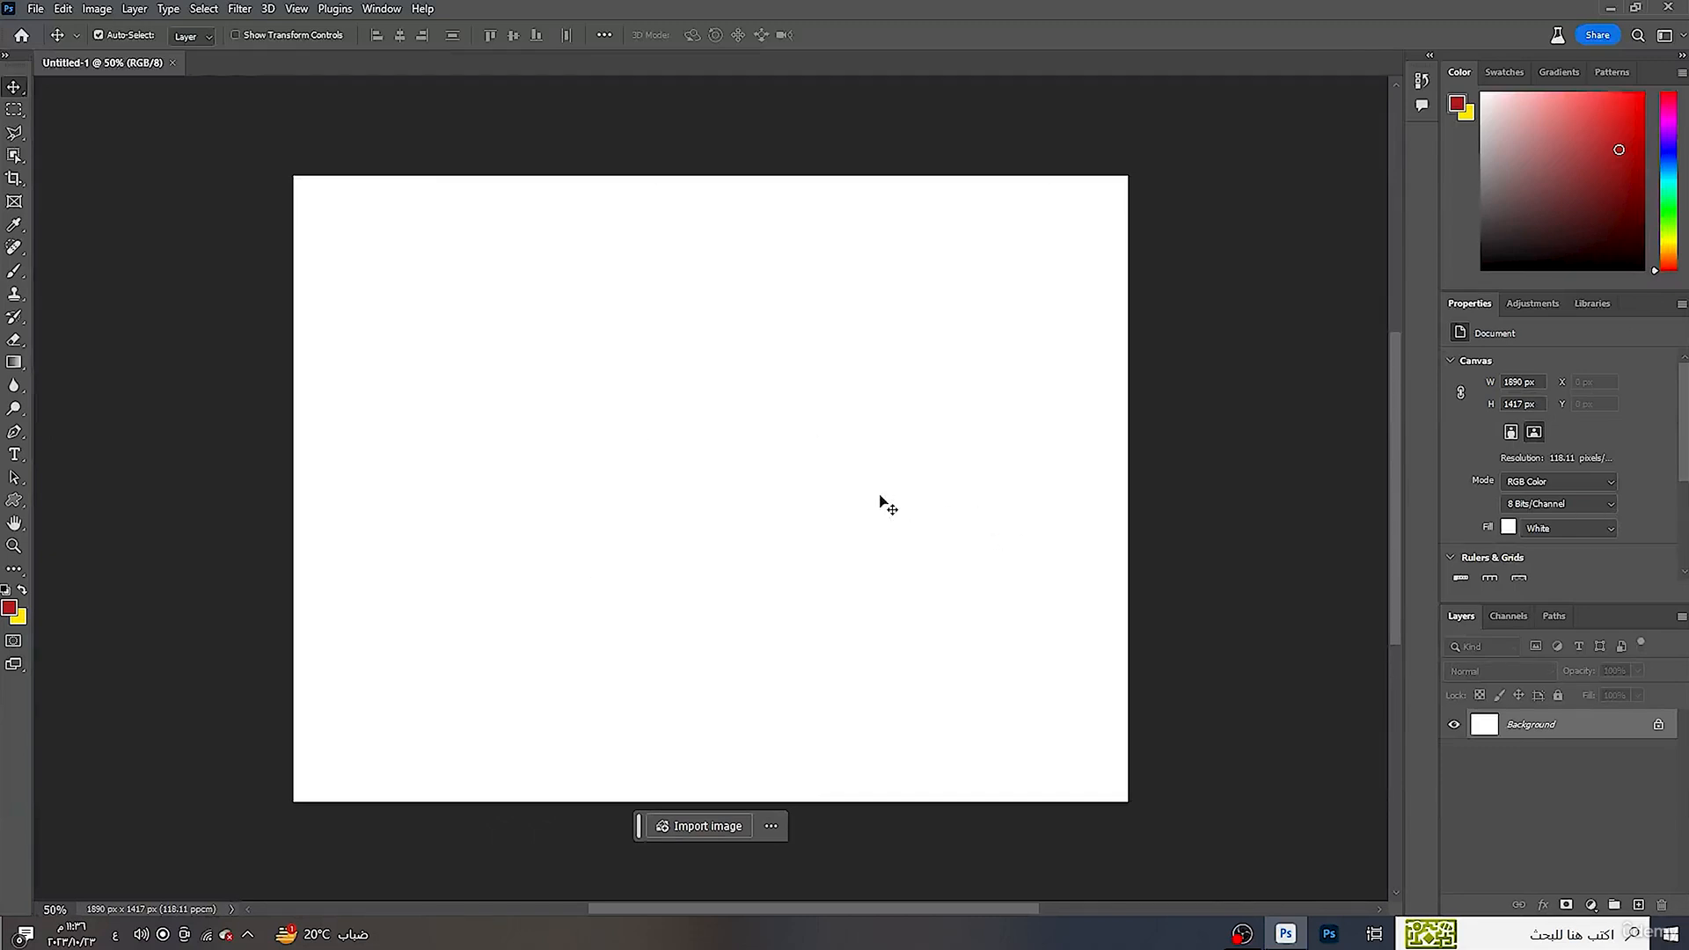
- Draw a radial orange-to-pink-to-blue gradient on the canvas with the Gradient tool, at about 34% scale, and move its centre to near the canvas middle
{"action": "left_click", "coordinate": [13, 364]}
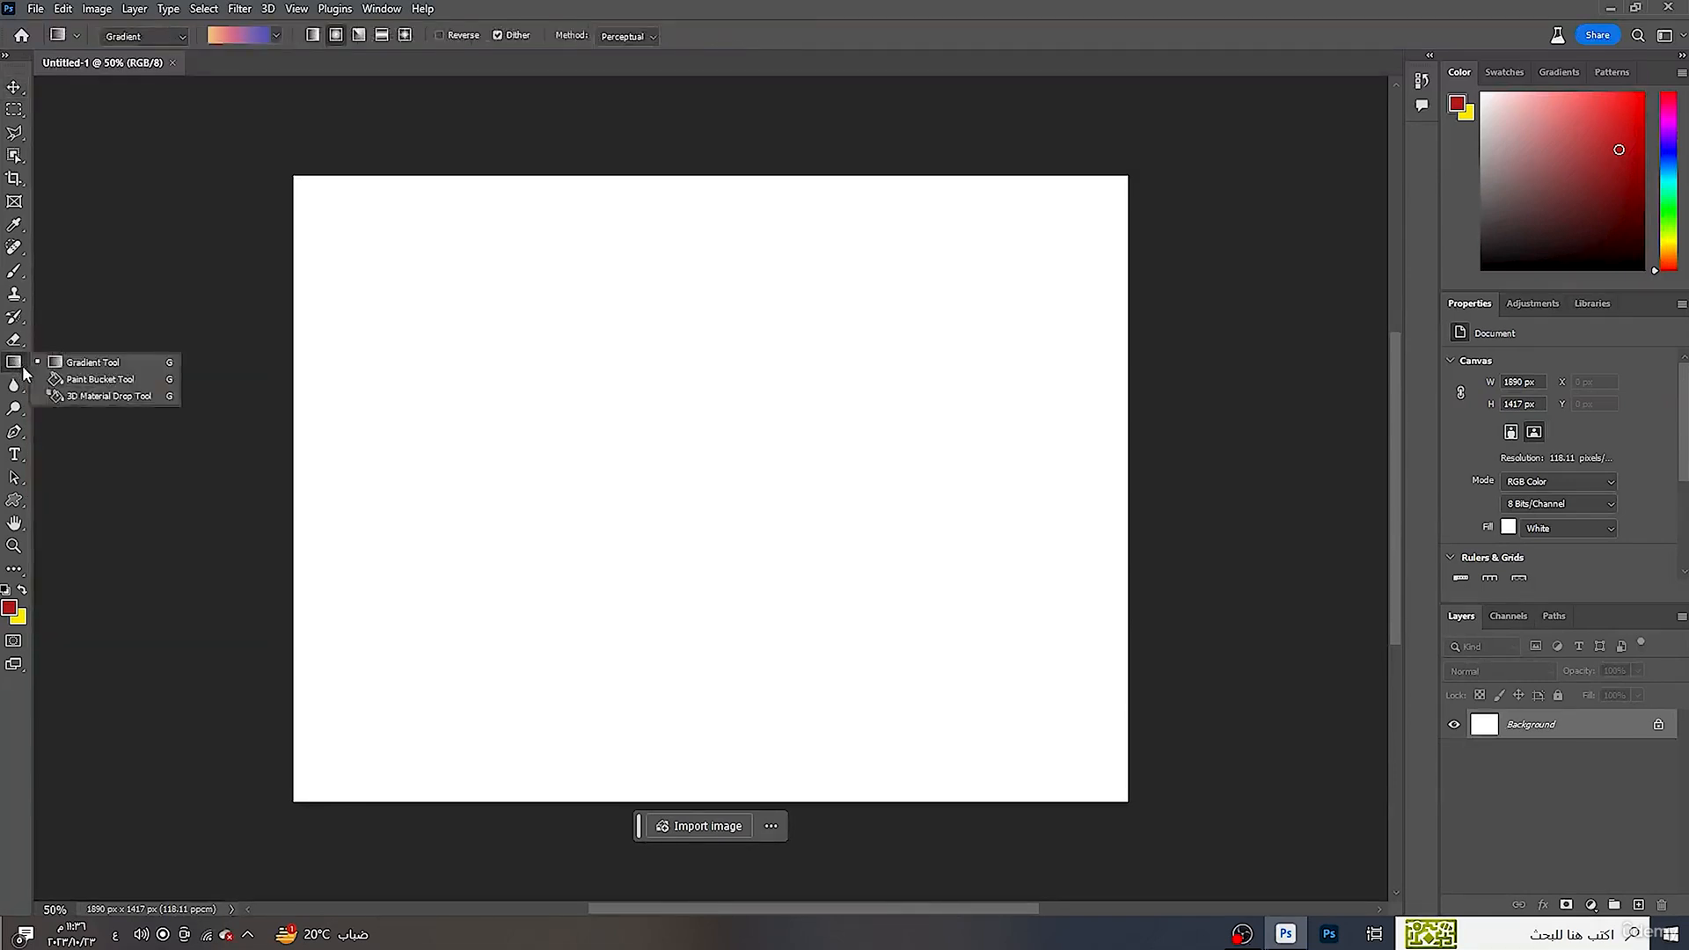
{"action": "left_click", "coordinate": [91, 363]}
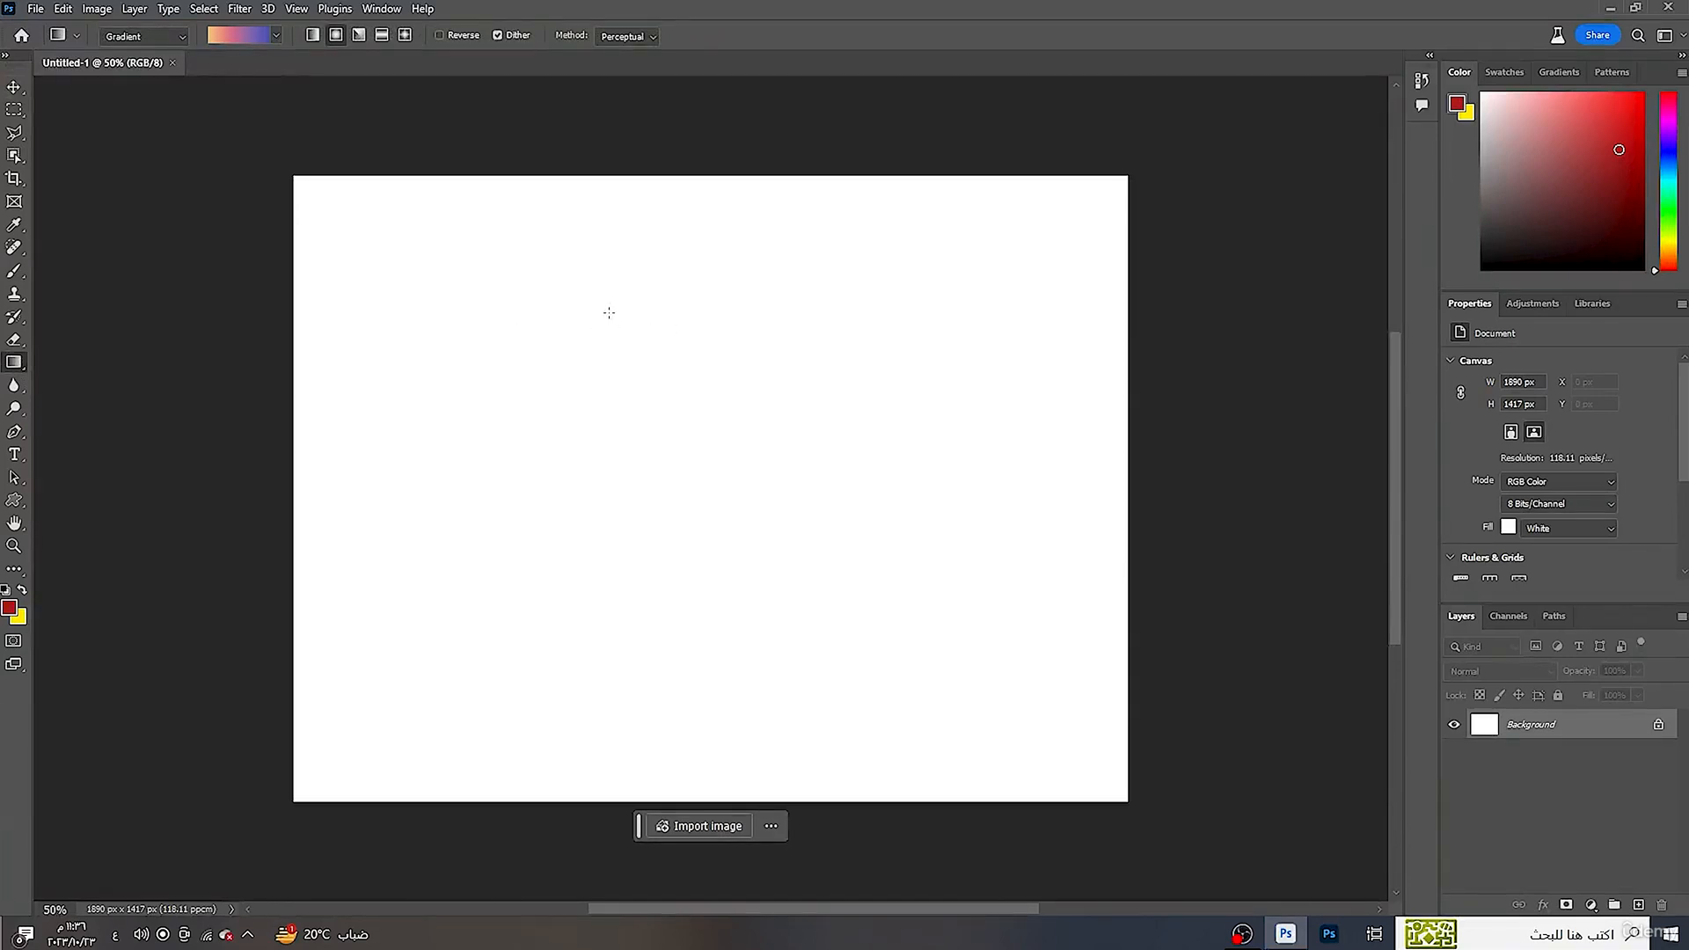
{"action": "left_click_drag", "start_coordinate": [608, 313], "coordinate": [818, 502]}
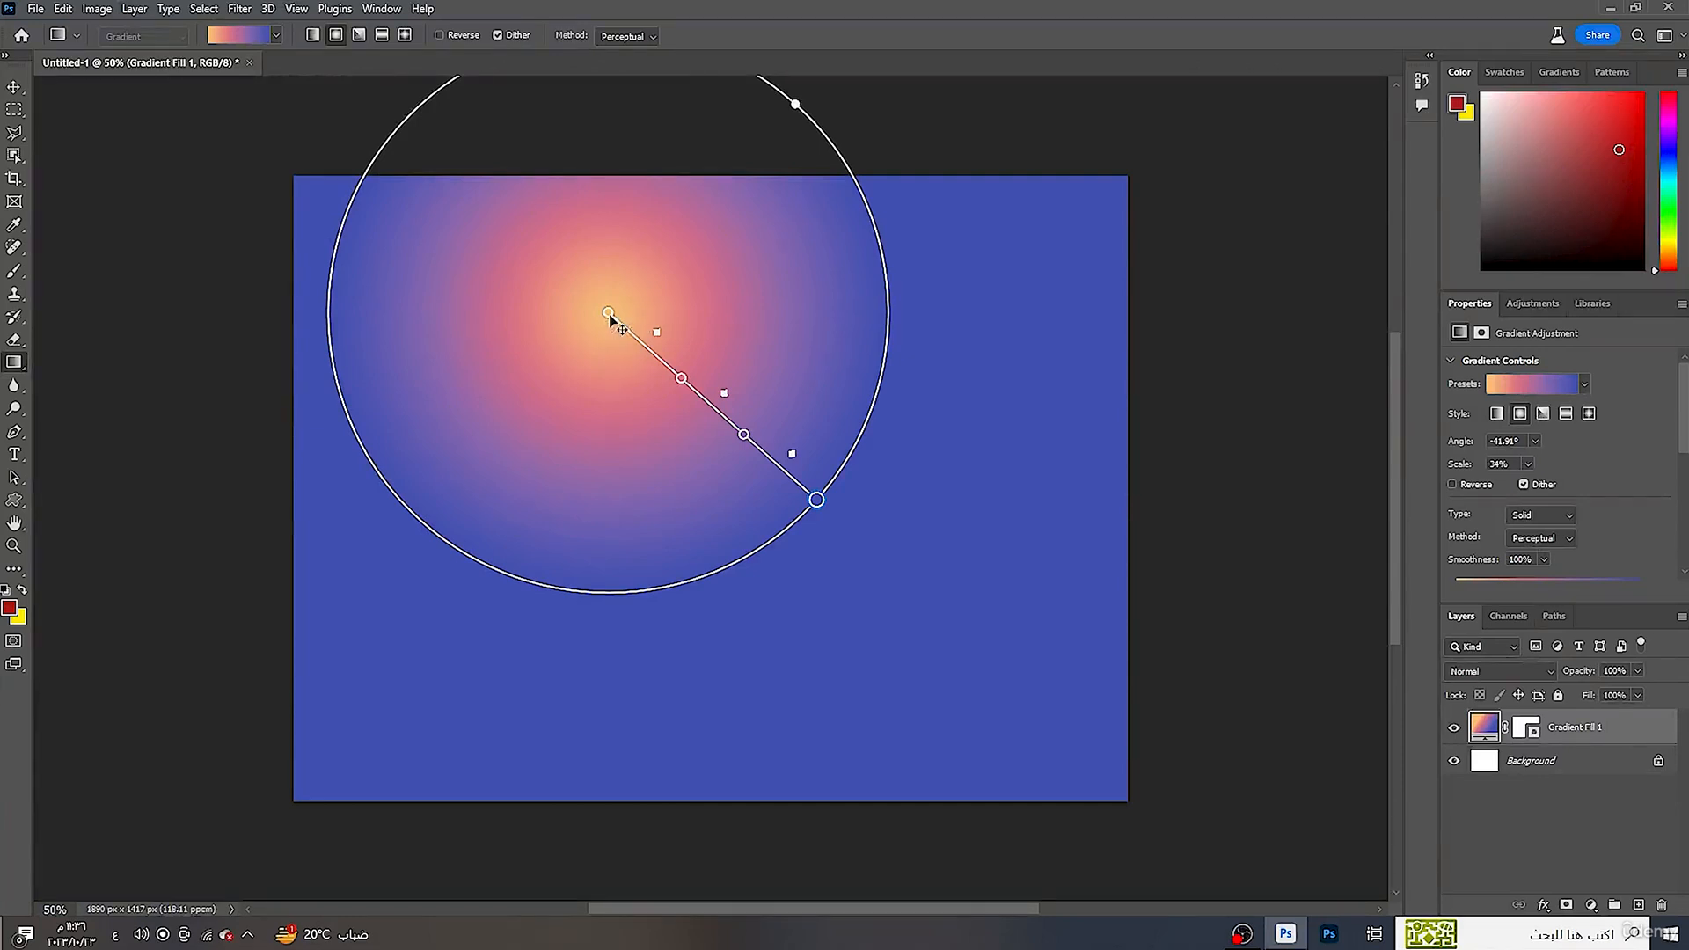
{"action": "left_click_drag", "start_coordinate": [610, 318], "coordinate": [670, 453]}
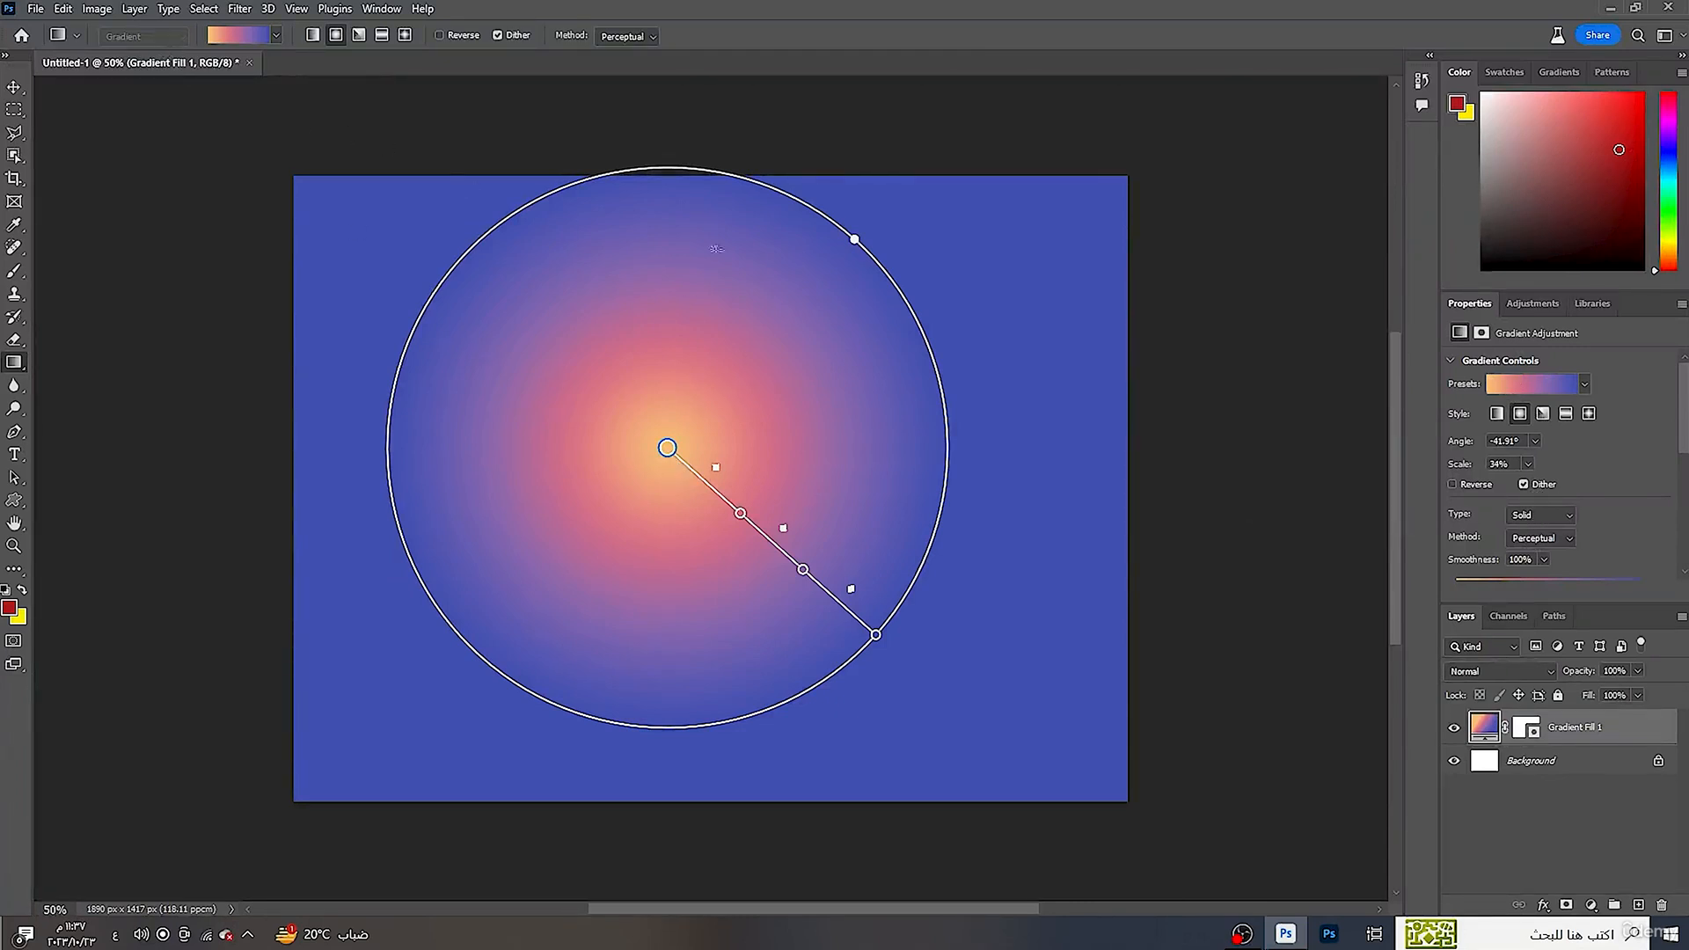
- Browse the gradient preset groups, from Purples down to Iridescent
{"action": "left_click", "coordinate": [277, 37]}
{"action": "scroll", "coordinate": [195, 121], "scroll_direction": "down", "scroll_amount": 2}
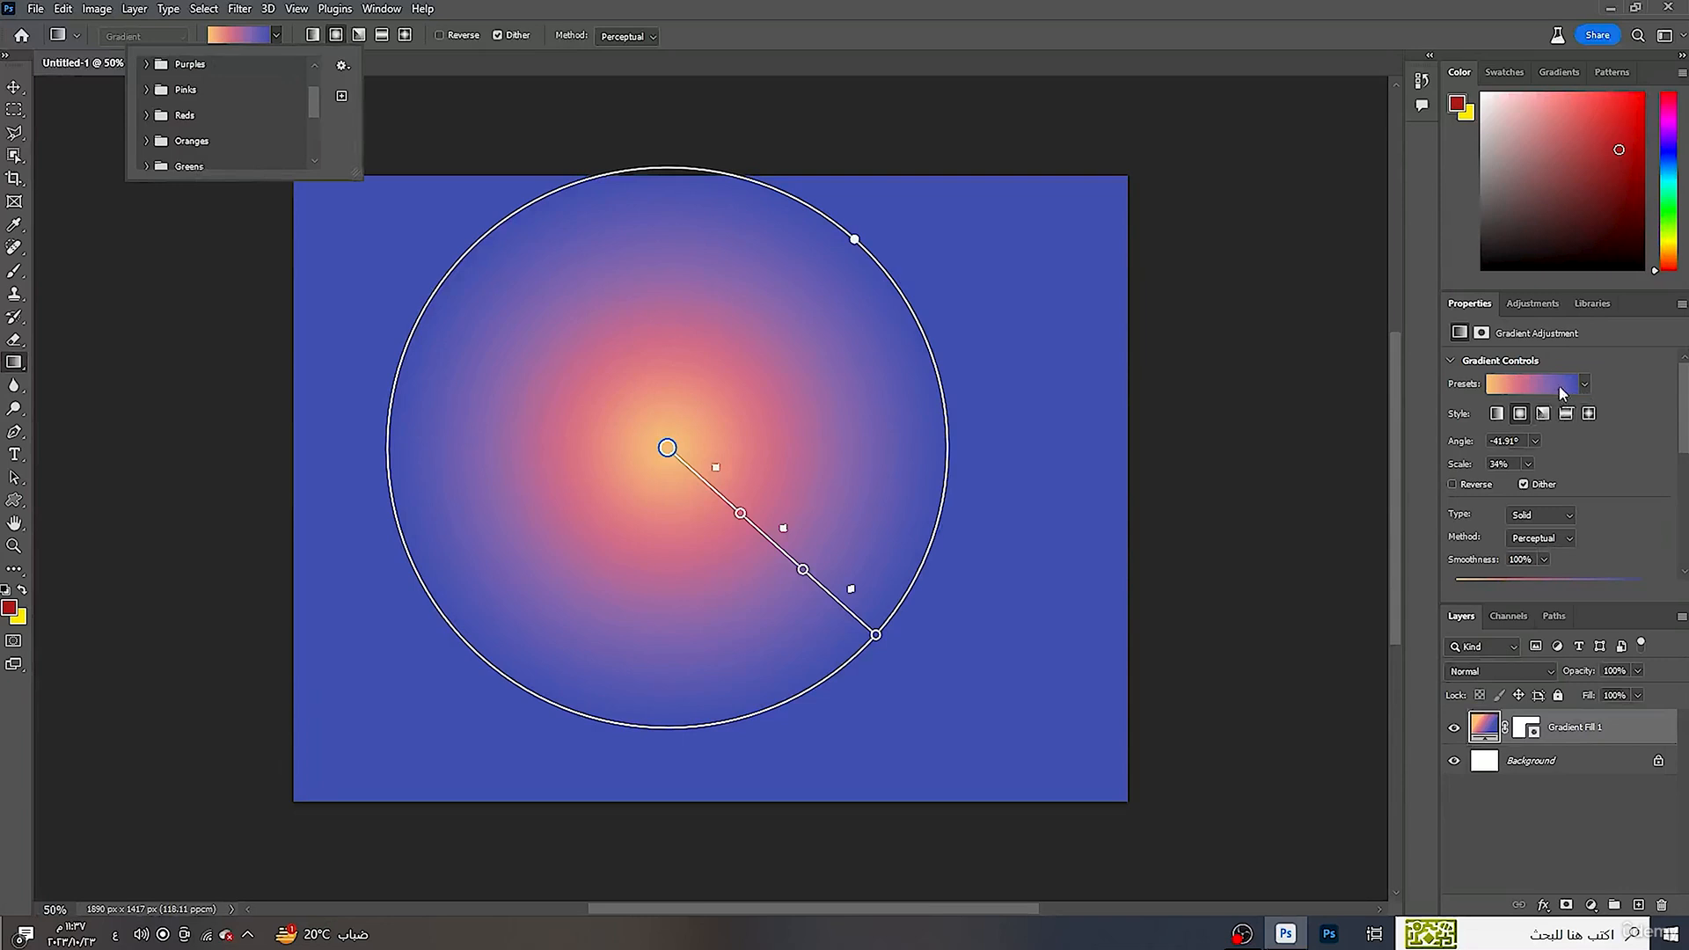
{"action": "left_click", "coordinate": [1587, 389]}
{"action": "left_click", "coordinate": [1587, 388]}
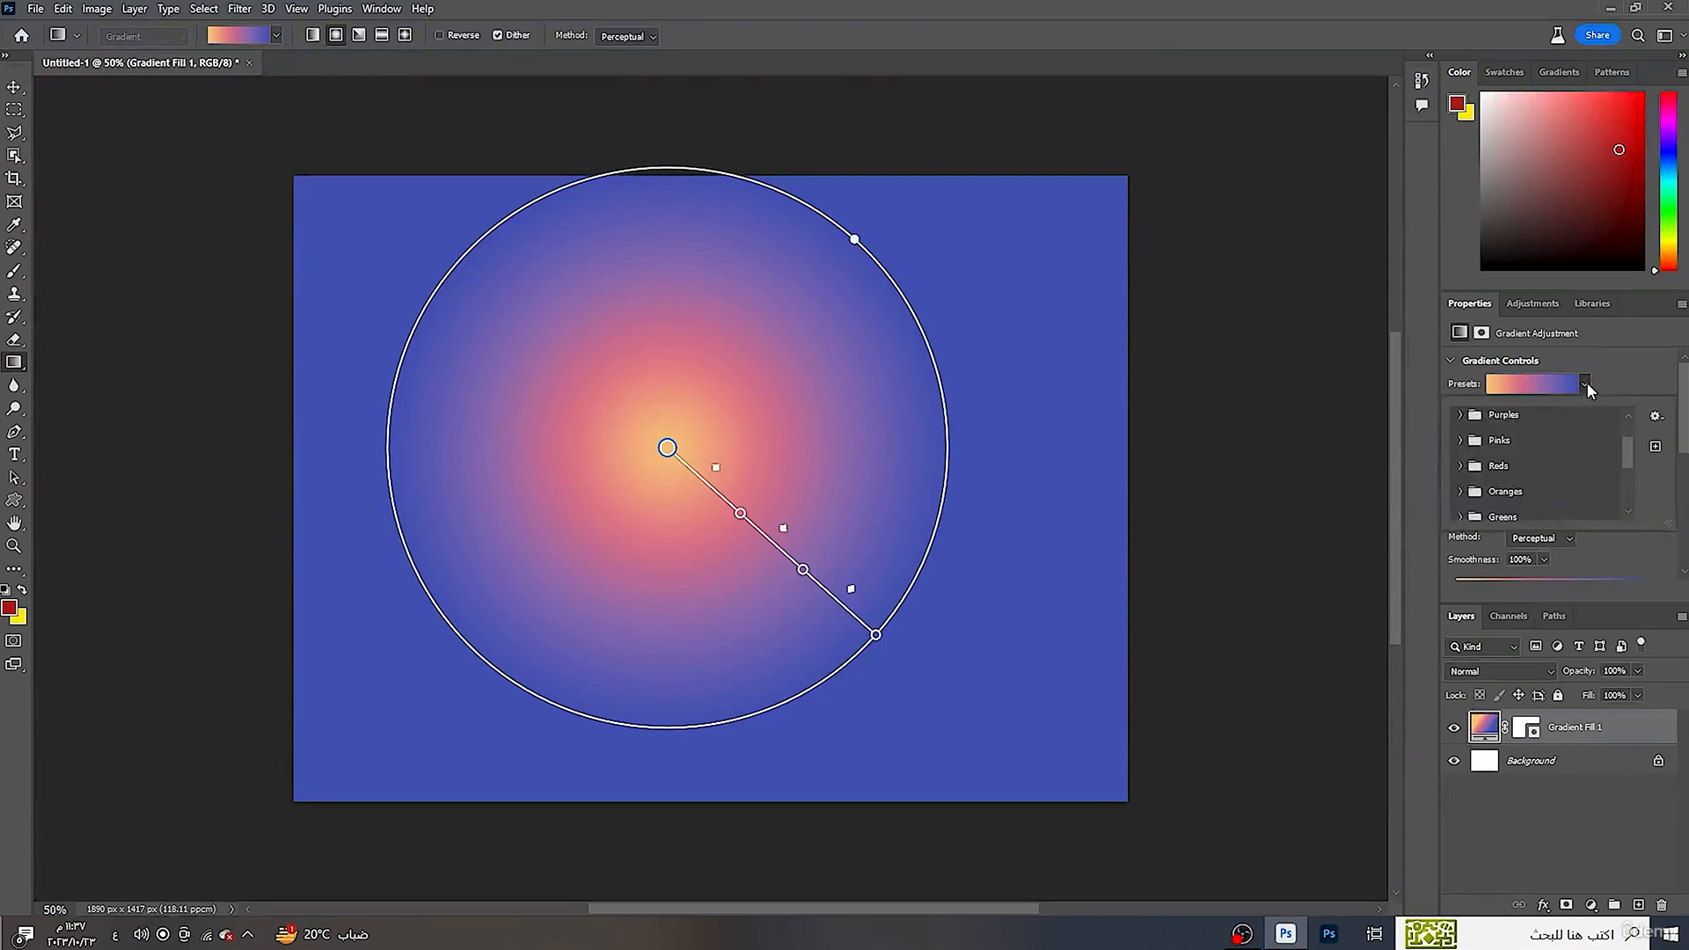
{"action": "scroll", "coordinate": [1546, 441], "scroll_direction": "down", "scroll_amount": 3}
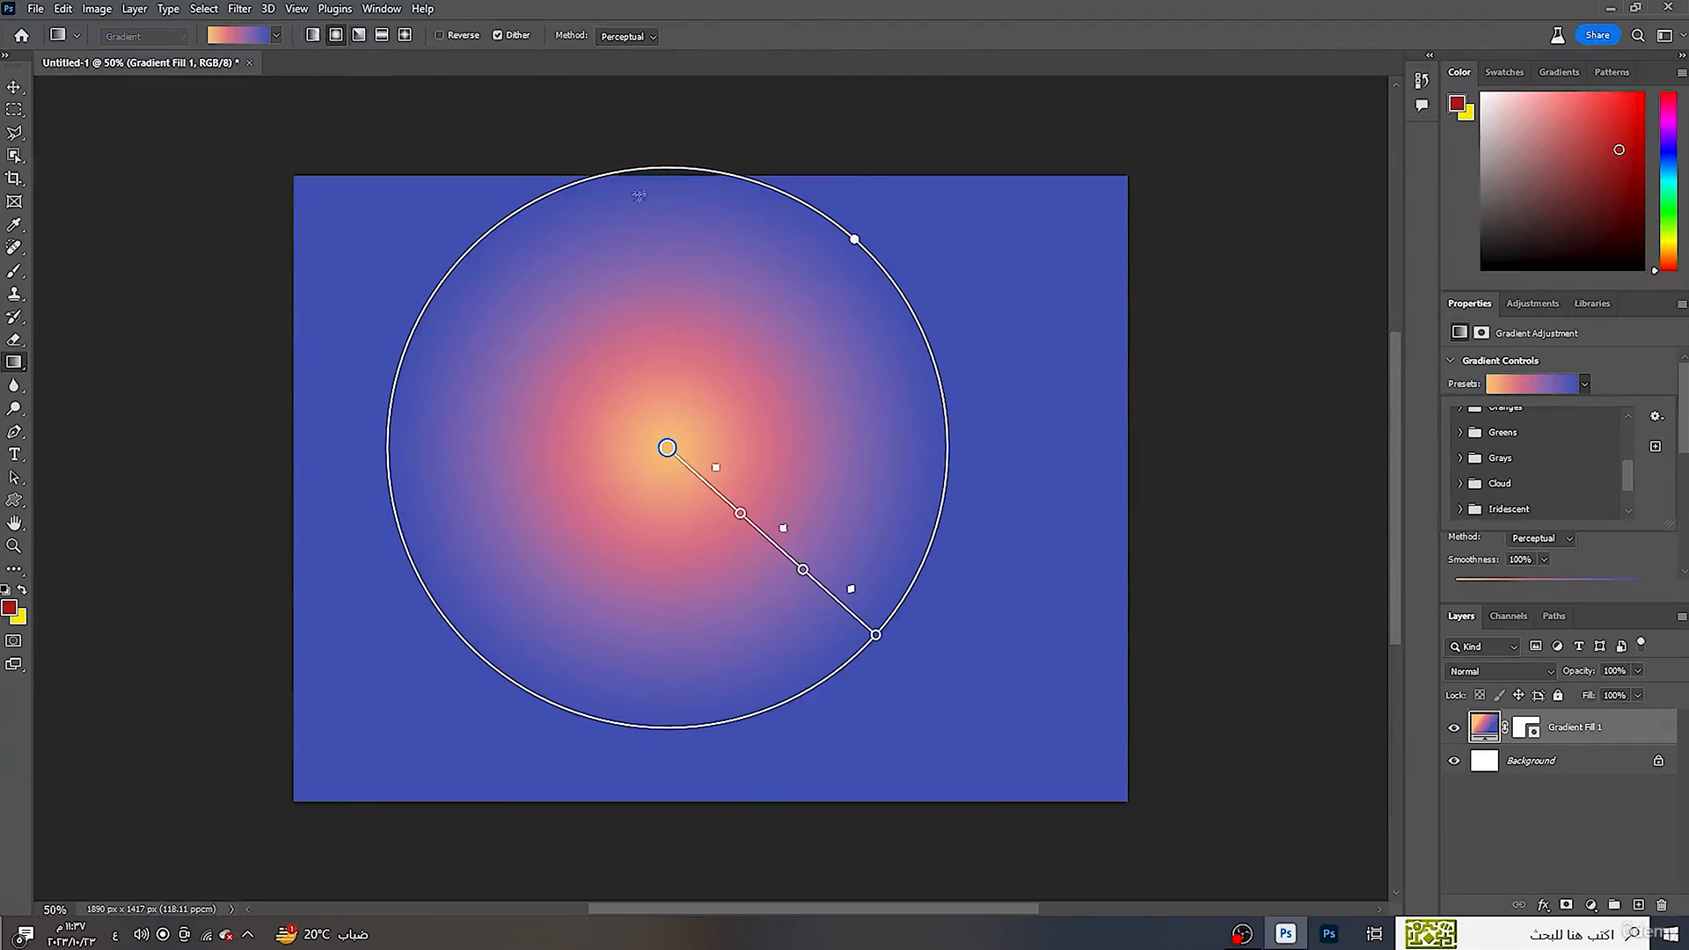
- Try the linear, radial and angle styles on the gradient fill
{"action": "left_click", "coordinate": [313, 37]}
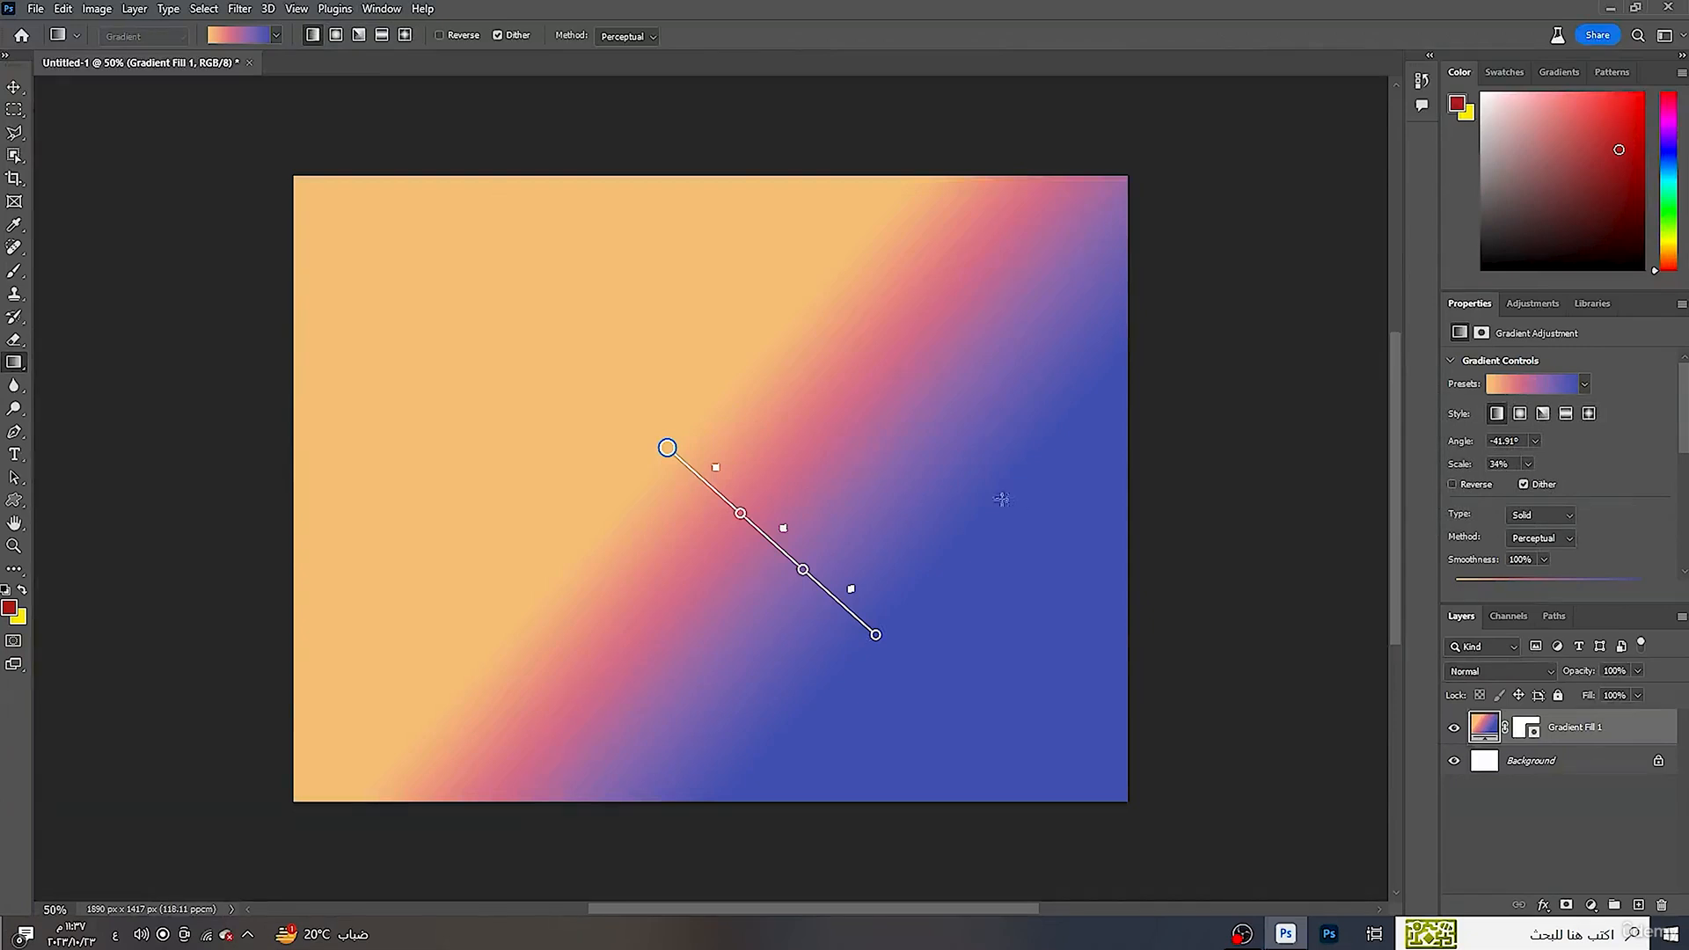
{"action": "left_click", "coordinate": [335, 37]}
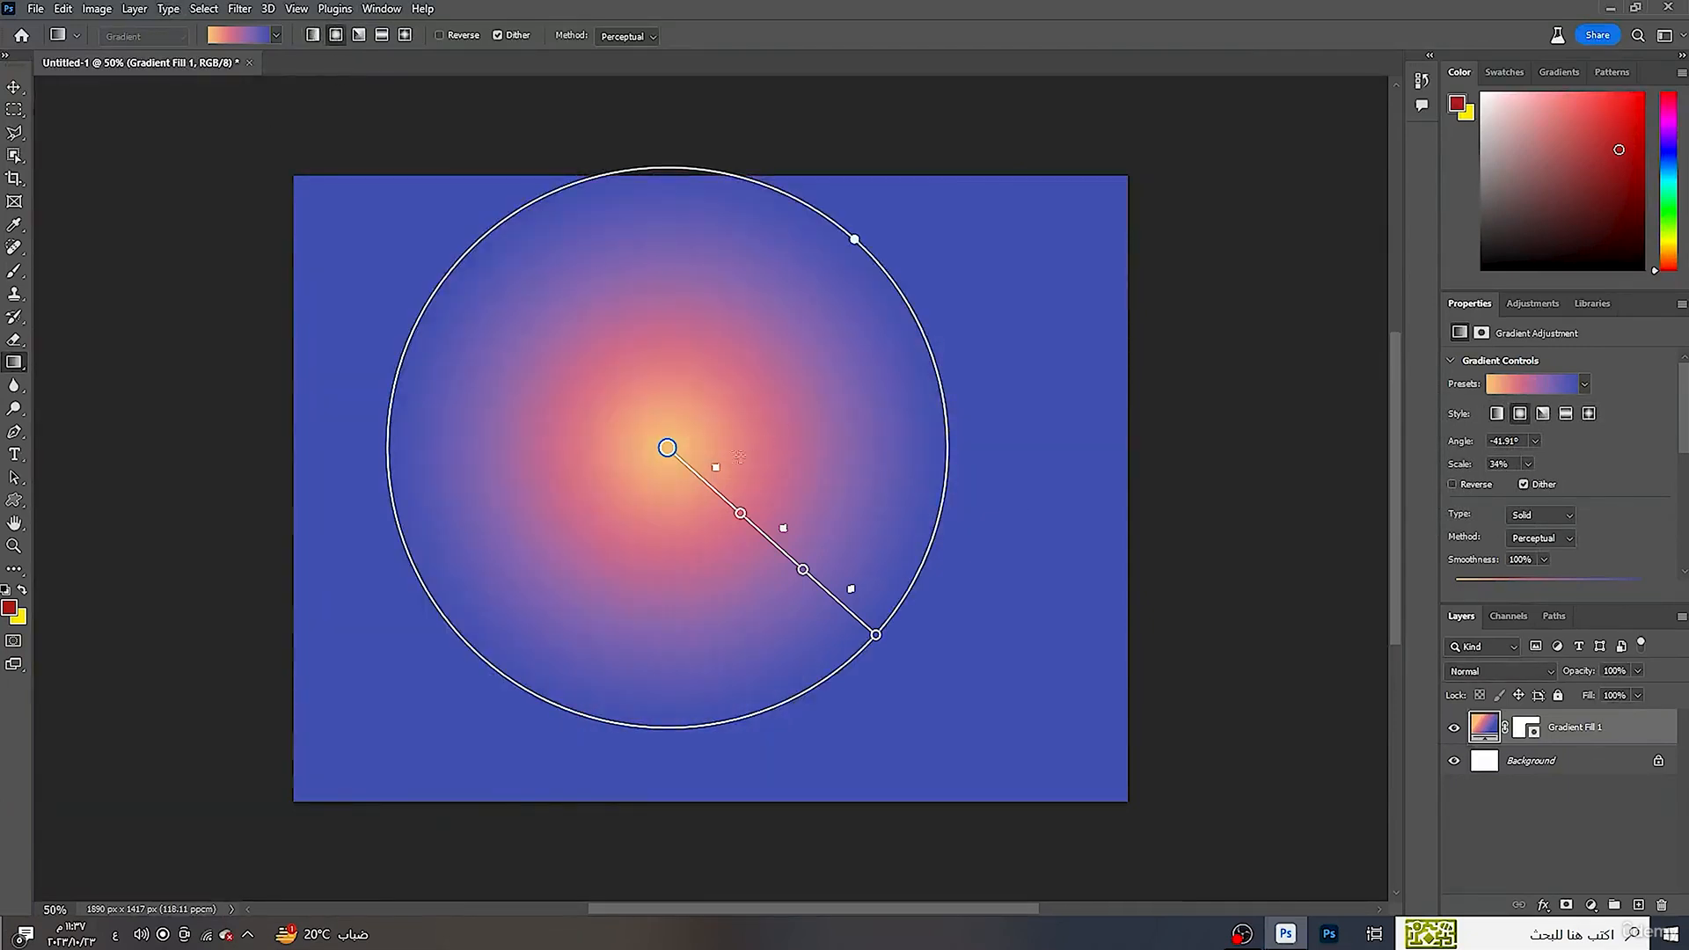
{"action": "left_click", "coordinate": [359, 36]}
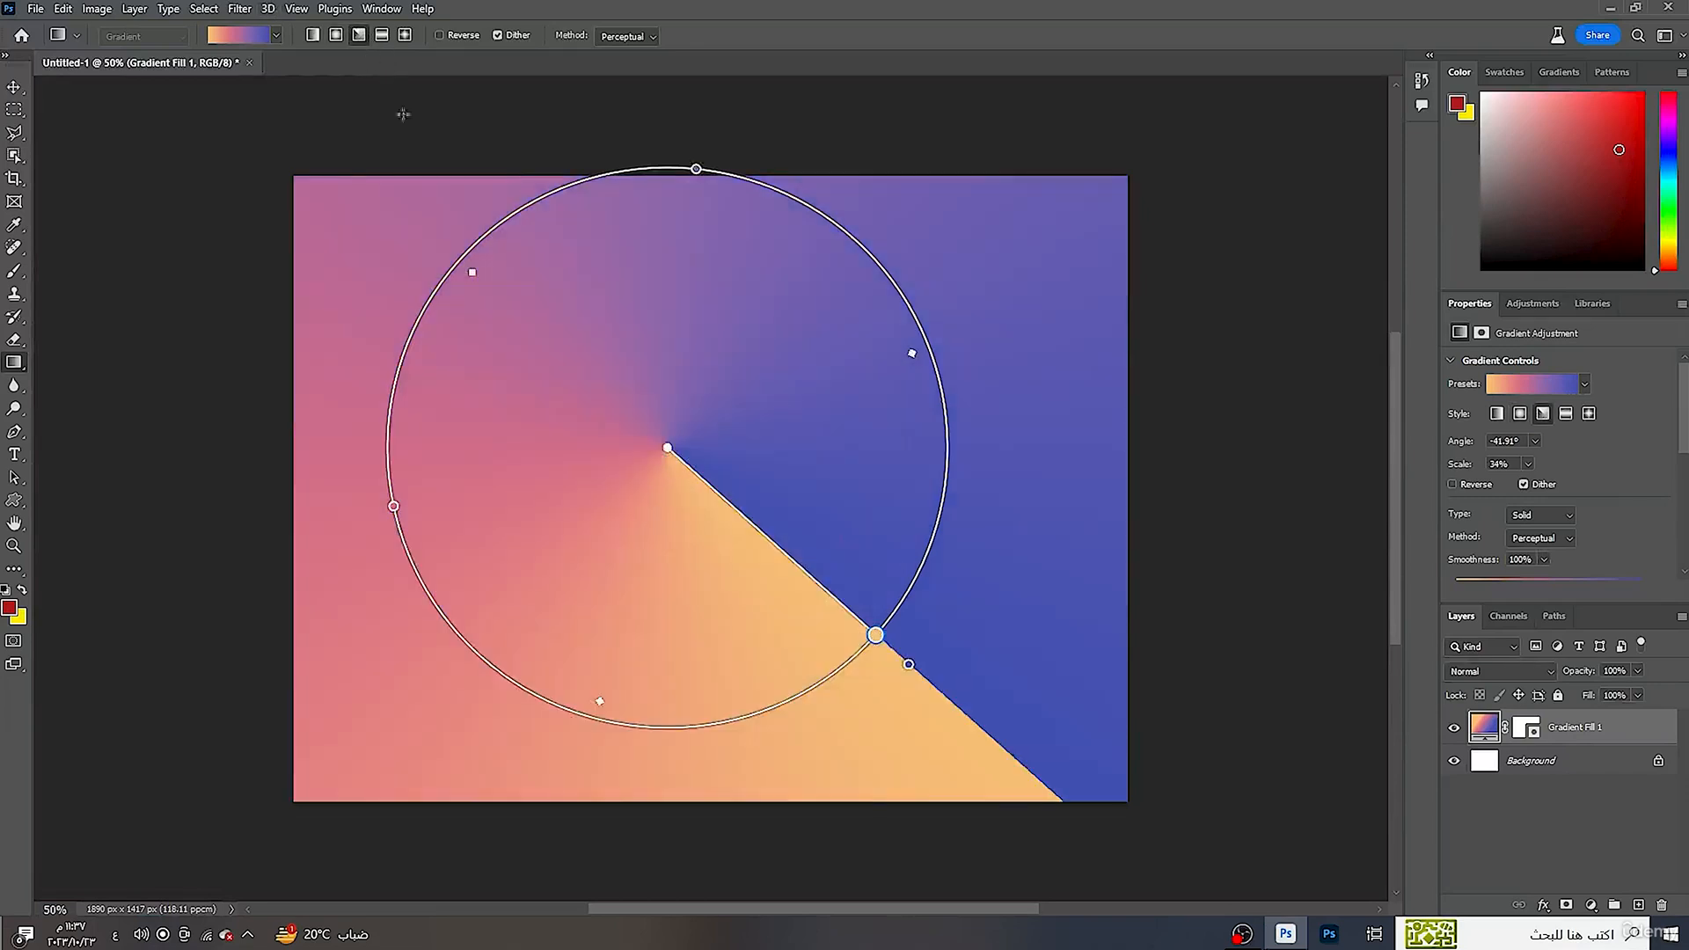
- Switch the gradient to the reflected style and stretch it to about 66% scale at an angle of about -174°
{"action": "left_click", "coordinate": [383, 36]}
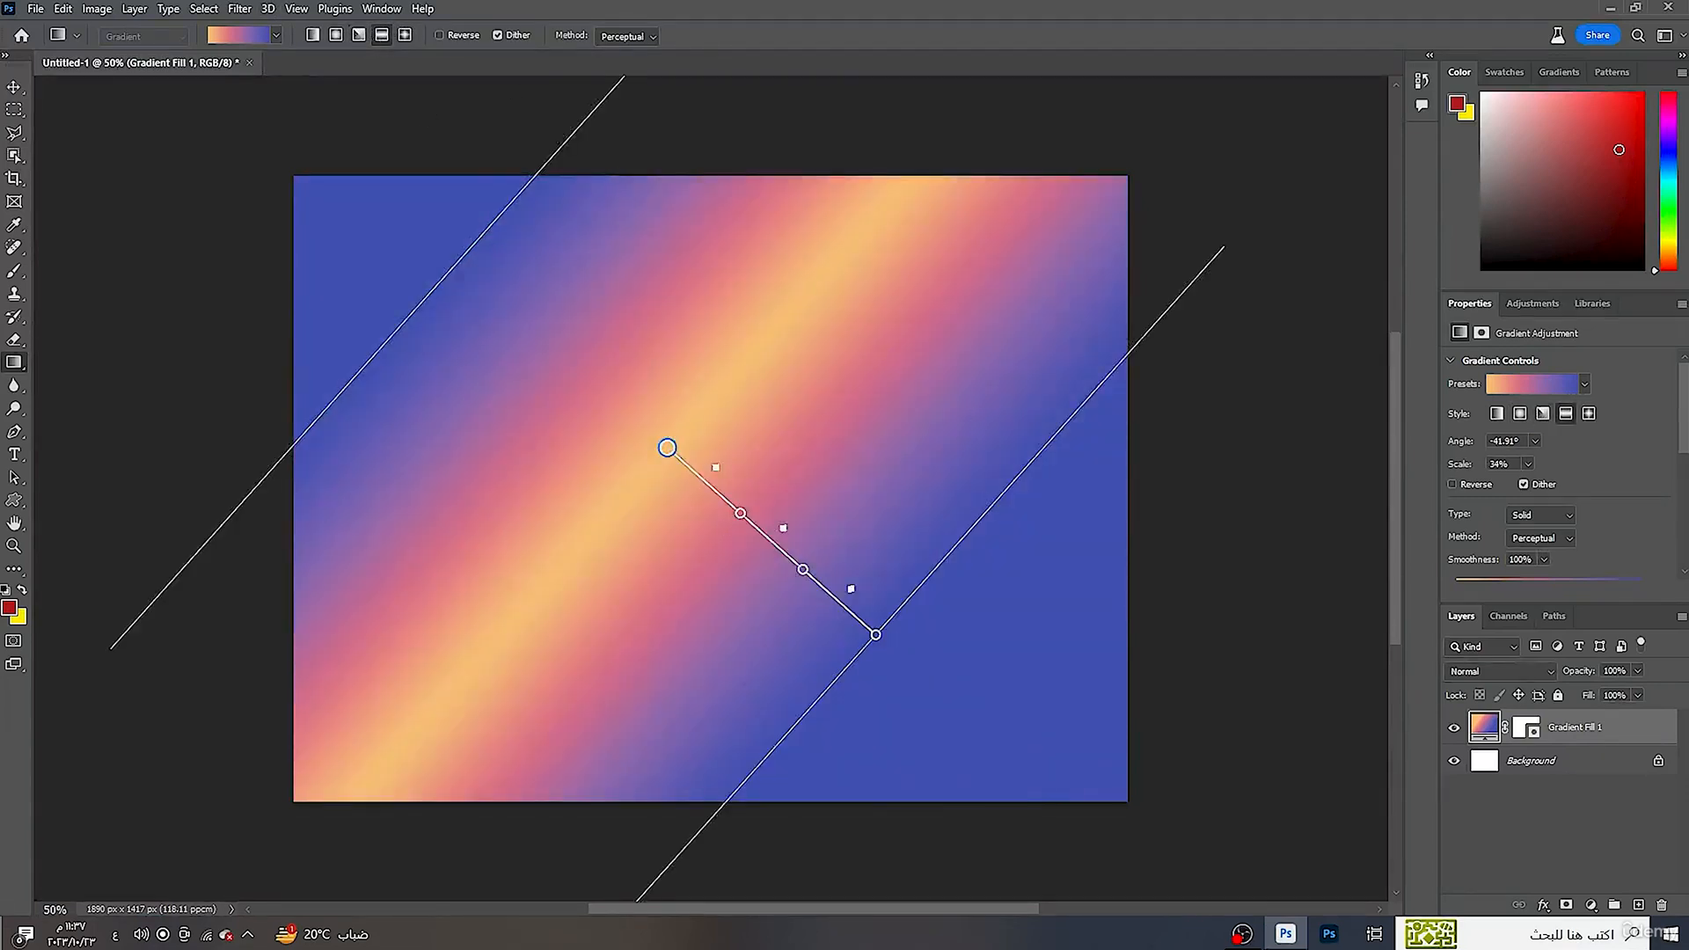
{"action": "left_click_drag", "start_coordinate": [875, 635], "coordinate": [468, 509]}
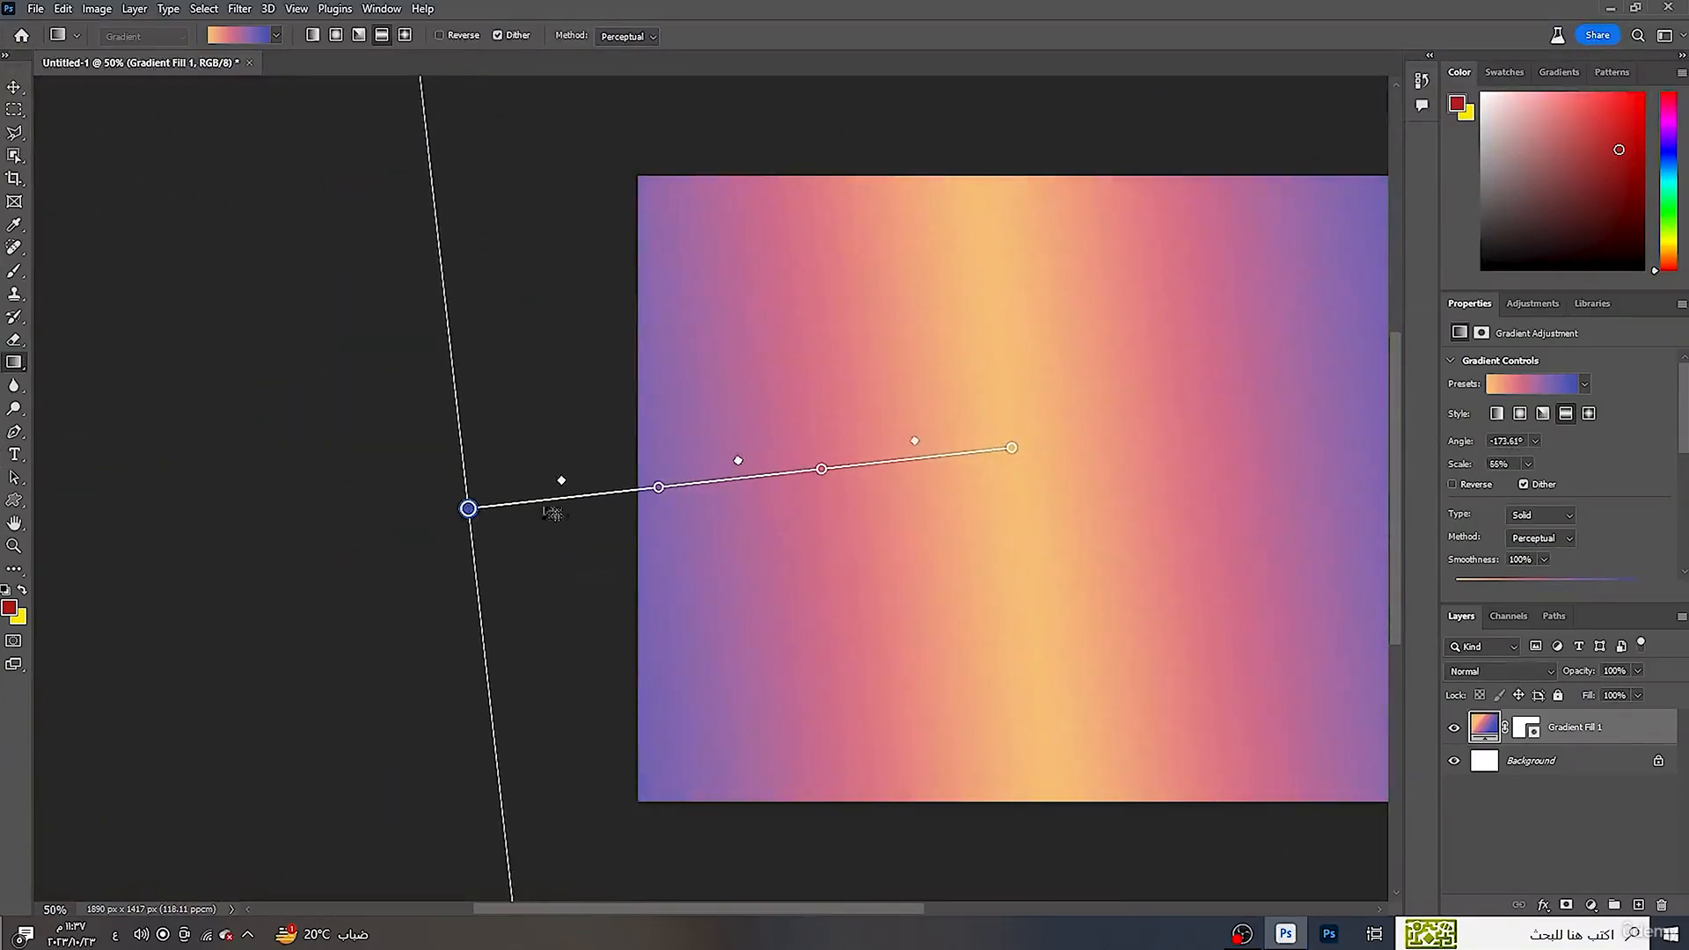
{"action": "left_click", "coordinate": [14, 87]}
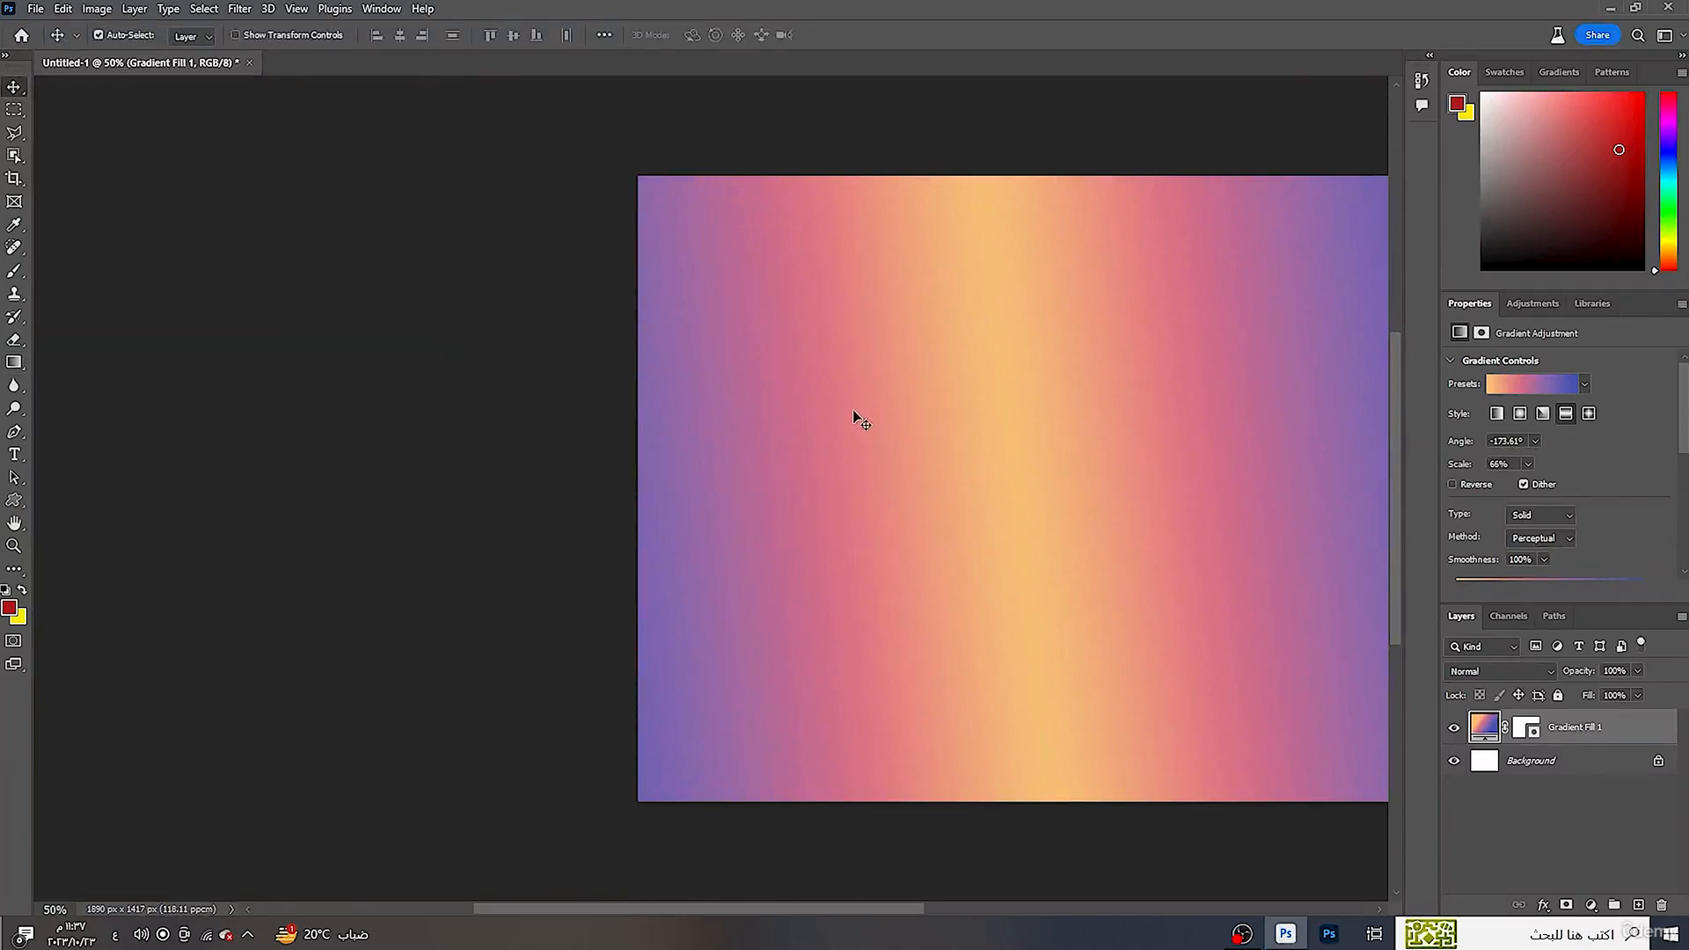
{"action": "key", "text": "h"}
{"action": "left_click_drag", "start_coordinate": [947, 422], "coordinate": [776, 418]}
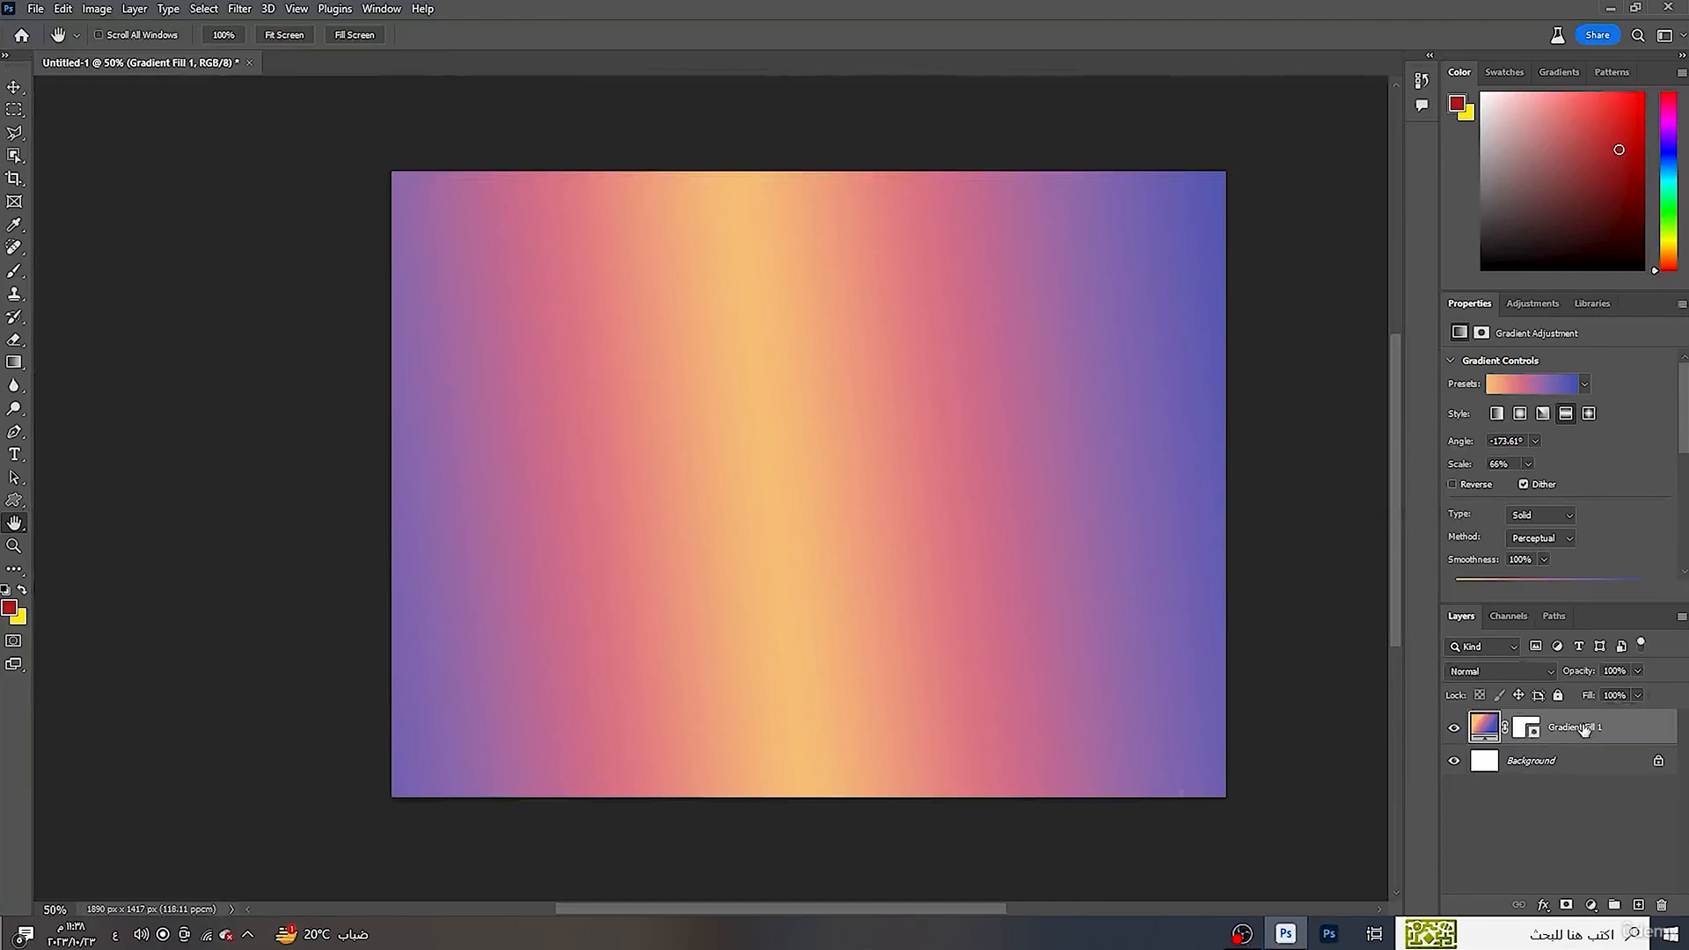
- Switch the gradient to the diamond style and set it nearly horizontal, at about 40% scale and 0.8°
{"action": "left_click", "coordinate": [14, 363]}
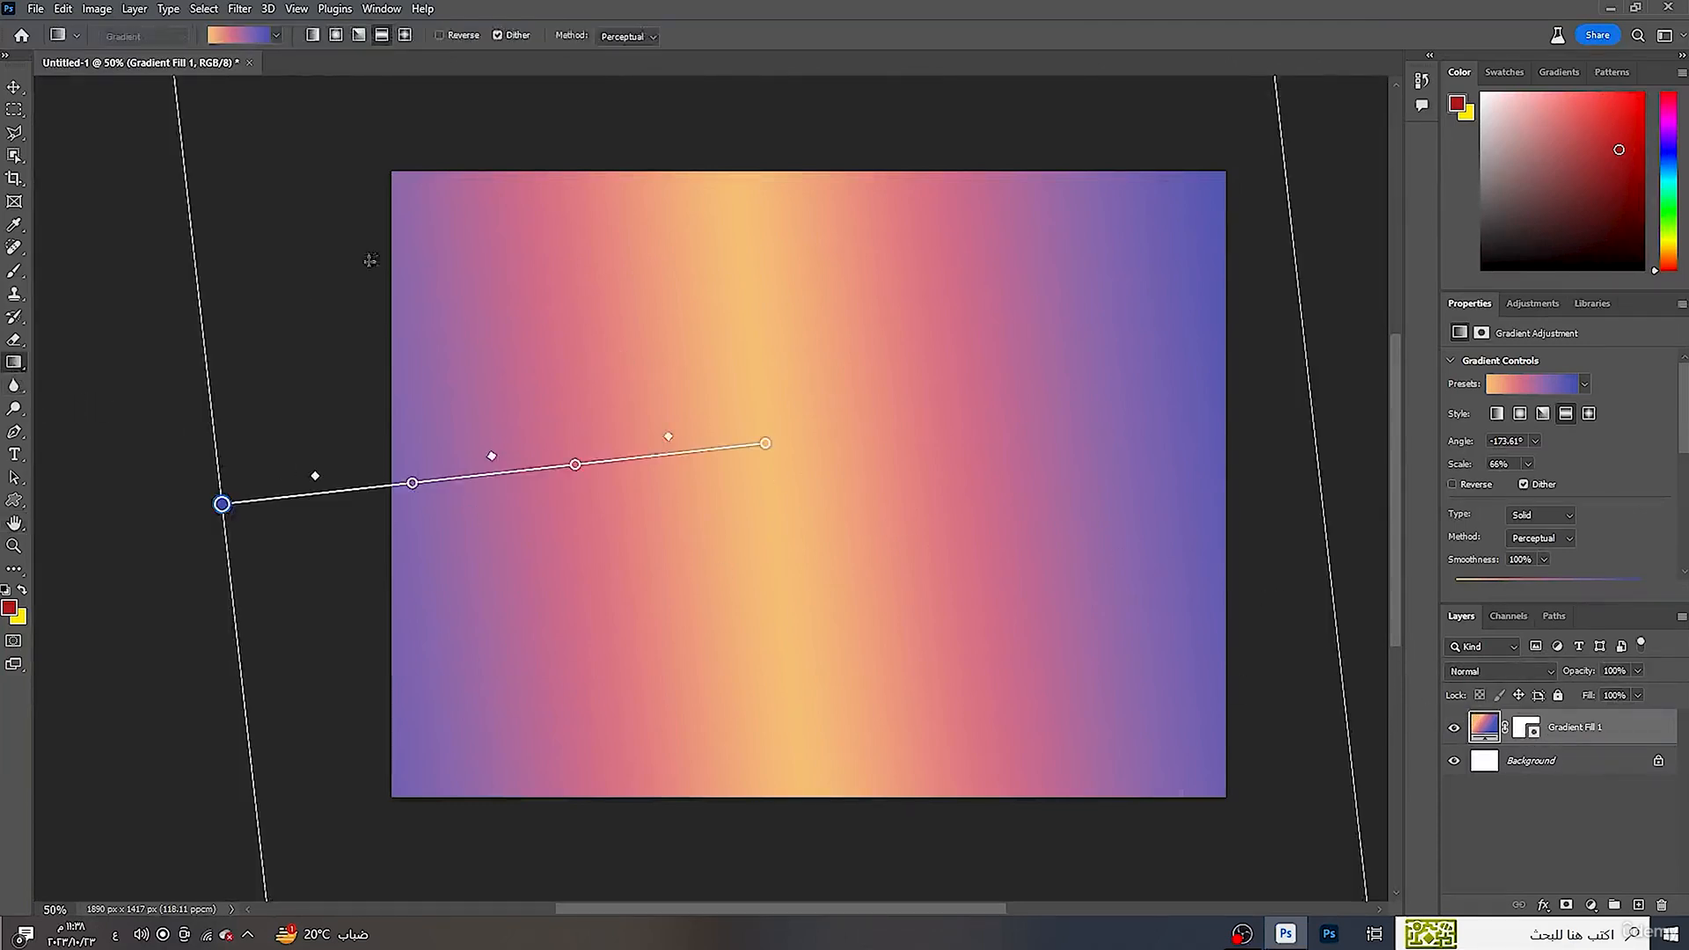
{"action": "left_click", "coordinate": [405, 35]}
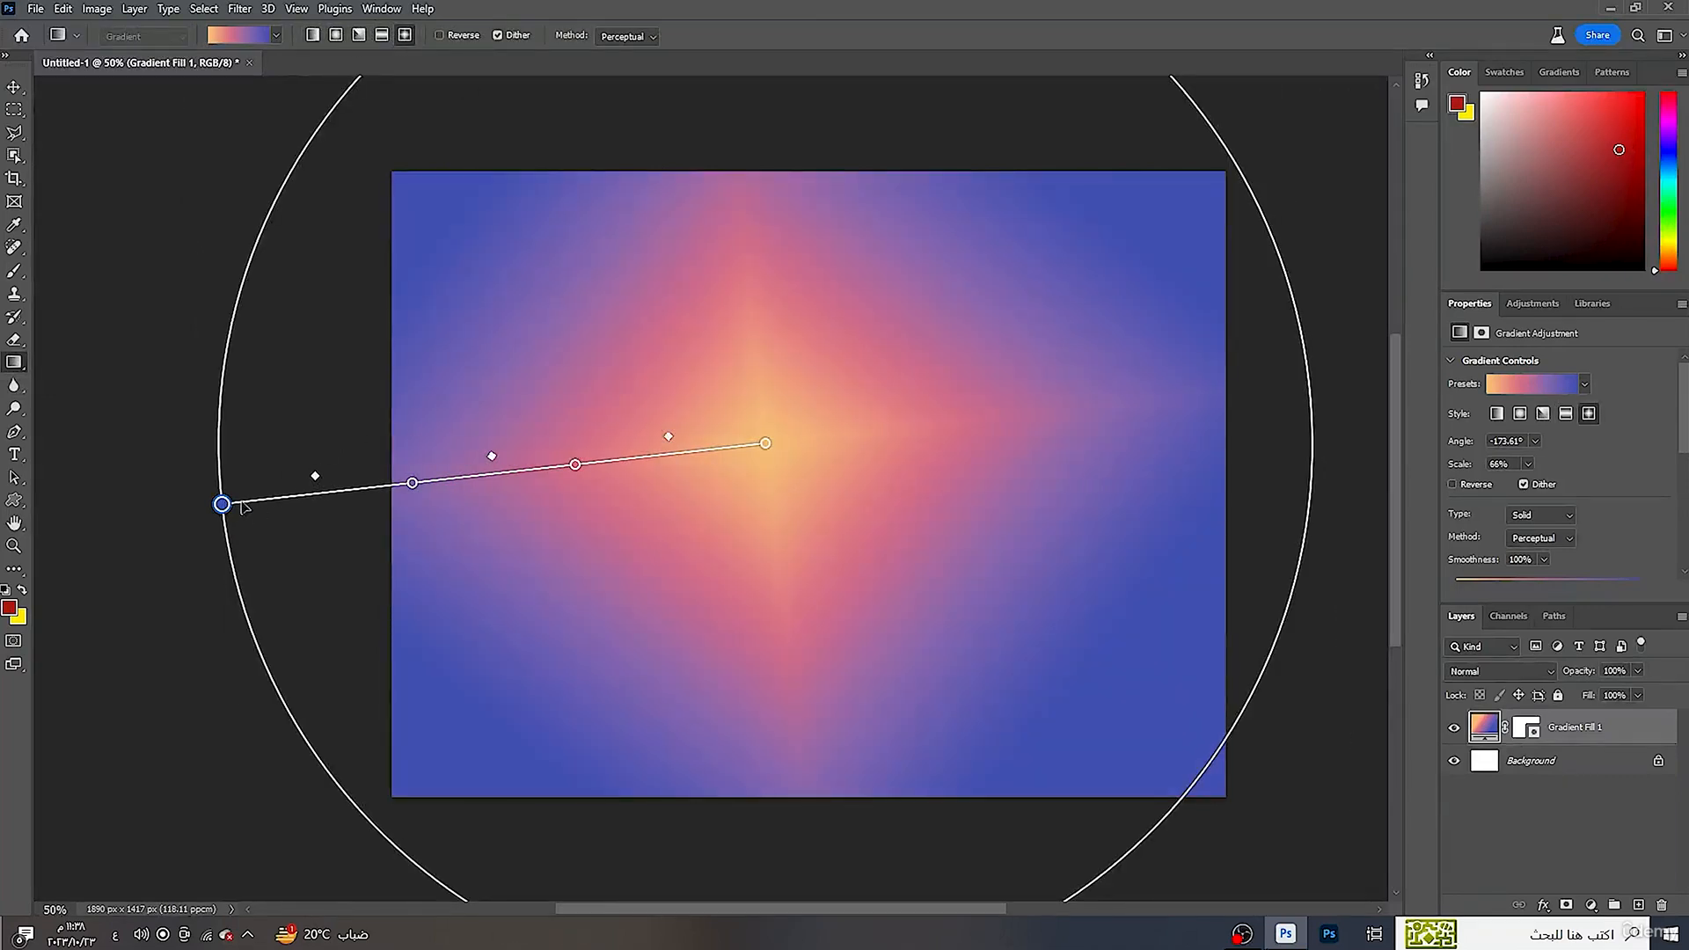
{"action": "left_click_drag", "start_coordinate": [222, 504], "coordinate": [1097, 439]}
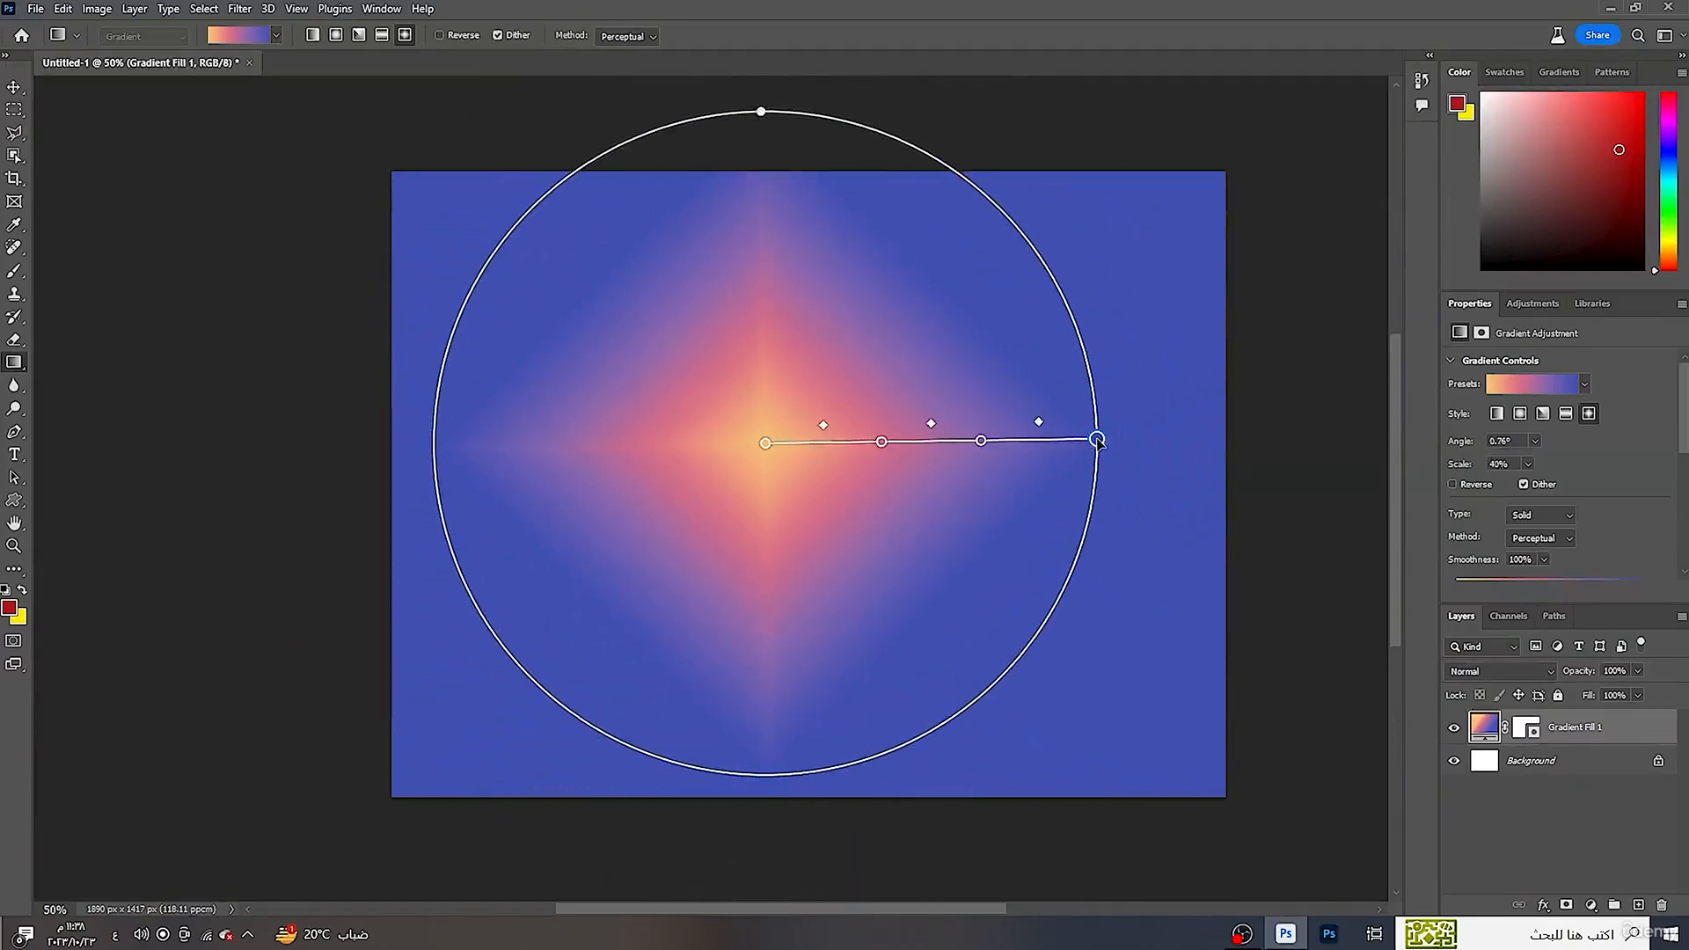
- Try several Purples presets on the diamond gradient: teal-to-blue, magenta-to-light-blue, magenta-to-purple and pink-orange-navy
{"action": "left_click", "coordinate": [276, 35]}
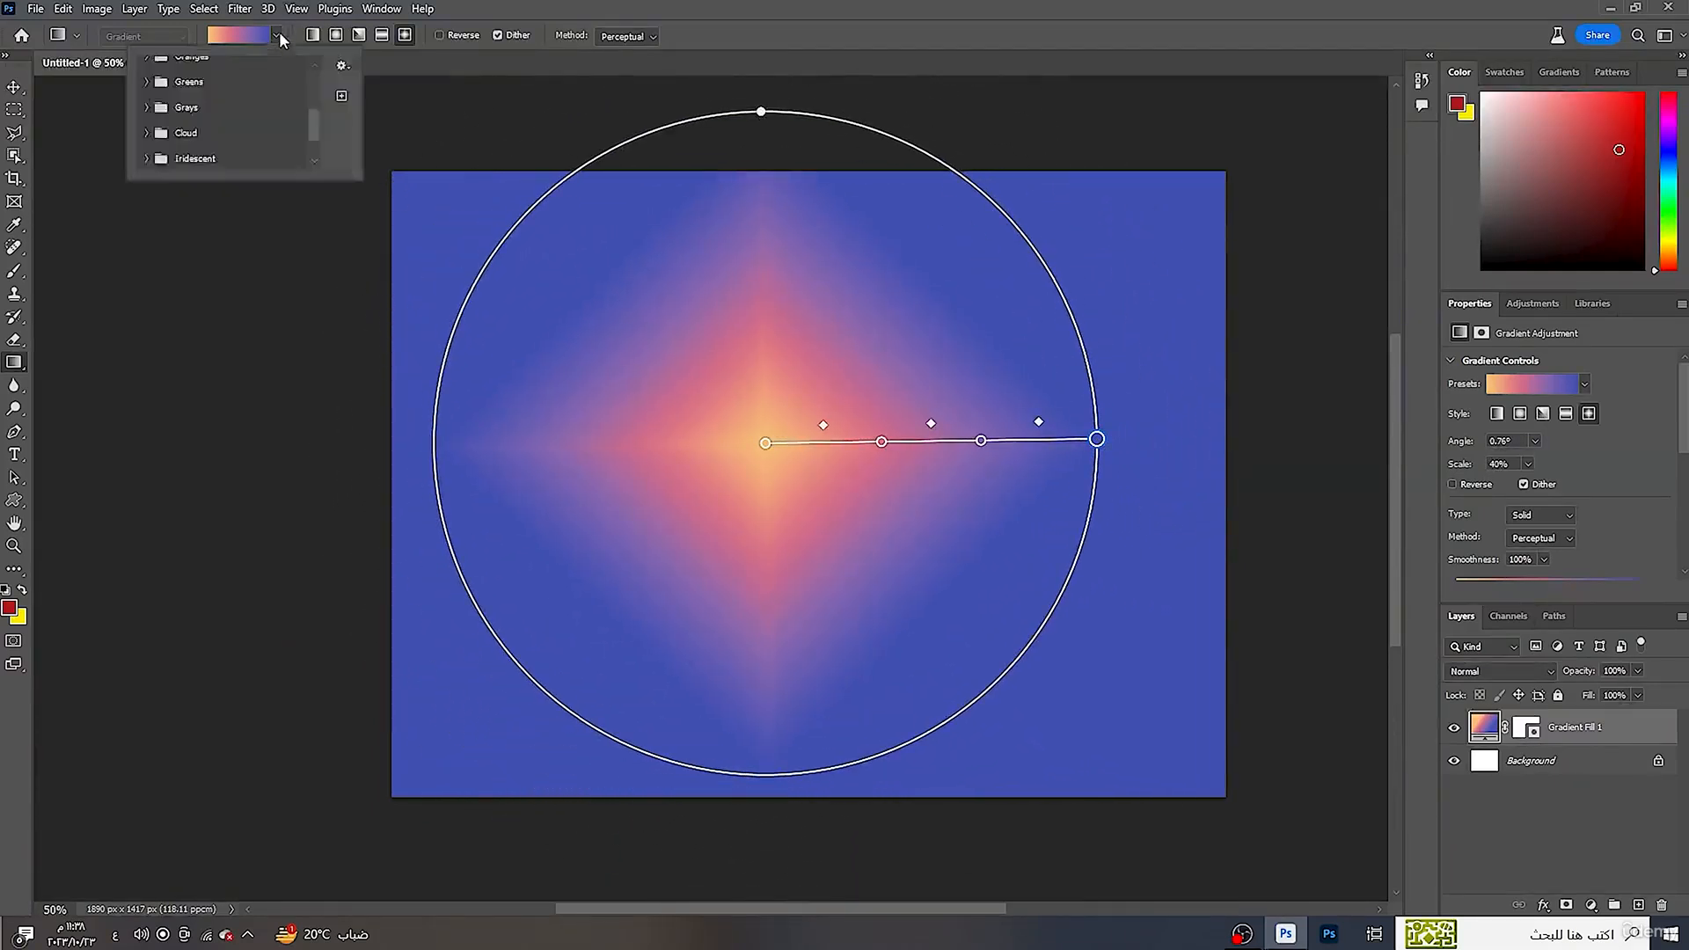
{"action": "scroll", "coordinate": [152, 106], "scroll_direction": "up", "scroll_amount": 3}
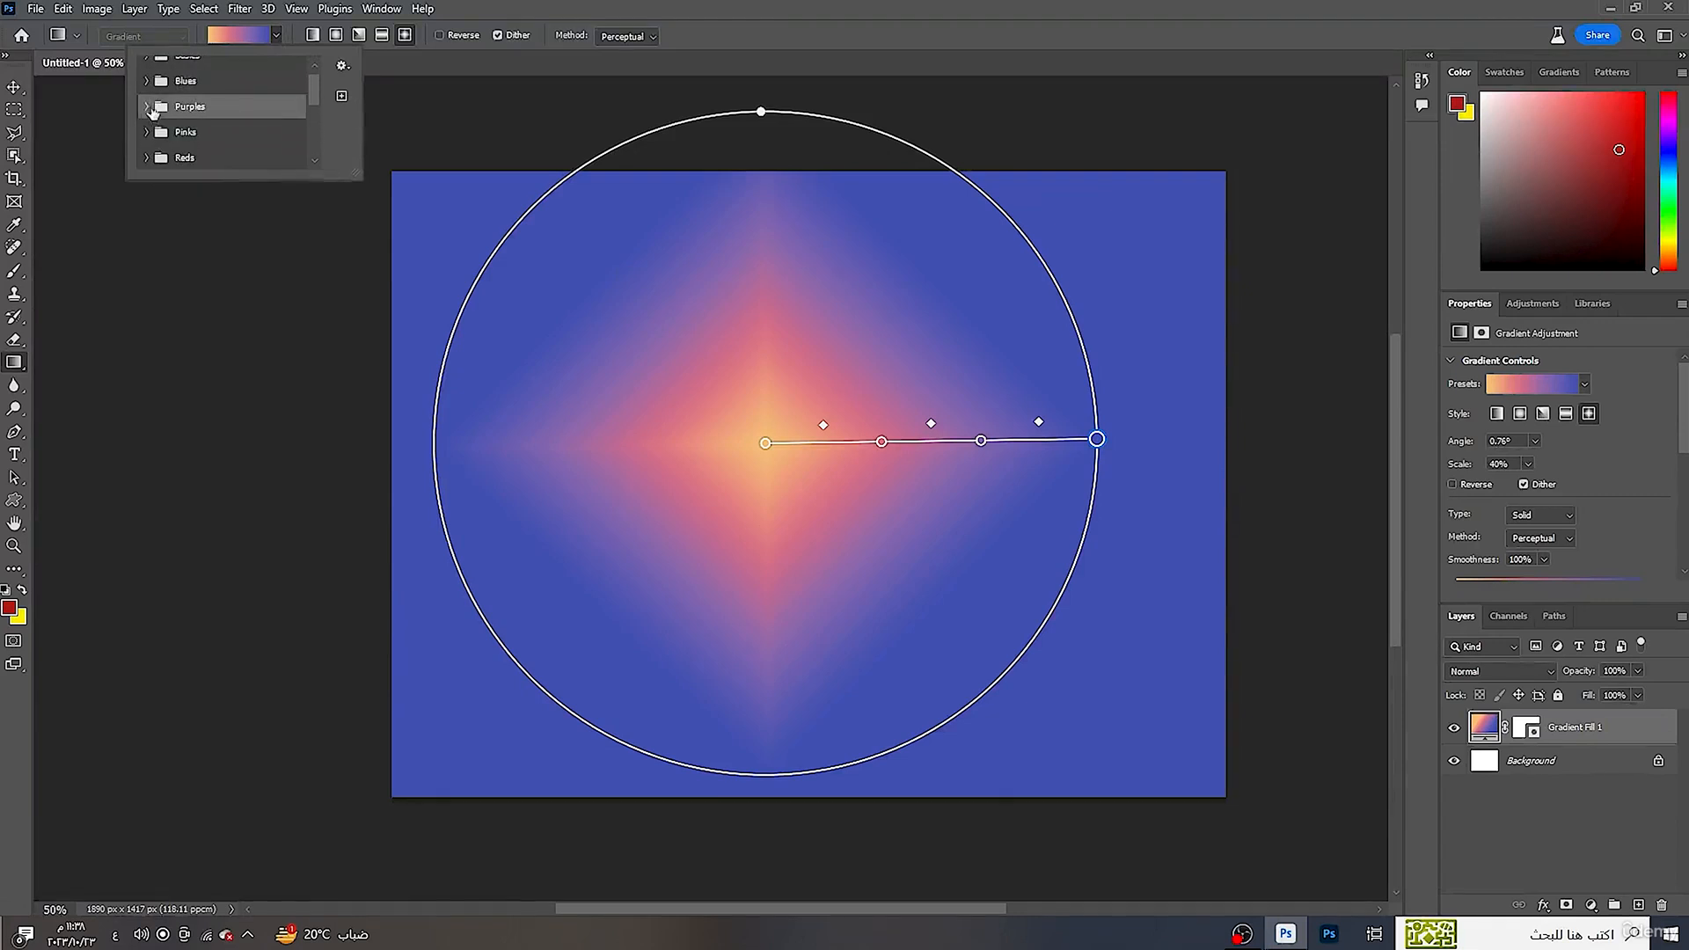
{"action": "left_click", "coordinate": [151, 108]}
{"action": "scroll", "coordinate": [200, 143], "scroll_direction": "down", "scroll_amount": 1}
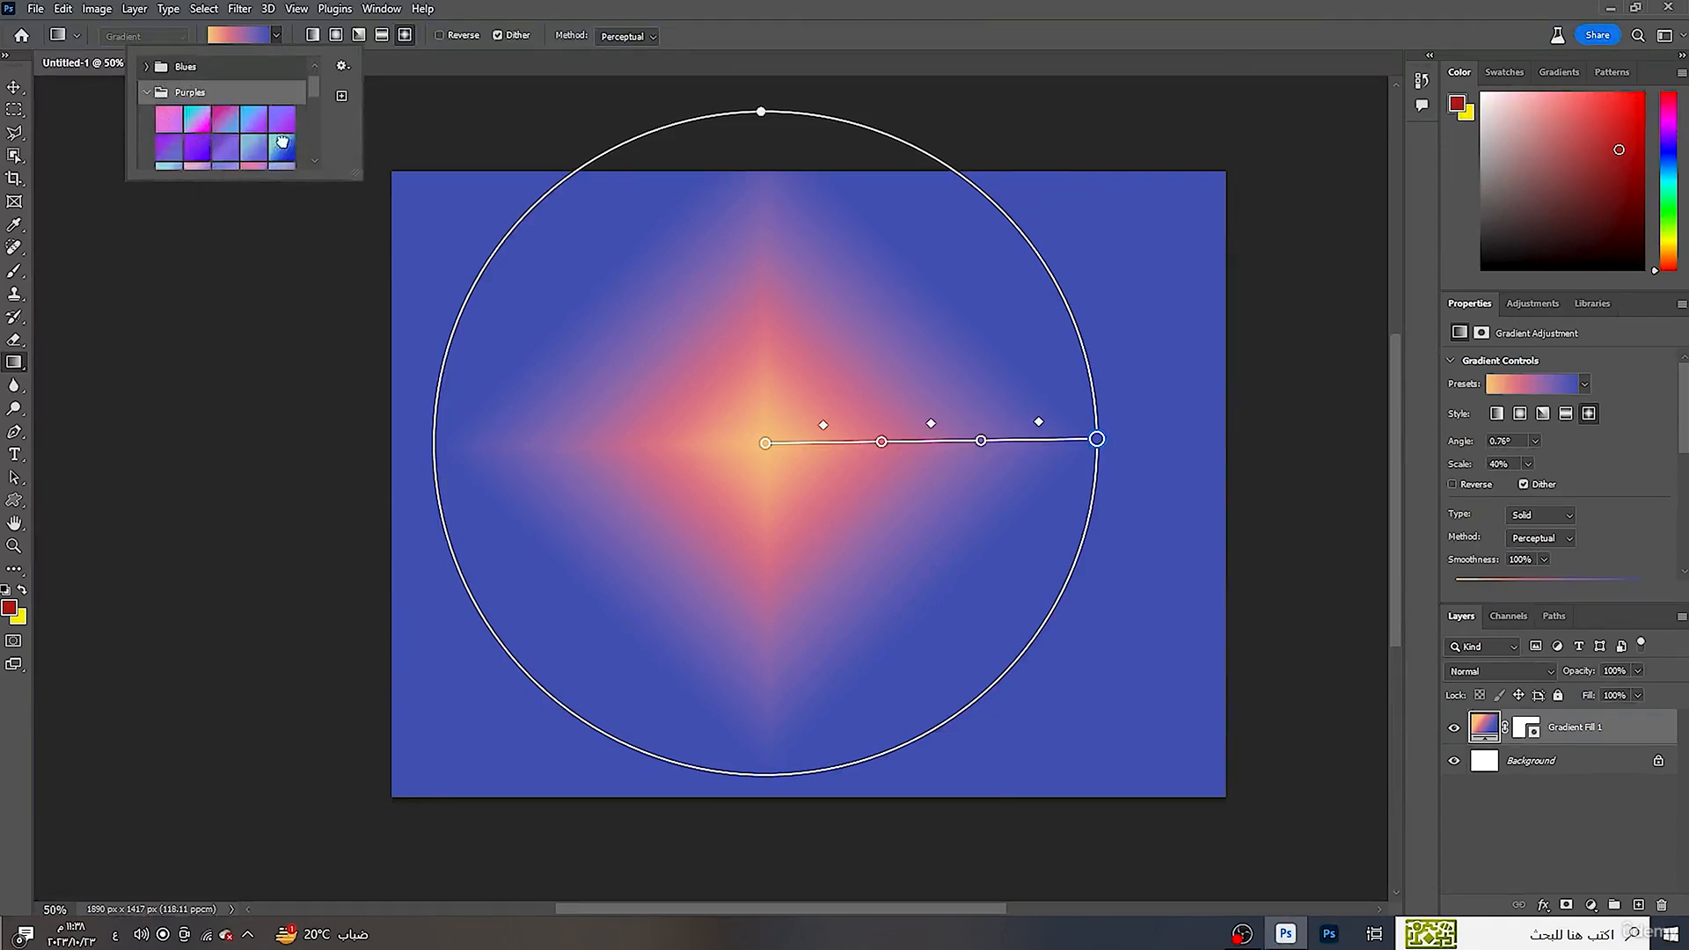
{"action": "left_click", "coordinate": [282, 147]}
{"action": "scroll", "coordinate": [322, 173], "scroll_direction": "down", "scroll_amount": 3}
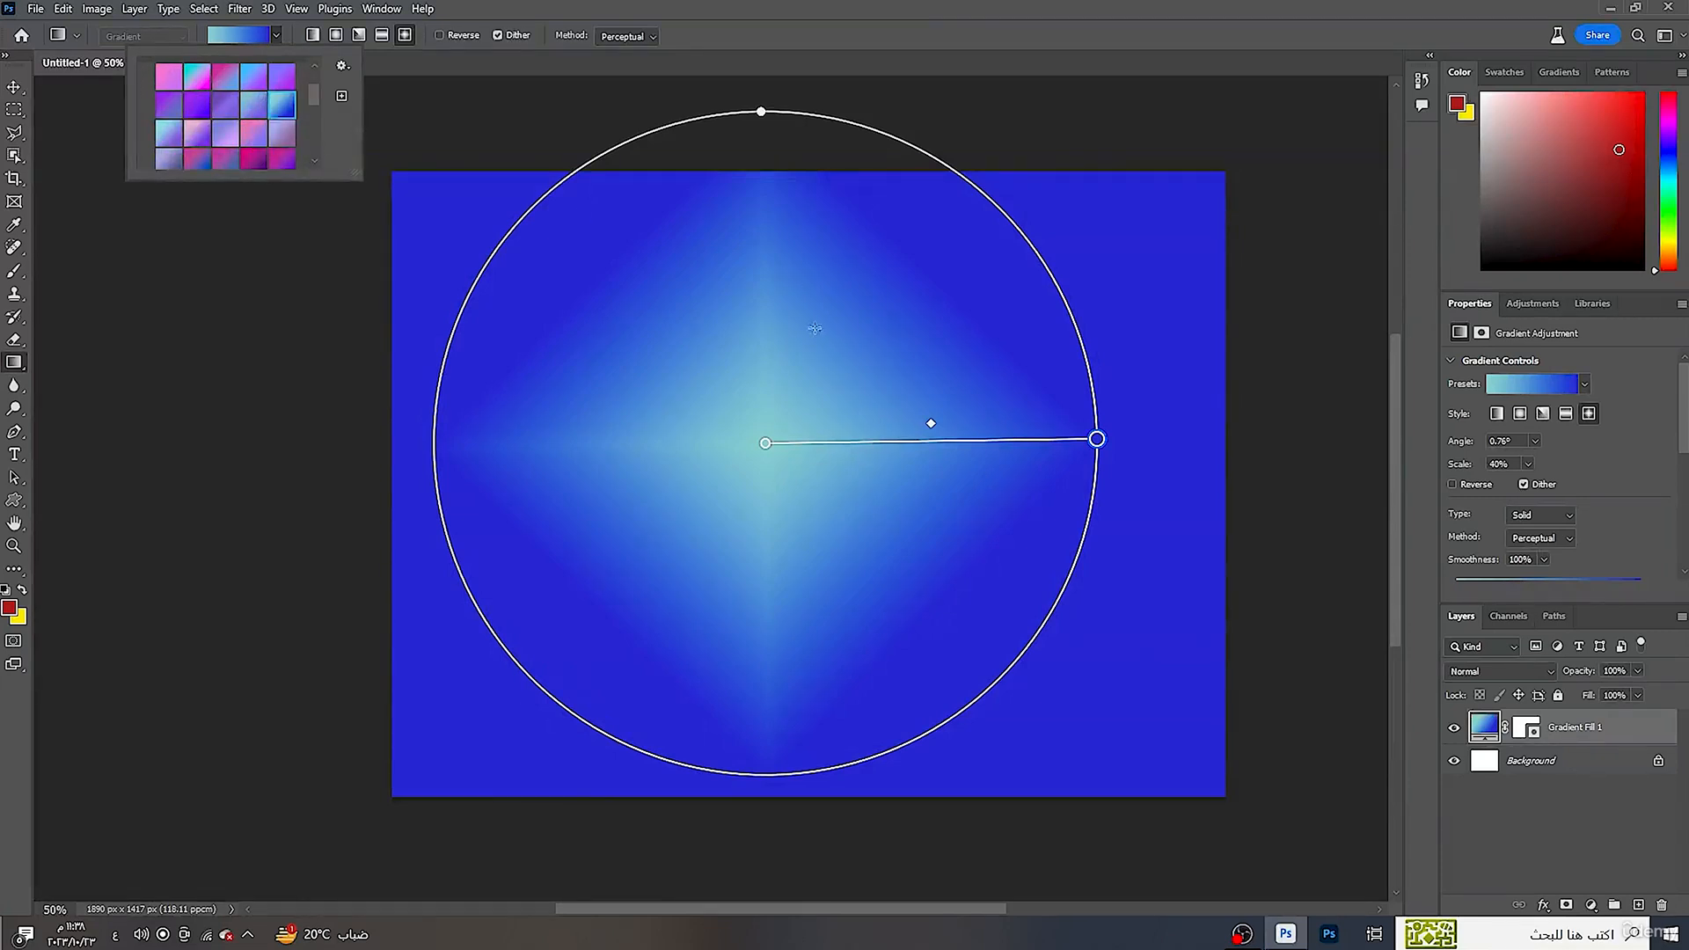
{"action": "left_click", "coordinate": [230, 74]}
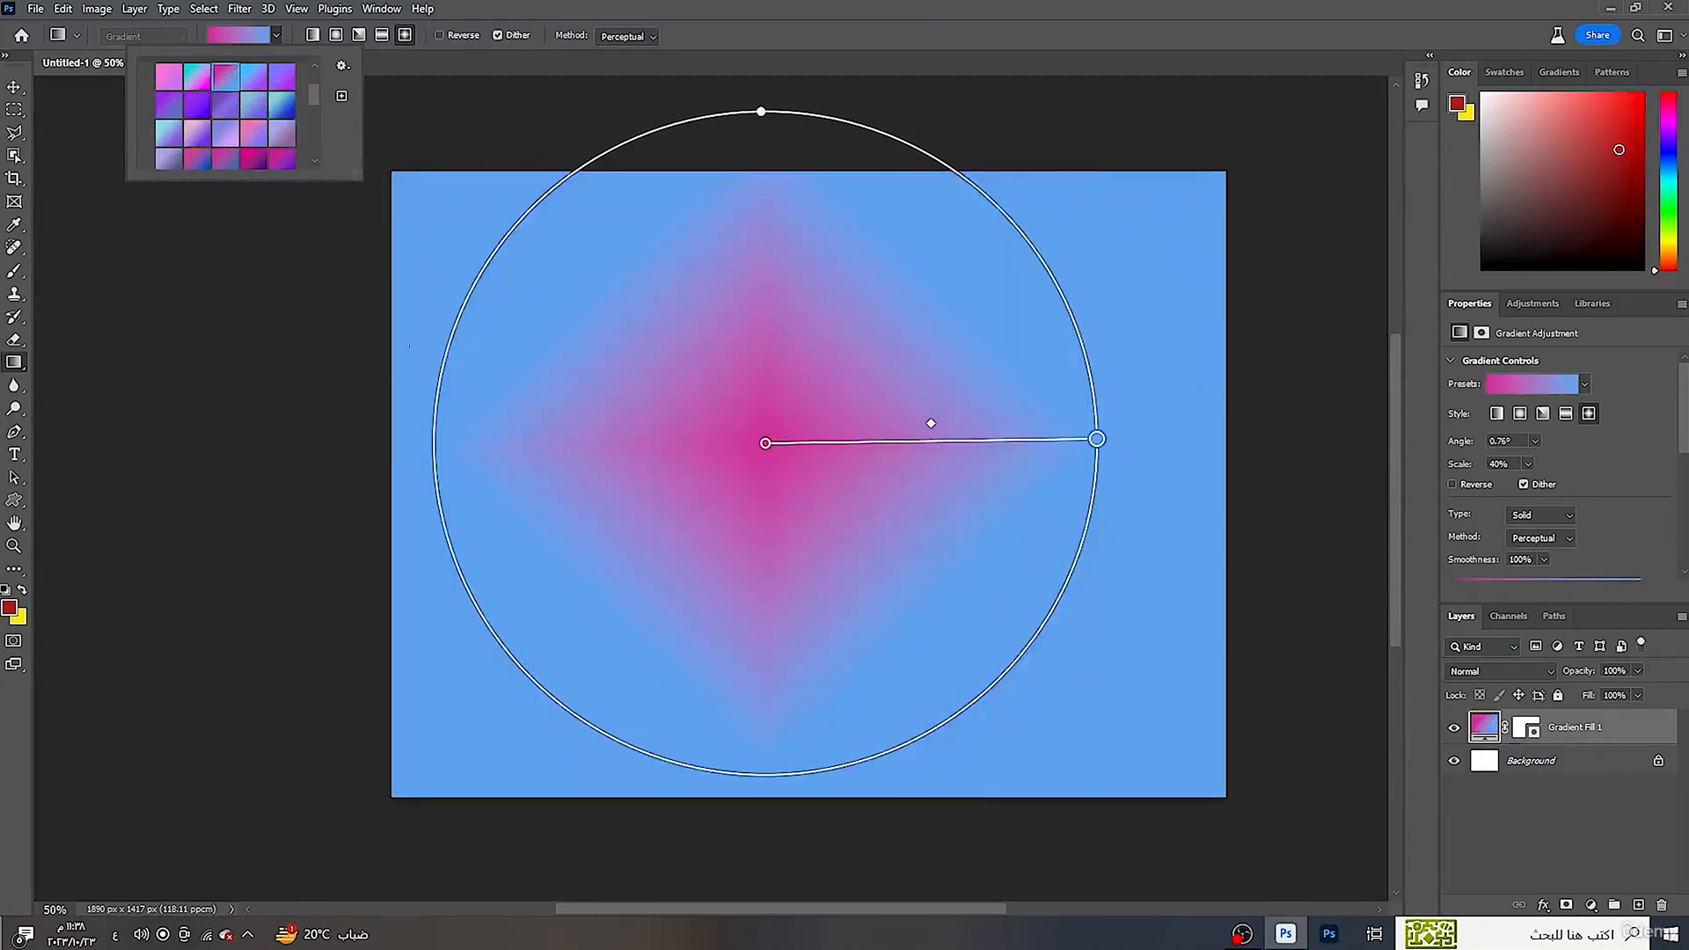
{"action": "scroll", "coordinate": [230, 164], "scroll_direction": "down", "scroll_amount": 1}
{"action": "left_click", "coordinate": [252, 134]}
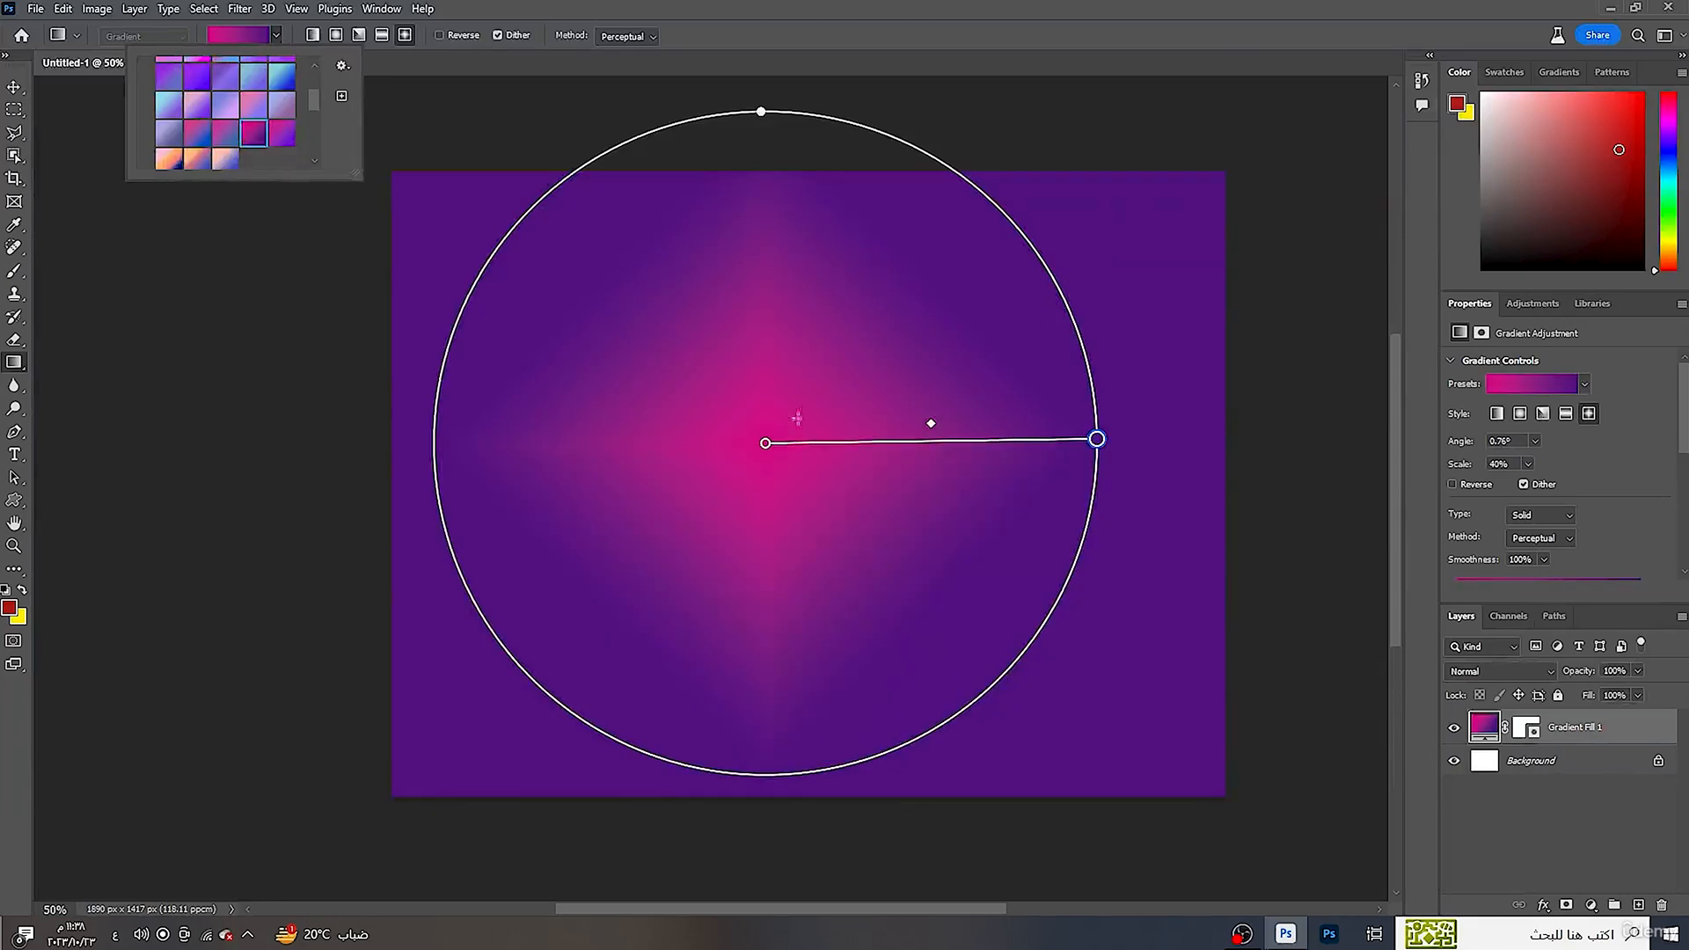
{"action": "scroll", "coordinate": [220, 132], "scroll_direction": "down", "scroll_amount": 1}
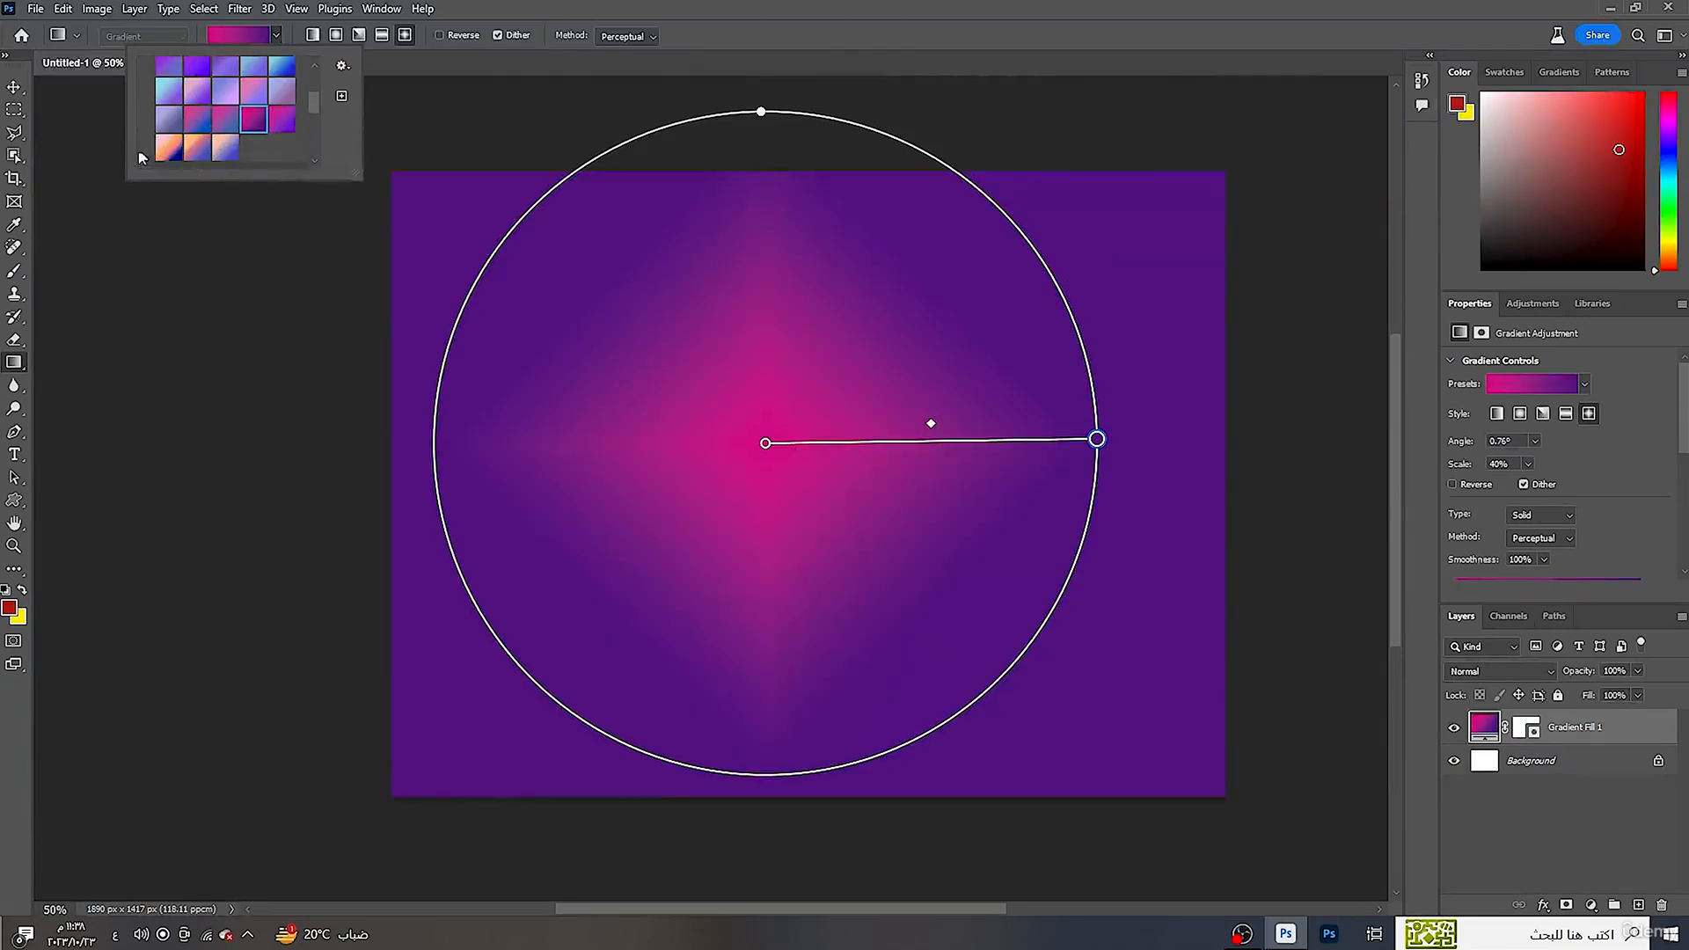
{"action": "left_click", "coordinate": [165, 148]}
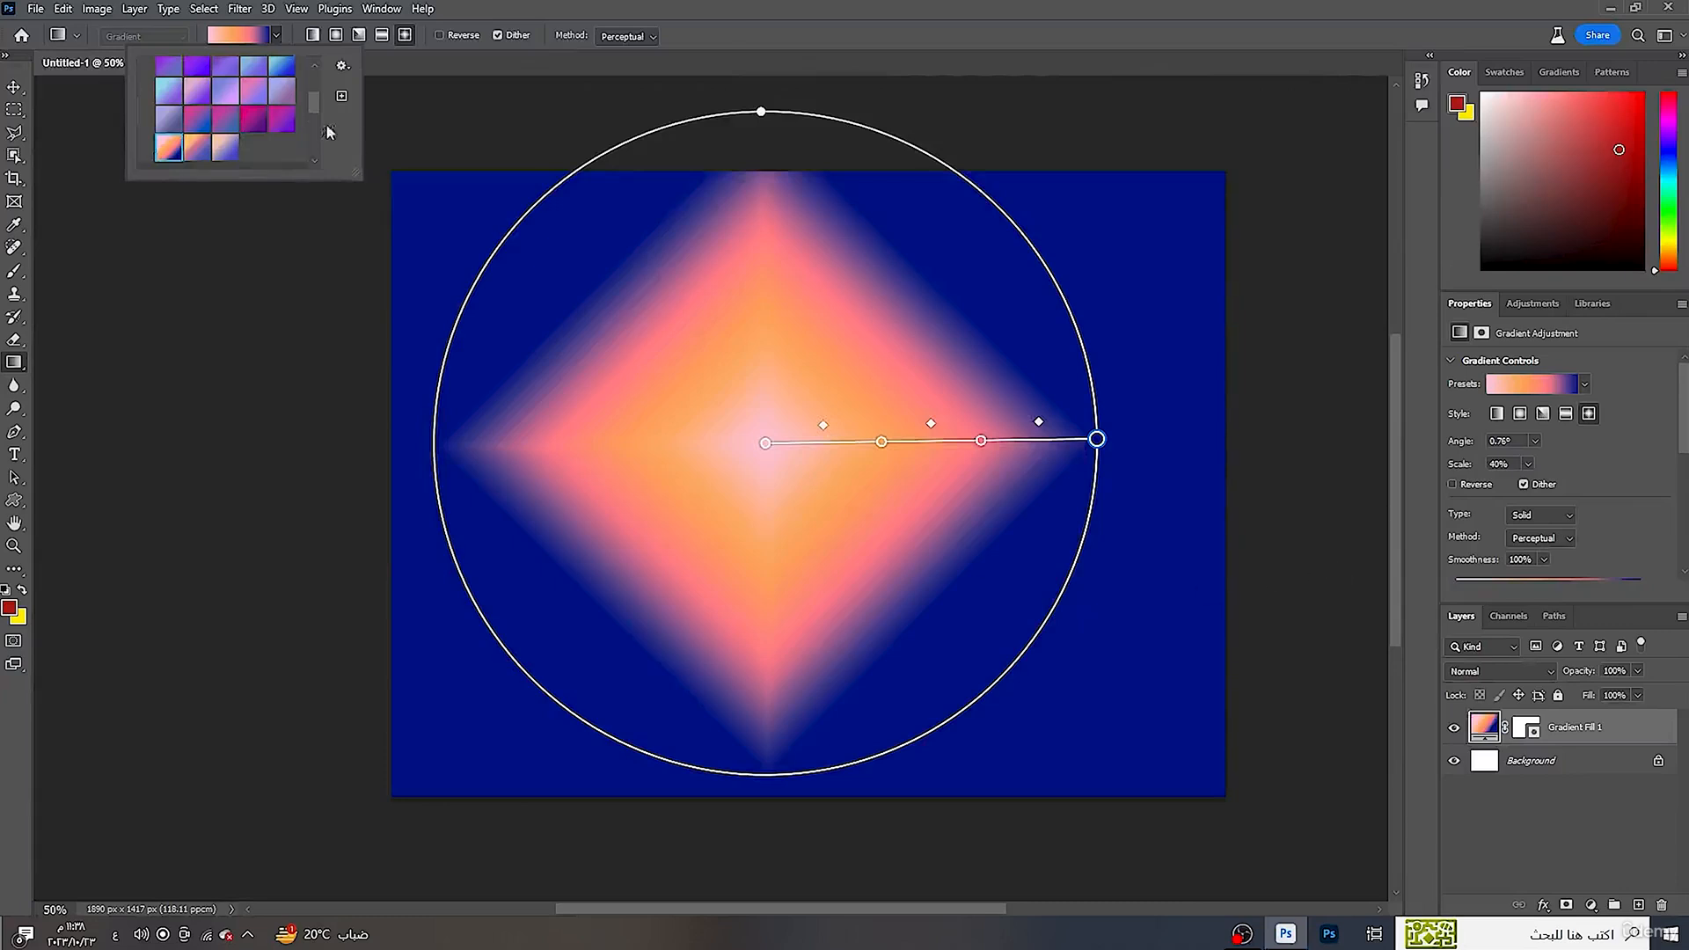
- Switch the gradient to the radial style and try other Purples presets on it, ending with the teal-to-blue one
{"action": "left_click", "coordinate": [335, 34]}
{"action": "left_click", "coordinate": [336, 35]}
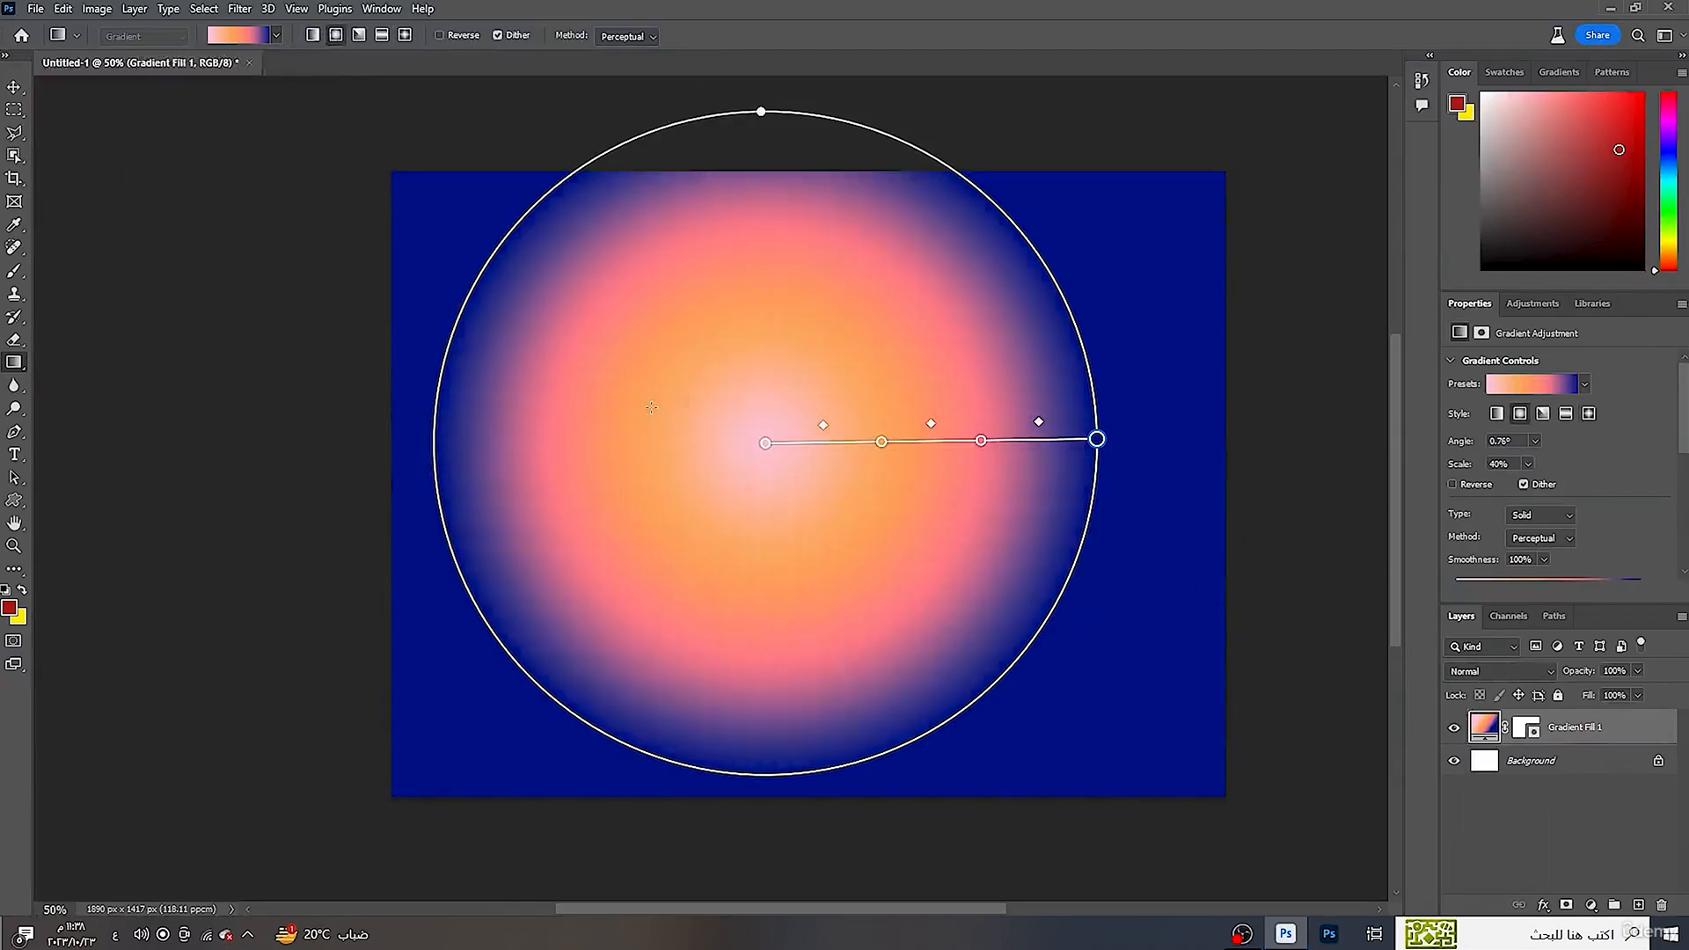
{"action": "left_click", "coordinate": [259, 37]}
{"action": "left_click", "coordinate": [255, 118]}
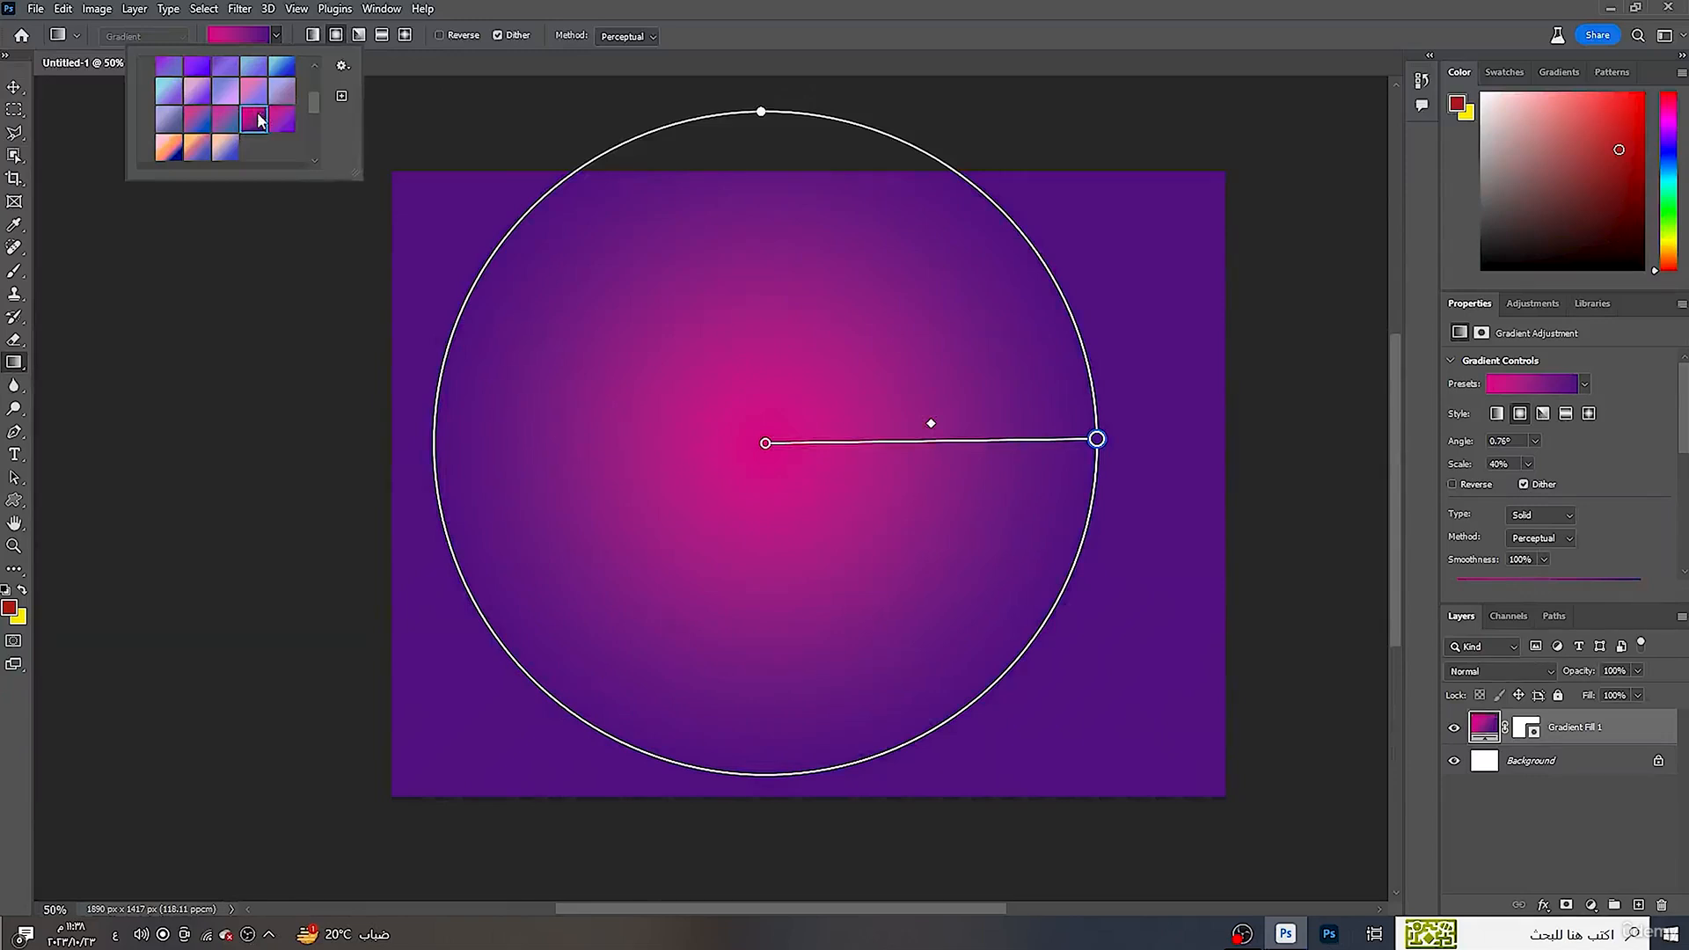
{"action": "left_click", "coordinate": [214, 135]}
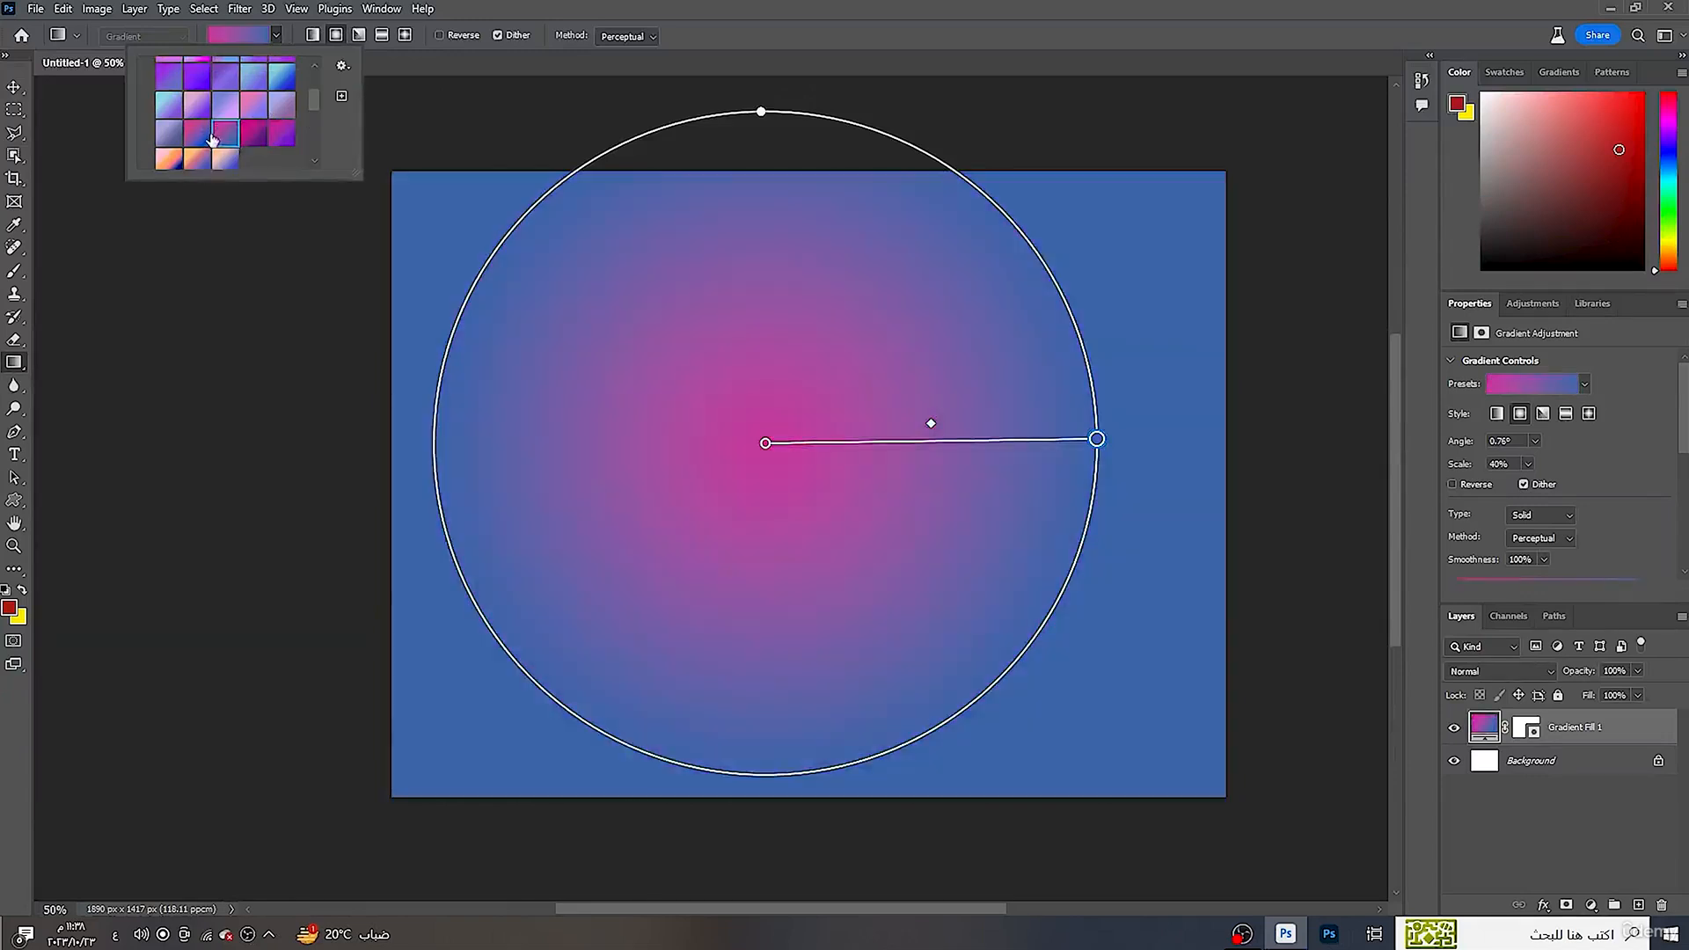
{"action": "left_click", "coordinate": [192, 134]}
{"action": "scroll", "coordinate": [198, 123], "scroll_direction": "up", "scroll_amount": 1}
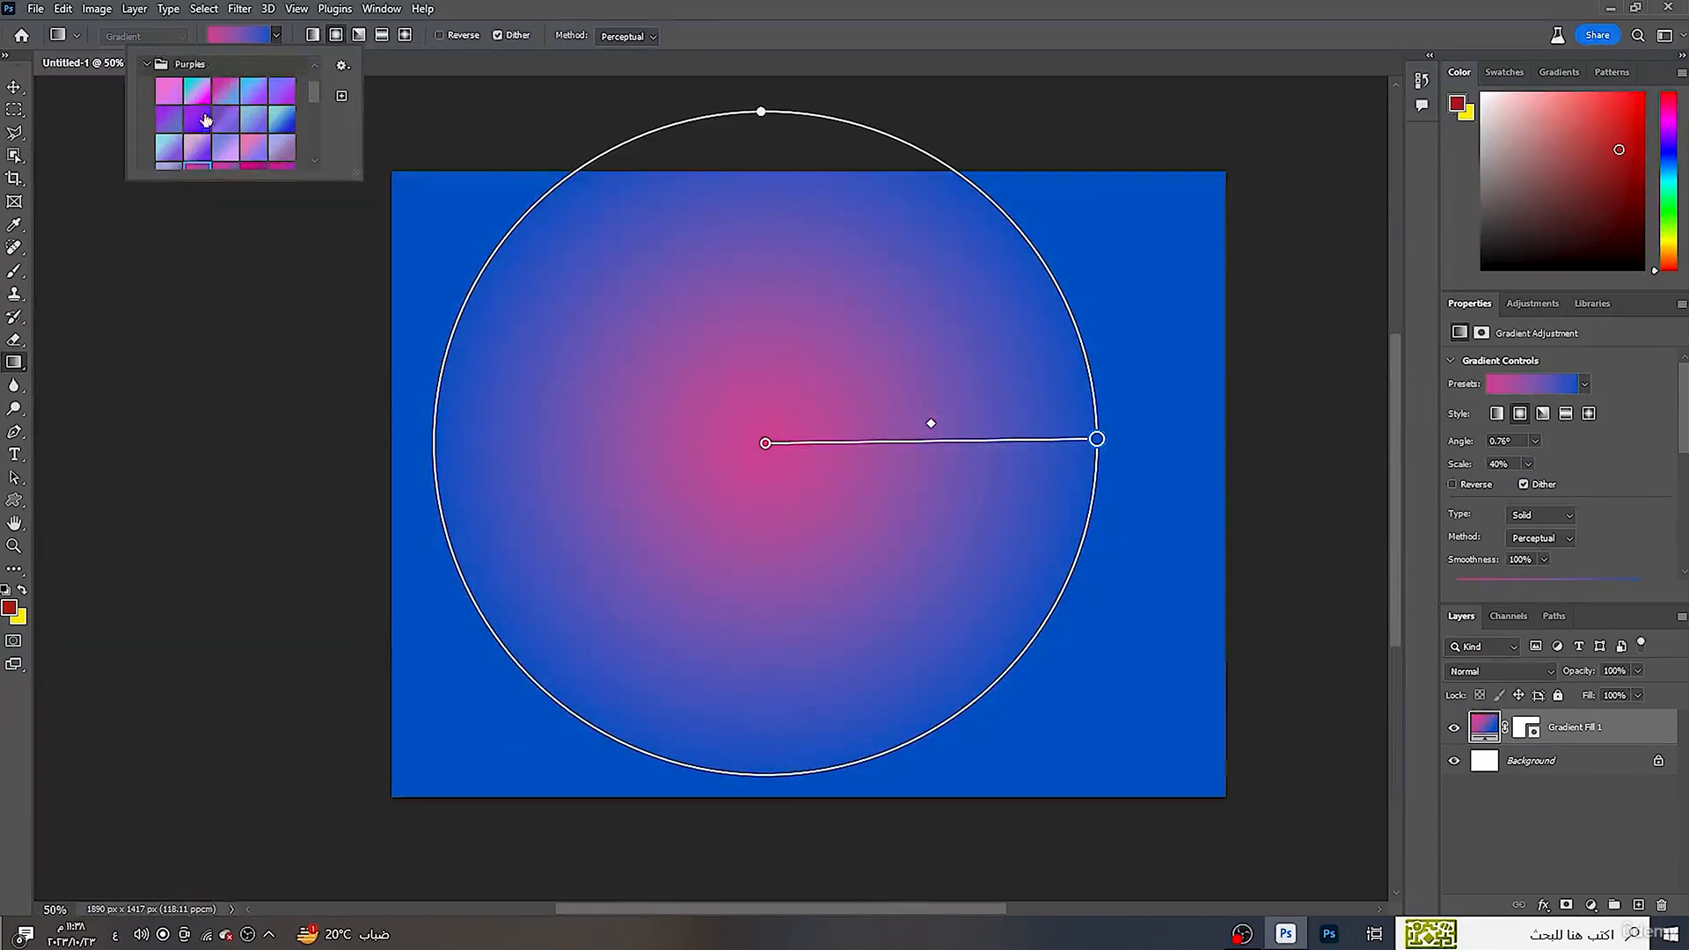
{"action": "left_click", "coordinate": [282, 121]}
- Apply the first Reds preset, white through pink to near-black, and shrink the radial gradient to about 28% scale at an angle of about 8.5°
{"action": "scroll", "coordinate": [171, 88], "scroll_direction": "down", "scroll_amount": 3}
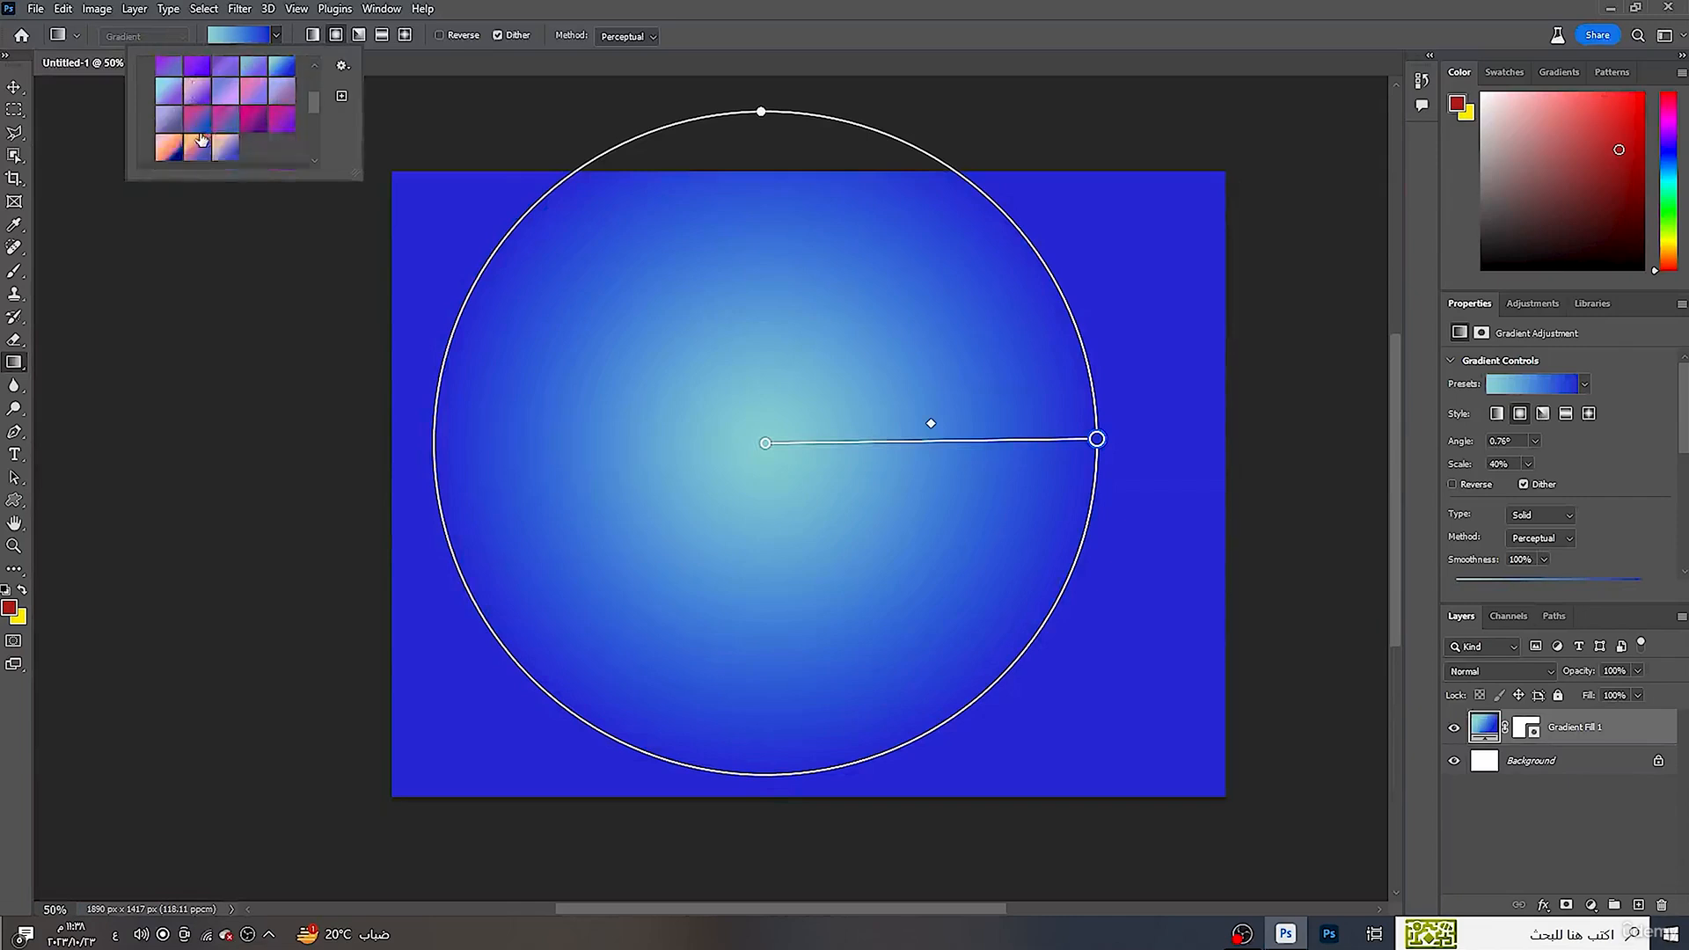
{"action": "scroll", "coordinate": [174, 133], "scroll_direction": "down", "scroll_amount": 2}
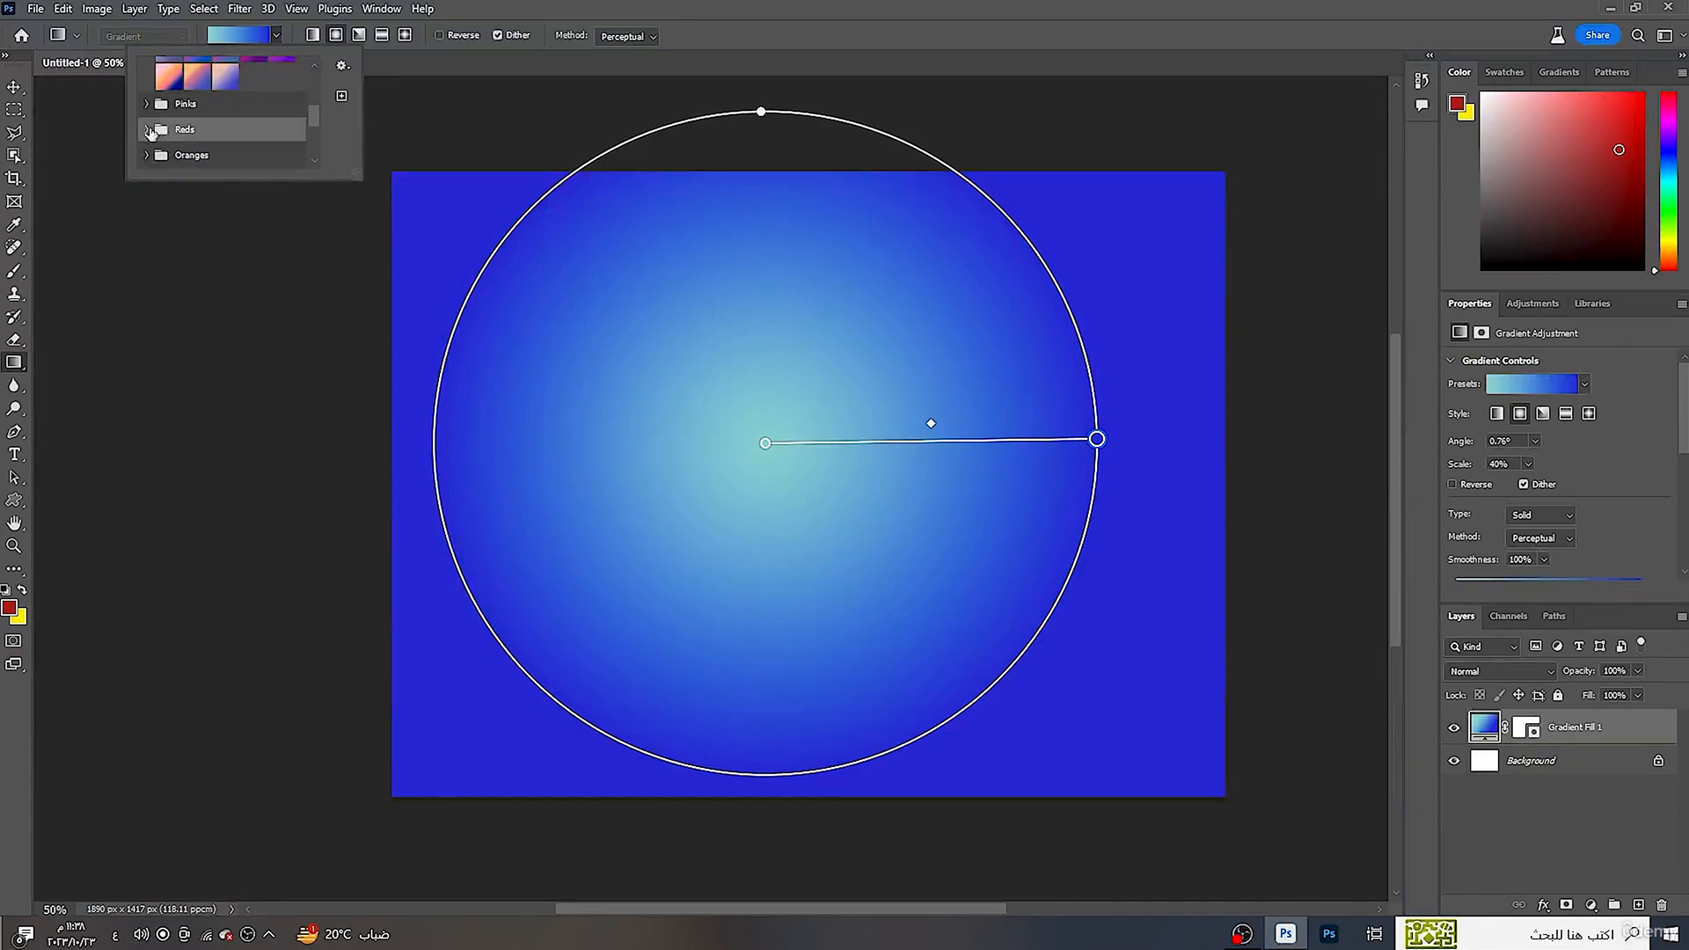
{"action": "left_click", "coordinate": [149, 132]}
{"action": "scroll", "coordinate": [162, 136], "scroll_direction": "down", "scroll_amount": 1}
{"action": "left_click", "coordinate": [172, 132]}
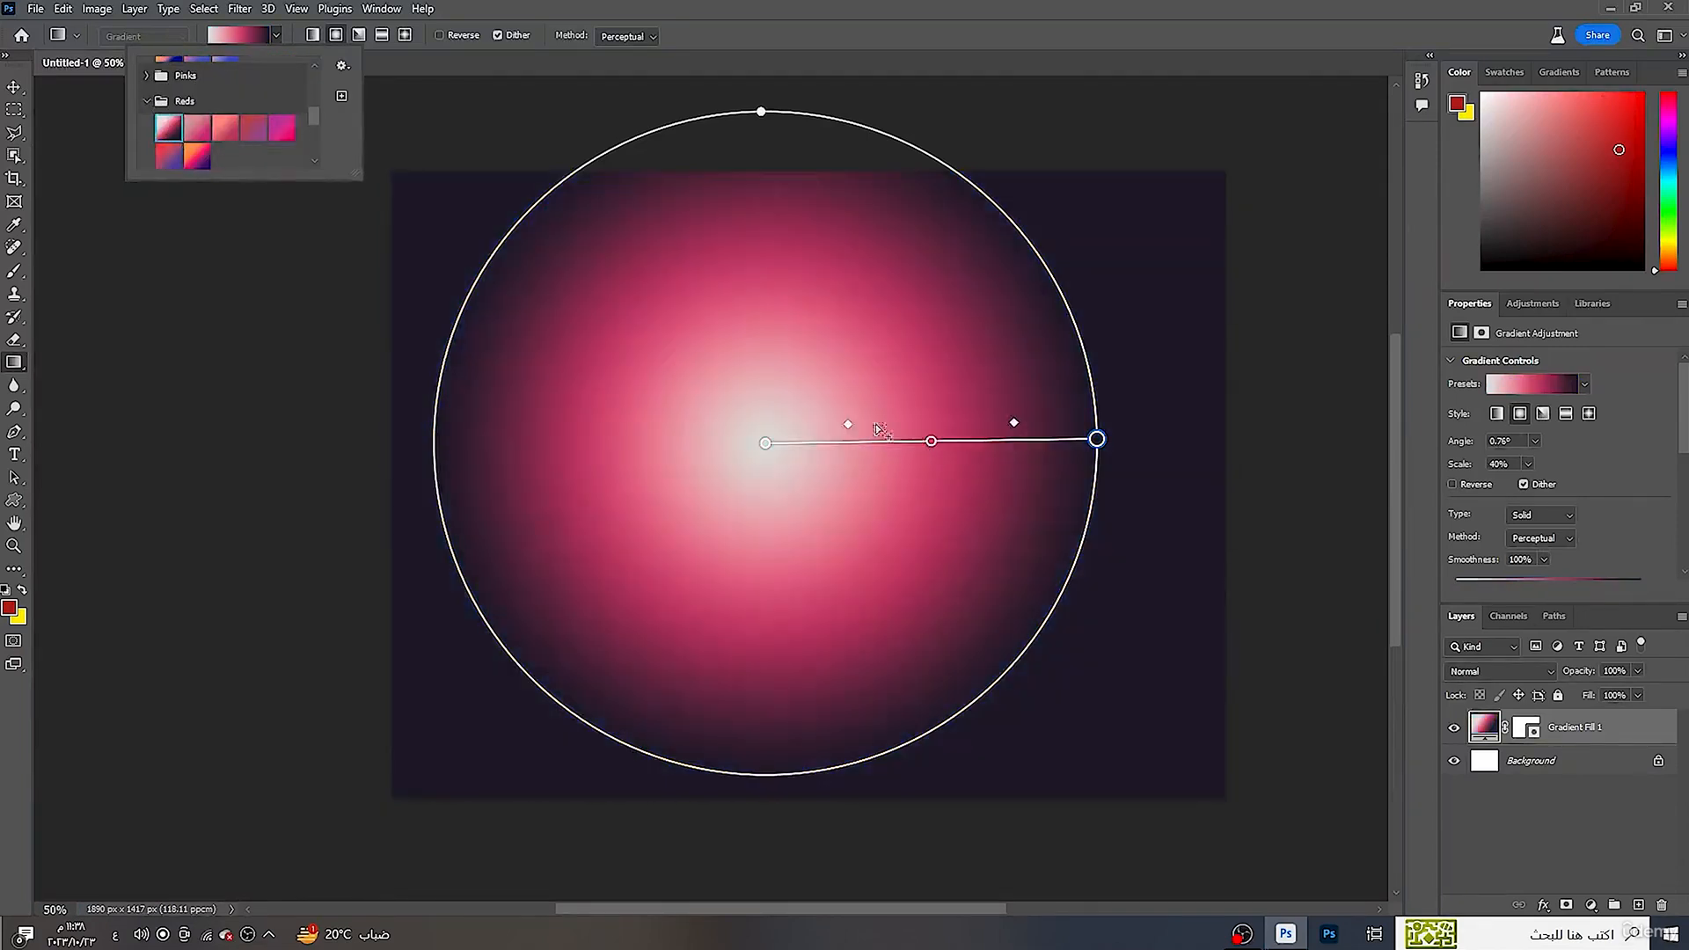
{"action": "scroll", "coordinate": [1099, 413], "scroll_direction": "down", "scroll_amount": 1}
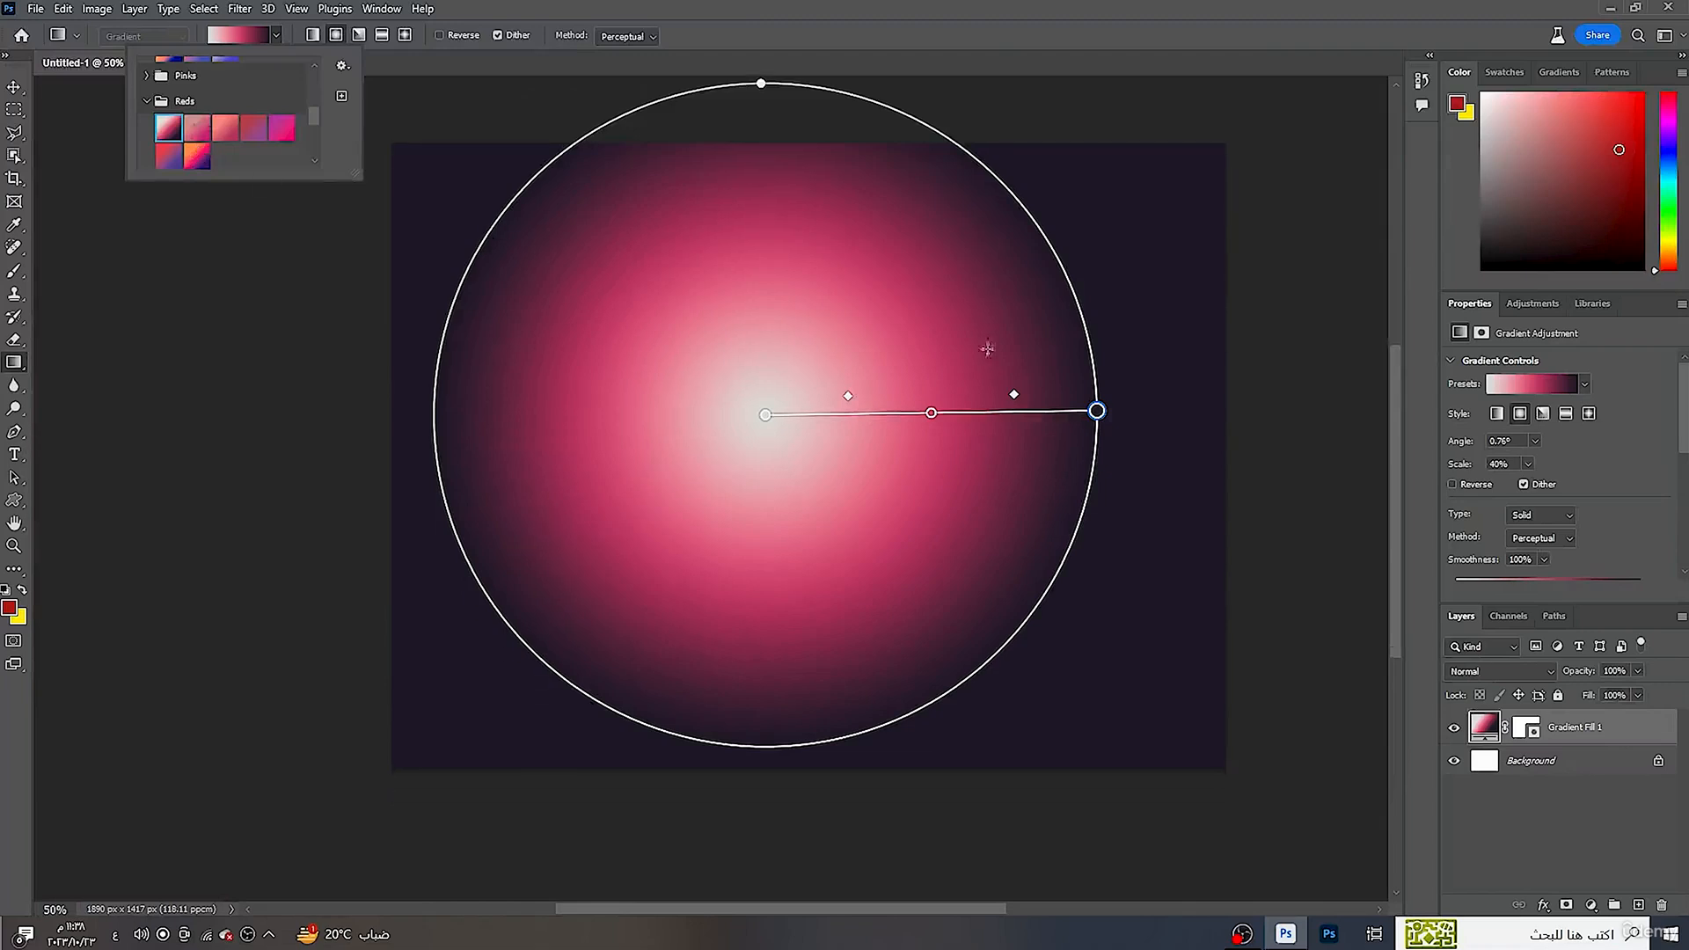
{"action": "left_click_drag", "start_coordinate": [1099, 401], "coordinate": [1003, 370]}
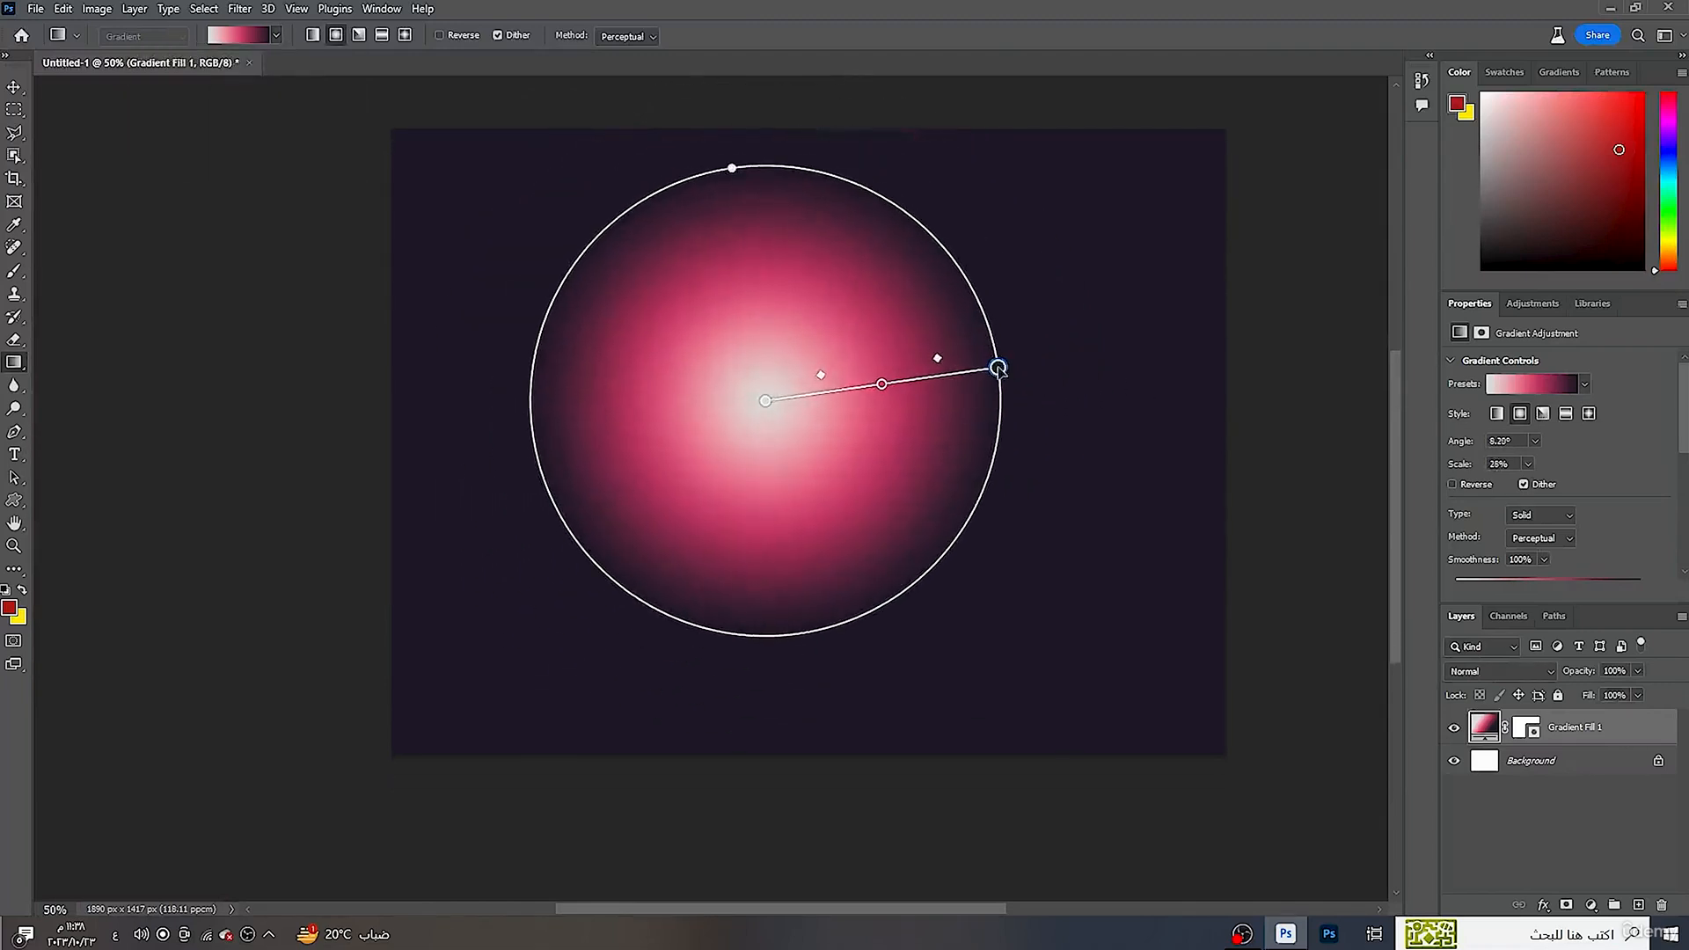
- Browse the gradient presets in the Cloud group
{"action": "left_click", "coordinate": [275, 35]}
{"action": "scroll", "coordinate": [241, 132], "scroll_direction": "down", "scroll_amount": 5}
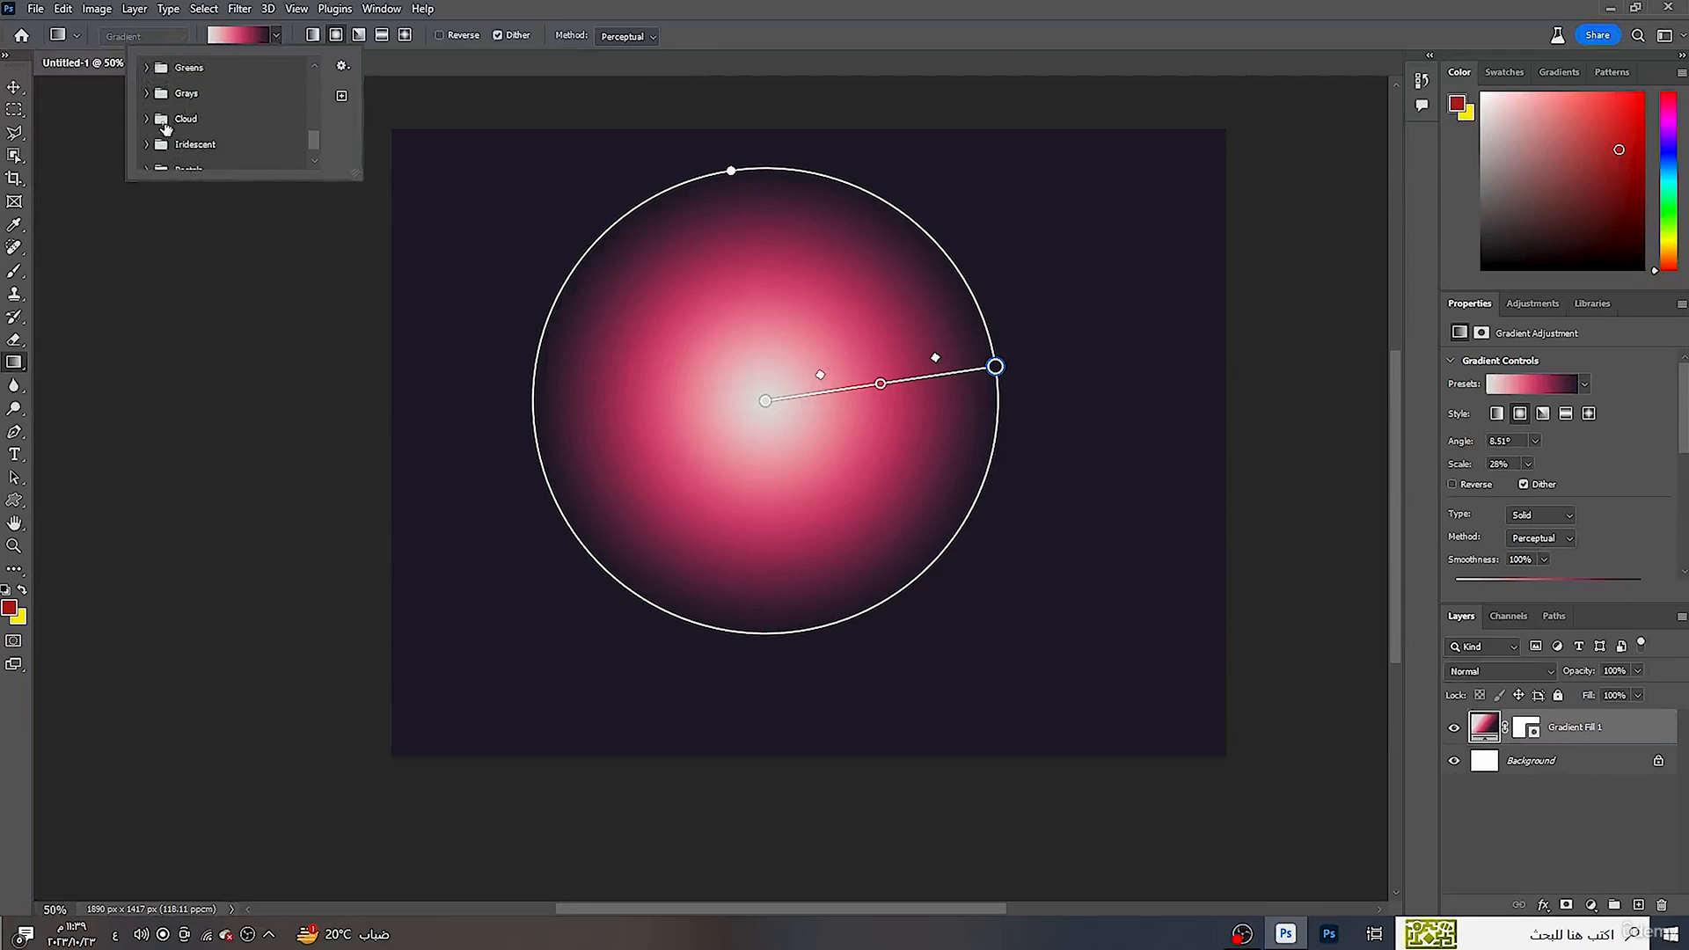
{"action": "left_click", "coordinate": [150, 121]}
{"action": "scroll", "coordinate": [167, 131], "scroll_direction": "down", "scroll_amount": 3}
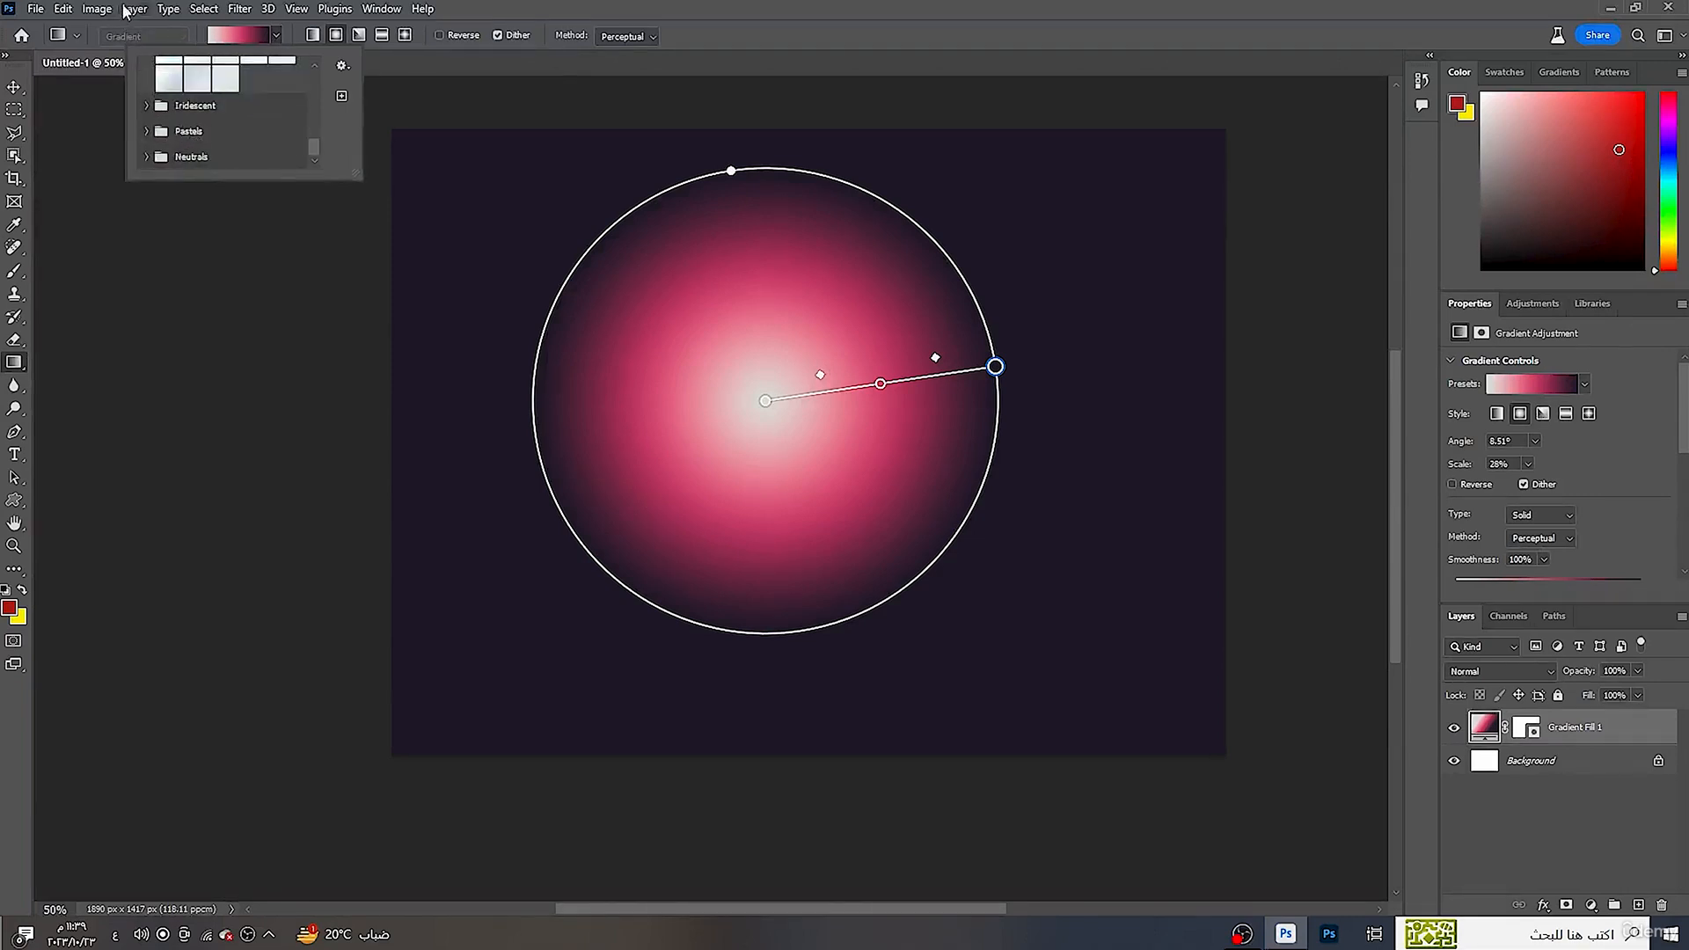
{"action": "scroll", "coordinate": [158, 88], "scroll_direction": "up", "scroll_amount": 2}
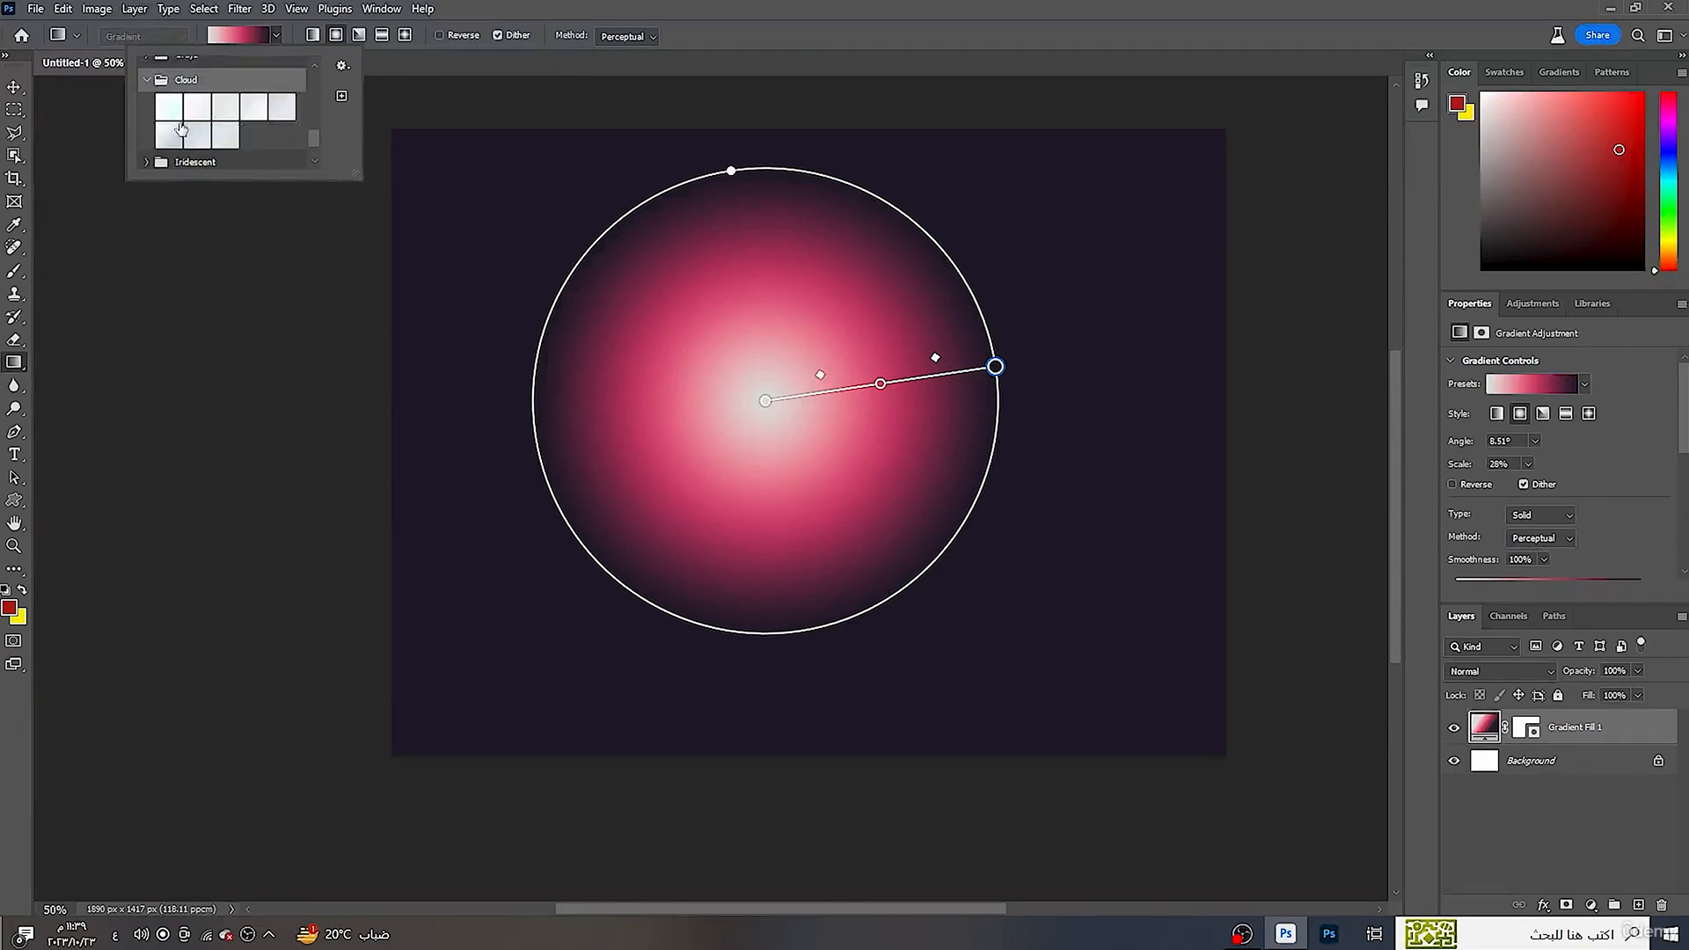
{"action": "left_click", "coordinate": [146, 78]}
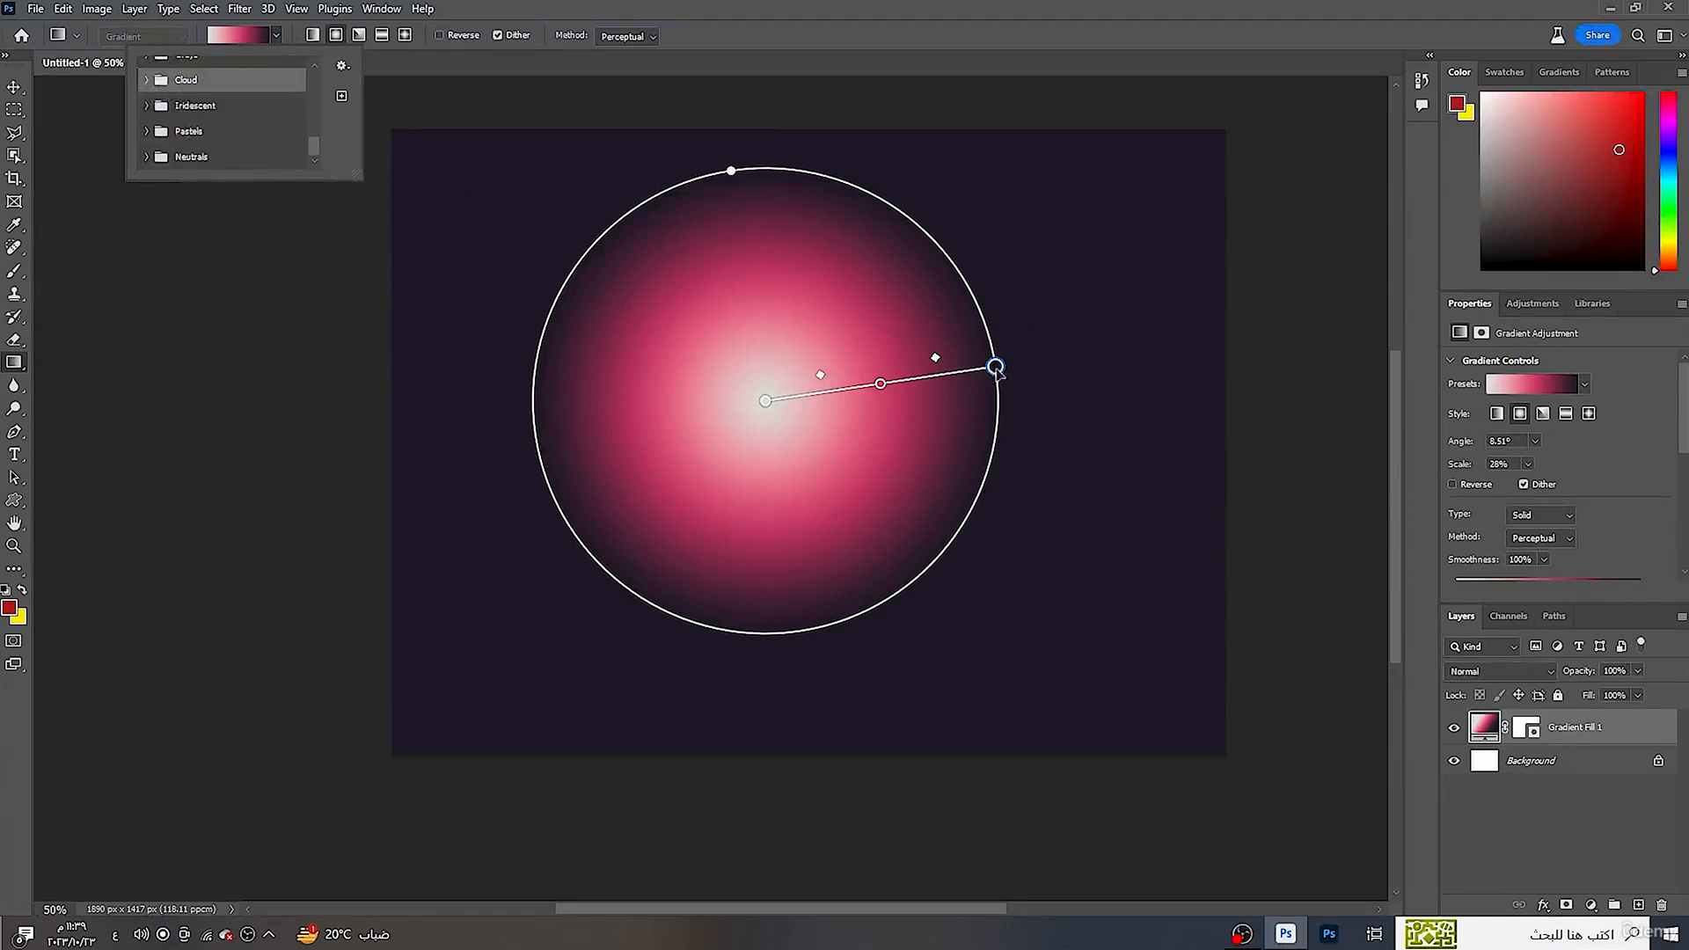
- Enlarge the radial gradient to about 37% scale at an angle of about 8.3° and shift its centre slightly down and right
{"action": "left_click_drag", "start_coordinate": [995, 370], "coordinate": [1072, 356]}
{"action": "mouse_move", "coordinate": [765, 401]}
{"action": "left_mouse_down"}
{"action": "mouse_move", "coordinate": [788, 404]}
{"action": "mouse_move", "coordinate": [761, 404]}
{"action": "mouse_move", "coordinate": [783, 419]}
{"action": "left_mouse_up"}
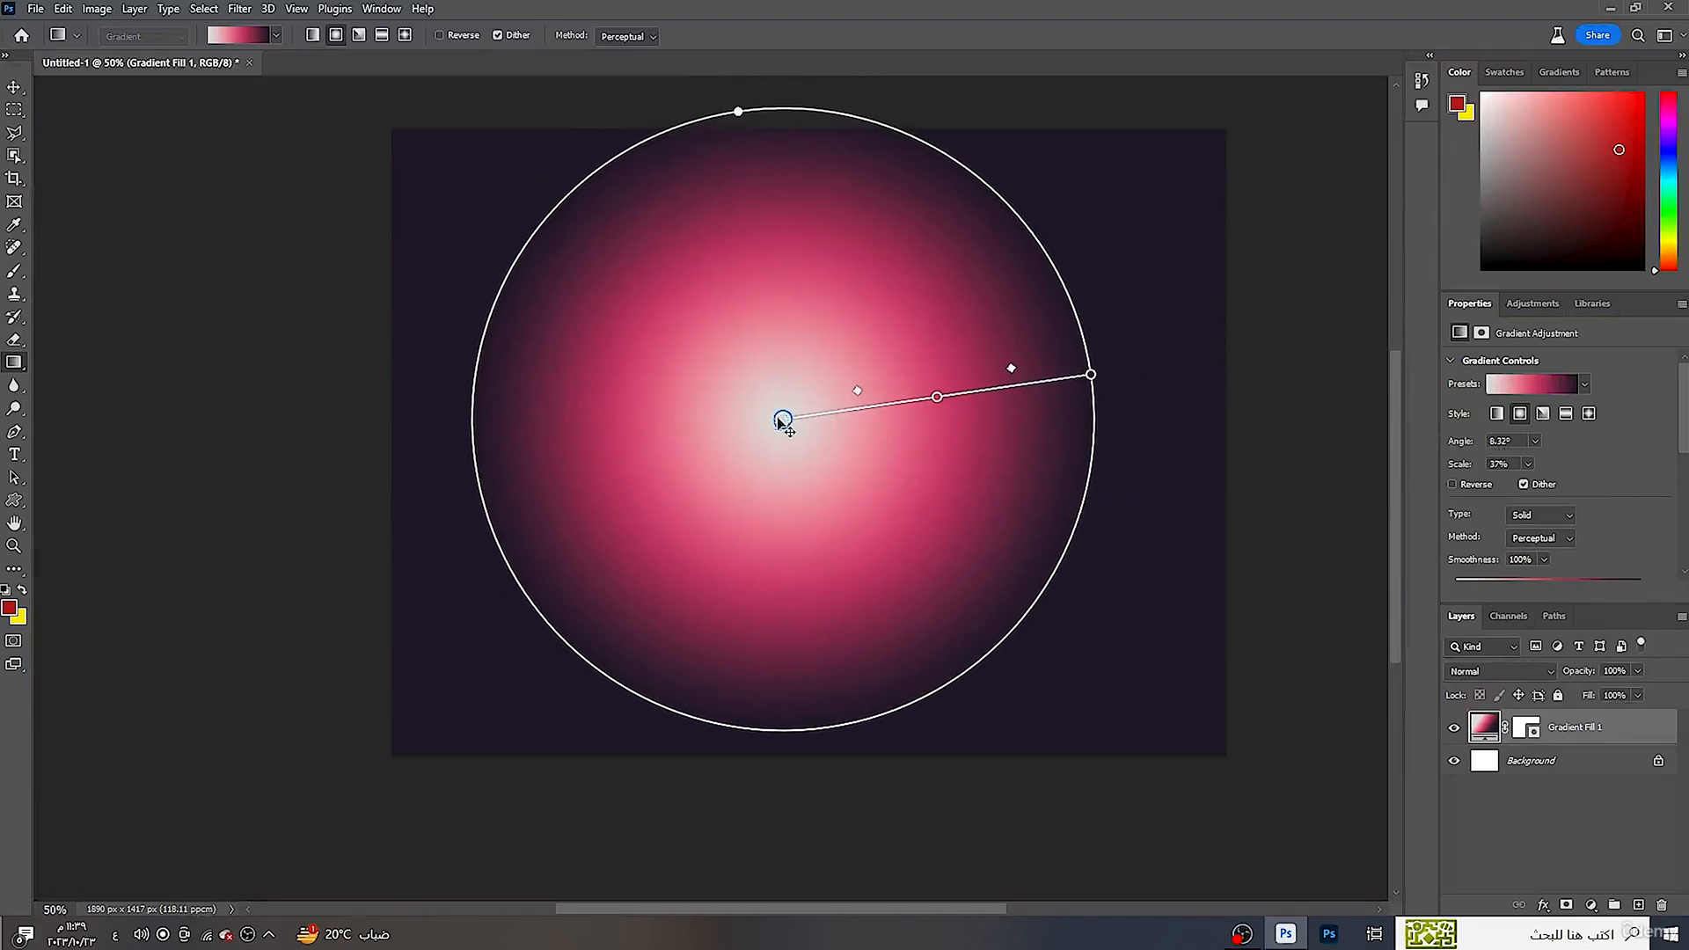
- Try the linear, angle, reflected and diamond styles on the gradient, ending back on the radial style
{"action": "left_click", "coordinate": [313, 36]}
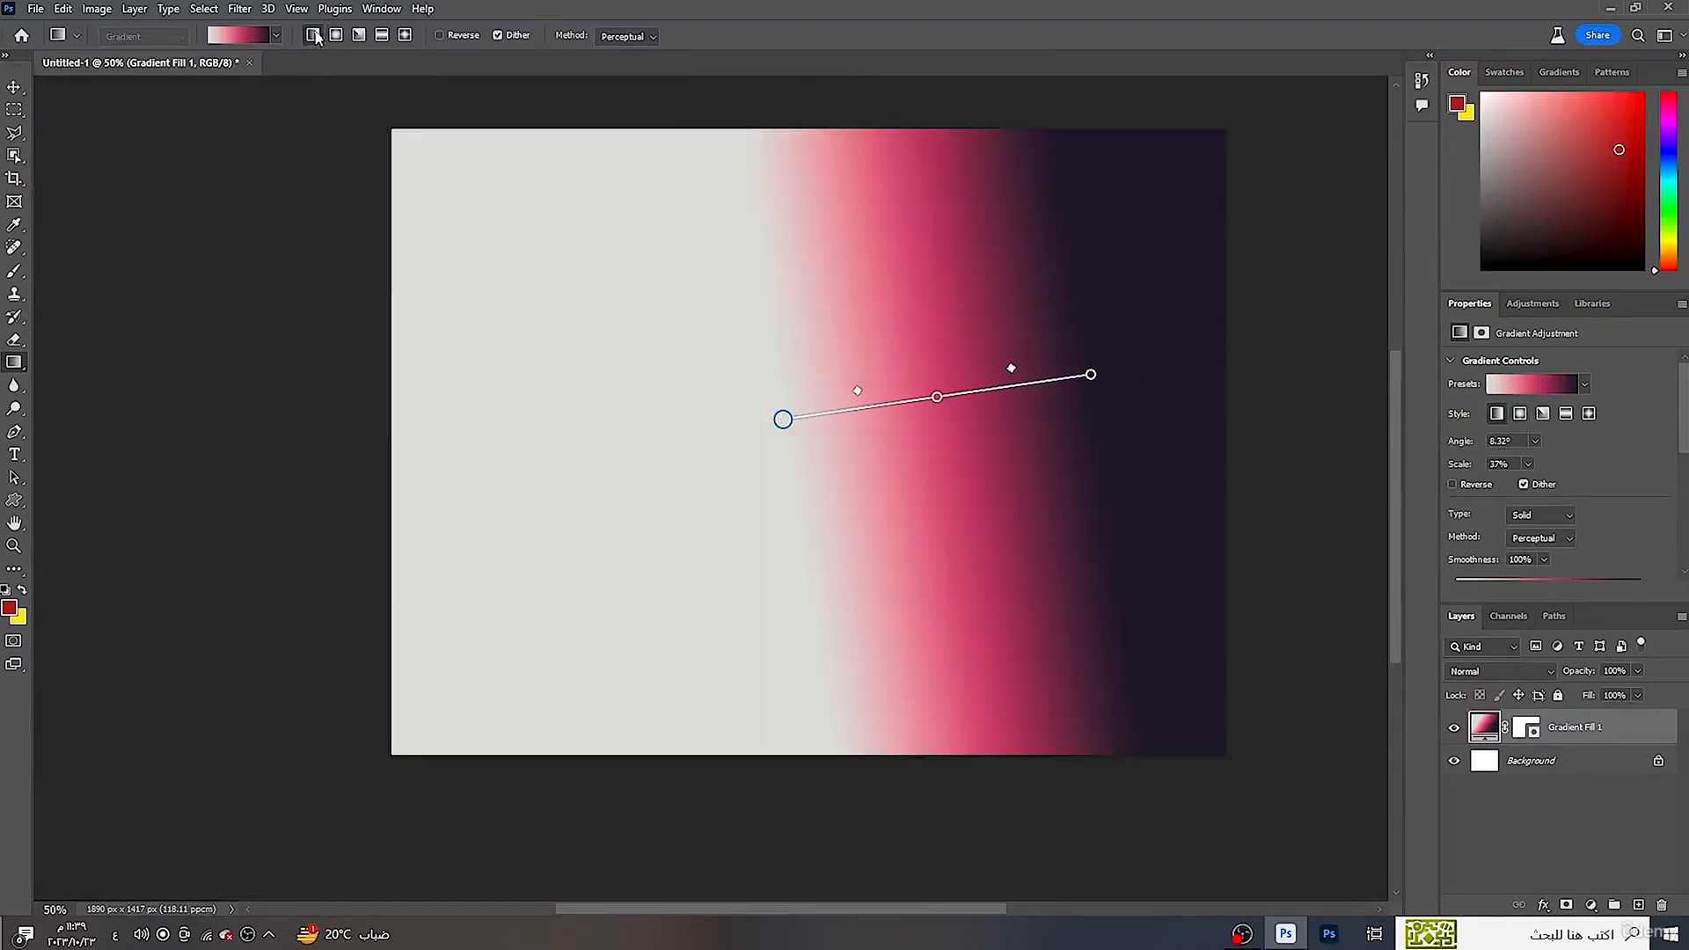
{"action": "left_click", "coordinate": [359, 35]}
{"action": "left_click", "coordinate": [382, 36]}
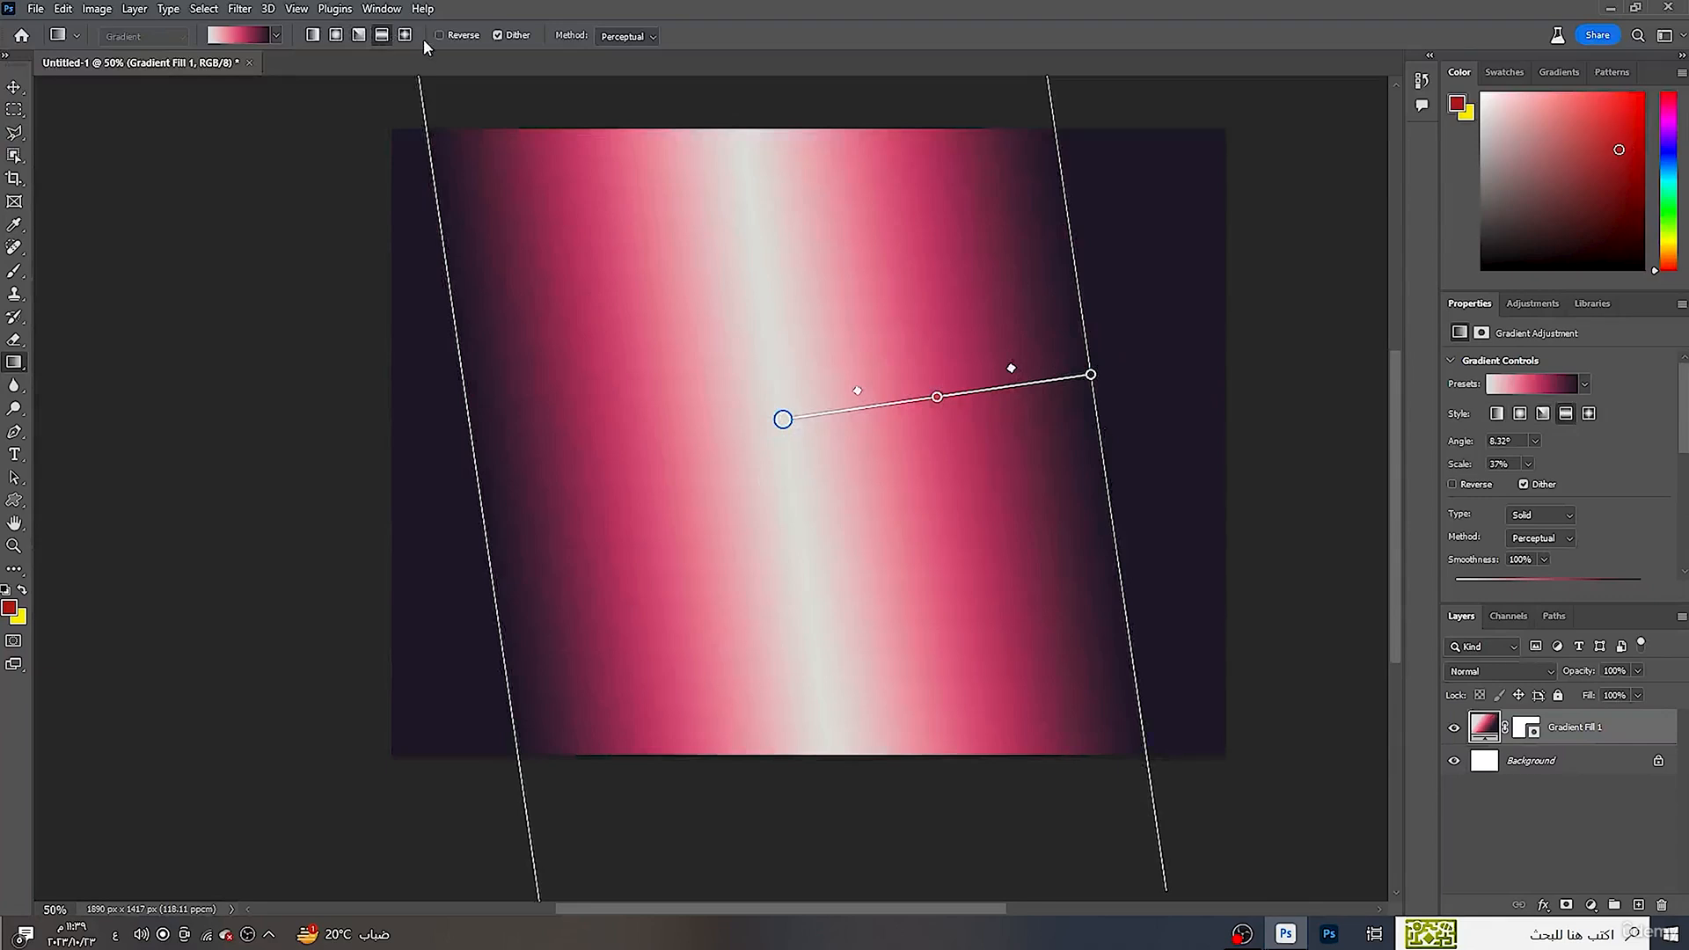
{"action": "left_click", "coordinate": [405, 35]}
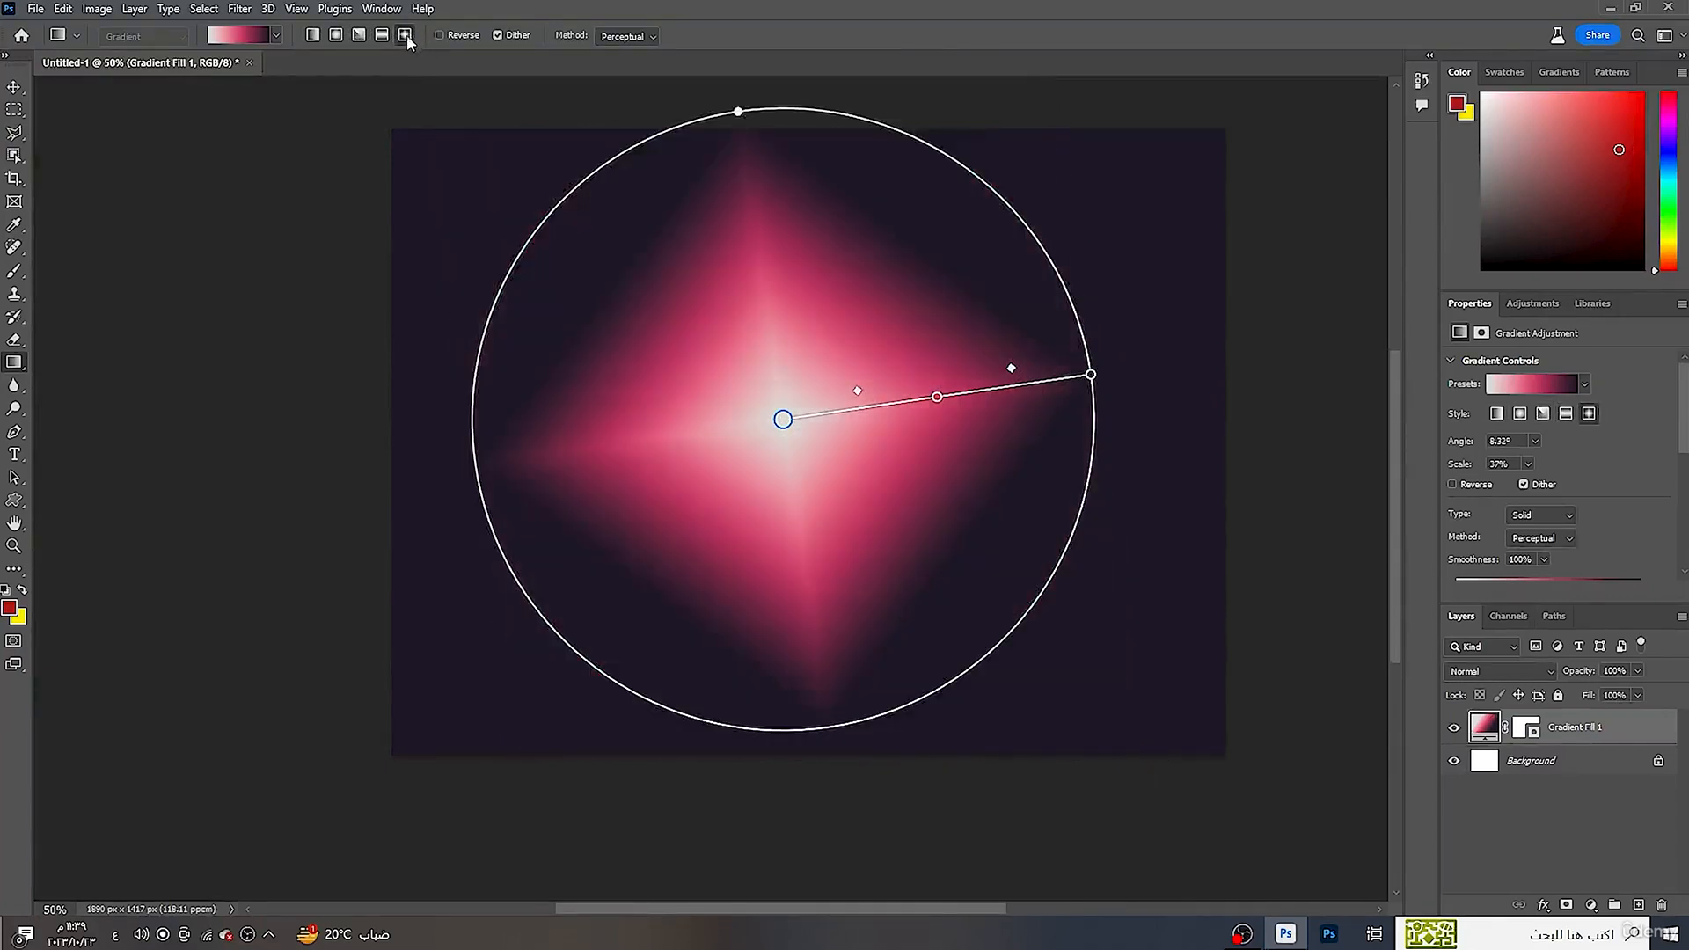
{"action": "left_click", "coordinate": [336, 35]}
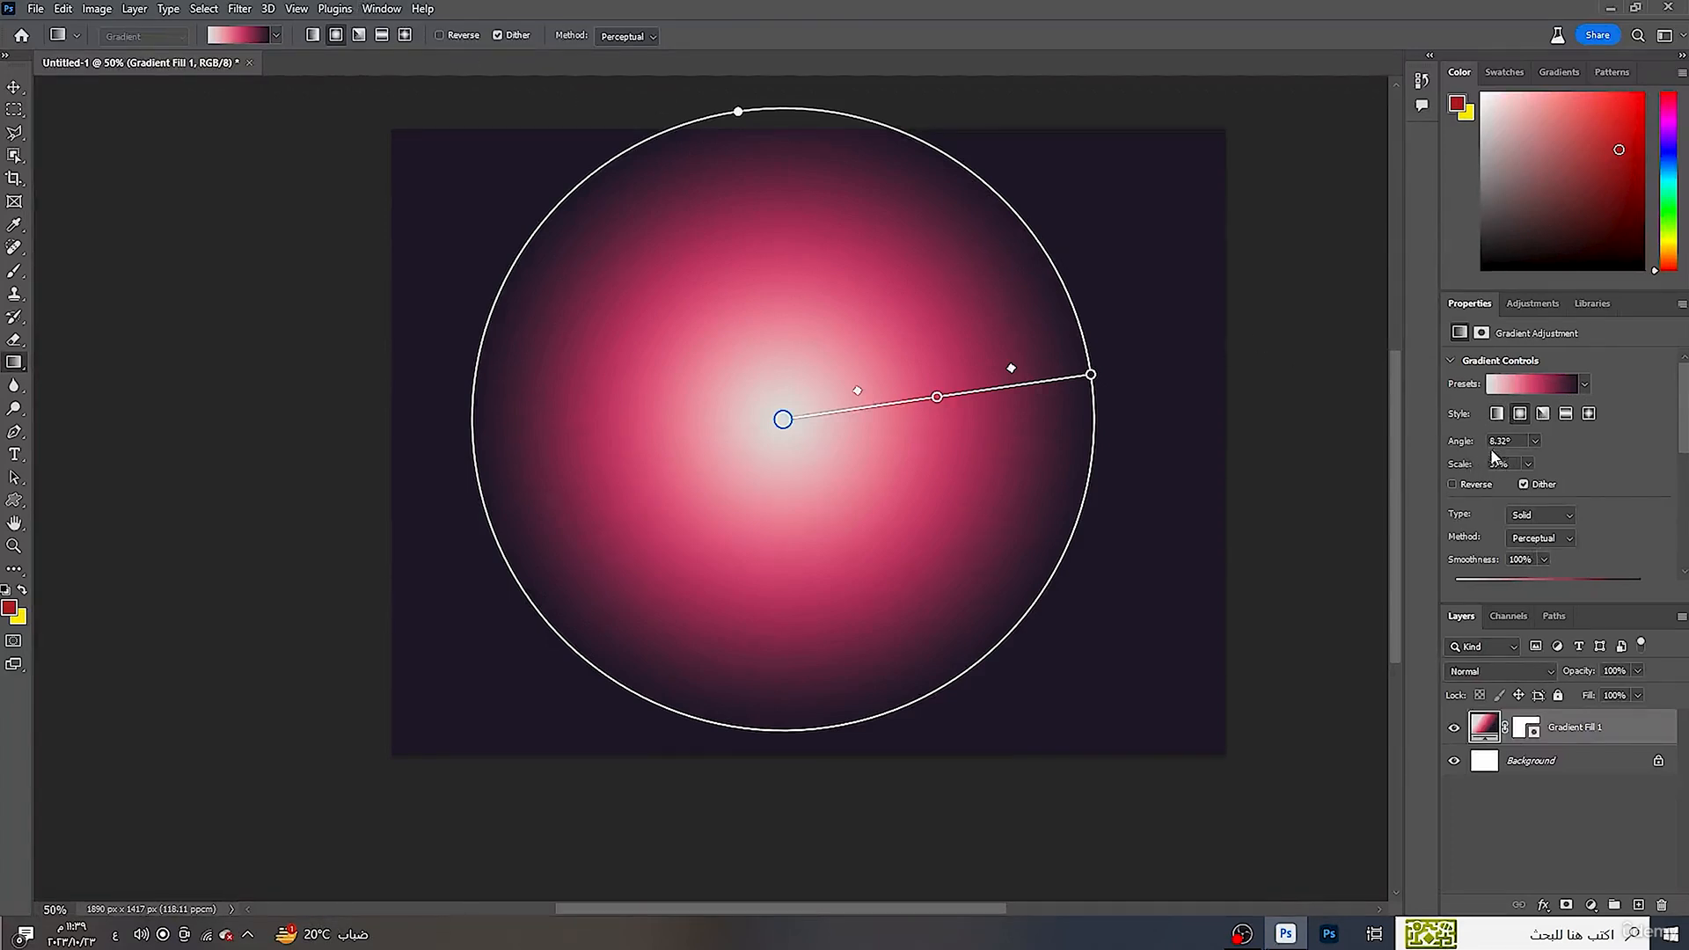
- Set the radial gradient's angle to 0.68° and its scale to 39%
{"action": "left_click_drag", "start_coordinate": [1469, 445], "coordinate": [1358, 445]}
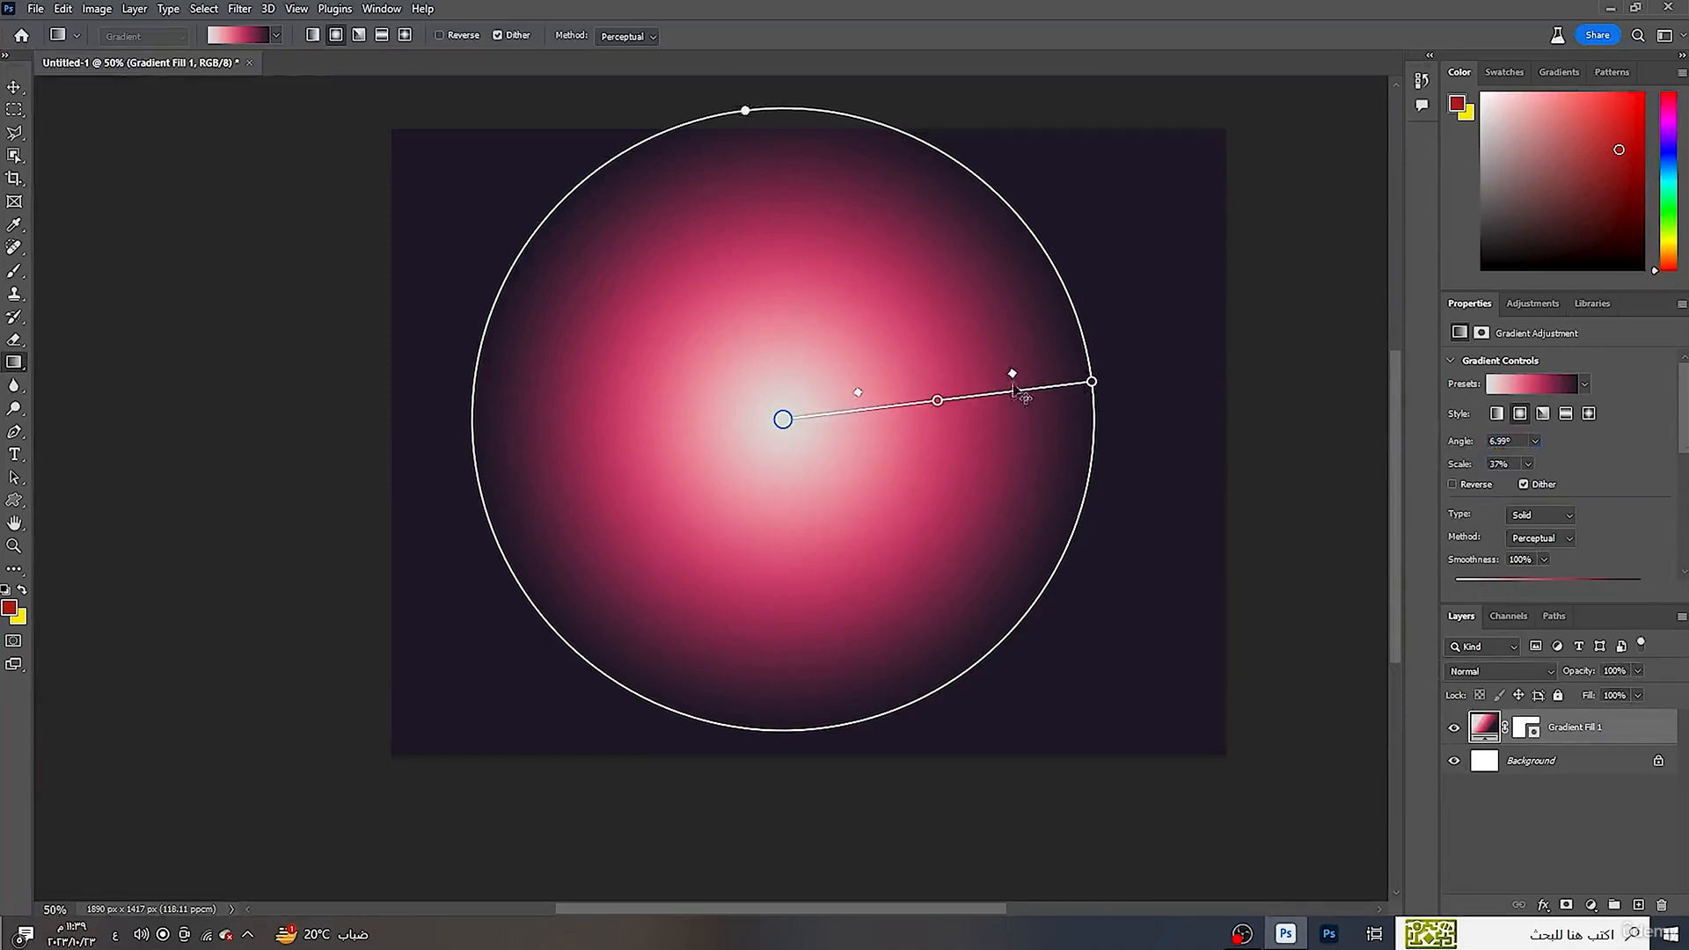
{"action": "left_click_drag", "start_coordinate": [1460, 441], "coordinate": [903, 444]}
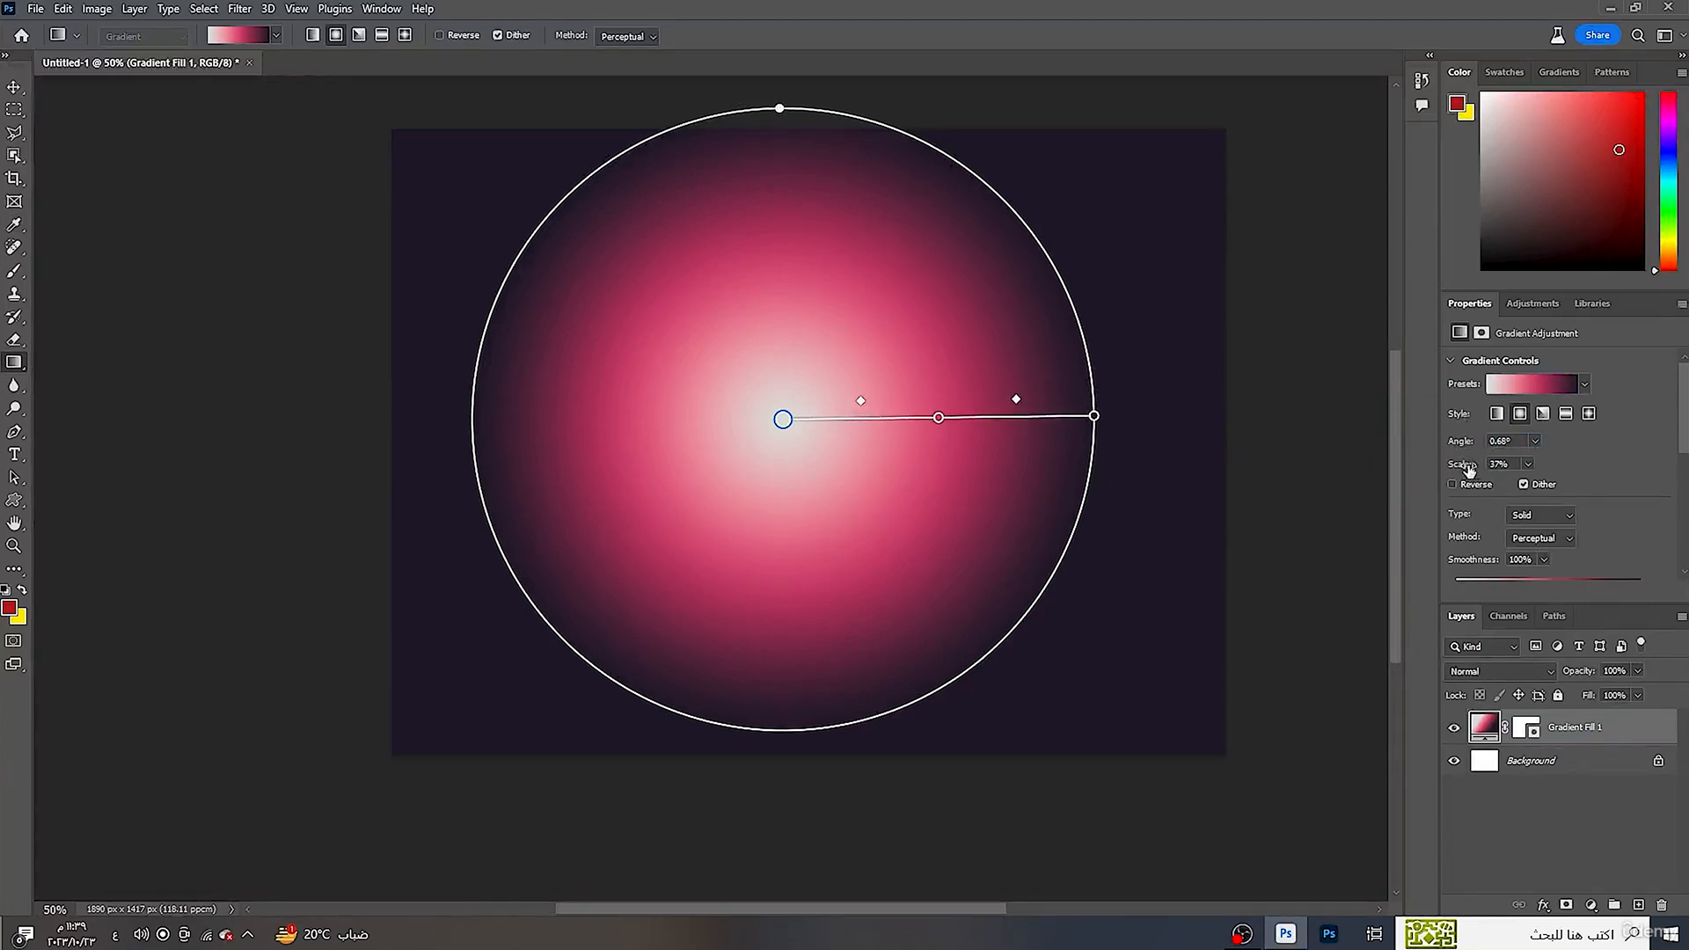
{"action": "mouse_move", "coordinate": [1468, 471]}
{"action": "left_mouse_down"}
{"action": "mouse_move", "coordinate": [1411, 477]}
{"action": "mouse_move", "coordinate": [1444, 472]}
{"action": "left_mouse_up"}
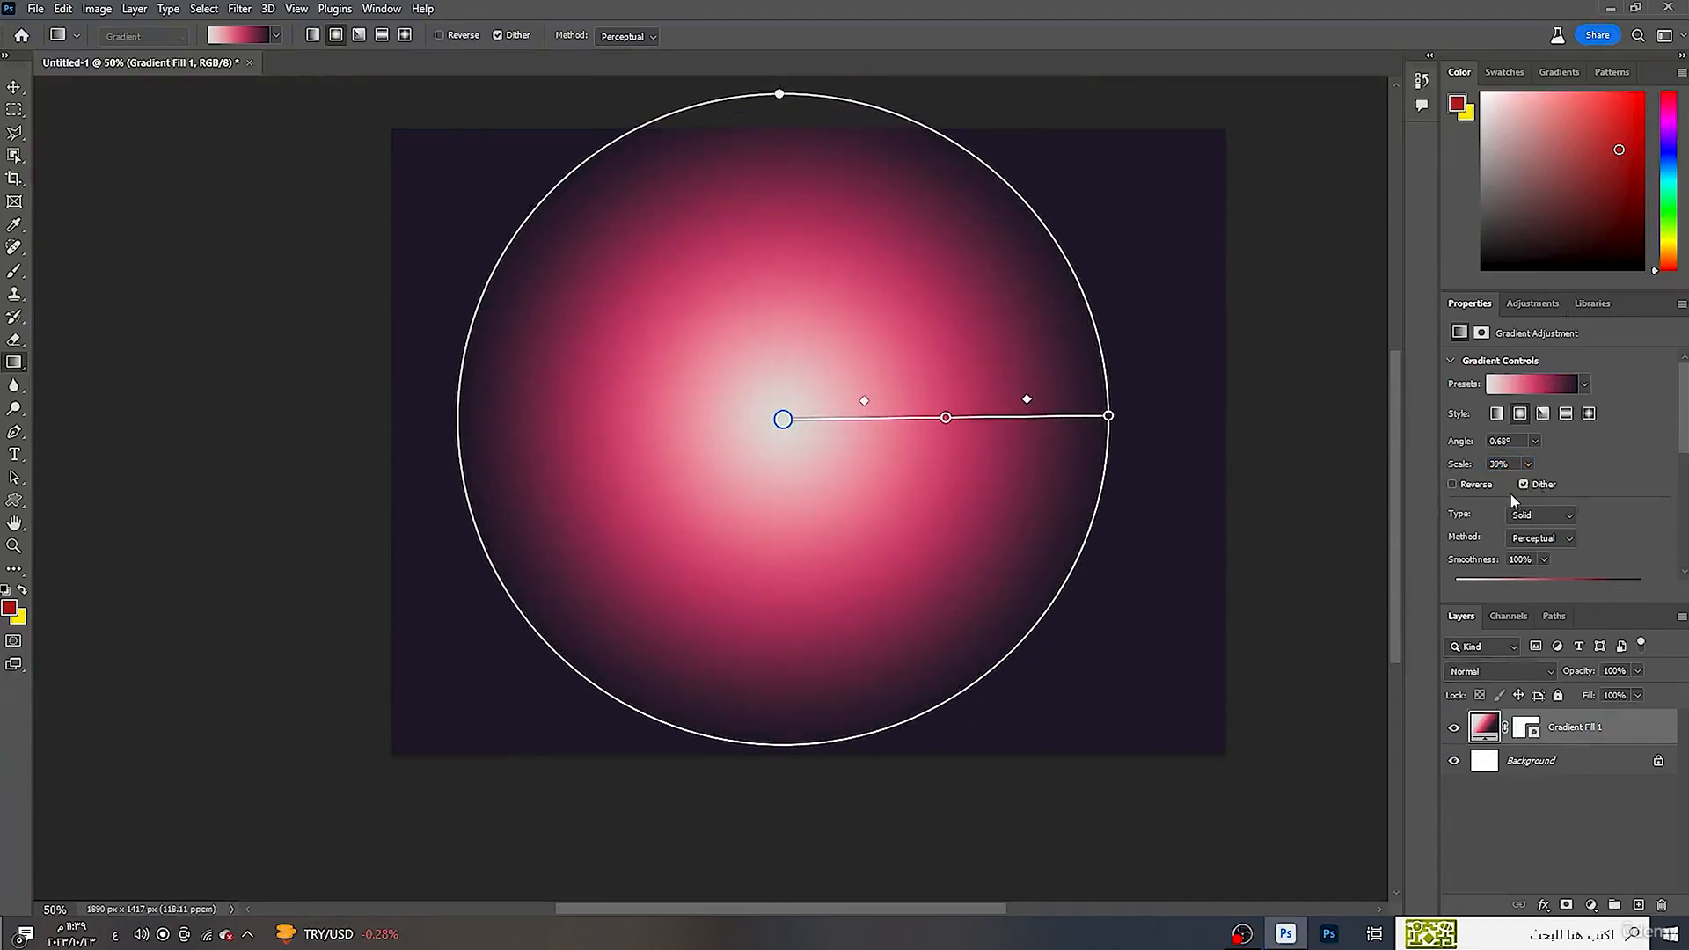
- Toggle Reverse on and off repeatedly, shrinking the gradient to about 38% scale, and finish with Reverse off
{"action": "left_click", "coordinate": [1451, 484]}
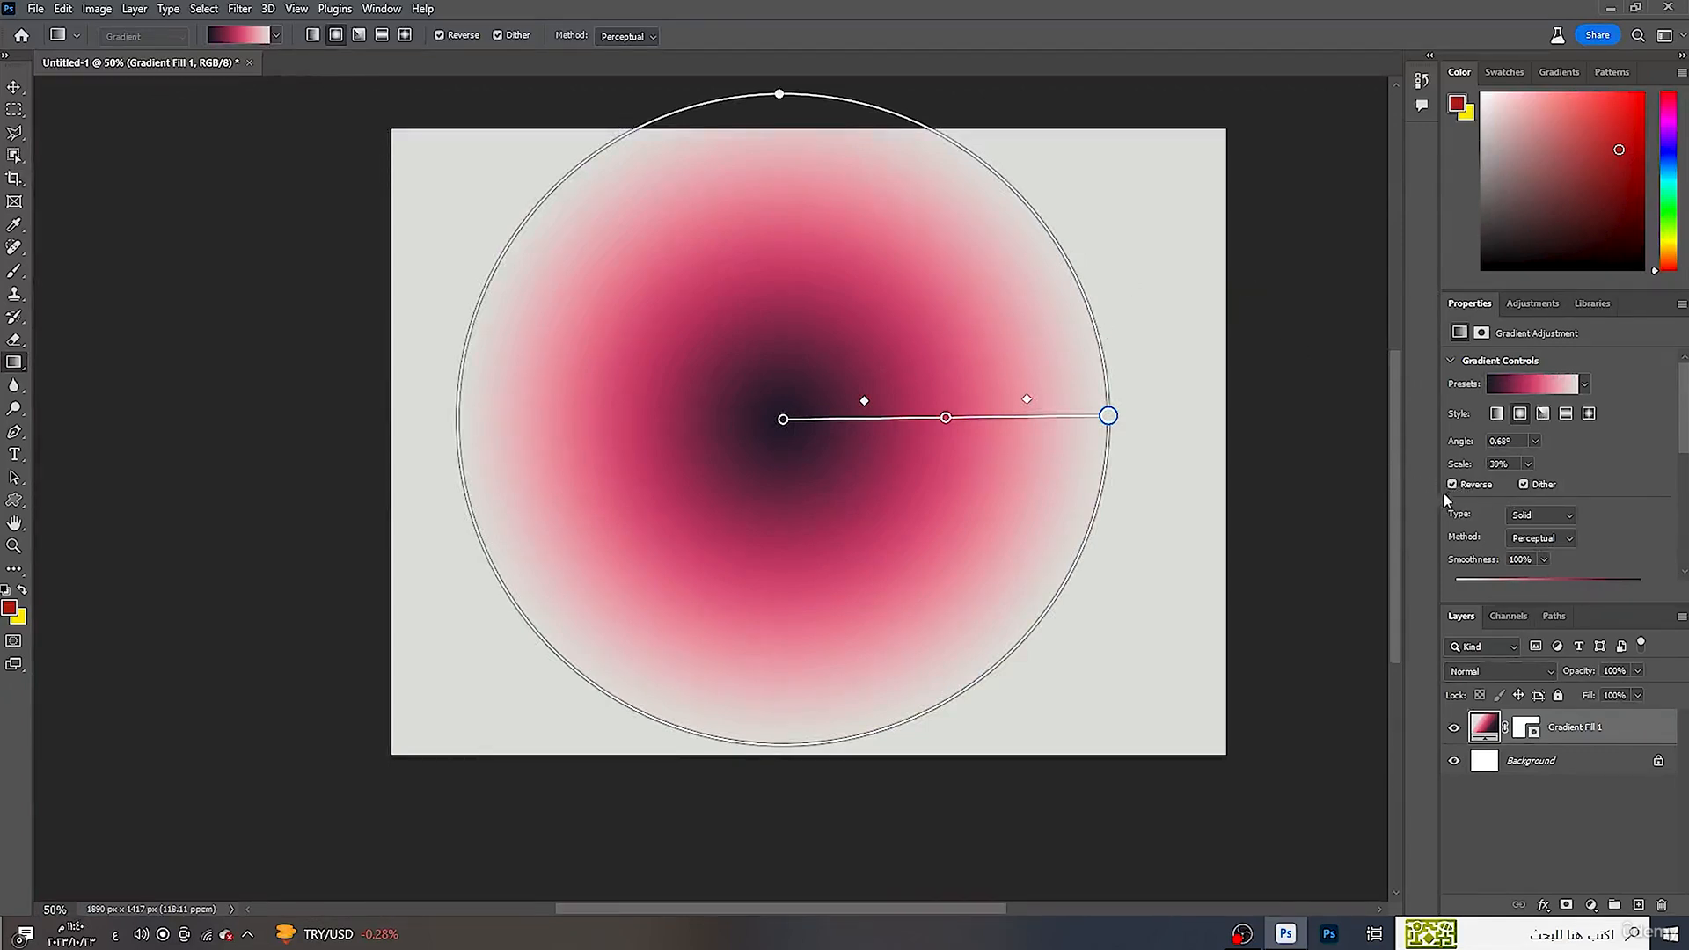
{"action": "left_click", "coordinate": [1451, 484]}
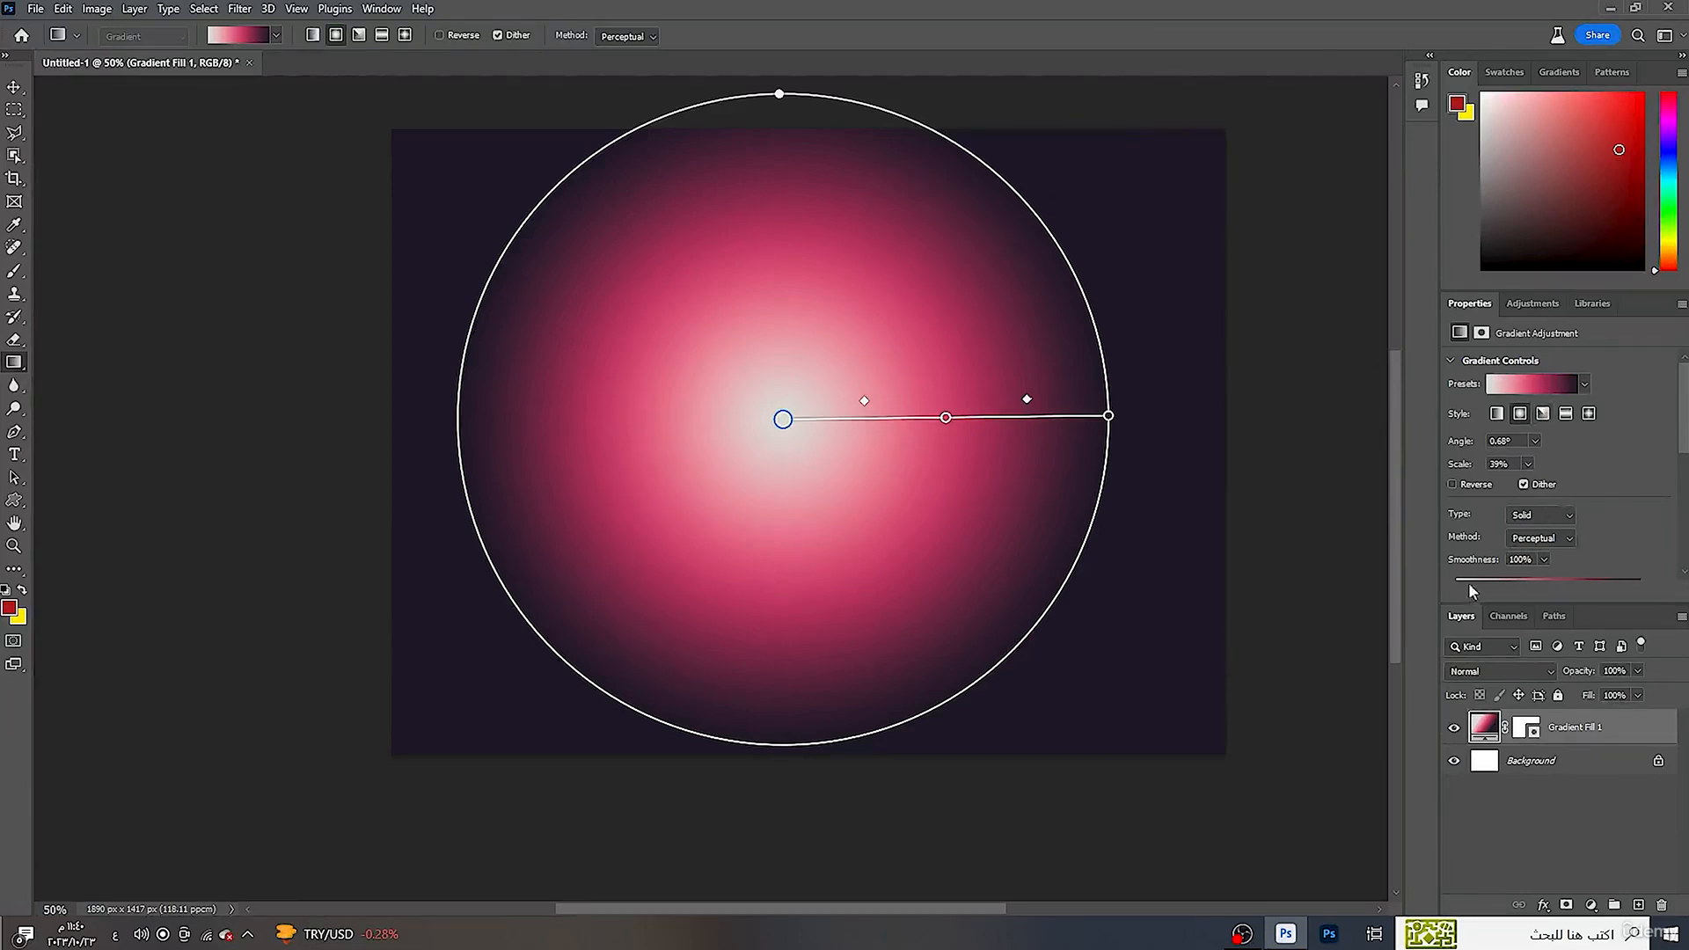
{"action": "left_click", "coordinate": [1452, 485]}
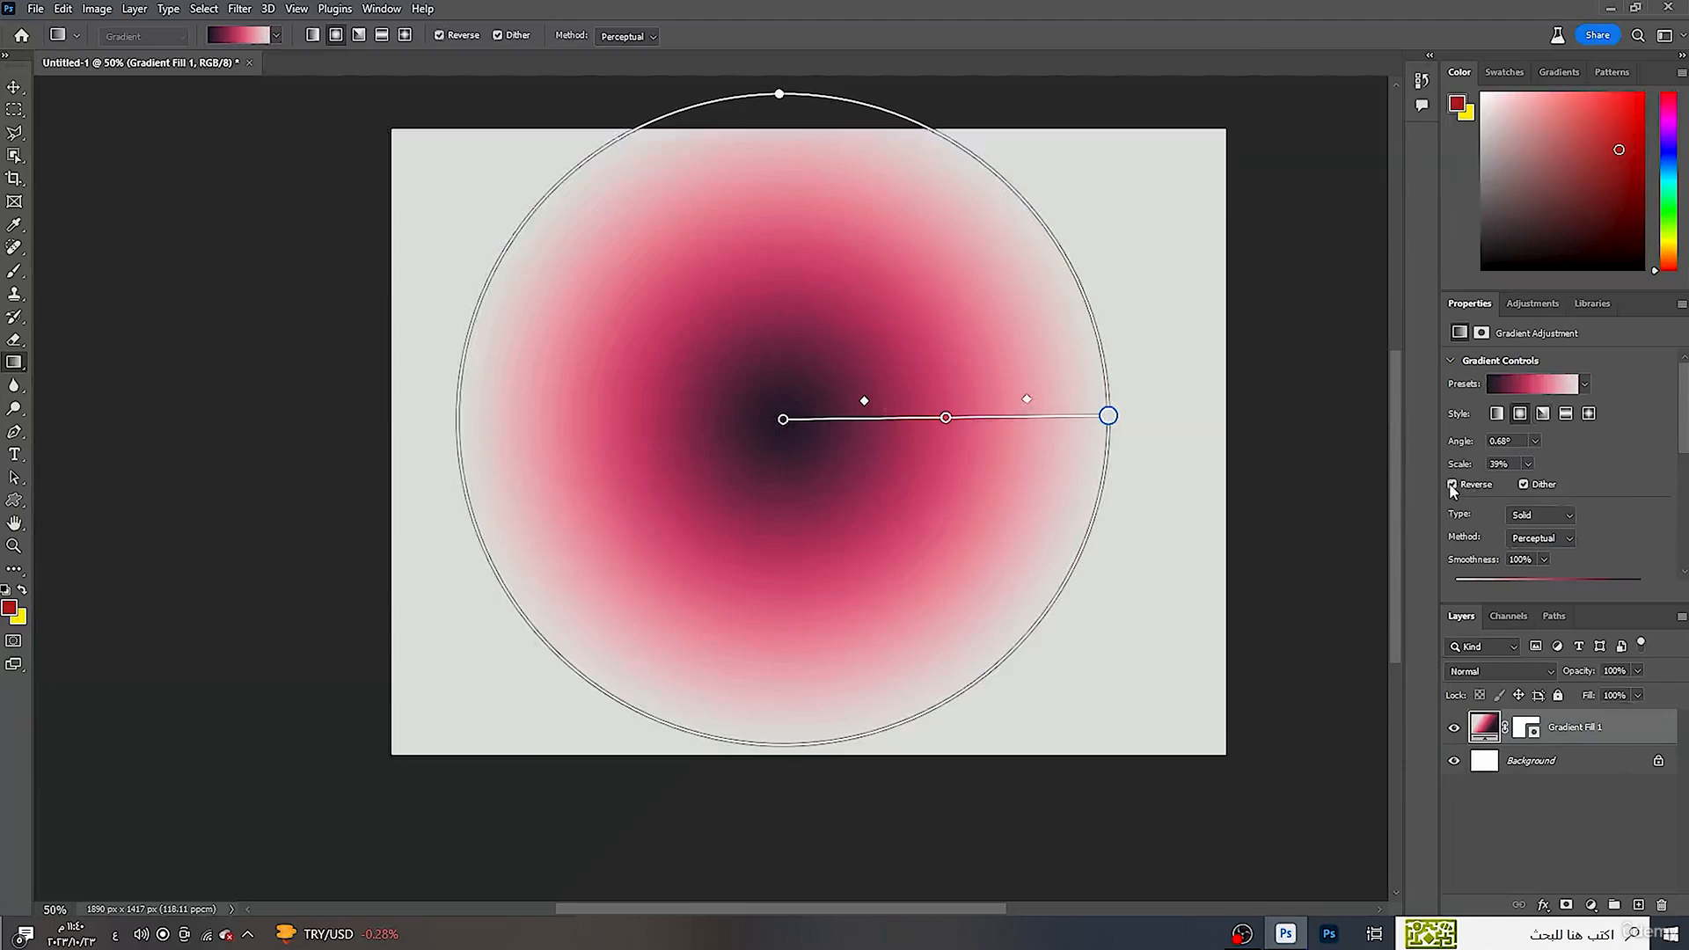
{"action": "left_click", "coordinate": [1452, 485]}
{"action": "left_click", "coordinate": [1453, 486]}
{"action": "mouse_move", "coordinate": [1108, 416]}
{"action": "left_mouse_down"}
{"action": "mouse_move", "coordinate": [1267, 418]}
{"action": "mouse_move", "coordinate": [1104, 417]}
{"action": "left_mouse_up"}
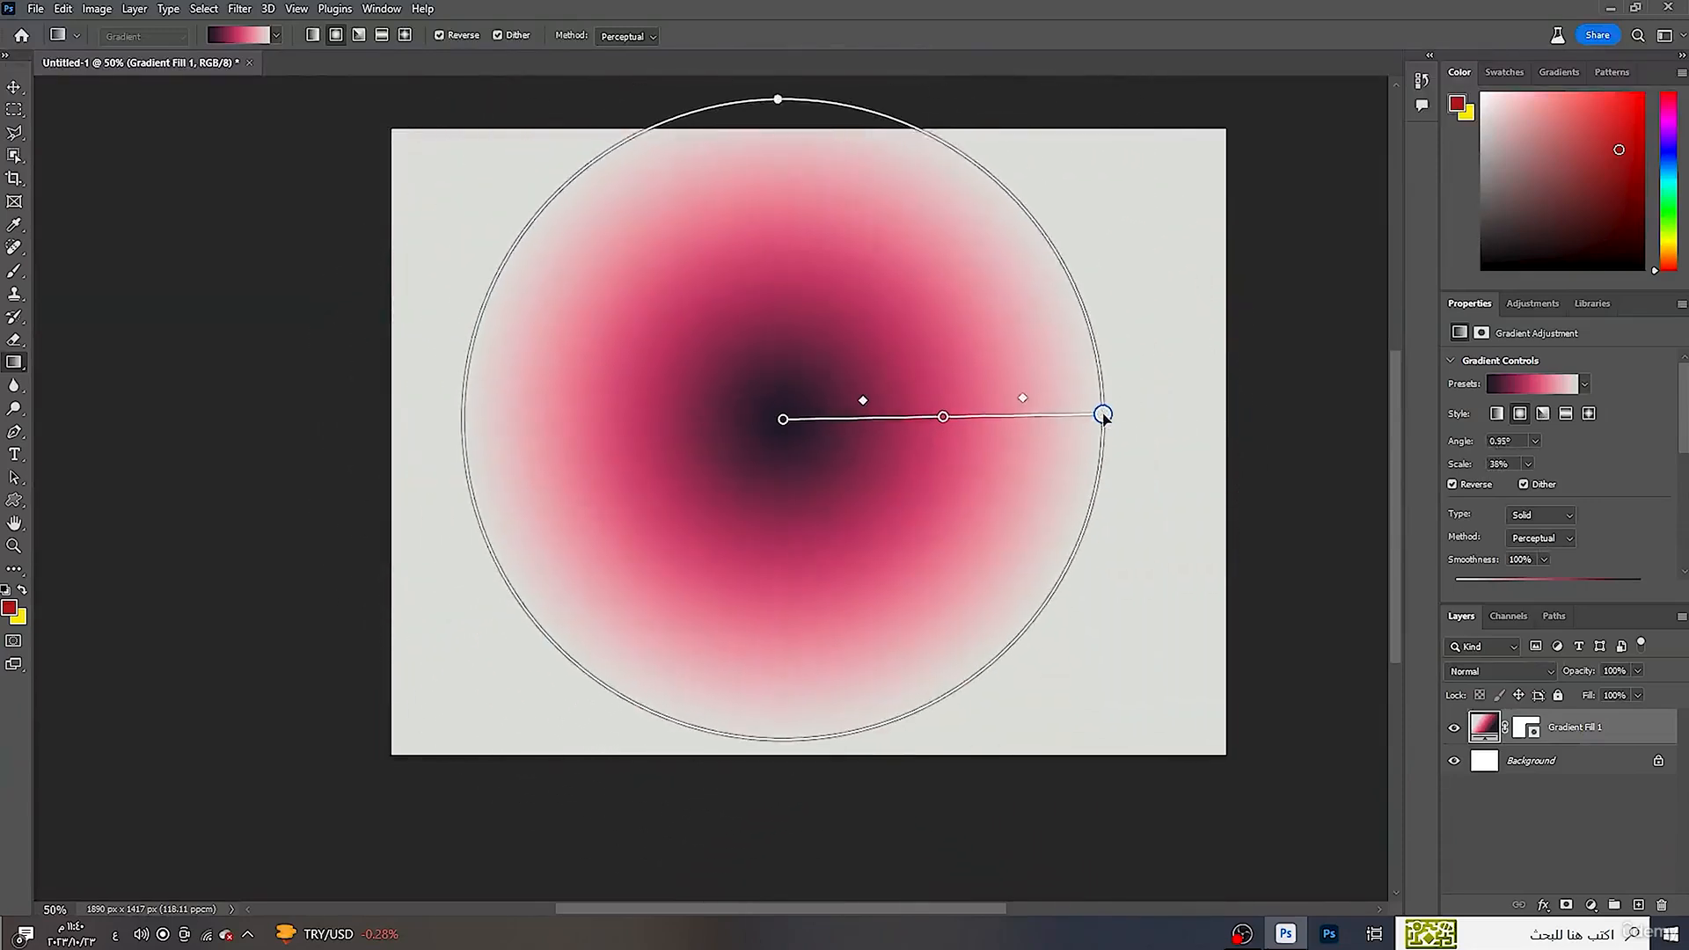
{"action": "left_click", "coordinate": [1452, 485]}
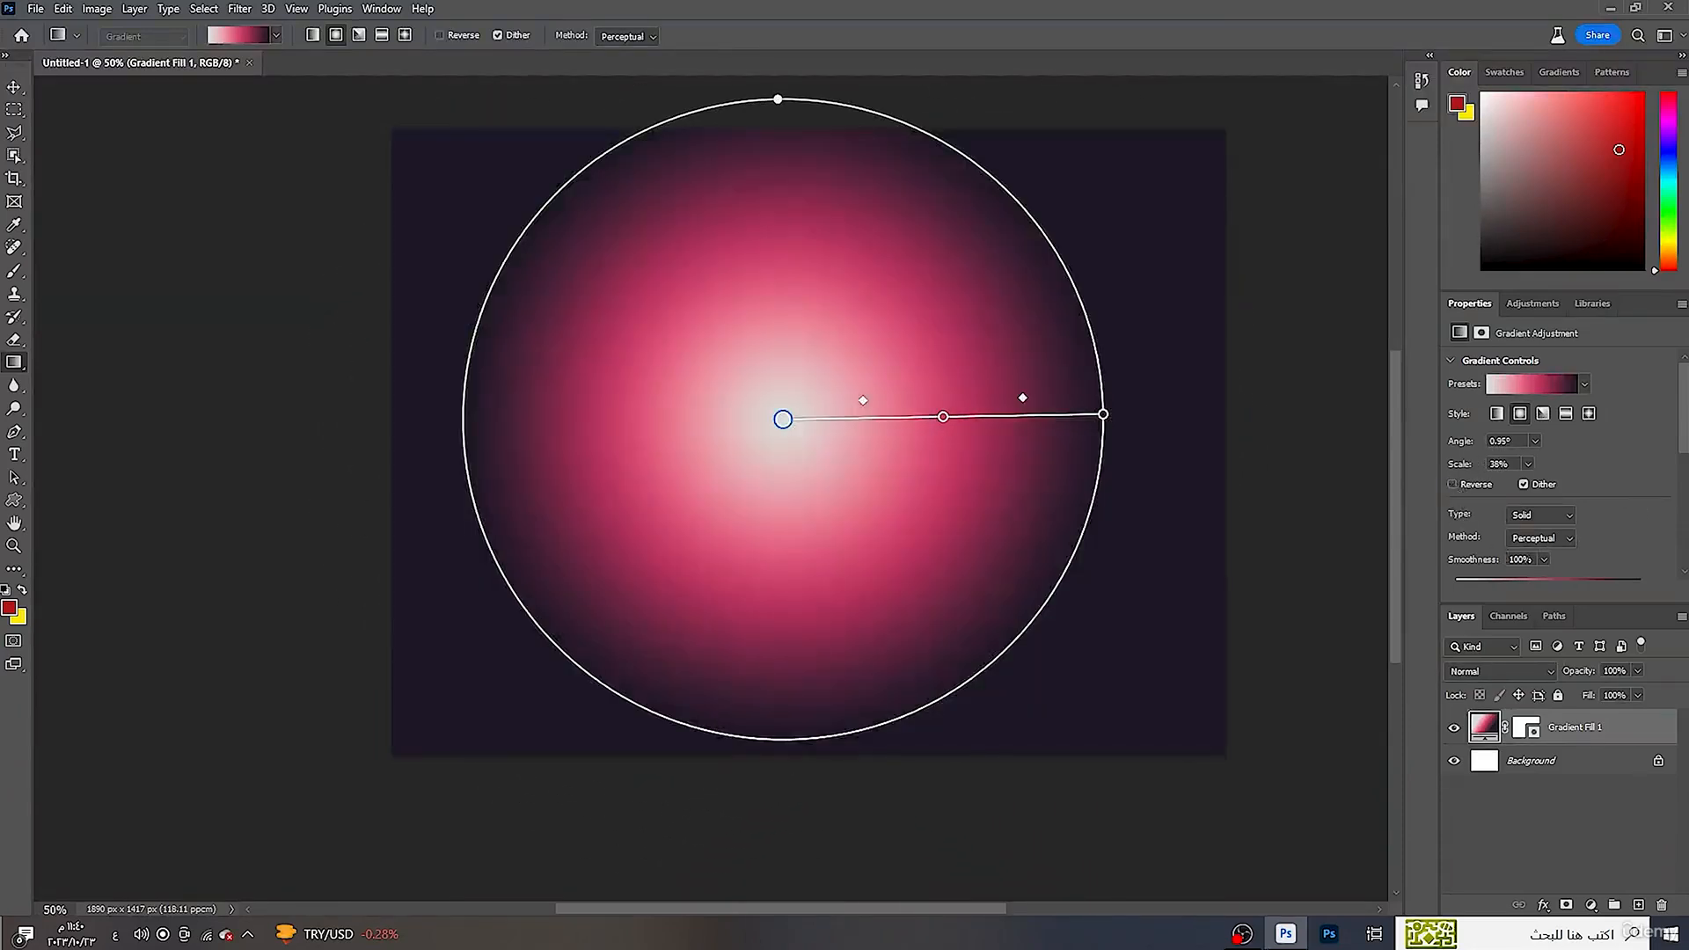
- Change the gradient type to Noise, shift its centre to the right and shrink it to about 32% scale at about 2.7°
{"action": "left_click", "coordinate": [1545, 519]}
{"action": "left_click", "coordinate": [1542, 537]}
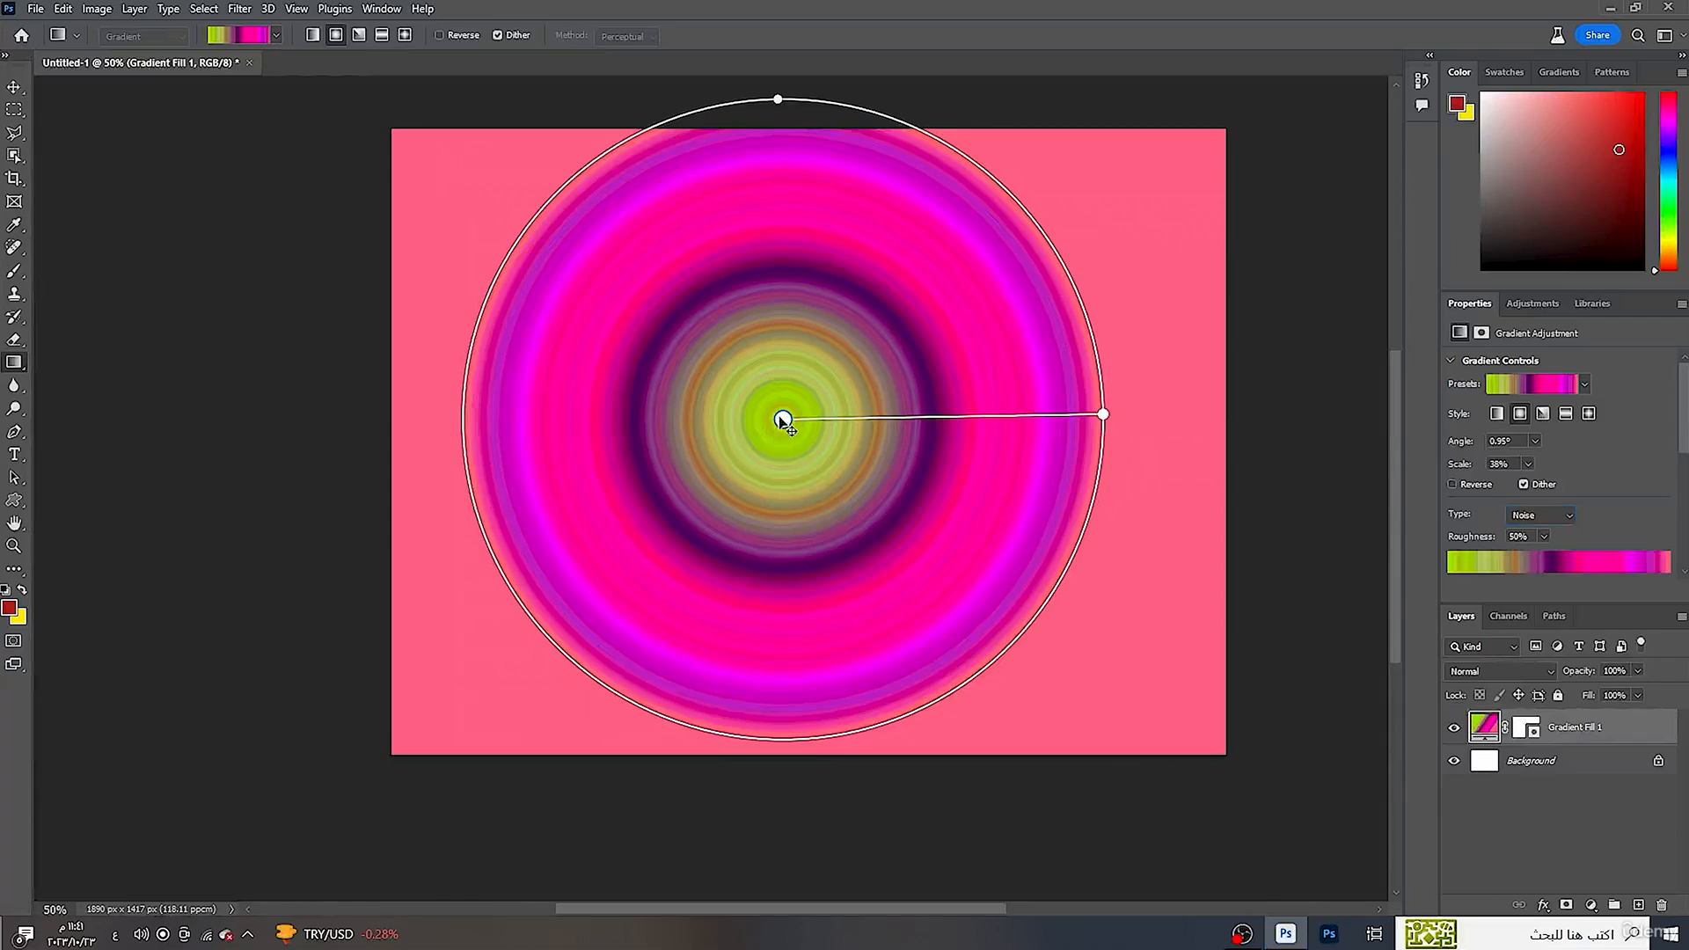
{"action": "left_click_drag", "start_coordinate": [782, 420], "coordinate": [832, 422]}
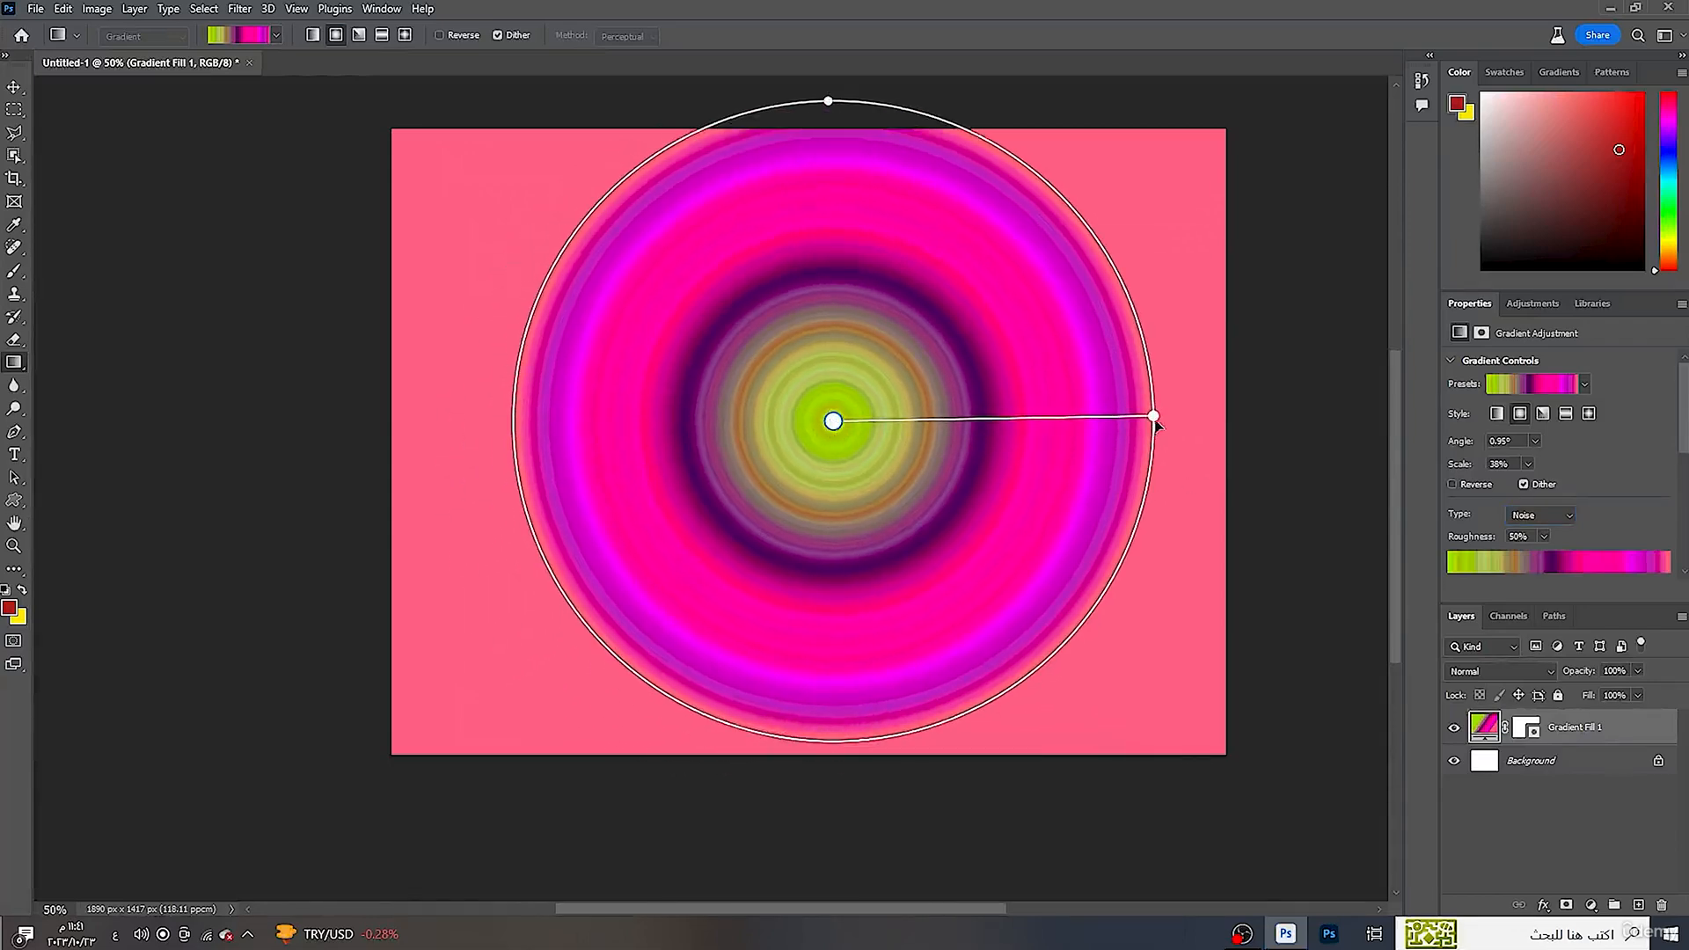
{"action": "left_click_drag", "start_coordinate": [1155, 420], "coordinate": [1096, 408]}
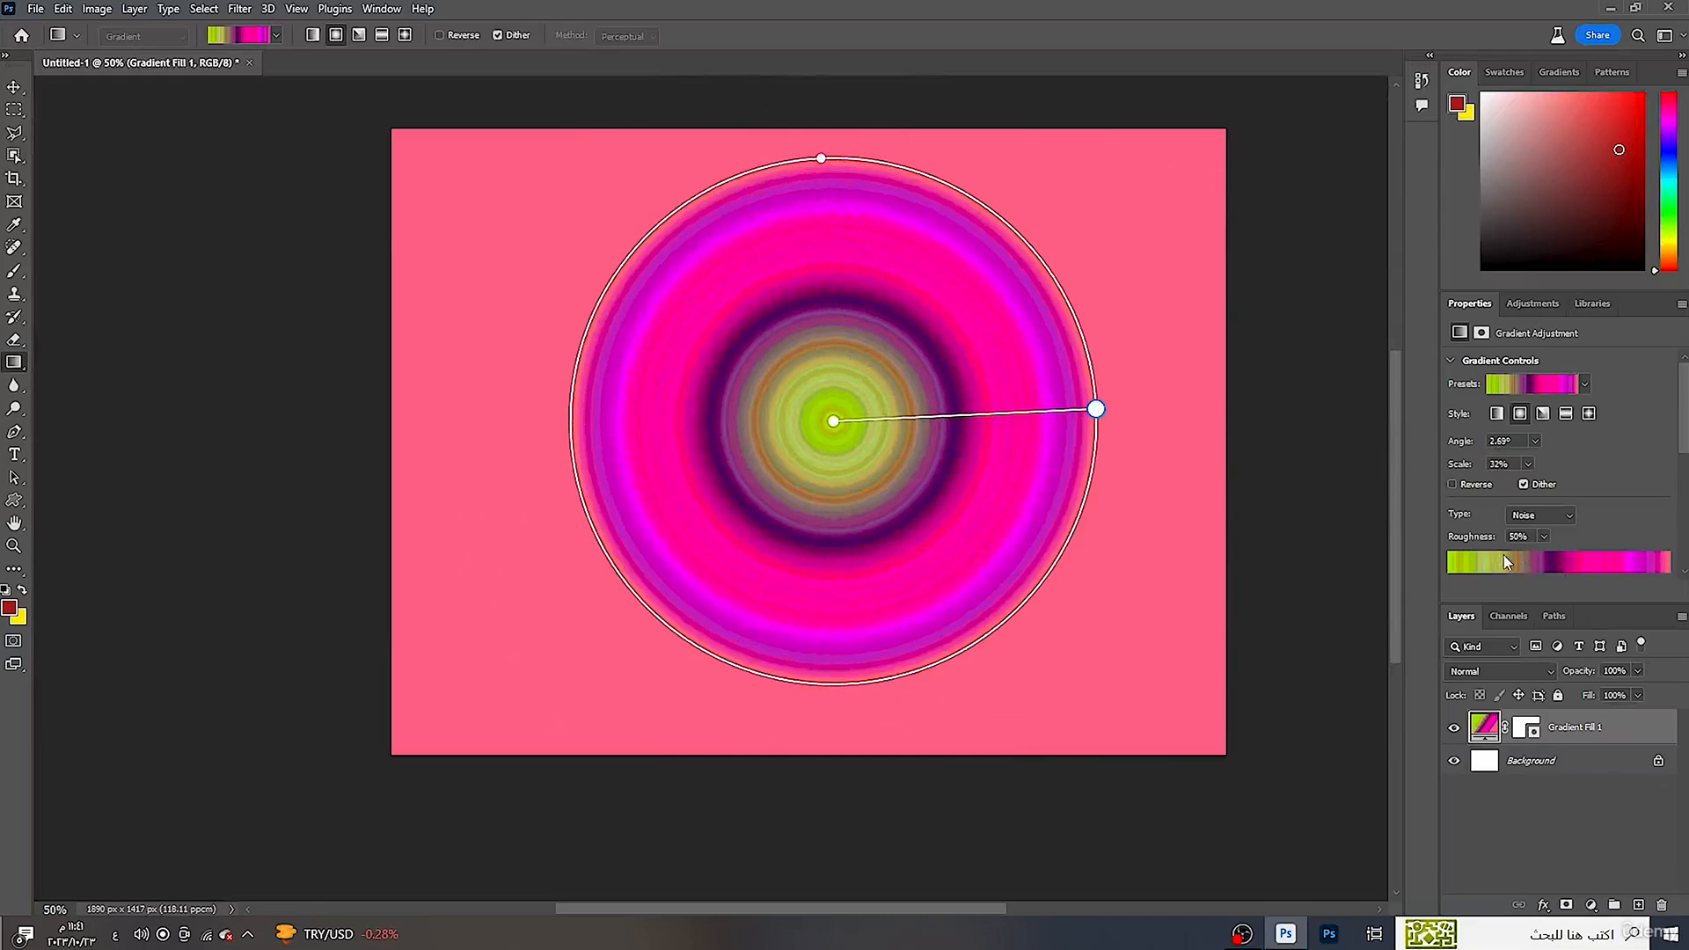
- Try a noise roughness of 79%, lower it again, and set the gradient type back to Solid
{"action": "left_click", "coordinate": [1543, 536]}
{"action": "mouse_move", "coordinate": [1543, 563]}
{"action": "left_mouse_down"}
{"action": "mouse_move", "coordinate": [1481, 562]}
{"action": "mouse_move", "coordinate": [1616, 552]}
{"action": "mouse_move", "coordinate": [1508, 558]}
{"action": "mouse_move", "coordinate": [1570, 563]}
{"action": "left_mouse_up"}
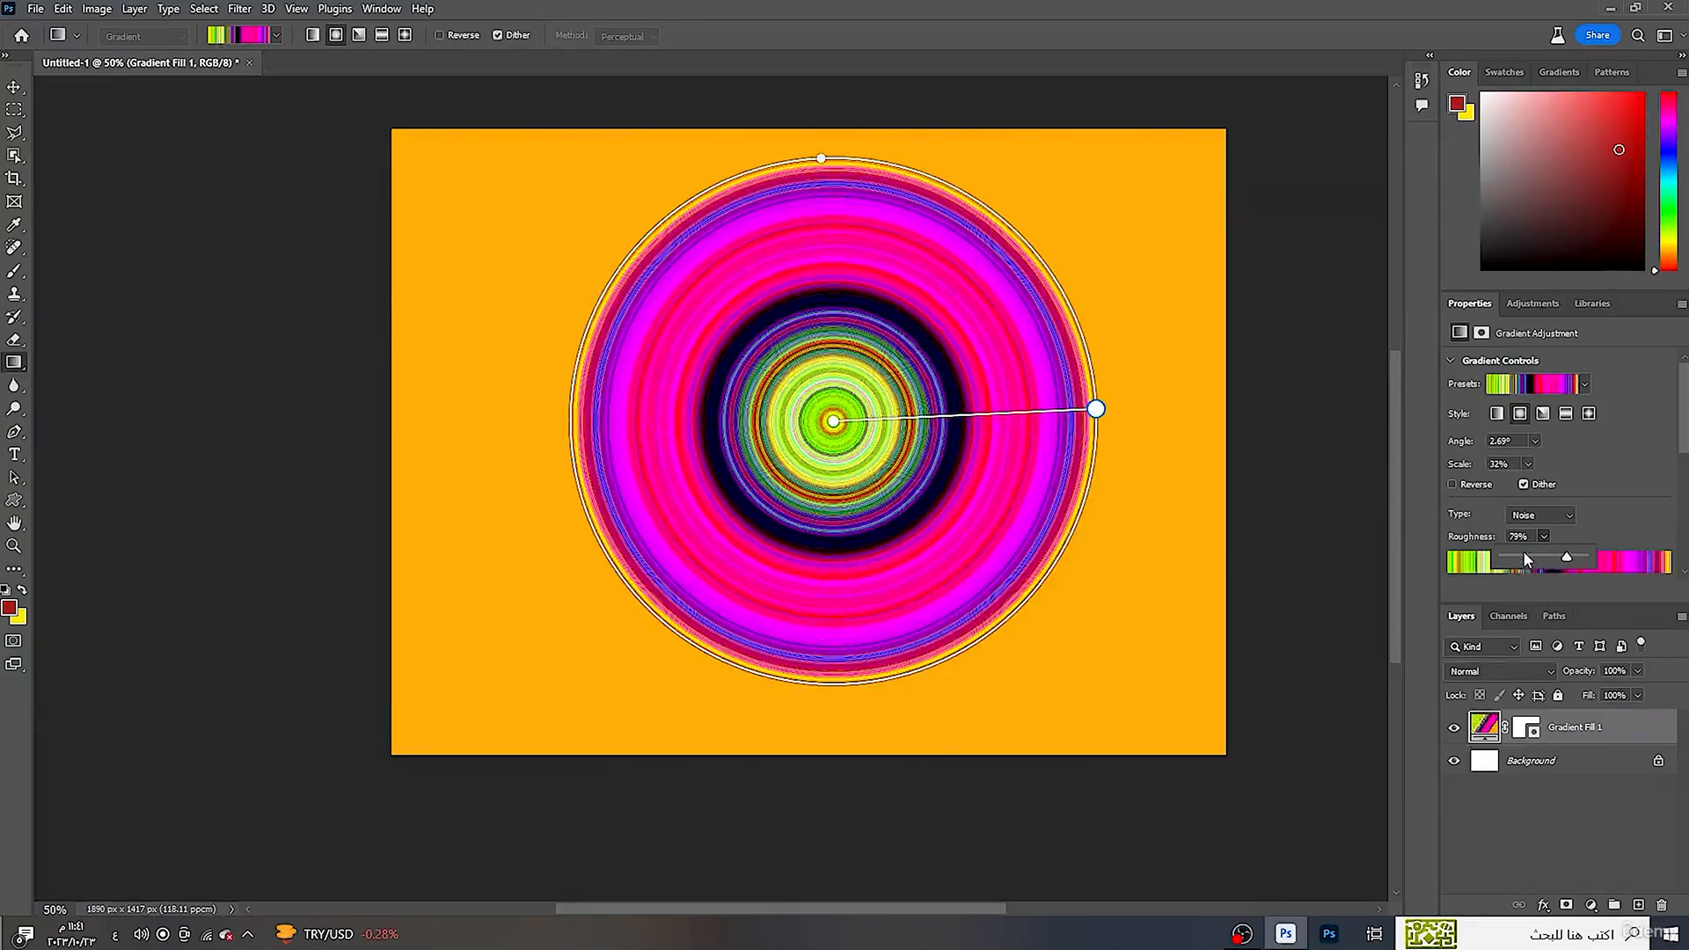
{"action": "left_click_drag", "start_coordinate": [1526, 559], "coordinate": [1536, 556]}
{"action": "left_click", "coordinate": [1548, 519]}
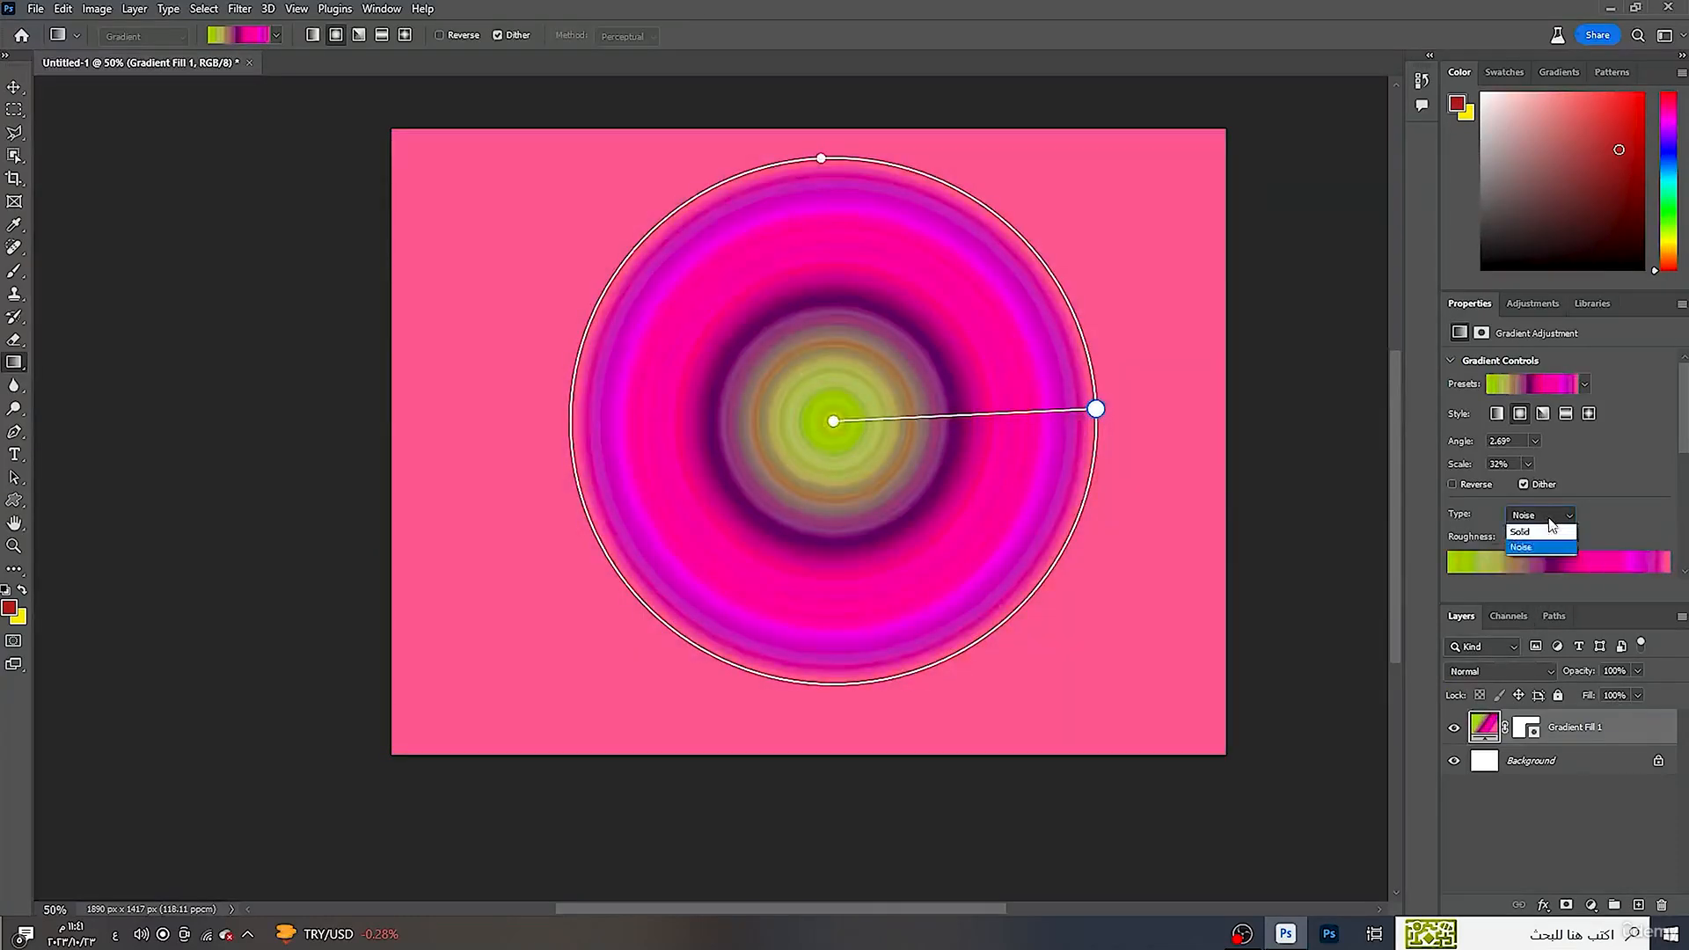
{"action": "left_click", "coordinate": [1537, 532]}
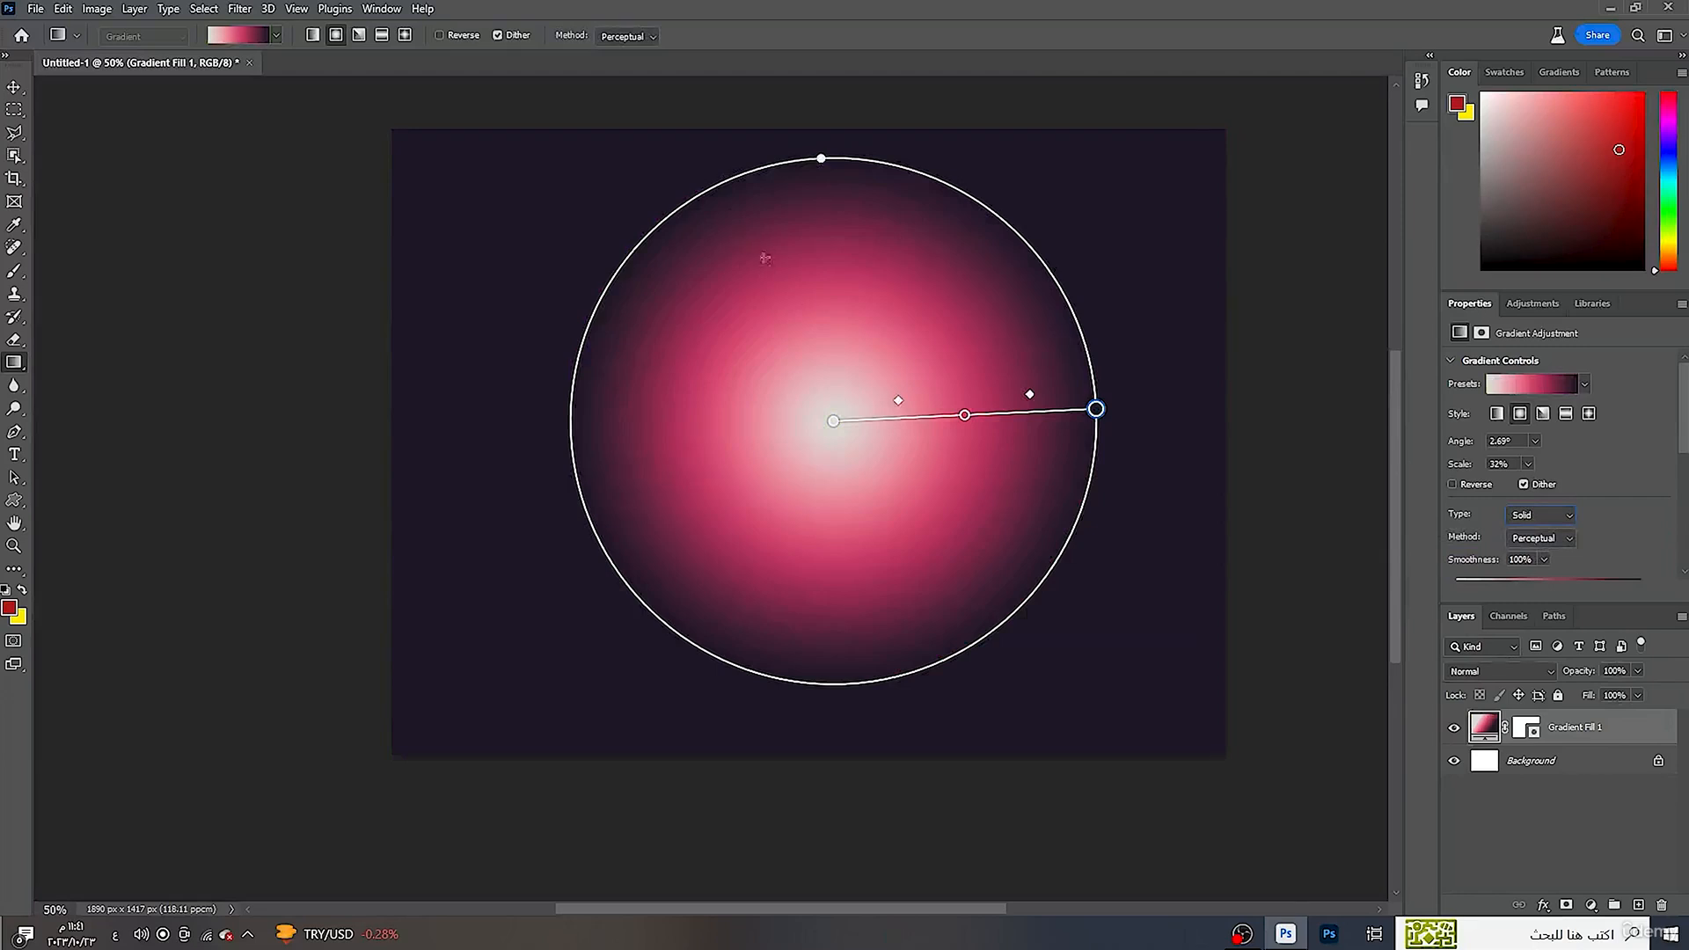
- Slide the white colour stop past the pink one and back to near the start of the gradient
{"action": "scroll", "coordinate": [1456, 599], "scroll_direction": "down", "scroll_amount": 1}
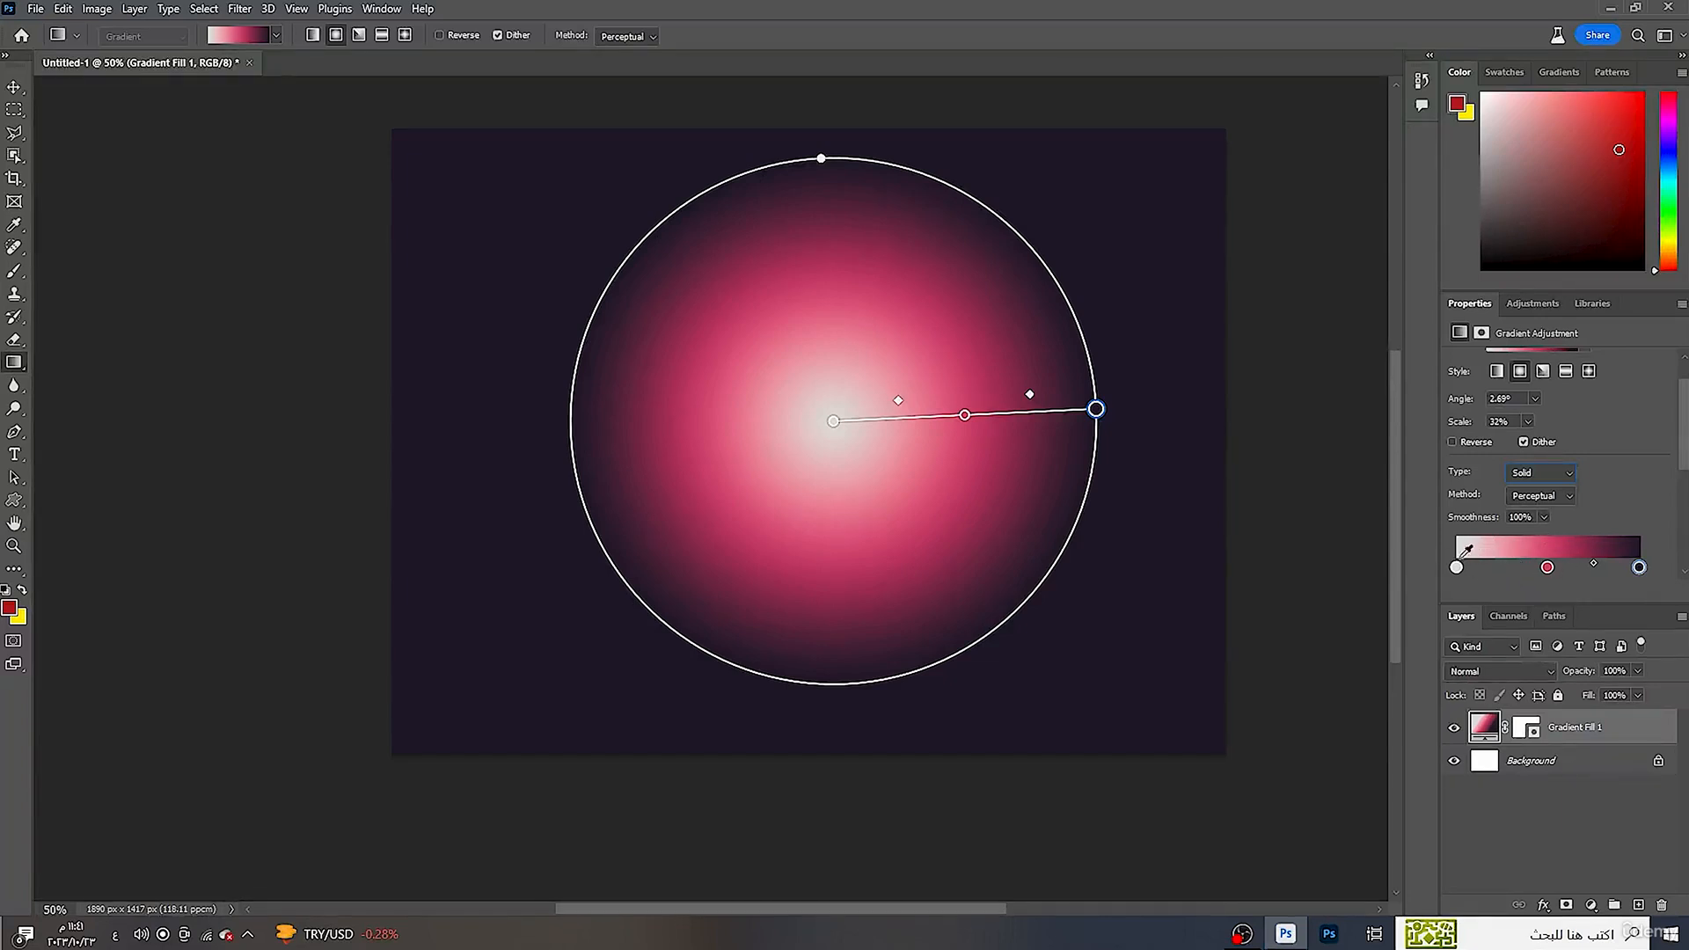
{"action": "left_click_drag", "start_coordinate": [1458, 568], "coordinate": [1580, 568]}
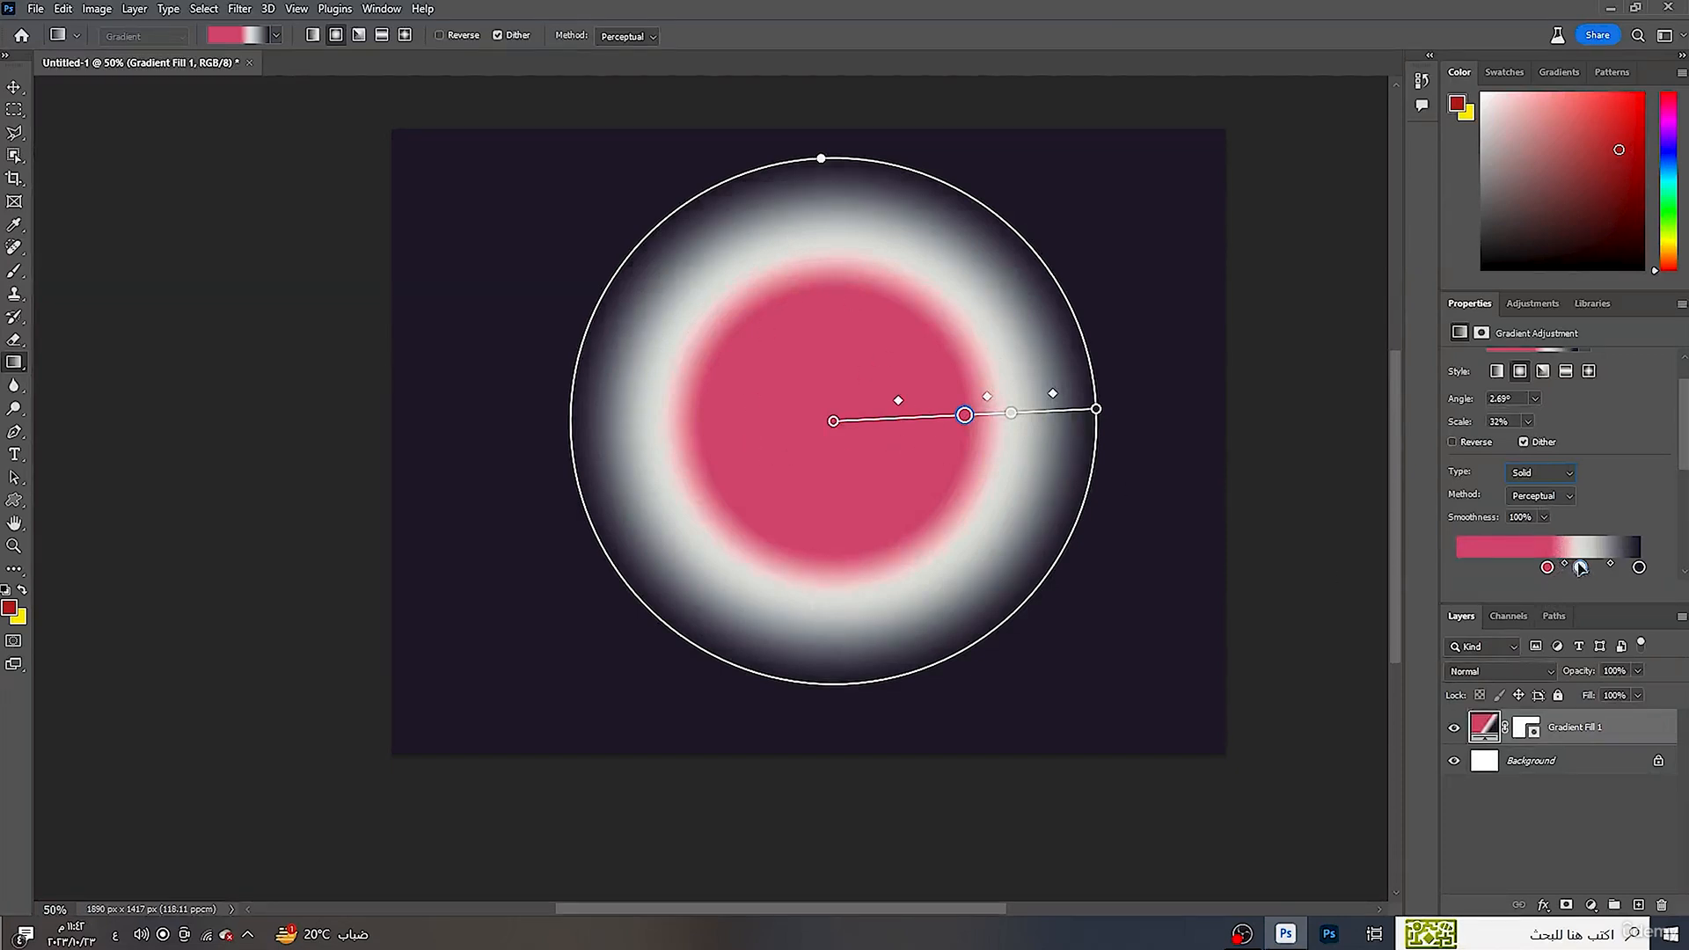
{"action": "left_click_drag", "start_coordinate": [1580, 568], "coordinate": [1462, 568]}
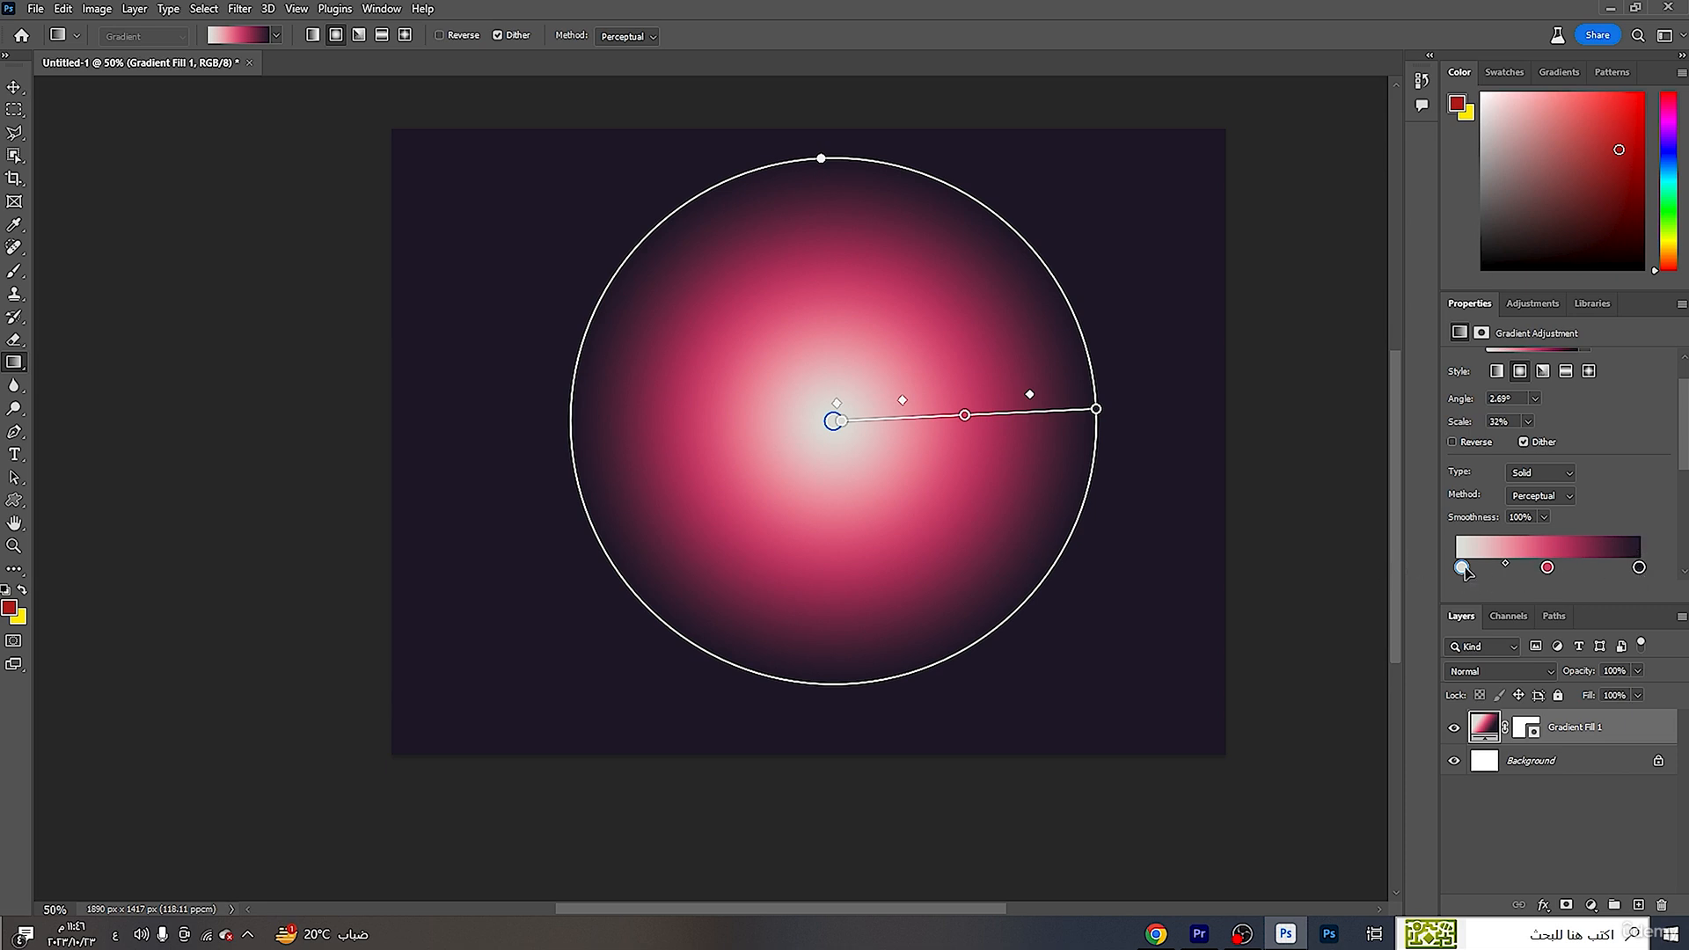
- Reposition the white and pink colour stops and add a red stop between them
{"action": "left_click_drag", "start_coordinate": [1463, 569], "coordinate": [1561, 570]}
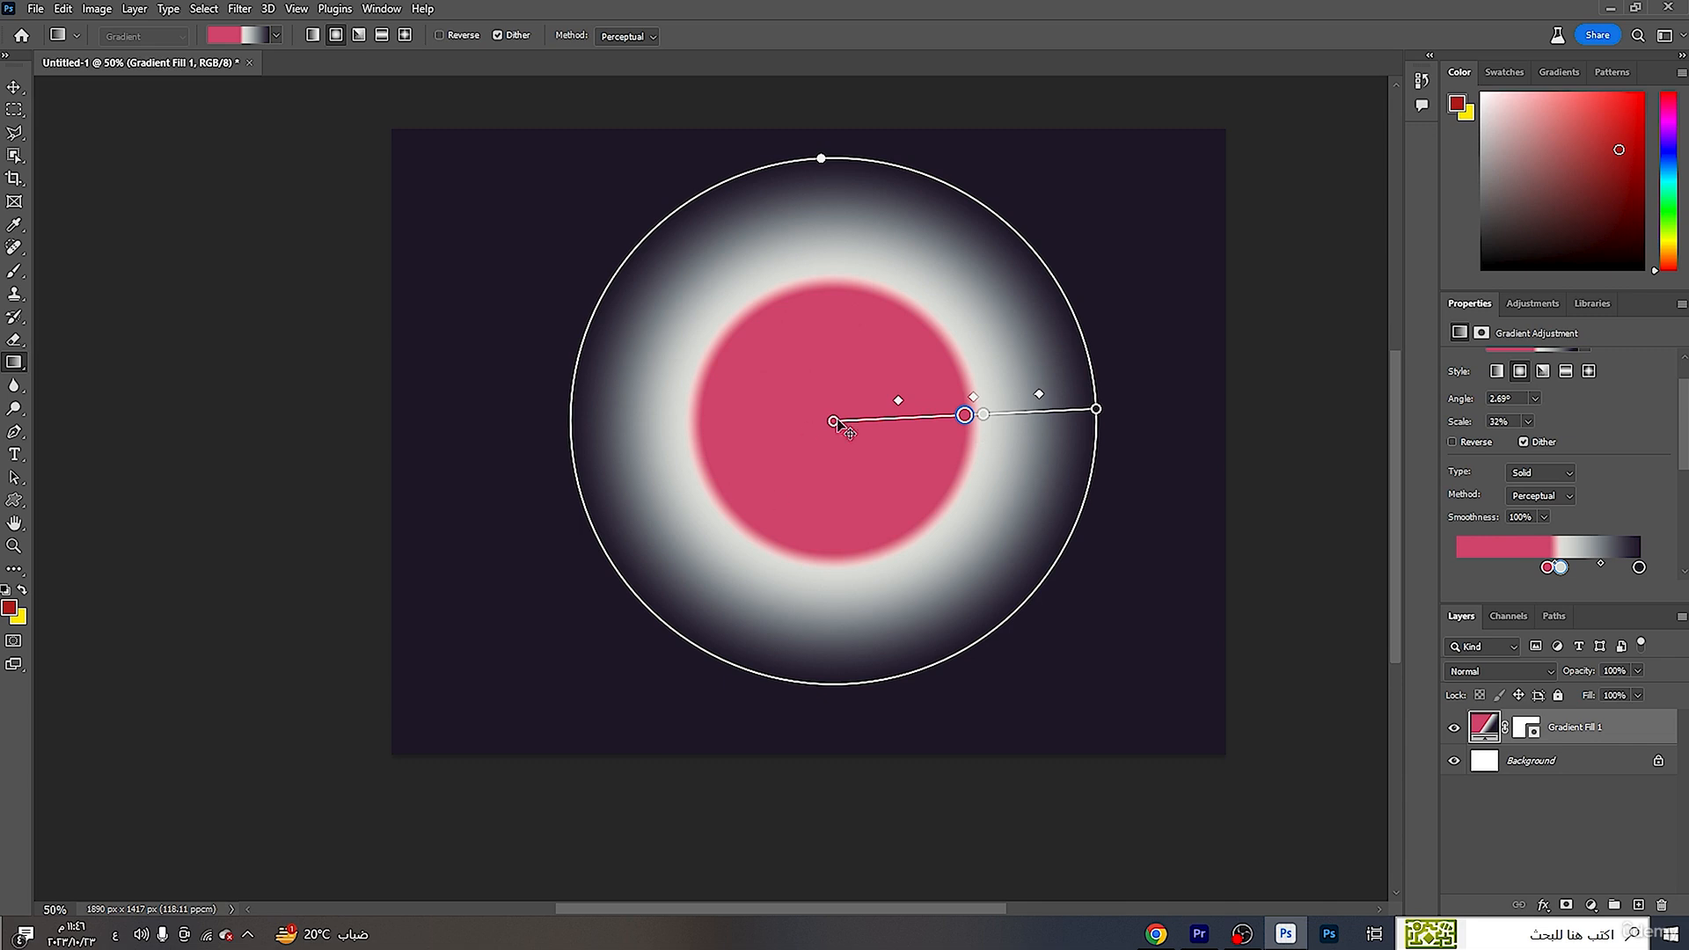
{"action": "left_click_drag", "start_coordinate": [1546, 567], "coordinate": [1590, 576]}
{"action": "left_click", "coordinate": [1556, 567]}
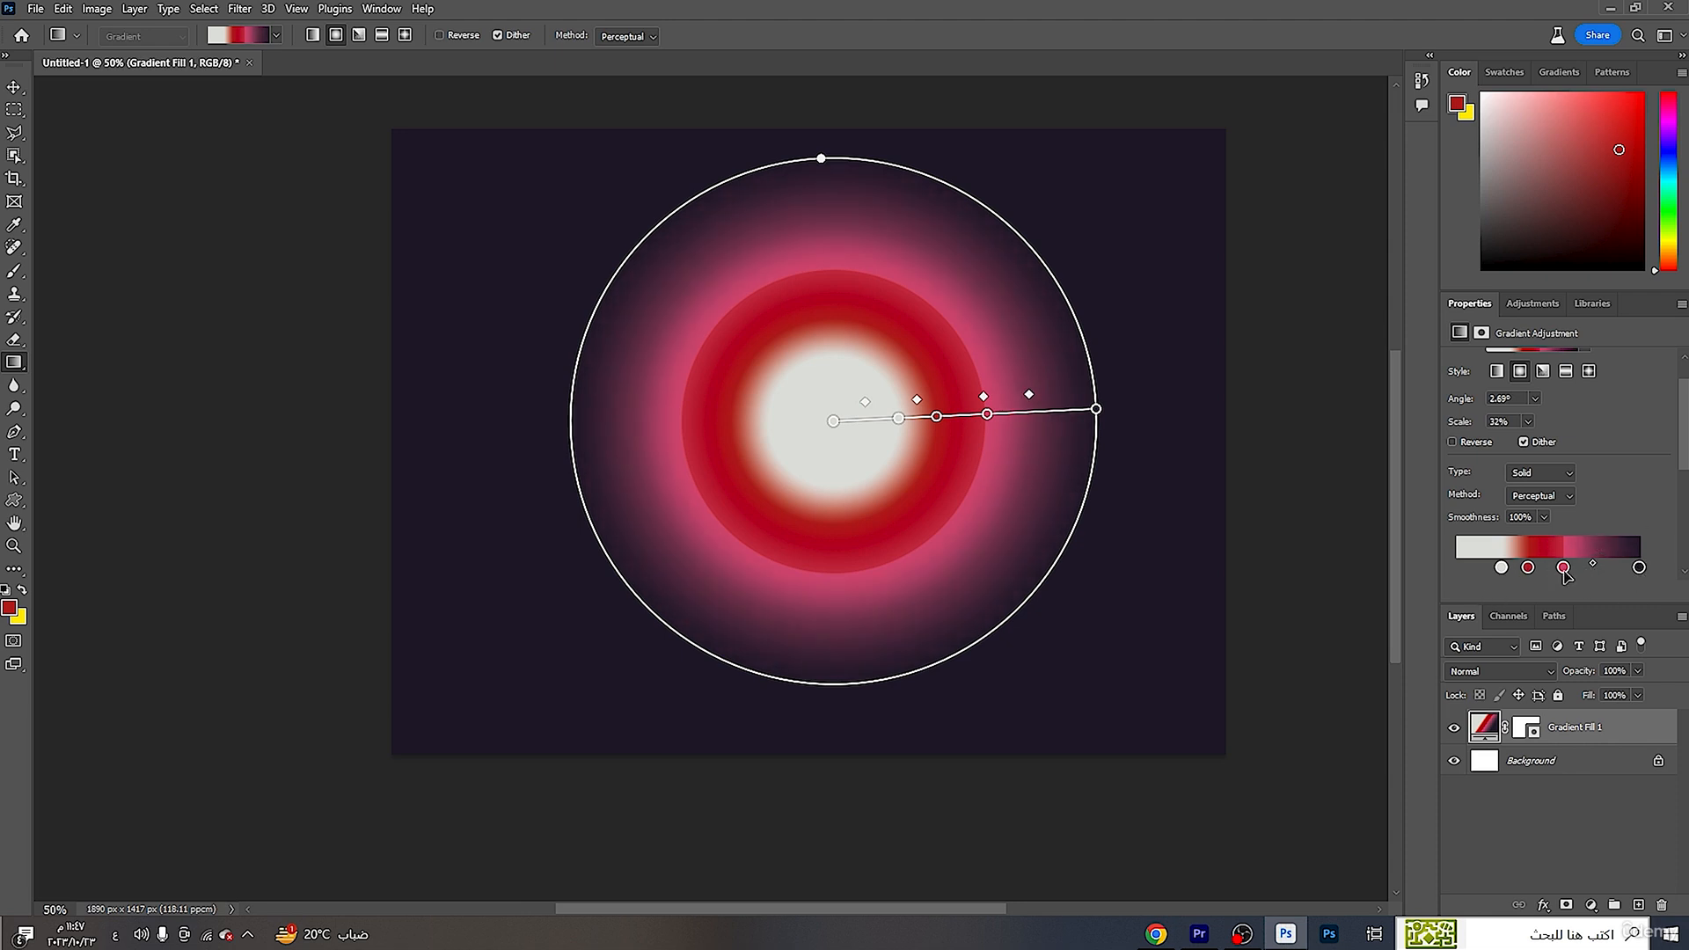
- Recolour the red colour stop to blue and the pink colour stop to green
{"action": "double_click", "coordinate": [1564, 568]}
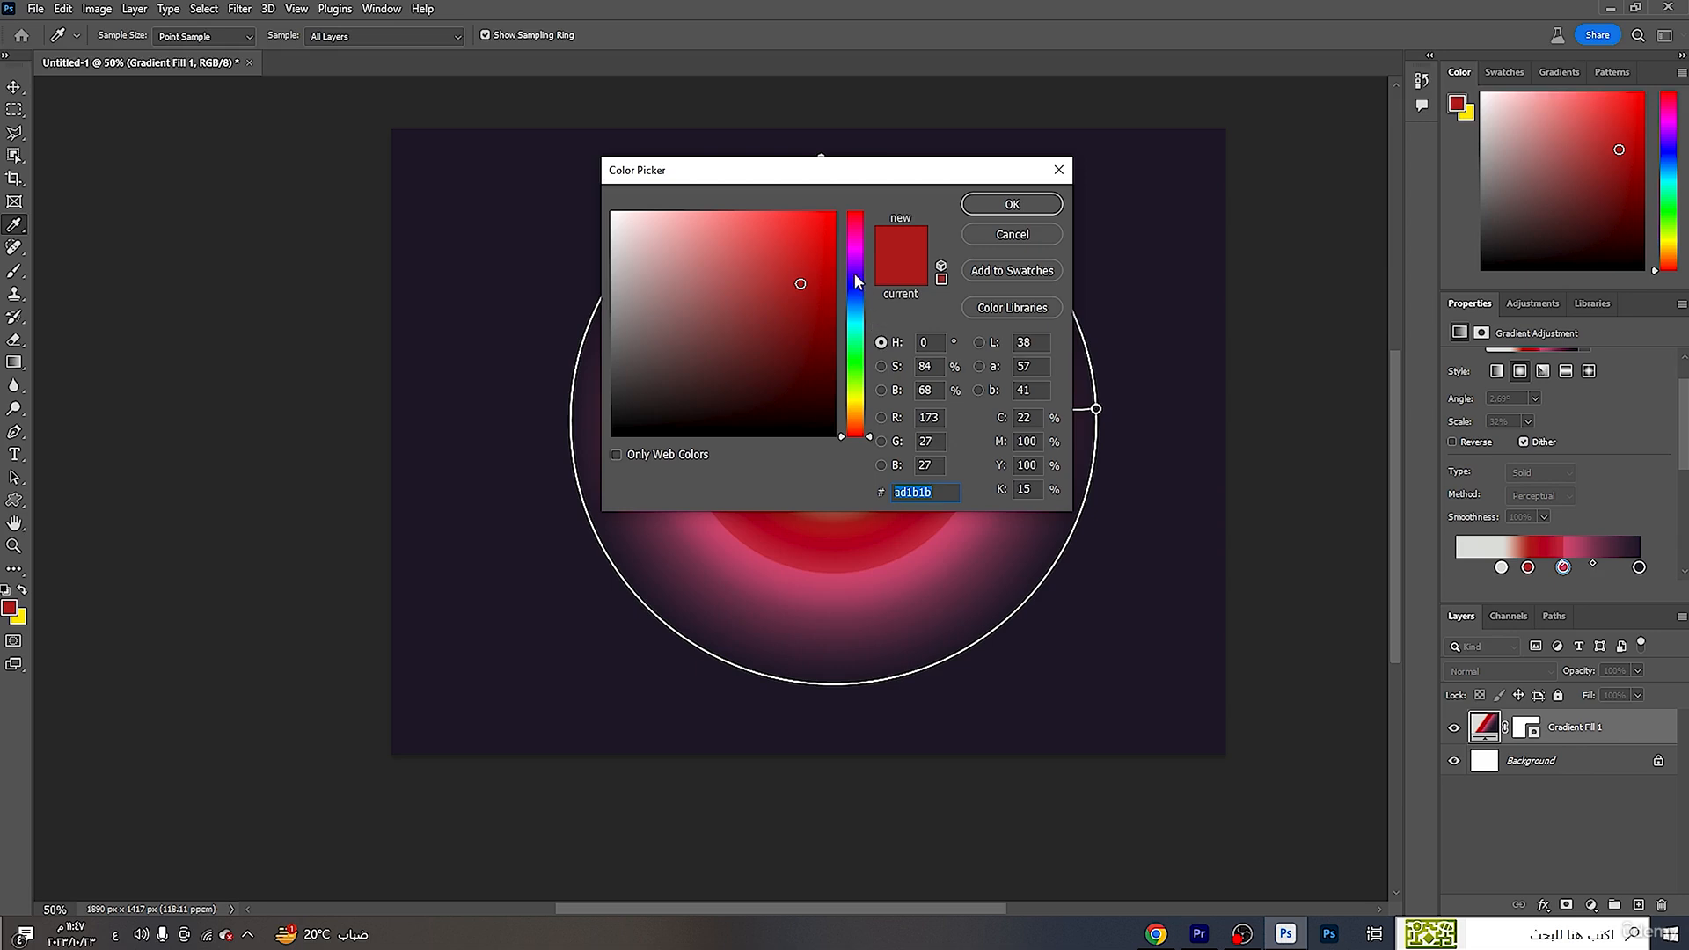
{"action": "left_click", "coordinate": [855, 280]}
{"action": "left_click", "coordinate": [1011, 204]}
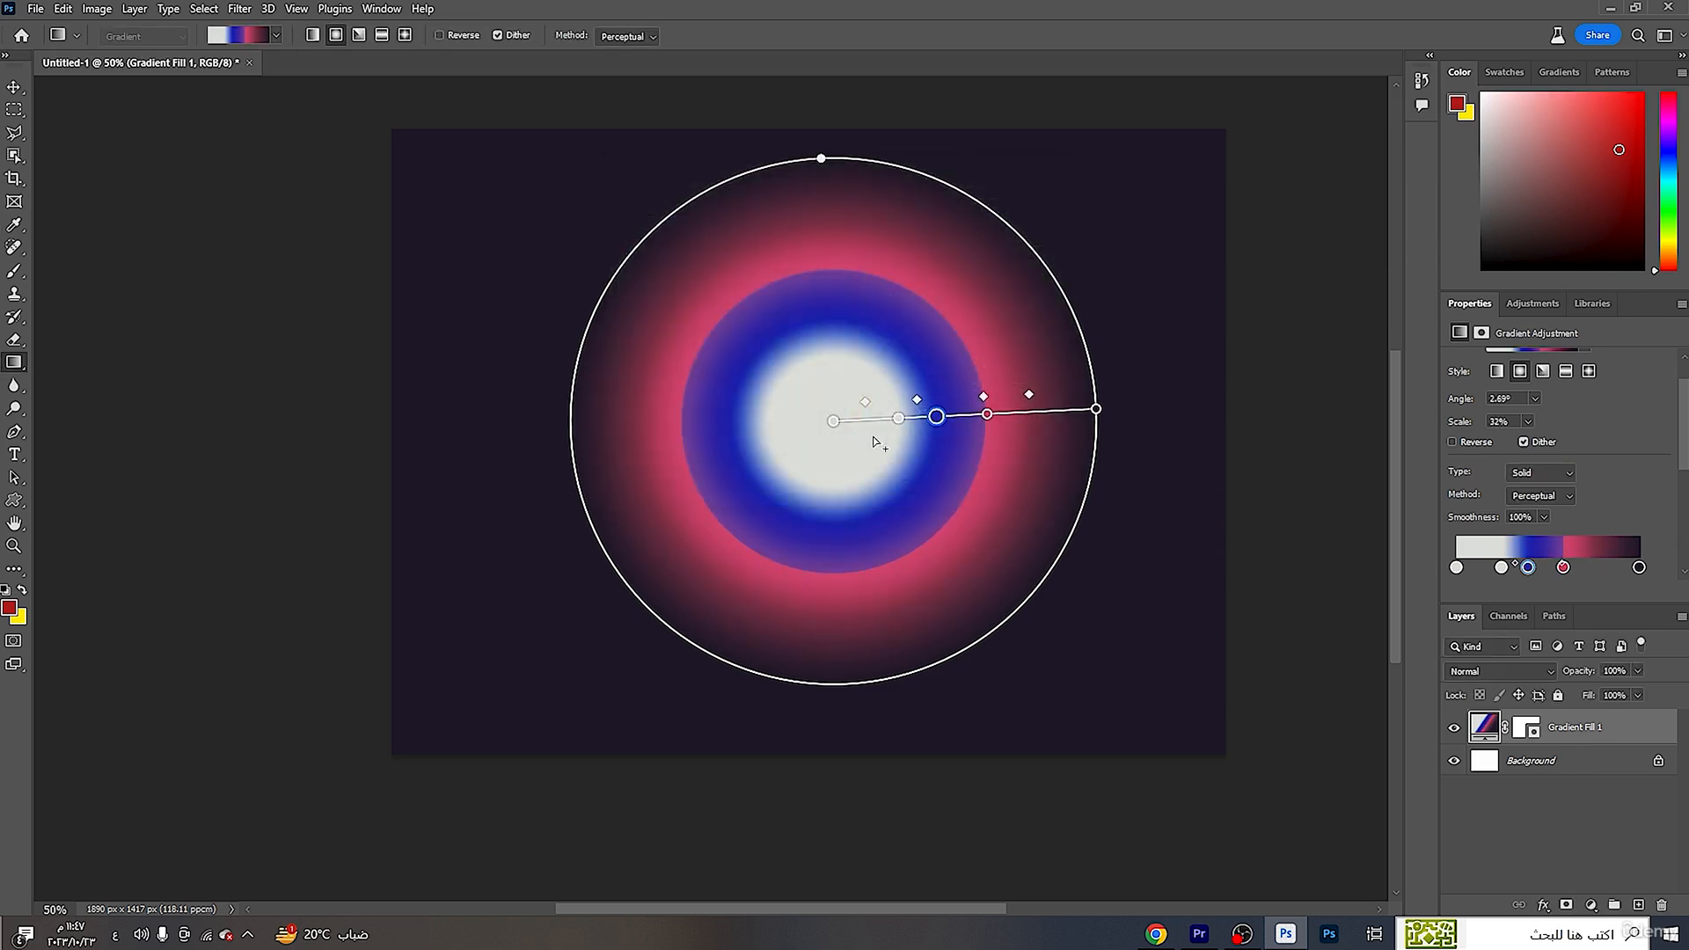
{"action": "left_click", "coordinate": [1564, 568]}
{"action": "double_click", "coordinate": [1564, 568]}
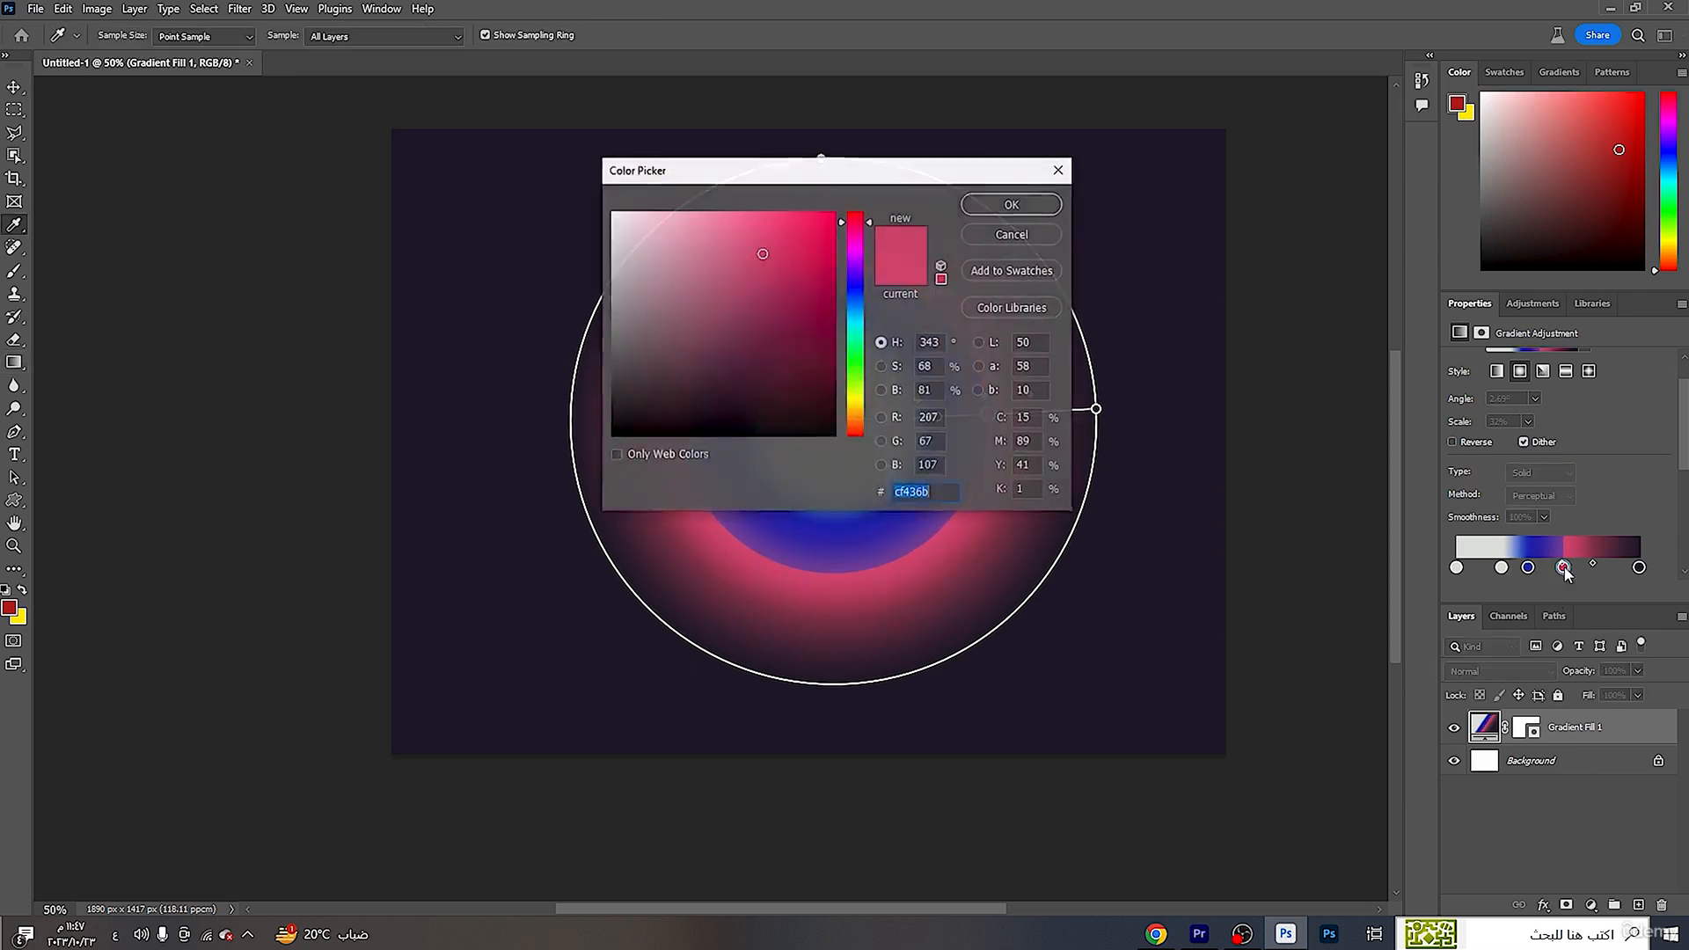
{"action": "left_click", "coordinate": [860, 347]}
{"action": "left_click", "coordinate": [1023, 208]}
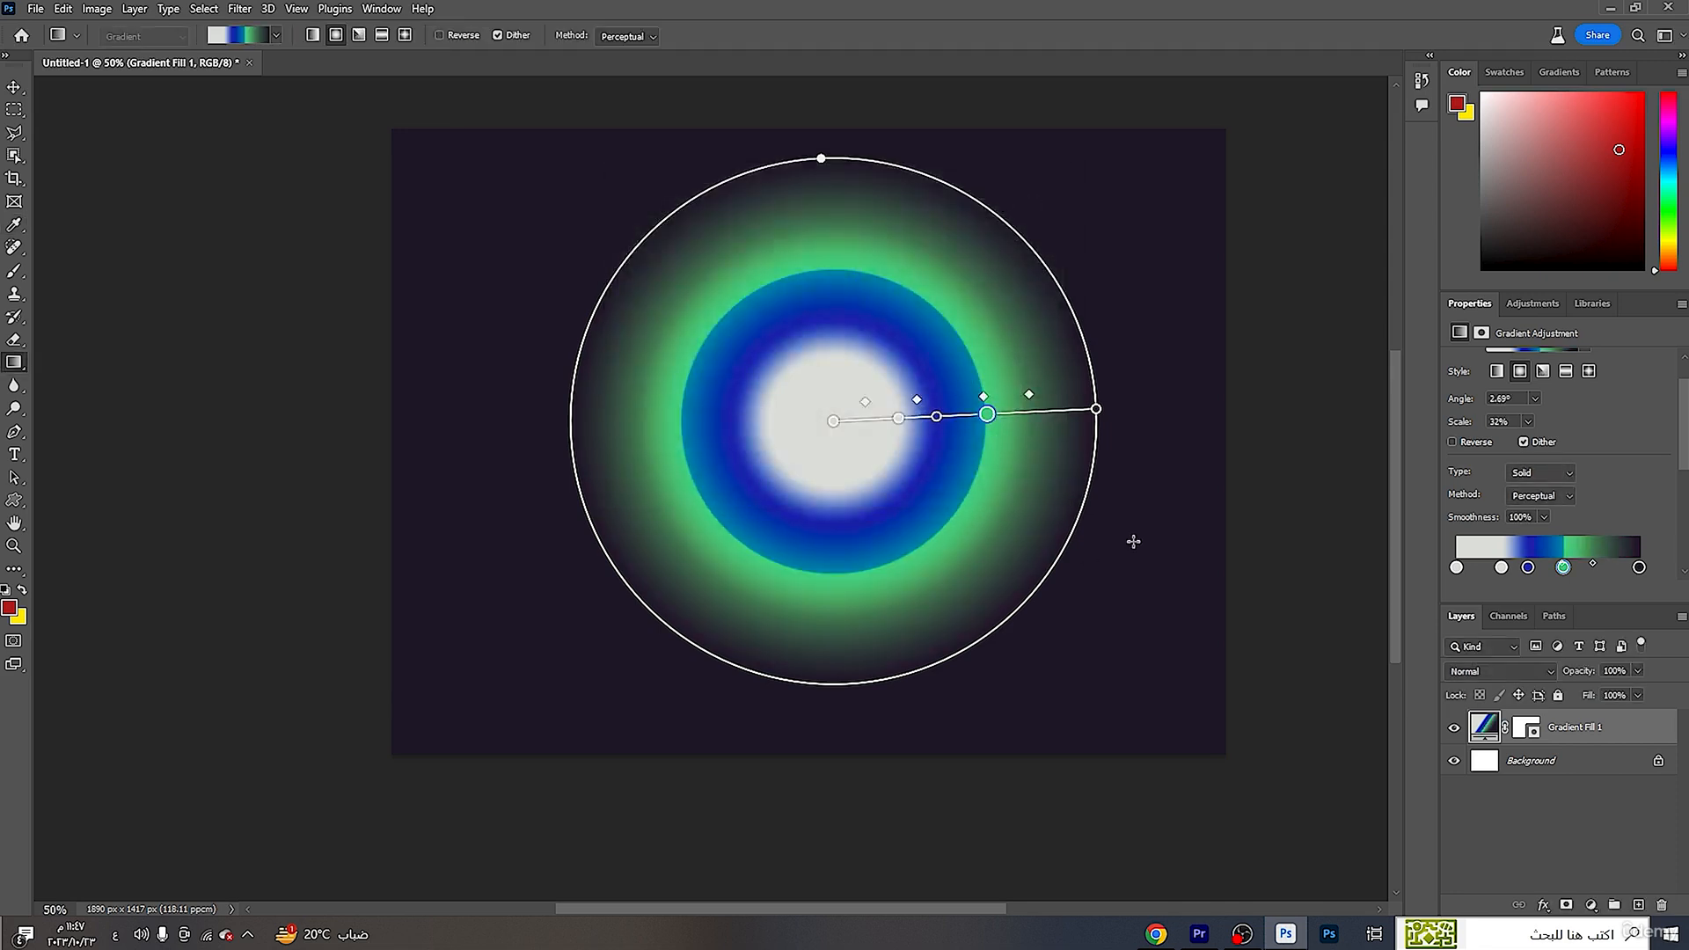
- Slide the gradient's first white colour stop around the green stop, trying location 46% and ending at 59%
{"action": "left_click_drag", "start_coordinate": [1458, 570], "coordinate": [1566, 572]}
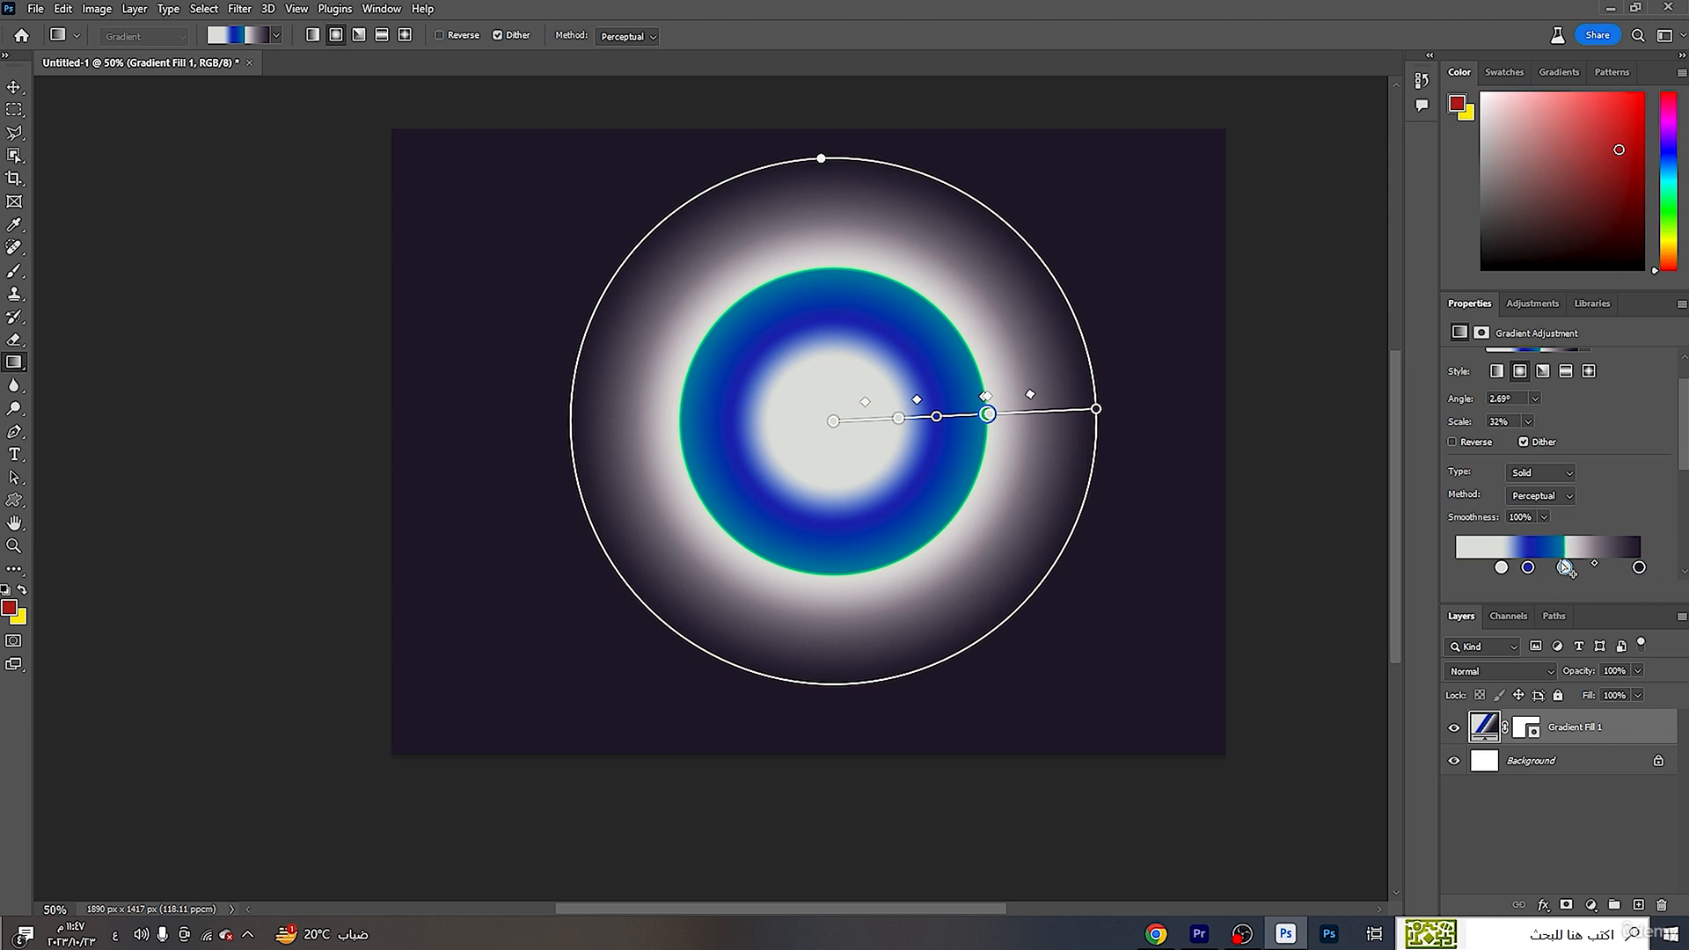
{"action": "left_click_drag", "start_coordinate": [1566, 567], "coordinate": [1539, 568]}
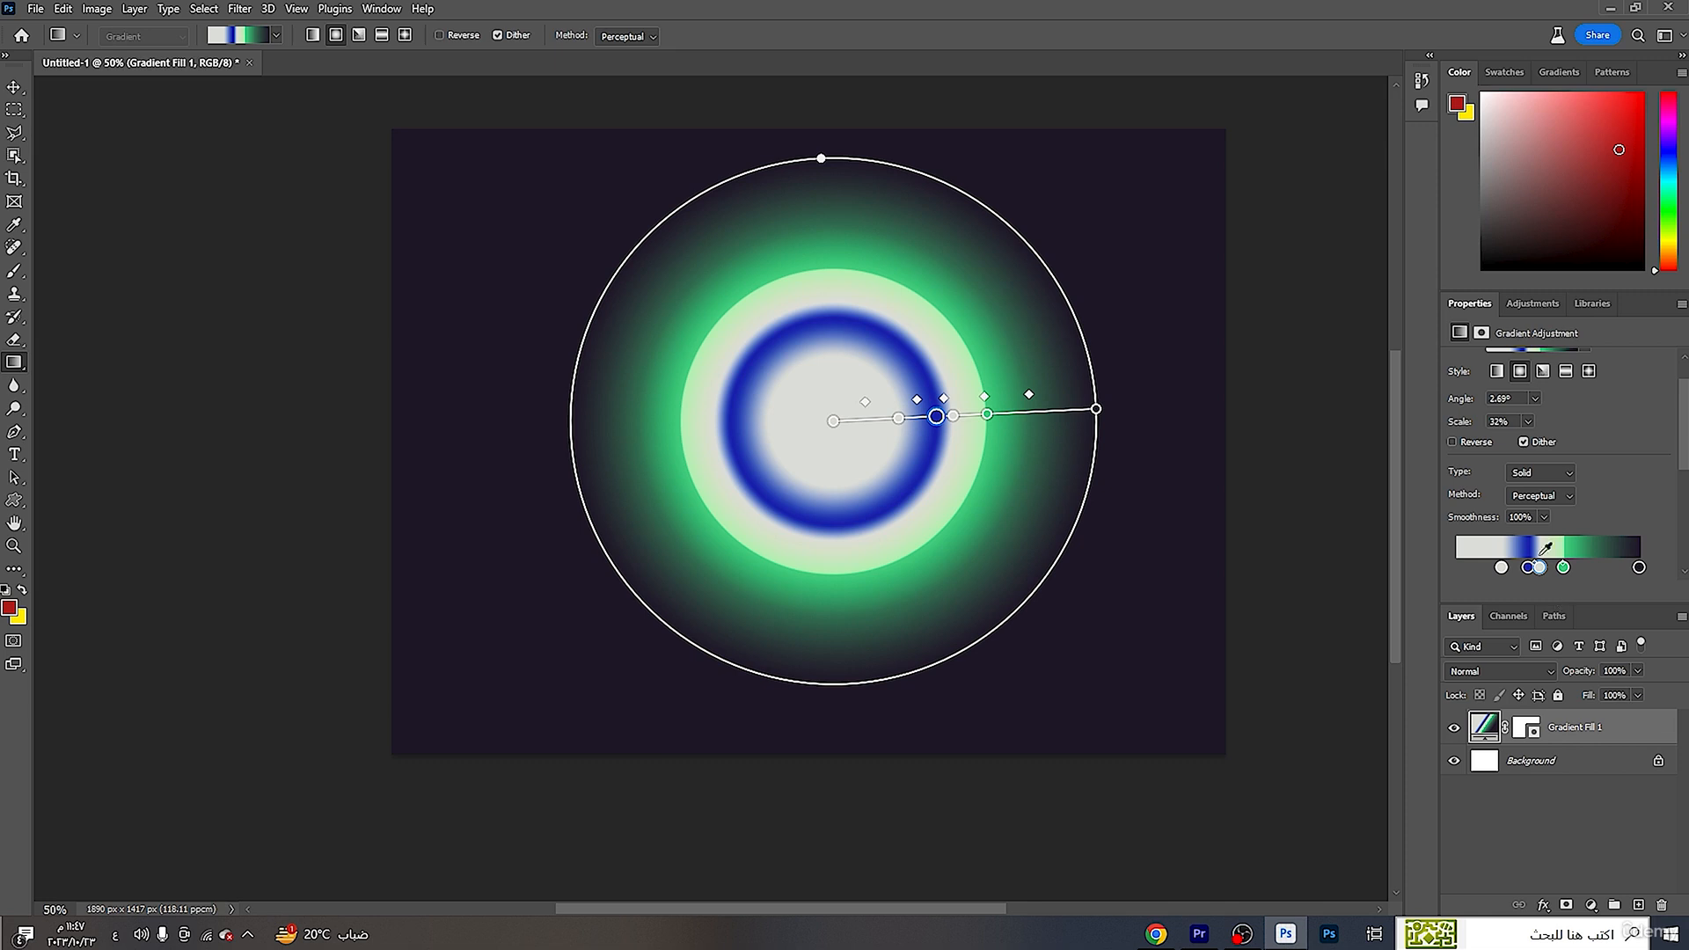
{"action": "scroll", "coordinate": [1554, 594], "scroll_direction": "down", "scroll_amount": 2}
{"action": "left_click", "coordinate": [1564, 524]}
{"action": "left_click", "coordinate": [1534, 555]}
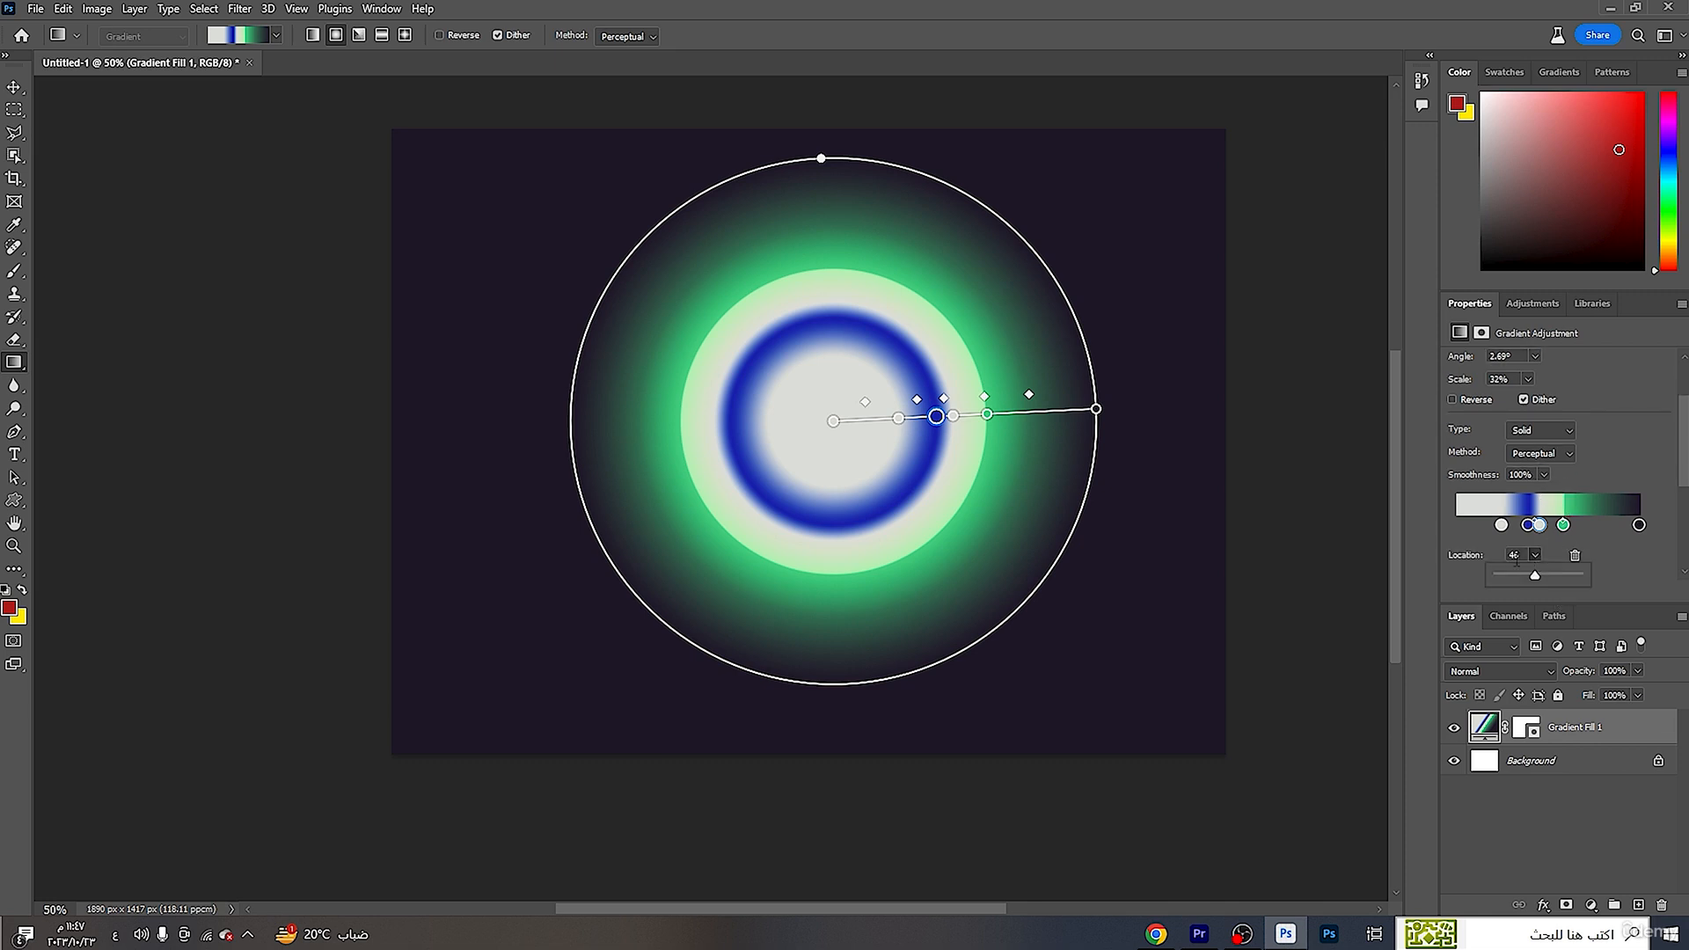
{"action": "mouse_move", "coordinate": [1540, 578]}
{"action": "left_mouse_down"}
{"action": "mouse_move", "coordinate": [1565, 577]}
{"action": "mouse_move", "coordinate": [1545, 578]}
{"action": "mouse_move", "coordinate": [1588, 526]}
{"action": "mouse_move", "coordinate": [1515, 579]}
{"action": "mouse_move", "coordinate": [1546, 581]}
{"action": "mouse_move", "coordinate": [1533, 583]}
{"action": "left_mouse_up"}
{"action": "left_click", "coordinate": [1535, 555]}
{"action": "scroll", "coordinate": [1530, 570], "scroll_direction": "up", "scroll_amount": 3}
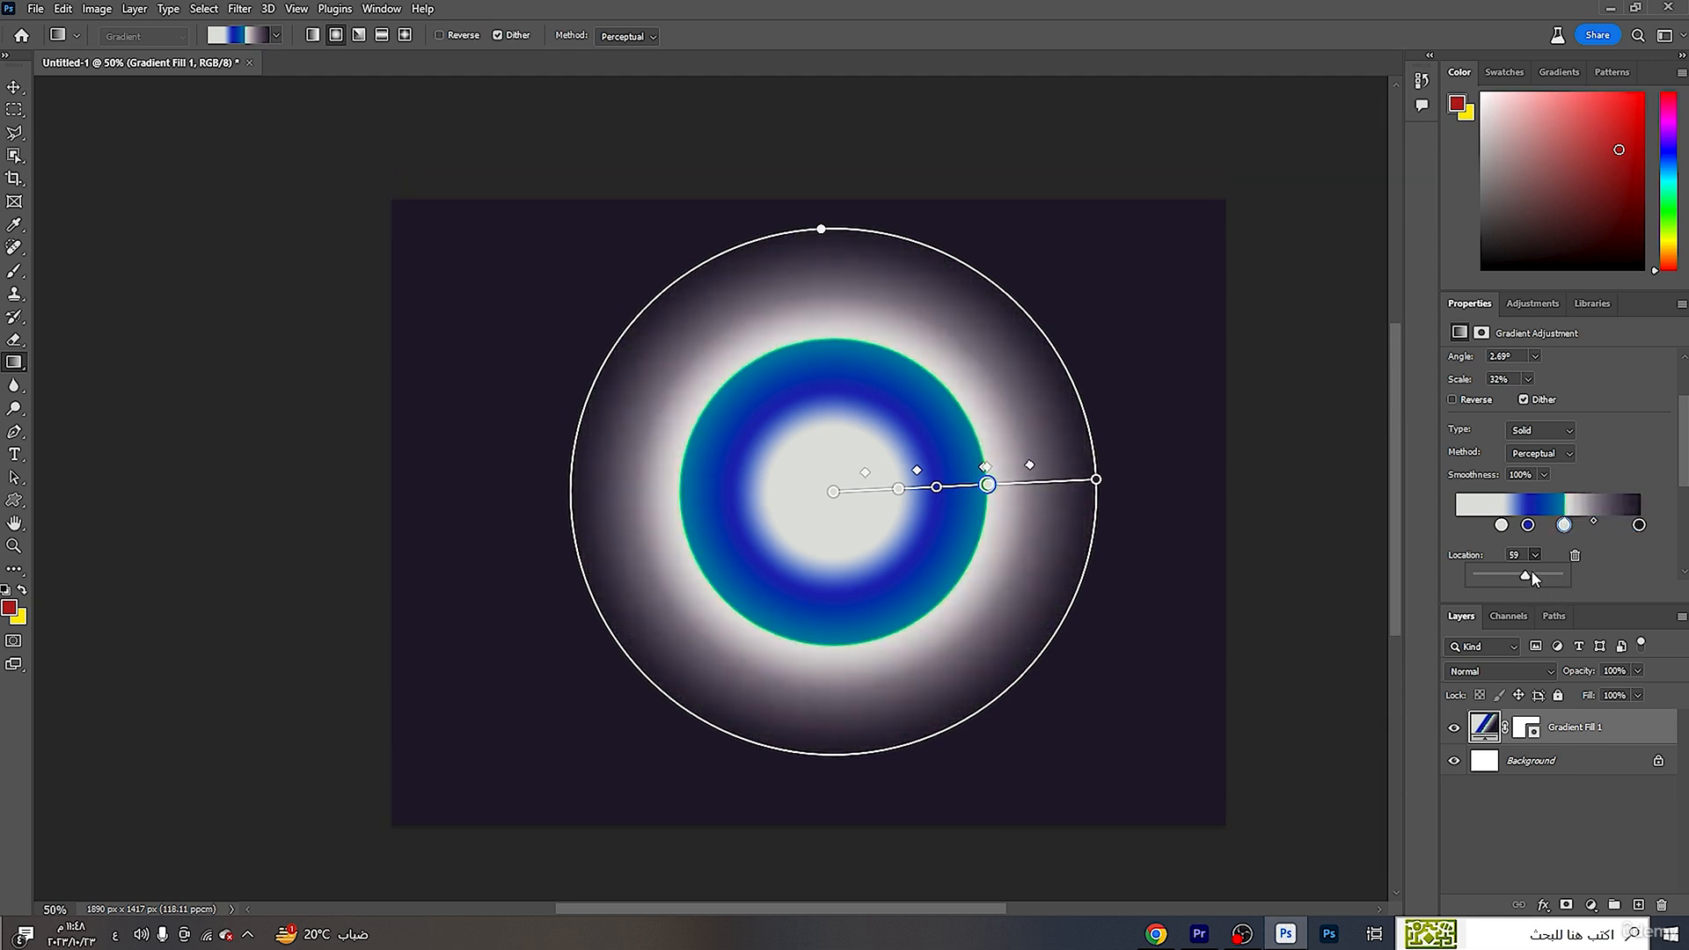
- View the gradient fill's quick actions and the available adjustments, and return to its gradient controls
{"action": "scroll", "coordinate": [1622, 467], "scroll_direction": "up", "scroll_amount": 3}
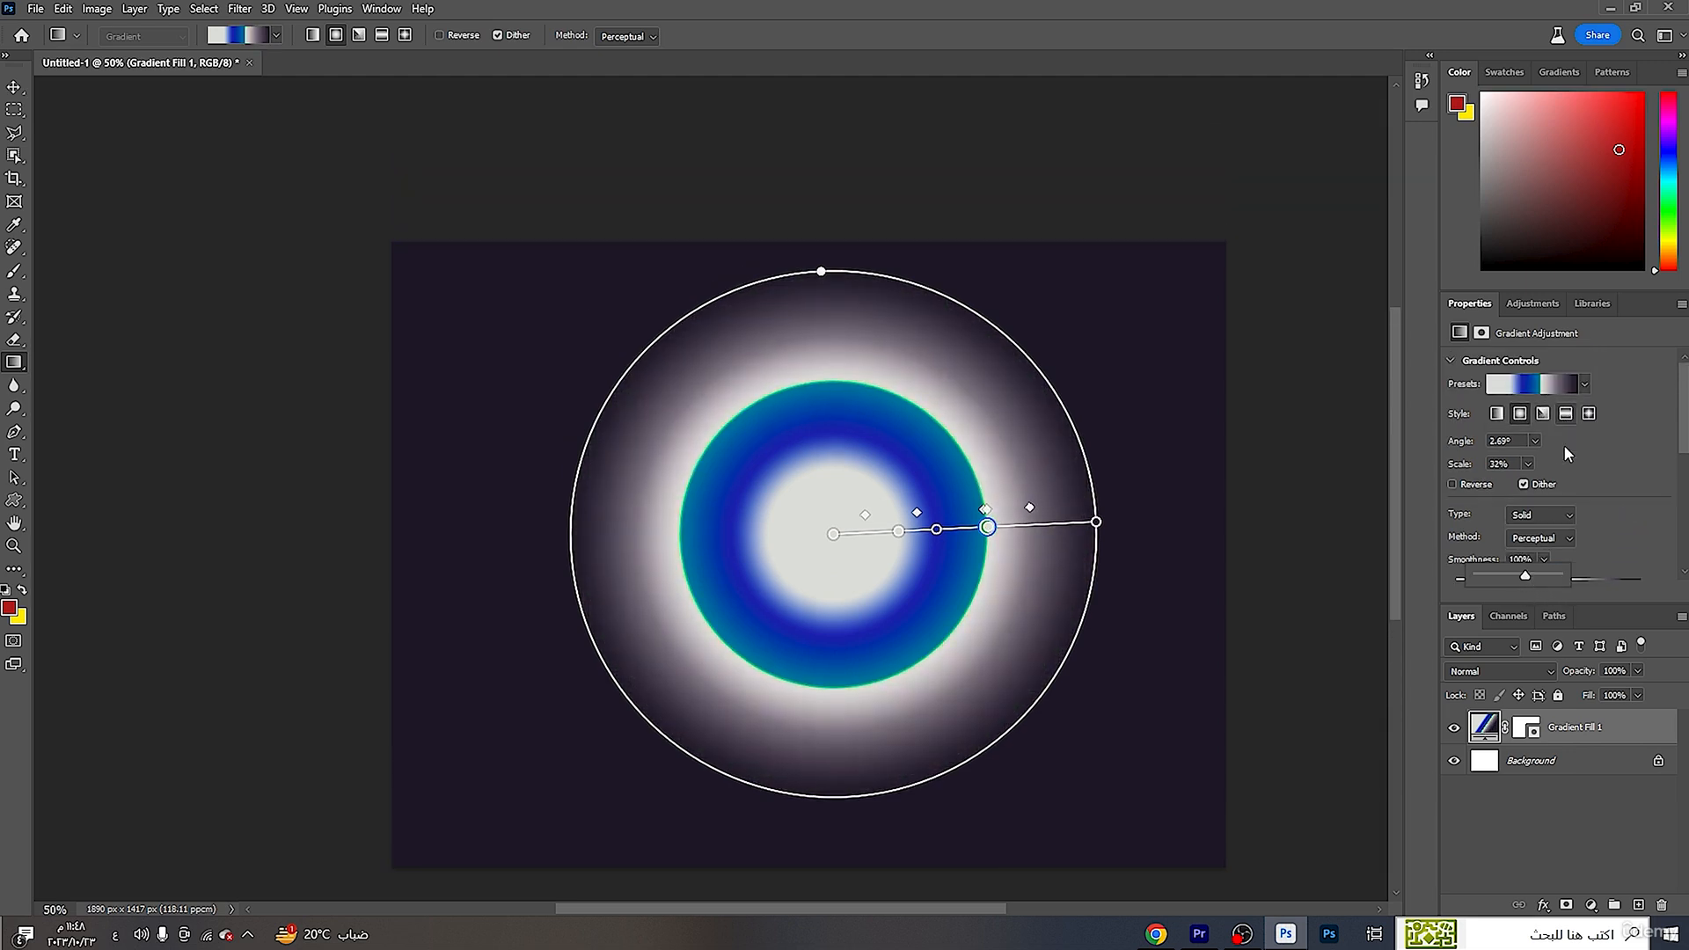
{"action": "left_click", "coordinate": [1459, 362]}
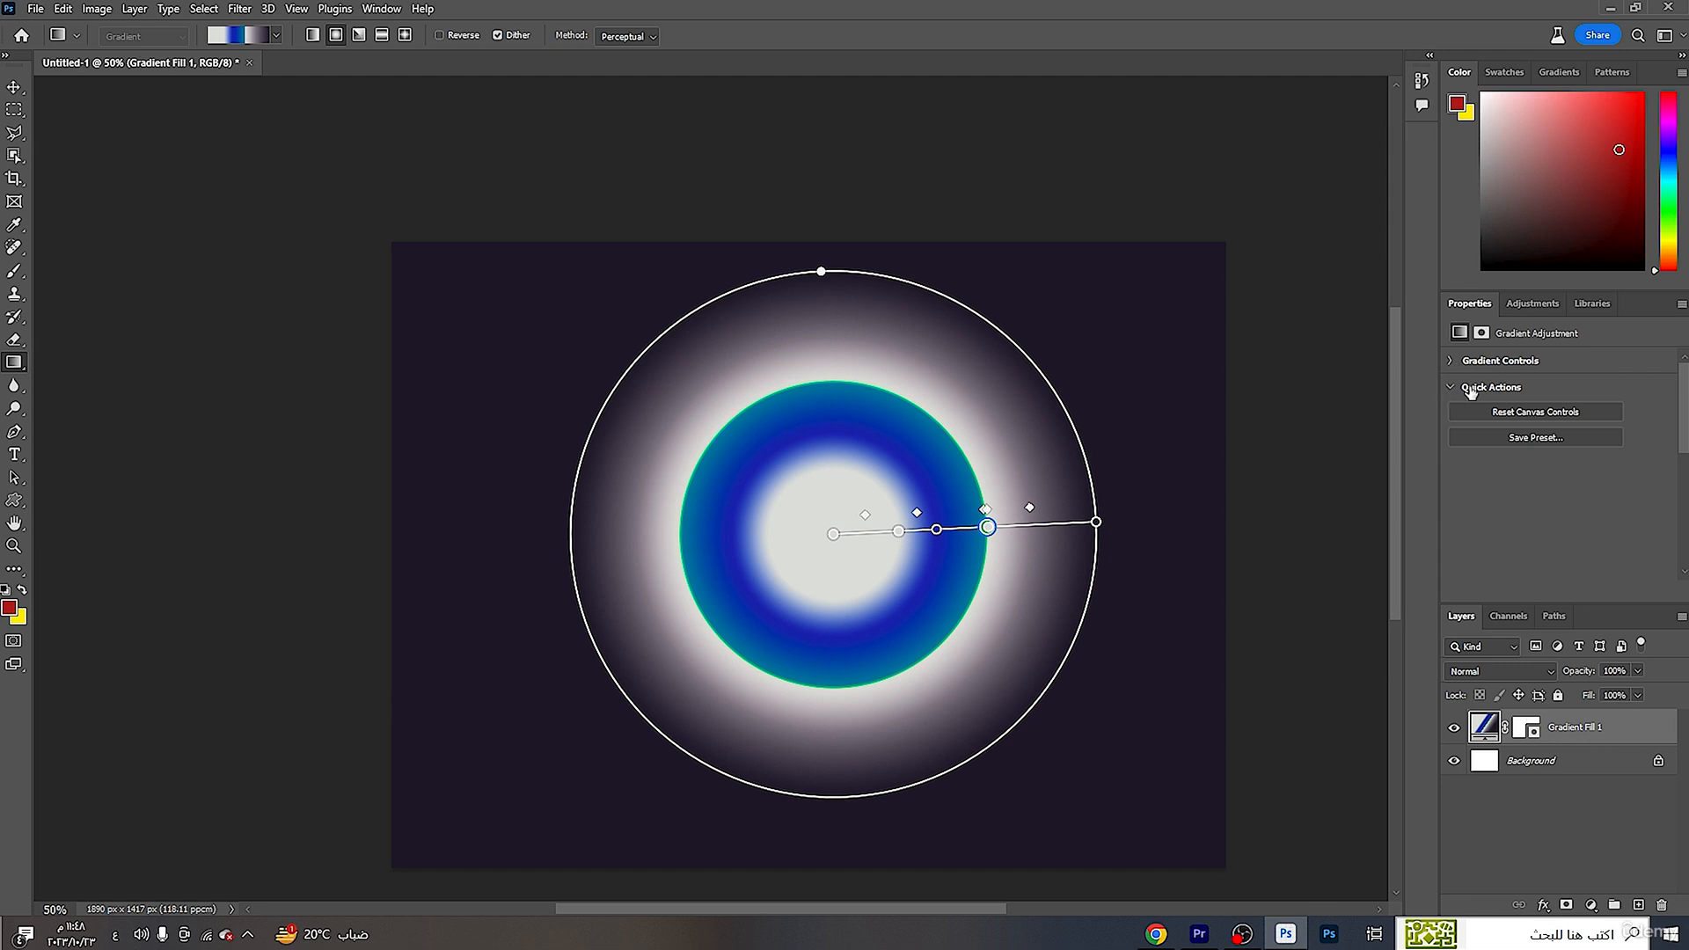
{"action": "left_click", "coordinate": [1531, 303]}
{"action": "left_click", "coordinate": [1459, 304]}
{"action": "left_click", "coordinate": [1451, 360]}
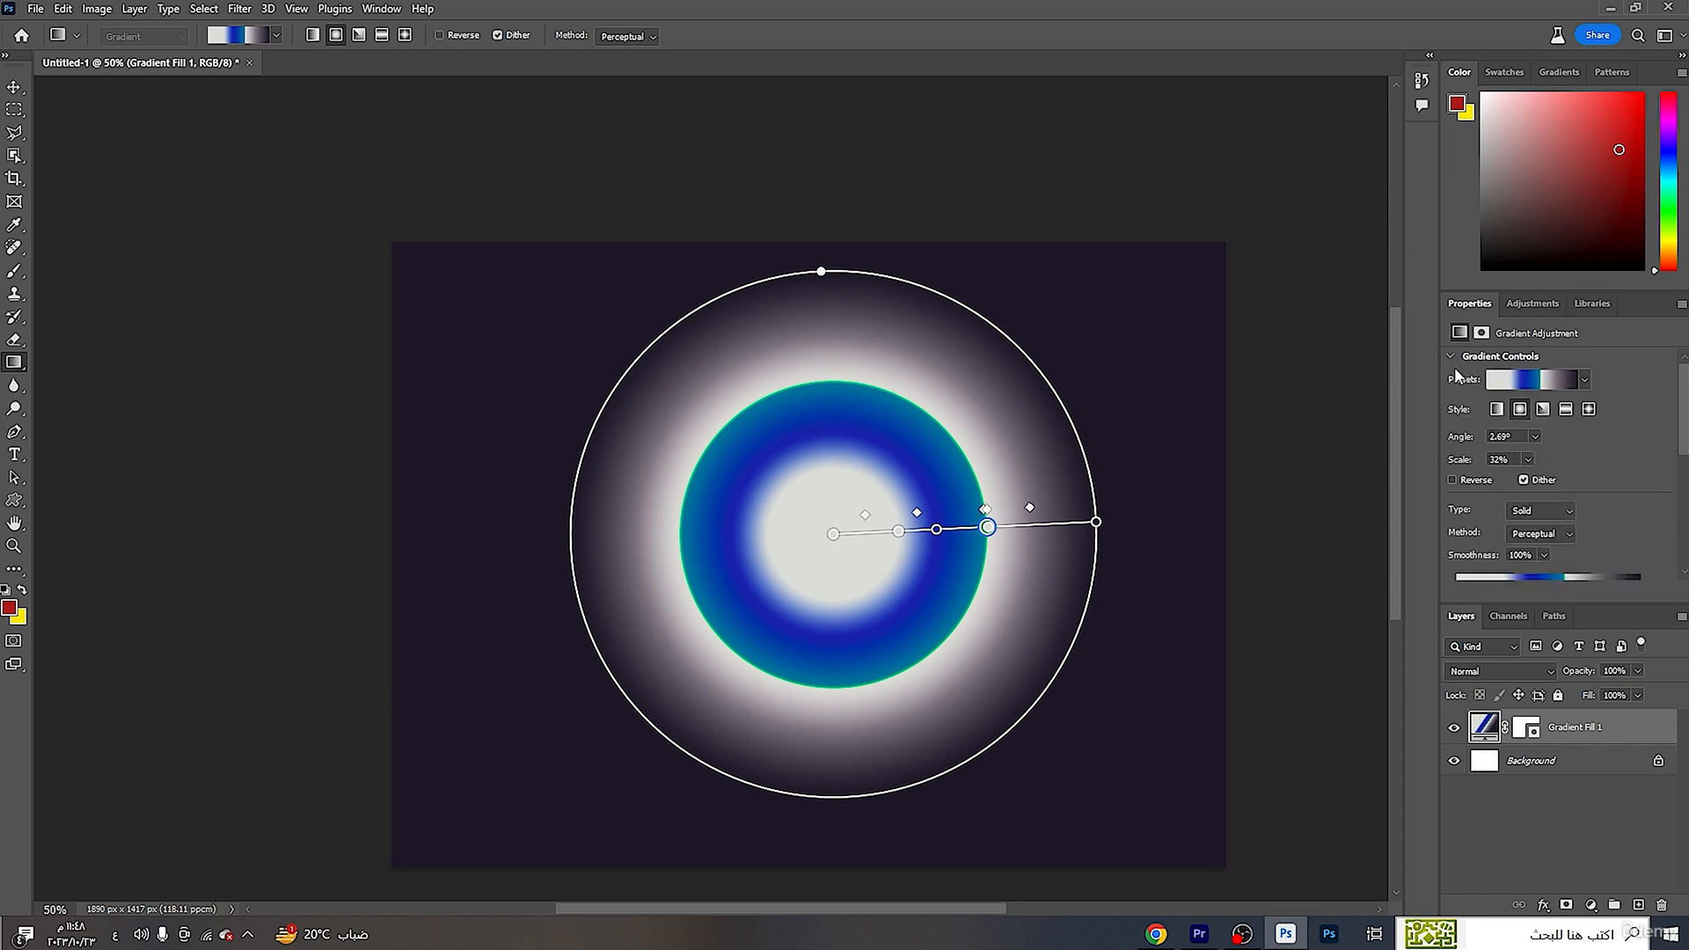
- Try the Linear and Radial gradient styles, settle on Reflected, and set the angle to 2.24° and scale to 37%
{"action": "left_click", "coordinate": [1501, 413]}
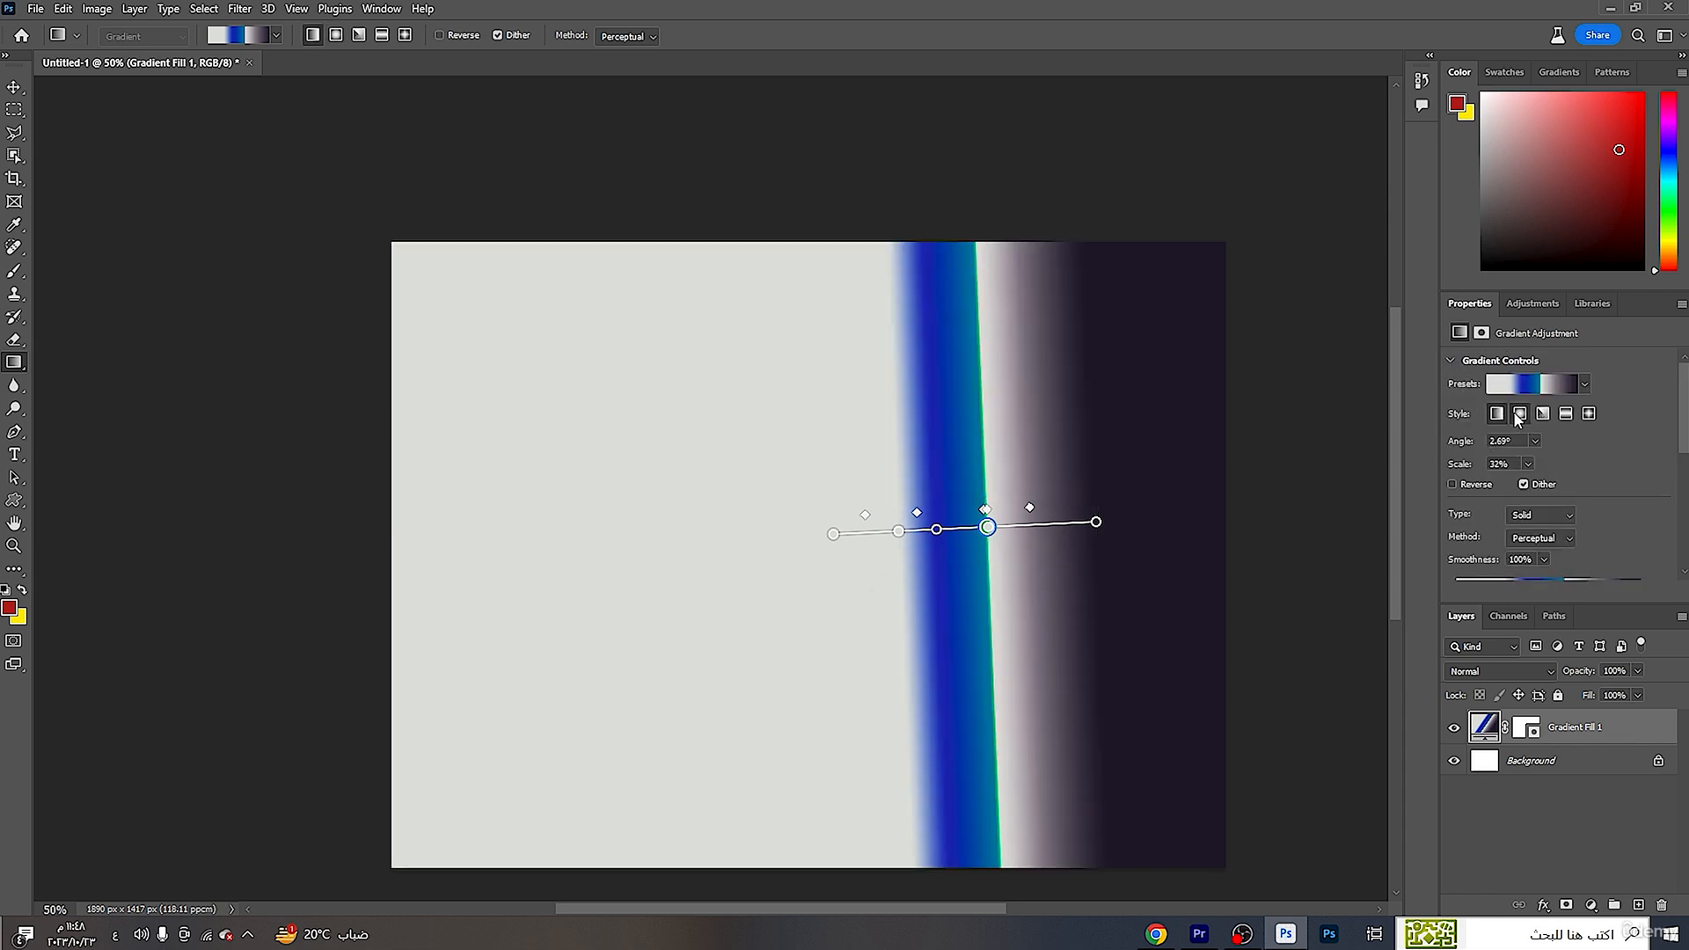
{"action": "left_click", "coordinate": [1520, 413]}
{"action": "left_click", "coordinate": [1566, 414]}
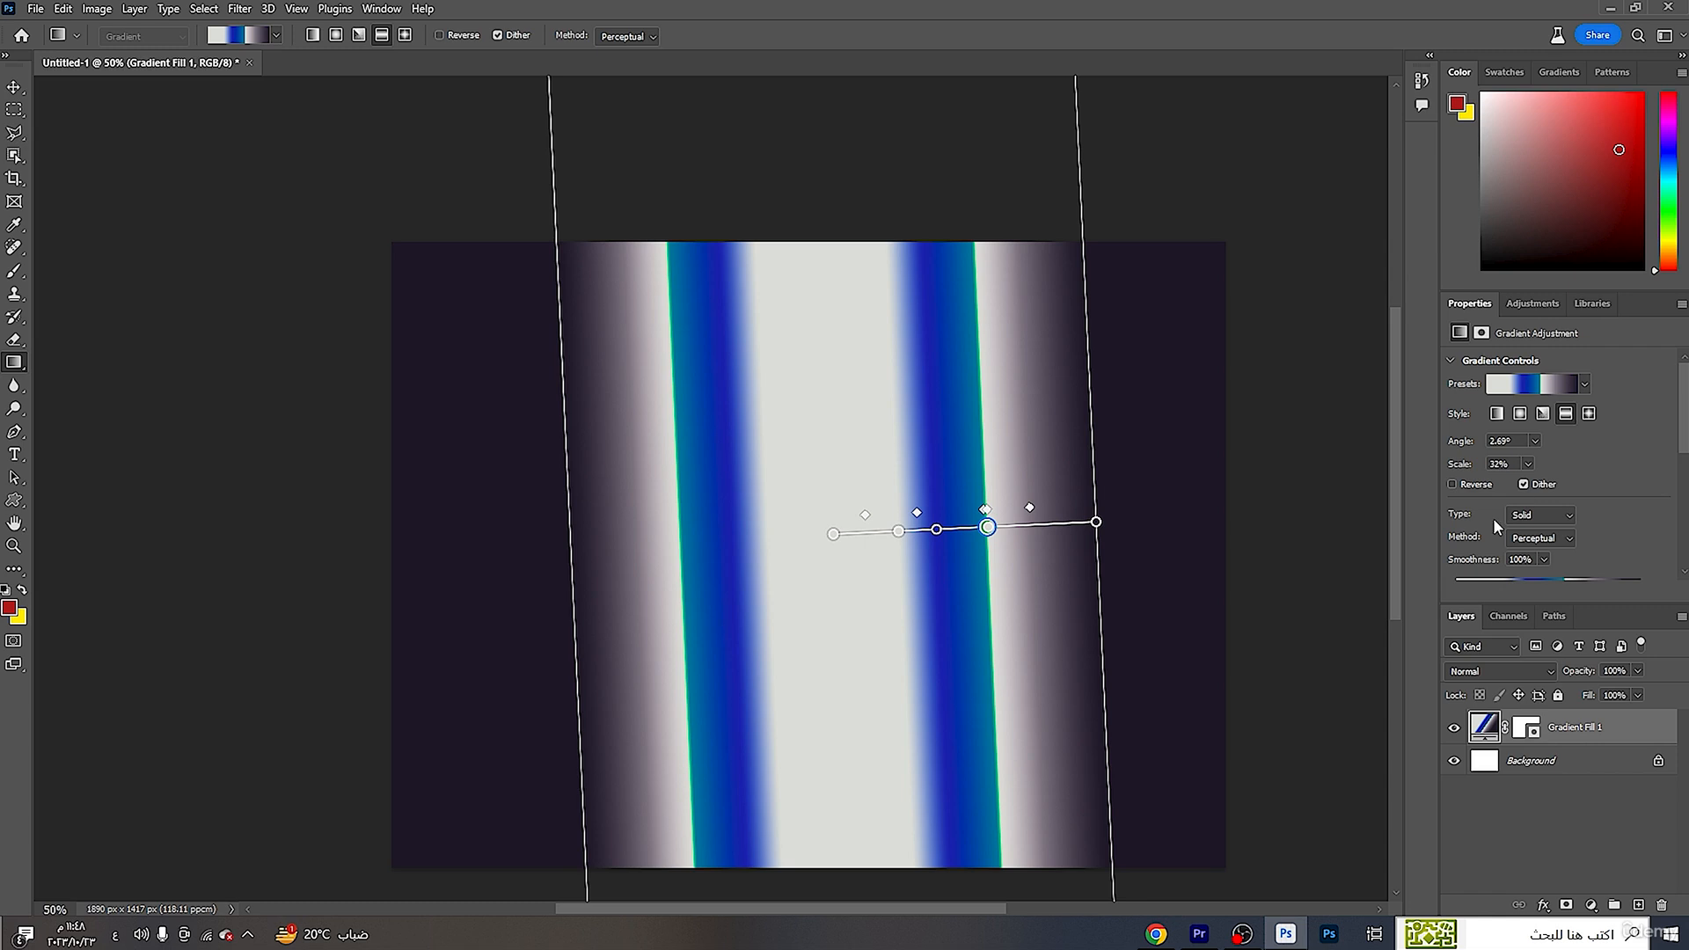
{"action": "mouse_move", "coordinate": [1463, 444]}
{"action": "left_mouse_down"}
{"action": "mouse_move", "coordinate": [1237, 445]}
{"action": "mouse_move", "coordinate": [1463, 503]}
{"action": "mouse_move", "coordinate": [1421, 470]}
{"action": "mouse_move", "coordinate": [1471, 471]}
{"action": "left_mouse_up"}
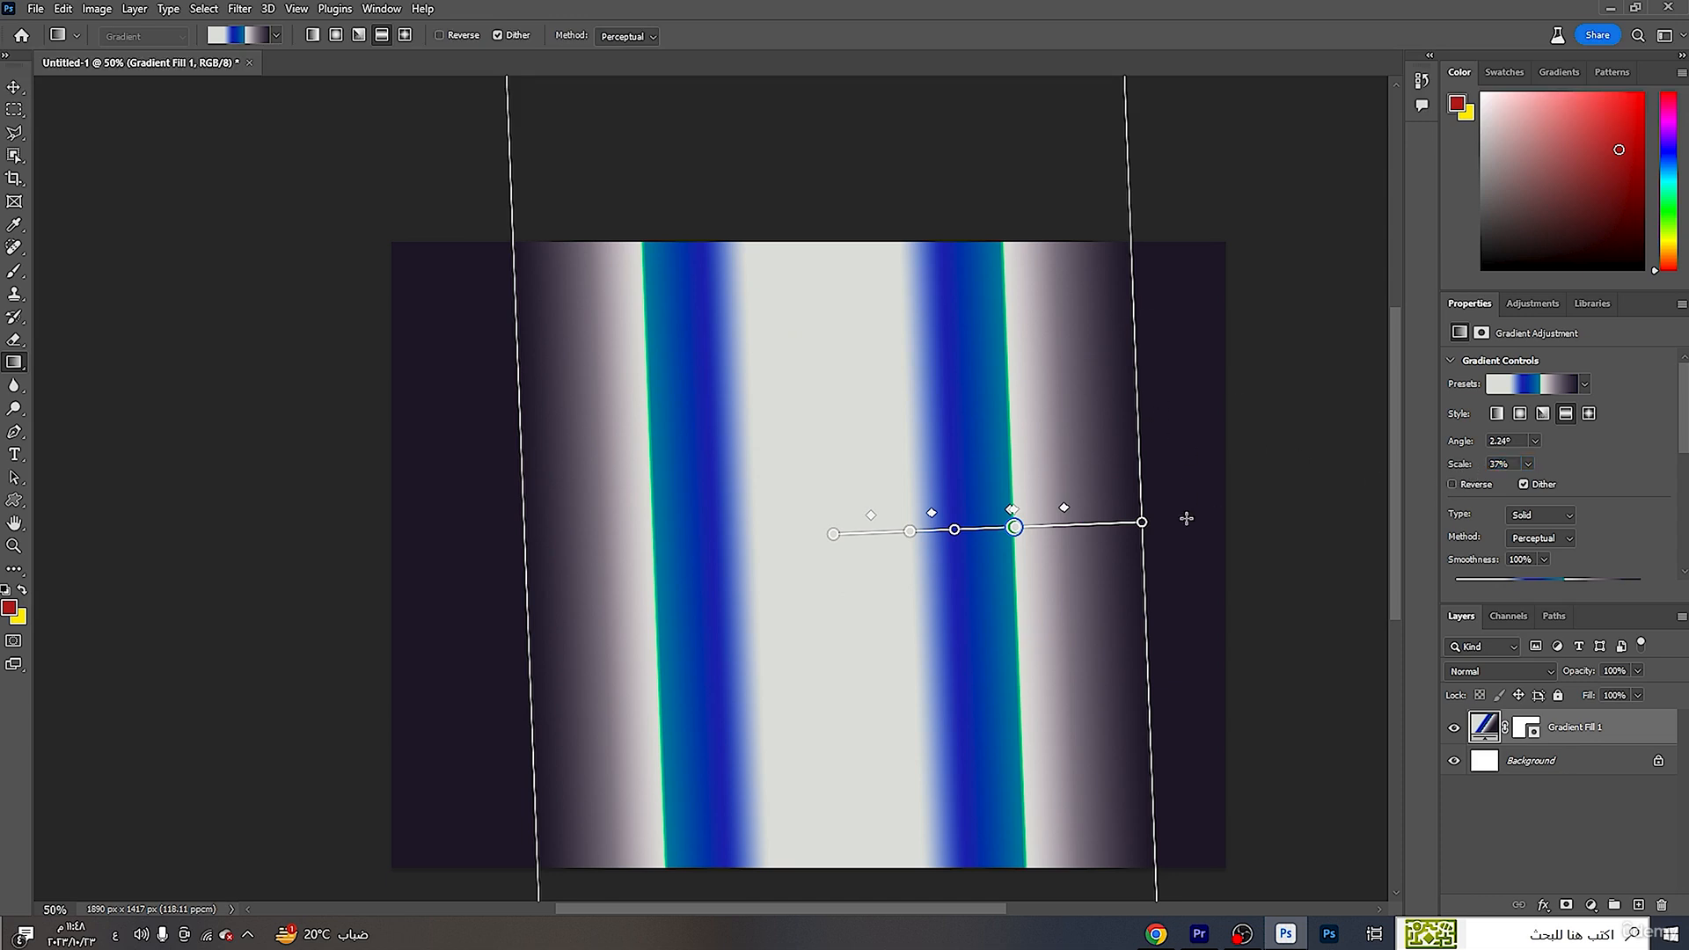
- Try Reverse on the reflected gradient and turn it off again
{"action": "left_click", "coordinate": [1452, 485]}
{"action": "left_click", "coordinate": [1453, 485]}
{"action": "left_click", "coordinate": [1453, 484]}
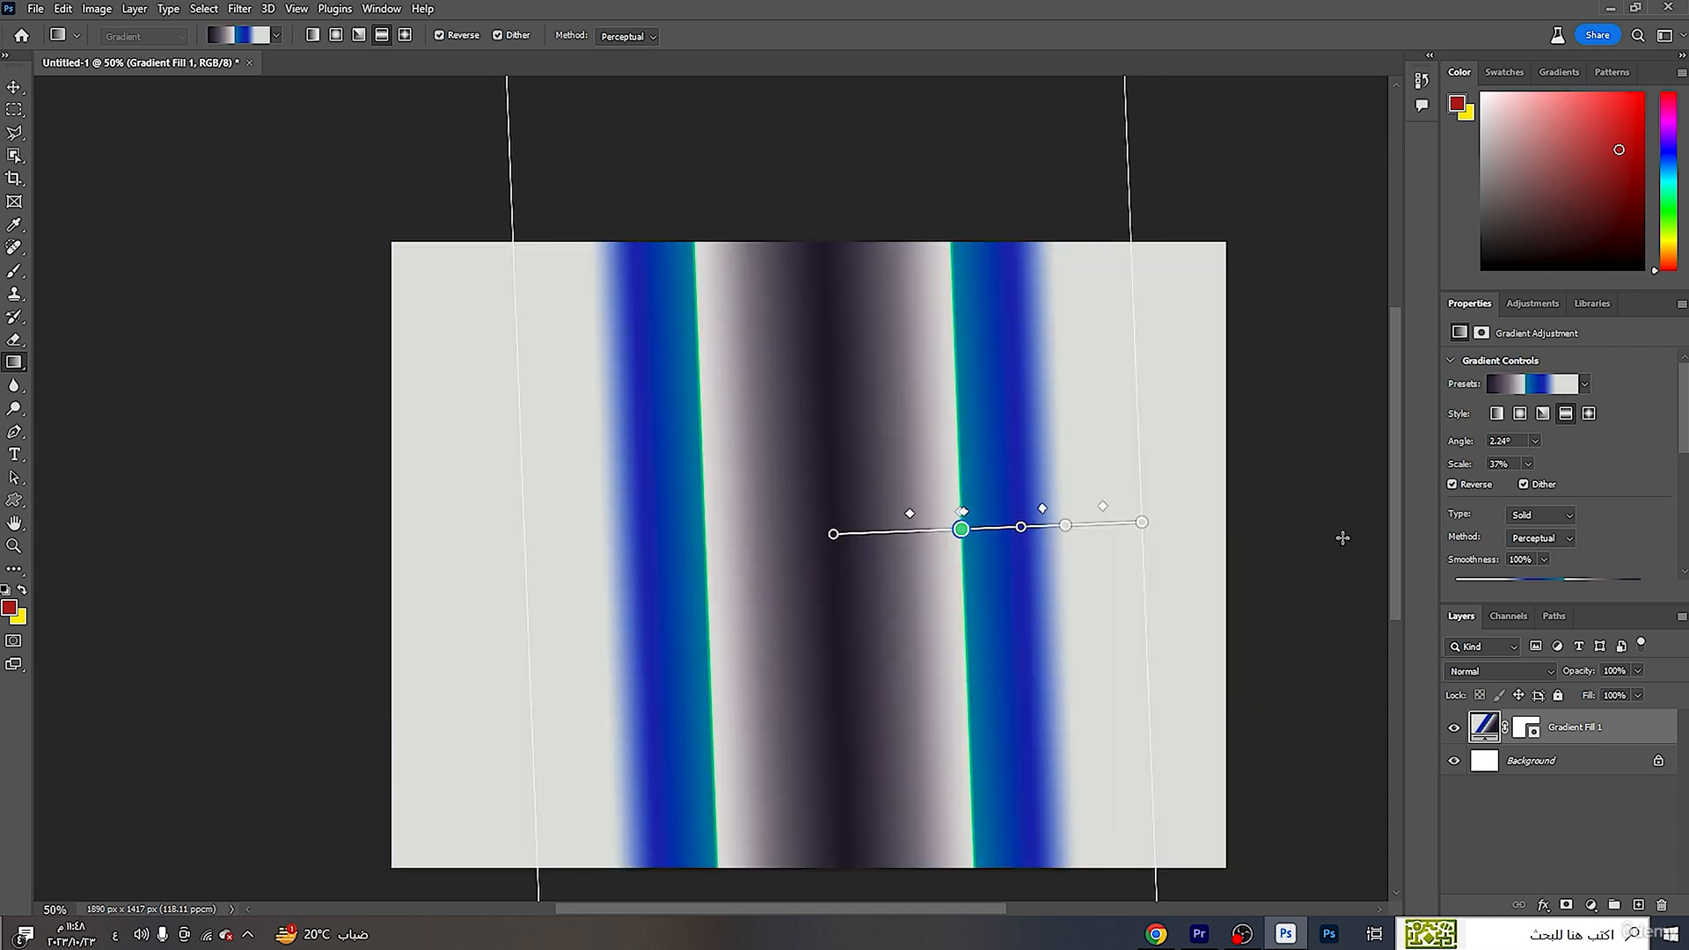
{"action": "left_click", "coordinate": [1453, 484]}
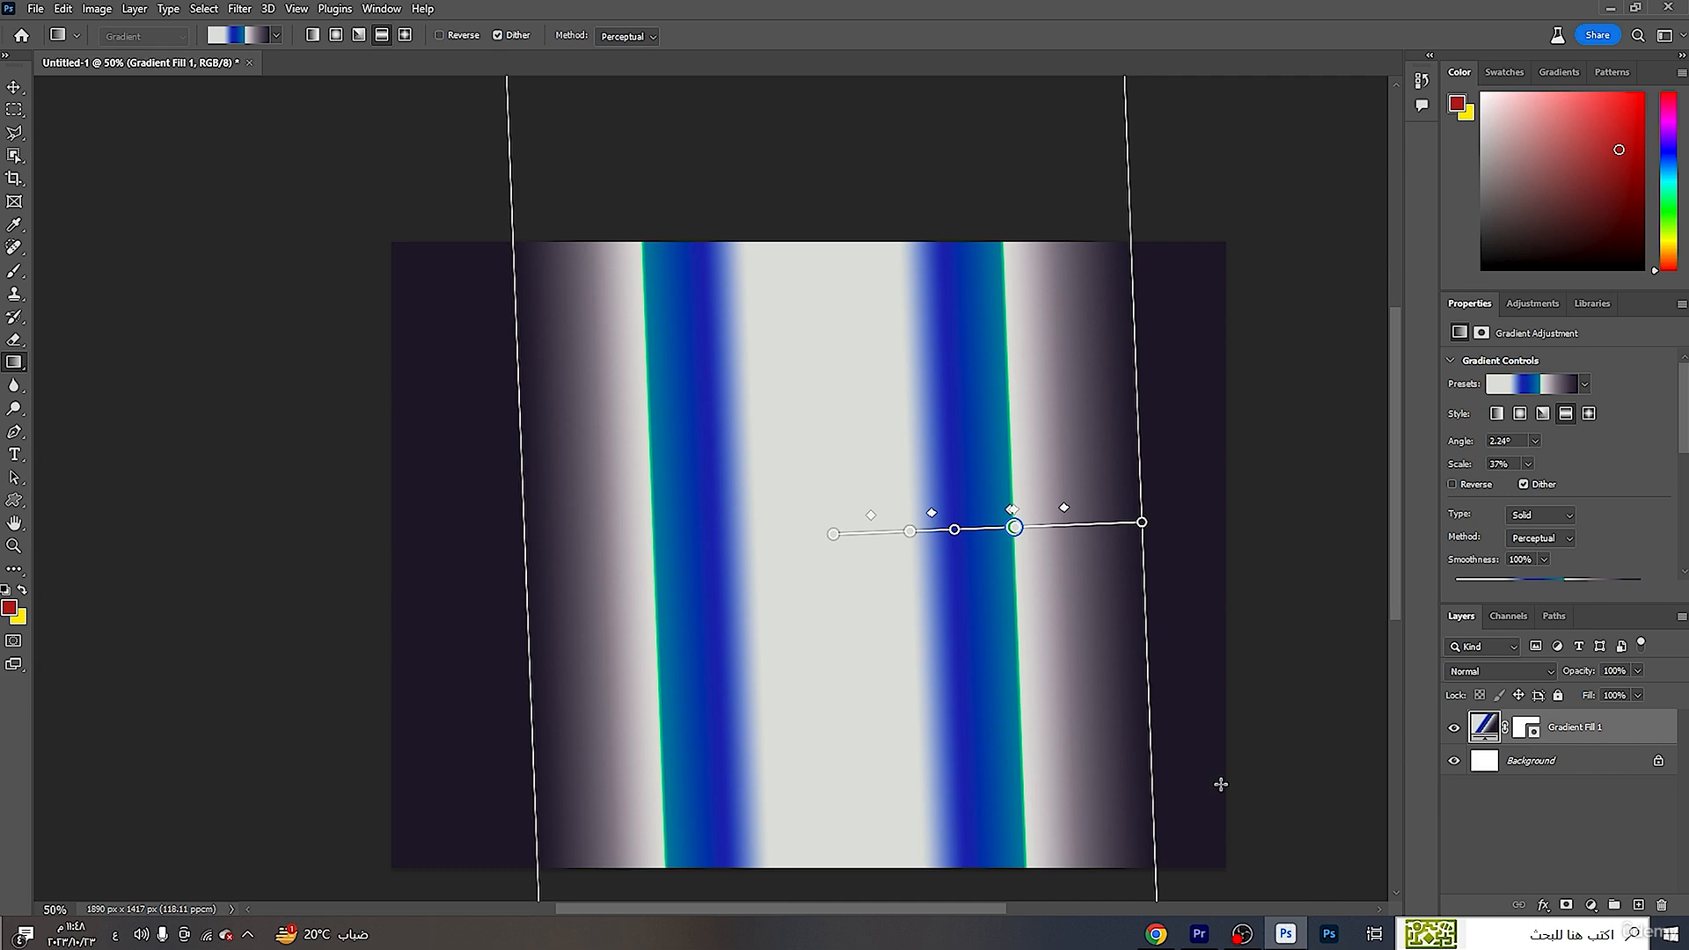
- Create a new 16 × 12 cm document at 118.11 pixels/centimeter with a white background and choose the Rectangle tool
{"action": "left_click", "coordinate": [36, 9]}
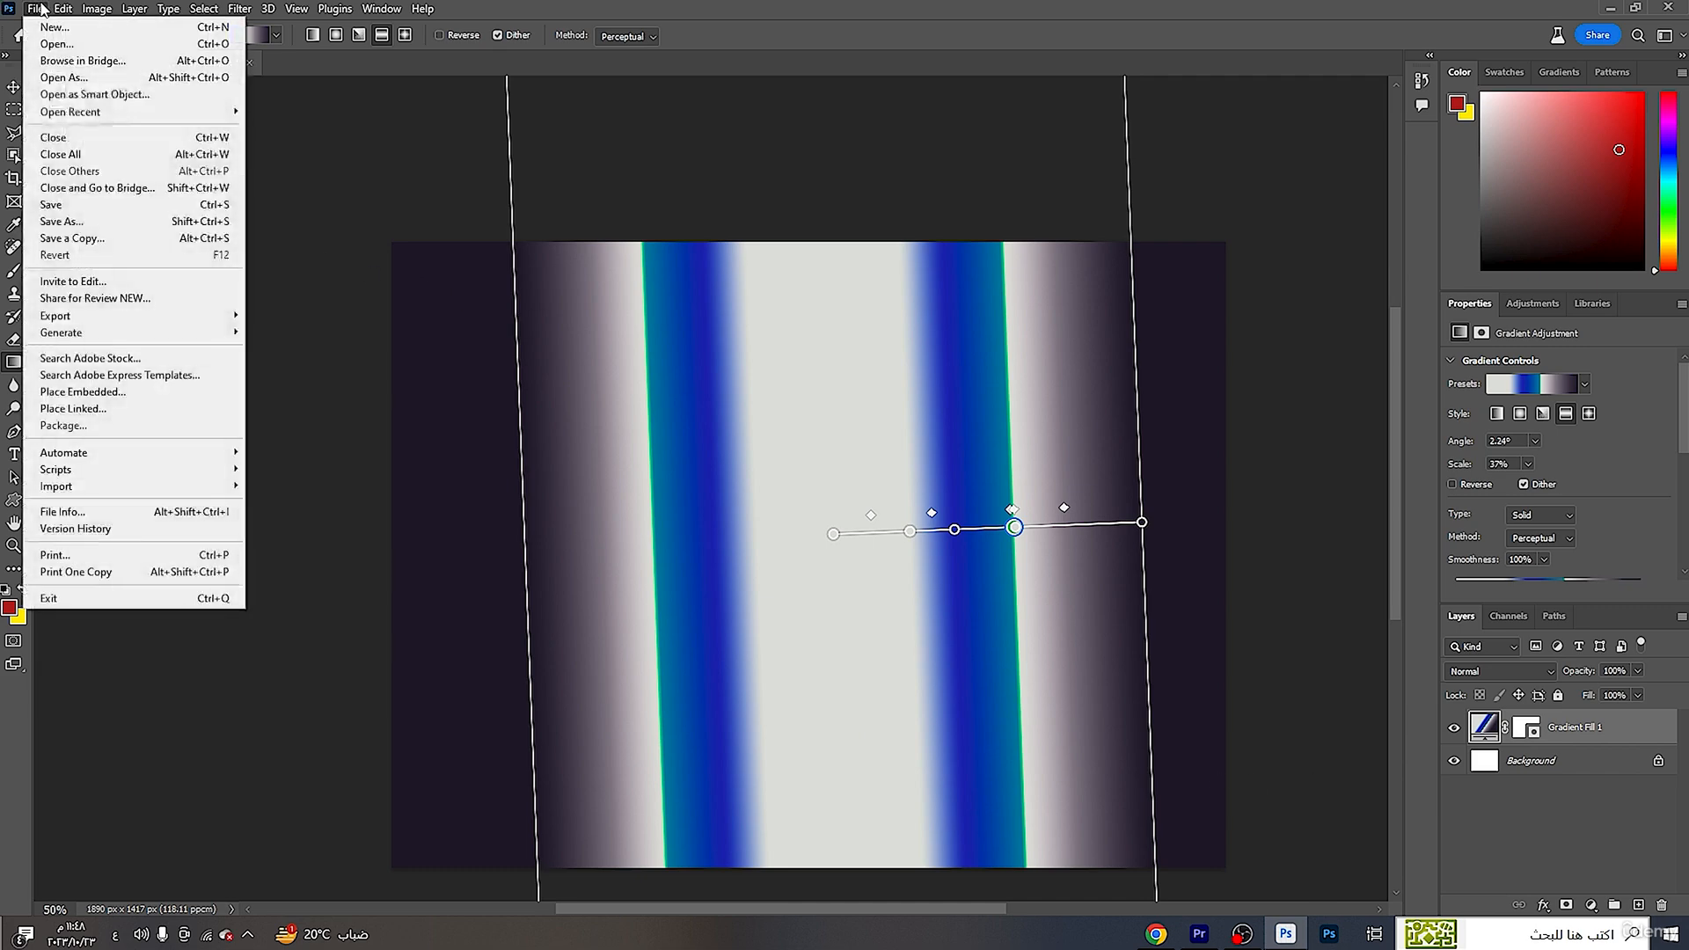
{"action": "left_click", "coordinate": [54, 27]}
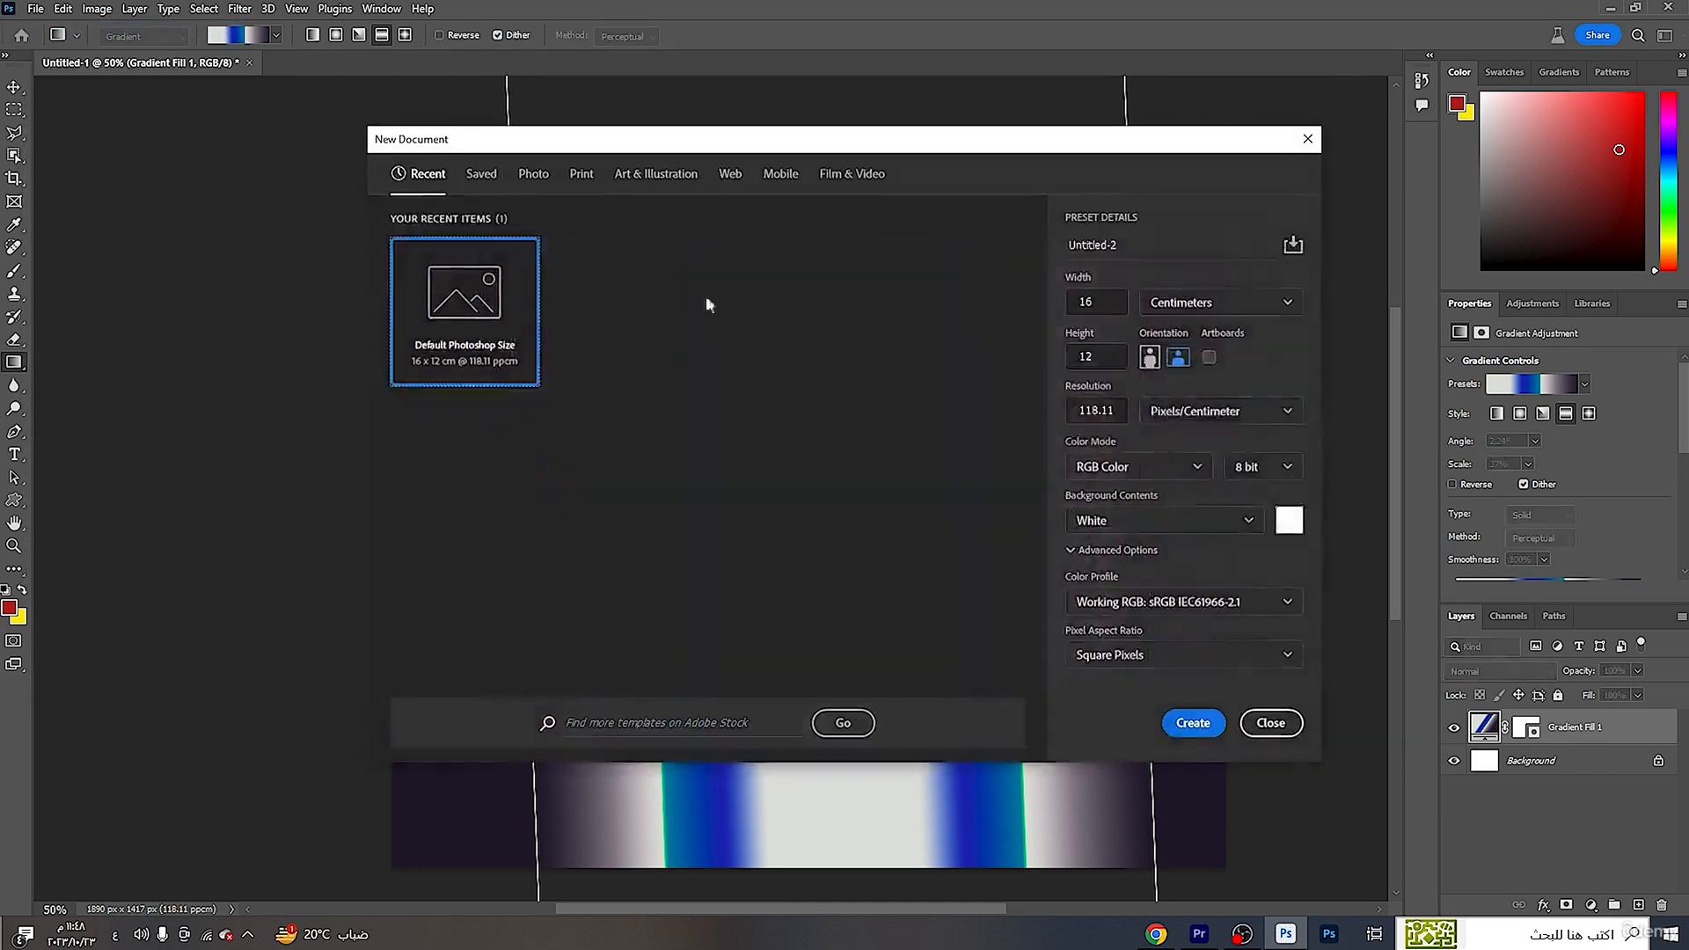
{"action": "left_click", "coordinate": [1177, 710]}
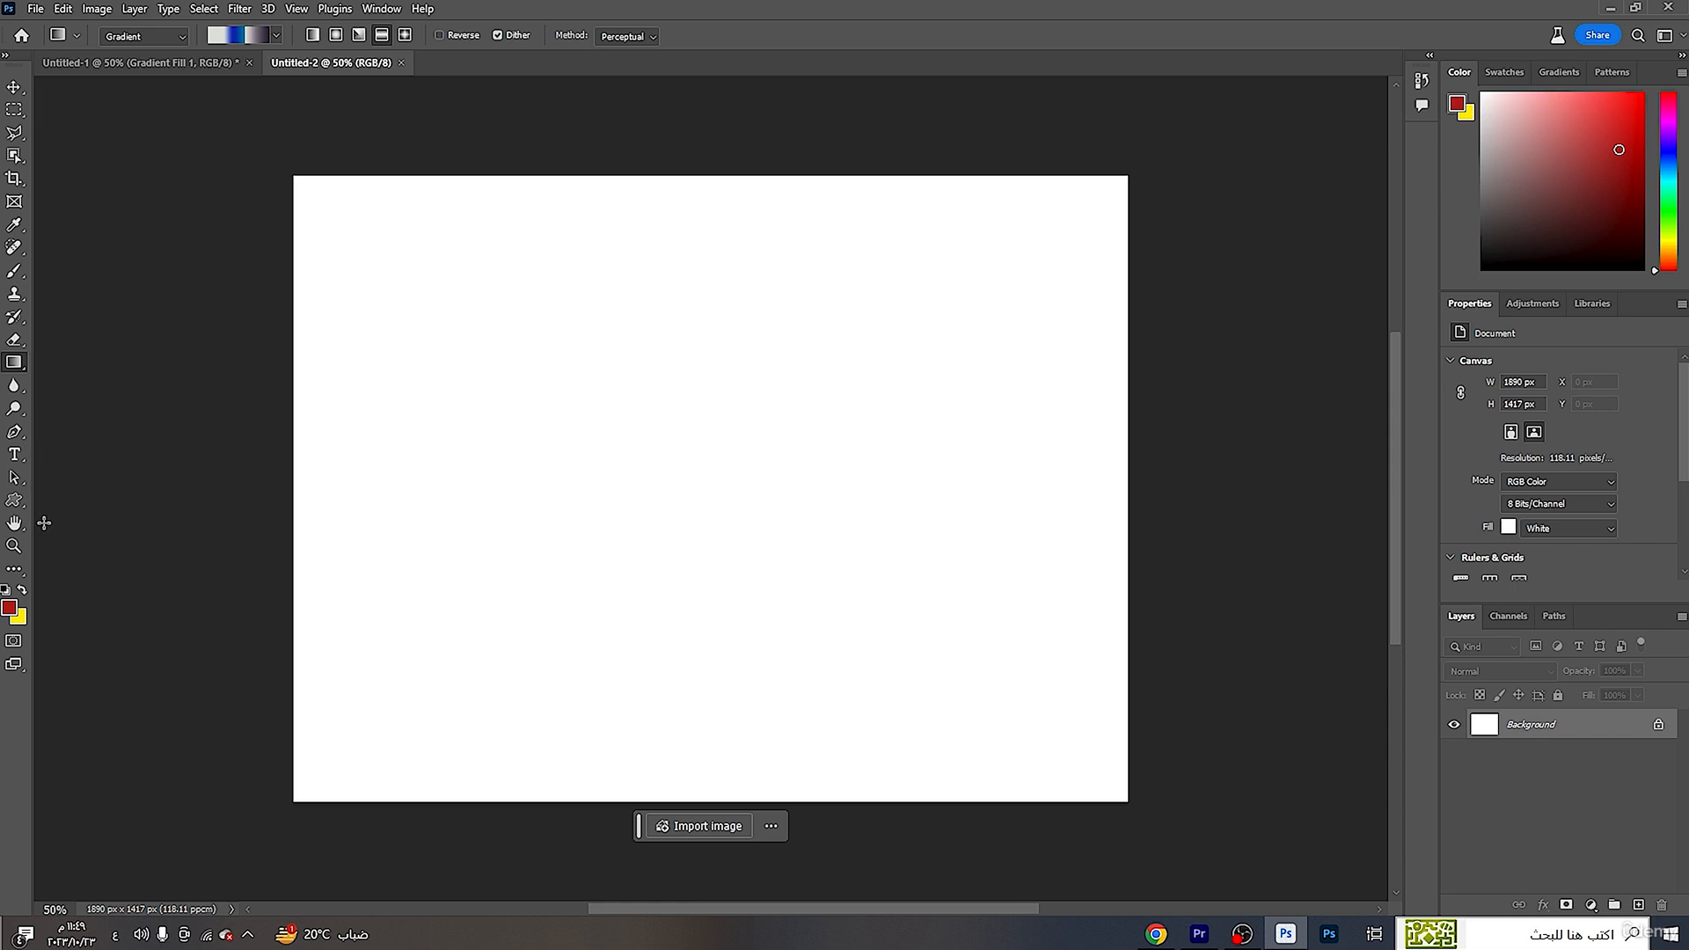
{"action": "left_click", "coordinate": [14, 500]}
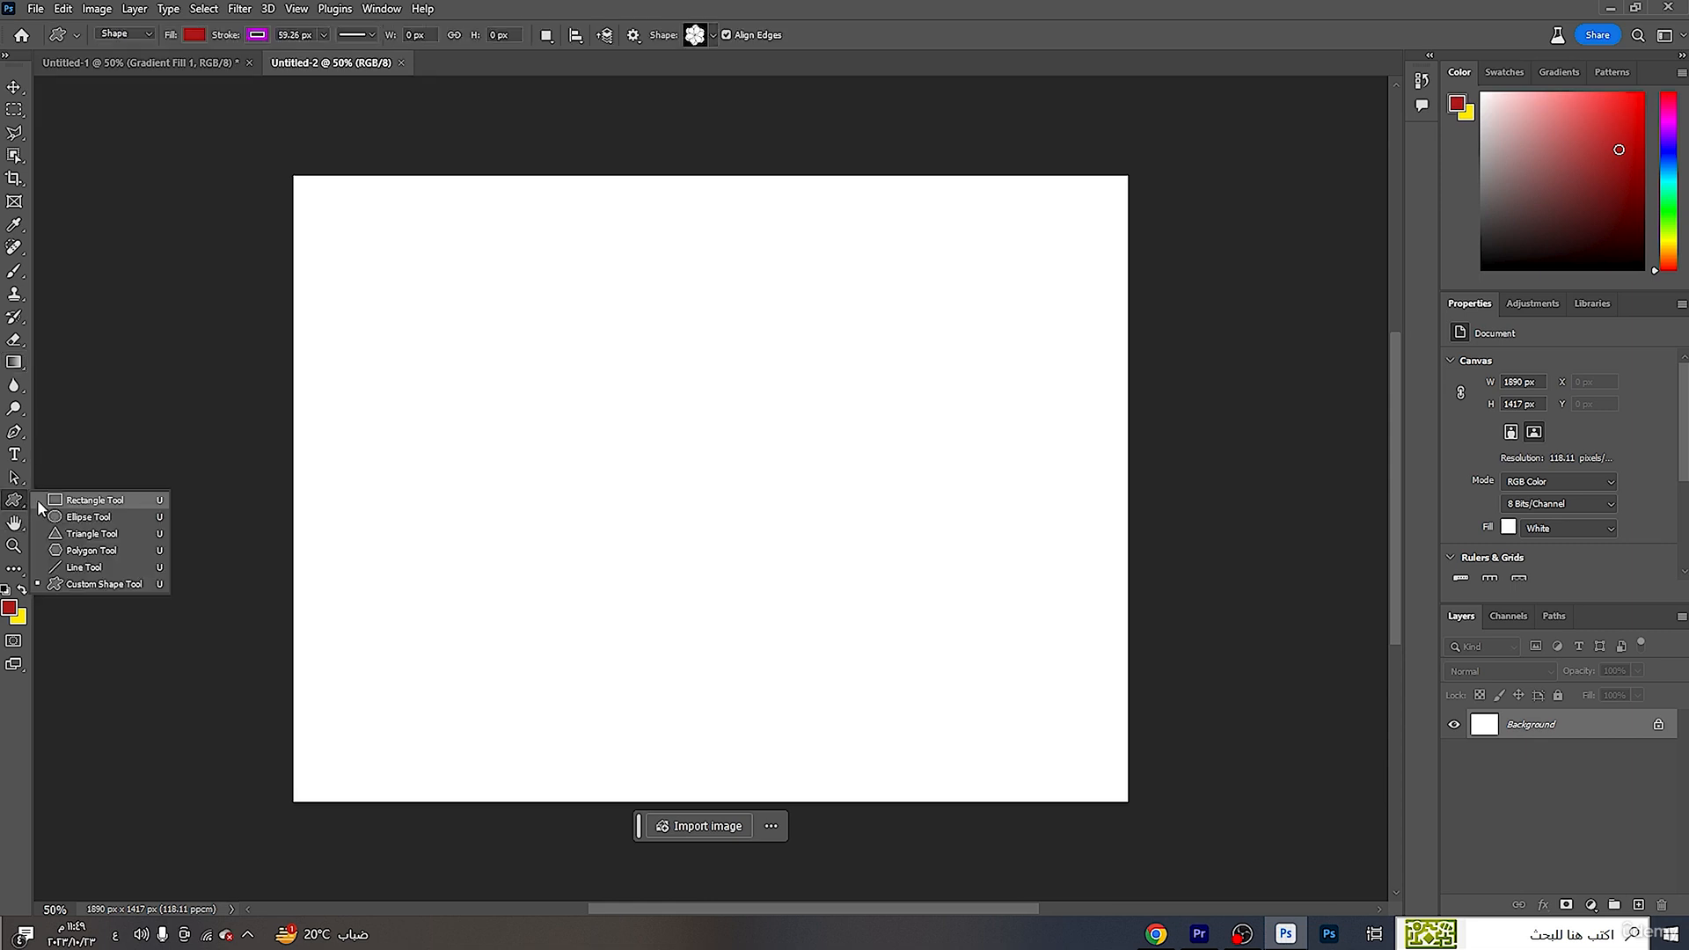
{"action": "left_click", "coordinate": [115, 499]}
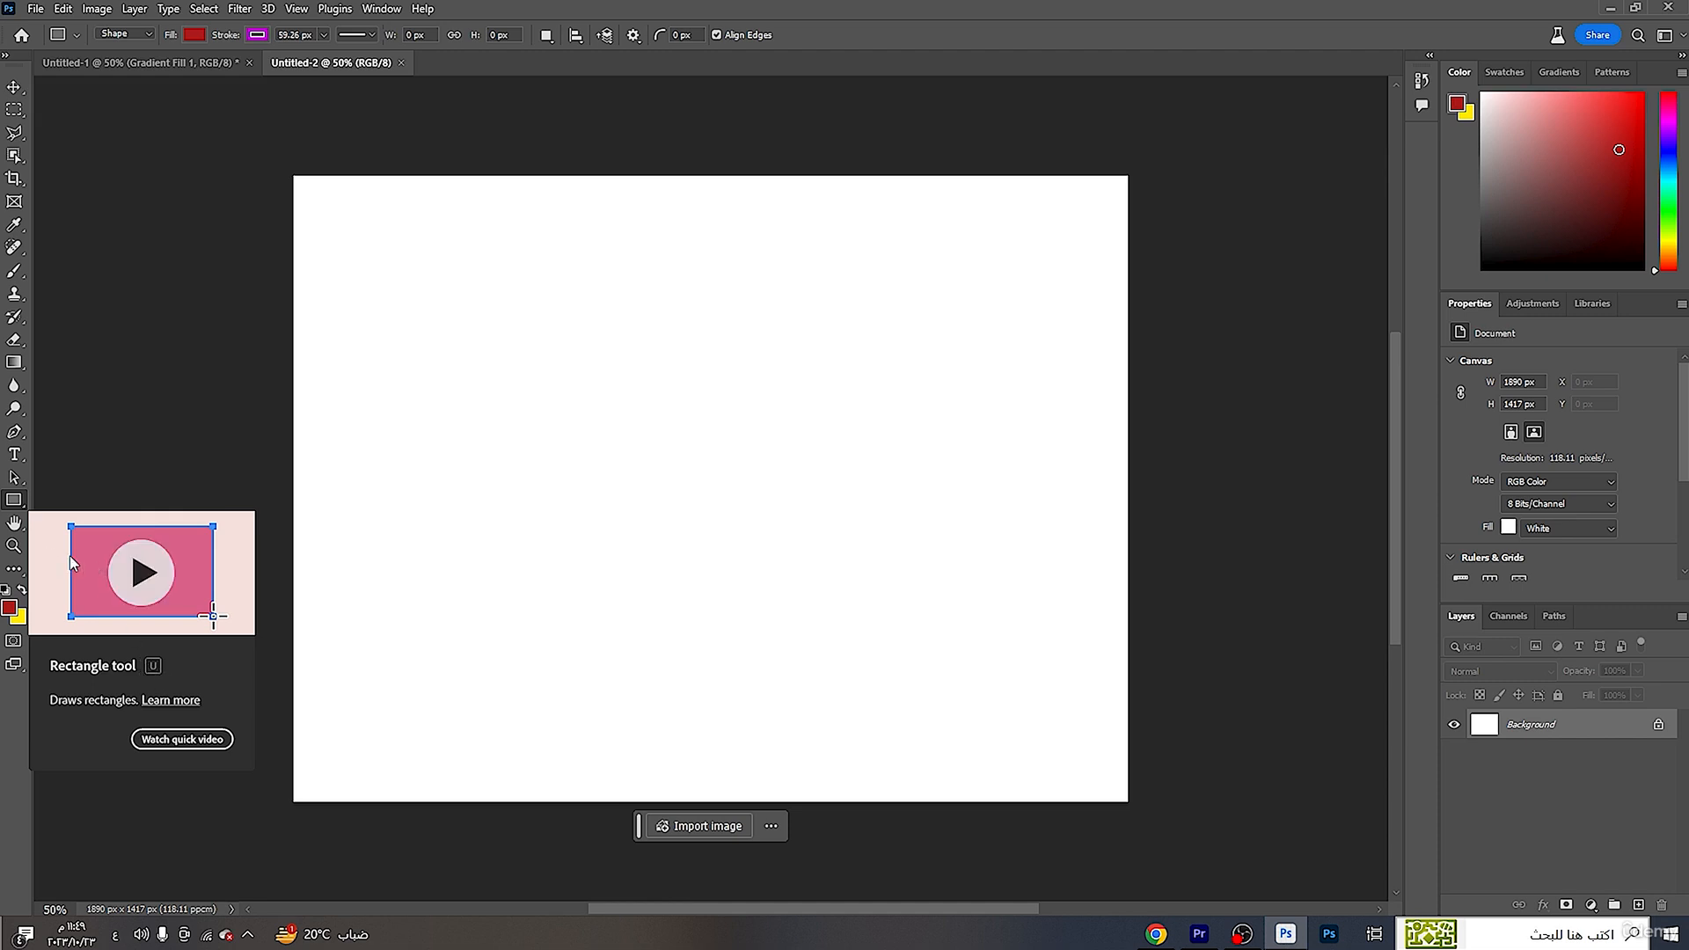
- Try a rectangle about 457 × 479 px in the upper-left part of the canvas and undo it
{"action": "mouse_move", "coordinate": [378, 229]}
{"action": "left_mouse_down"}
{"action": "mouse_move", "coordinate": [631, 361]}
{"action": "mouse_move", "coordinate": [398, 231]}
{"action": "mouse_move", "coordinate": [424, 335]}
{"action": "mouse_move", "coordinate": [426, 271]}
{"action": "mouse_move", "coordinate": [419, 256]}
{"action": "mouse_move", "coordinate": [411, 421]}
{"action": "mouse_move", "coordinate": [860, 476]}
{"action": "mouse_move", "coordinate": [851, 253]}
{"action": "mouse_move", "coordinate": [889, 177]}
{"action": "mouse_move", "coordinate": [291, 212]}
{"action": "mouse_move", "coordinate": [347, 464]}
{"action": "mouse_move", "coordinate": [539, 328]}
{"action": "mouse_move", "coordinate": [527, 212]}
{"action": "mouse_move", "coordinate": [442, 207]}
{"action": "mouse_move", "coordinate": [393, 174]}
{"action": "mouse_move", "coordinate": [381, 369]}
{"action": "mouse_move", "coordinate": [512, 303]}
{"action": "mouse_move", "coordinate": [396, 231]}
{"action": "mouse_move", "coordinate": [545, 284]}
{"action": "mouse_move", "coordinate": [585, 330]}
{"action": "mouse_move", "coordinate": [442, 265]}
{"action": "mouse_move", "coordinate": [663, 396]}
{"action": "mouse_move", "coordinate": [1046, 577]}
{"action": "mouse_move", "coordinate": [862, 509]}
{"action": "mouse_move", "coordinate": [712, 818]}
{"action": "mouse_move", "coordinate": [537, 756]}
{"action": "mouse_move", "coordinate": [581, 440]}
{"action": "left_mouse_up"}
{"action": "left_click", "coordinate": [668, 335]}
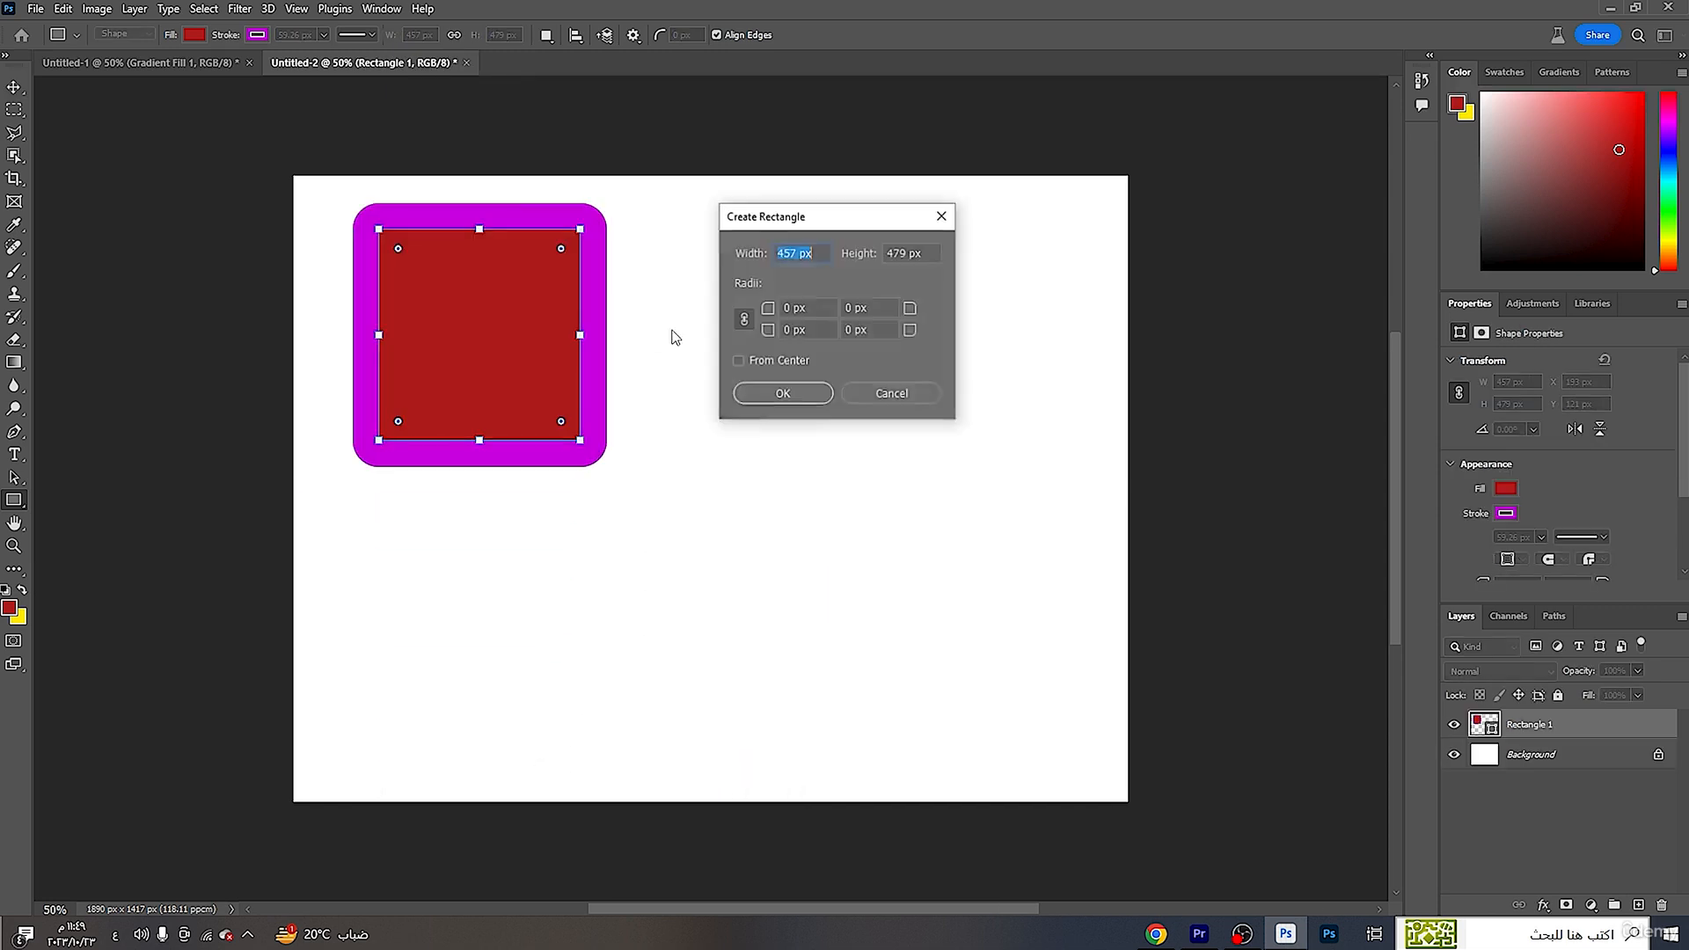
{"action": "left_click", "coordinate": [942, 217]}
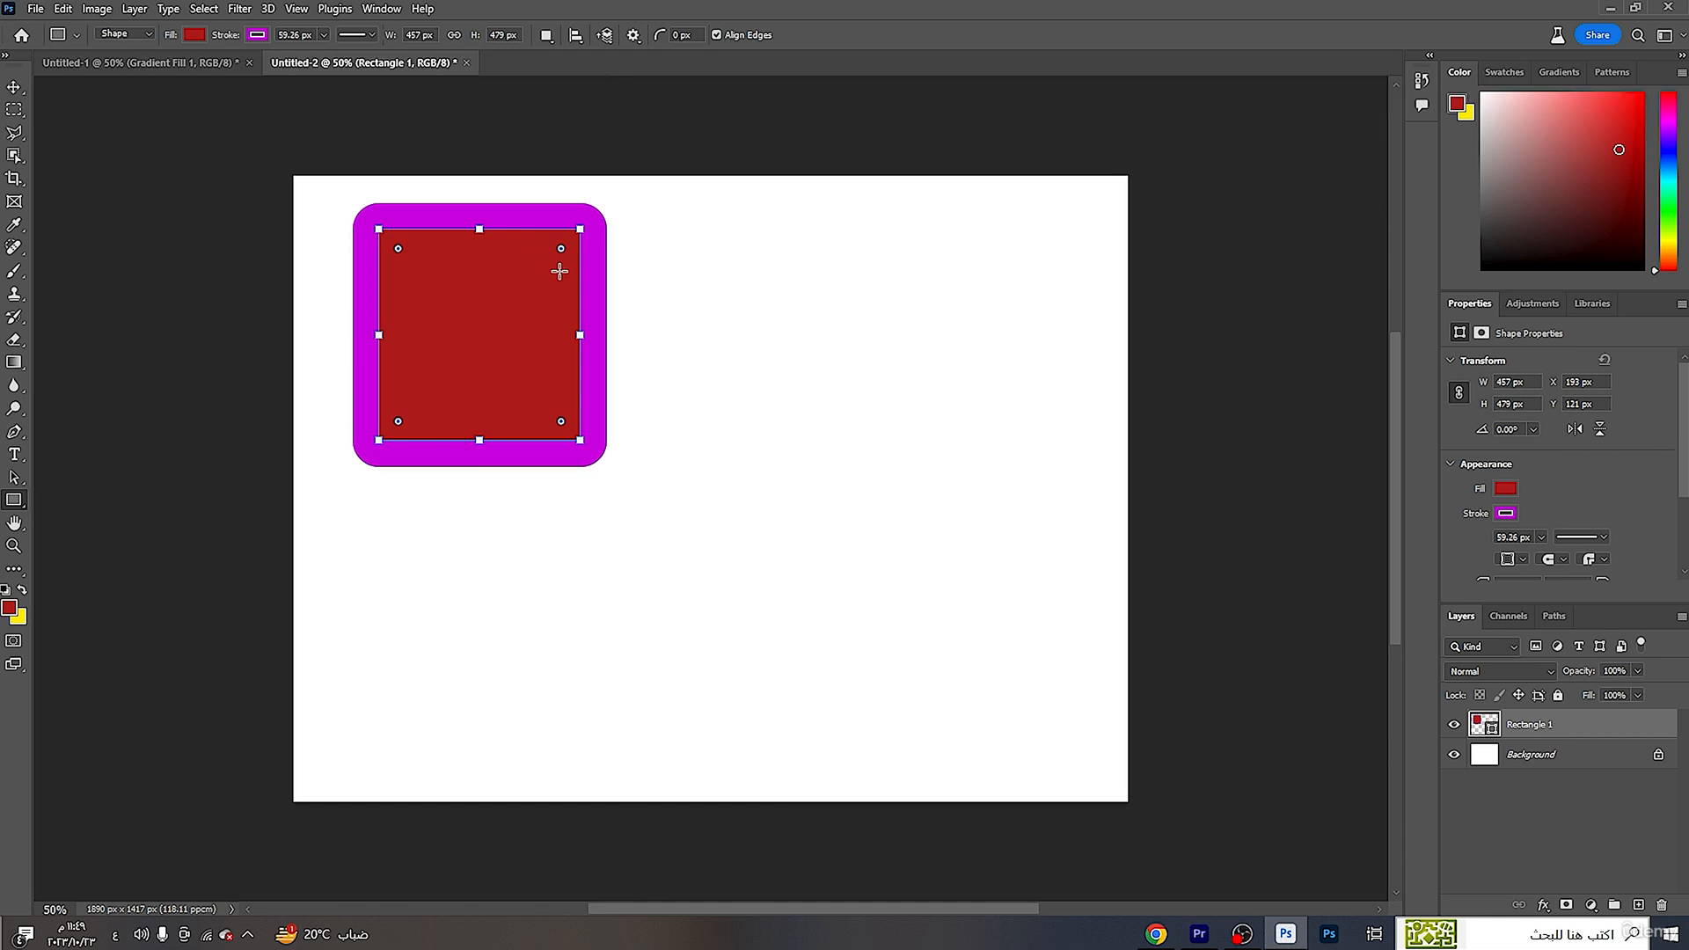
{"action": "key", "text": "ctrl+z"}
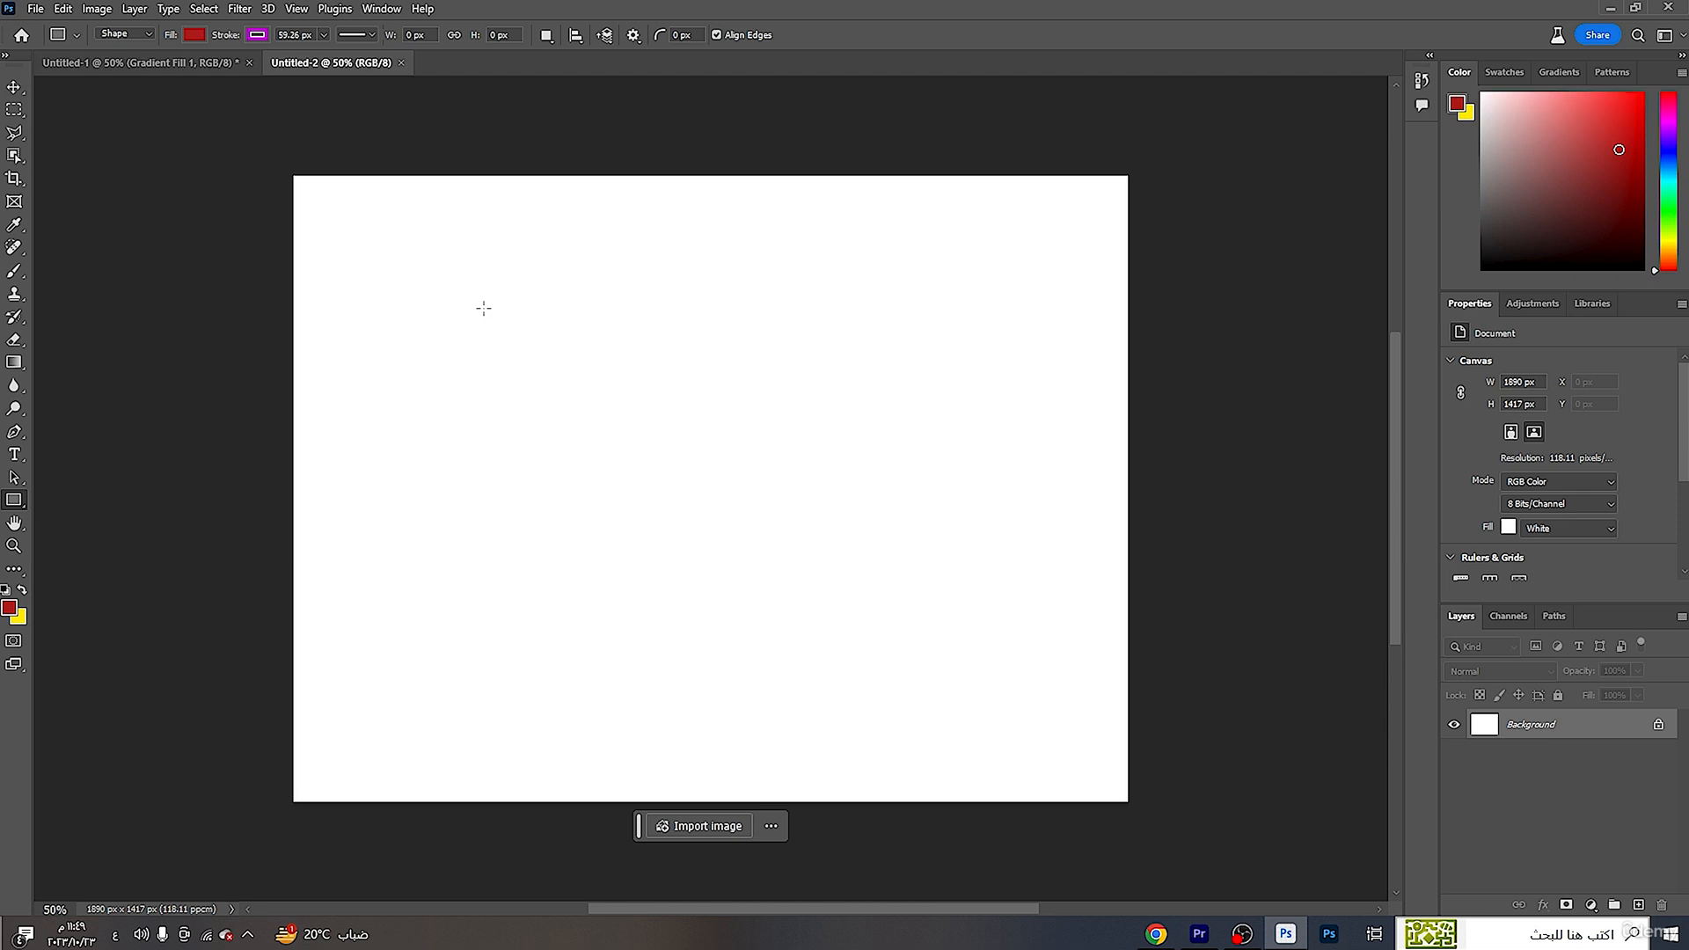
- Draw a square about 246 × 246 px in the upper-left part of the canvas
{"action": "left_click_drag", "start_coordinate": [484, 308], "coordinate": [522, 222]}
{"action": "left_click_drag", "start_coordinate": [512, 418], "coordinate": [692, 417]}
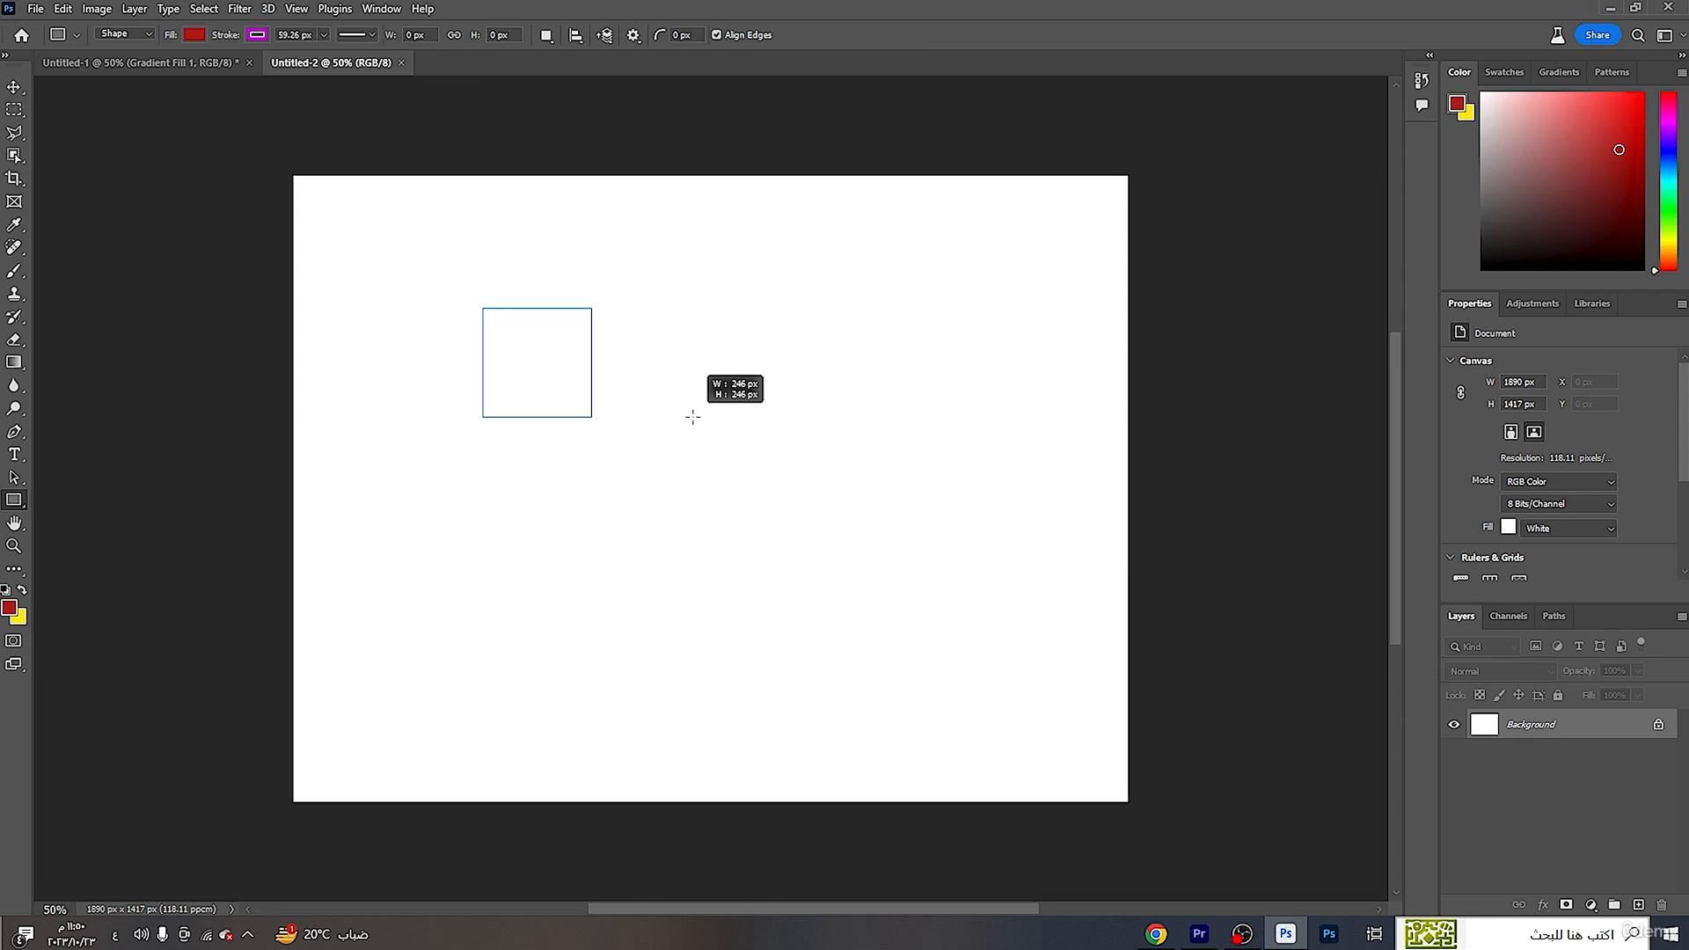
{"action": "left_click_drag", "start_coordinate": [692, 417], "coordinate": [692, 417]}
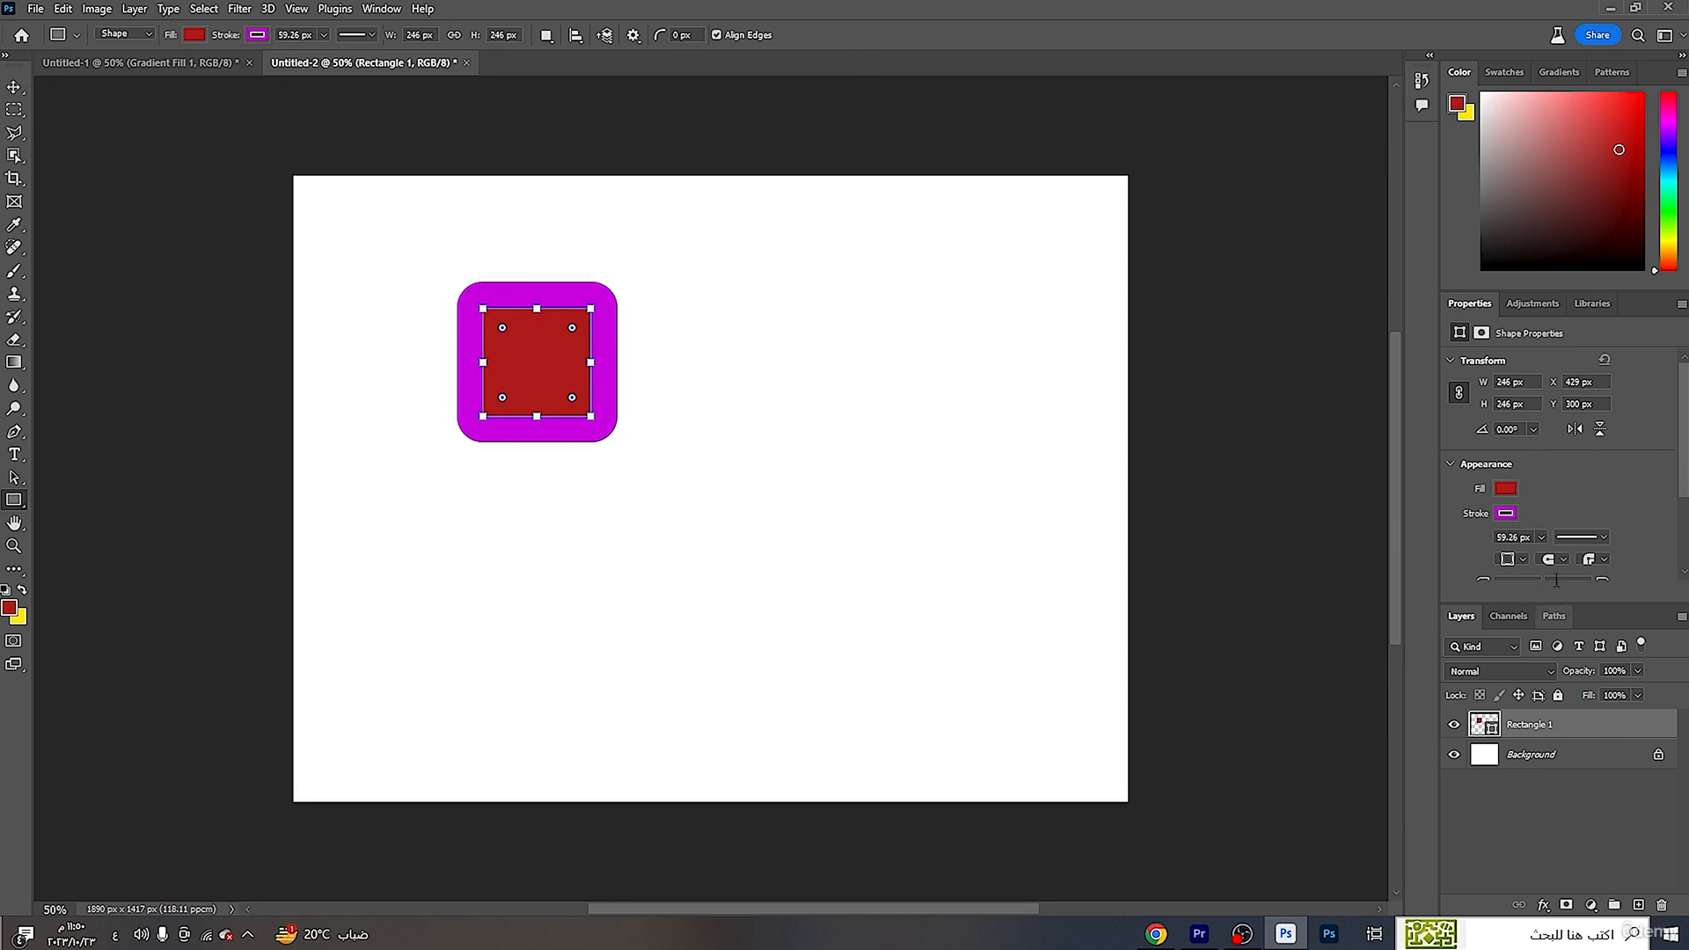
- Try a blue fill on the square and settle on yellow from the recently used colours
{"action": "left_click", "coordinate": [1505, 489]}
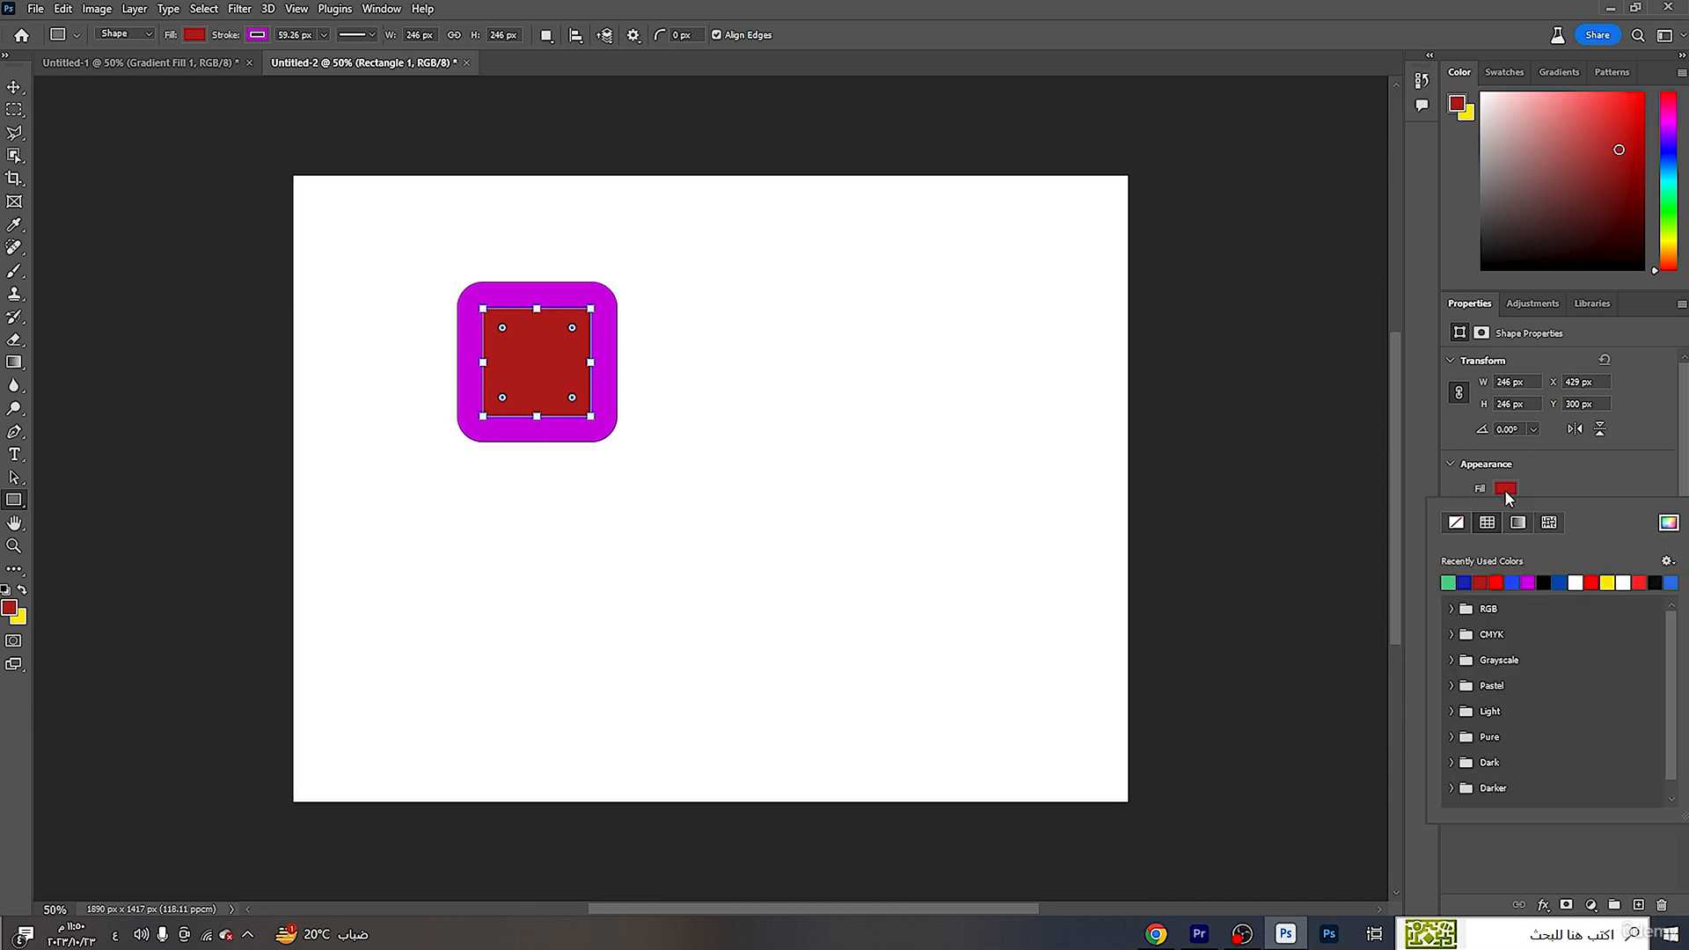
{"action": "left_click", "coordinate": [1464, 583]}
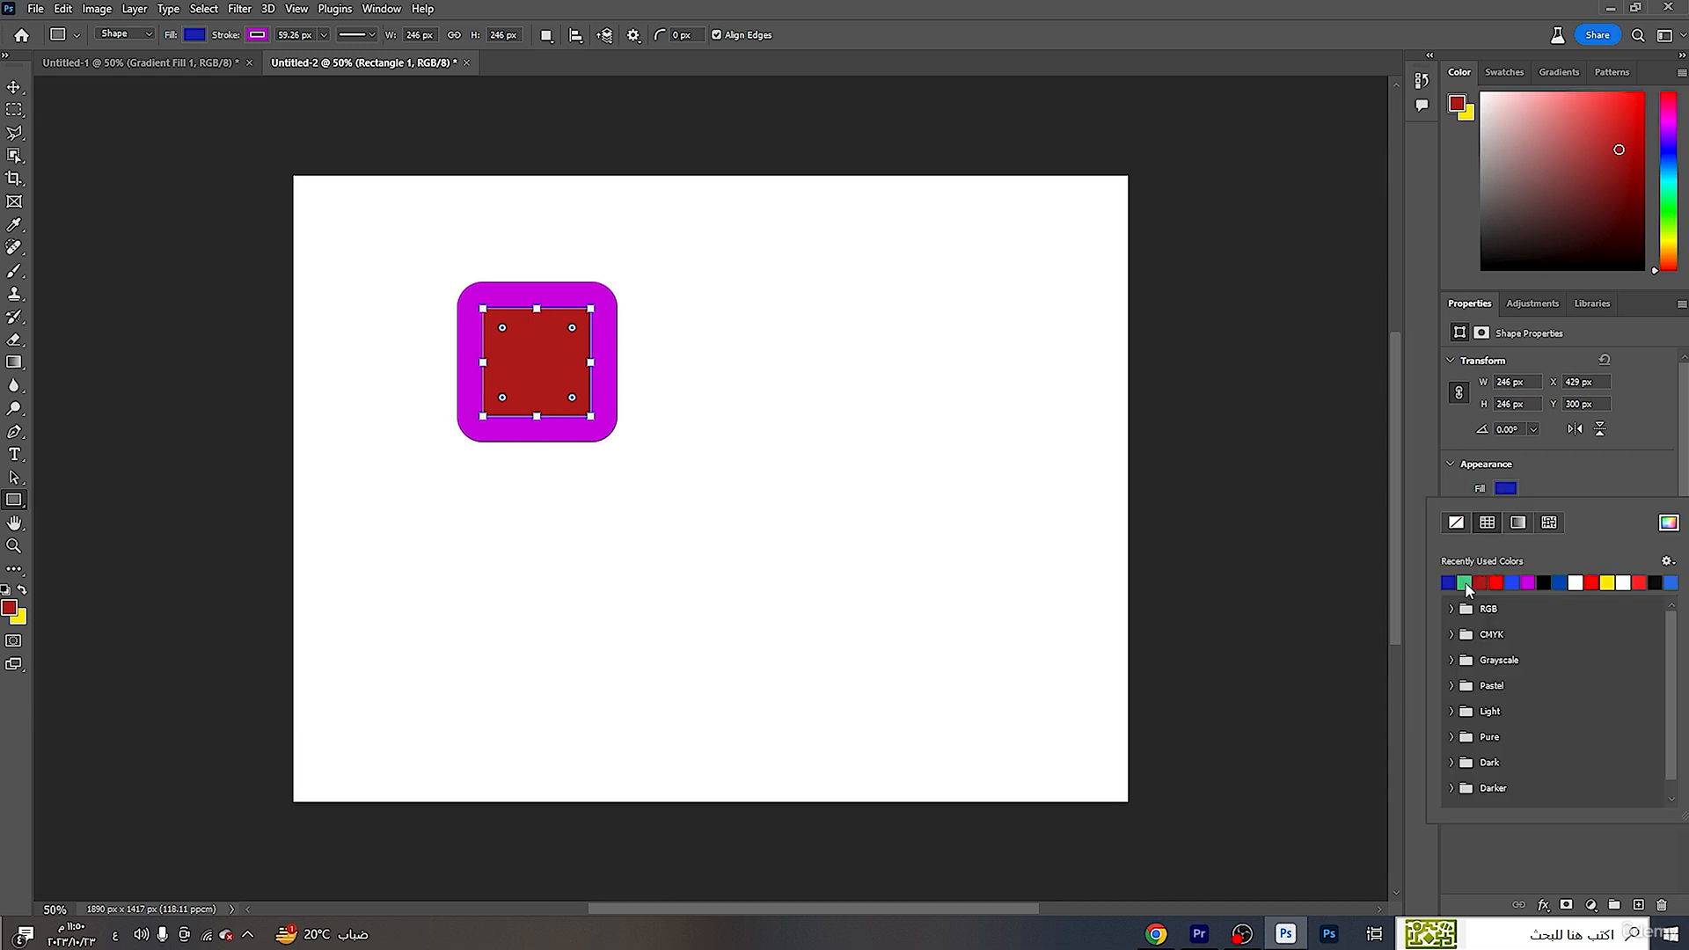
{"action": "left_click", "coordinate": [1607, 583]}
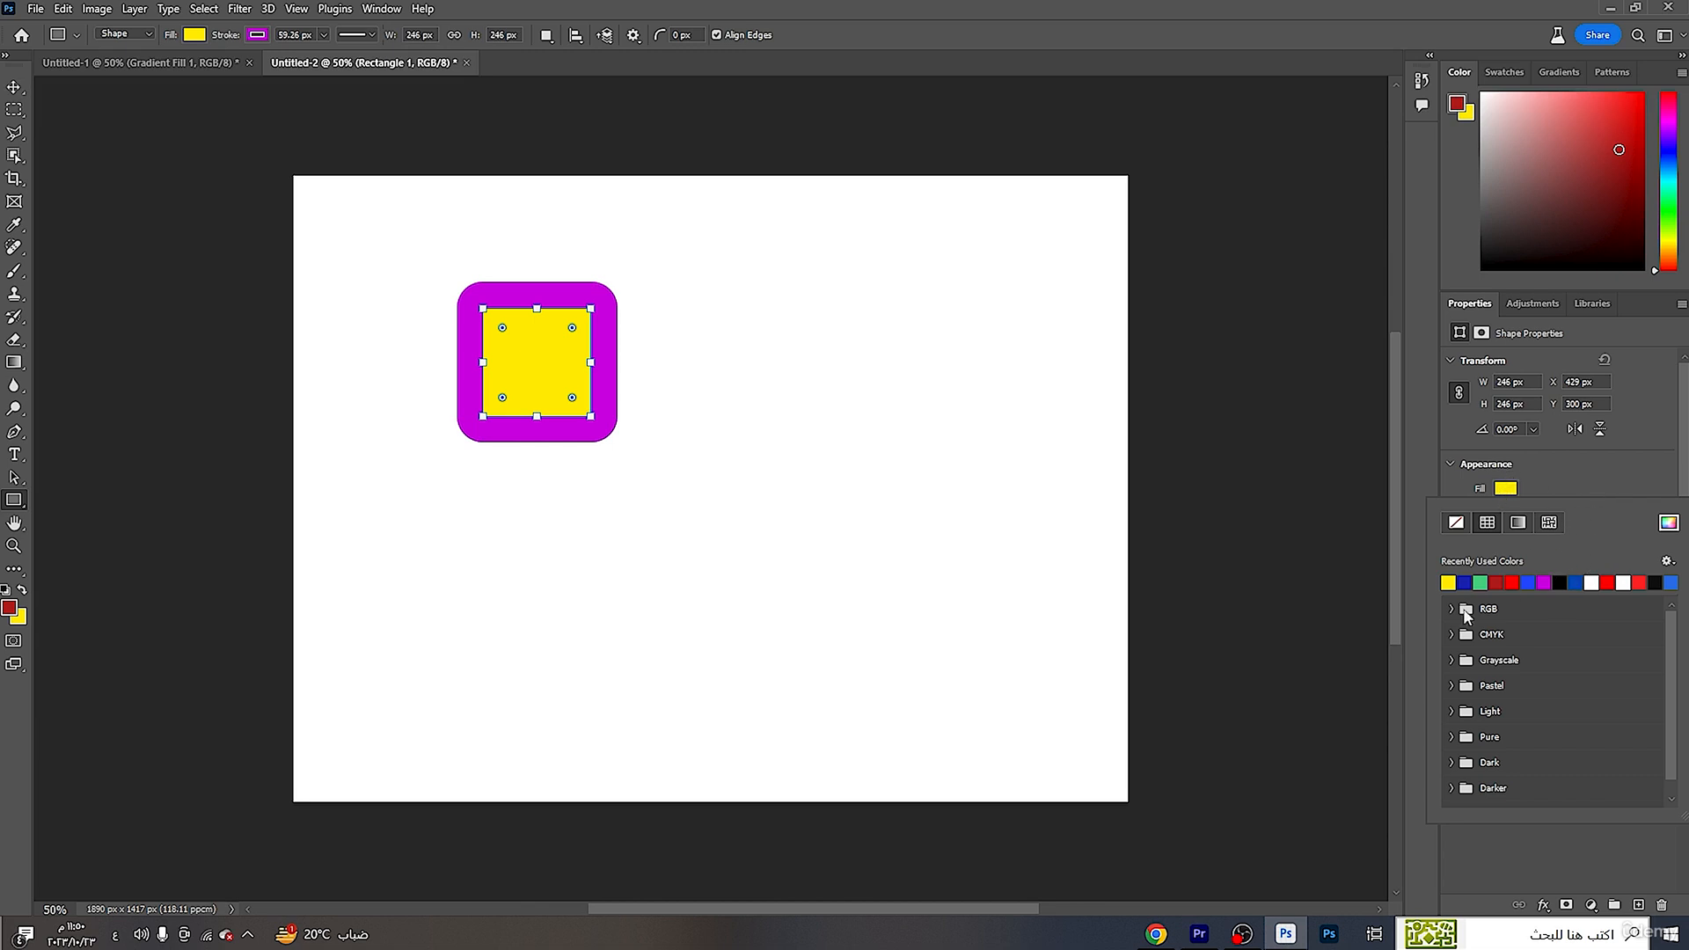
- Try a green stroke on the square and settle on dark blue from the recently used colours
{"action": "scroll", "coordinate": [1504, 492], "scroll_direction": "down", "scroll_amount": 1}
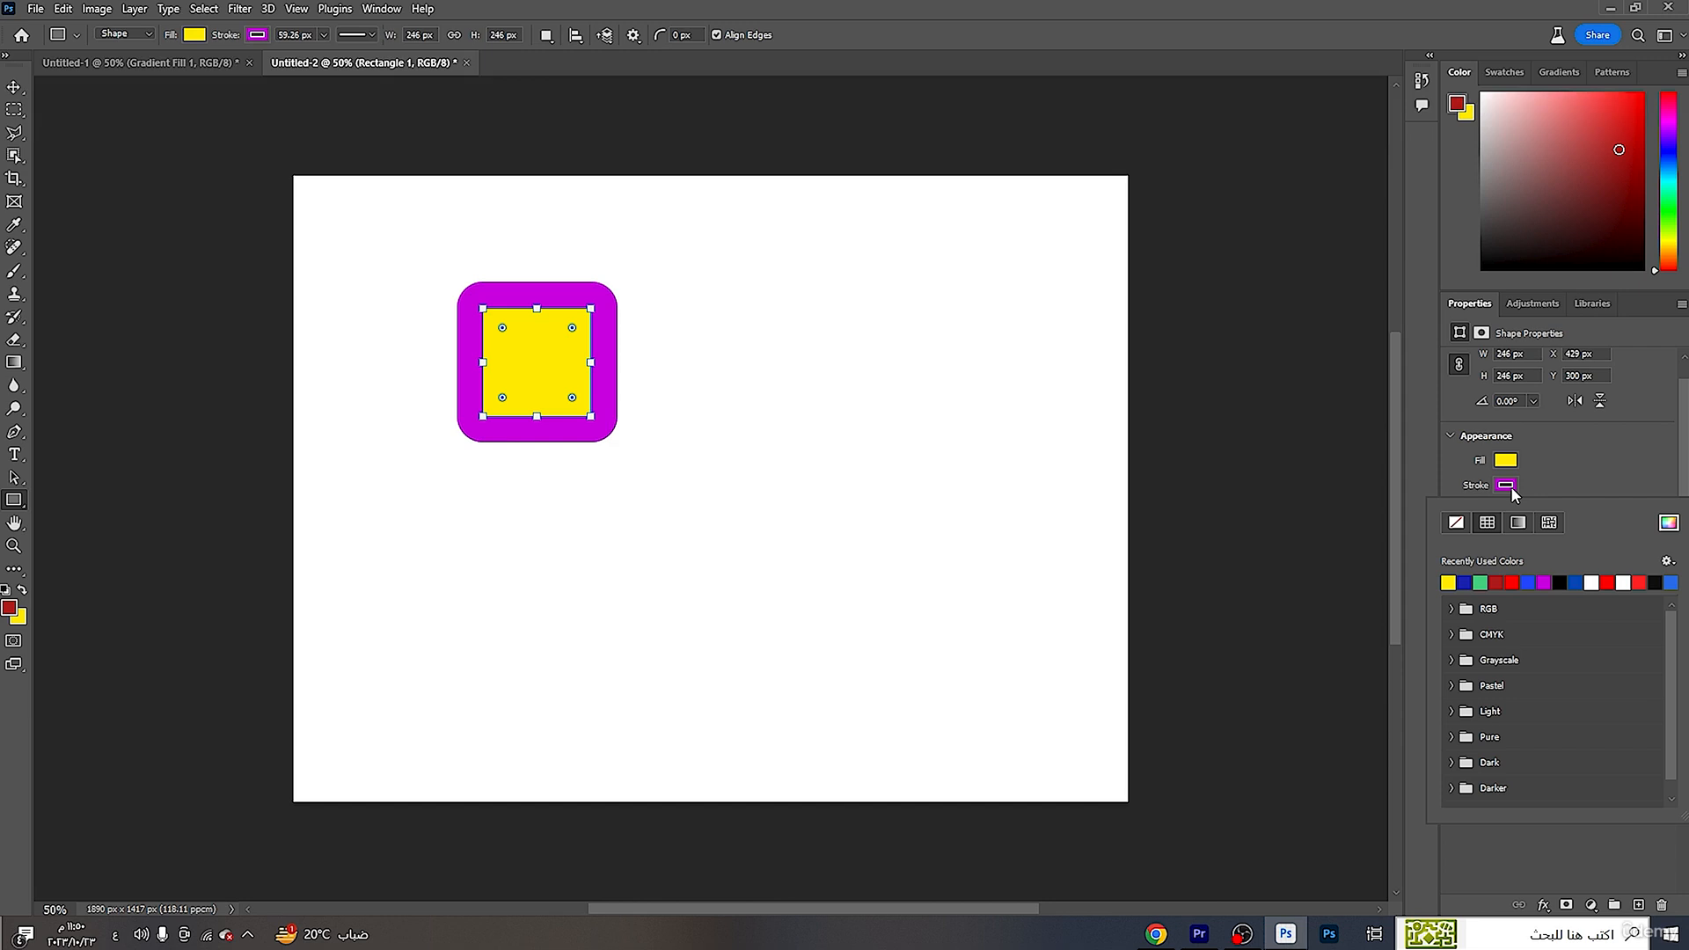
{"action": "left_click", "coordinate": [1507, 487]}
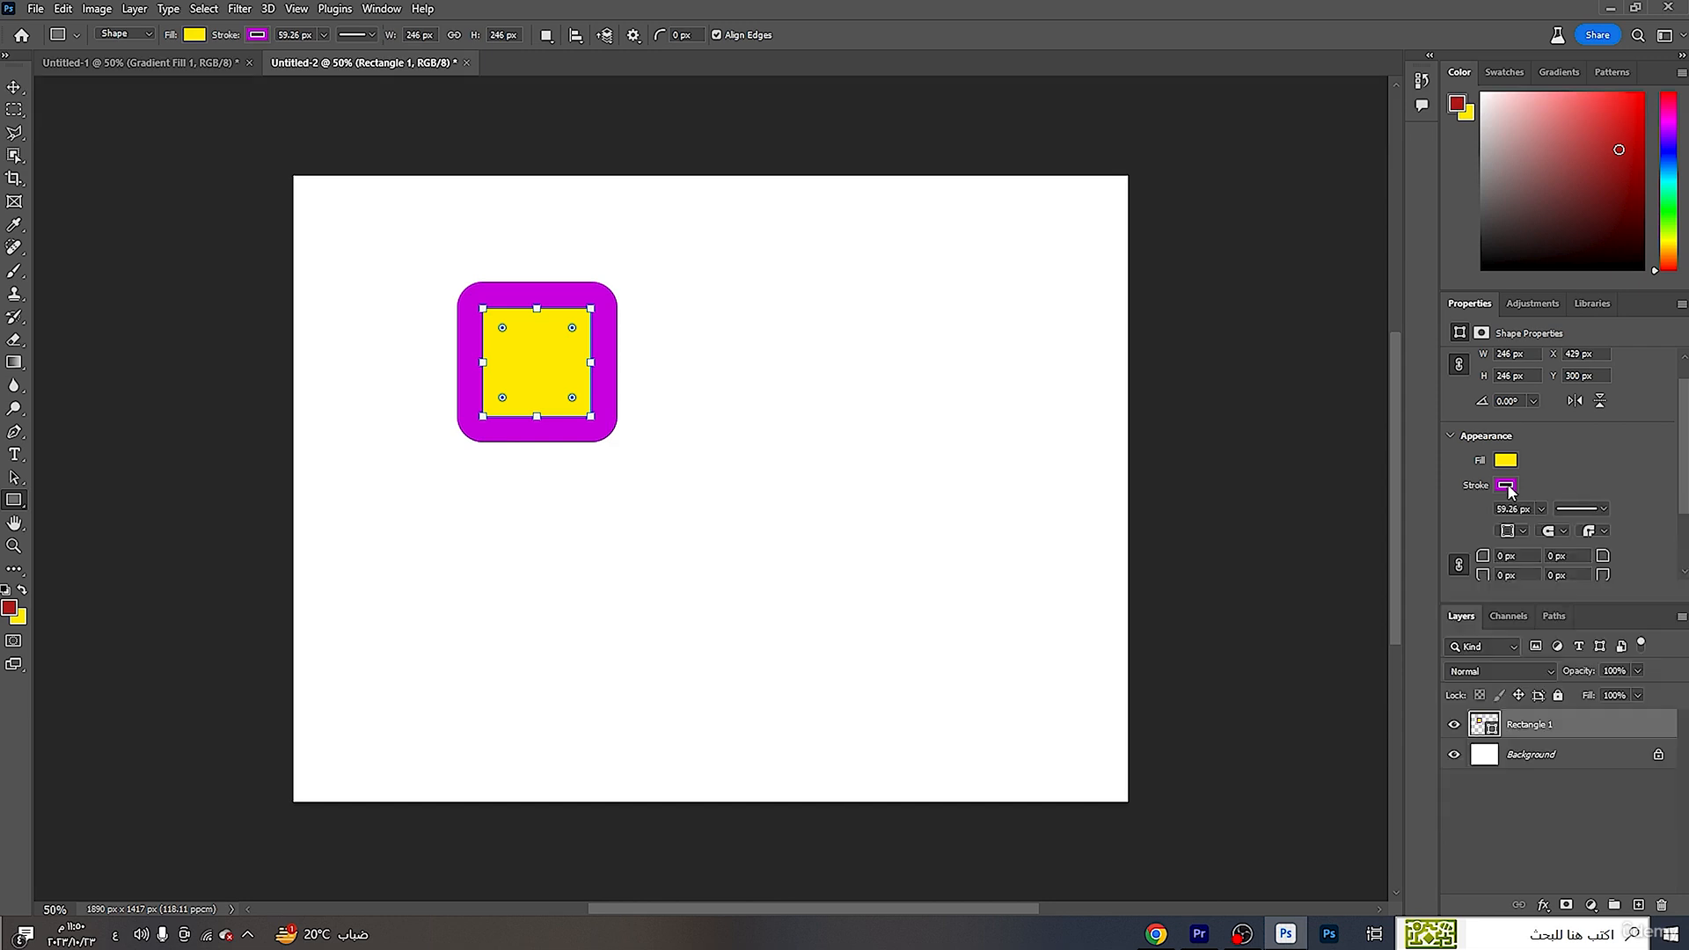
{"action": "left_click", "coordinate": [1506, 487]}
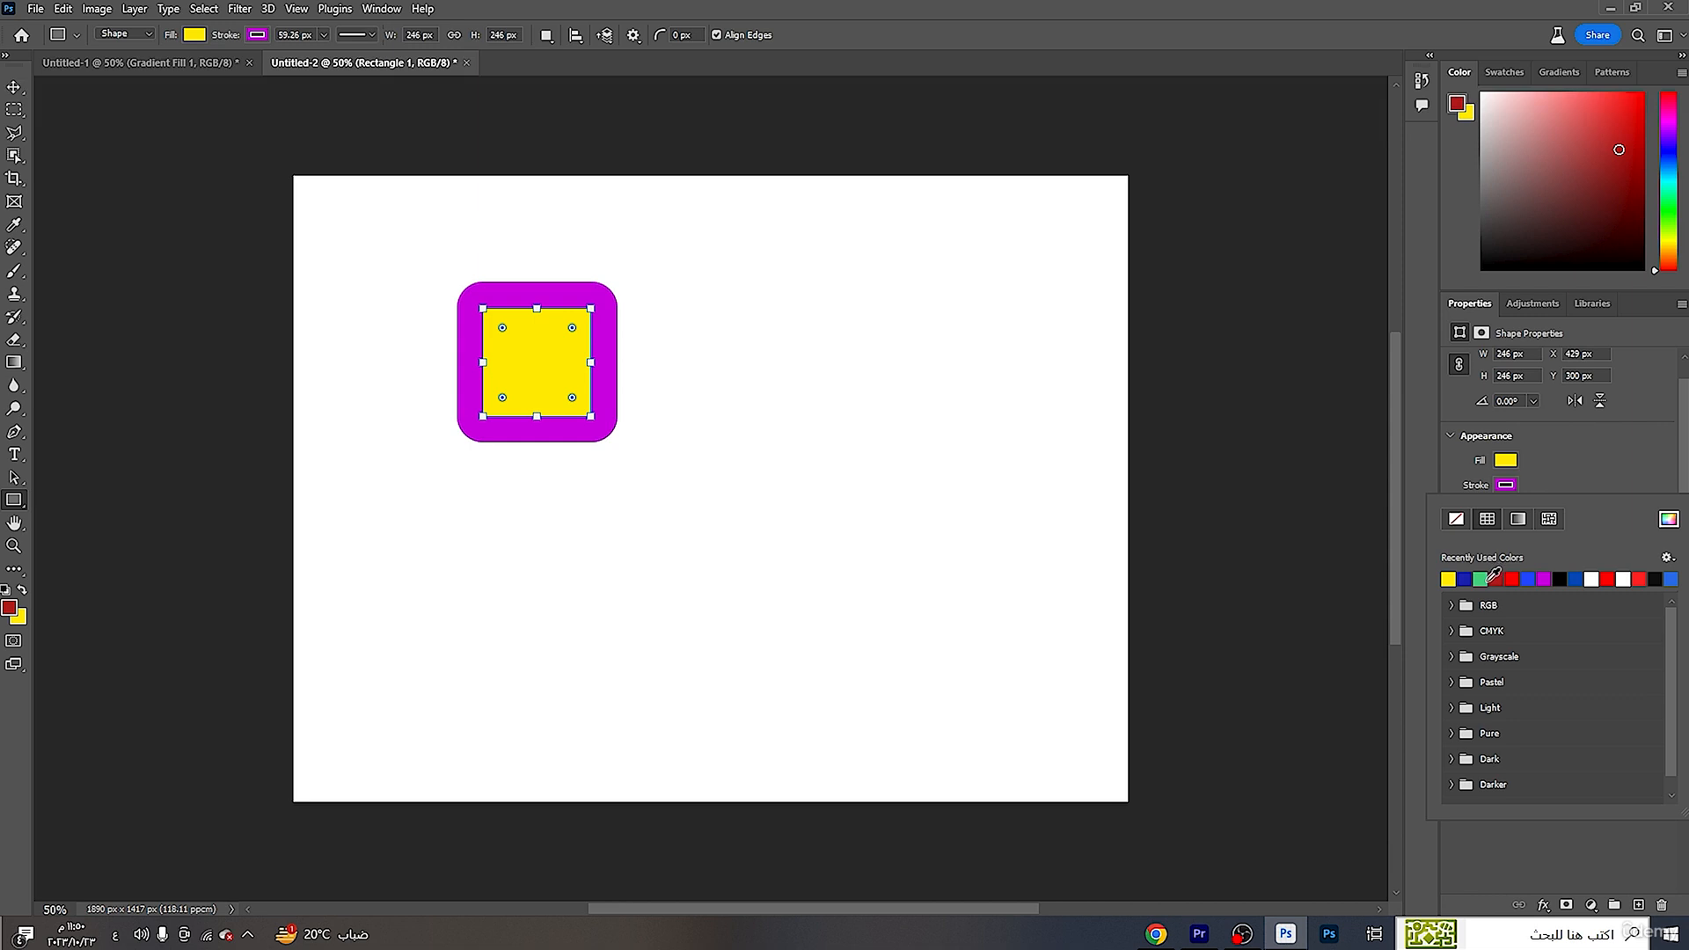
{"action": "left_click", "coordinate": [1484, 578]}
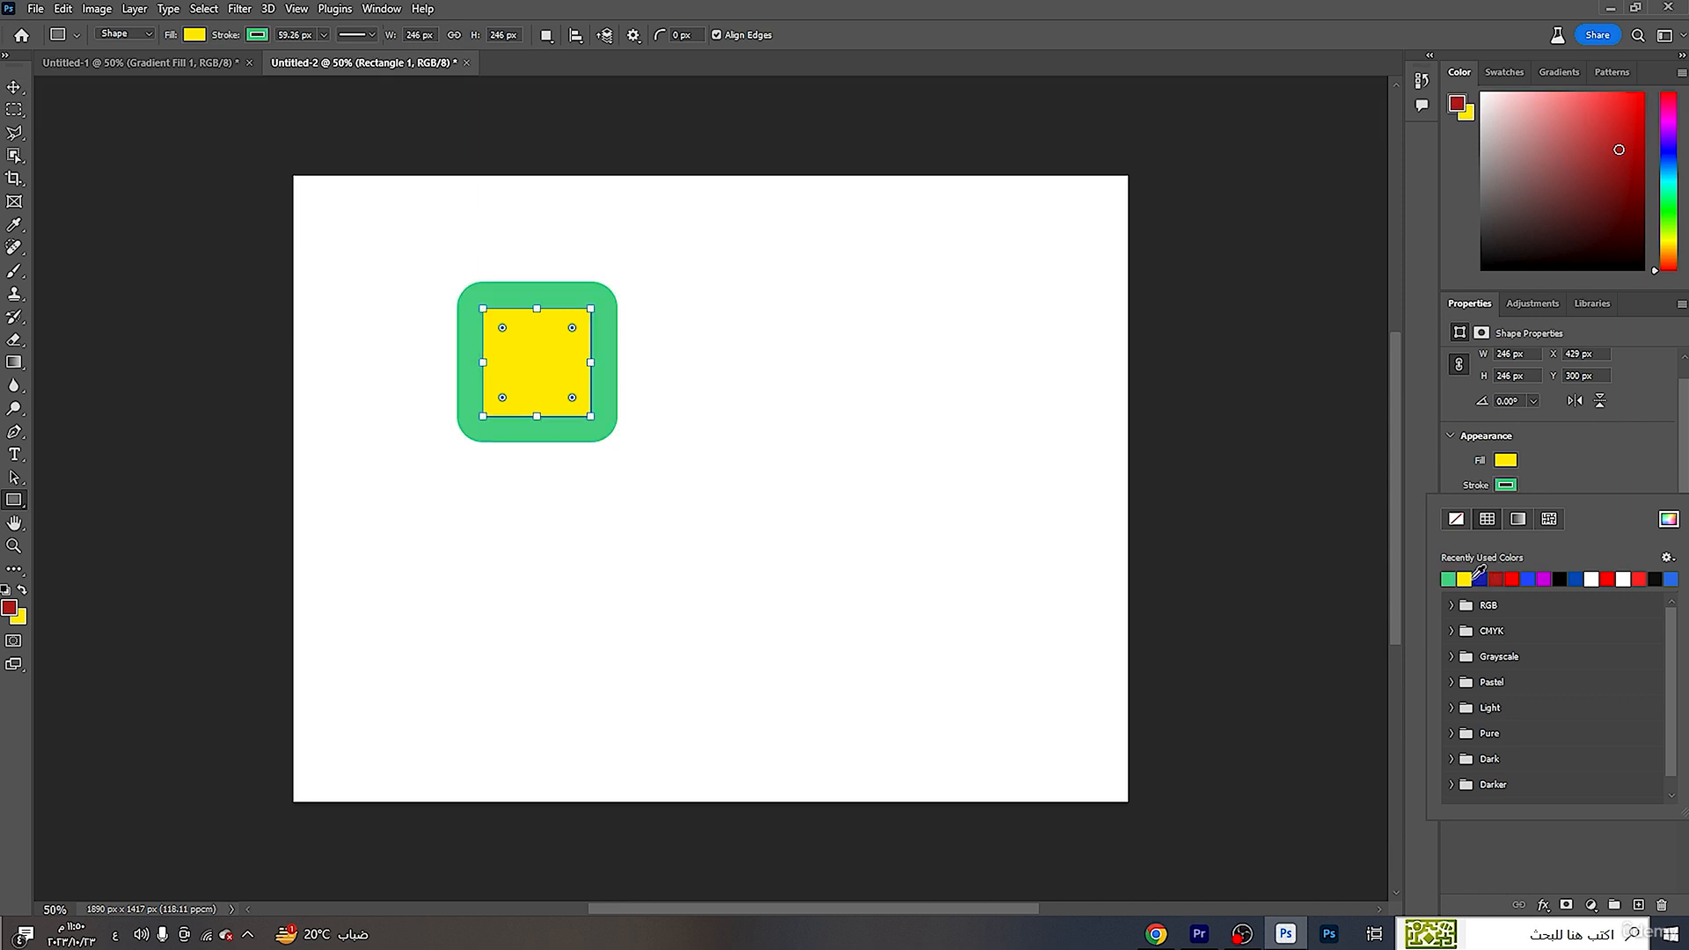
{"action": "left_click", "coordinate": [1577, 578]}
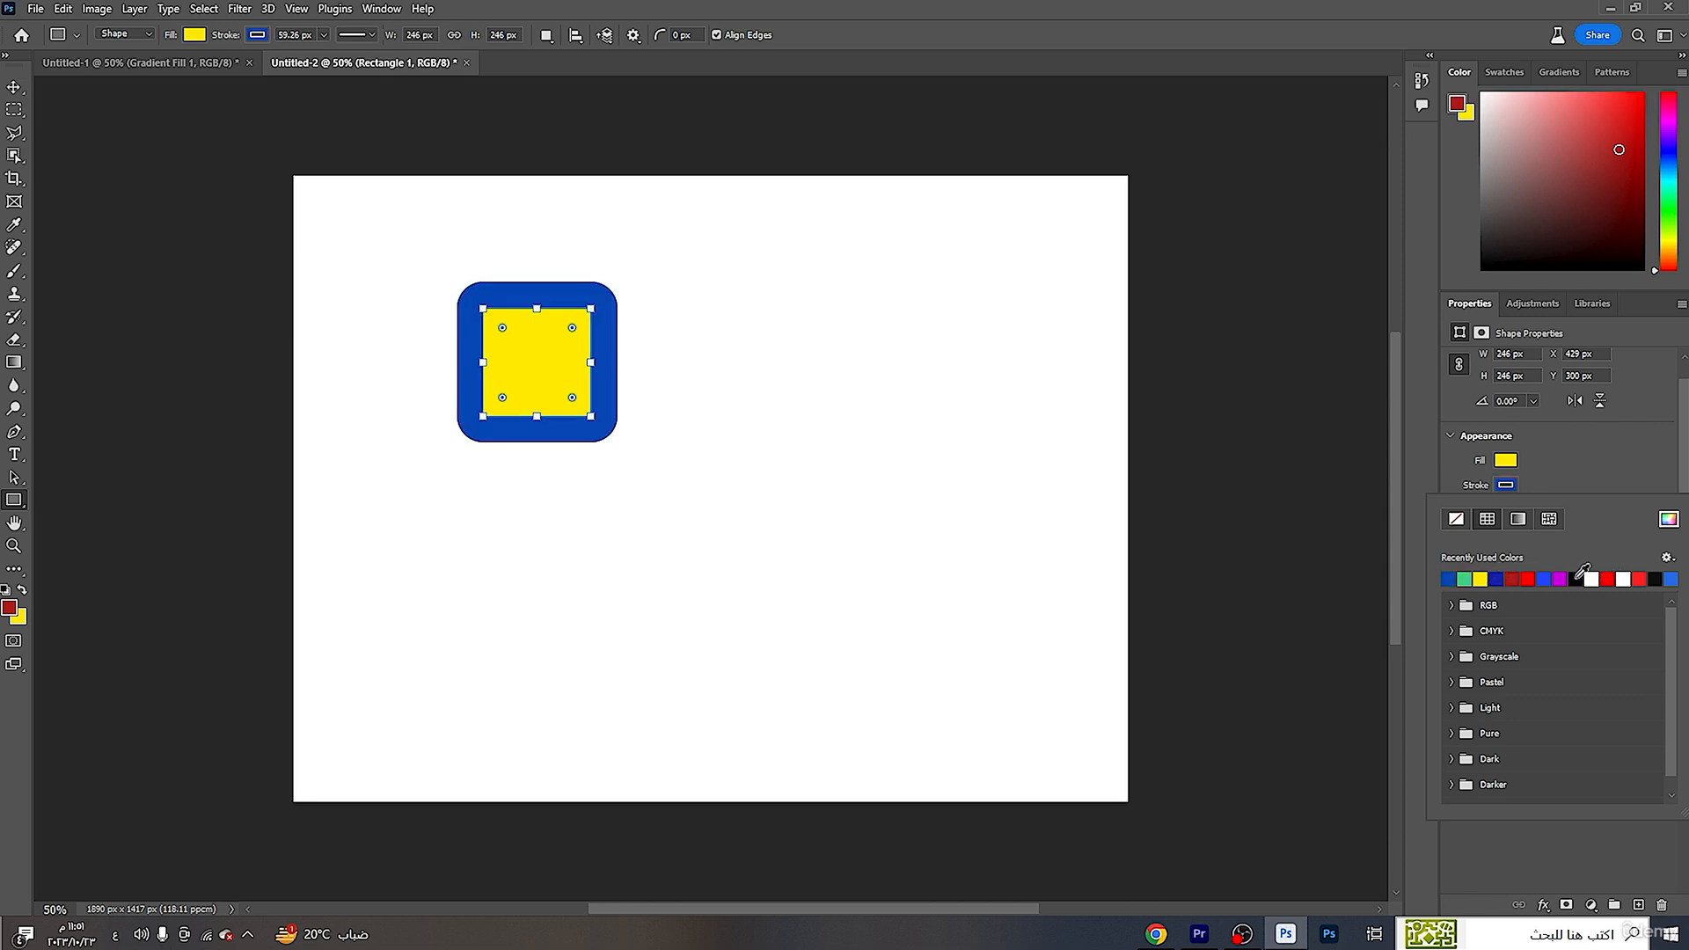
- Try stroke widths of 0 and 0.66 px on the square and set the width to 15.60 px
{"action": "scroll", "coordinate": [1557, 466], "scroll_direction": "down", "scroll_amount": 2}
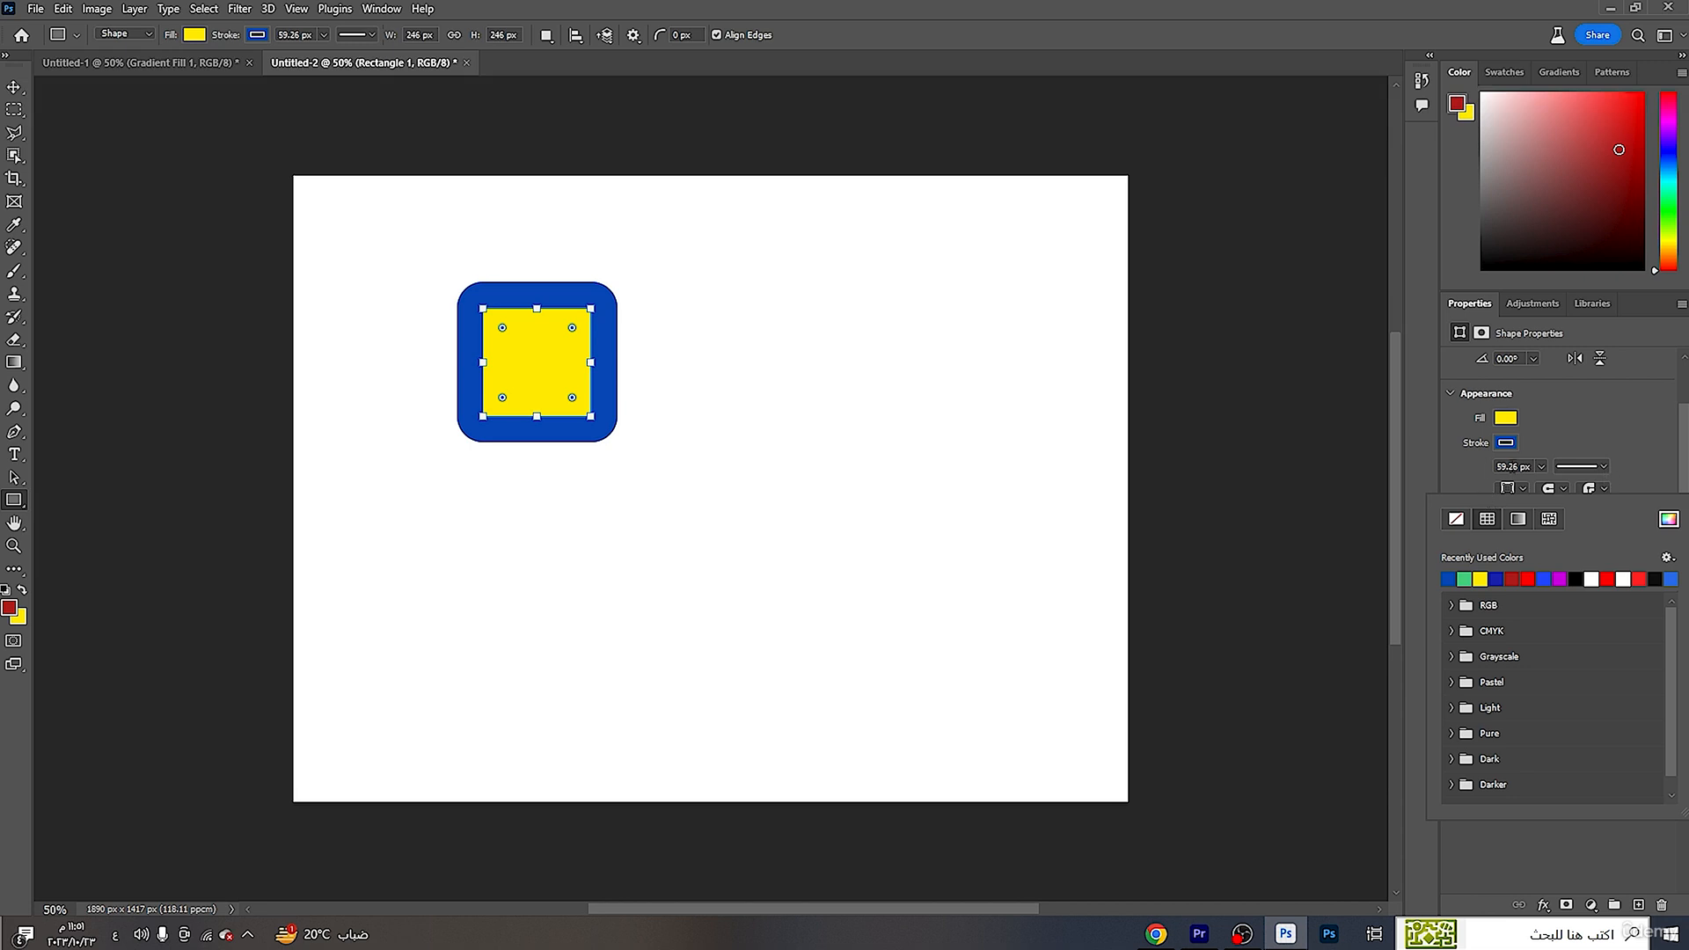
{"action": "scroll", "coordinate": [1548, 475], "scroll_direction": "down", "scroll_amount": 1}
{"action": "left_click", "coordinate": [1539, 453]}
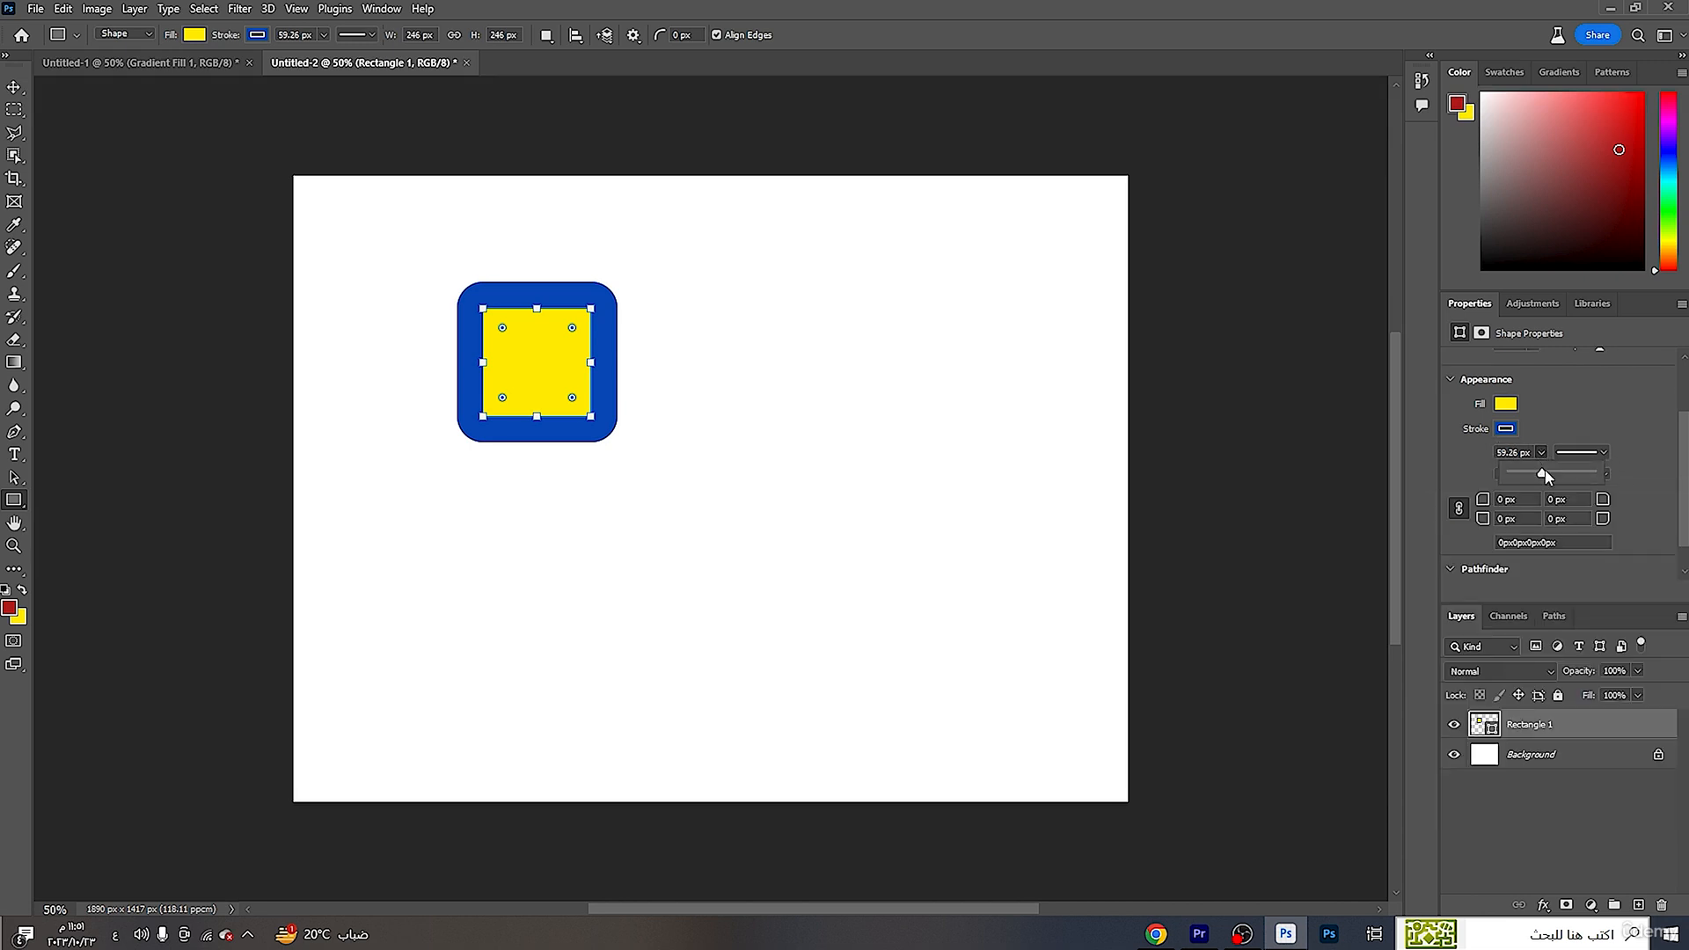
{"action": "left_click_drag", "start_coordinate": [1539, 473], "coordinate": [1511, 477]}
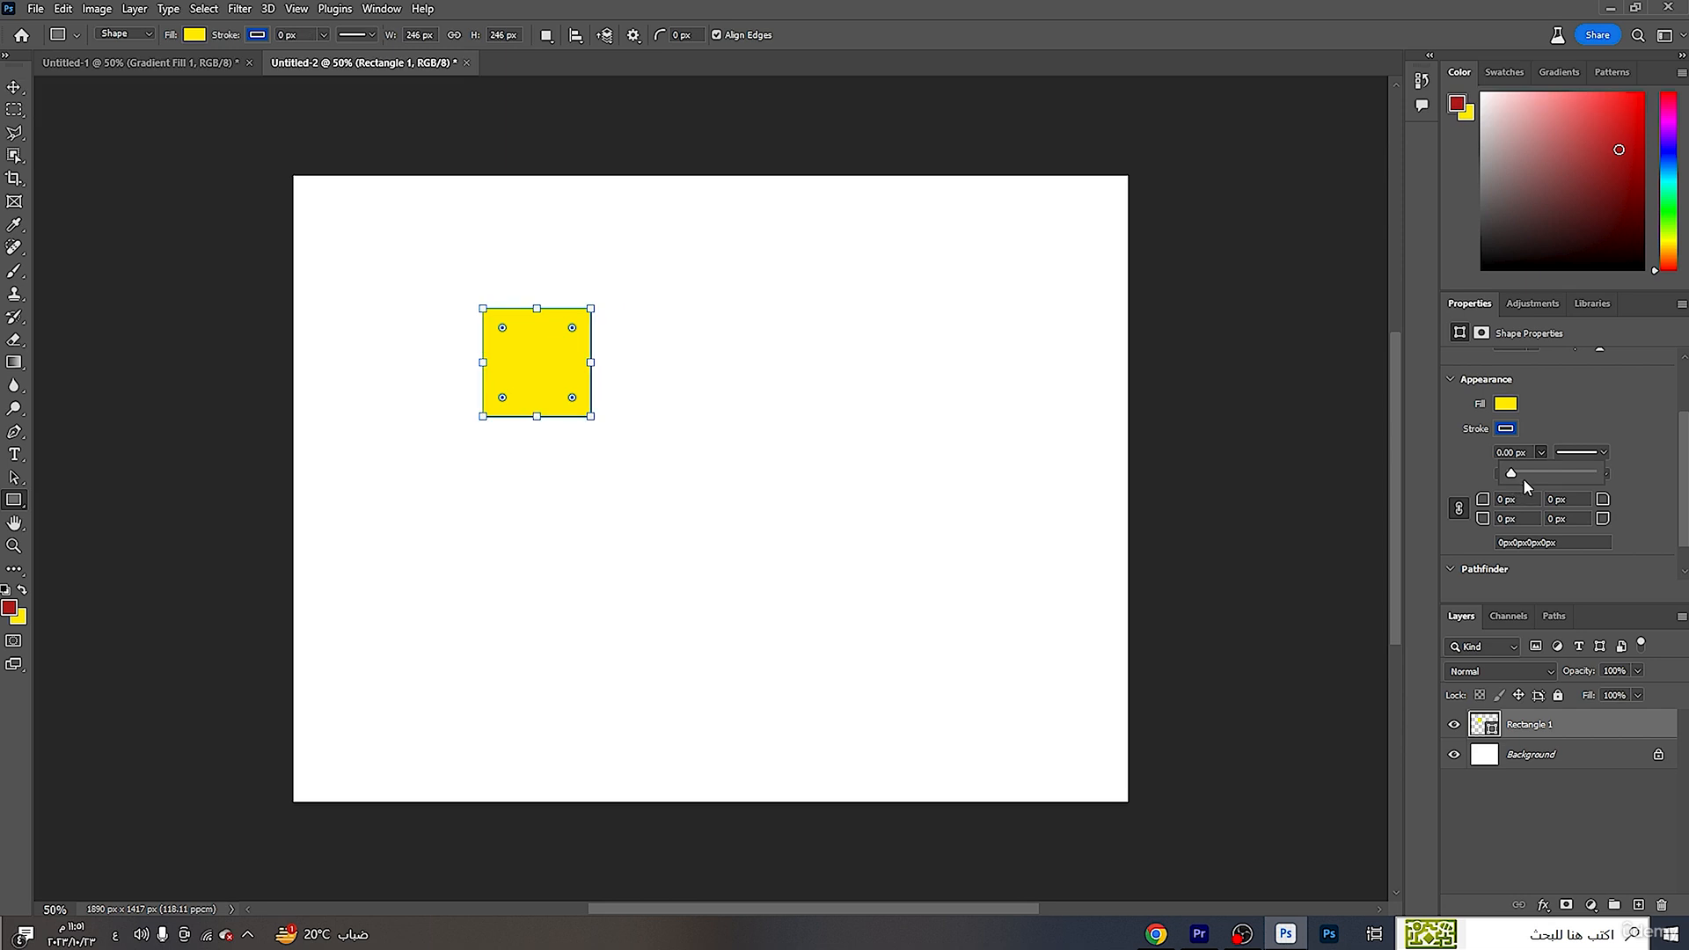
{"action": "left_click", "coordinate": [1520, 475]}
{"action": "left_click", "coordinate": [1630, 431]}
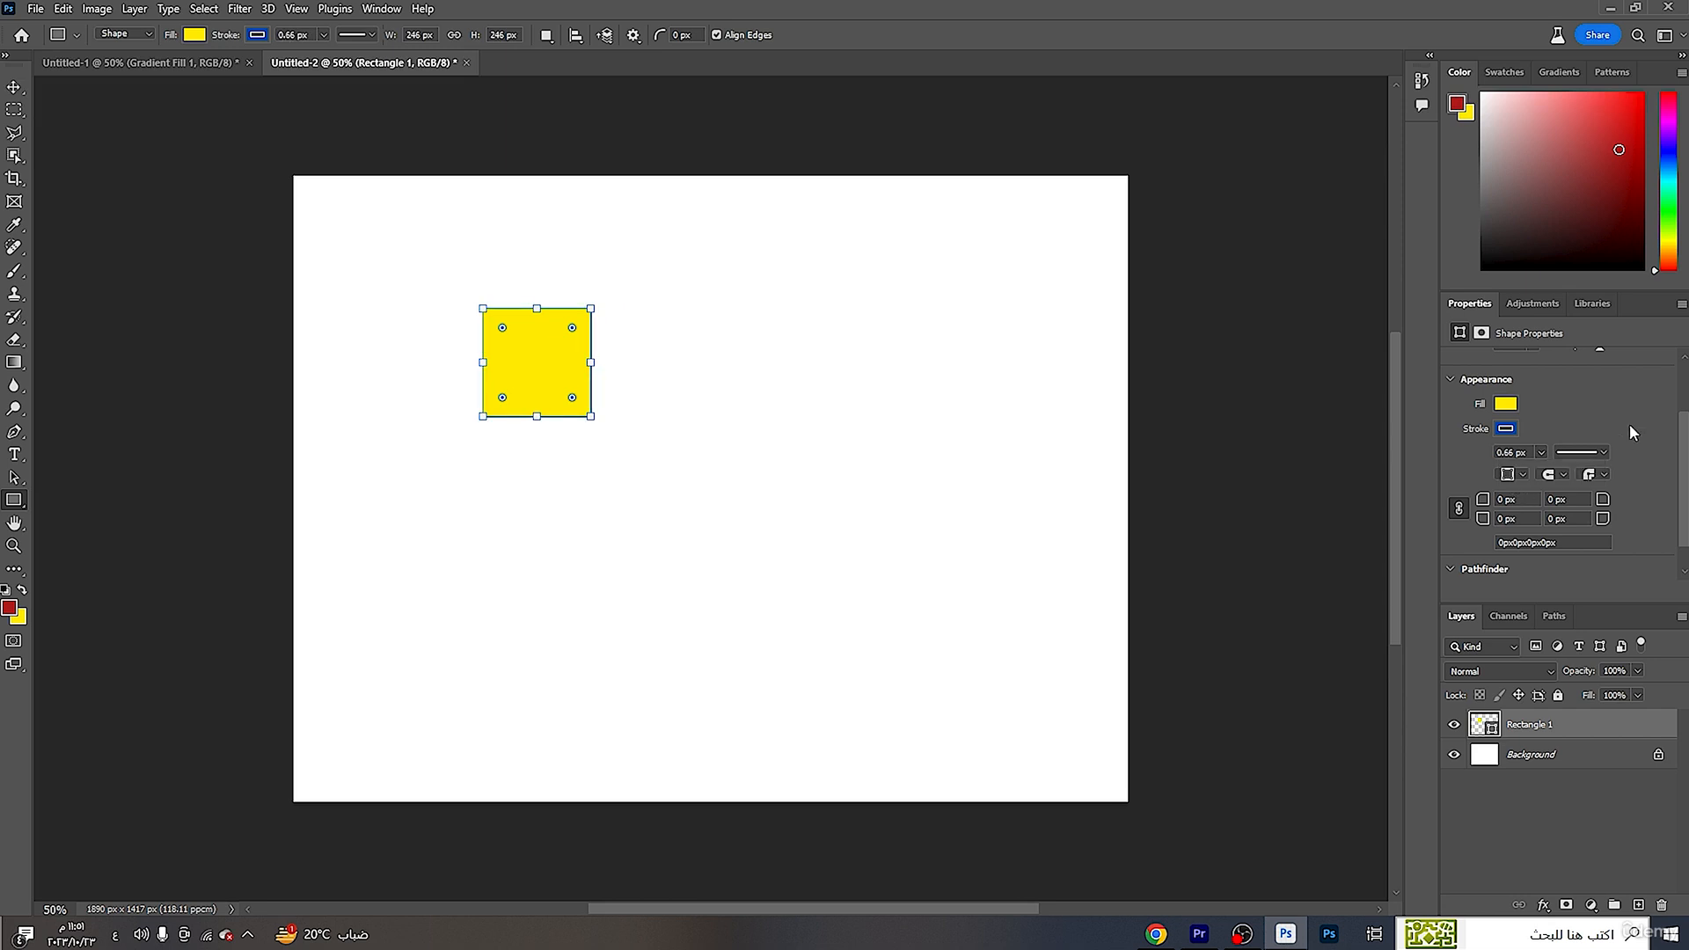
{"action": "left_click", "coordinate": [1540, 454]}
{"action": "left_click_drag", "start_coordinate": [1563, 478], "coordinate": [1553, 483]}
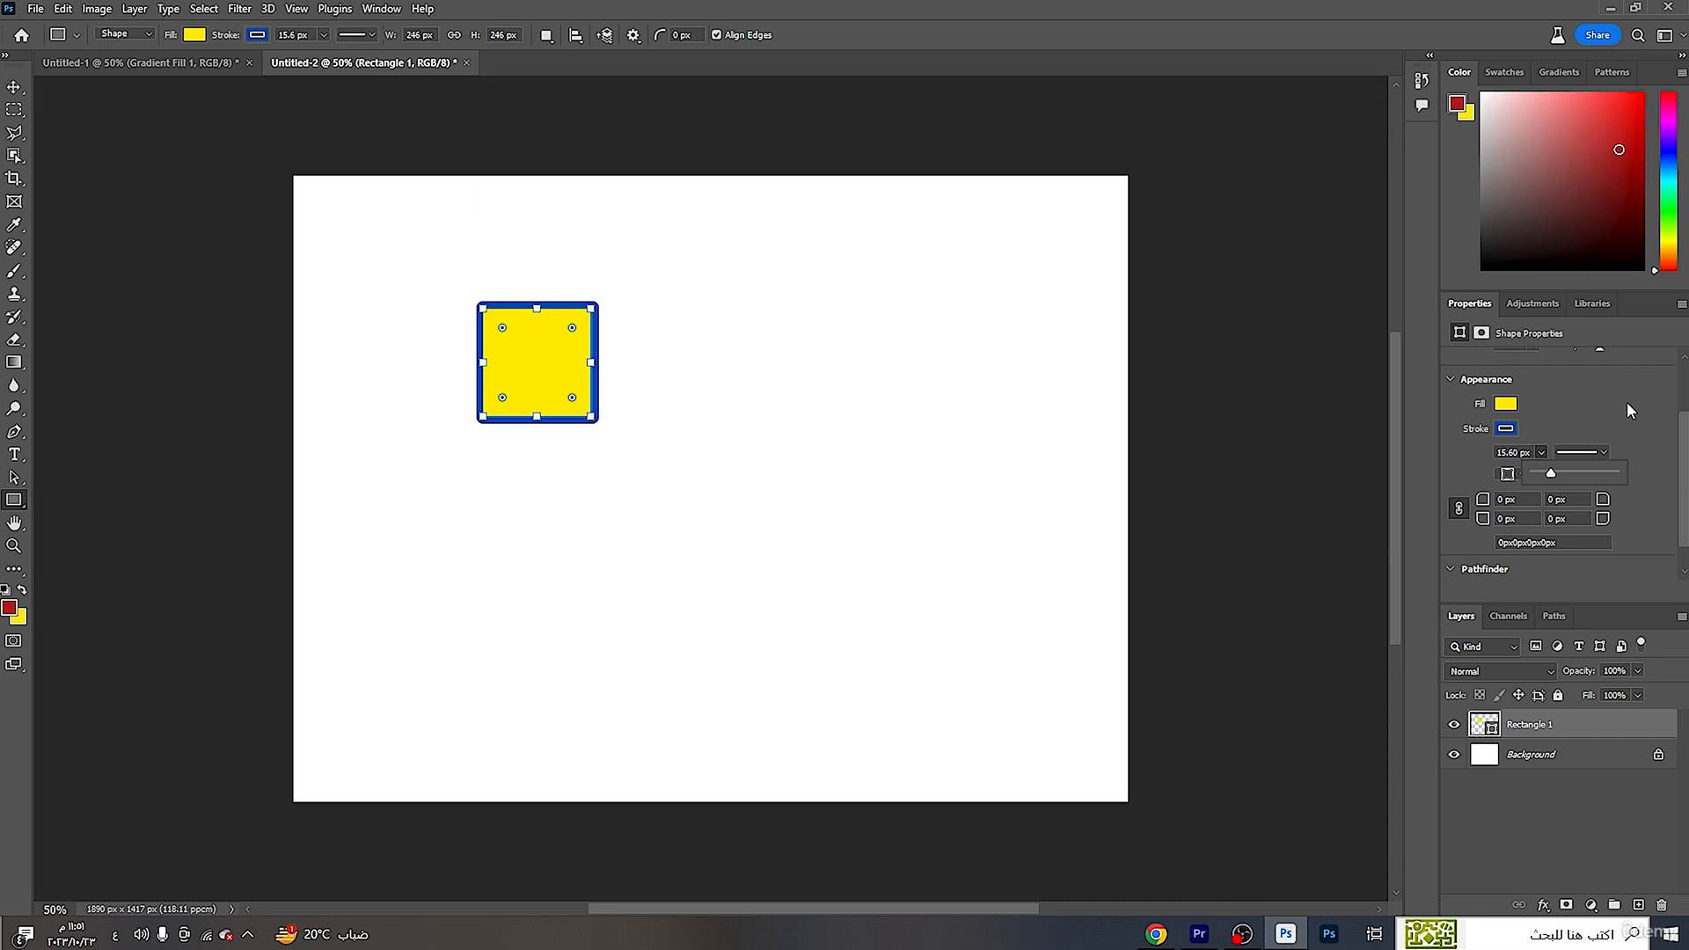
- Try a stroke width of 59.26 px on the square and reduce it to 40.16 px
{"action": "left_click_drag", "start_coordinate": [1550, 465], "coordinate": [1565, 475]}
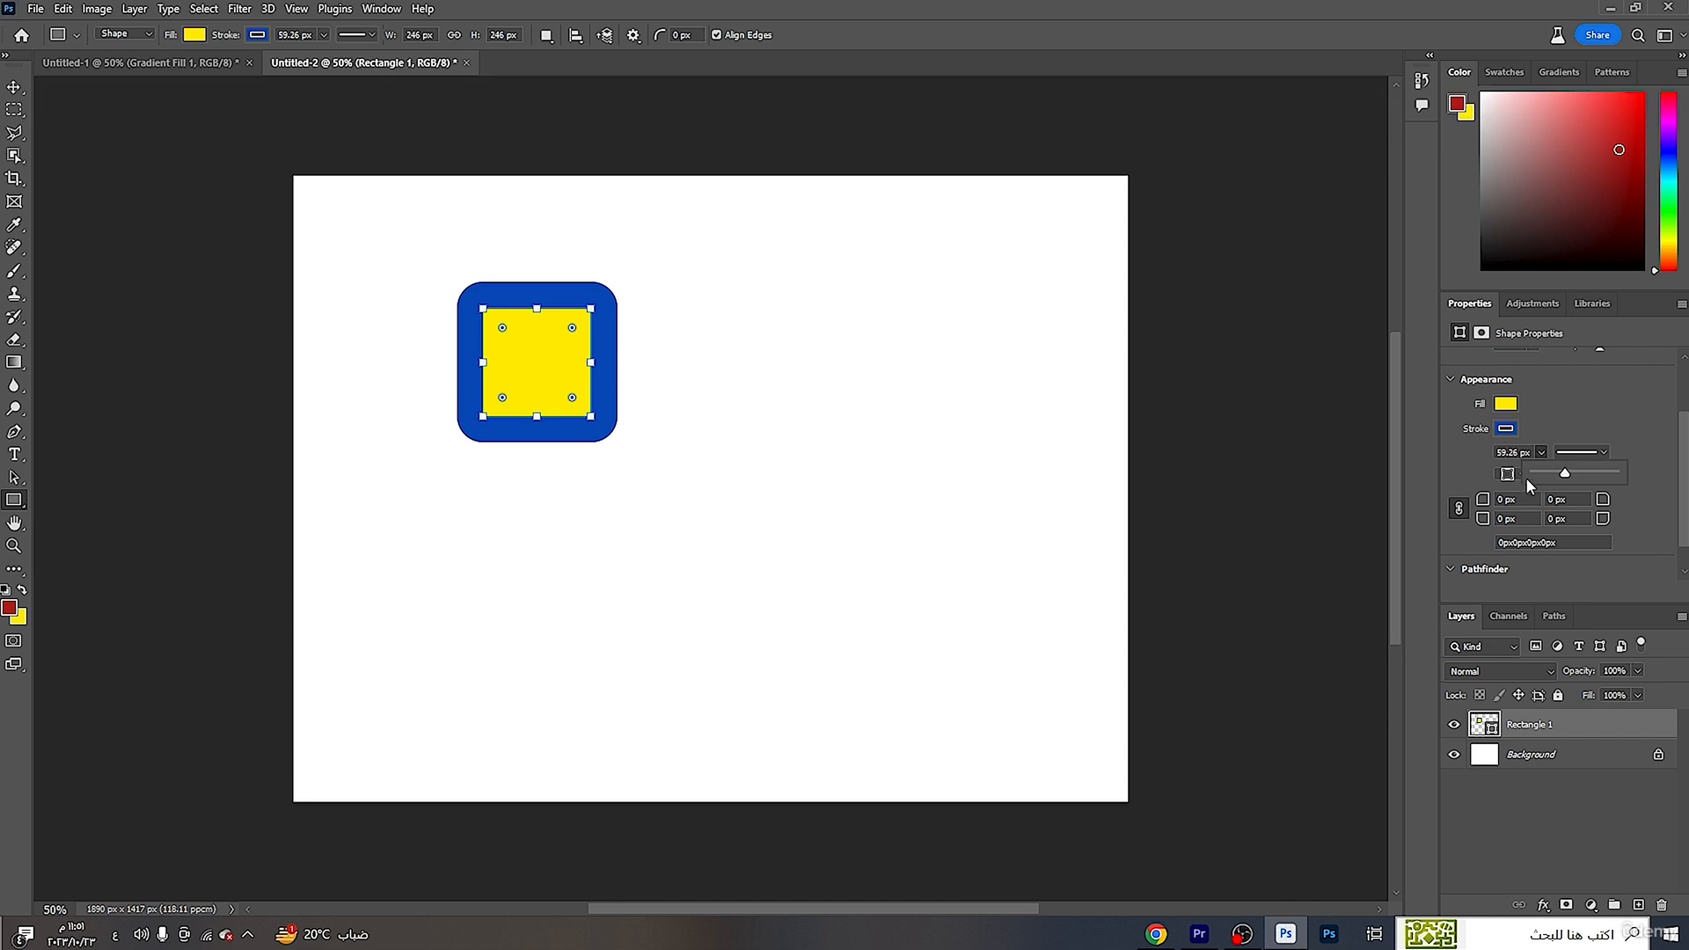
{"action": "left_click", "coordinate": [1543, 452]}
{"action": "mouse_move", "coordinate": [1542, 473]}
{"action": "left_mouse_down"}
{"action": "mouse_move", "coordinate": [1523, 475]}
{"action": "mouse_move", "coordinate": [1537, 476]}
{"action": "left_mouse_up"}
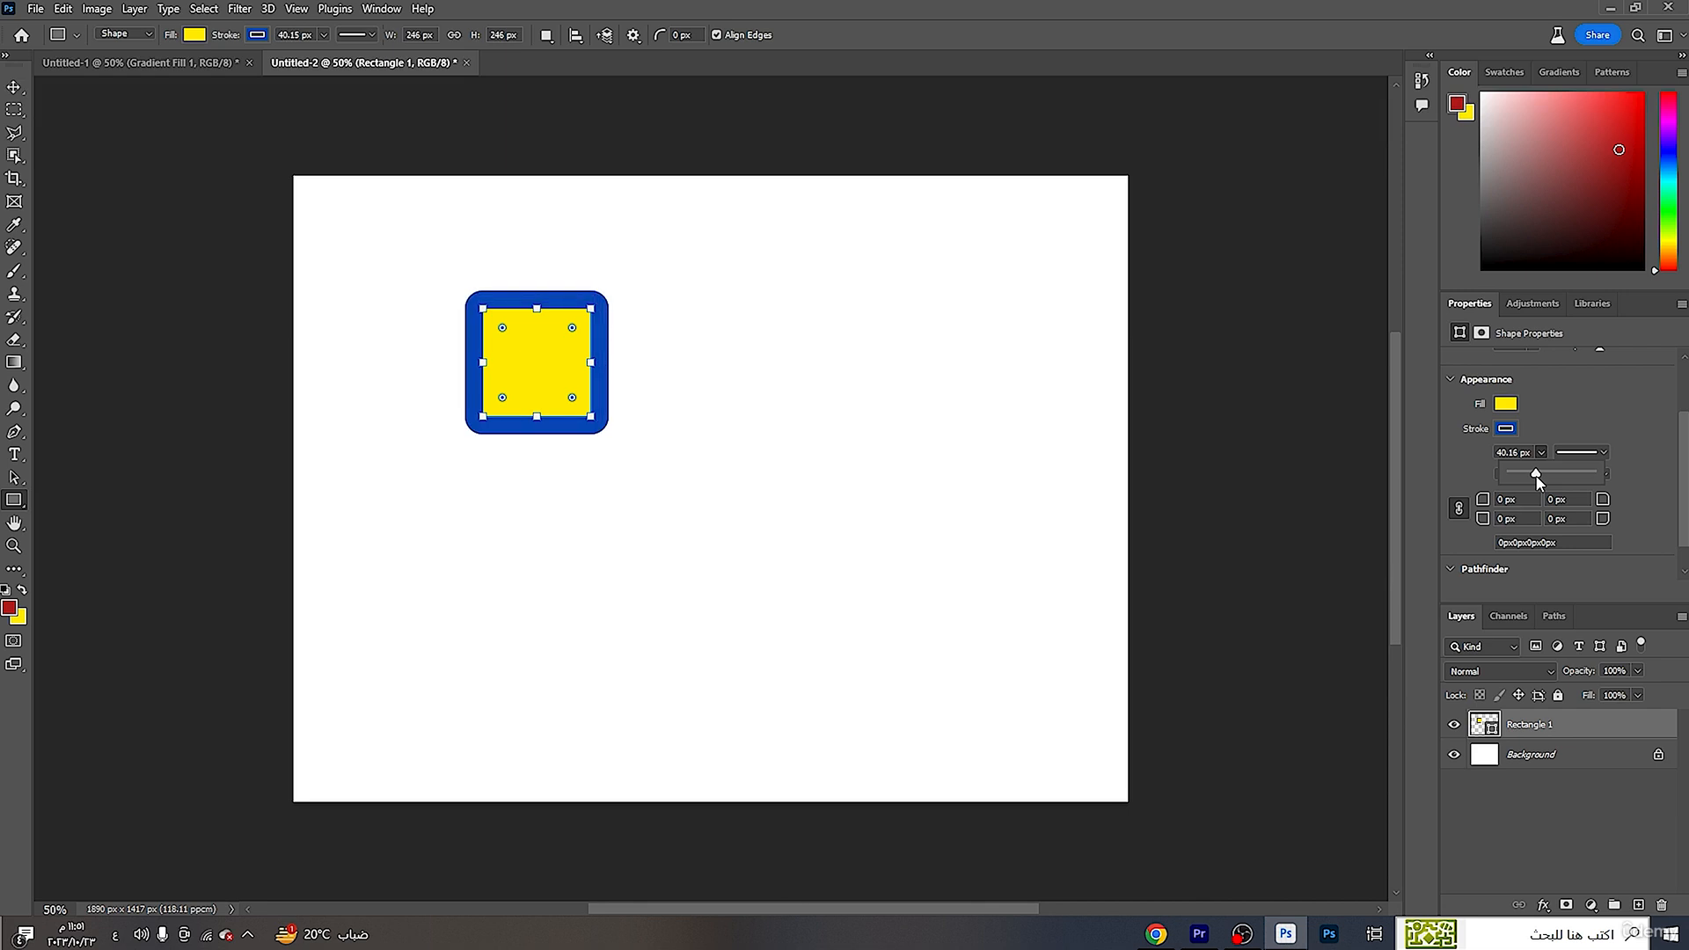
{"action": "left_click", "coordinate": [1544, 451]}
- Try the dashed and dotted line types on the square's stroke and set the dotted stroke's width to 21.06 px
{"action": "left_click", "coordinate": [1604, 453]}
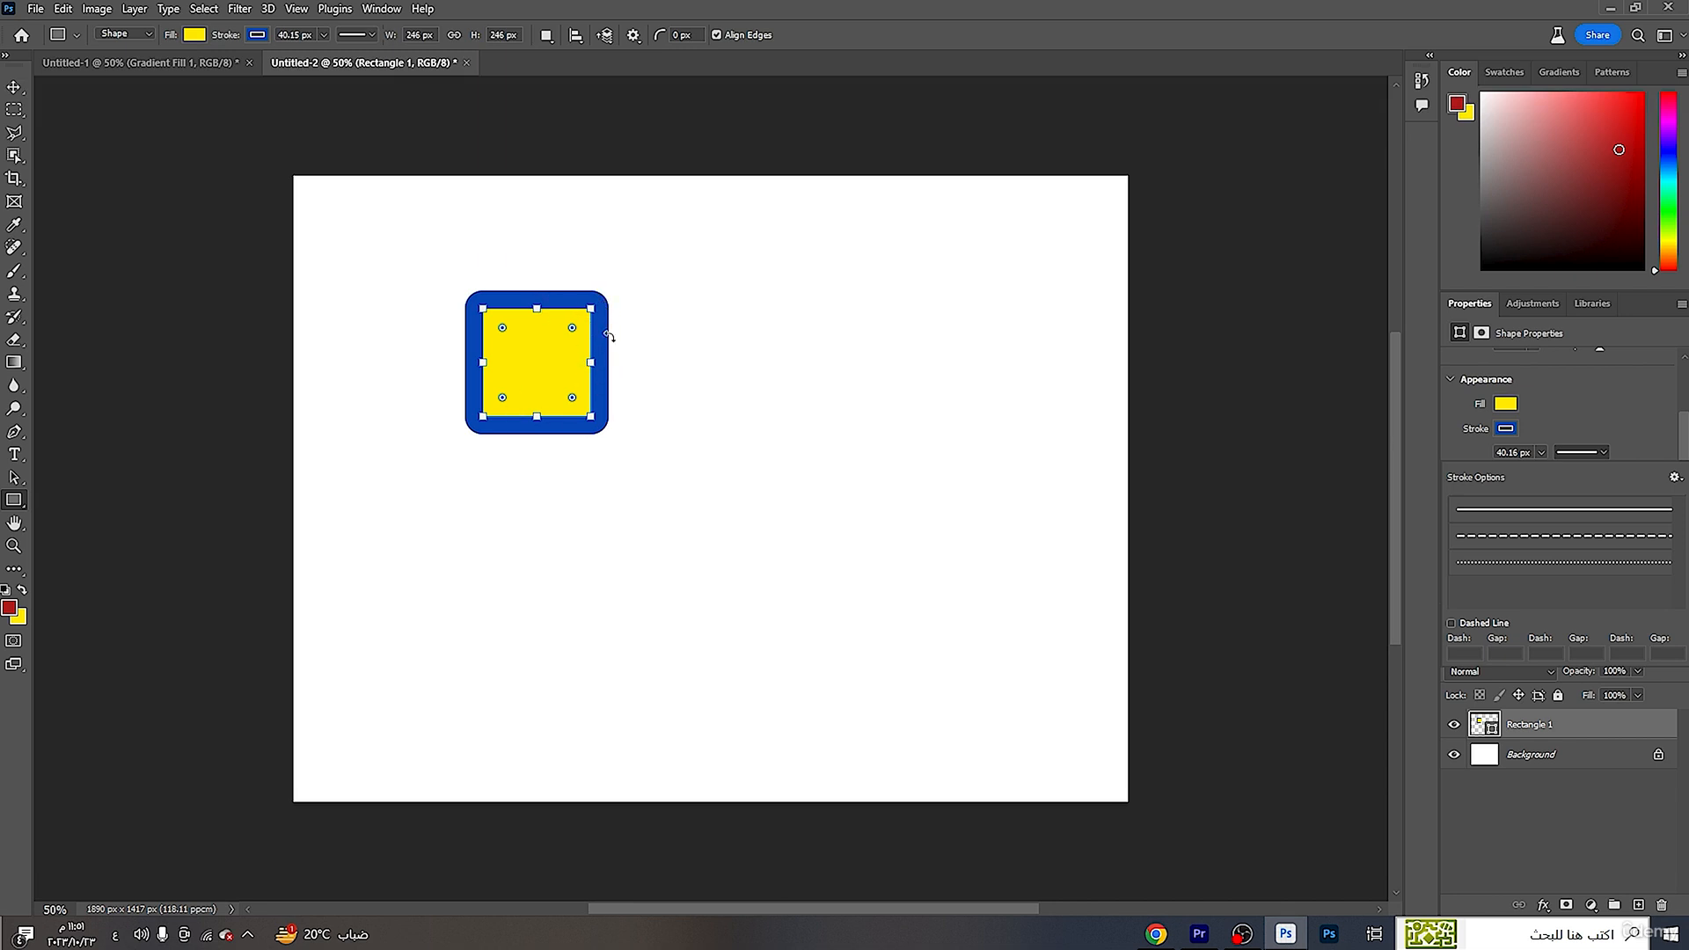
{"action": "left_click", "coordinate": [1557, 536]}
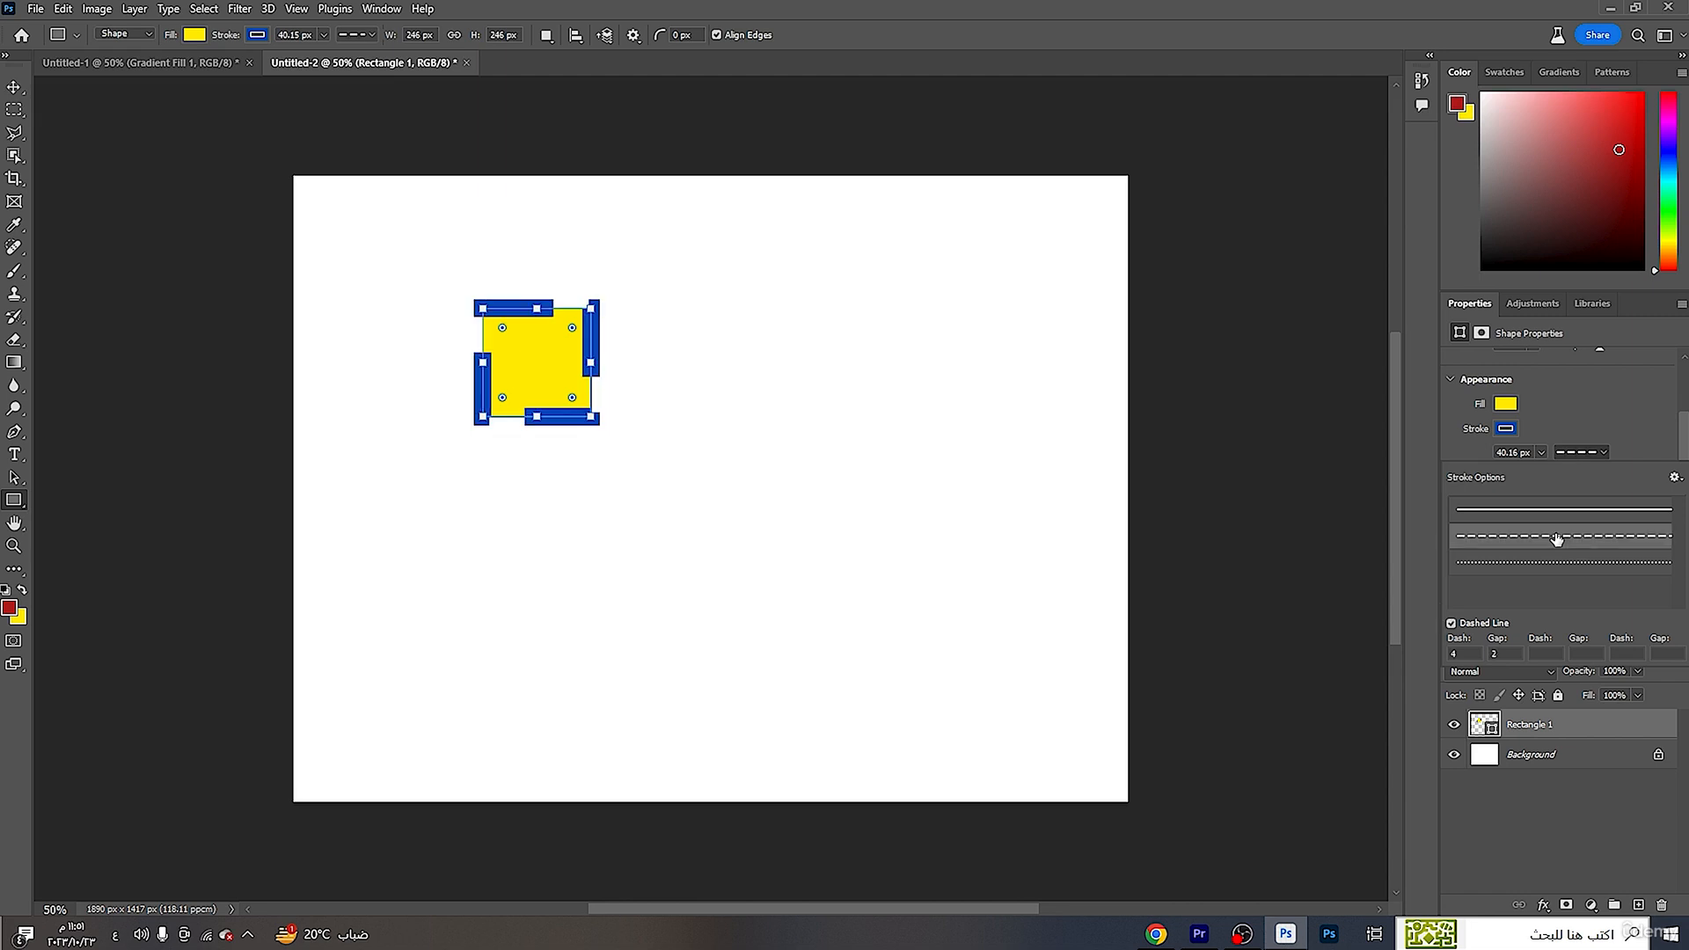
{"action": "left_click", "coordinate": [1557, 563]}
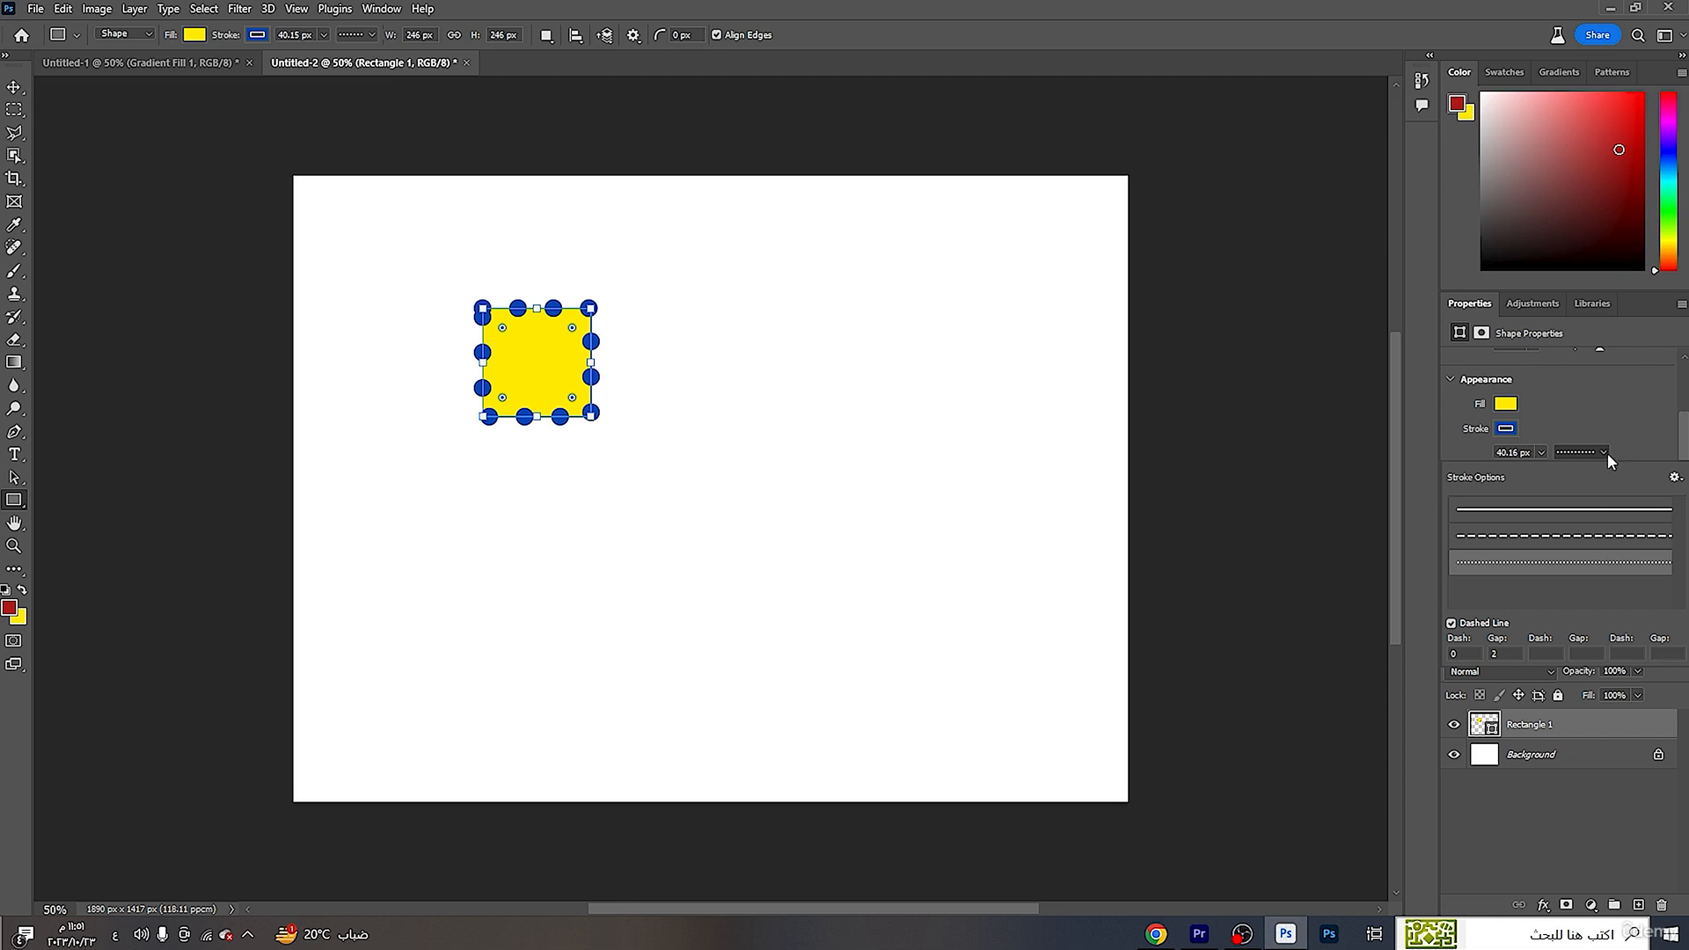
{"action": "left_click", "coordinate": [1541, 452]}
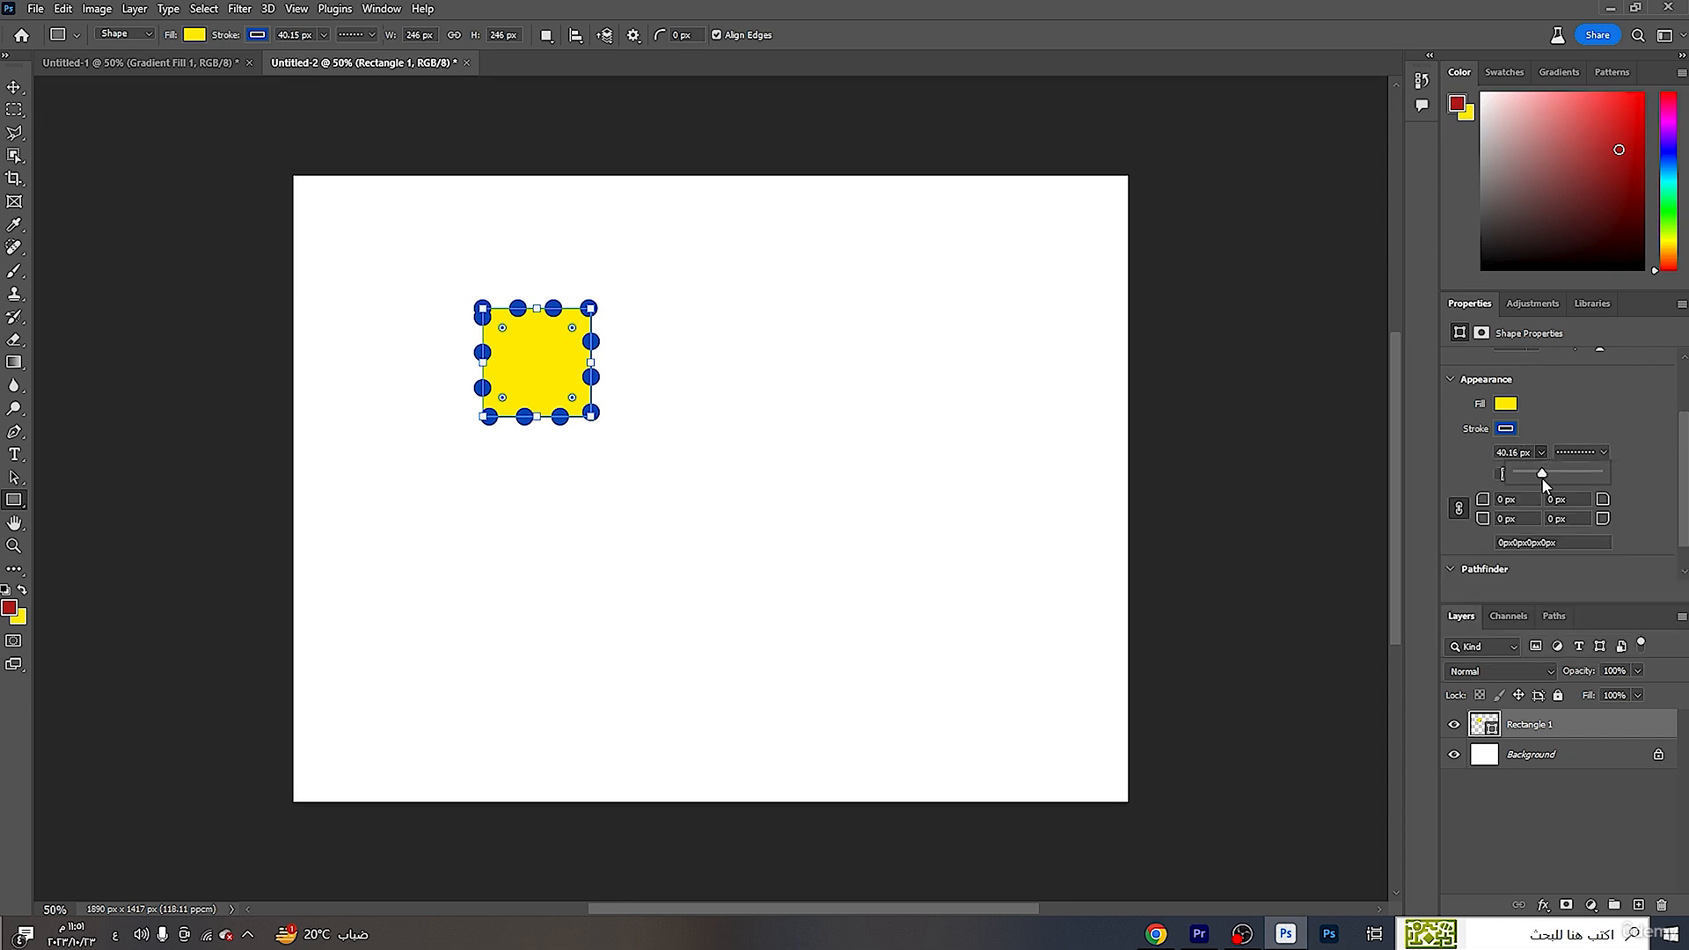
{"action": "left_click_drag", "start_coordinate": [1537, 478], "coordinate": [1536, 478]}
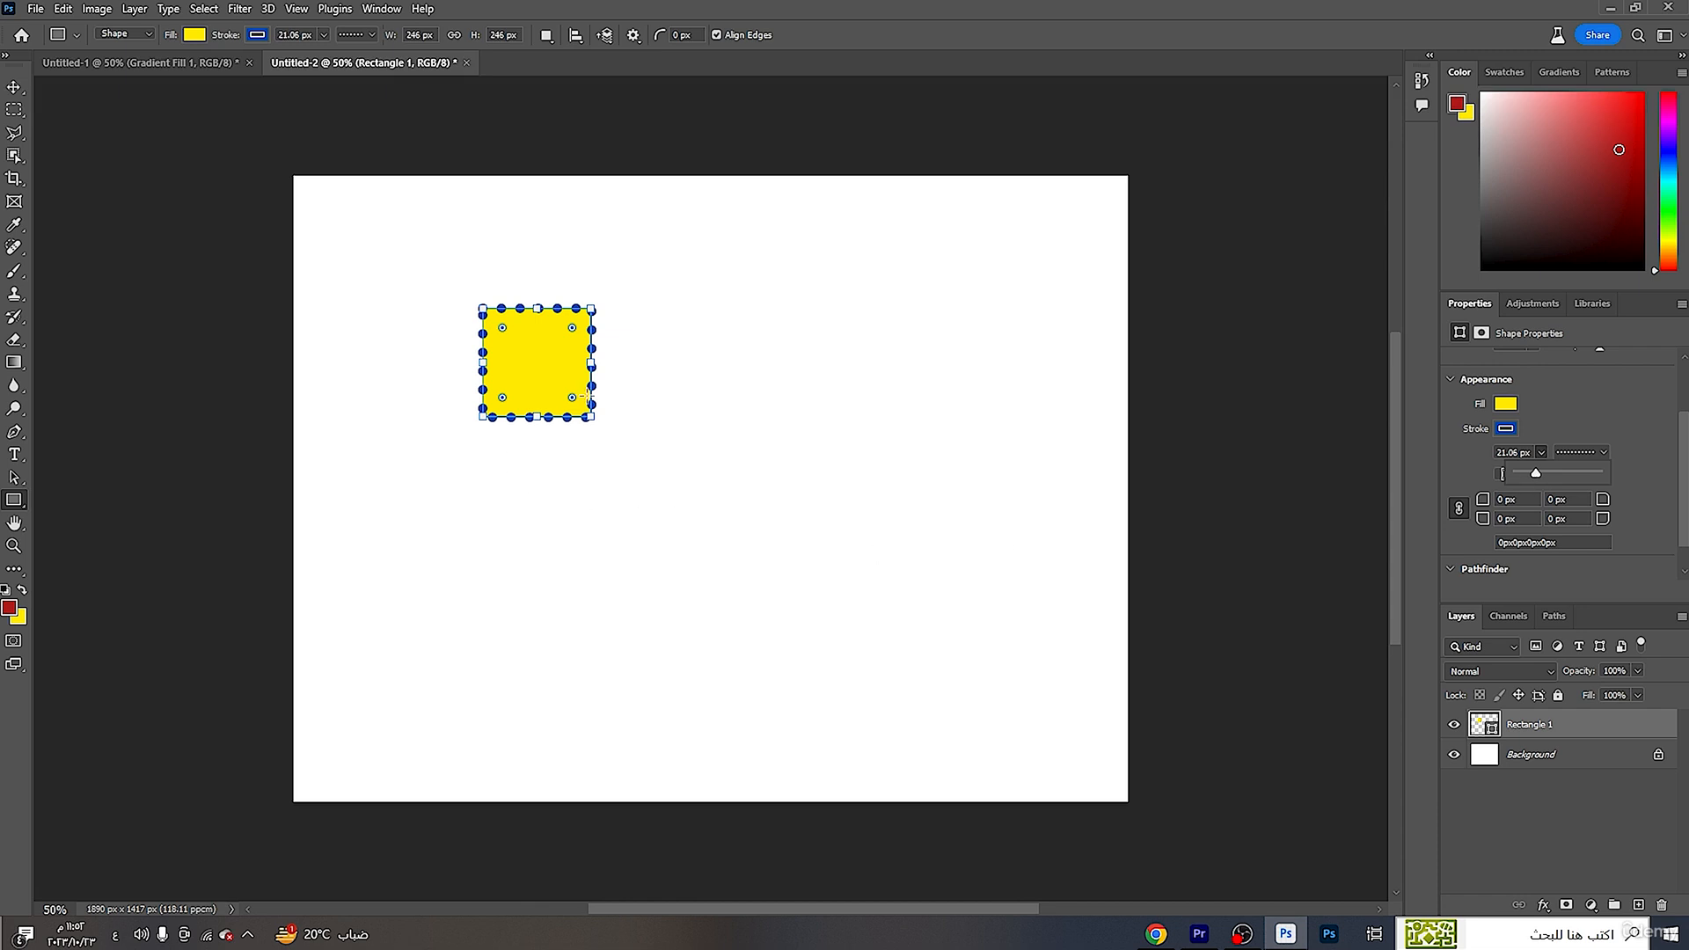
- Enlarge the square to about 786 × 666 px and, after trying the dashed line type, make its stroke solid
{"action": "left_click", "coordinate": [585, 415]}
{"action": "mouse_move", "coordinate": [585, 415]}
{"action": "left_mouse_down"}
{"action": "mouse_move", "coordinate": [651, 521]}
{"action": "mouse_move", "coordinate": [831, 599]}
{"action": "left_mouse_up"}
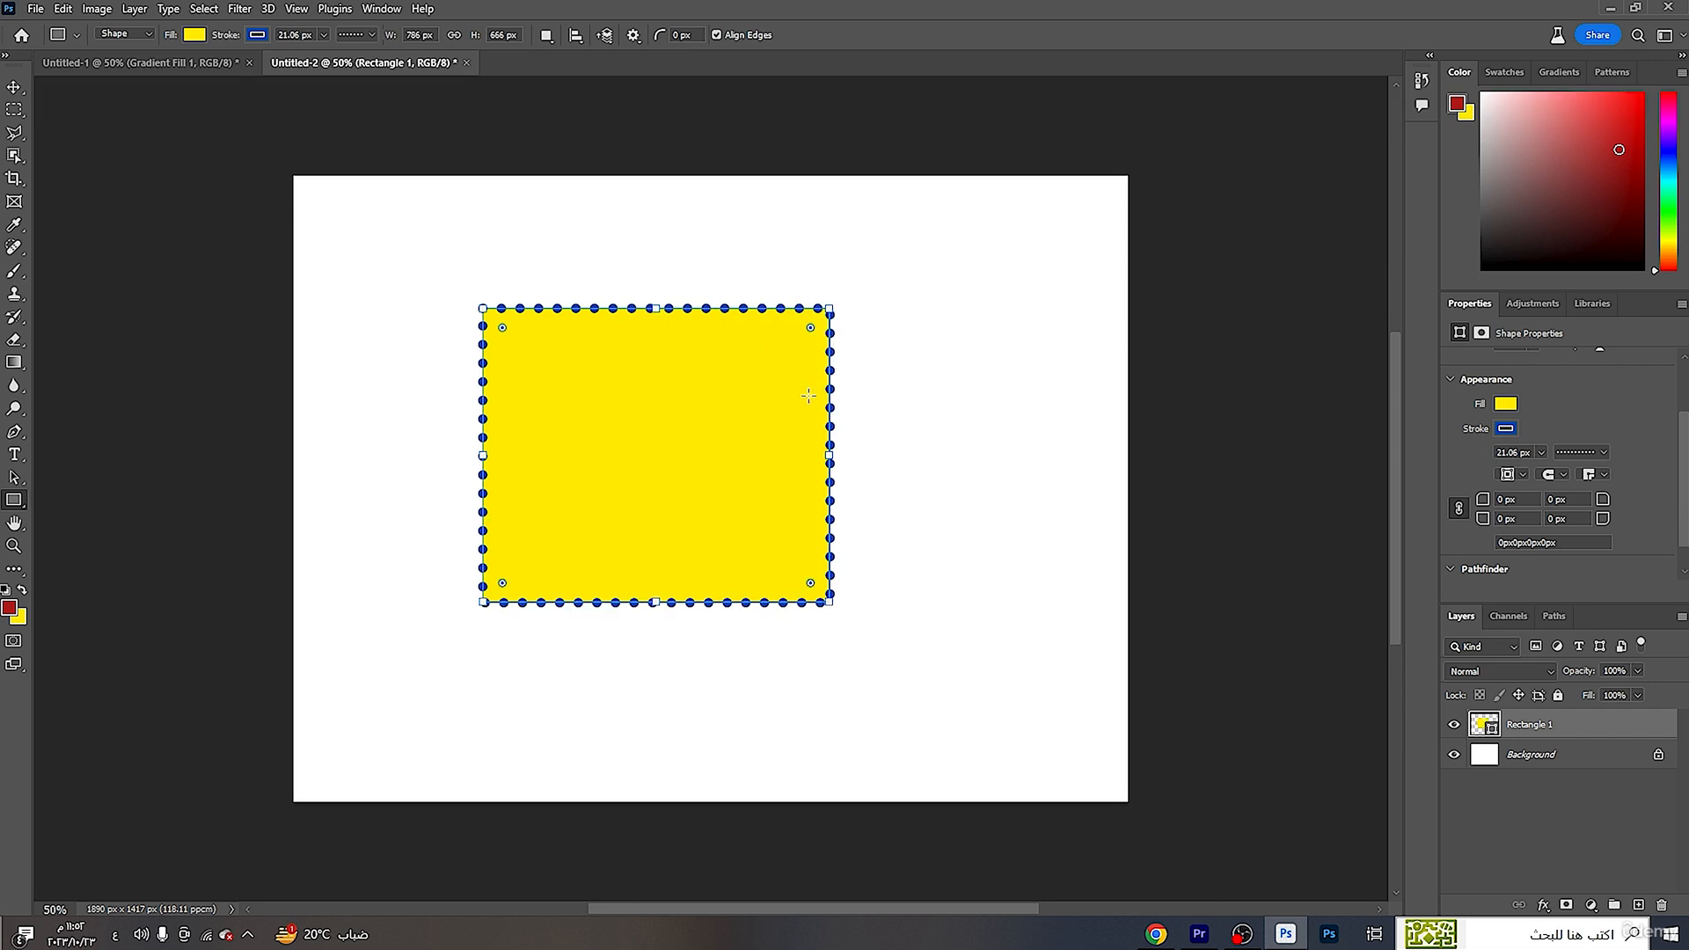
{"action": "left_click", "coordinate": [1592, 452]}
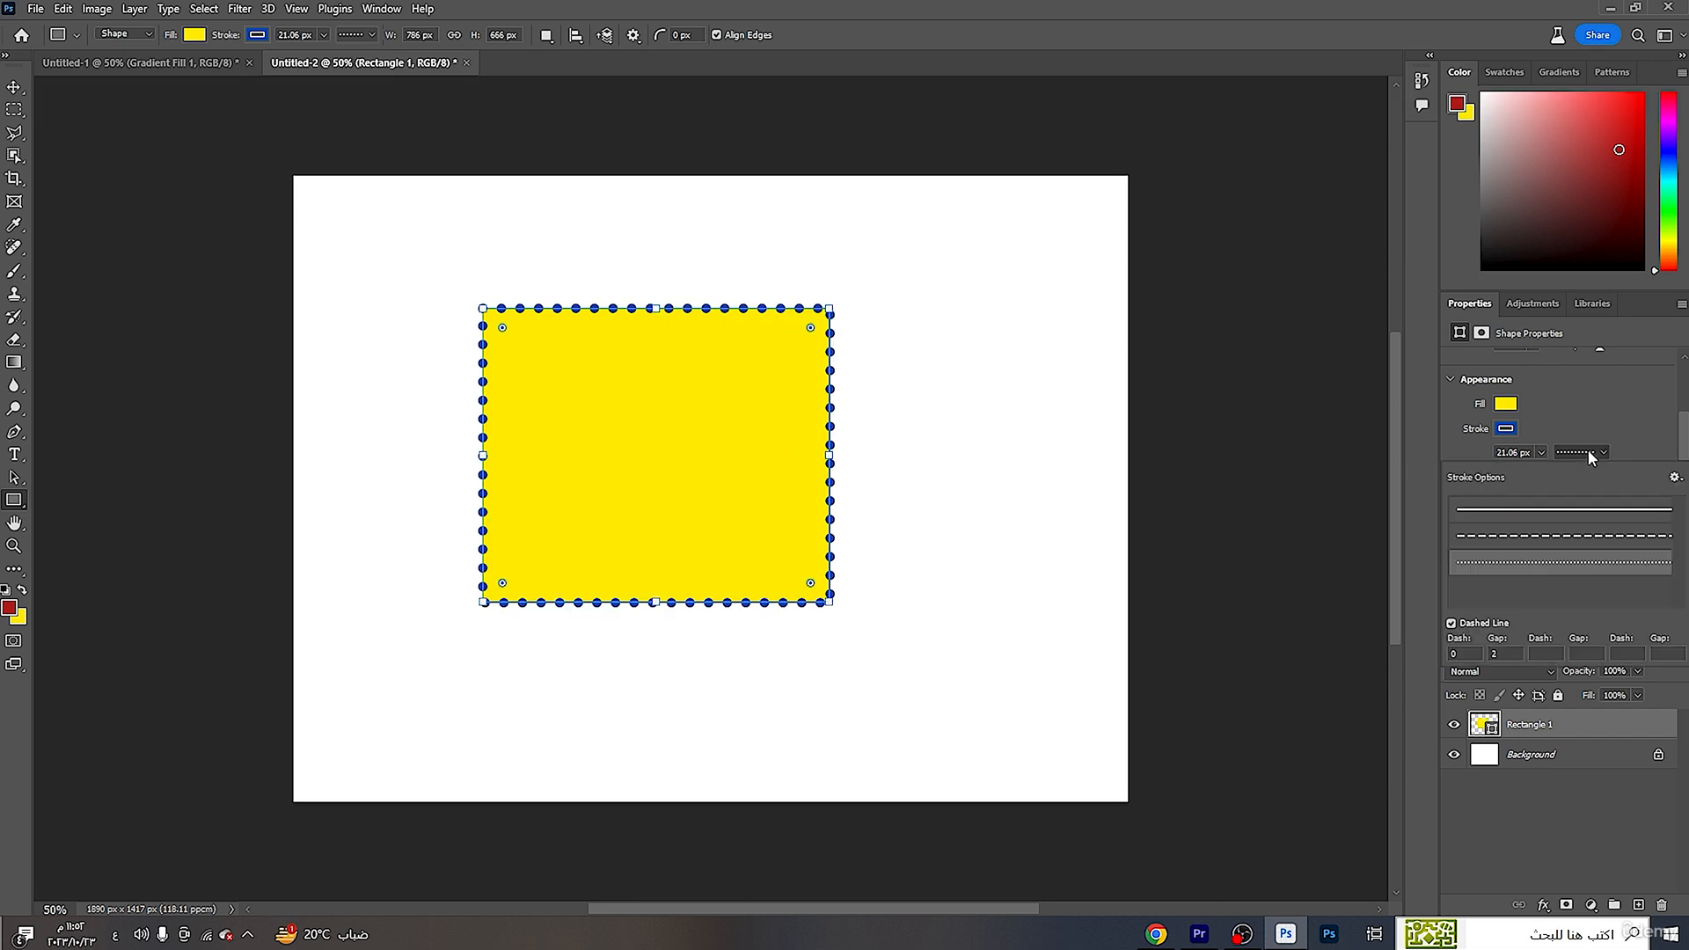
{"action": "left_click", "coordinate": [1583, 539]}
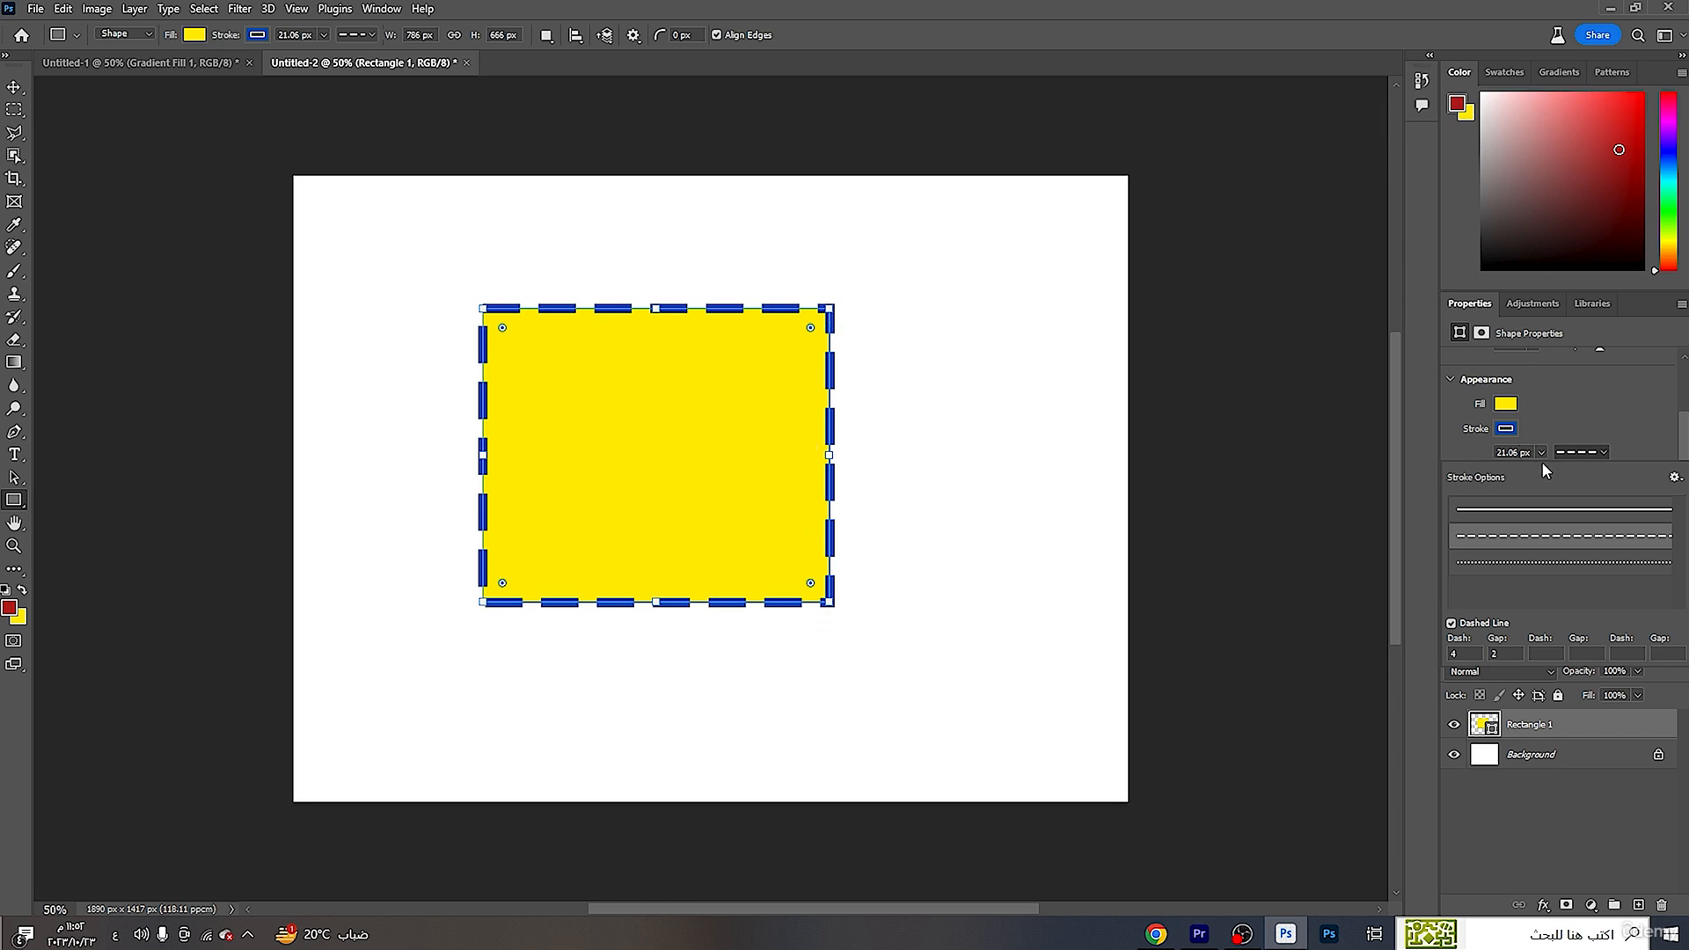
{"action": "left_click", "coordinate": [1563, 504]}
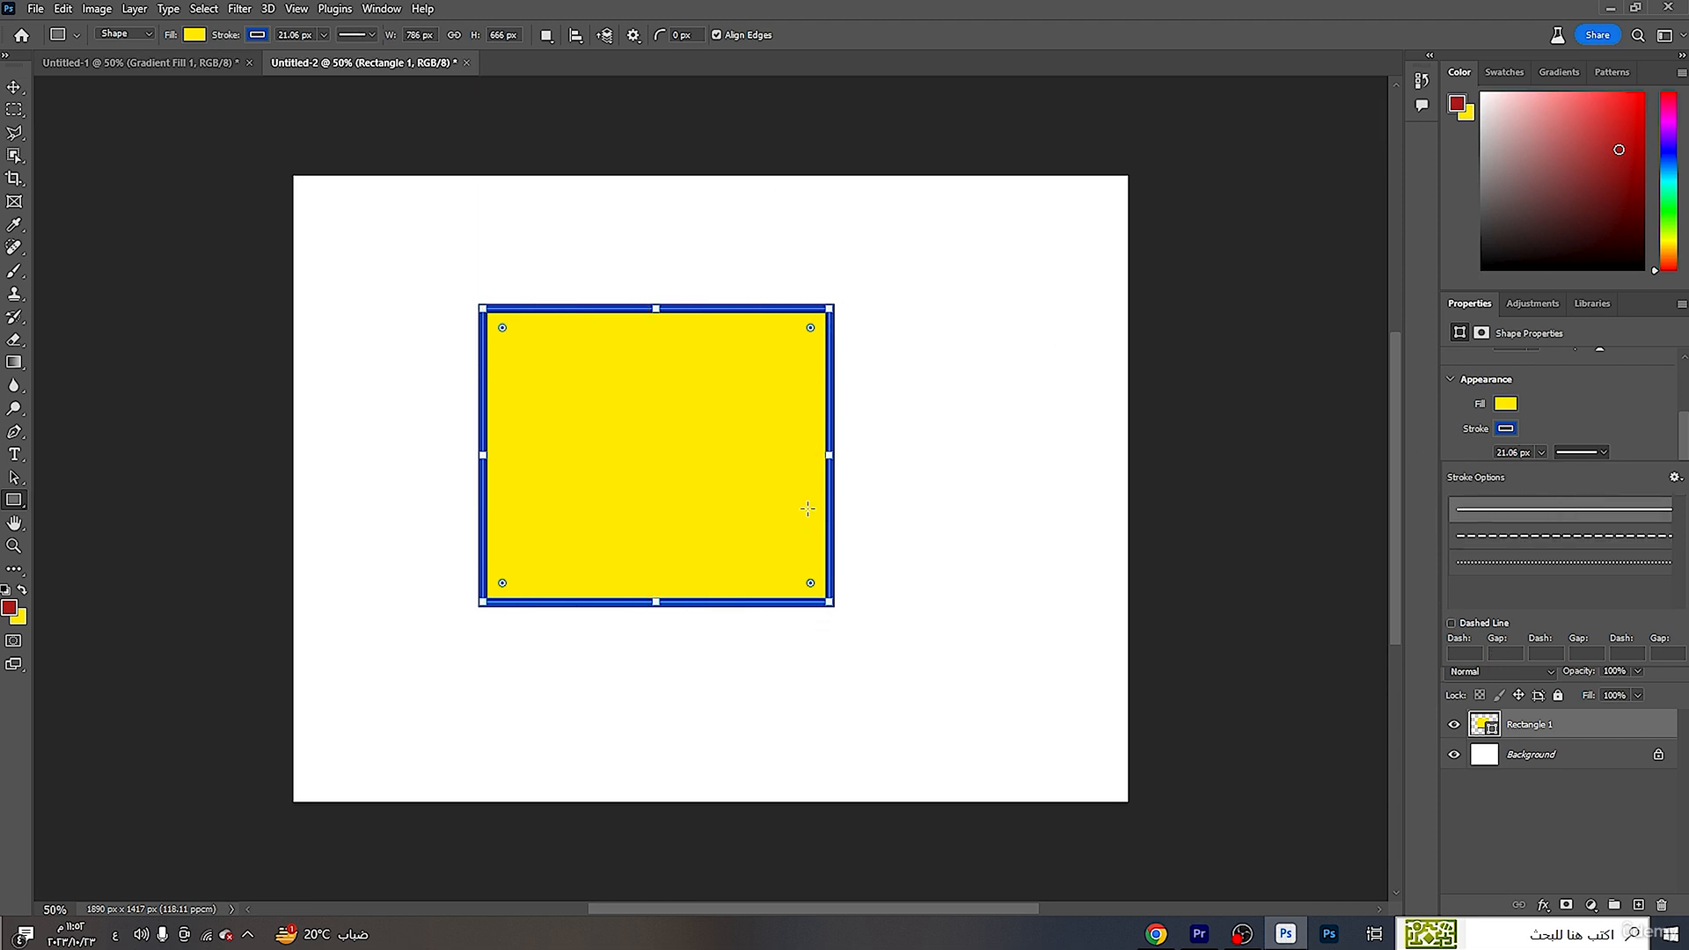
{"action": "left_click", "coordinate": [1191, 313]}
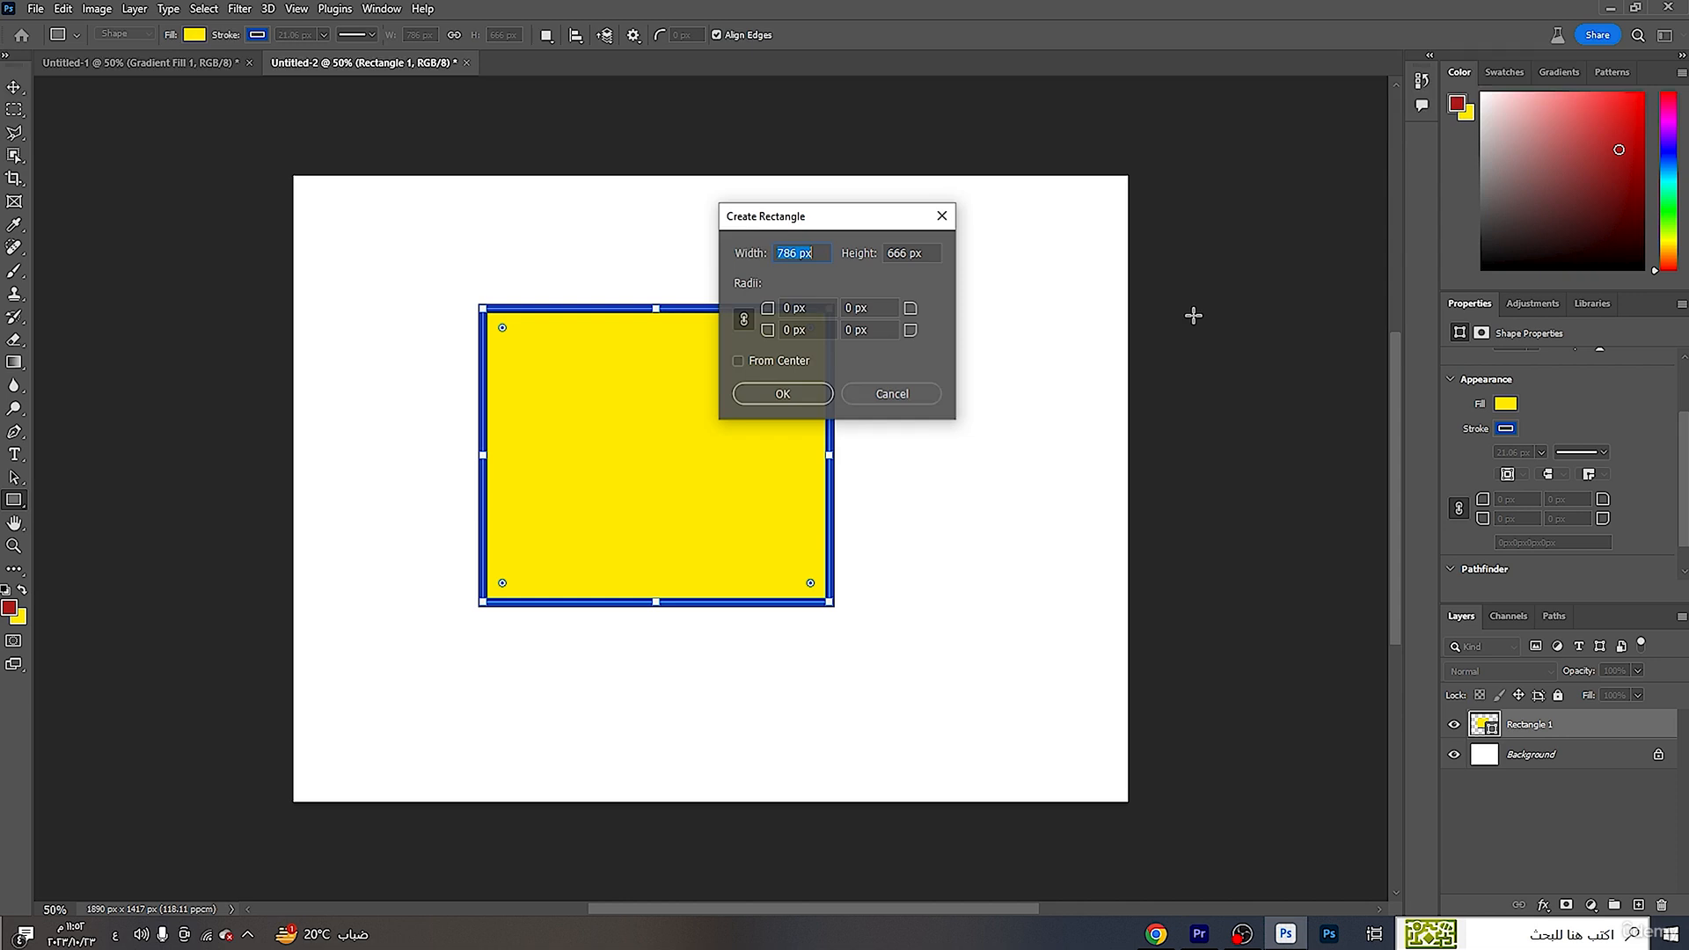
{"action": "left_click", "coordinate": [941, 217]}
- Align the rectangle's stroke to the inside of the path and give it round caps
{"action": "left_click", "coordinate": [14, 87]}
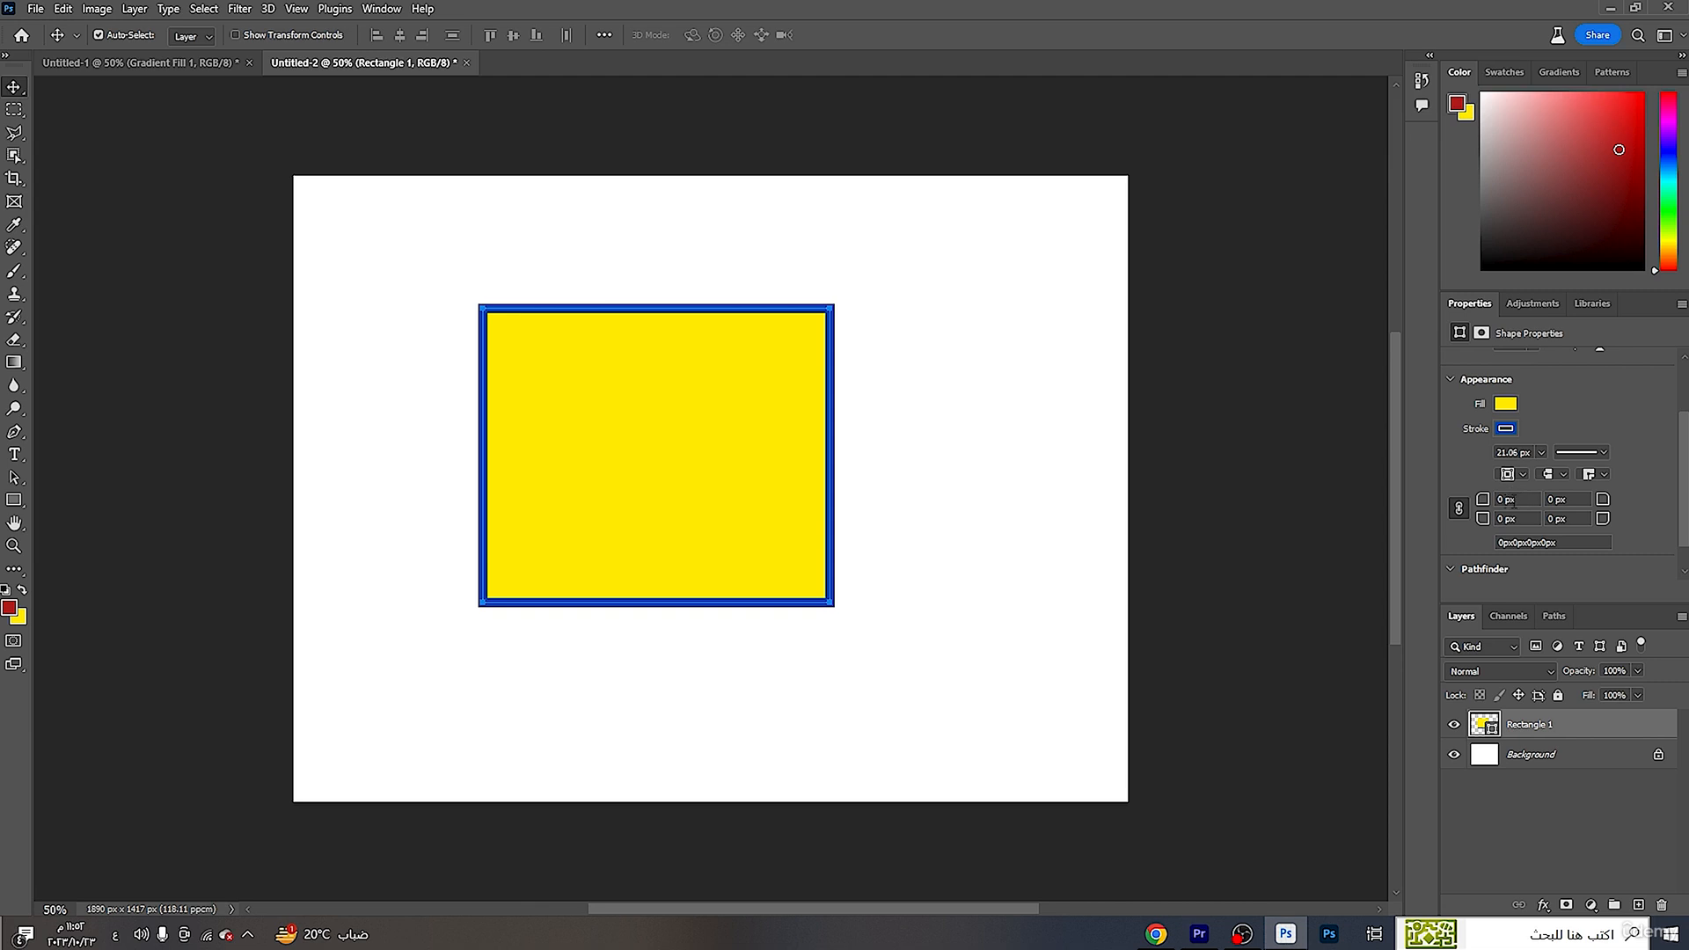
{"action": "left_click", "coordinate": [1523, 473]}
{"action": "left_click", "coordinate": [1521, 489]}
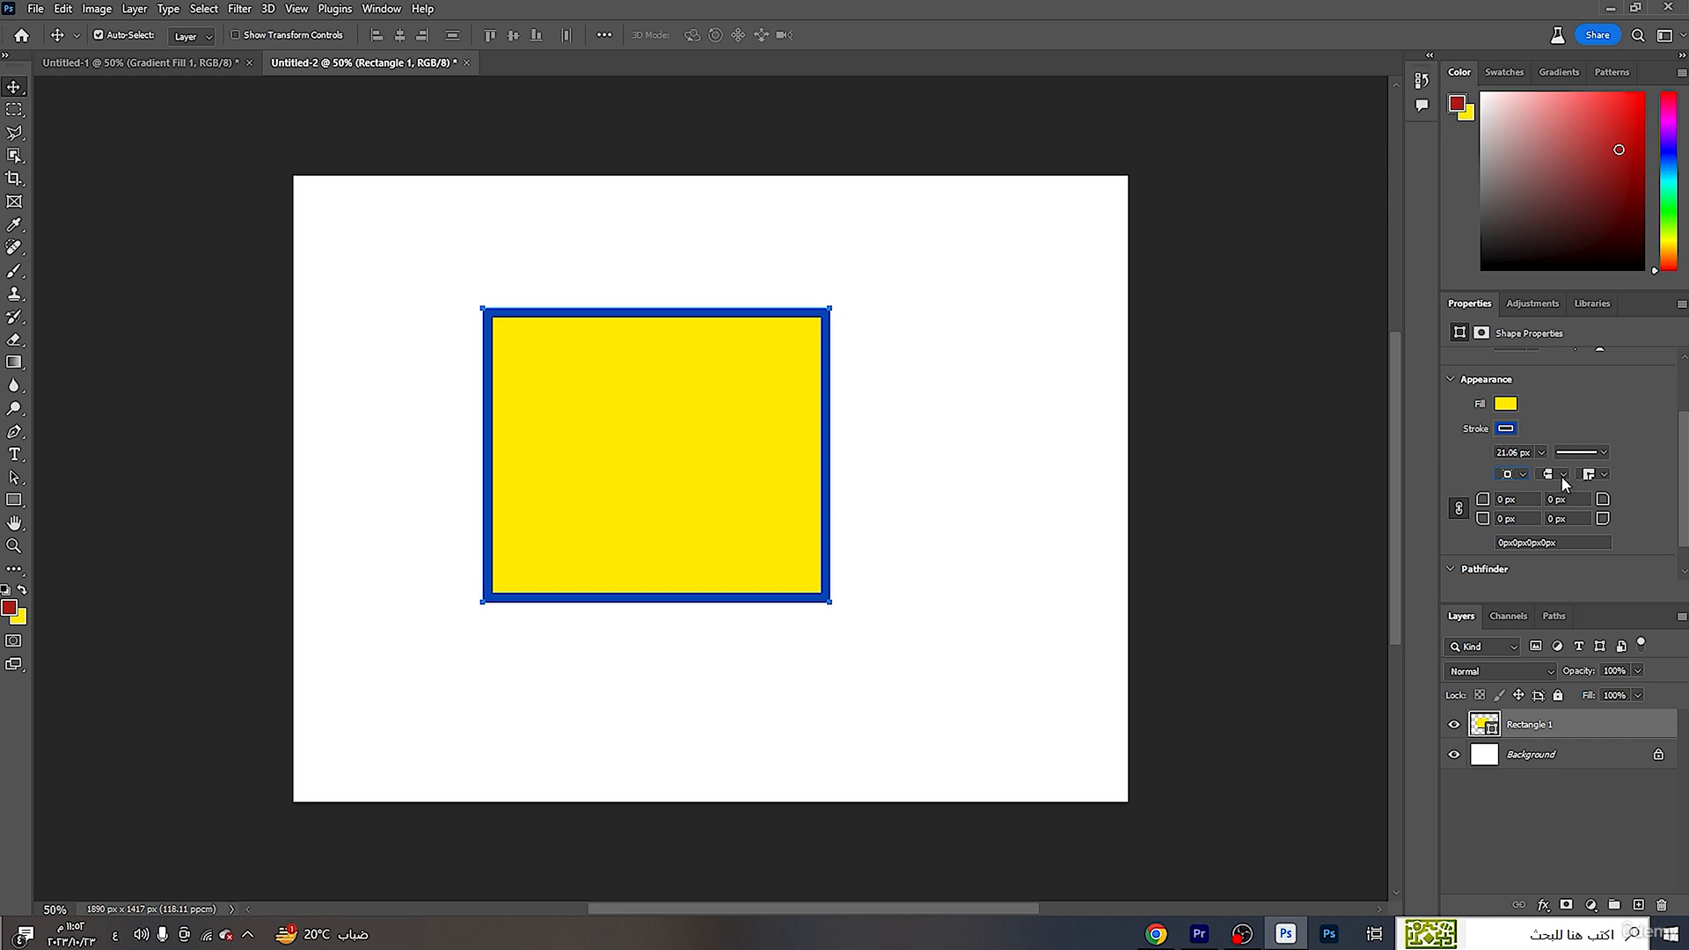
{"action": "left_click", "coordinate": [1562, 476]}
{"action": "left_click", "coordinate": [1561, 500]}
{"action": "left_click", "coordinate": [26, 504]}
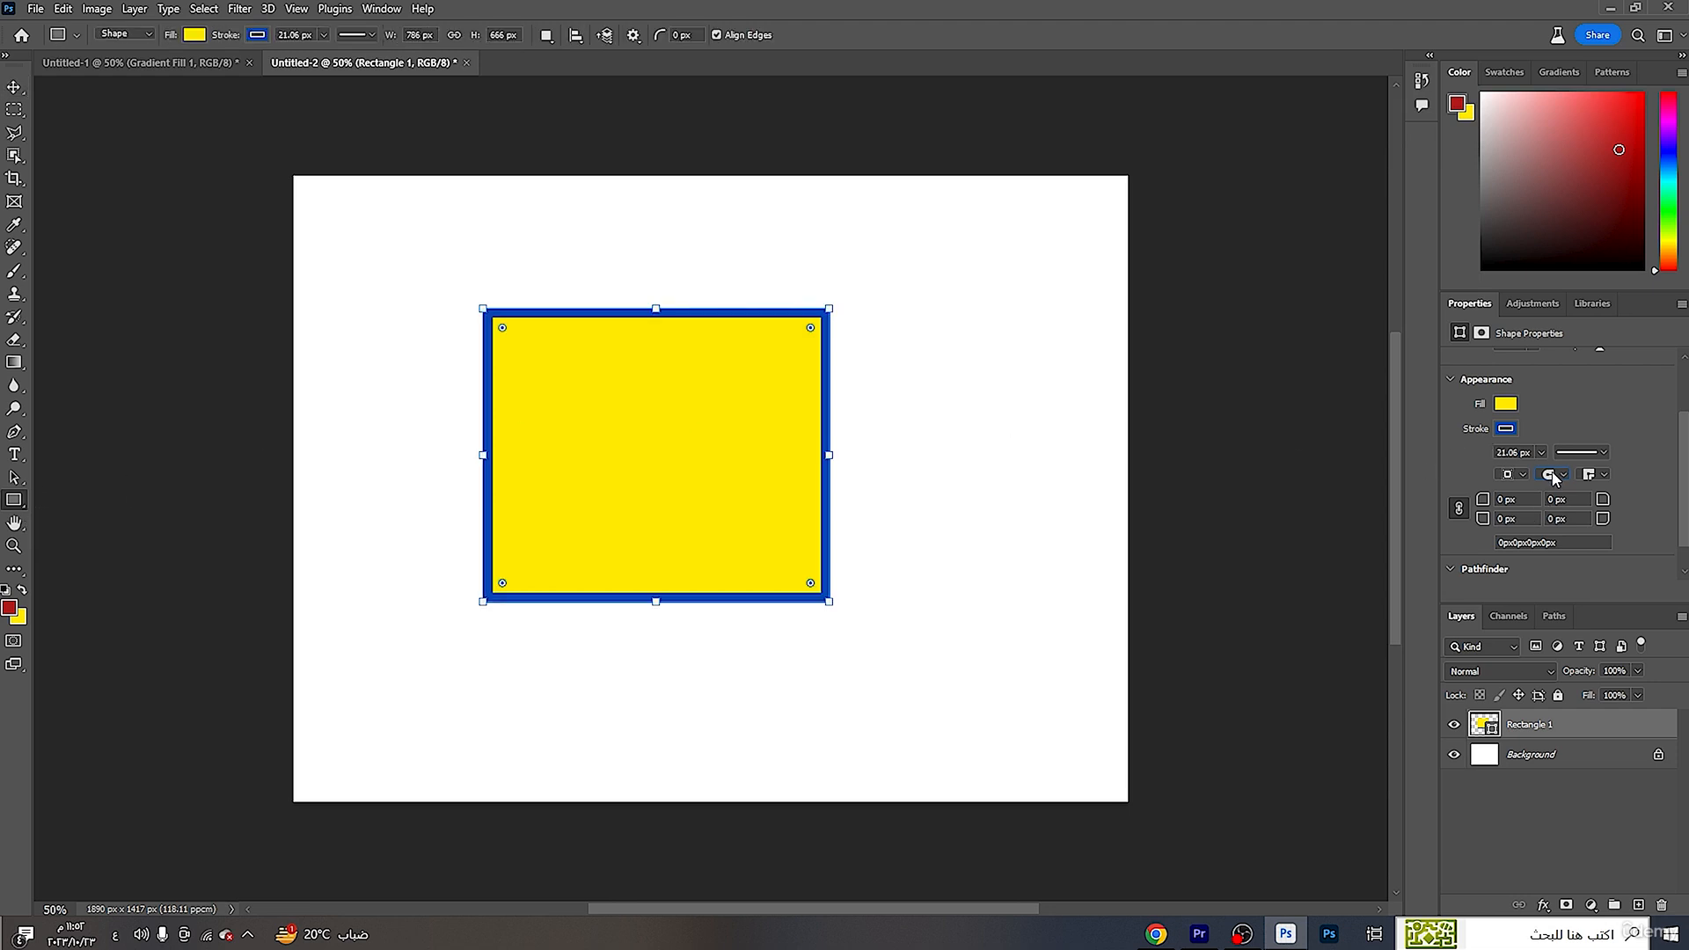
{"action": "left_click", "coordinate": [1554, 476]}
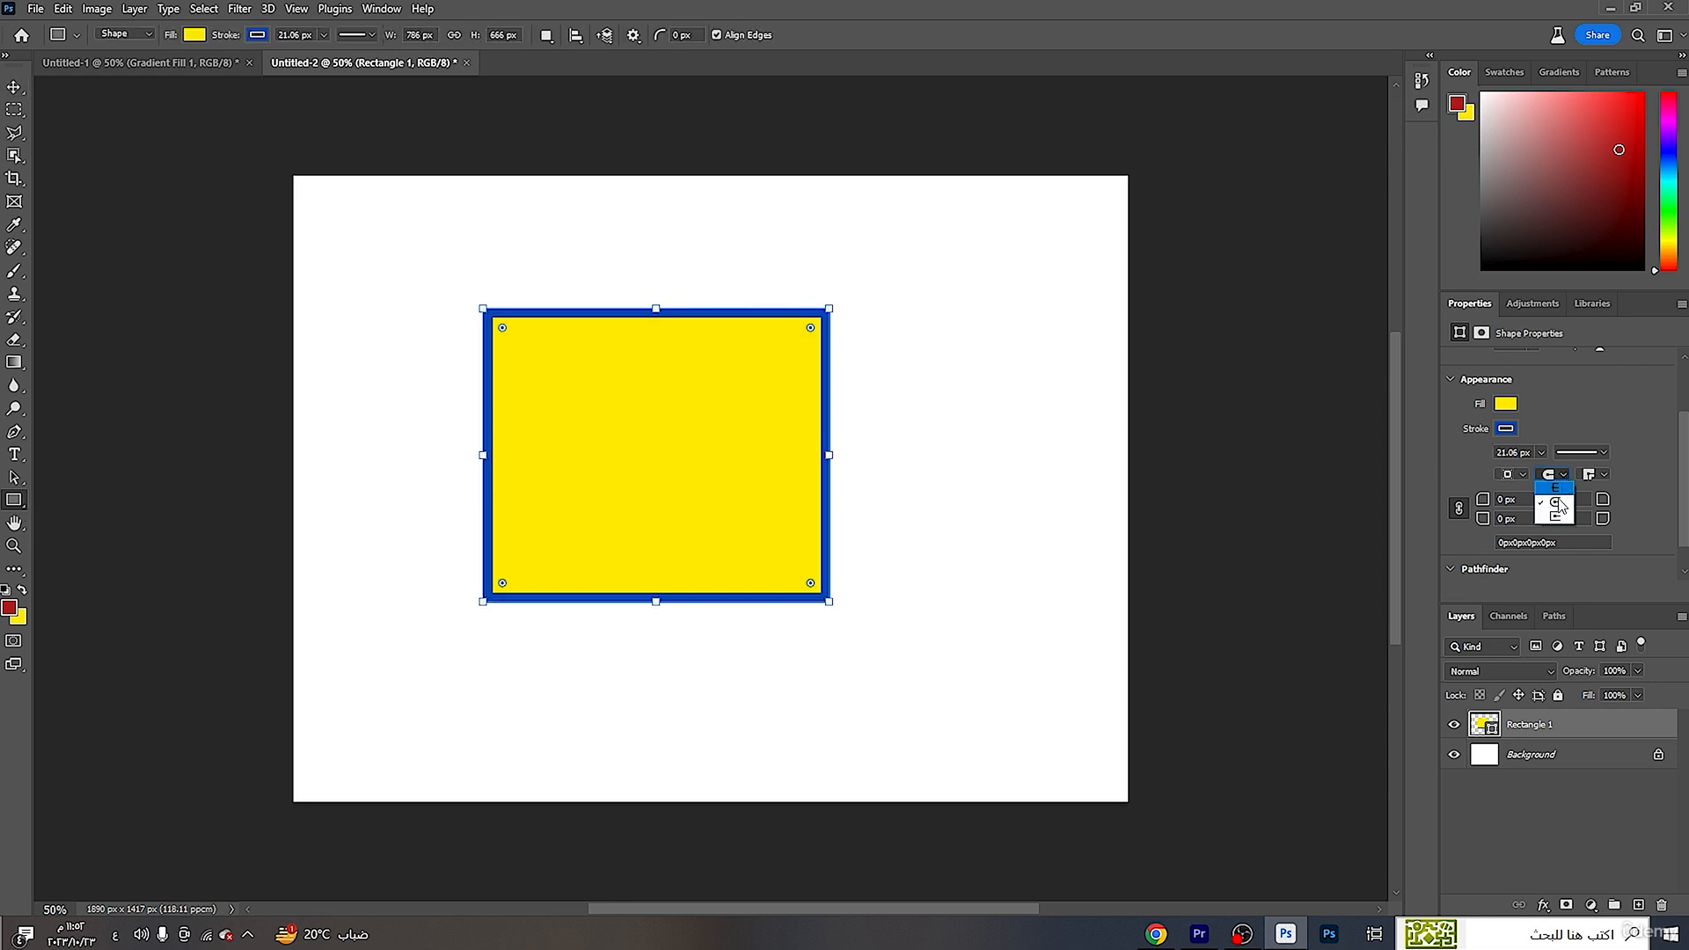
{"action": "left_click", "coordinate": [1558, 503]}
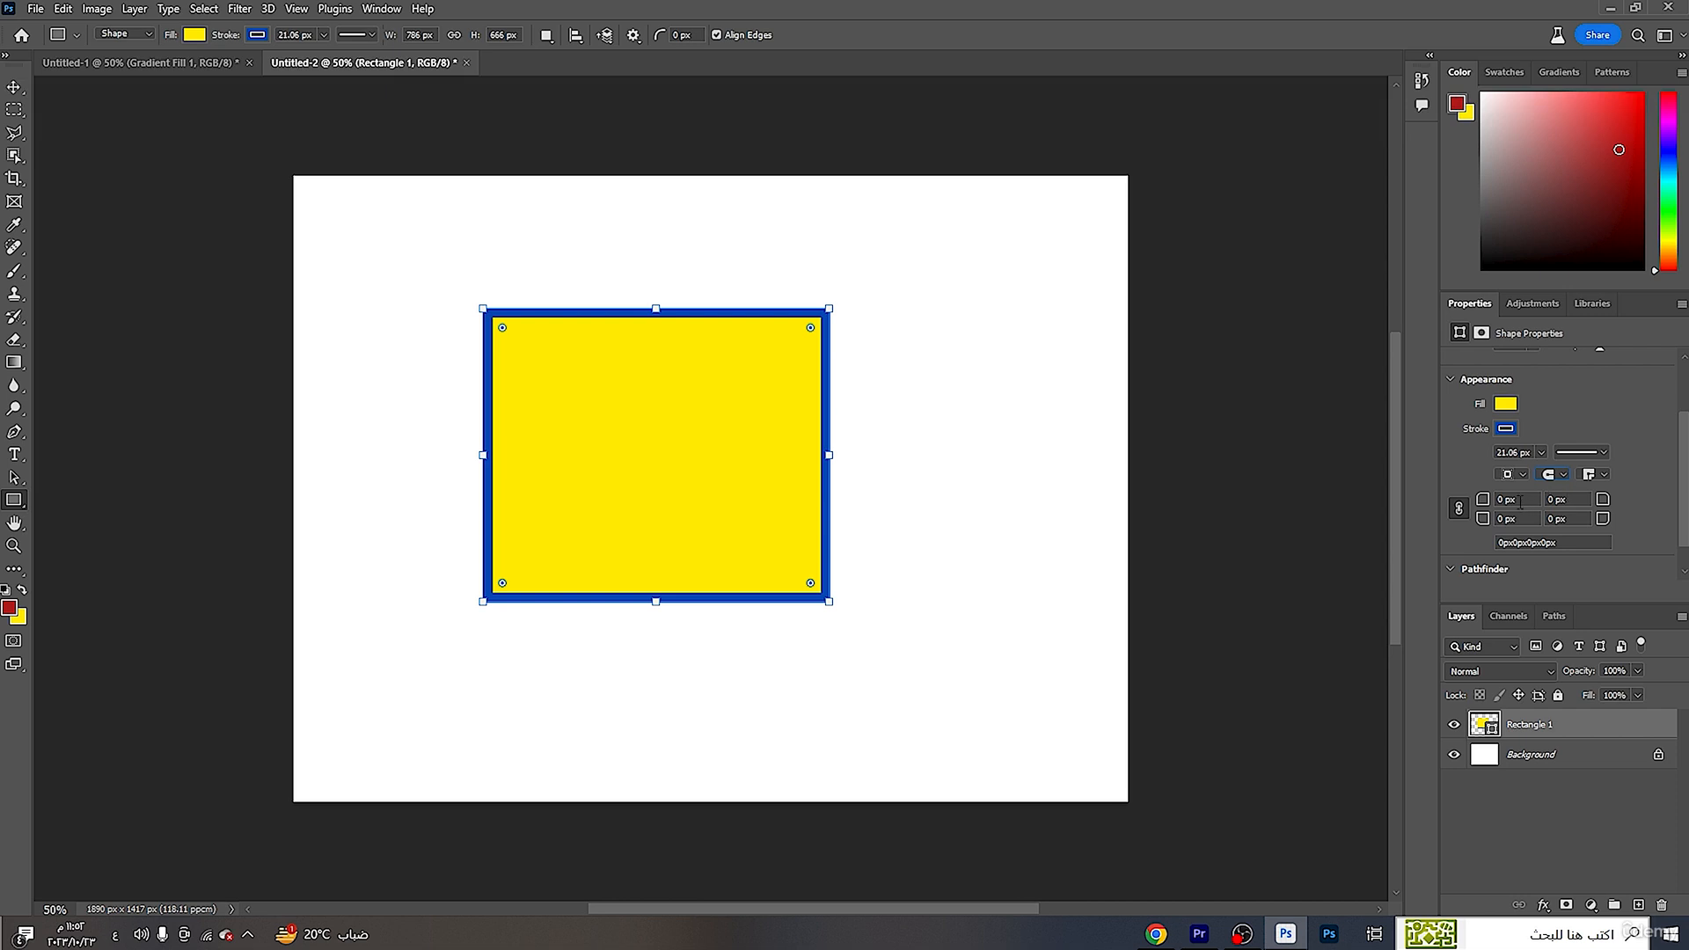
- Try centring the stroke on the rectangle's path and align it to the outside
{"action": "left_click", "coordinate": [1511, 474]}
{"action": "left_click", "coordinate": [1515, 505]}
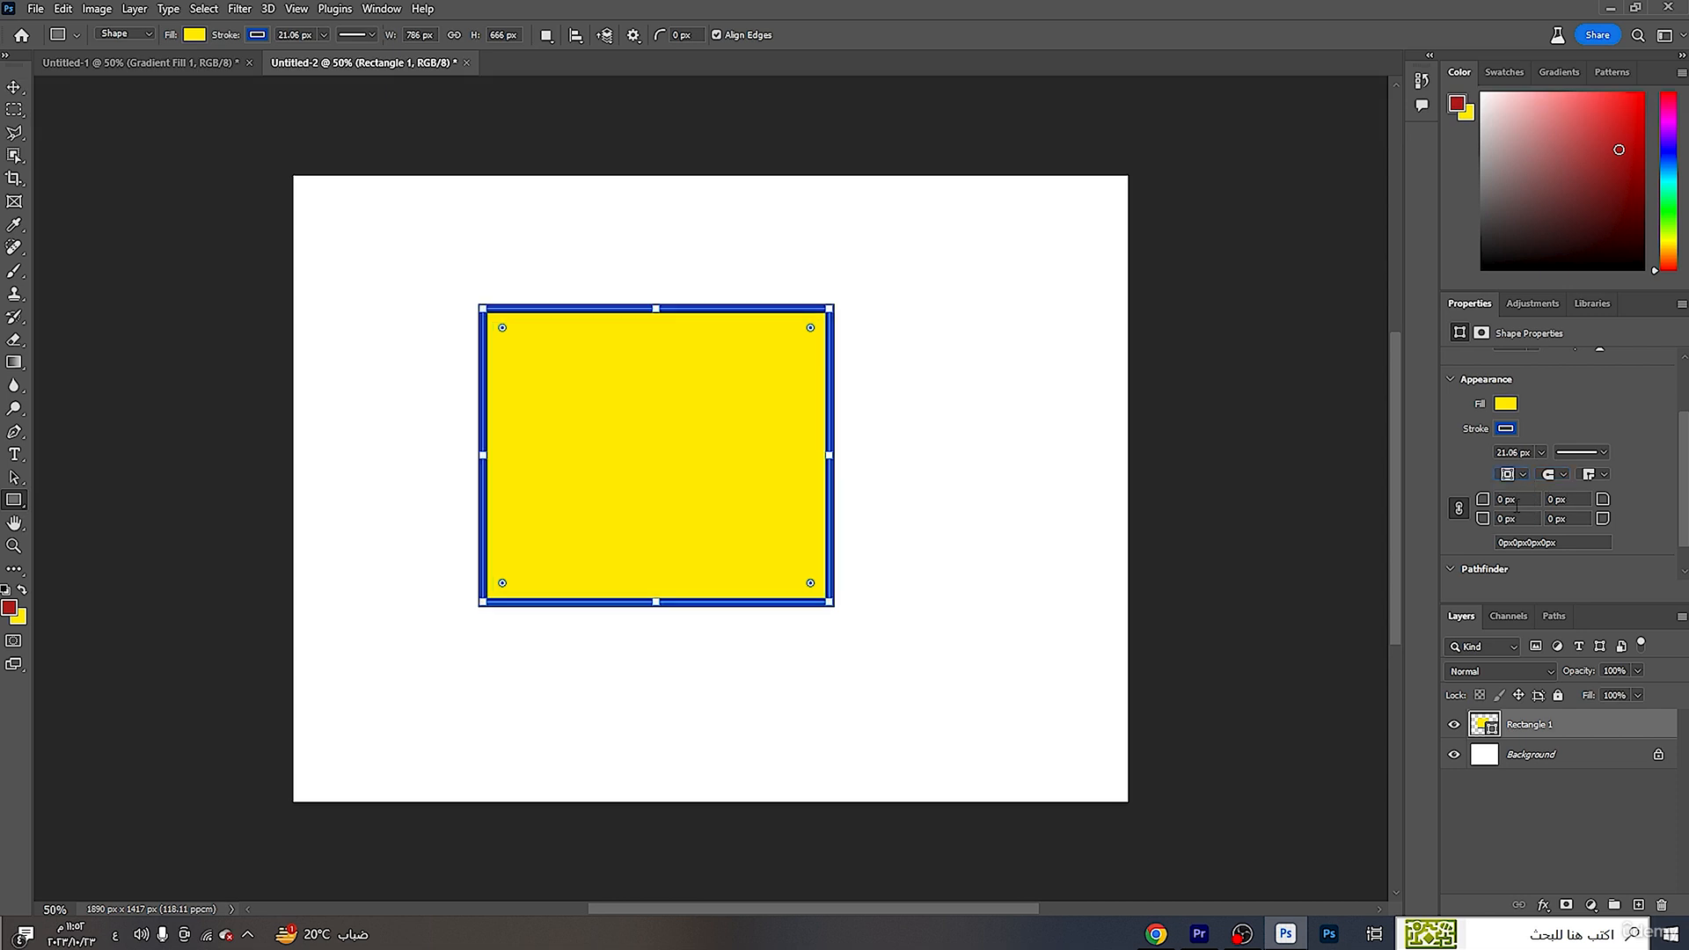
{"action": "left_click", "coordinate": [1521, 475]}
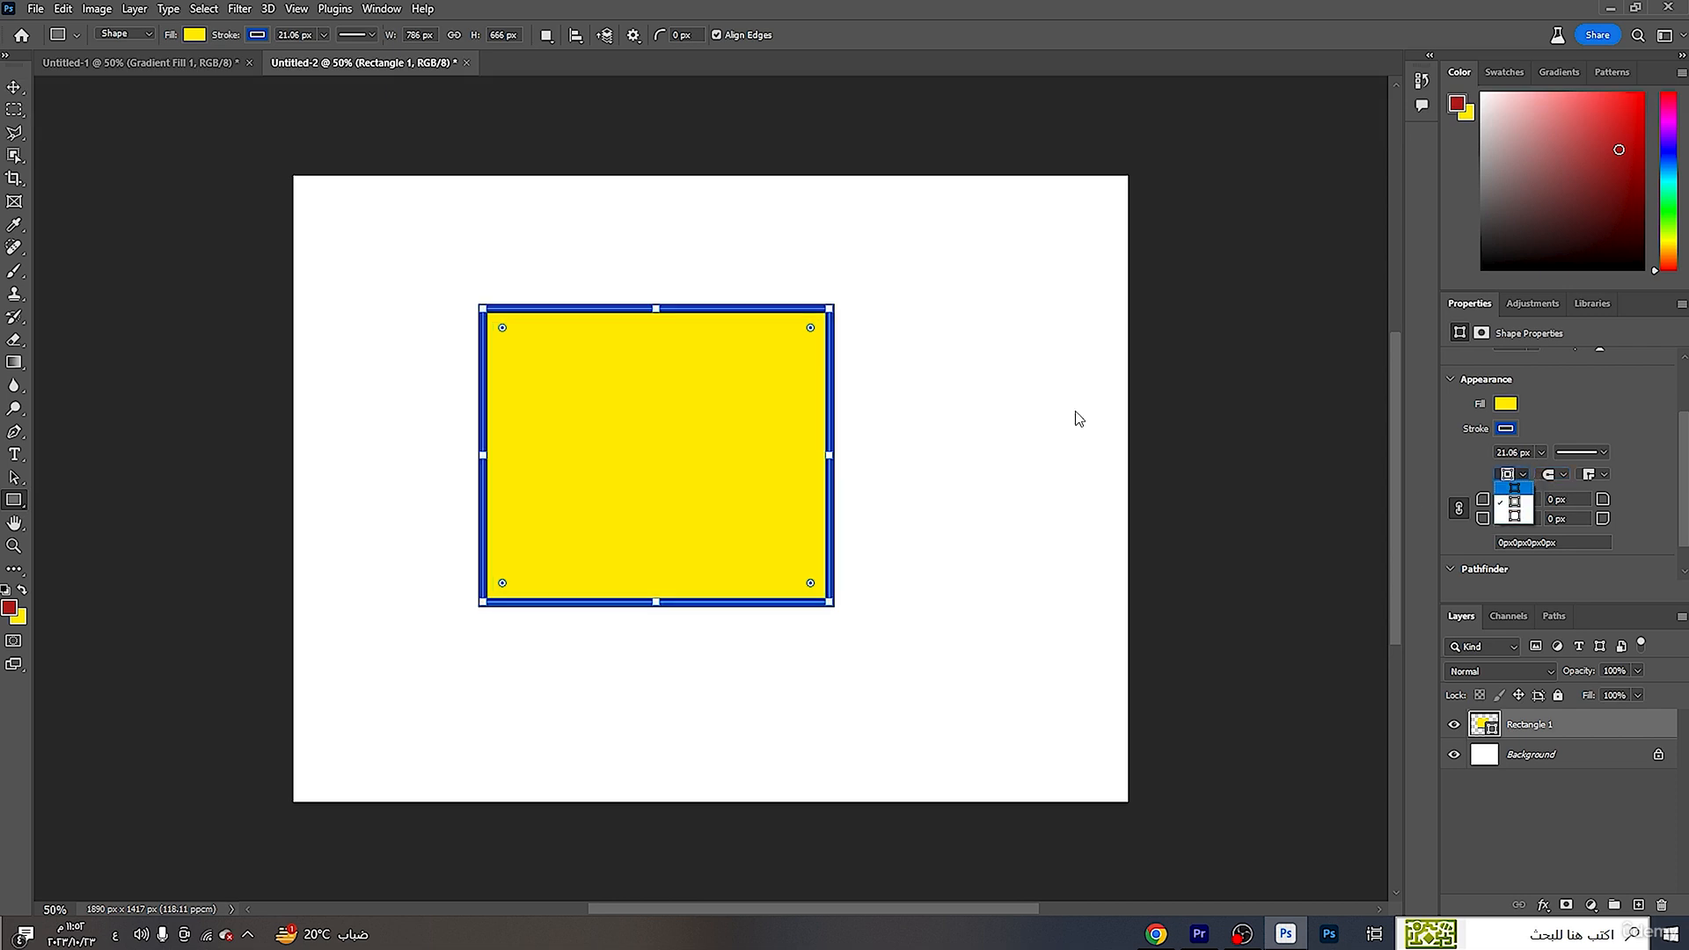
{"action": "left_click", "coordinate": [1513, 515]}
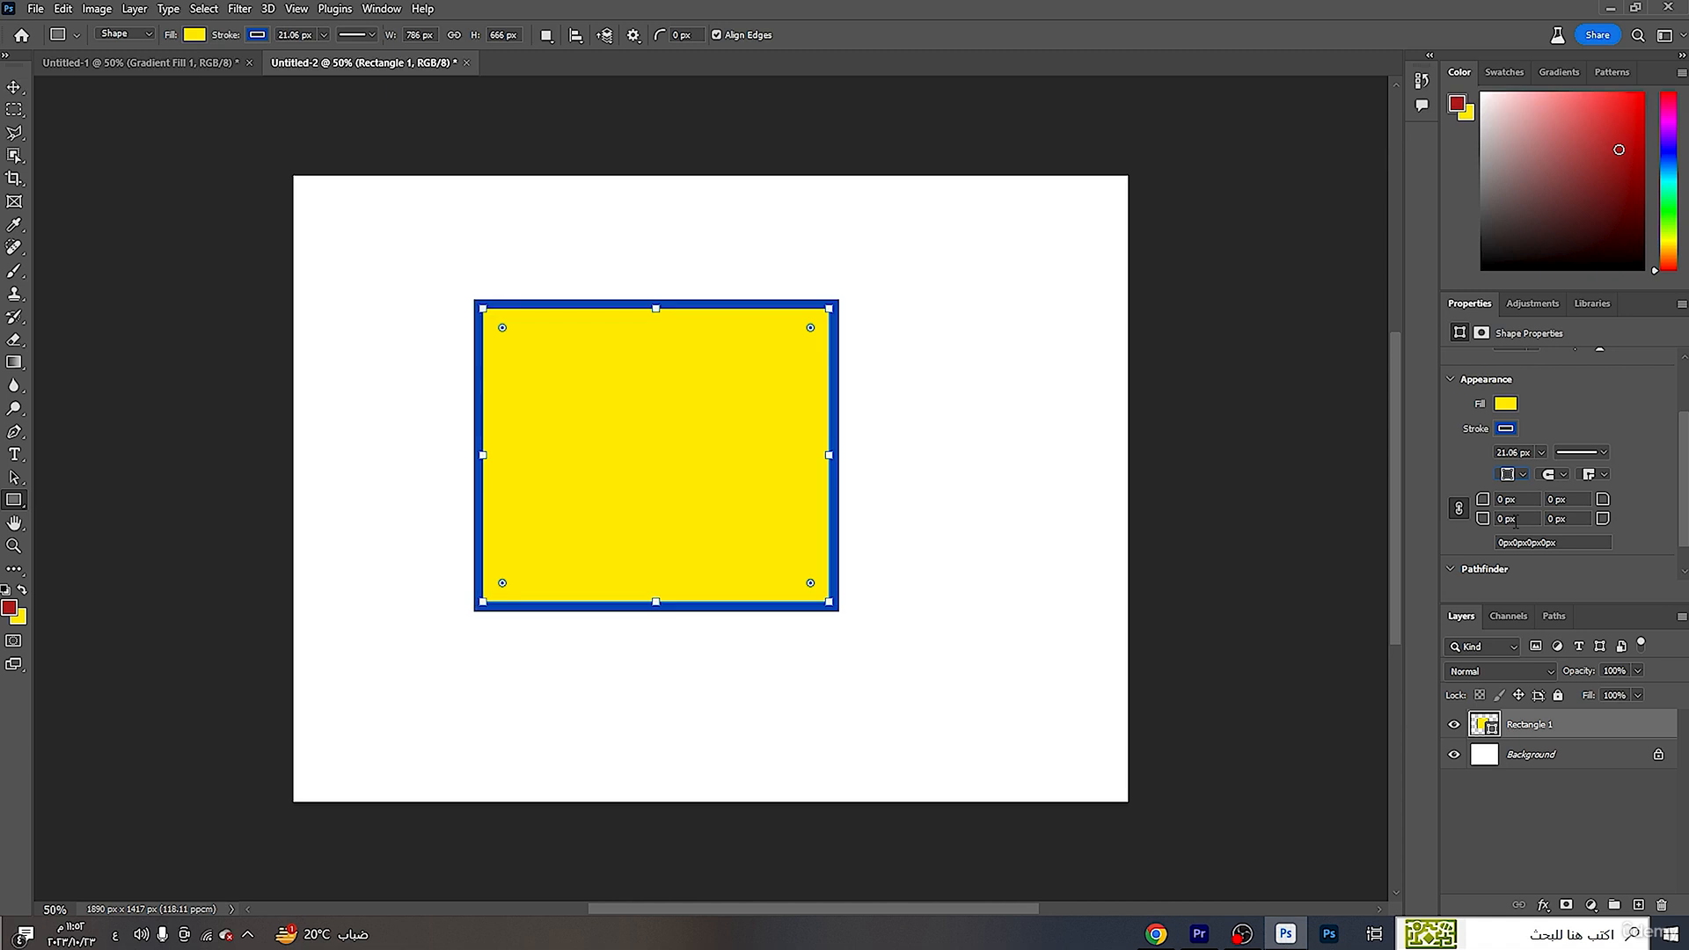
- Try round joins on the 21.06 px stroke's corners and restore the mitered joins
{"action": "left_click", "coordinate": [1597, 474]}
{"action": "left_click", "coordinate": [1596, 502]}
{"action": "left_click", "coordinate": [1606, 476]}
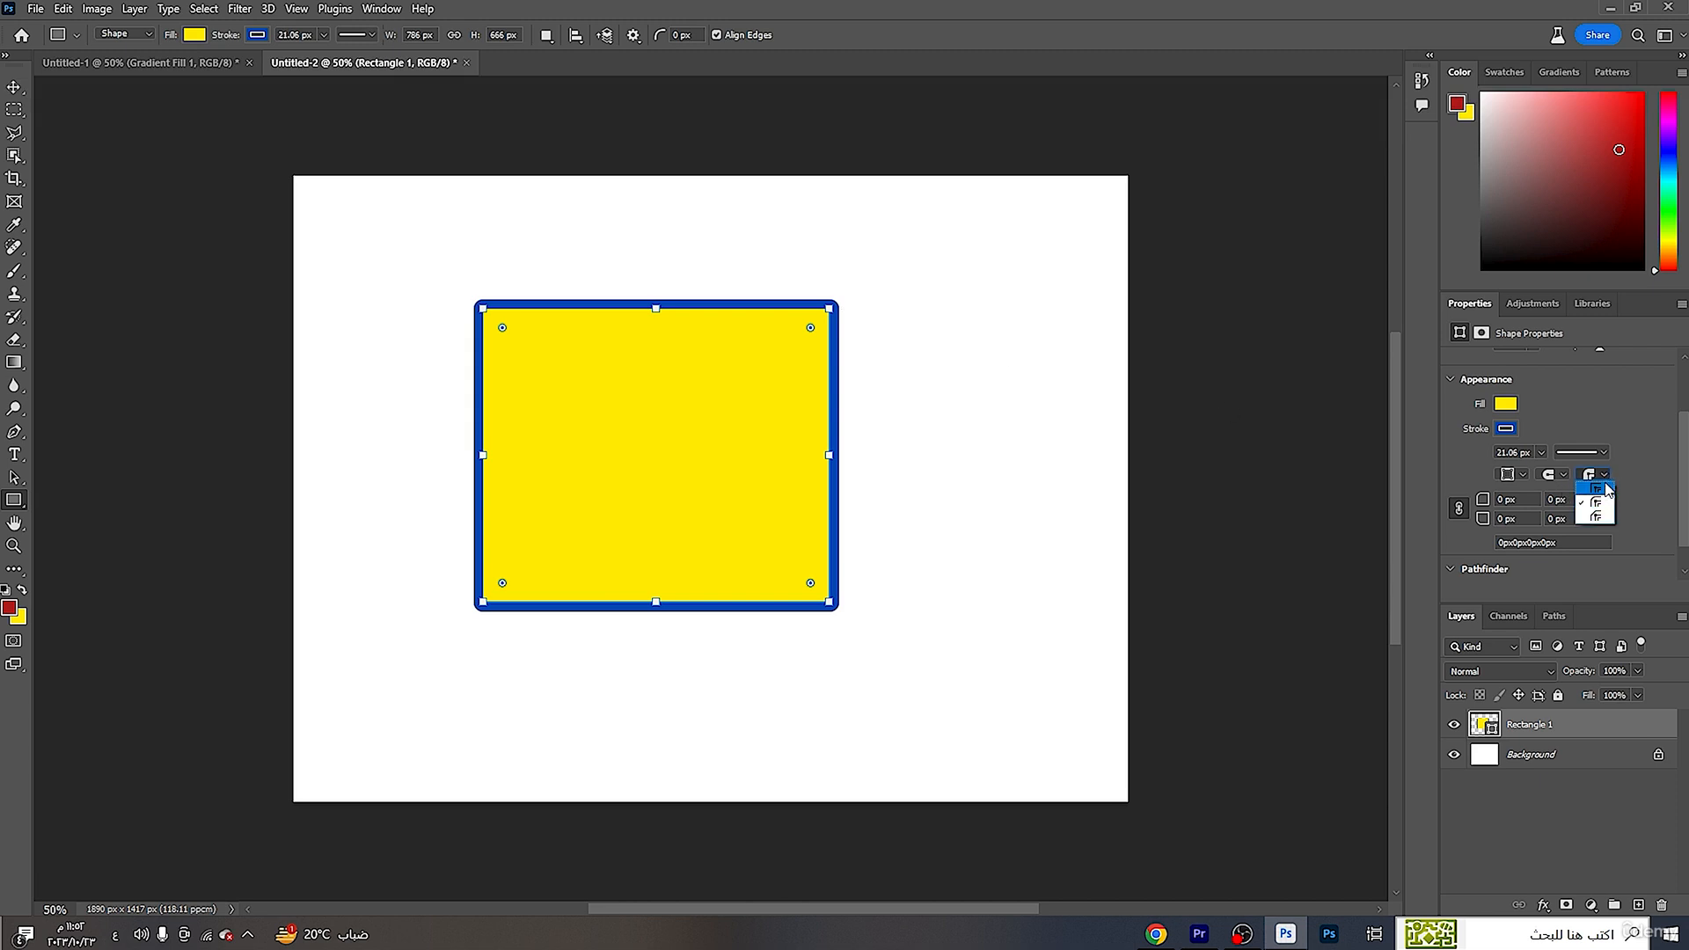
{"action": "left_click", "coordinate": [1605, 491]}
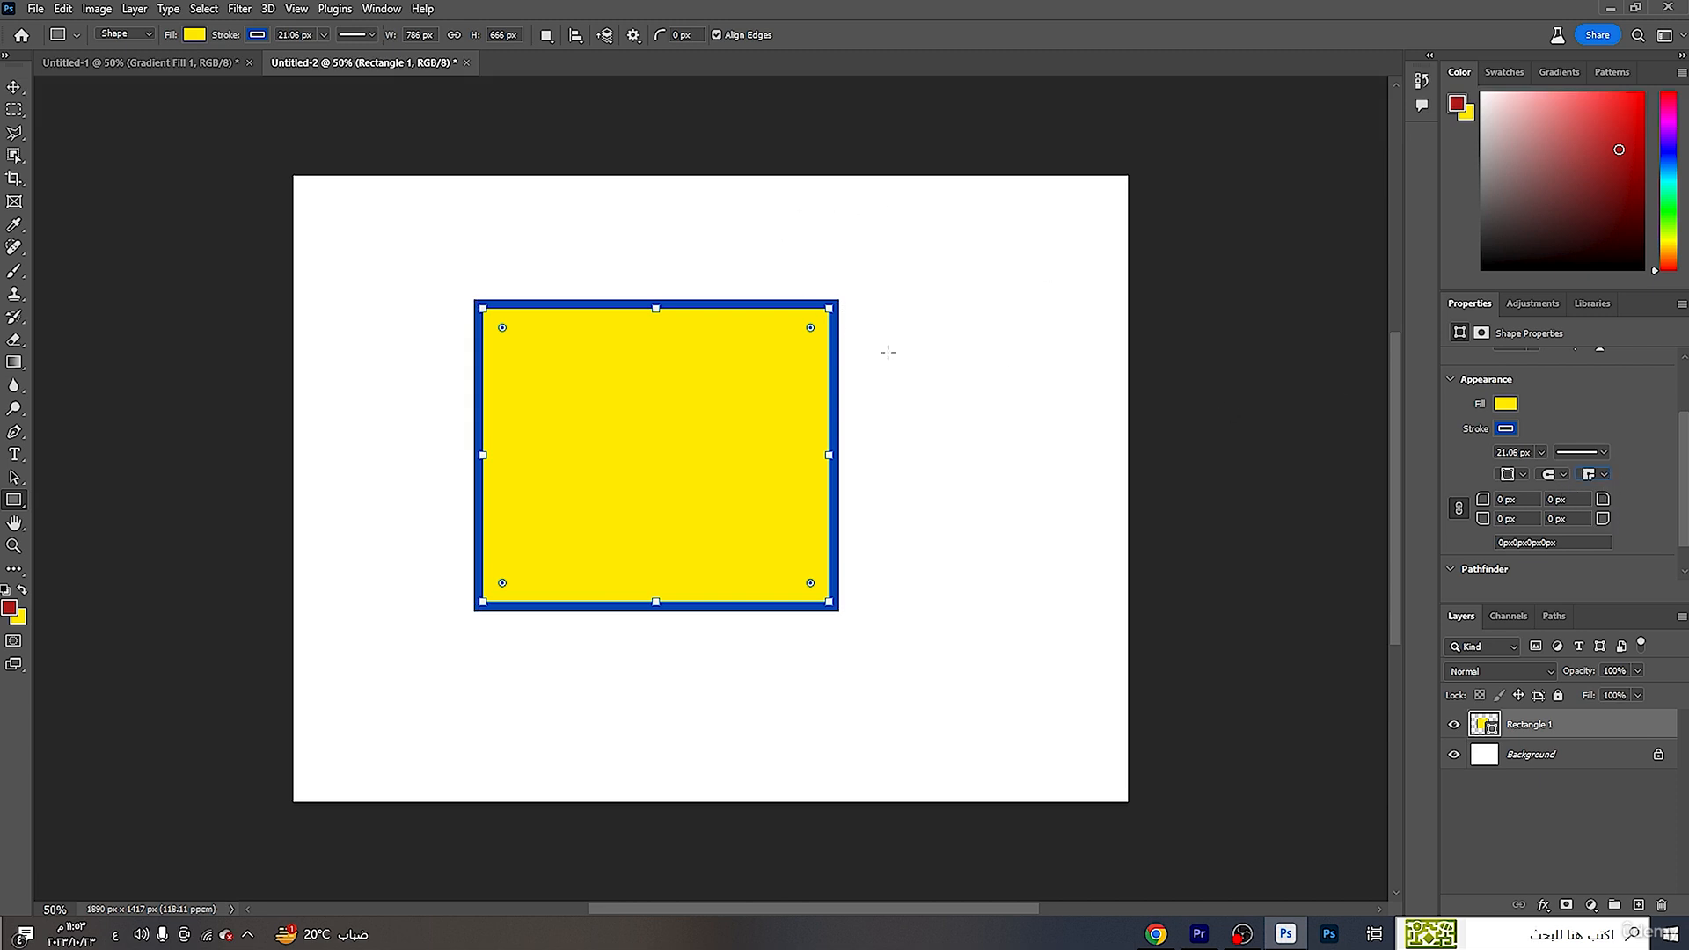
- Set the rectangle's stroke width to 100.20 px
{"action": "left_click", "coordinate": [1603, 454]}
{"action": "left_click", "coordinate": [1603, 454]}
{"action": "left_click", "coordinate": [1540, 456]}
{"action": "left_click_drag", "start_coordinate": [1541, 475], "coordinate": [1569, 476]}
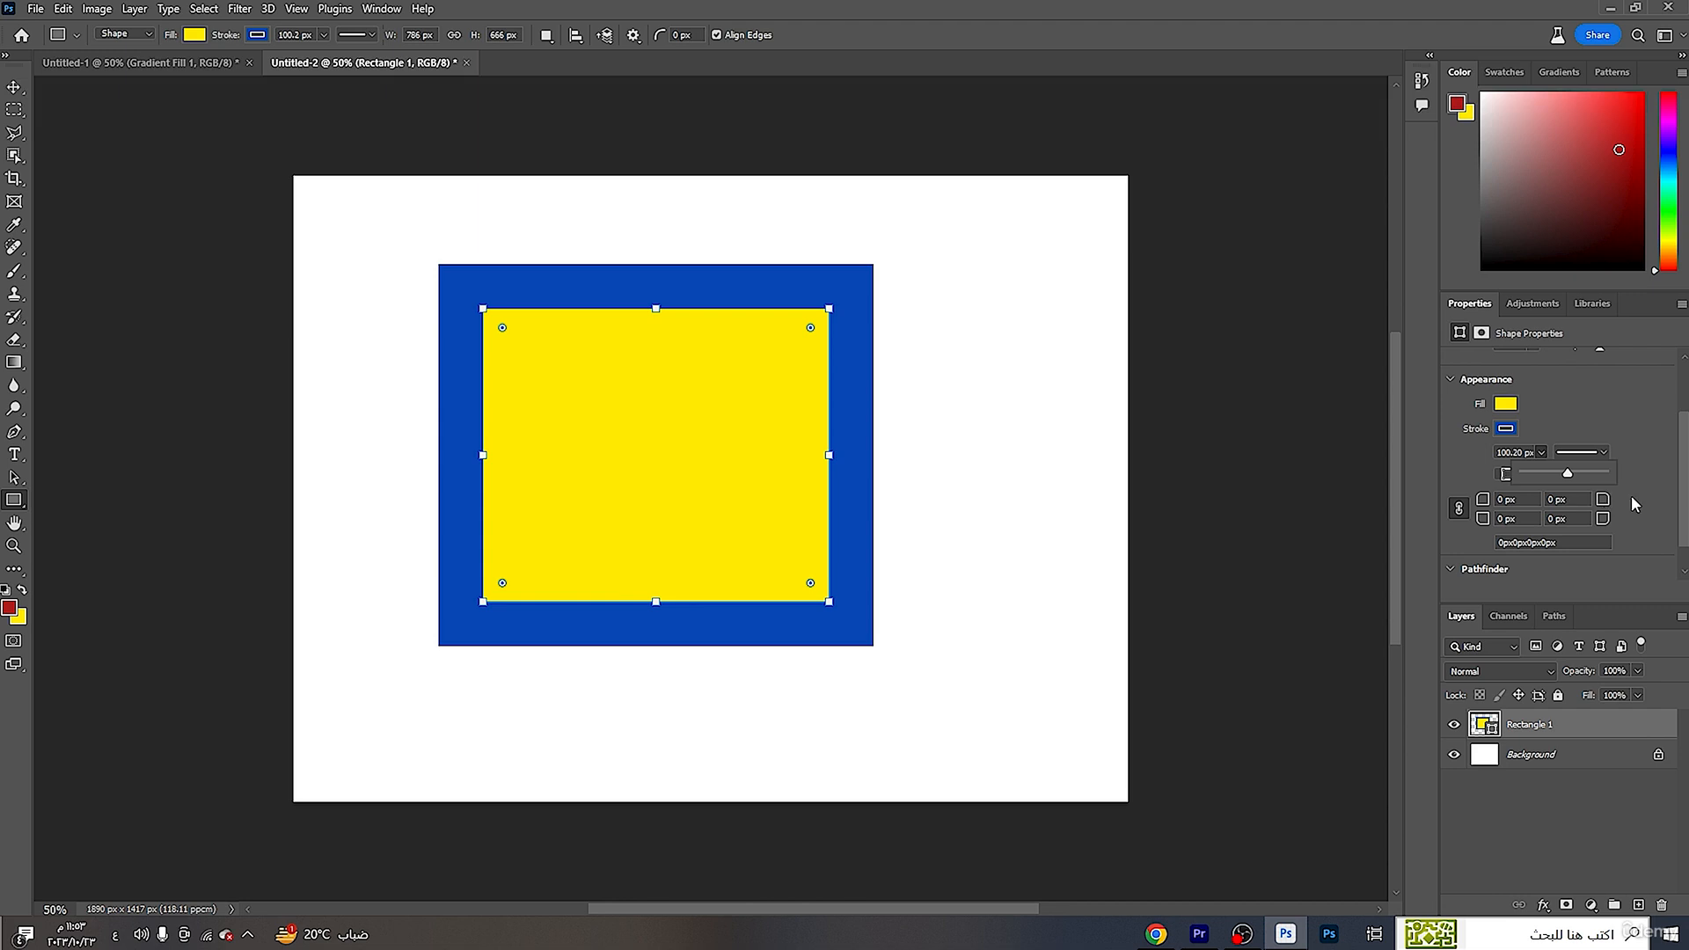
{"action": "left_click", "coordinate": [1616, 490]}
- Compare round and mitered joins on the thick stroke and leave the round join applied
{"action": "left_click", "coordinate": [1603, 475]}
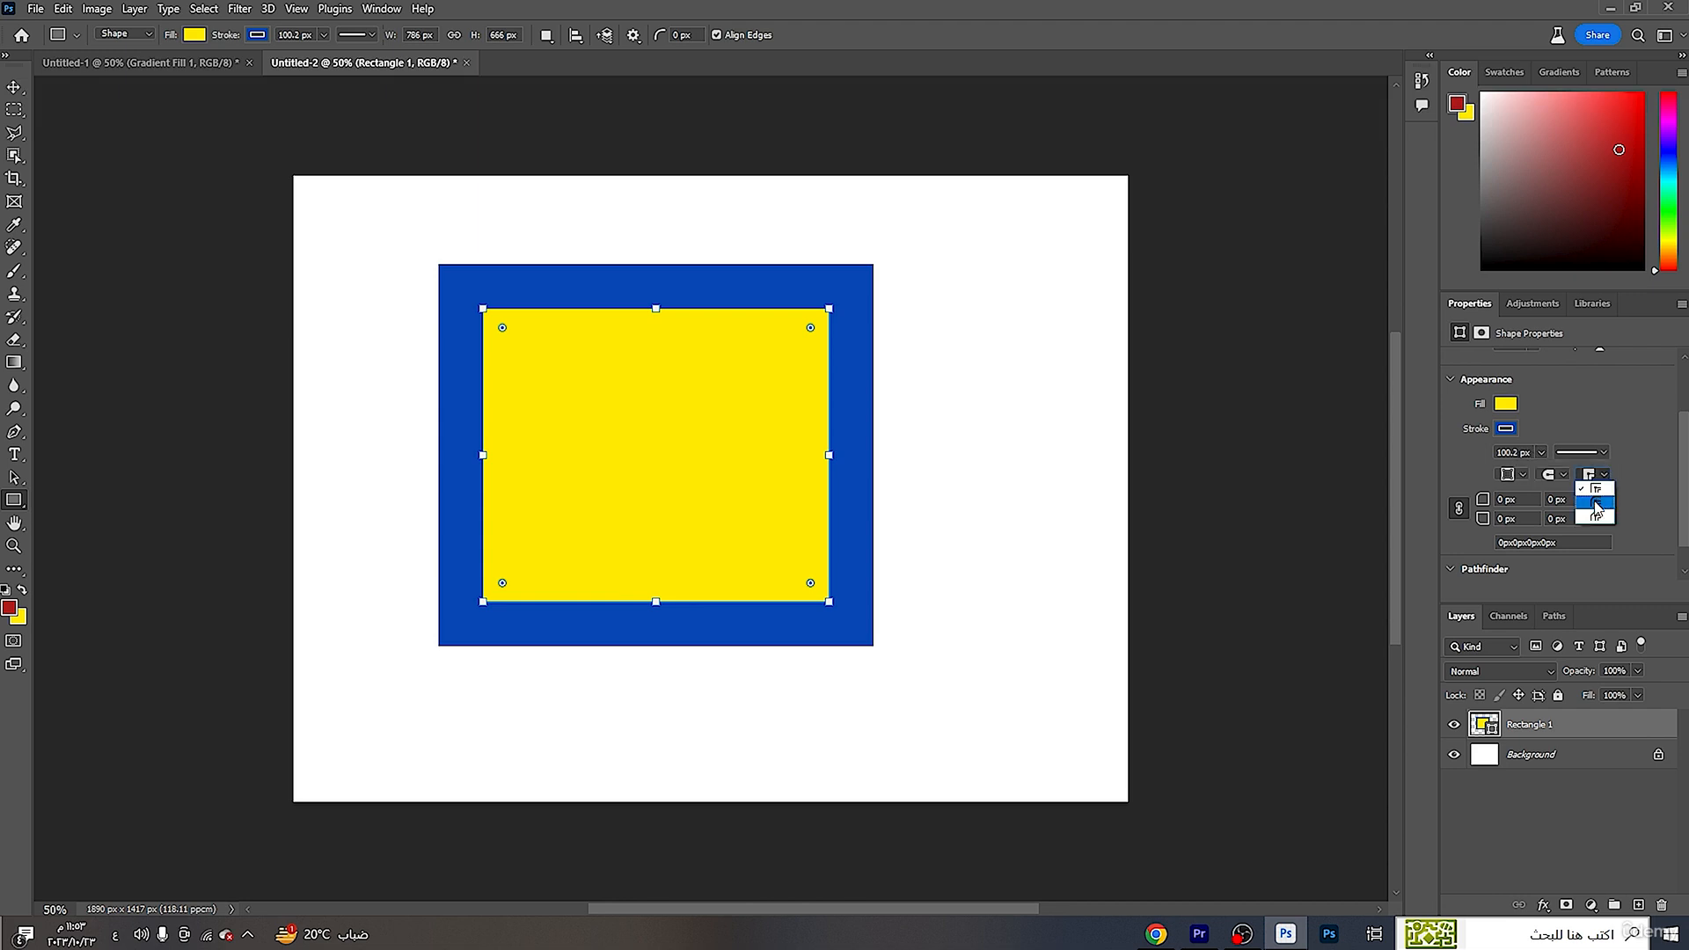
{"action": "left_click", "coordinate": [1597, 503]}
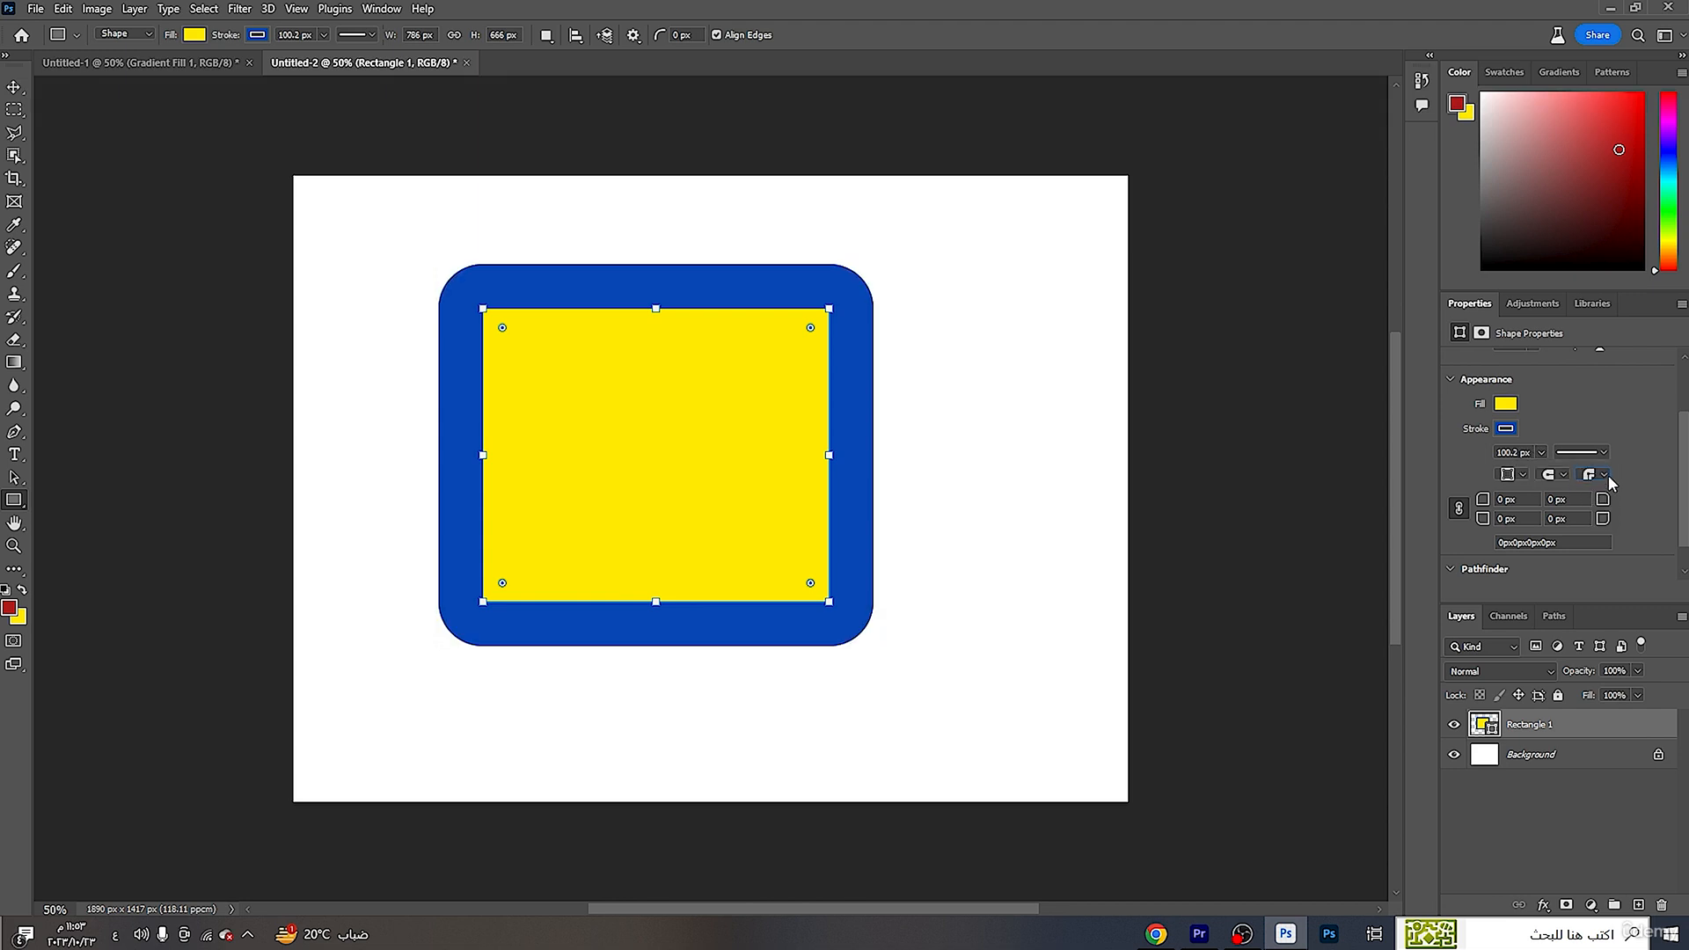
{"action": "left_click", "coordinate": [1599, 476]}
{"action": "left_click", "coordinate": [1597, 488]}
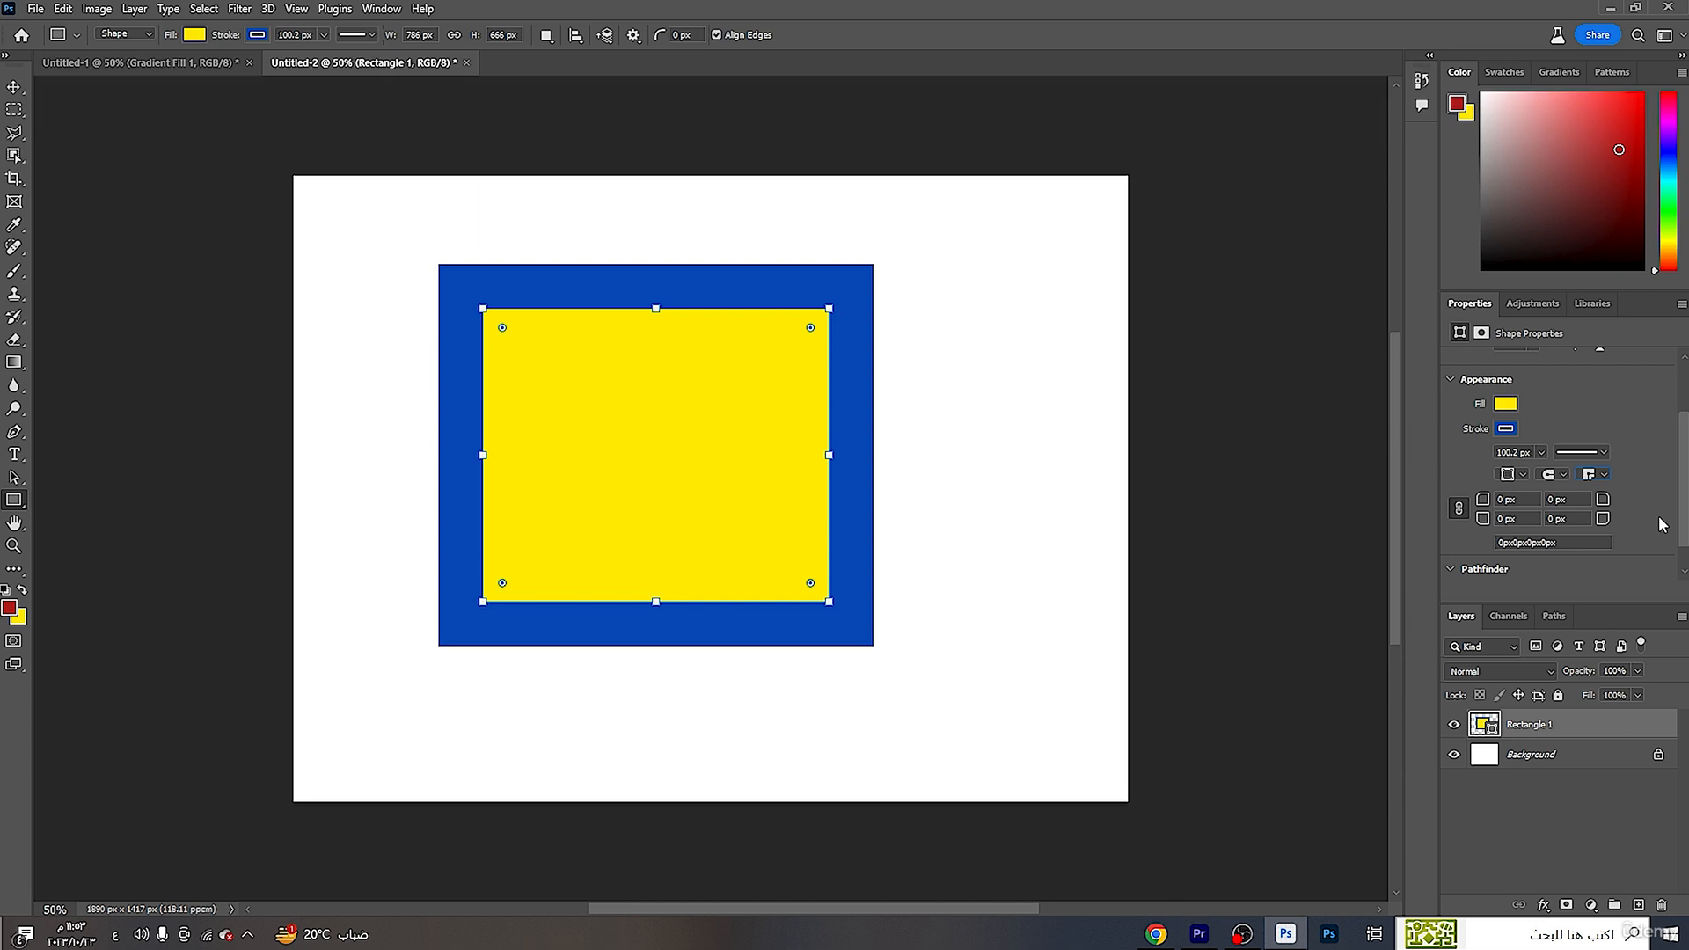
{"action": "left_click", "coordinate": [1597, 474]}
{"action": "left_click", "coordinate": [1609, 506]}
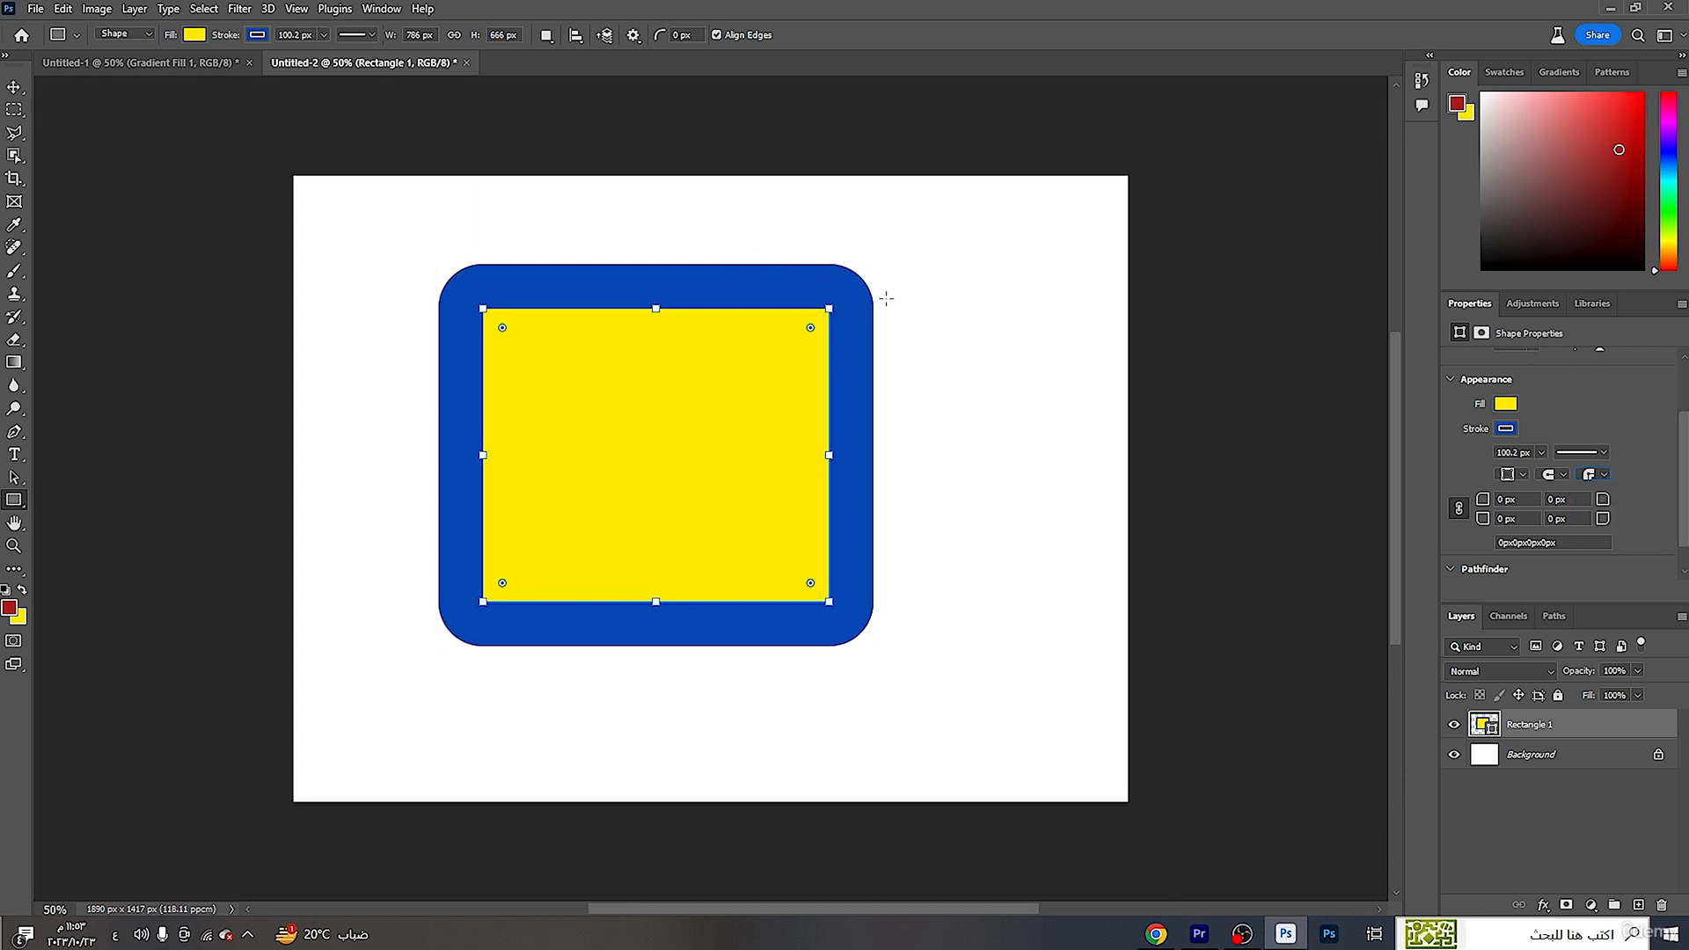
- Set all four corner radii of the rectangle to 56 px and give the stroke mitered joins and butt caps
{"action": "left_click", "coordinate": [1458, 510]}
{"action": "mouse_move", "coordinate": [1483, 500]}
{"action": "left_mouse_down"}
{"action": "mouse_move", "coordinate": [1452, 495]}
{"action": "mouse_move", "coordinate": [1481, 494]}
{"action": "left_mouse_up"}
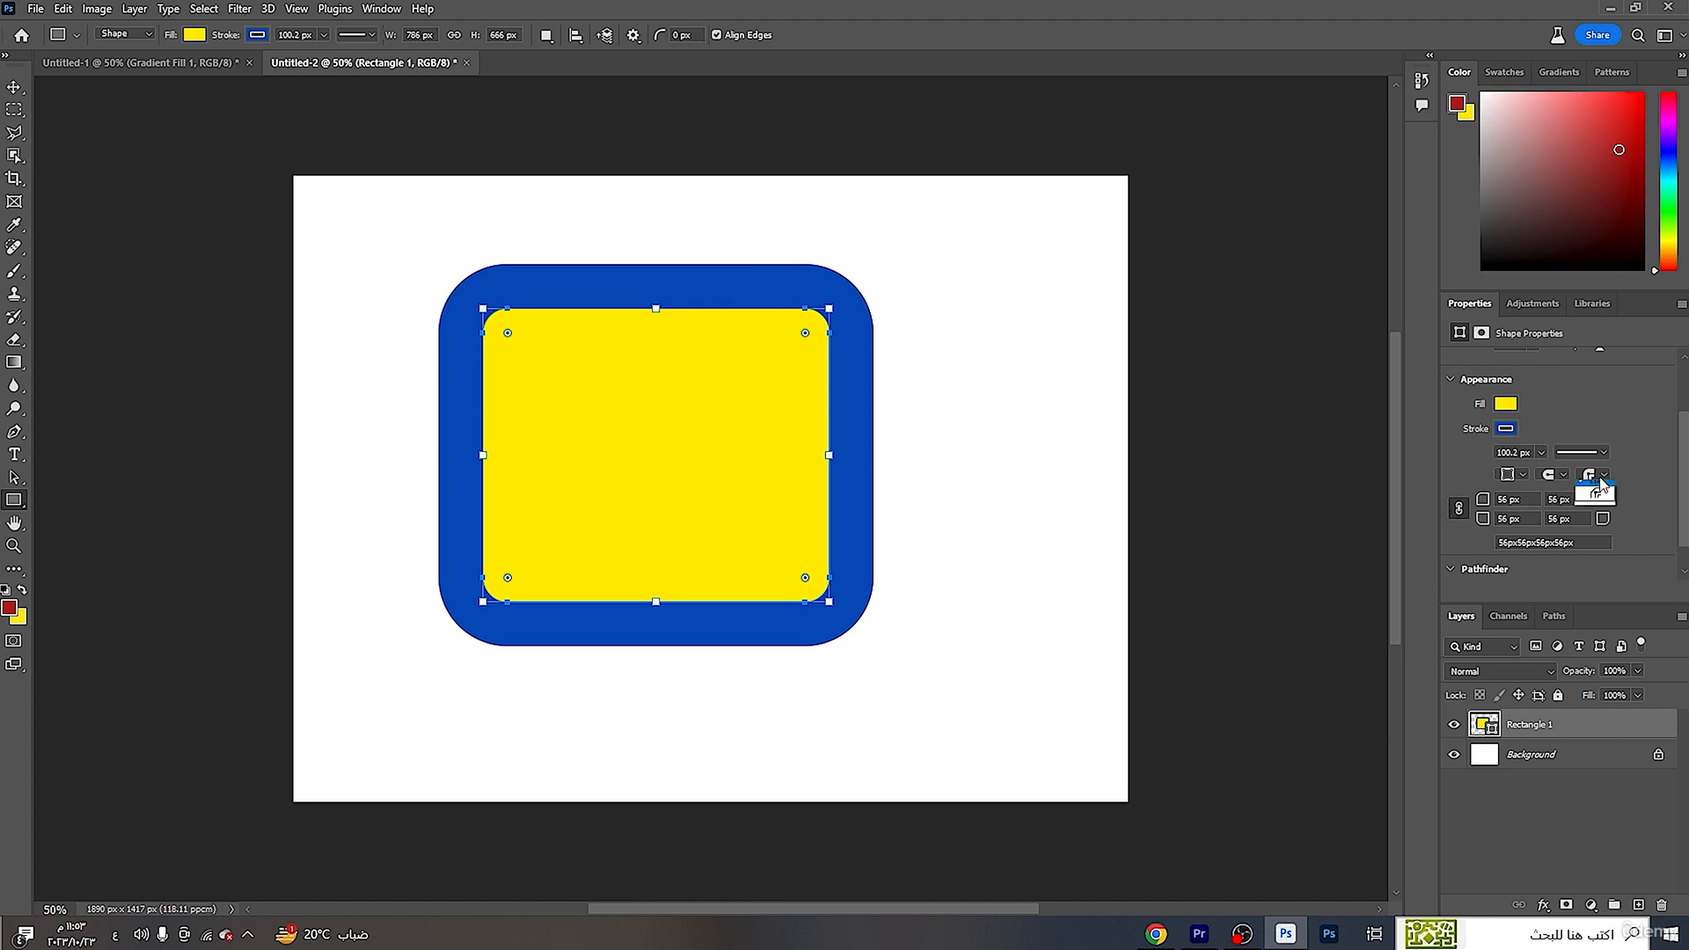
{"action": "left_click", "coordinate": [1558, 475]}
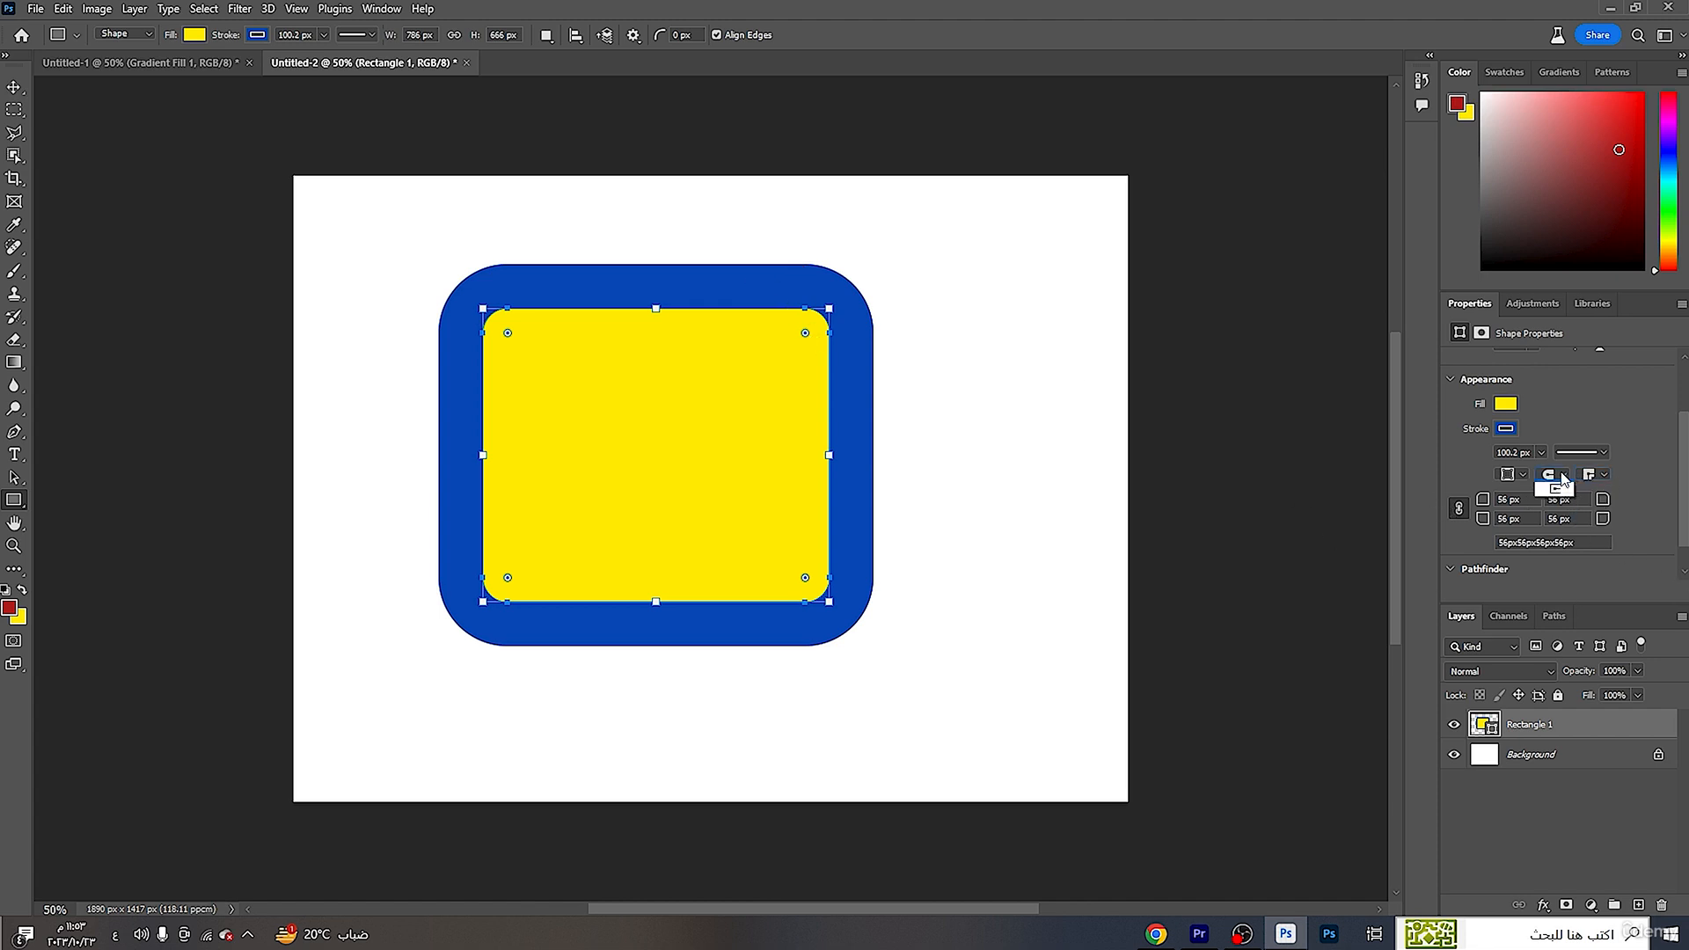
{"action": "left_click", "coordinate": [1553, 491]}
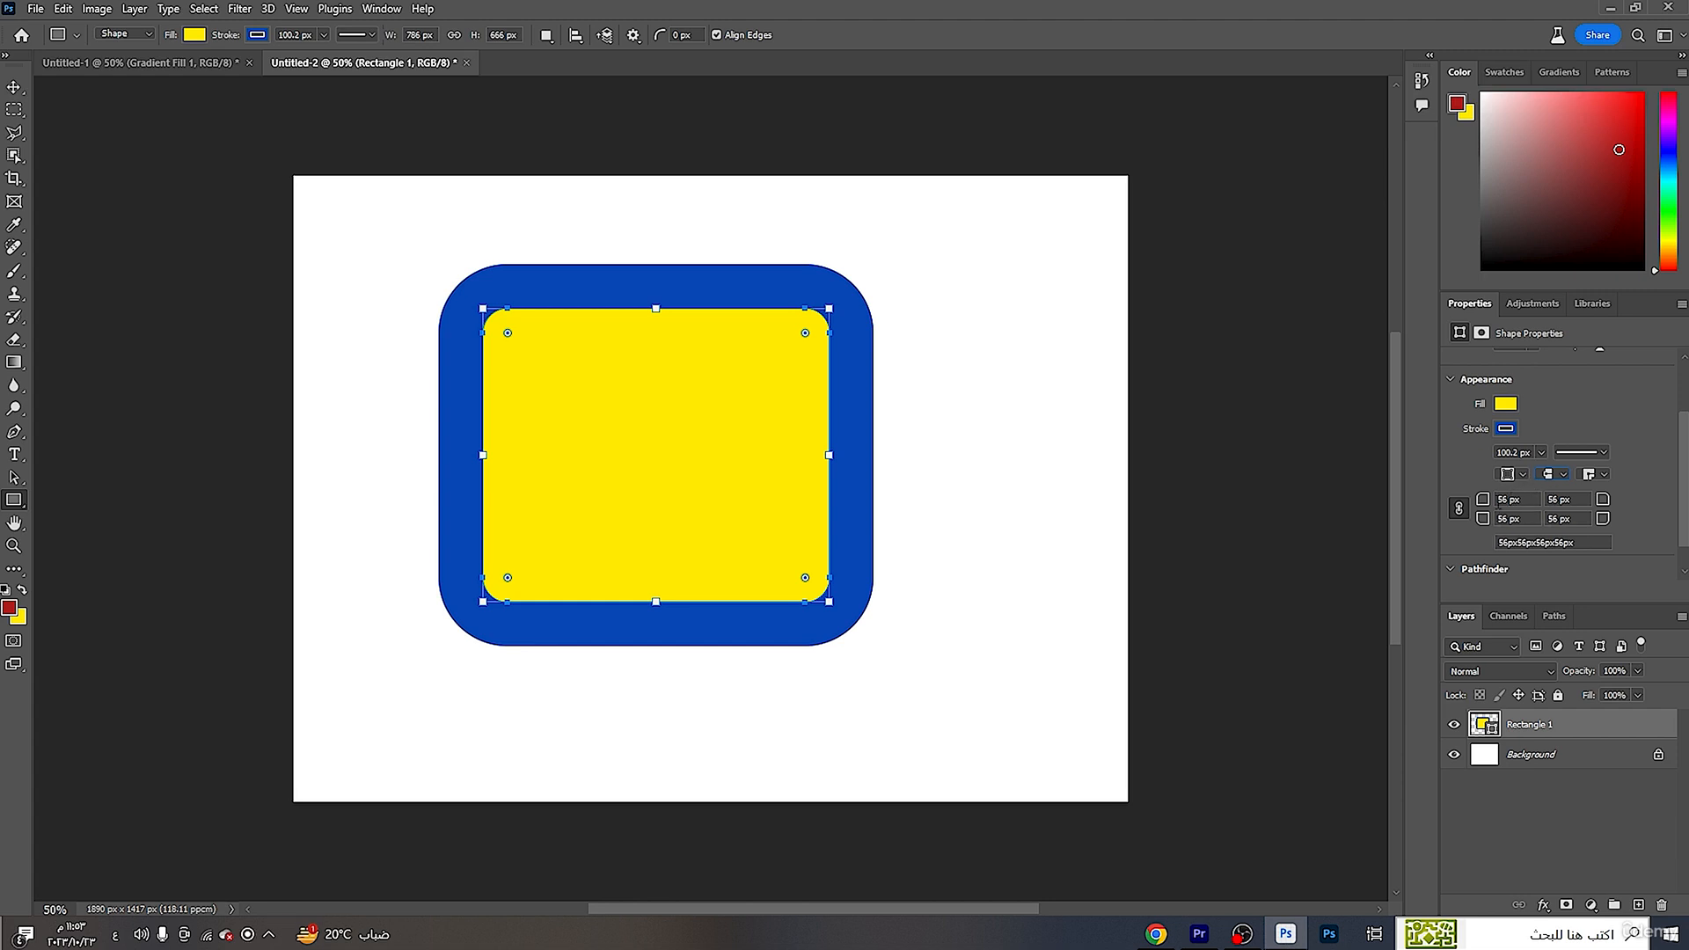
- Reset all four corner radii of the rectangle to 0 px and unlink them
{"action": "double_click", "coordinate": [1497, 500]}
{"action": "type", "text": "0"}
{"action": "key", "text": "Return"}
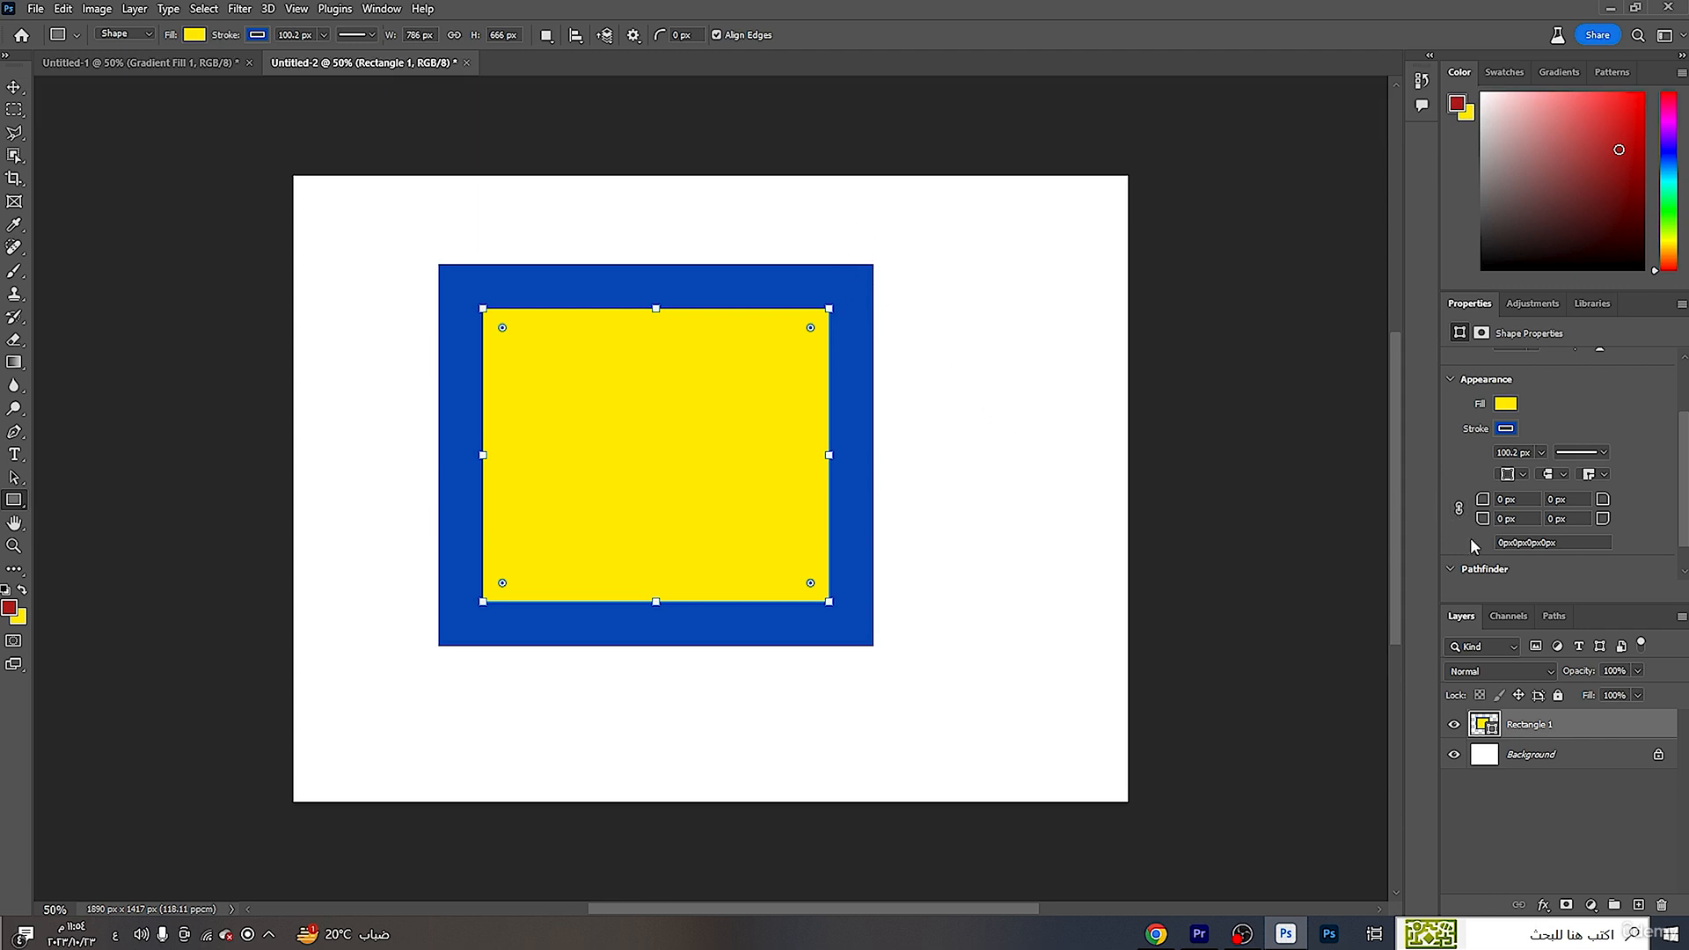
- Round only the rectangle's upper-right corner to 95 px and its lower-left corner to 142 px
{"action": "left_click_drag", "start_coordinate": [1603, 499], "coordinate": [1648, 502]}
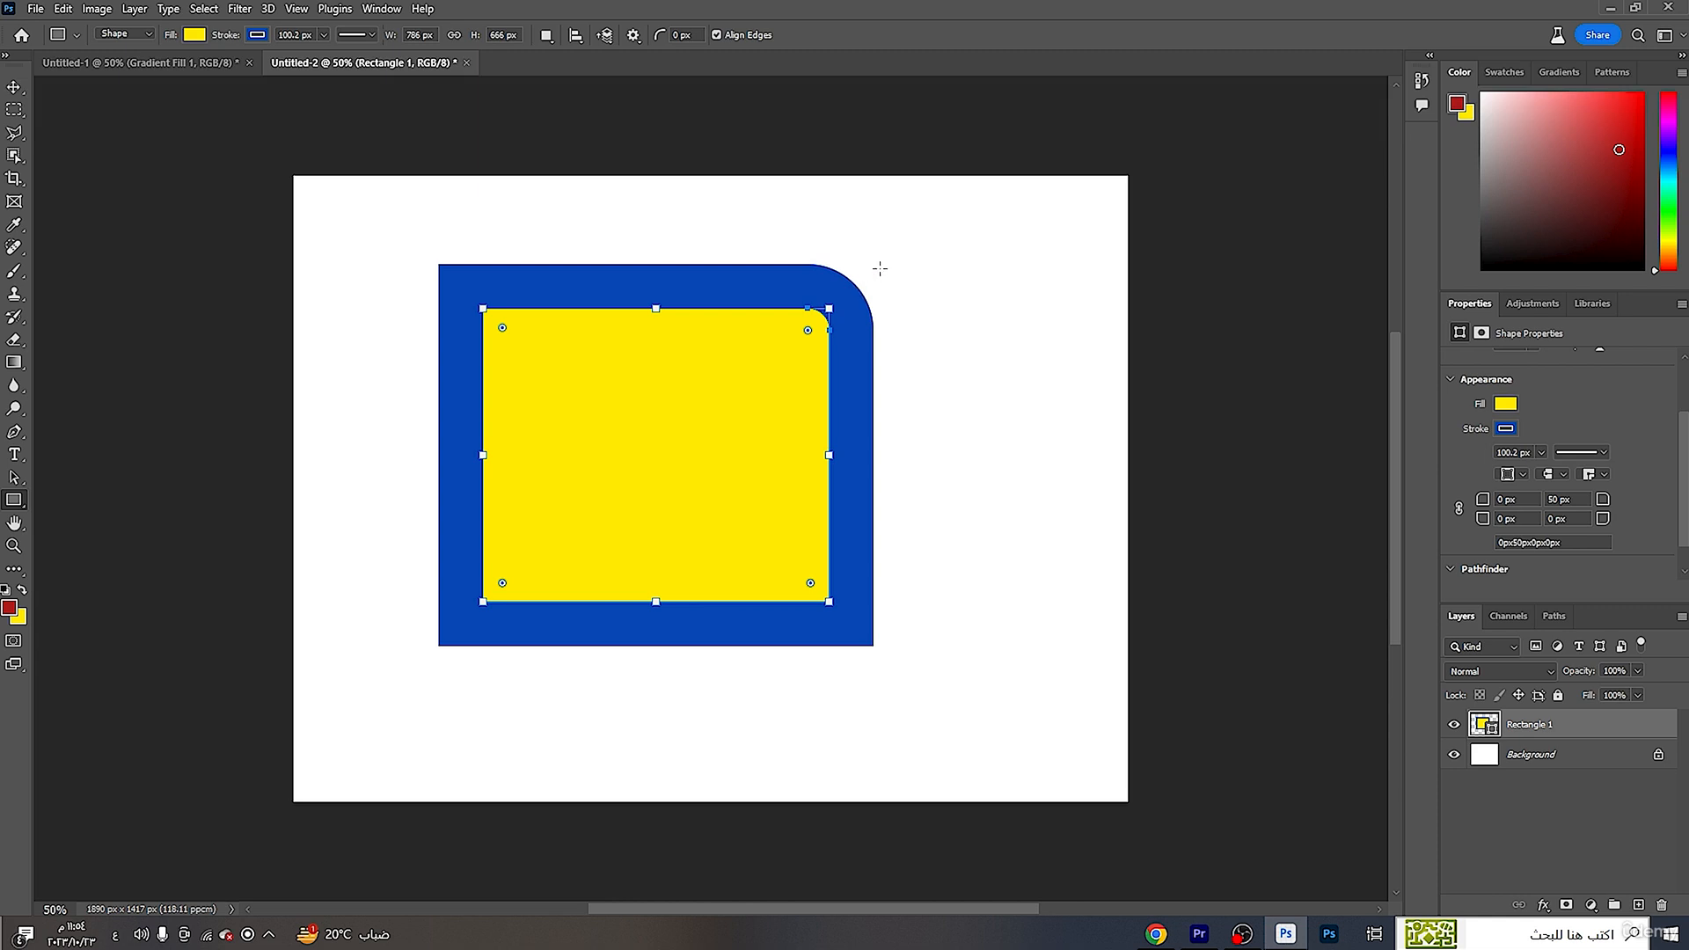
{"action": "left_click_drag", "start_coordinate": [1602, 498], "coordinate": [1647, 501]}
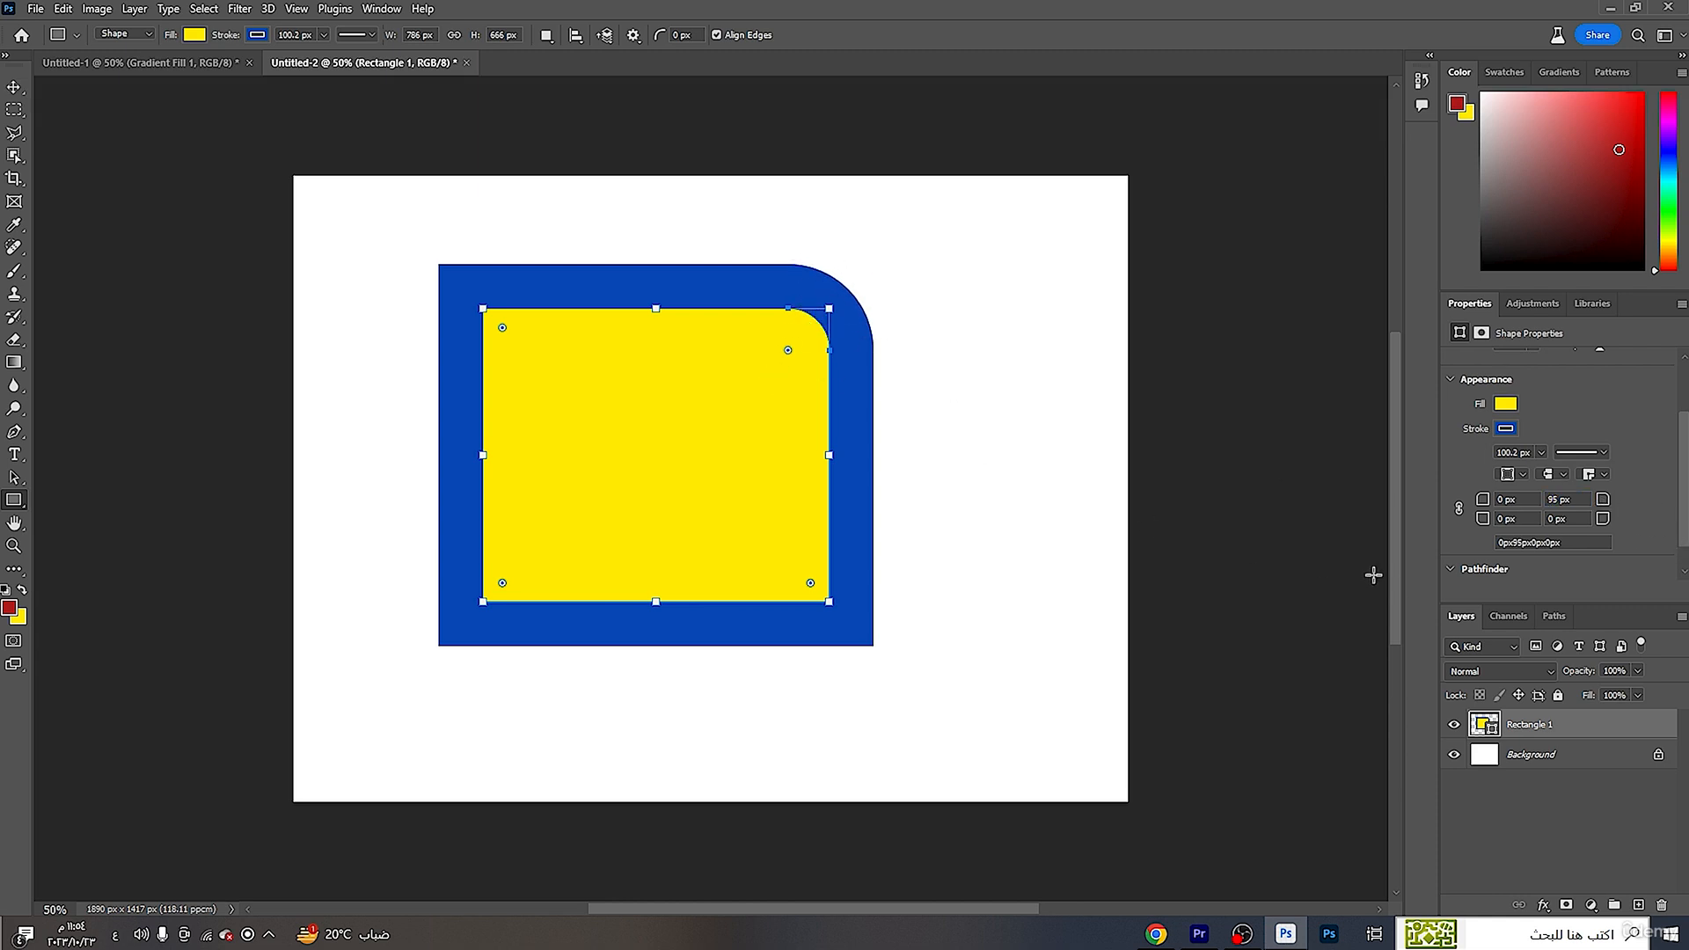
{"action": "left_click", "coordinate": [1469, 525]}
{"action": "left_click_drag", "start_coordinate": [1469, 525], "coordinate": [1527, 521]}
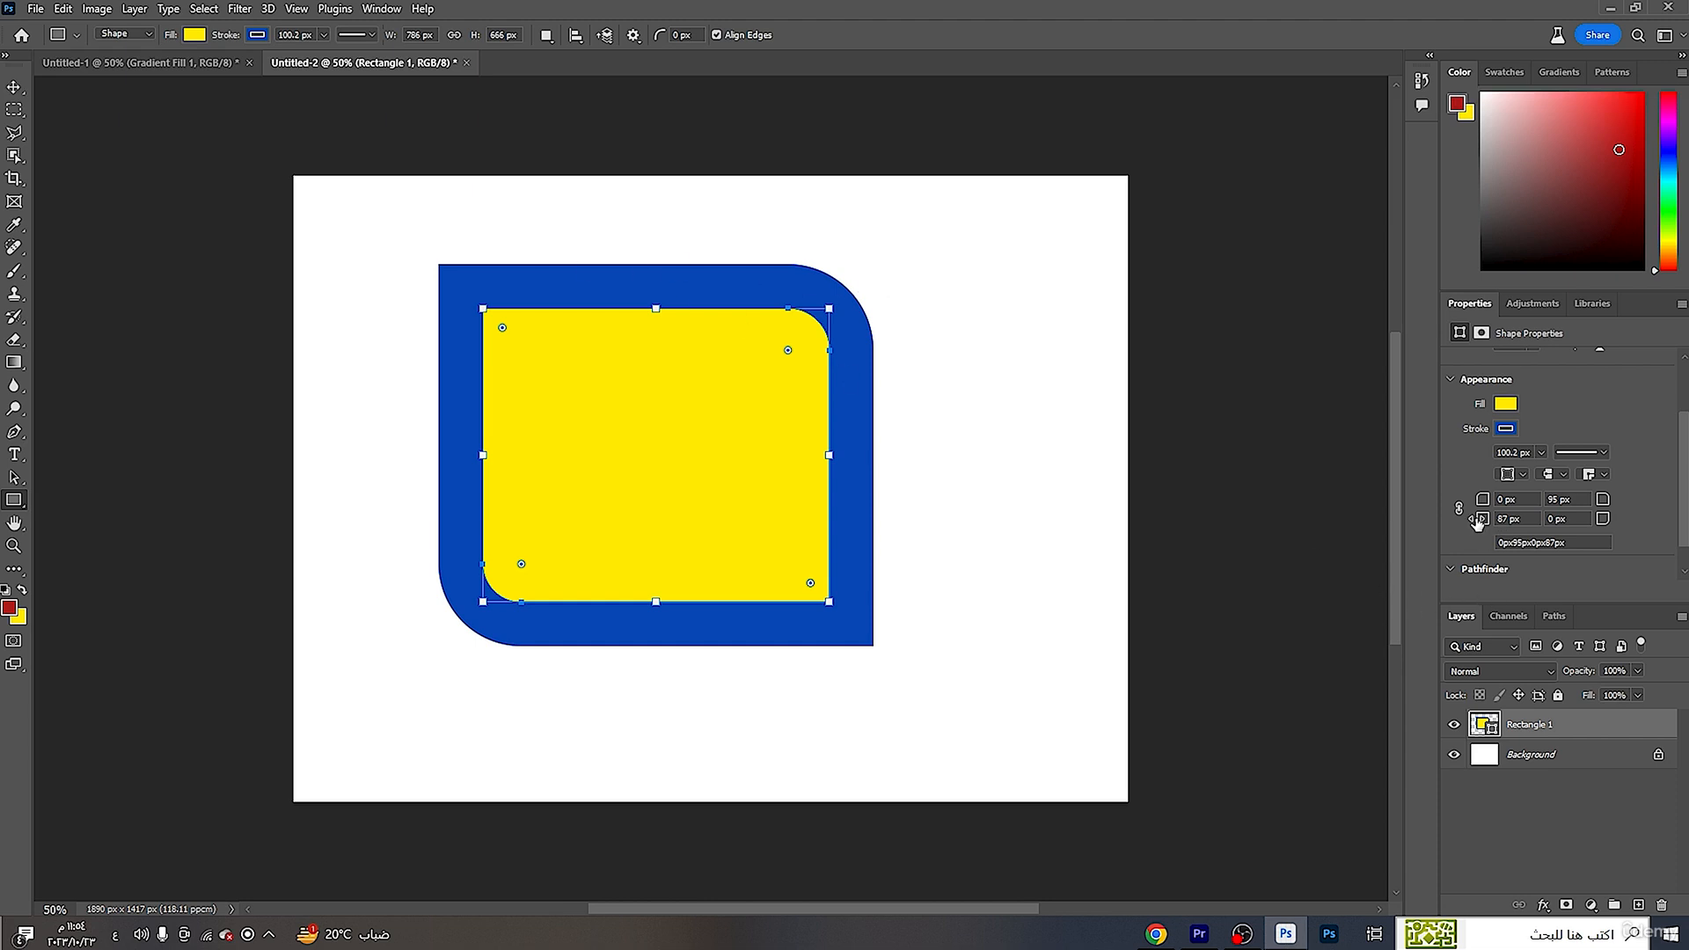
{"action": "left_click_drag", "start_coordinate": [1482, 518], "coordinate": [1535, 521]}
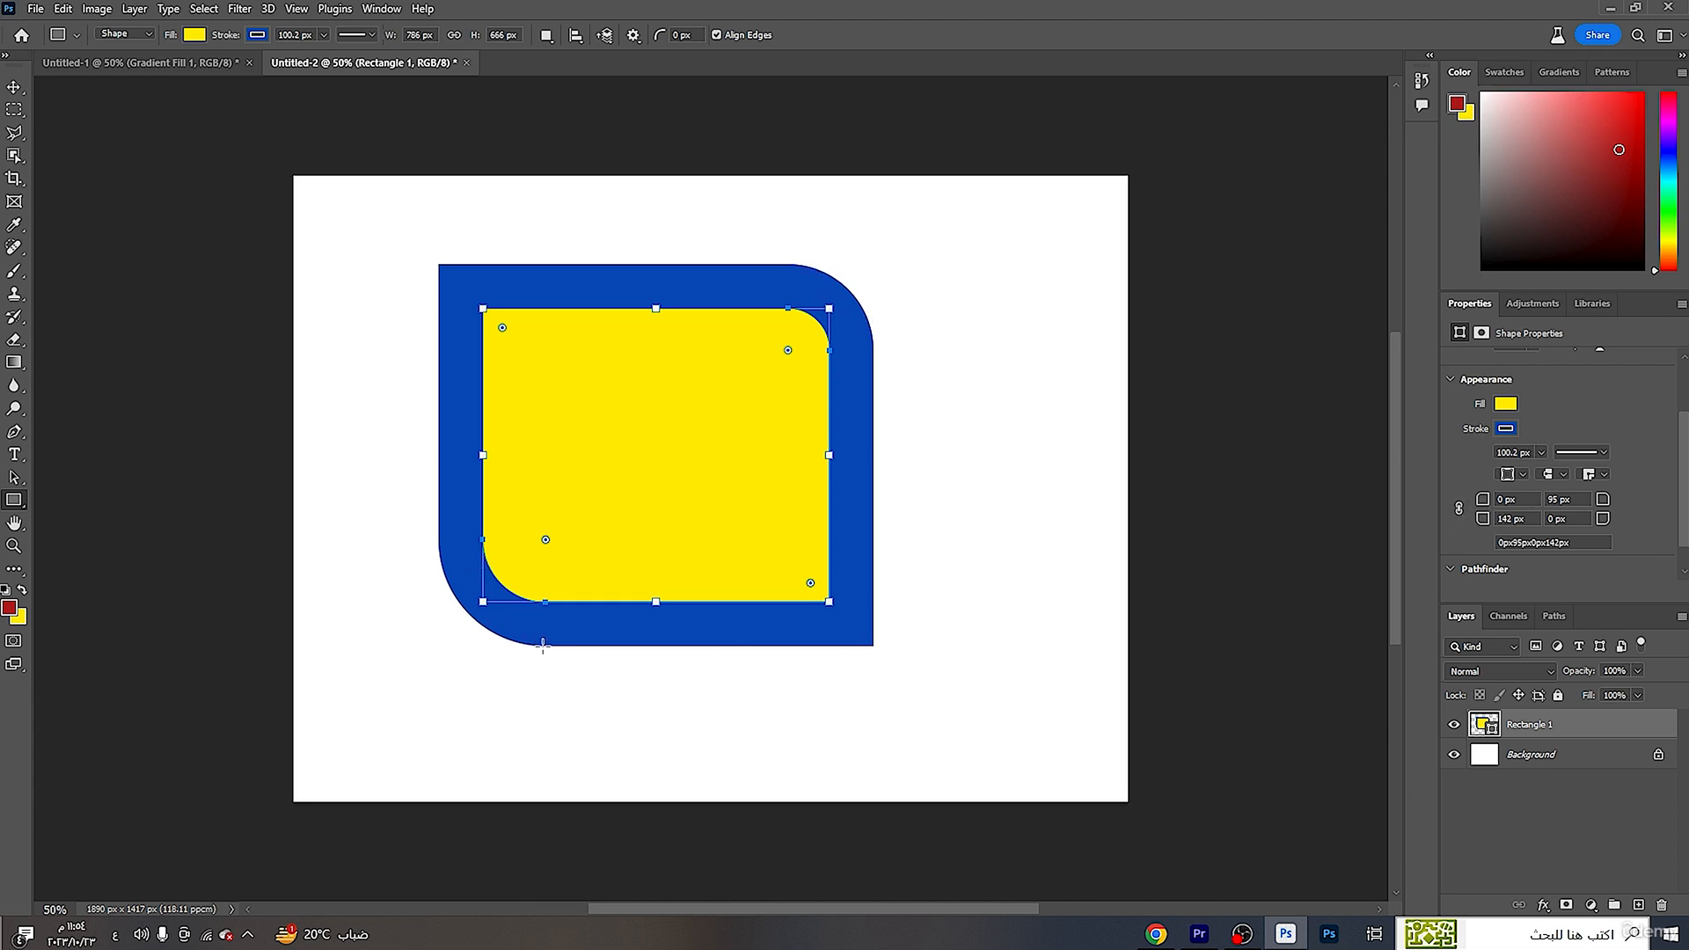
- Clear the rectangle's separate corner radii, link them, and set all four corners to 168 px
{"action": "left_click", "coordinate": [1457, 511]}
{"action": "left_click_drag", "start_coordinate": [1485, 523], "coordinate": [1450, 522]}
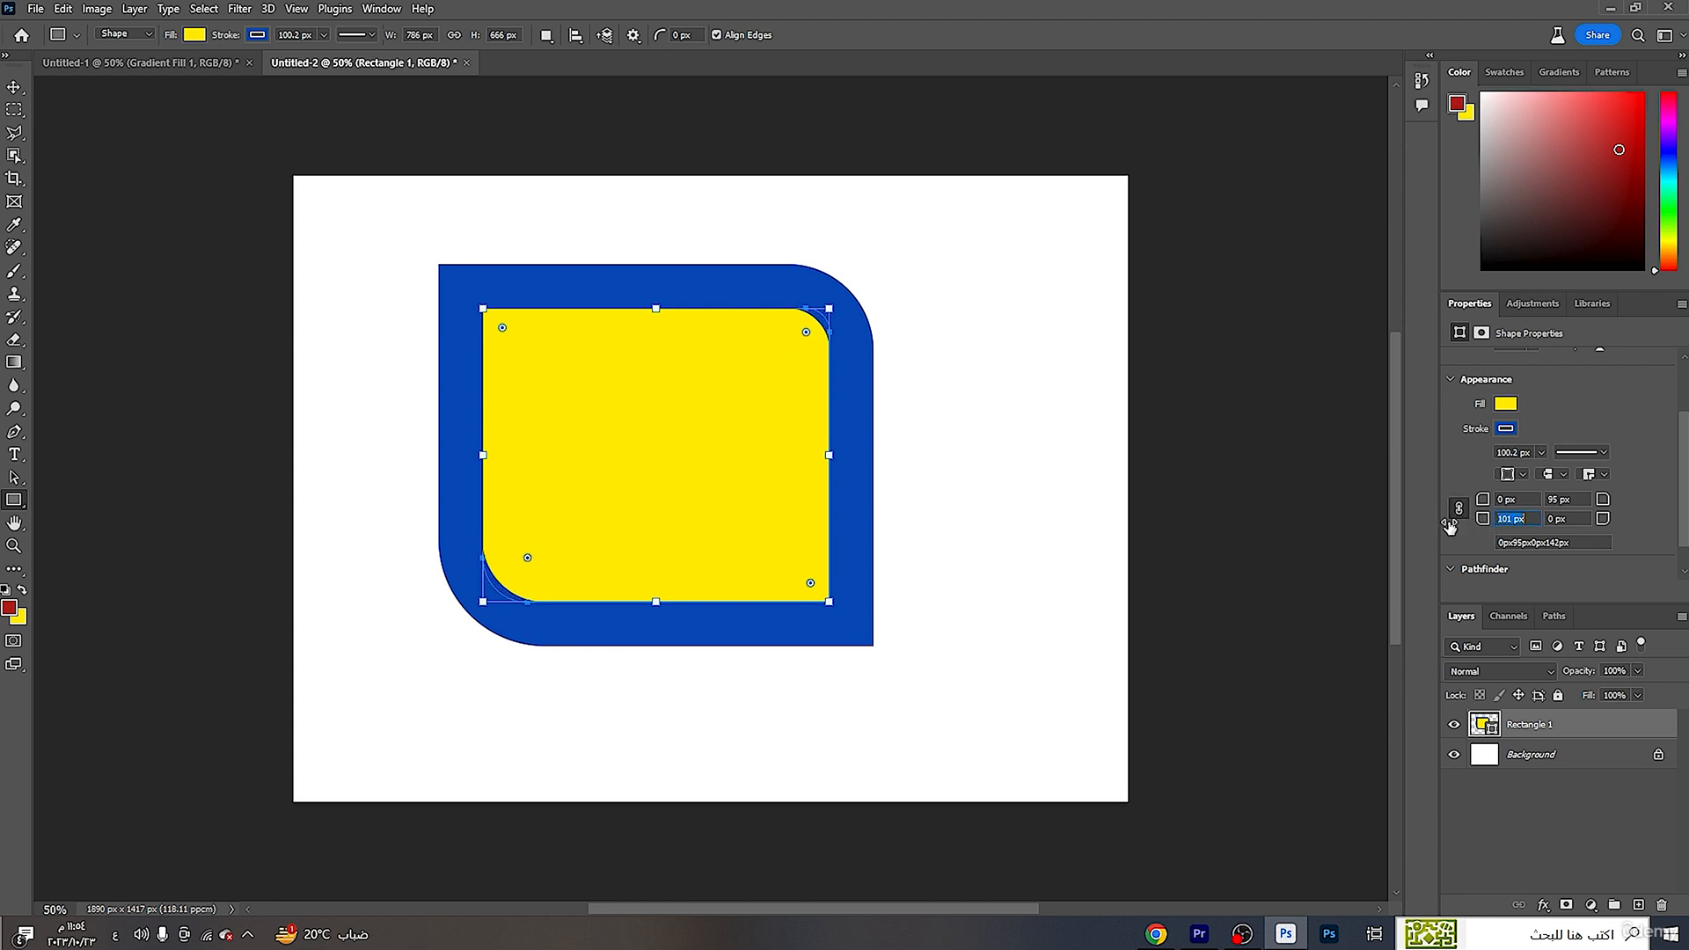
{"action": "left_click", "coordinate": [1459, 510]}
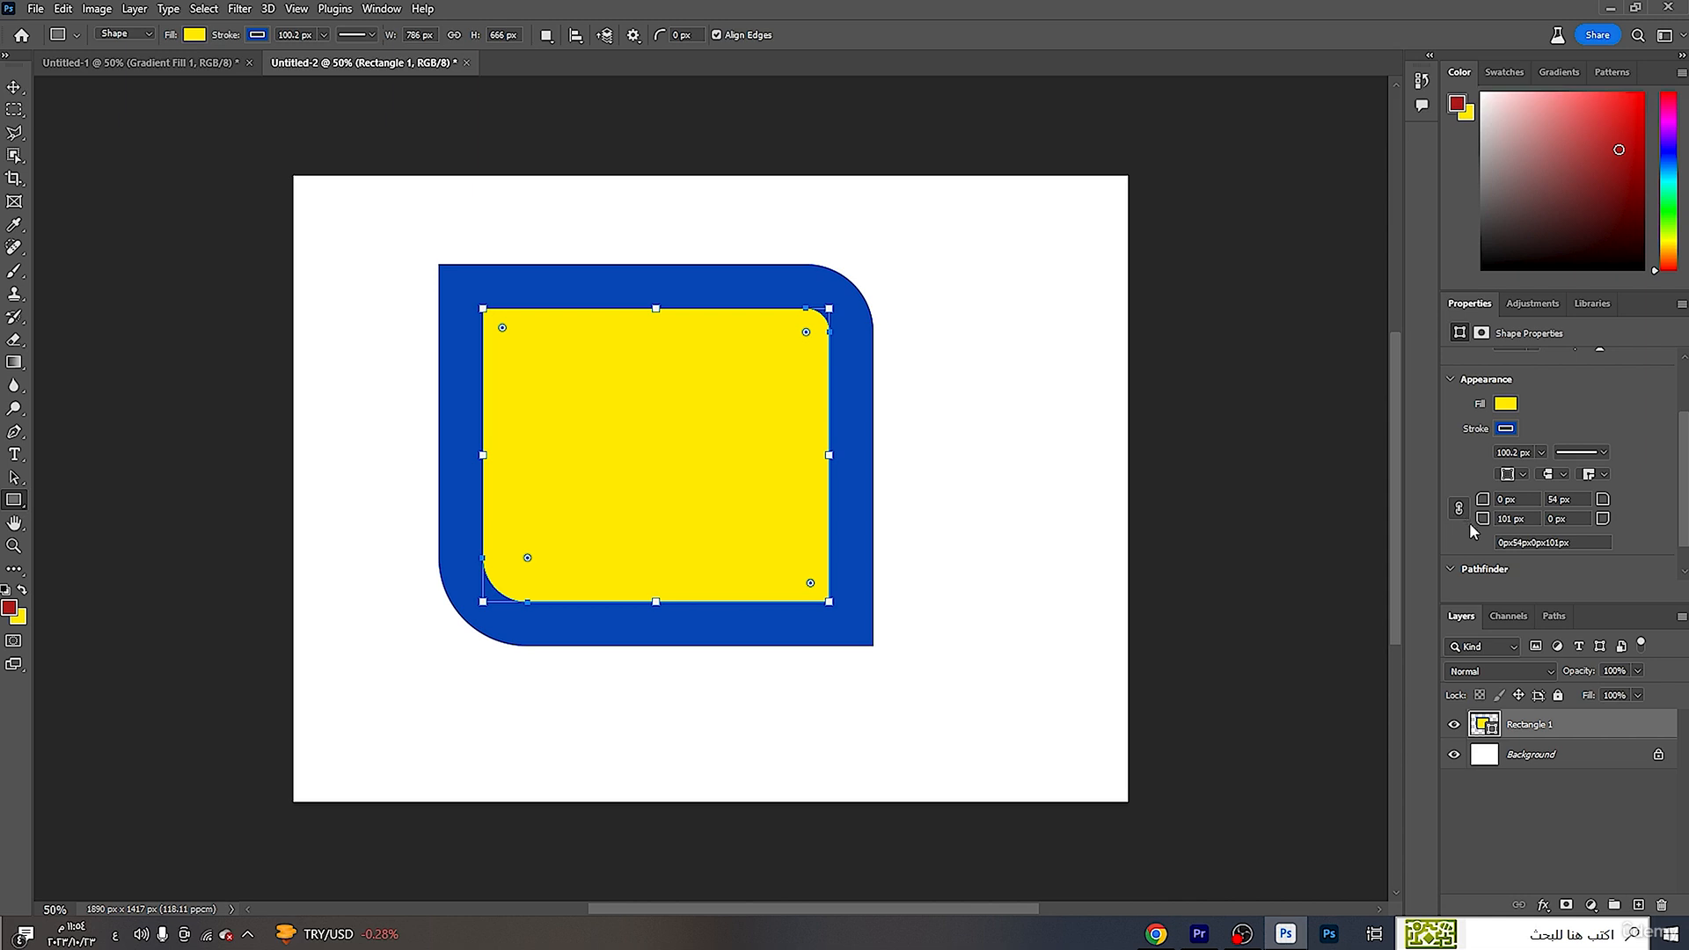
{"action": "left_click_drag", "start_coordinate": [1483, 519], "coordinate": [1368, 538]}
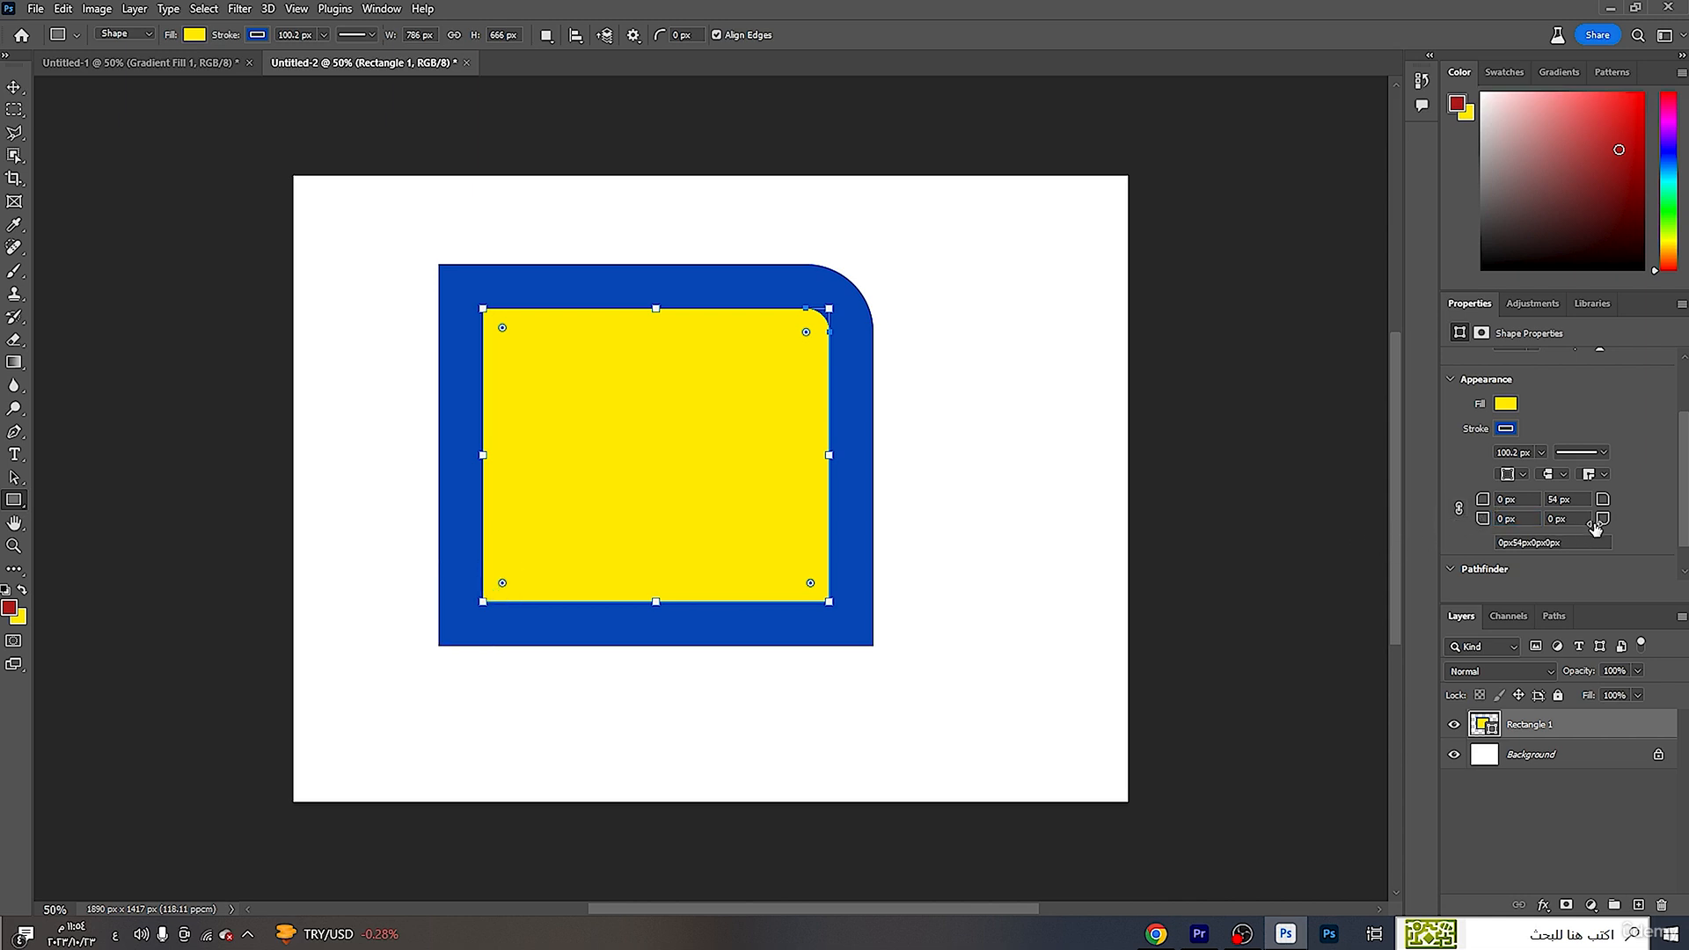
{"action": "mouse_move", "coordinate": [1602, 509]}
{"action": "left_mouse_down"}
{"action": "mouse_move", "coordinate": [1403, 501]}
{"action": "mouse_move", "coordinate": [1531, 501]}
{"action": "left_mouse_up"}
{"action": "left_click", "coordinate": [1457, 510]}
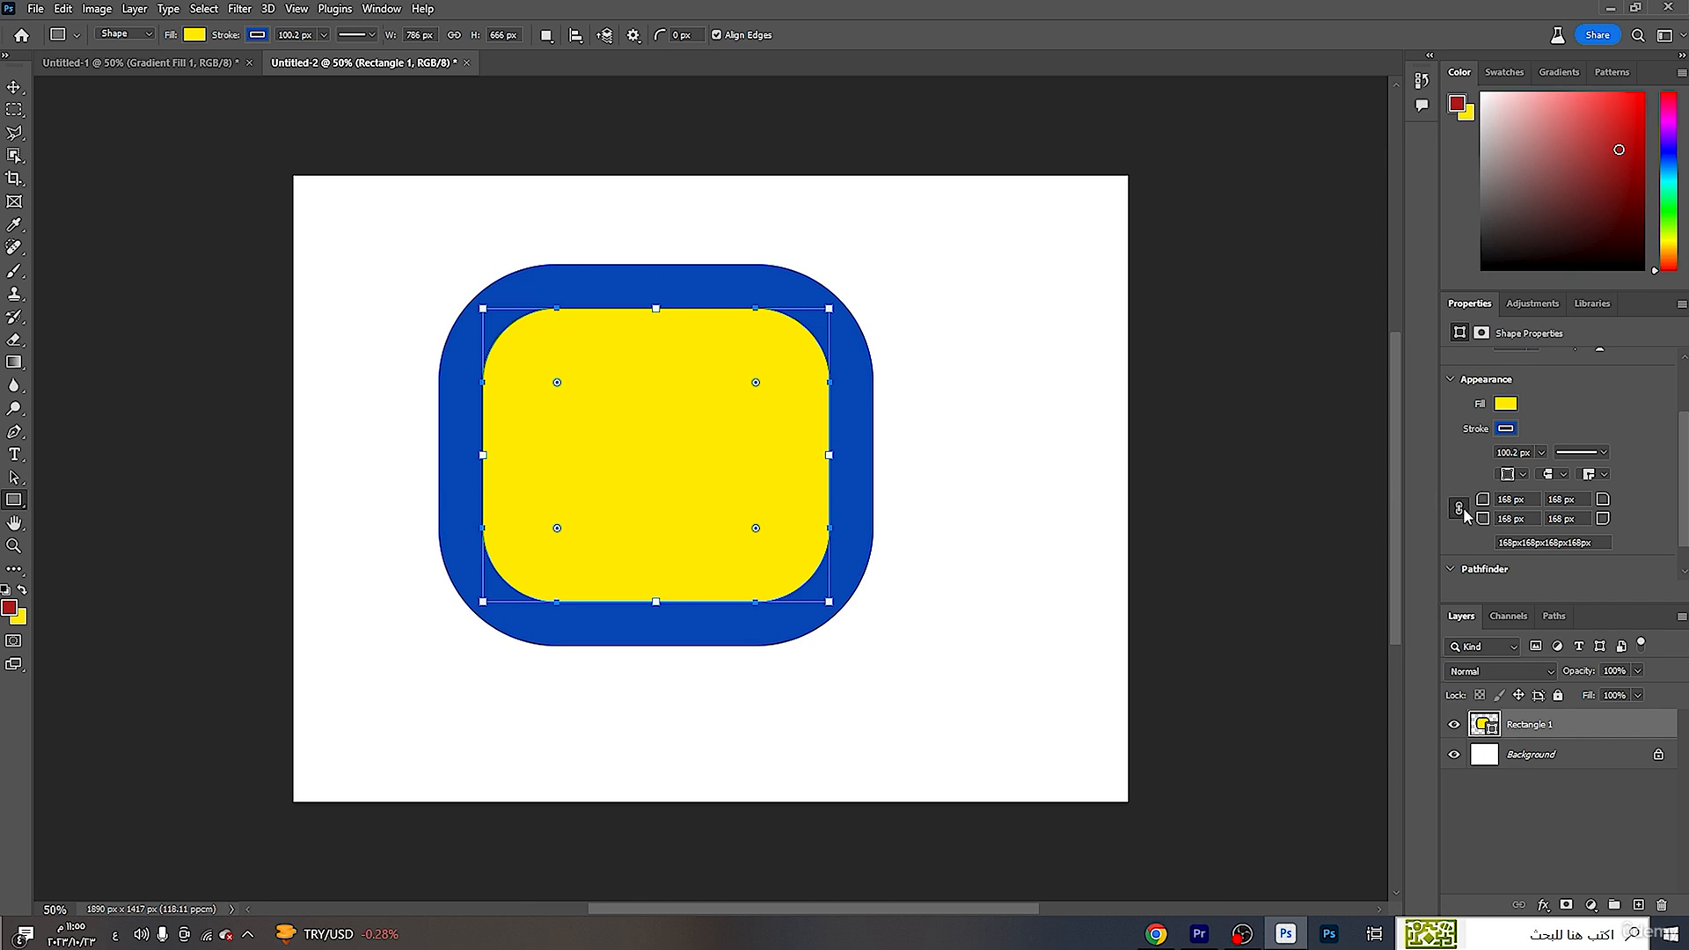
- Compare the Combine, Subtract, Intersect and Exclude path operations on the rounded rectangle
{"action": "scroll", "coordinate": [1500, 545], "scroll_direction": "down", "scroll_amount": 1}
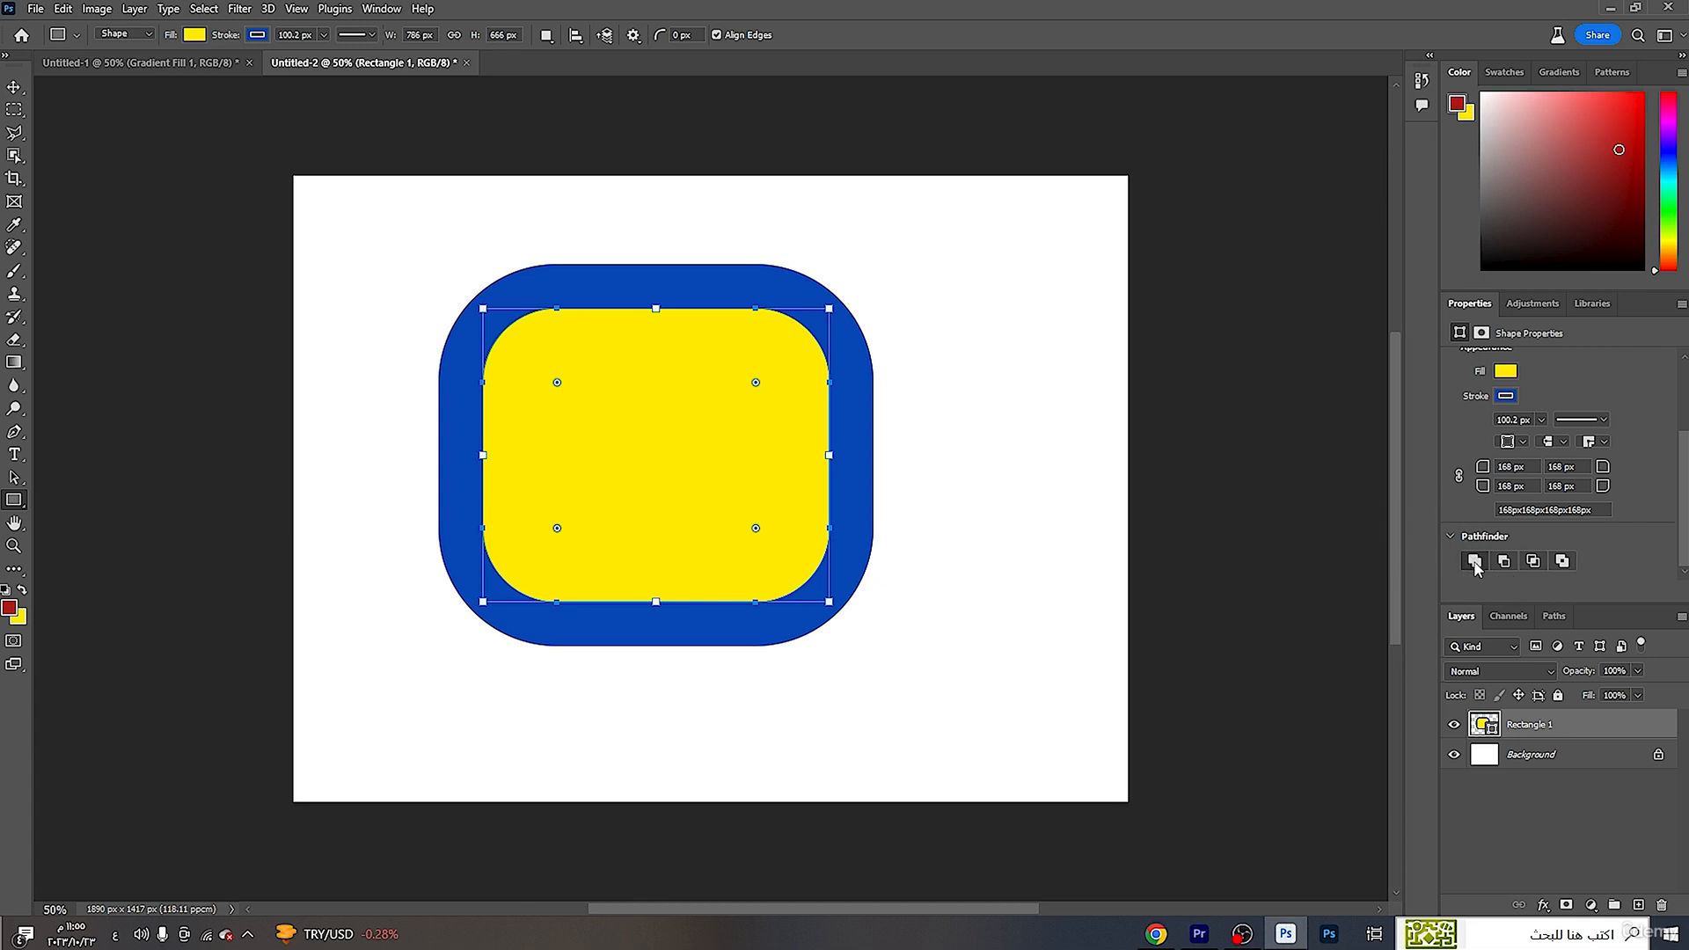
{"action": "left_click", "coordinate": [1459, 476]}
{"action": "left_click", "coordinate": [1505, 560]}
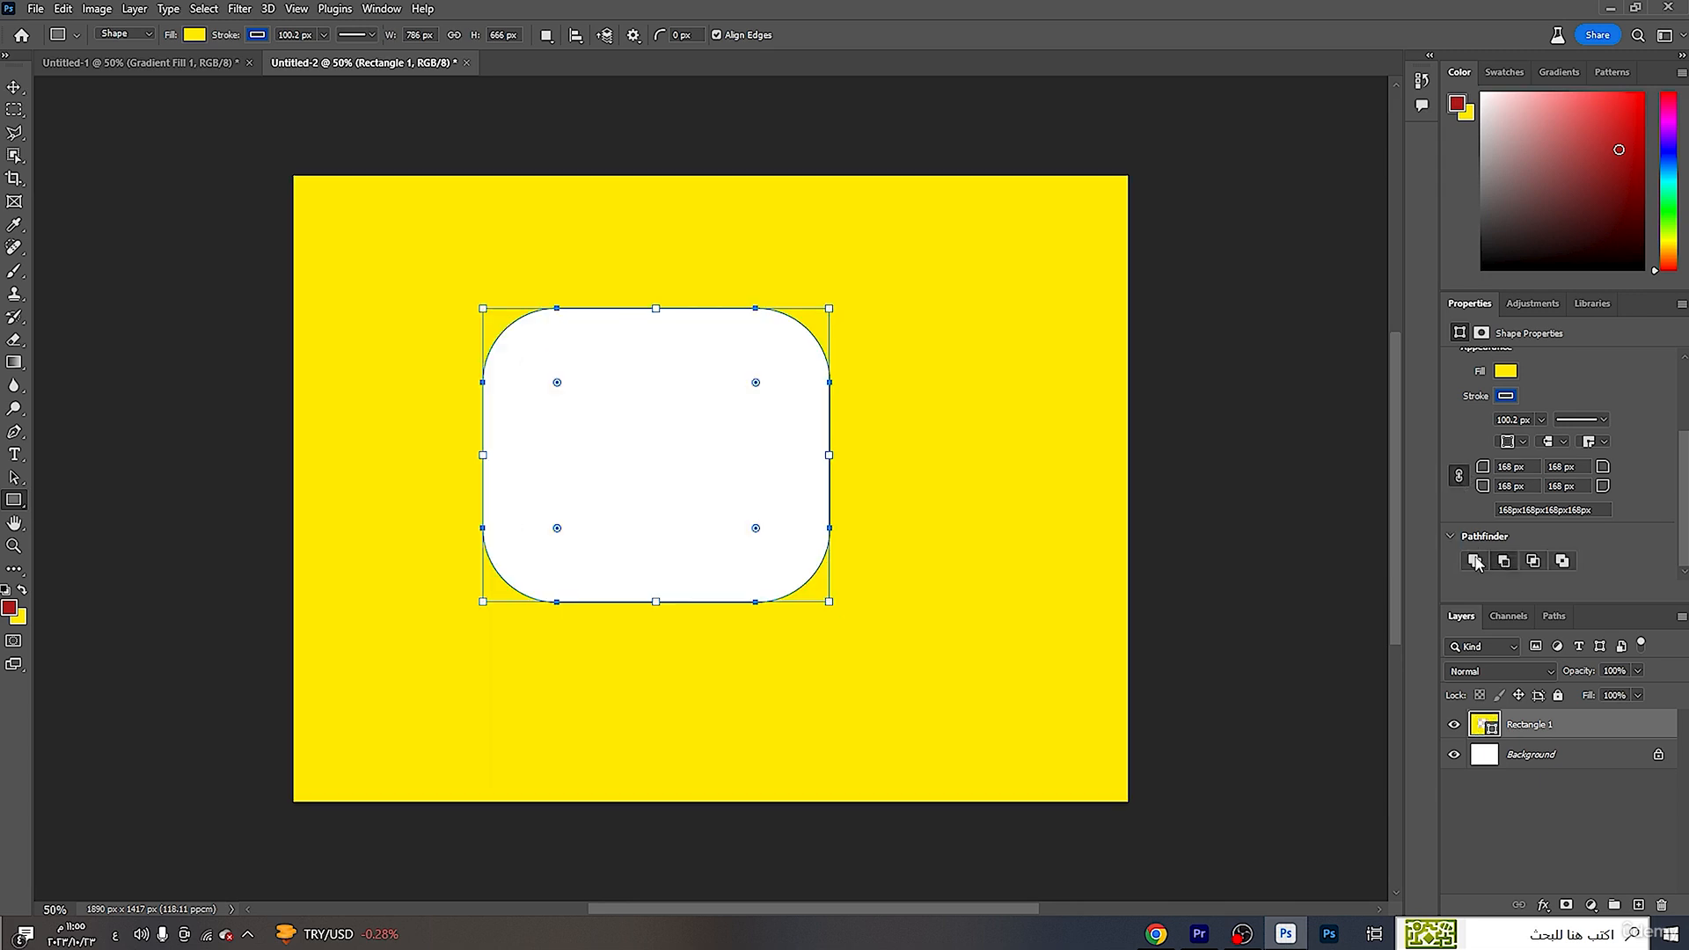
{"action": "left_click", "coordinate": [1475, 561]}
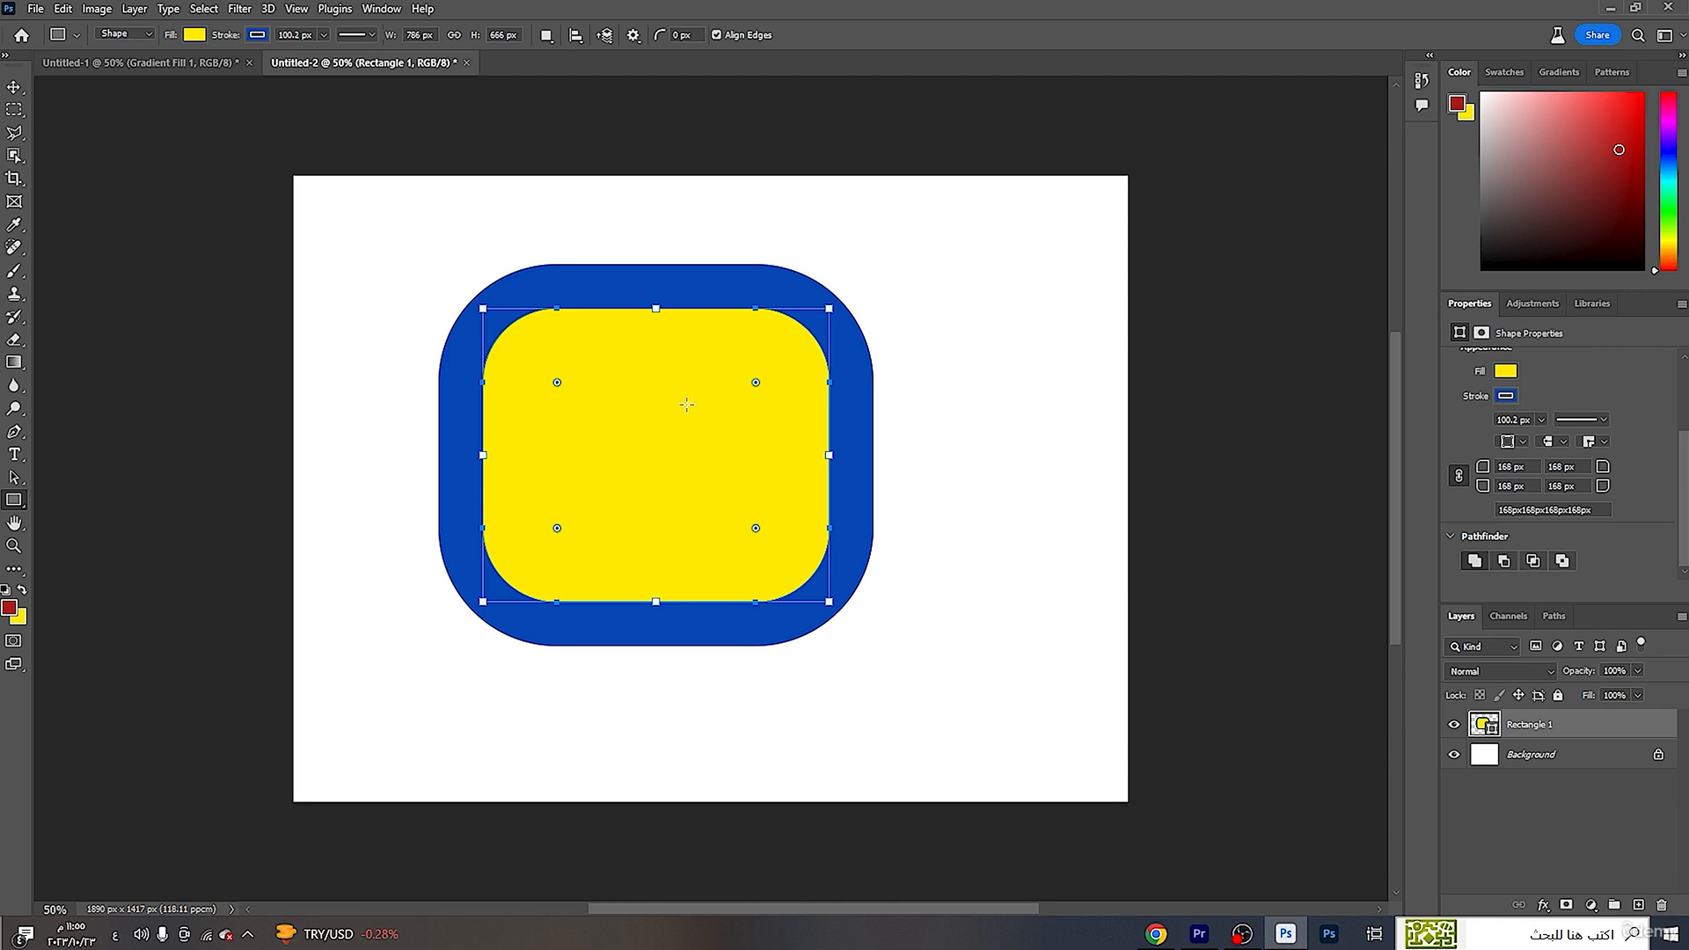
{"action": "left_click", "coordinate": [1504, 563]}
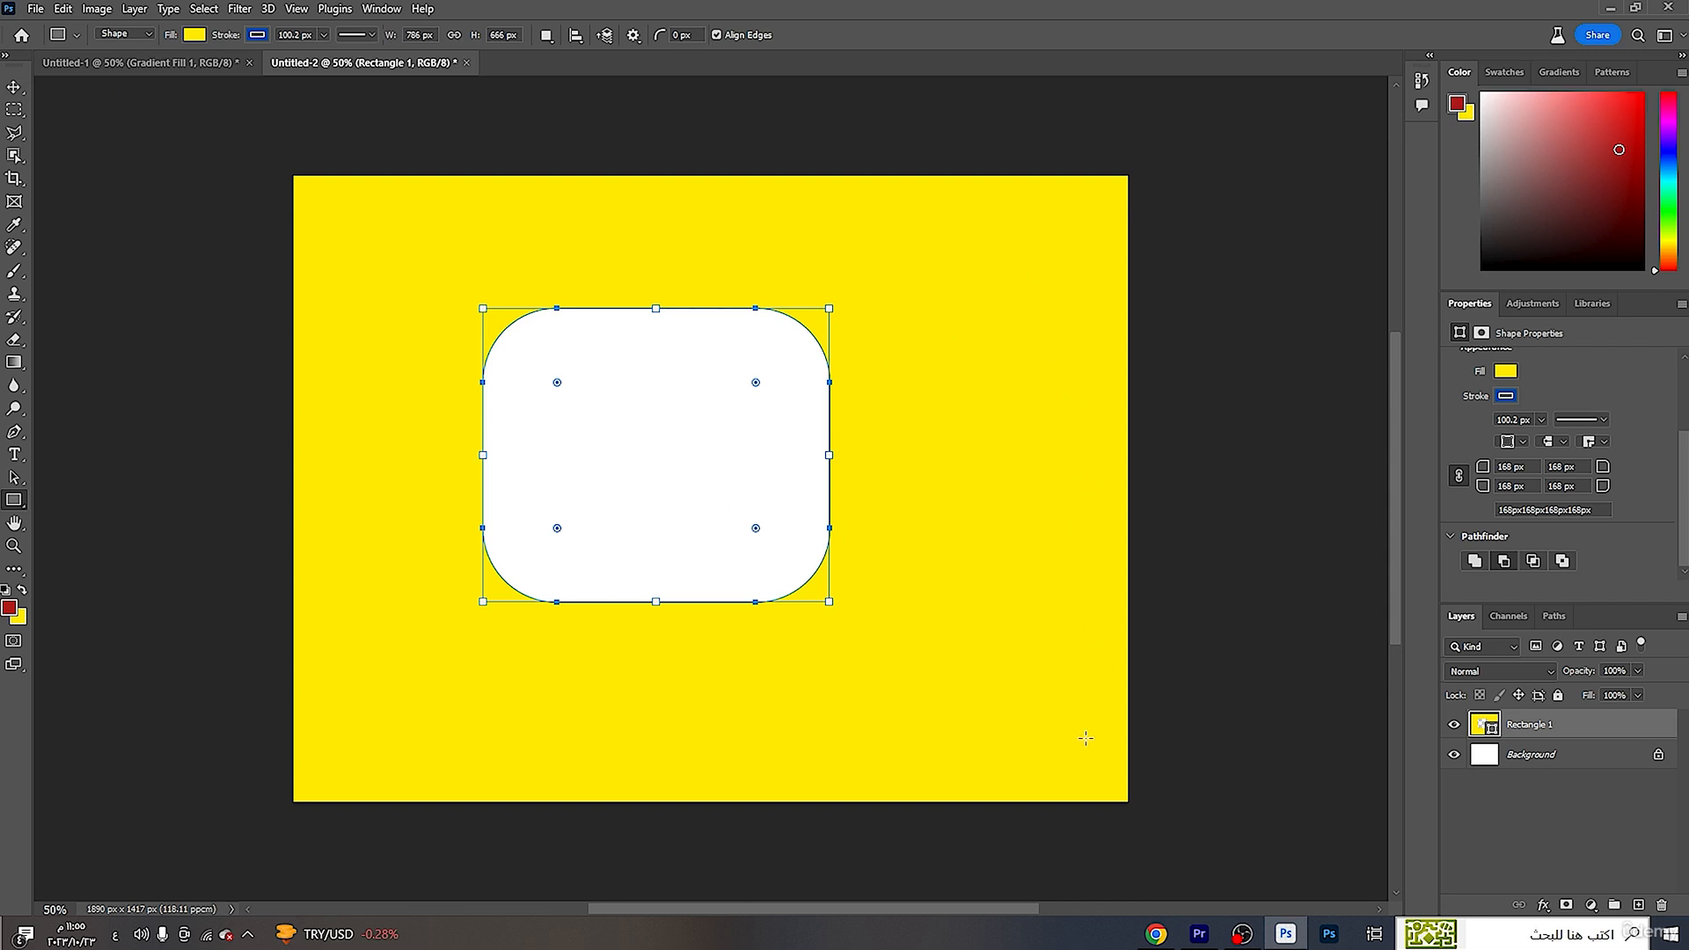
{"action": "left_click", "coordinate": [1531, 564]}
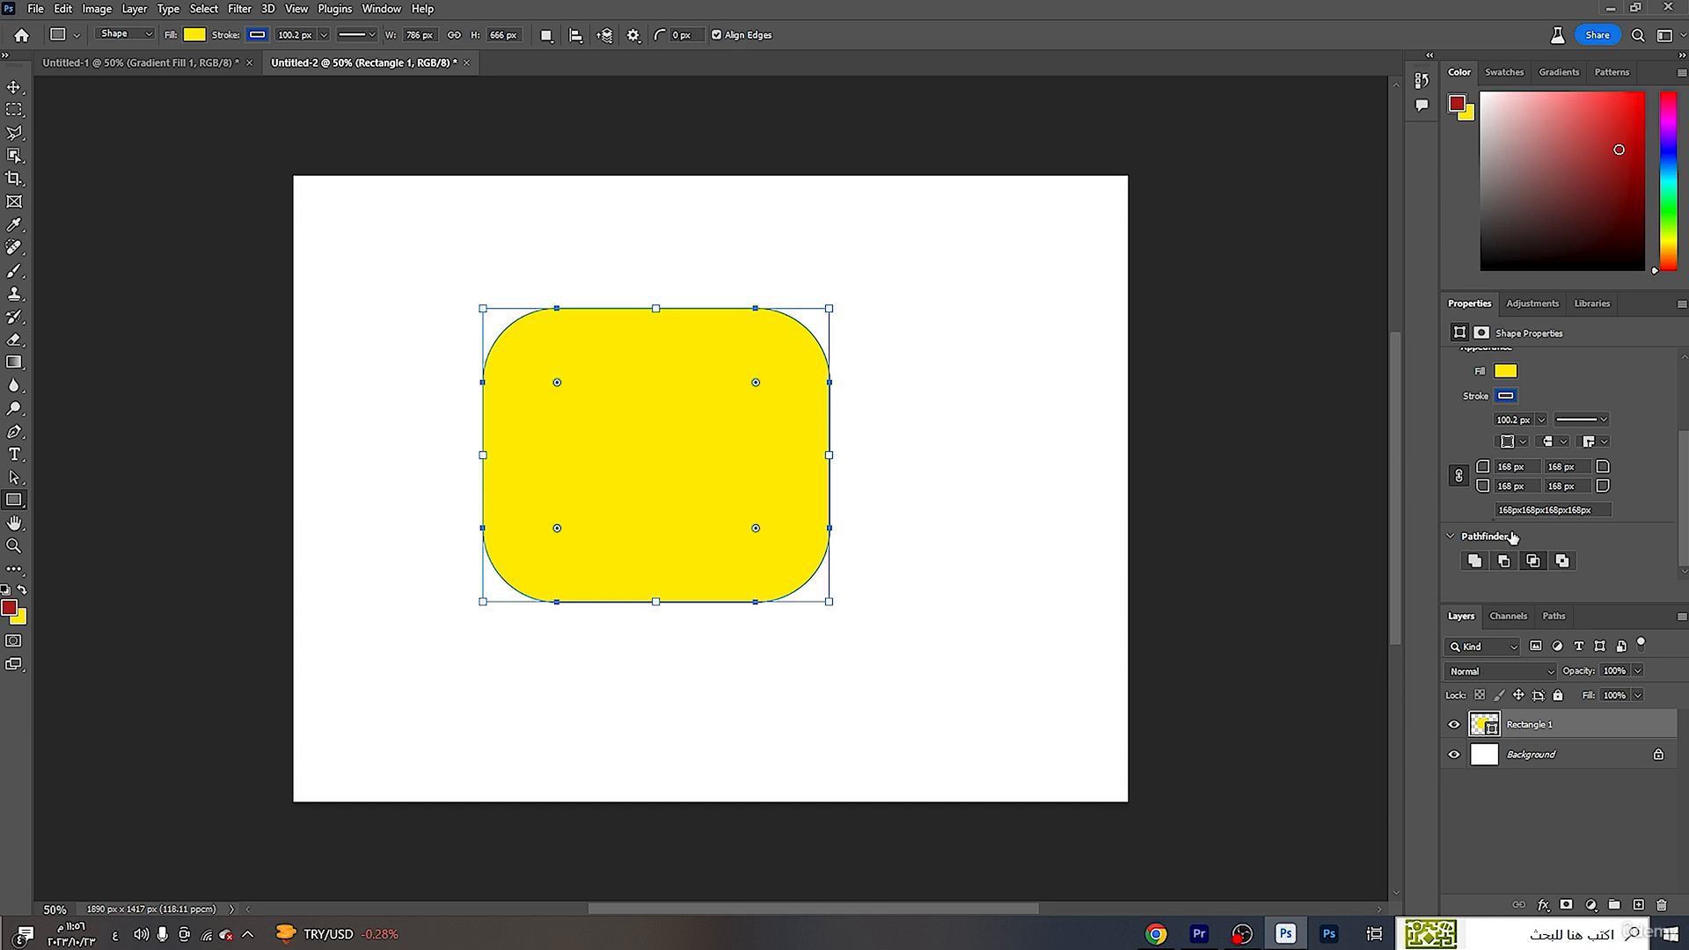
{"action": "left_click", "coordinate": [1562, 561]}
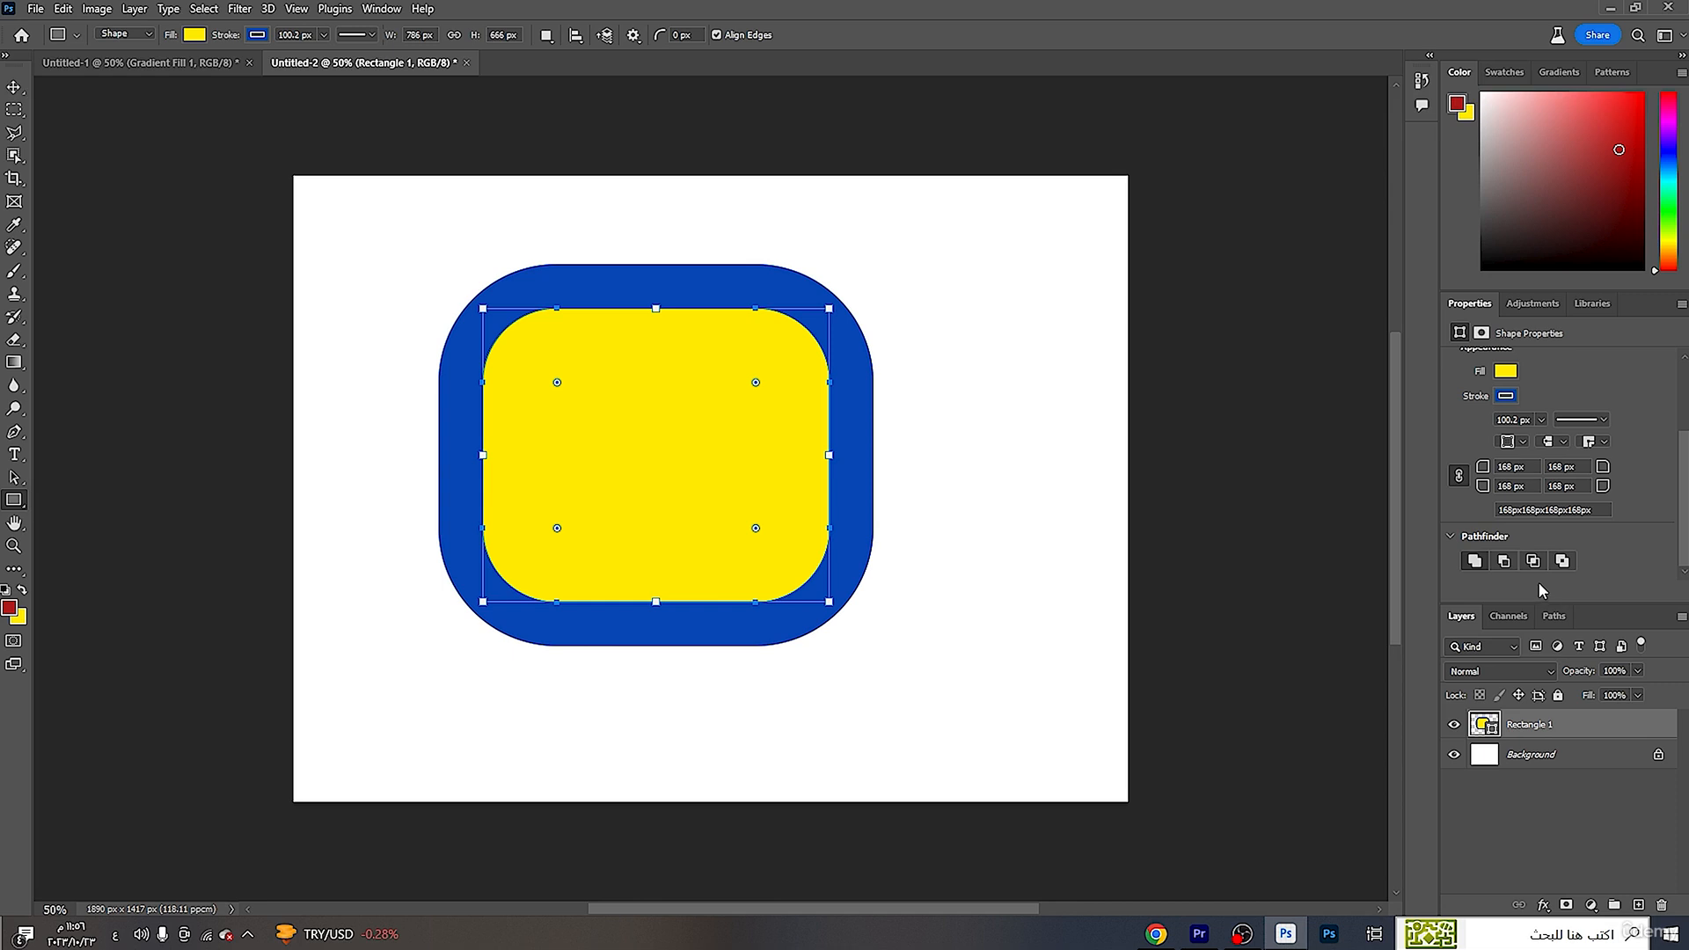
- Collapse the Transform and Appearance sections of the shape's properties, leaving Pathfinder expanded
{"action": "scroll", "coordinate": [1541, 566], "scroll_direction": "up", "scroll_amount": 5}
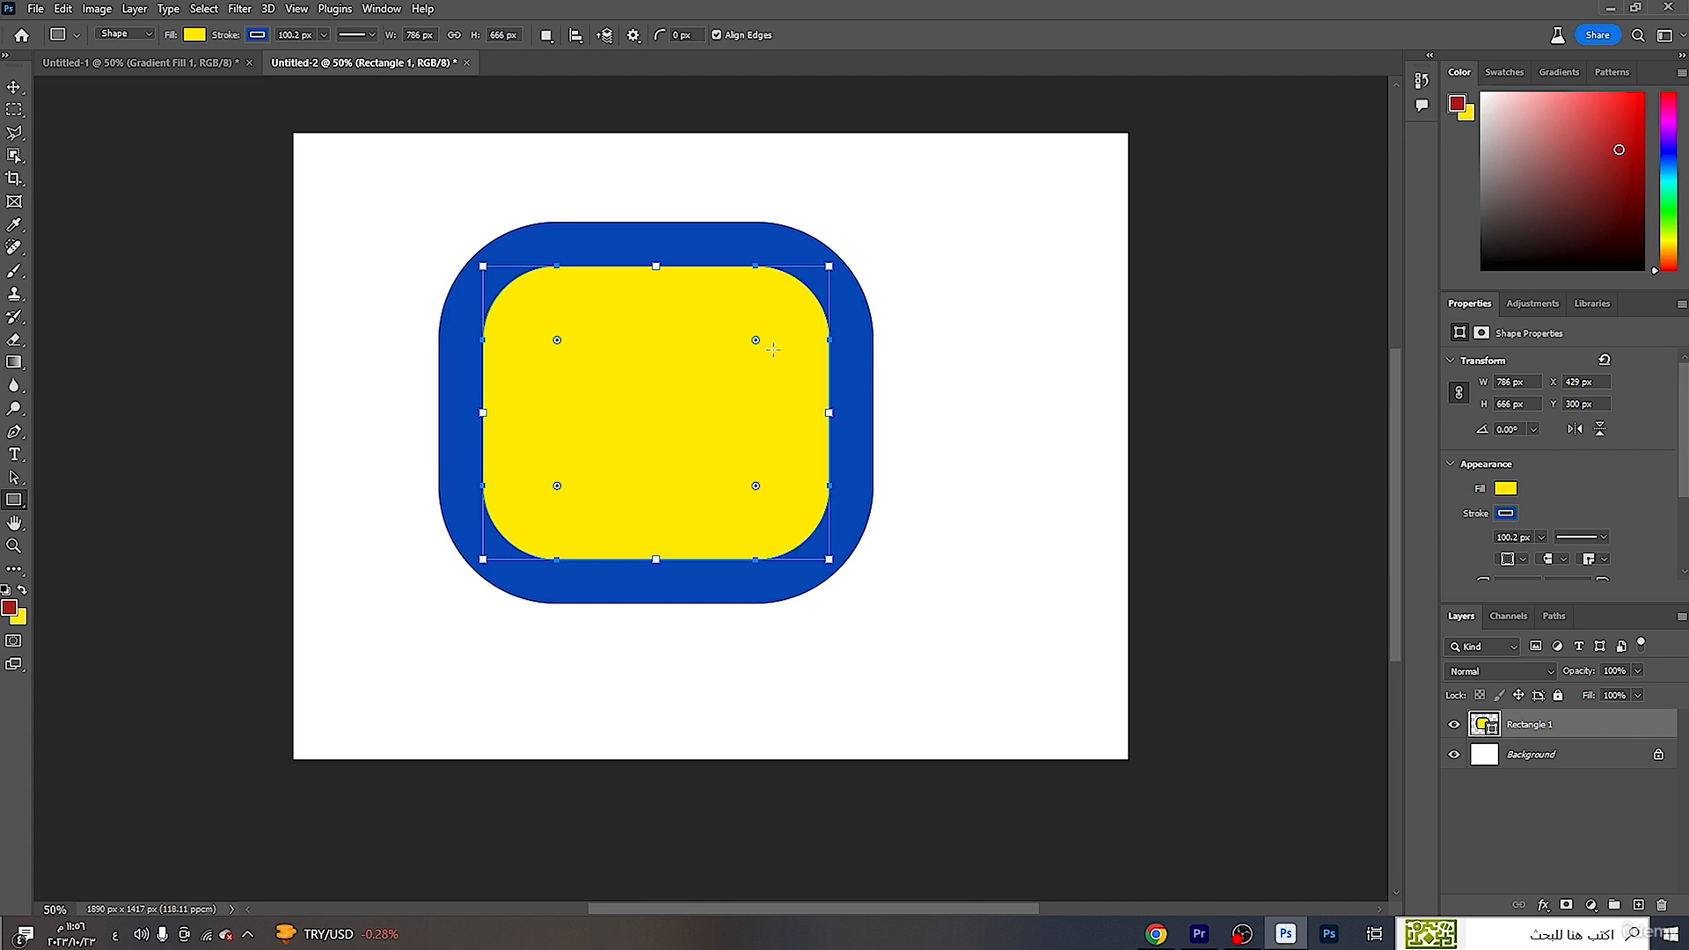
{"action": "left_click", "coordinate": [1452, 360]}
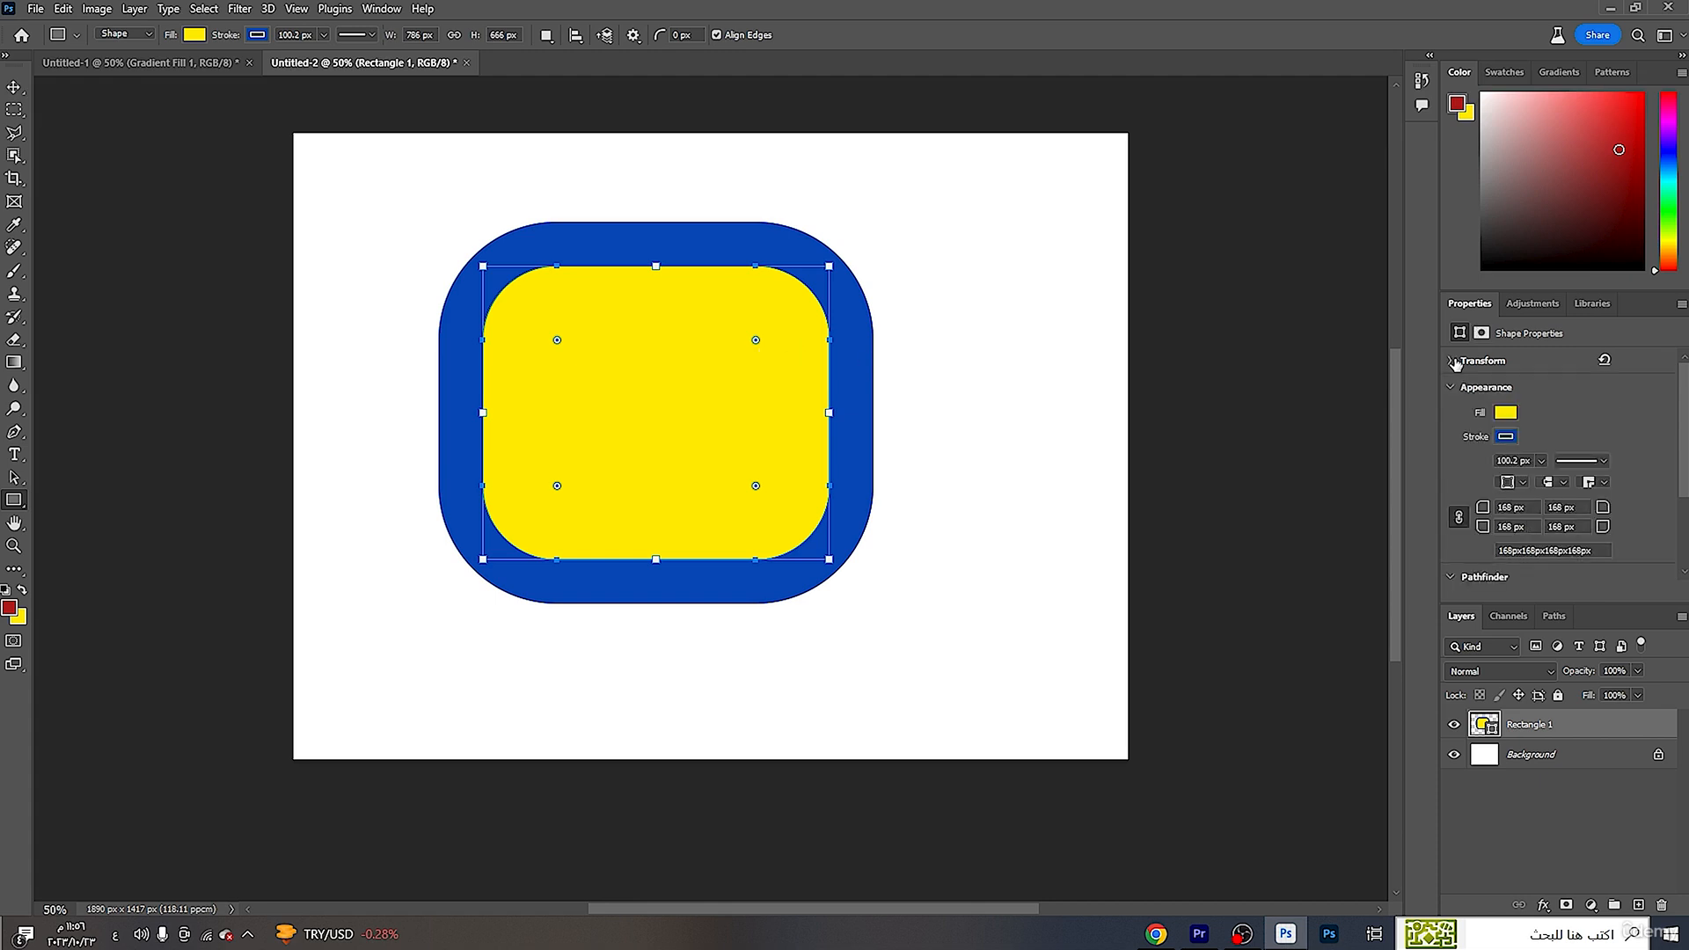
{"action": "left_click", "coordinate": [1456, 363]}
{"action": "left_click", "coordinate": [1456, 363]}
{"action": "left_click", "coordinate": [1449, 388]}
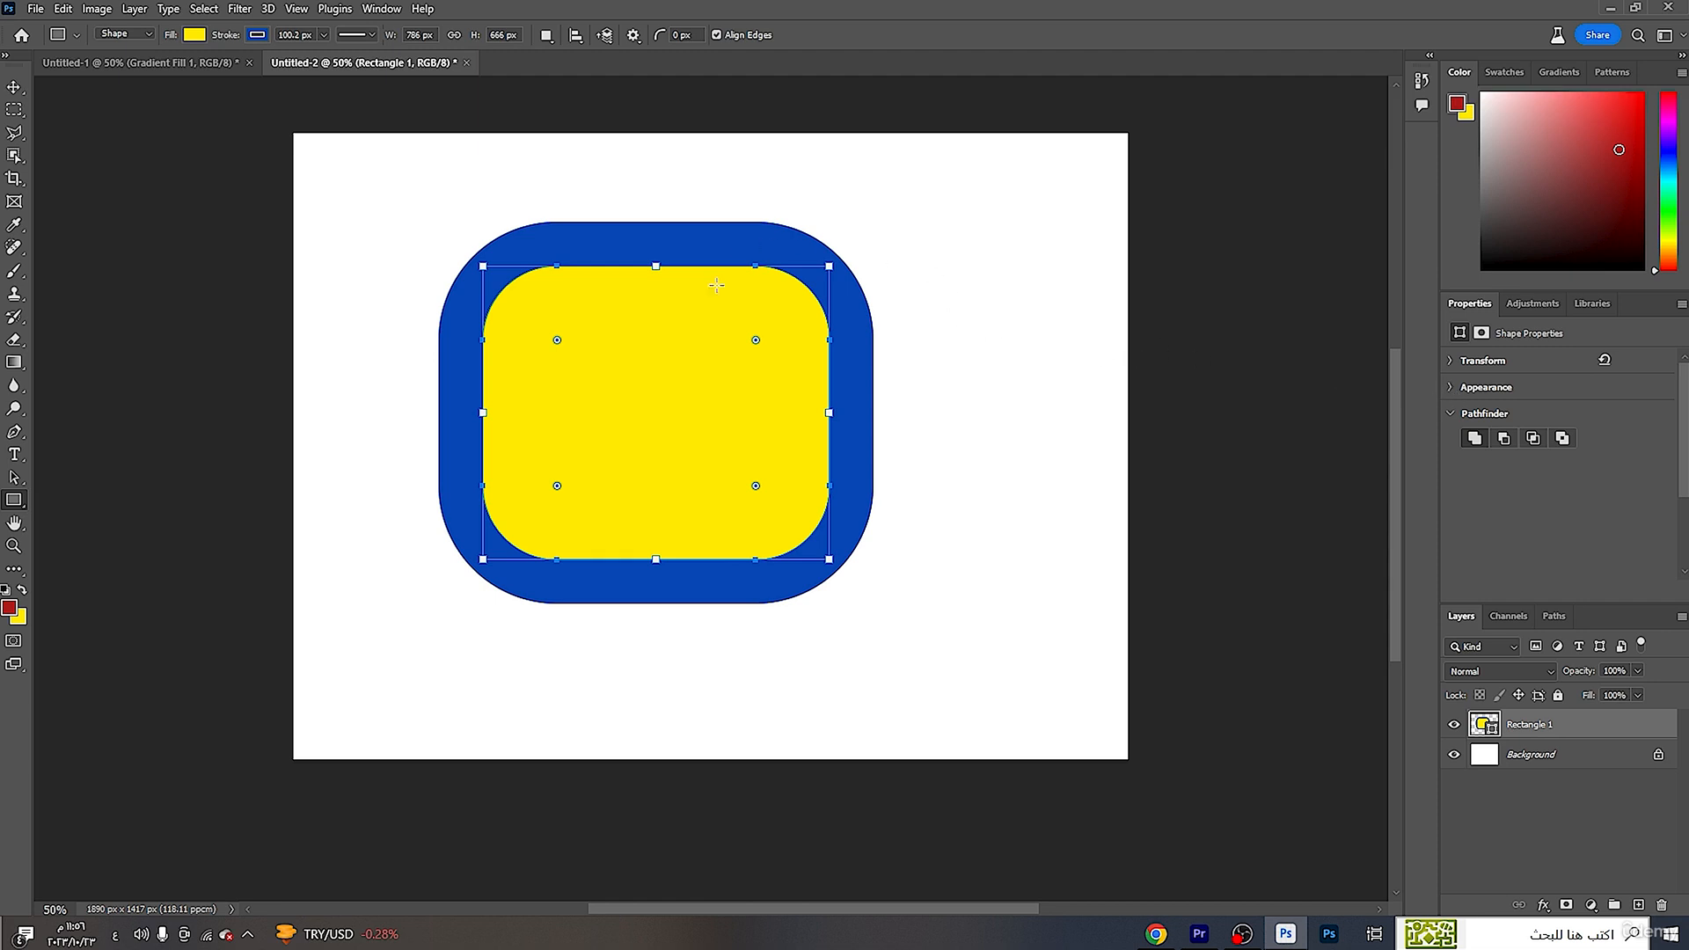
- Create a new 16 x 12 cm document at 118.11 pixels/centimeter in RGB Color with a white background
{"action": "left_click", "coordinate": [35, 9]}
{"action": "left_click", "coordinate": [63, 46]}
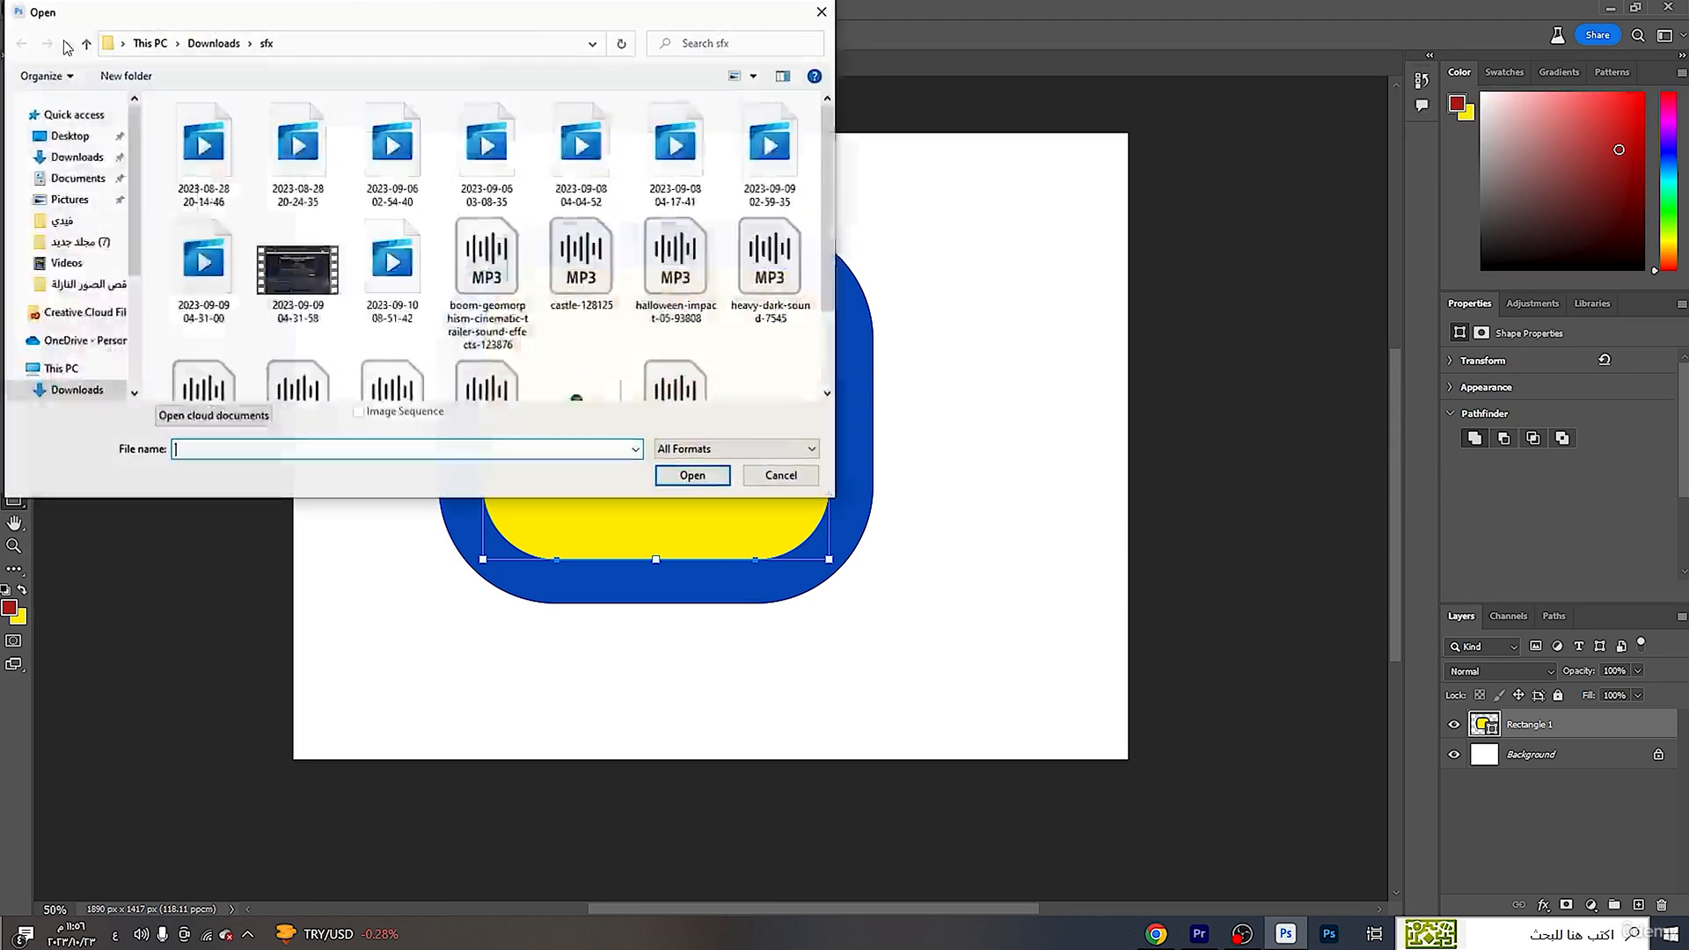
{"action": "left_click", "coordinate": [36, 9]}
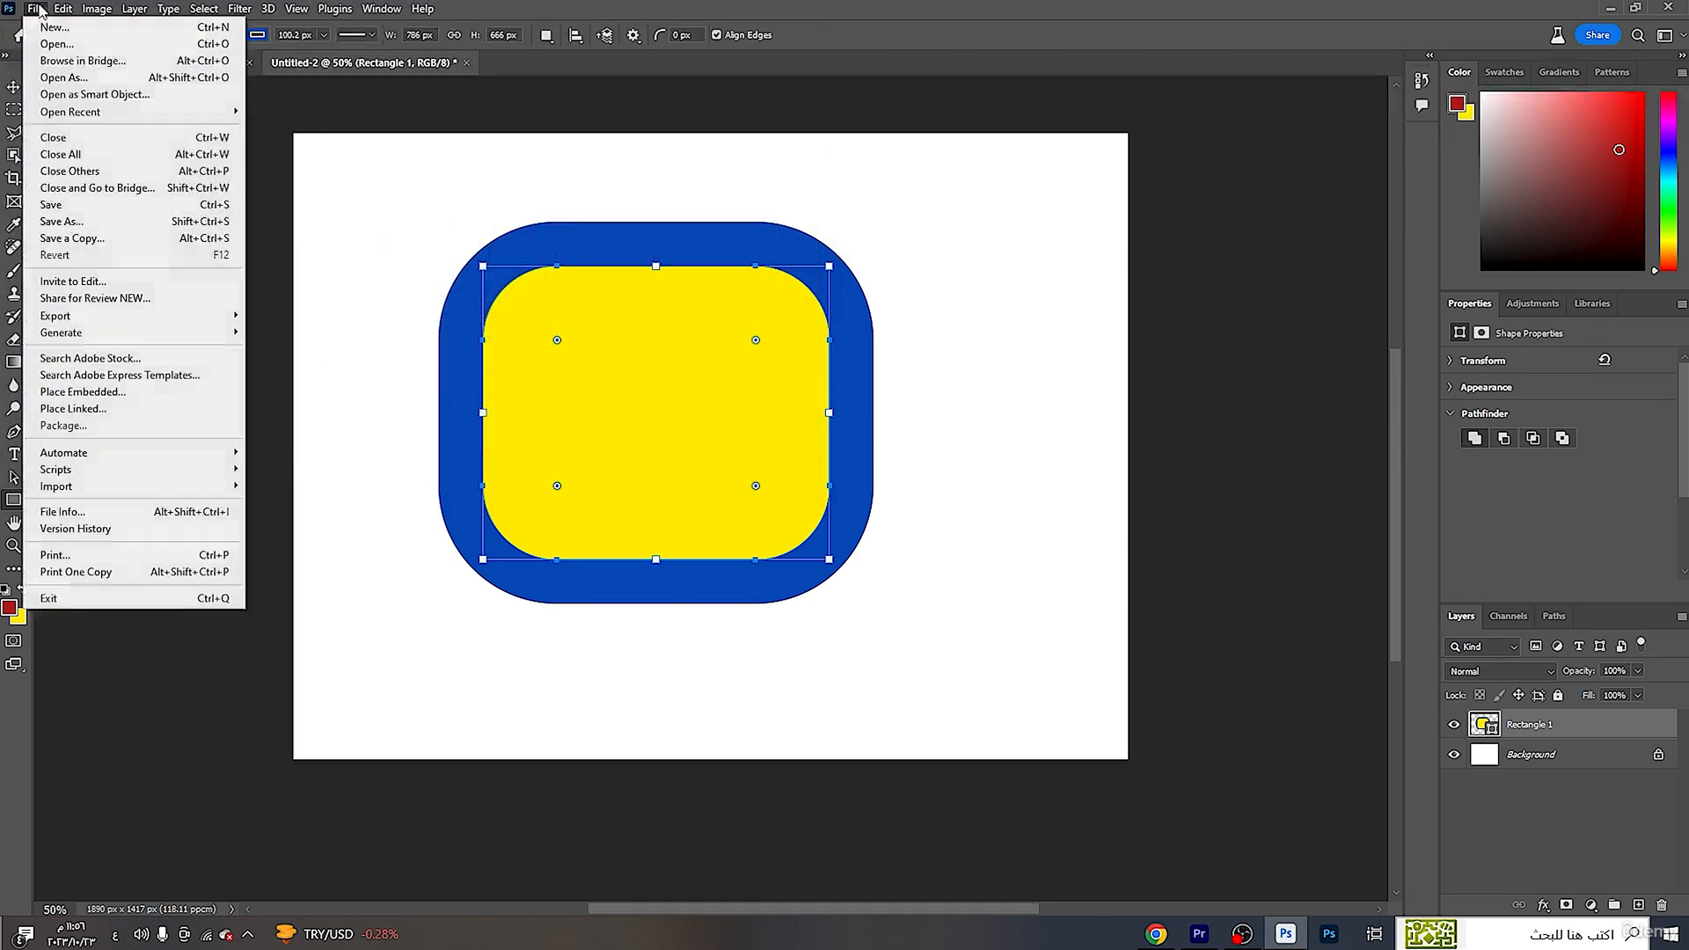
{"action": "left_click", "coordinate": [96, 29]}
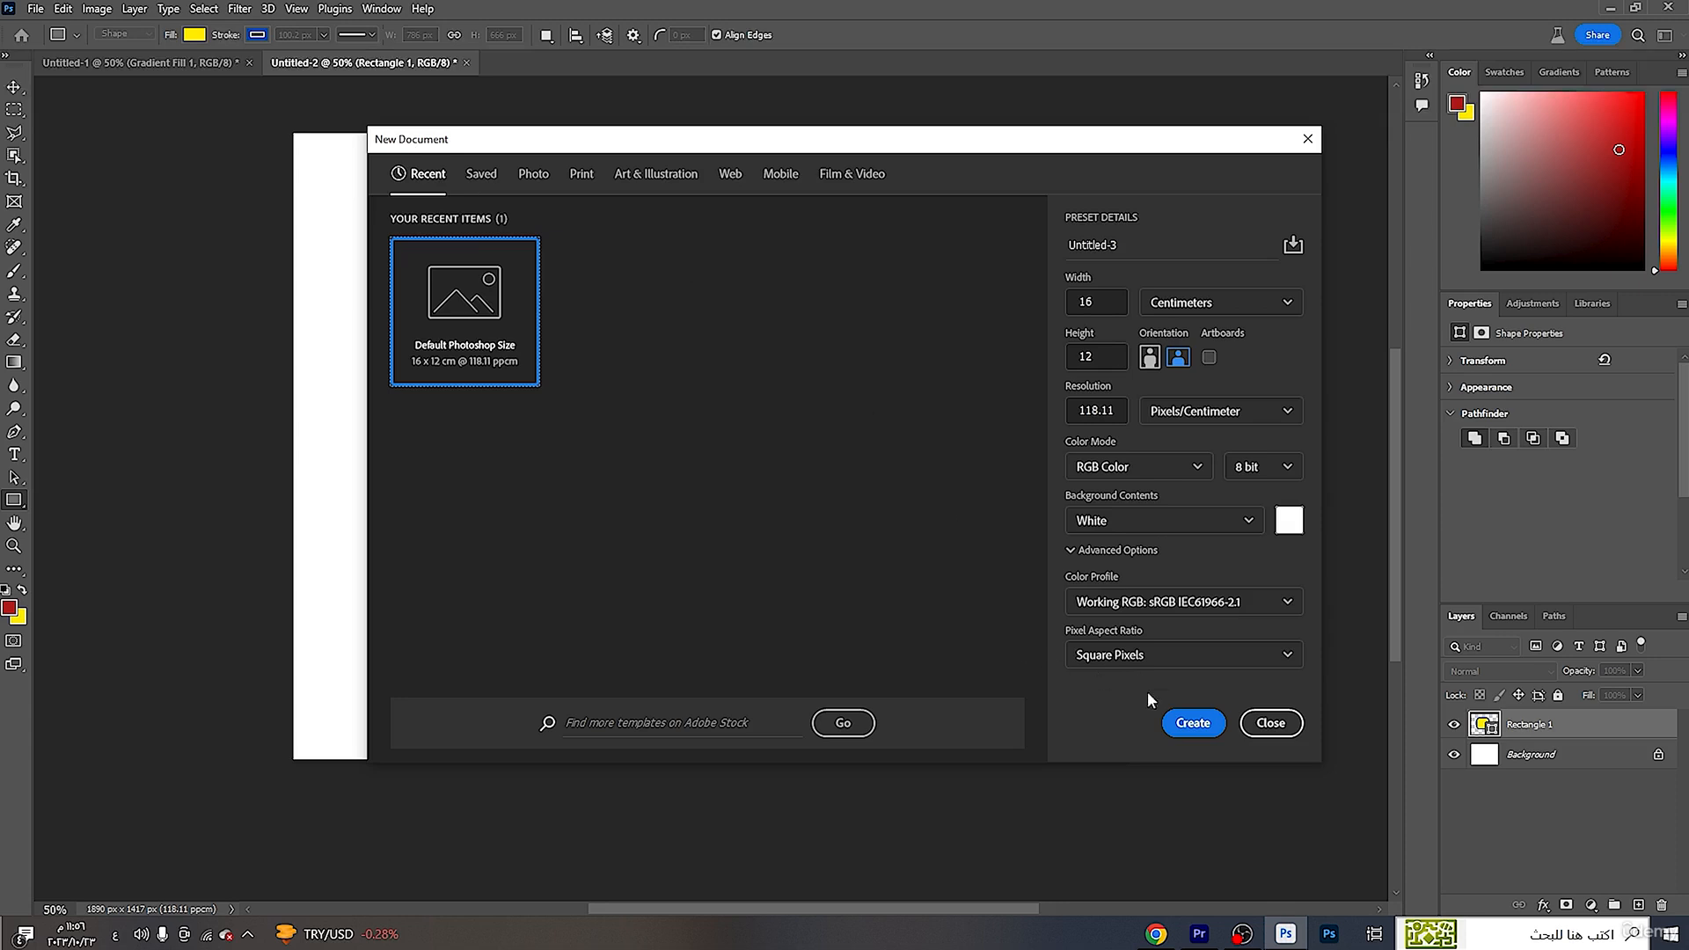
{"action": "left_click", "coordinate": [1187, 720]}
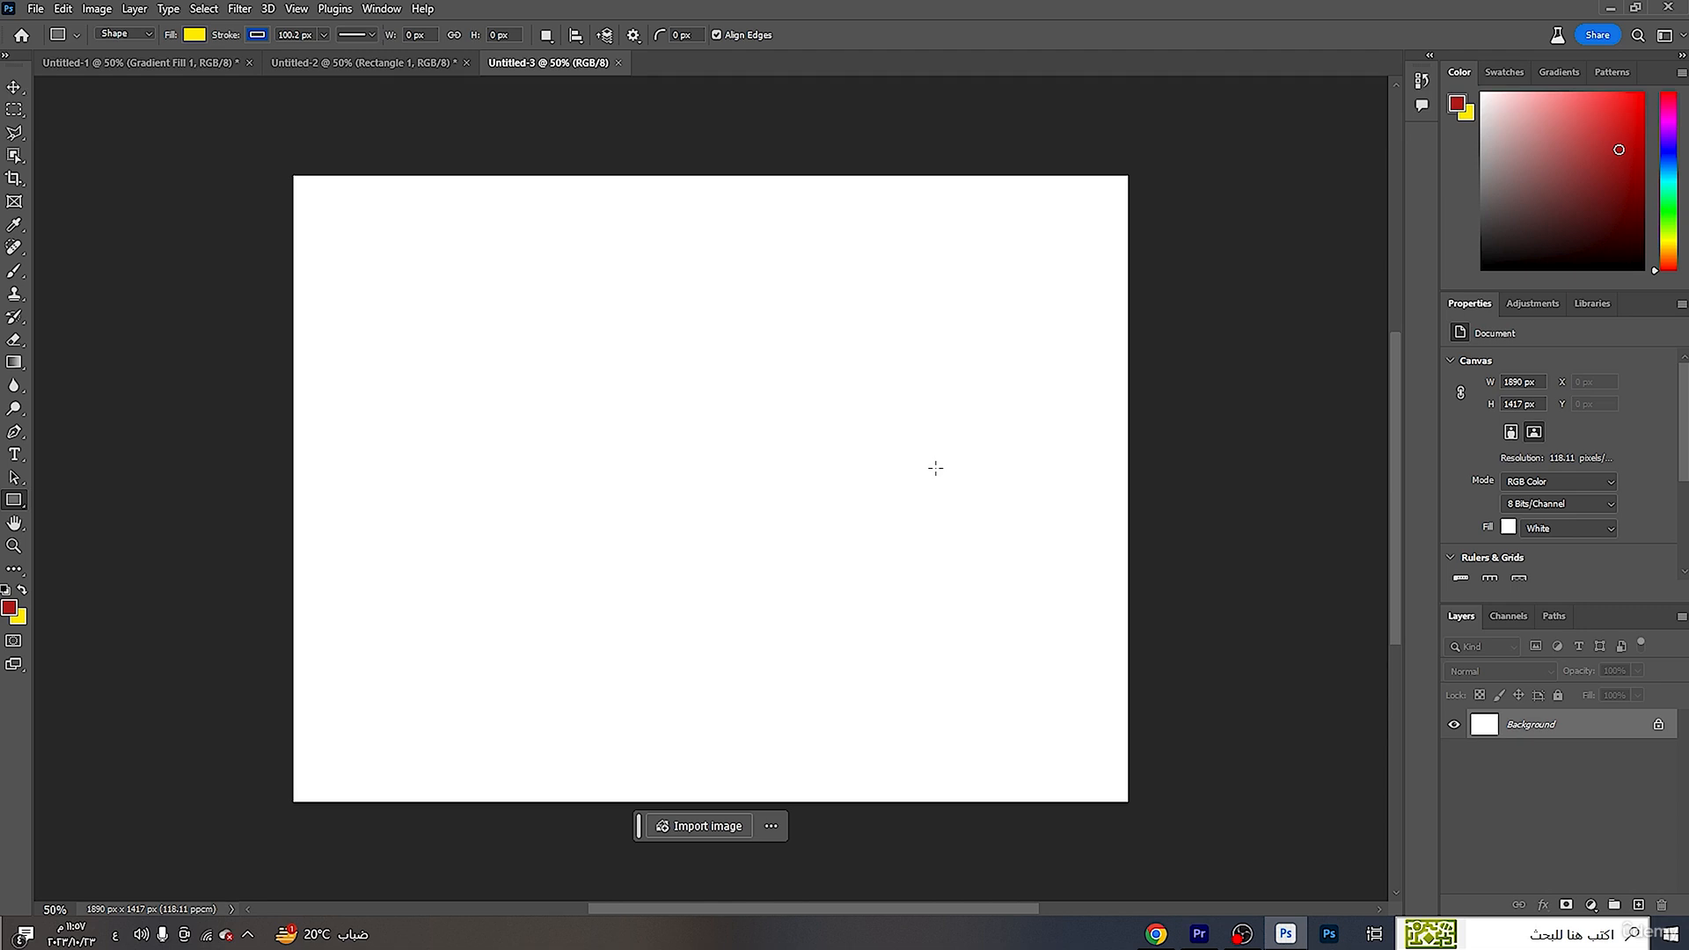
- Activate the Custom Shape tool and open its library of shape presets
{"action": "right_click", "coordinate": [22, 505]}
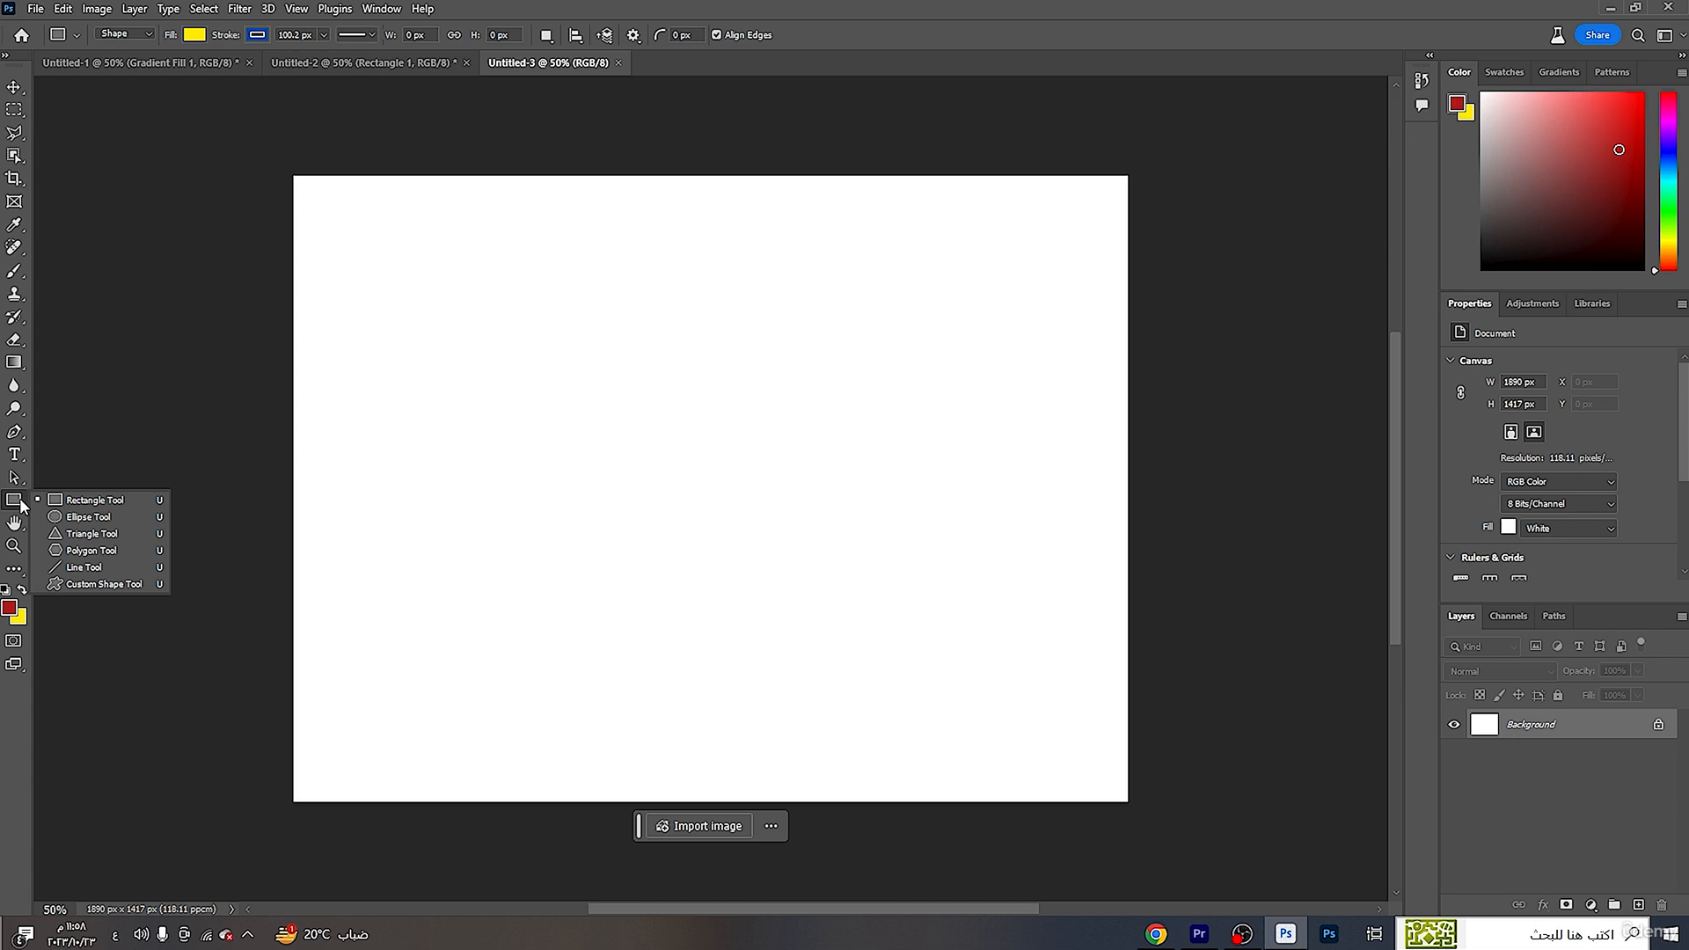
{"action": "left_click", "coordinate": [134, 585]}
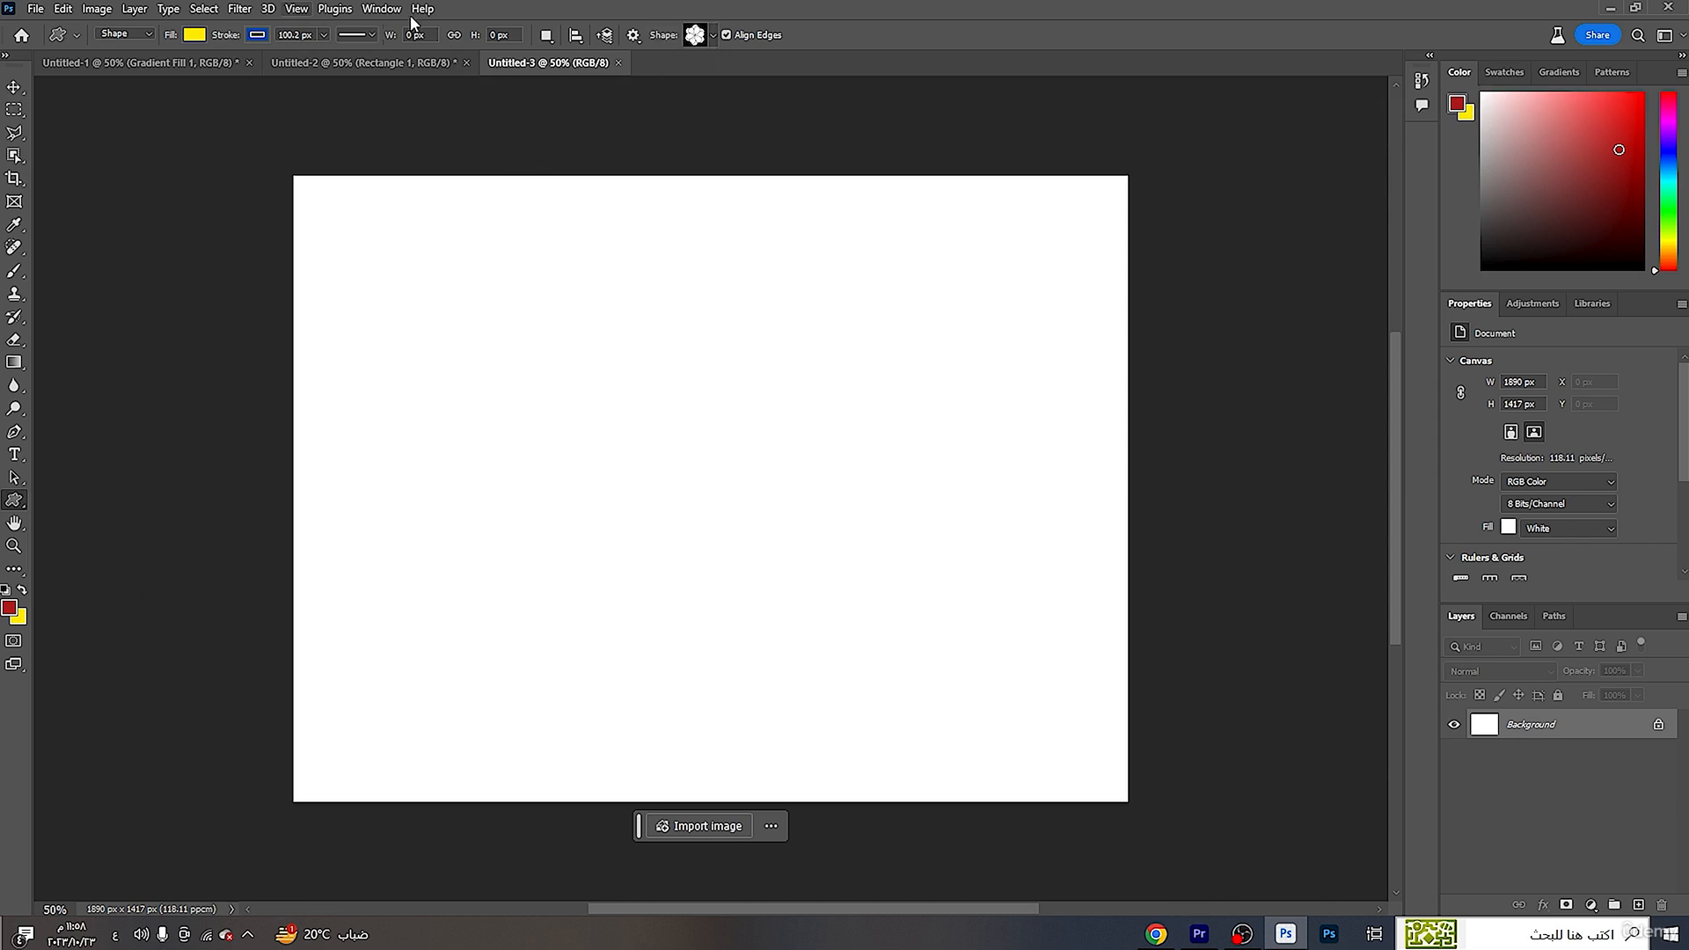
{"action": "left_click", "coordinate": [711, 35]}
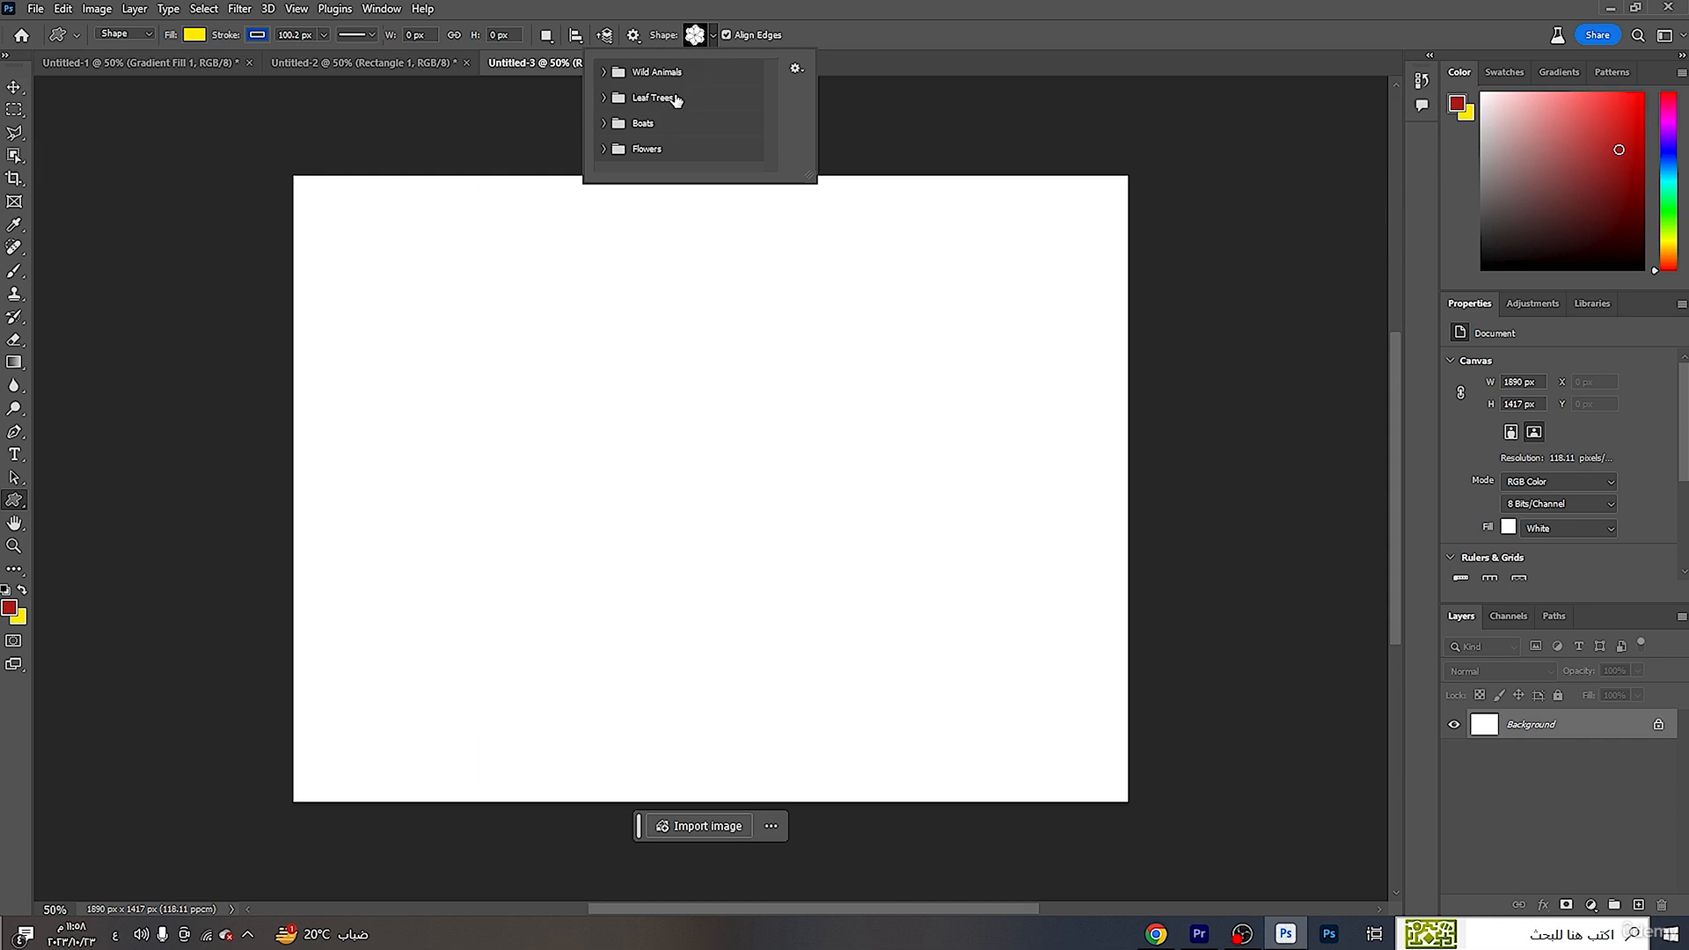
- Expand and examine the custom shapes in the Wild Animals, Boats and Flowers groups
{"action": "left_click", "coordinate": [607, 71]}
{"action": "scroll", "coordinate": [684, 130], "scroll_direction": "down", "scroll_amount": 1}
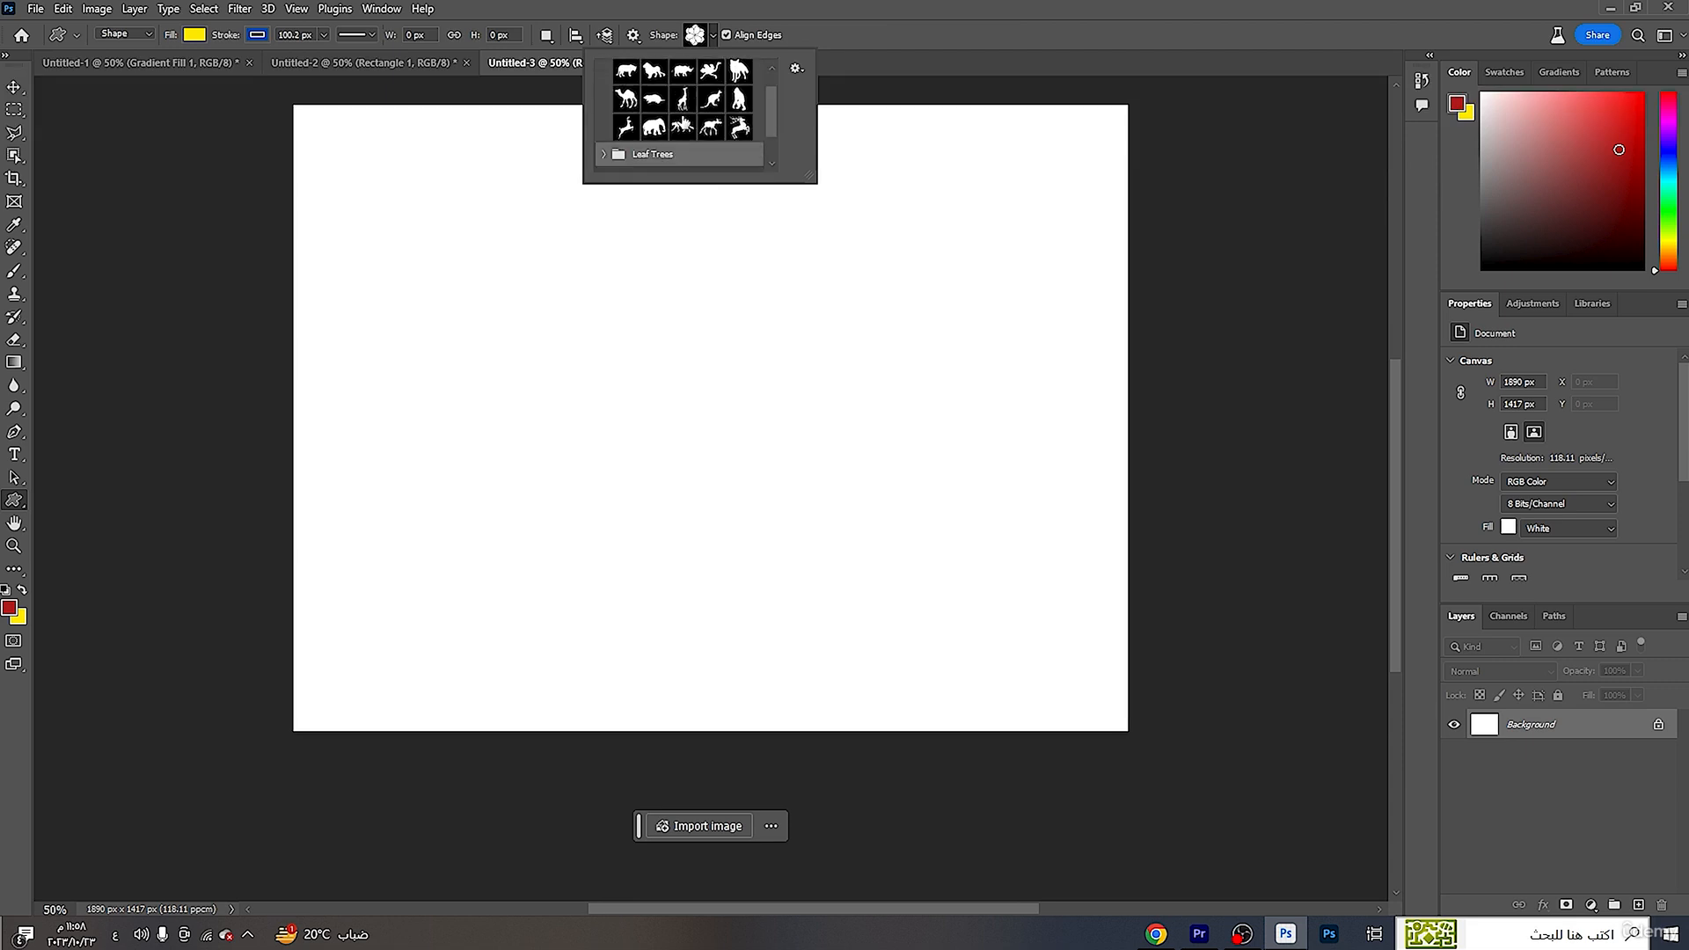
{"action": "scroll", "coordinate": [633, 154], "scroll_direction": "down", "scroll_amount": 1}
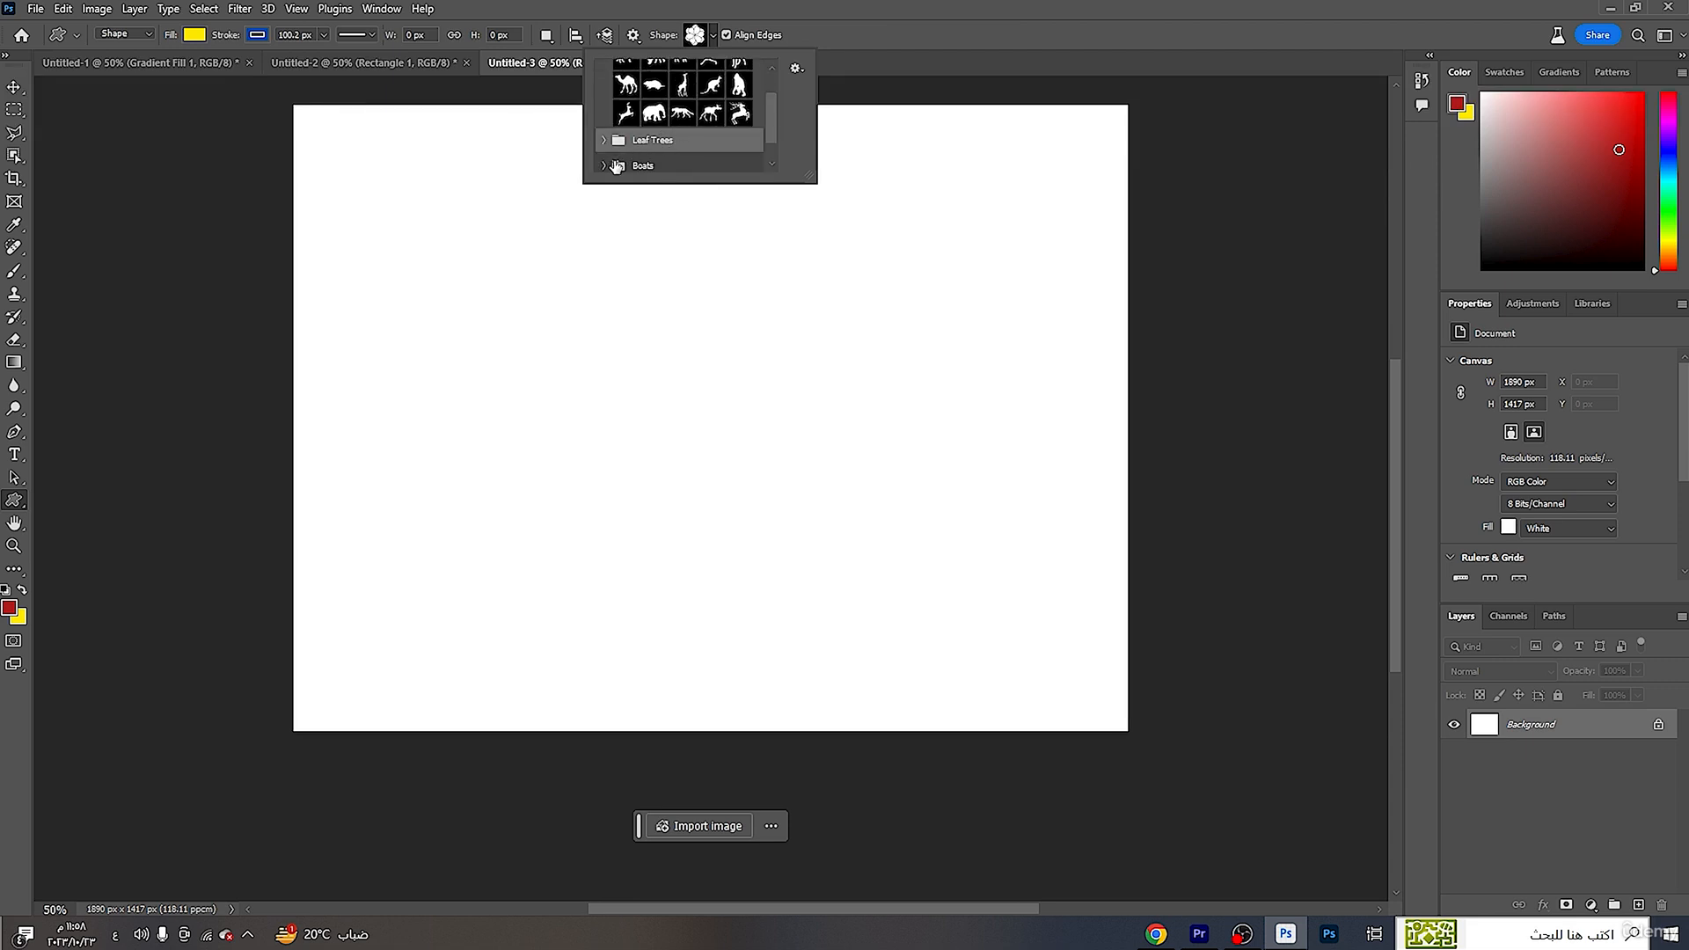
{"action": "scroll", "coordinate": [619, 160], "scroll_direction": "down", "scroll_amount": 1}
{"action": "left_click", "coordinate": [604, 151]}
{"action": "scroll", "coordinate": [641, 144], "scroll_direction": "down", "scroll_amount": 3}
{"action": "scroll", "coordinate": [645, 146], "scroll_direction": "down", "scroll_amount": 3}
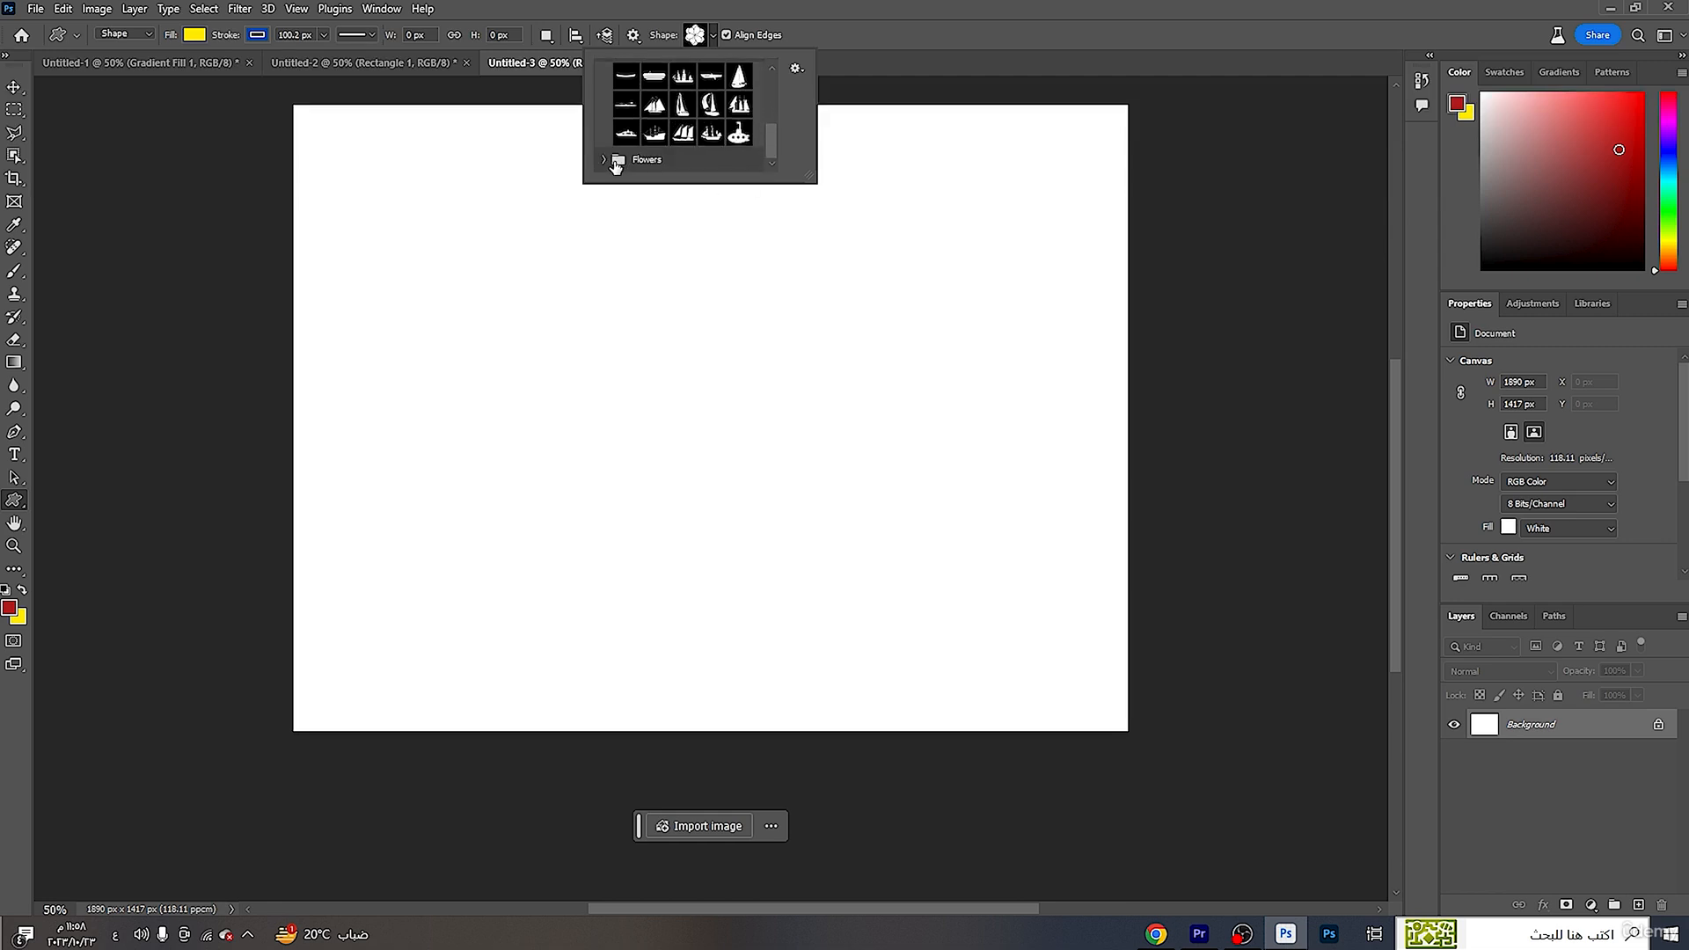
{"action": "left_click", "coordinate": [604, 159]}
{"action": "scroll", "coordinate": [720, 121], "scroll_direction": "down", "scroll_amount": 2}
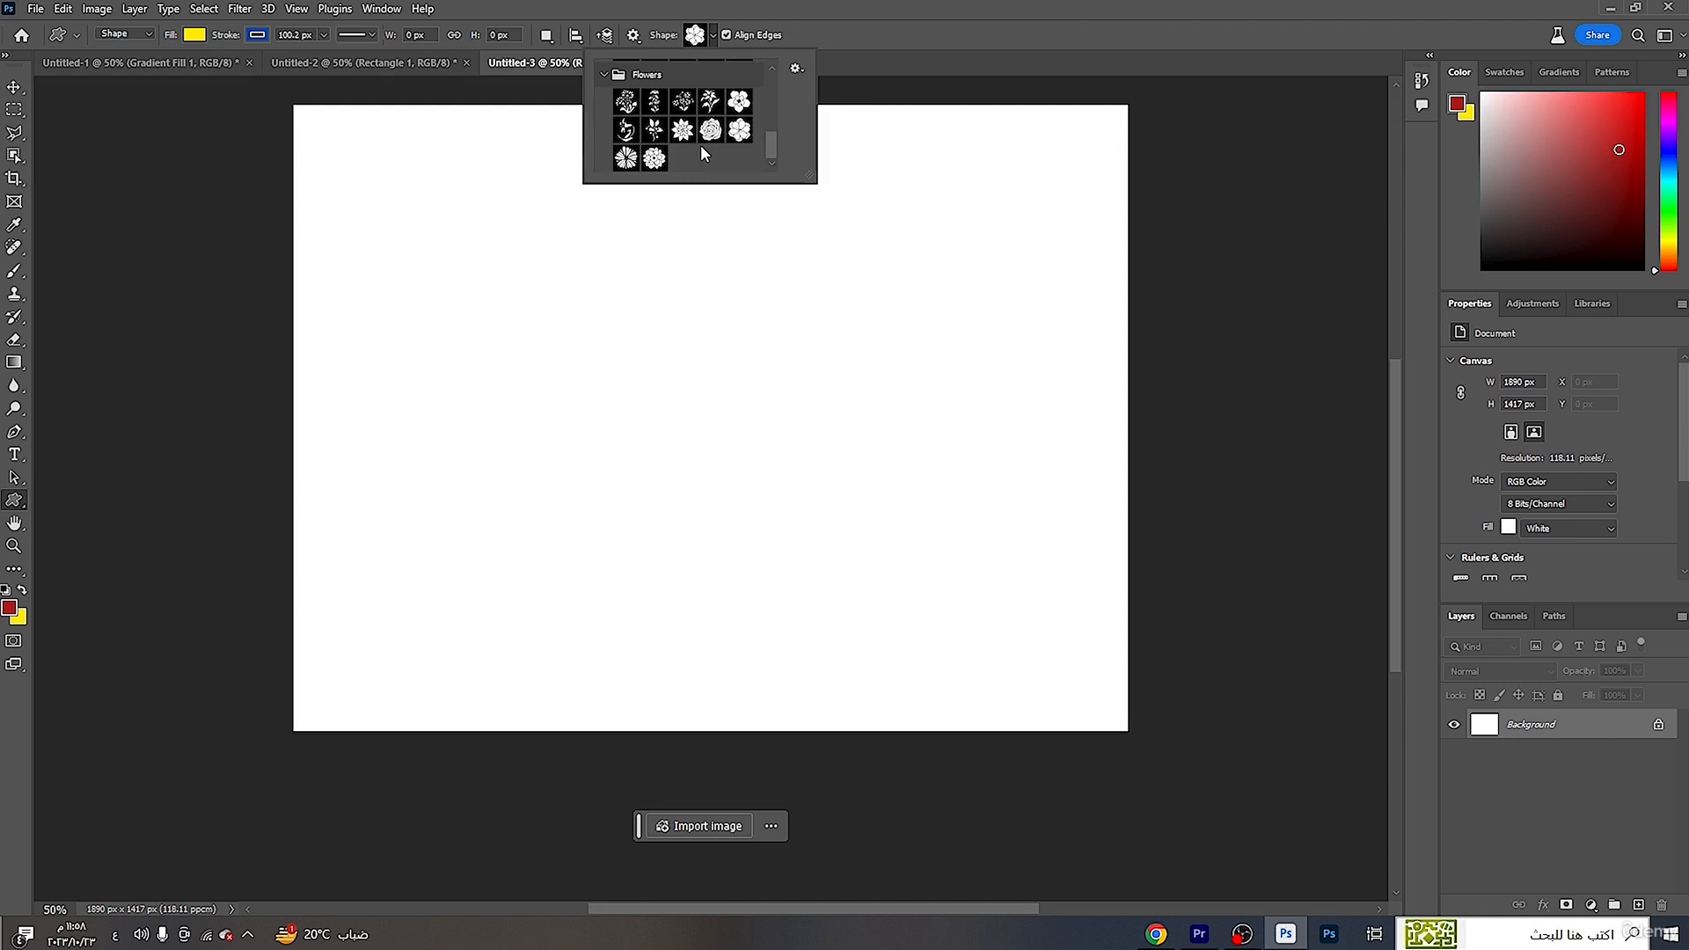
{"action": "scroll", "coordinate": [704, 154], "scroll_direction": "up", "scroll_amount": 2}
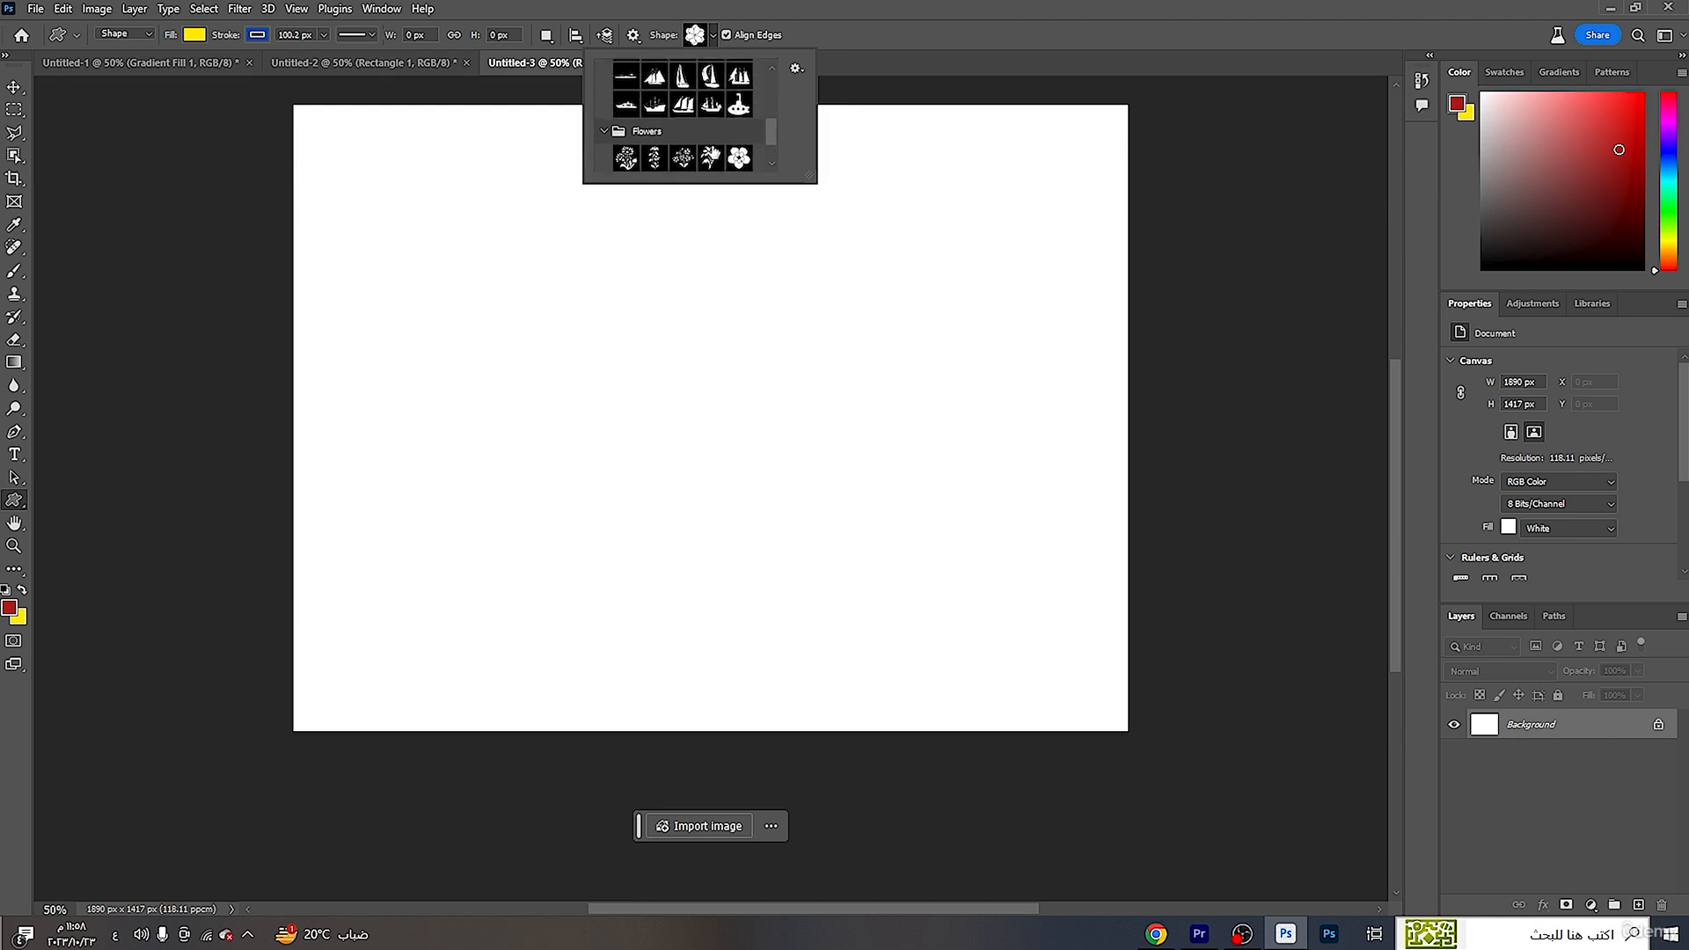
{"action": "scroll", "coordinate": [715, 139], "scroll_direction": "up", "scroll_amount": 5}
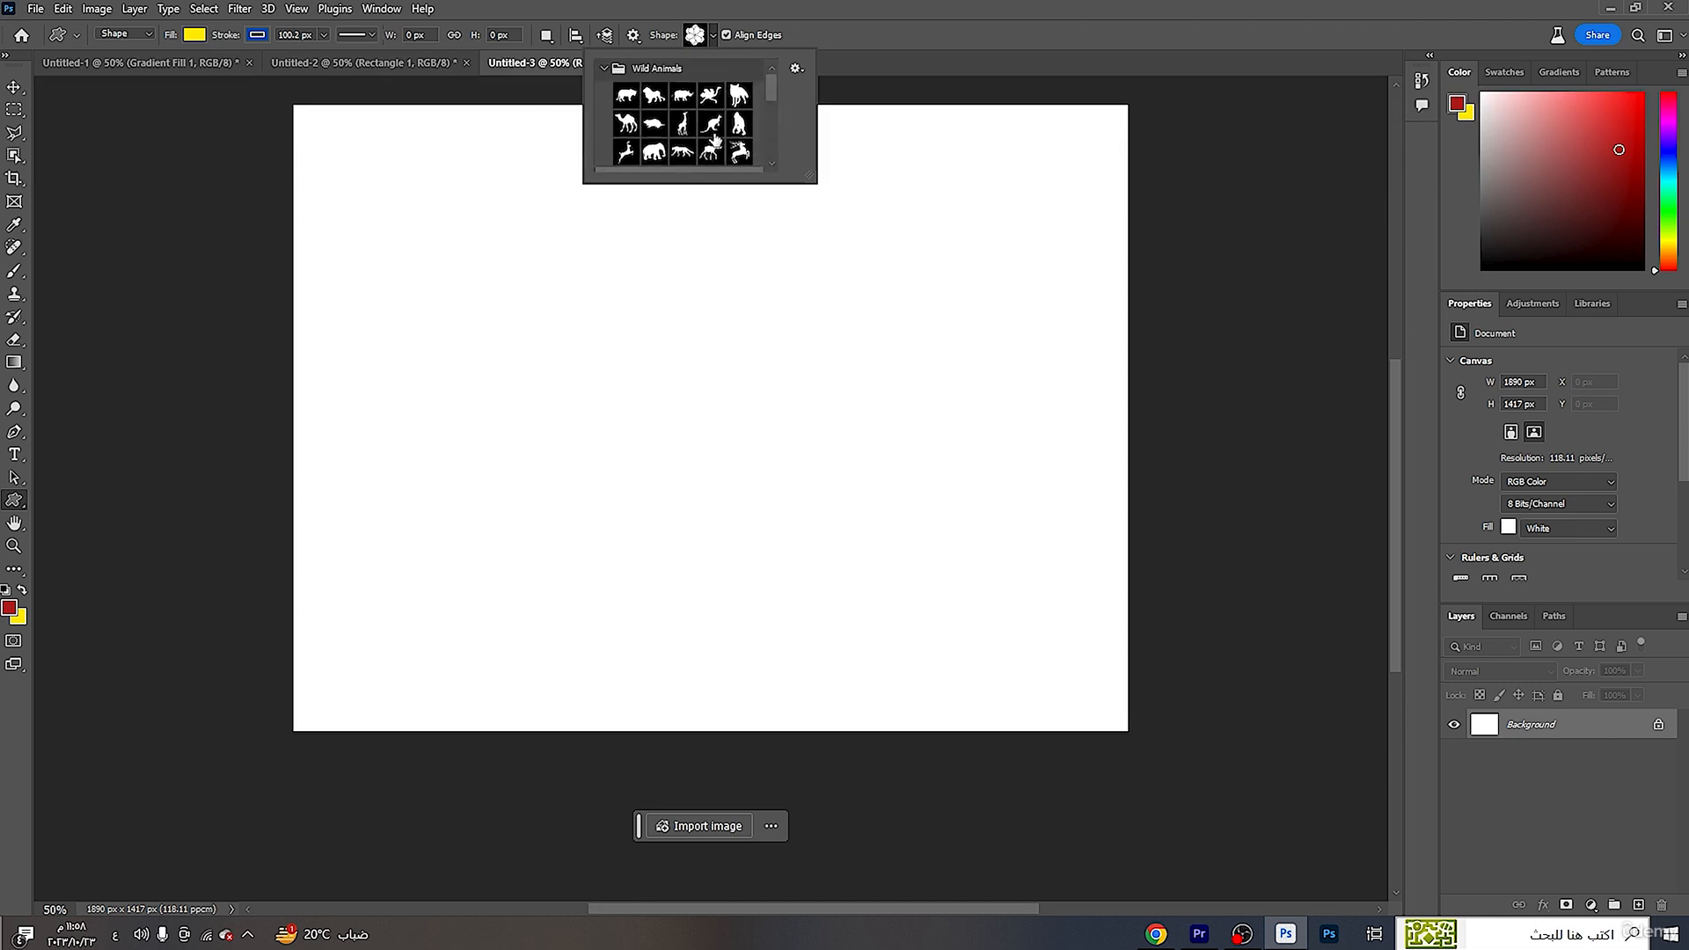
{"action": "scroll", "coordinate": [716, 139], "scroll_direction": "down", "scroll_amount": 3}
{"action": "scroll", "coordinate": [711, 120], "scroll_direction": "up", "scroll_amount": 3}
{"action": "scroll", "coordinate": [755, 130], "scroll_direction": "up", "scroll_amount": 1}
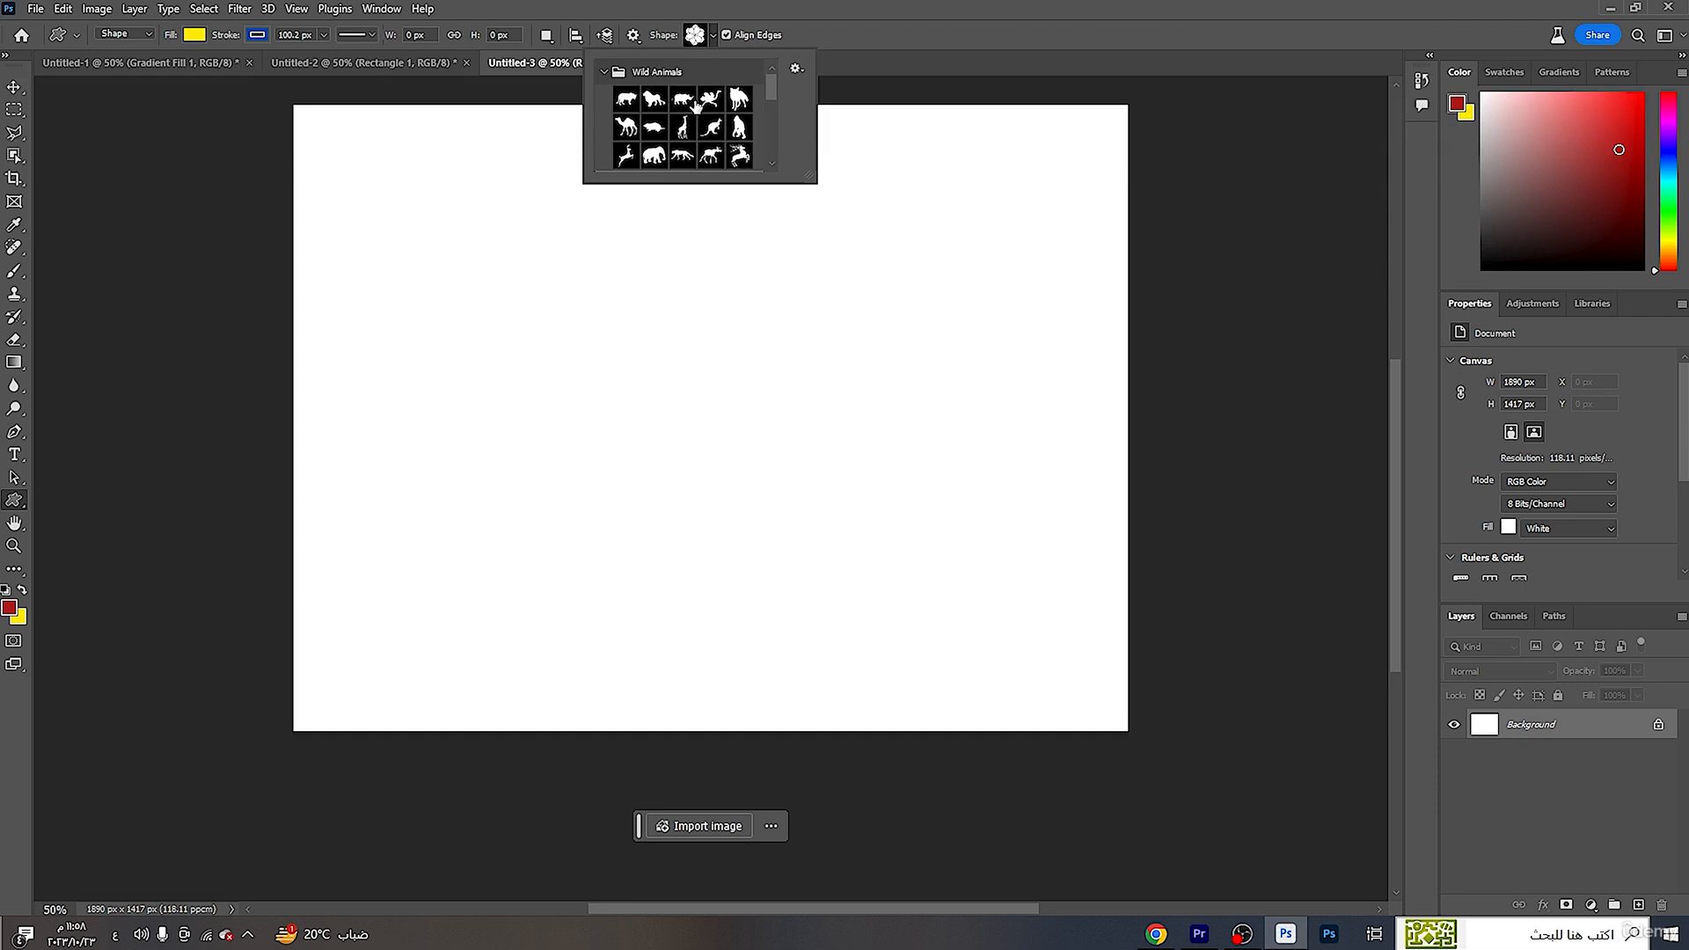
- Pick the rose shape from the Flowers group and draw it about 773 px wide and 697 px high above the canvas center
{"action": "scroll", "coordinate": [739, 141], "scroll_direction": "down", "scroll_amount": 5}
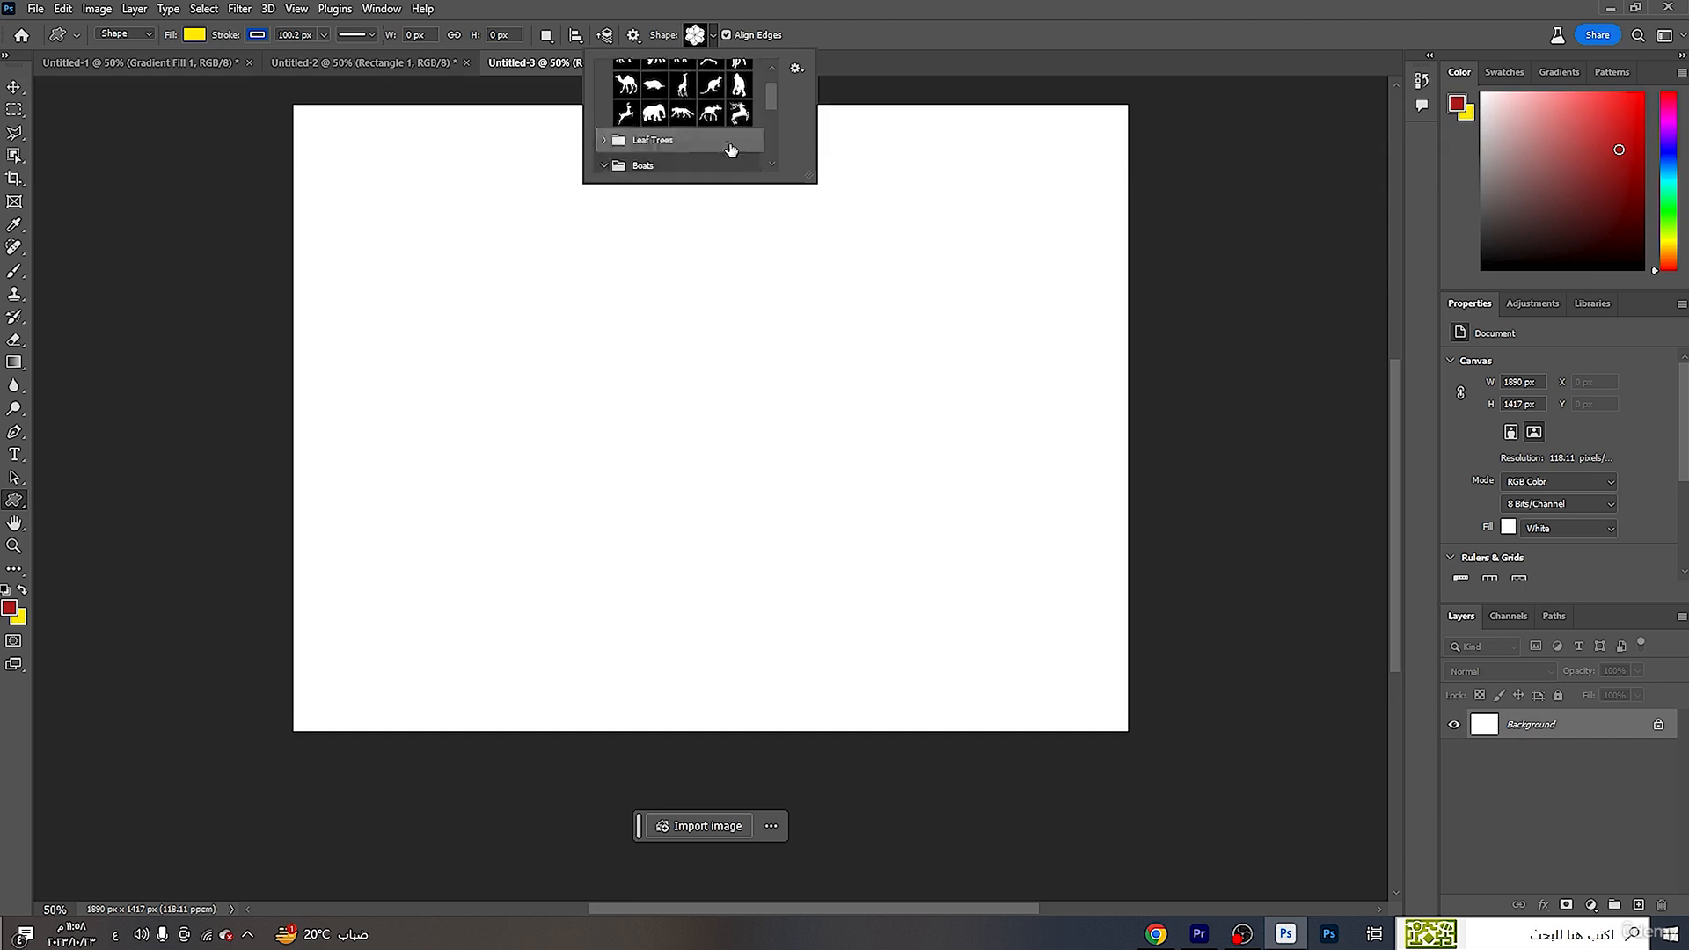
{"action": "scroll", "coordinate": [727, 150], "scroll_direction": "down", "scroll_amount": 3}
{"action": "left_click", "coordinate": [711, 133]}
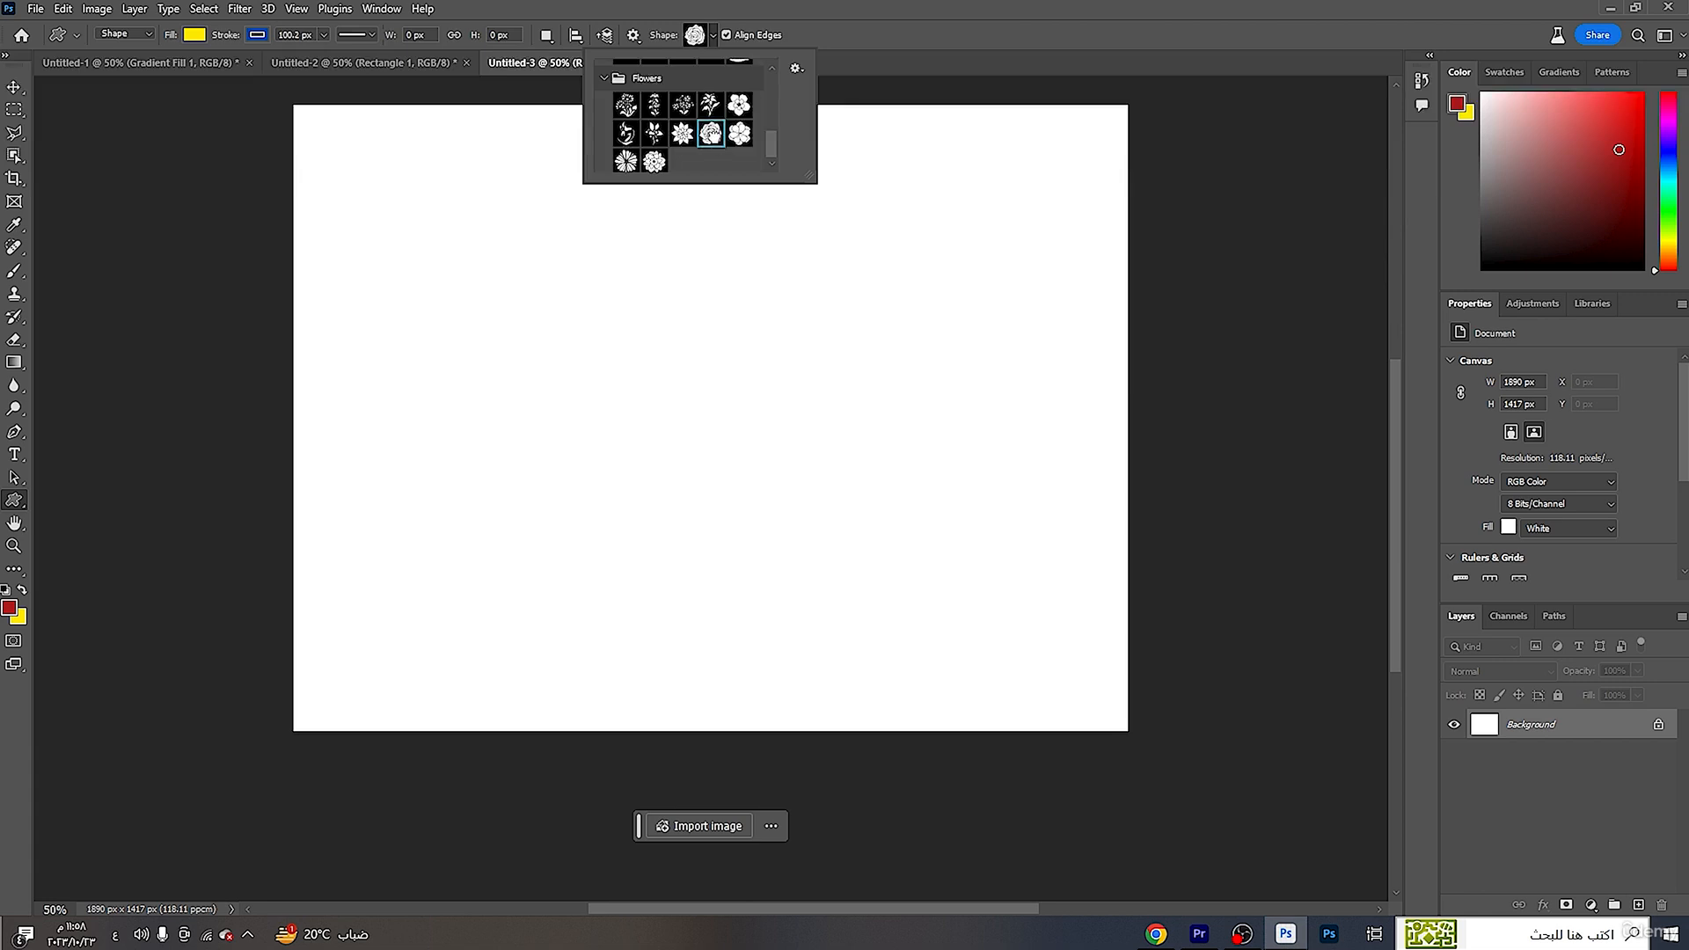
{"action": "left_click", "coordinate": [713, 134]}
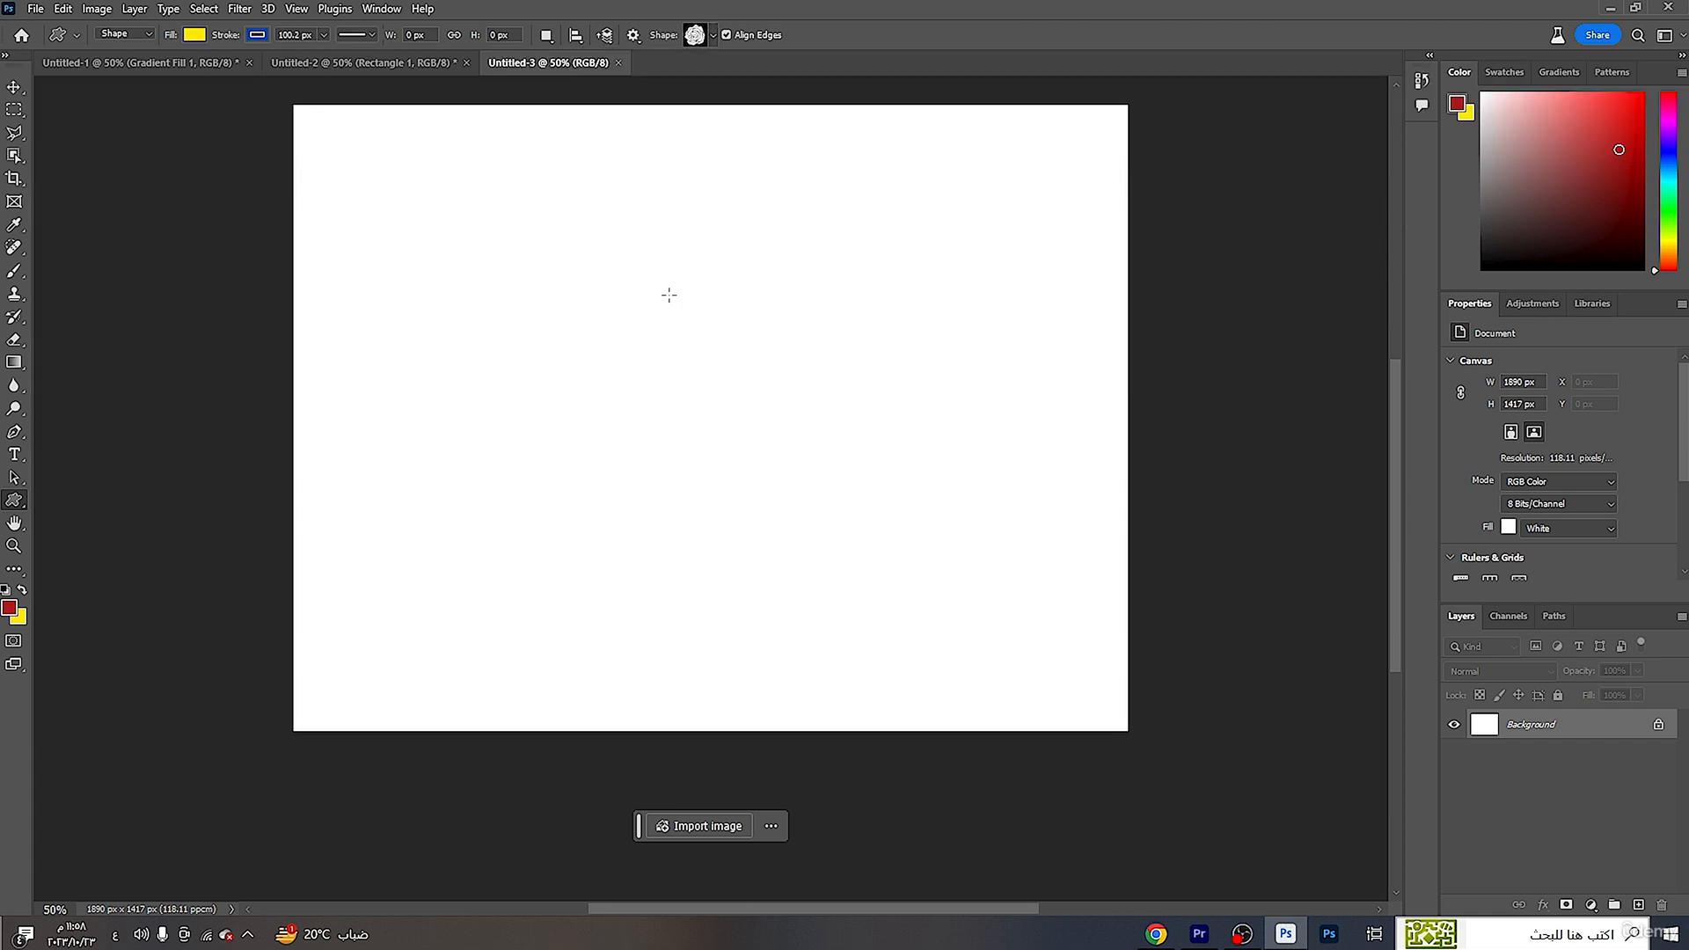
{"action": "left_click_drag", "start_coordinate": [566, 206], "coordinate": [566, 207]}
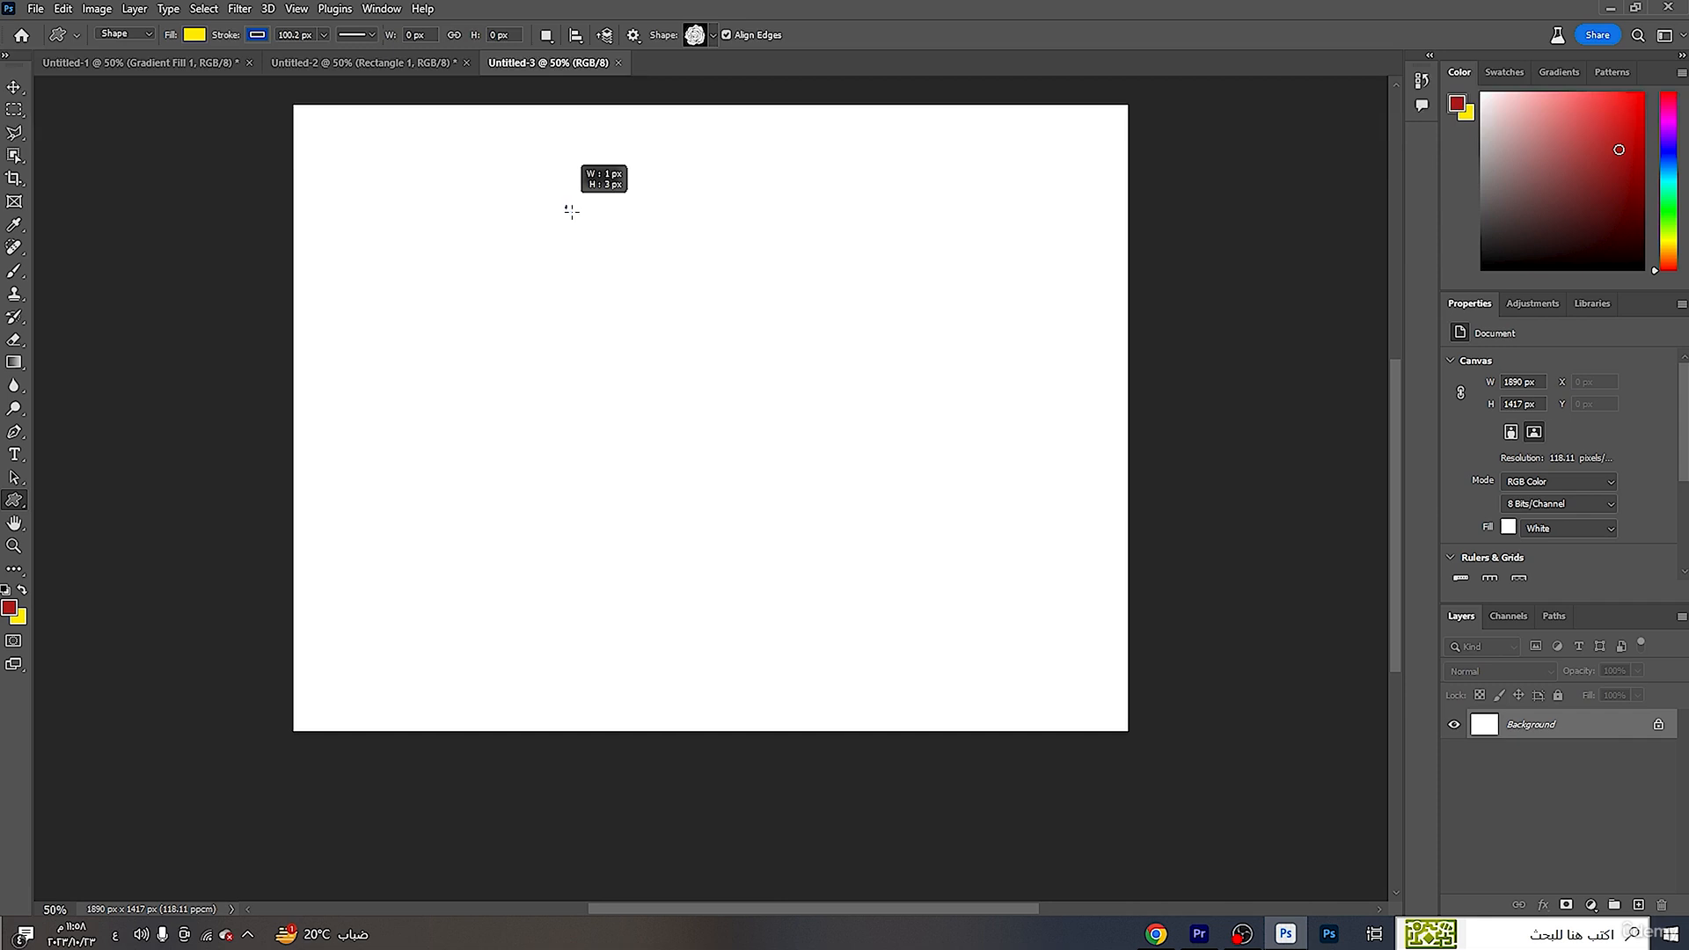
{"action": "left_click_drag", "start_coordinate": [571, 211], "coordinate": [907, 513]}
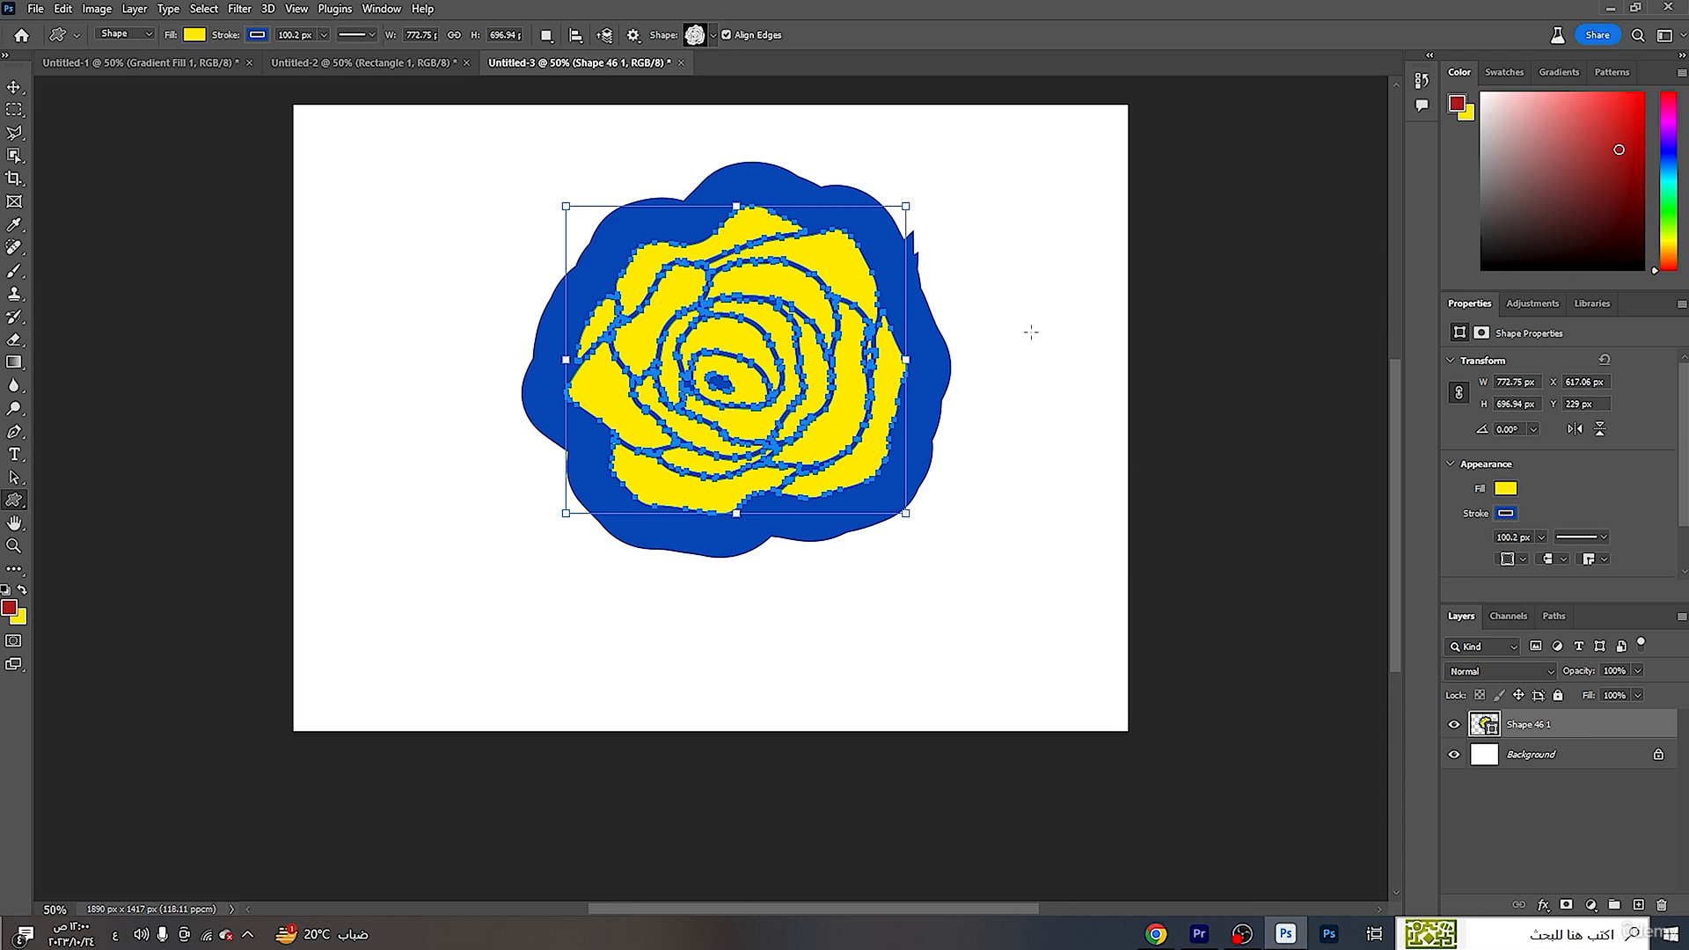
- Try a dark red fill on the rose shape and replace it with black from the recently used colors
{"action": "left_click", "coordinate": [1508, 489]}
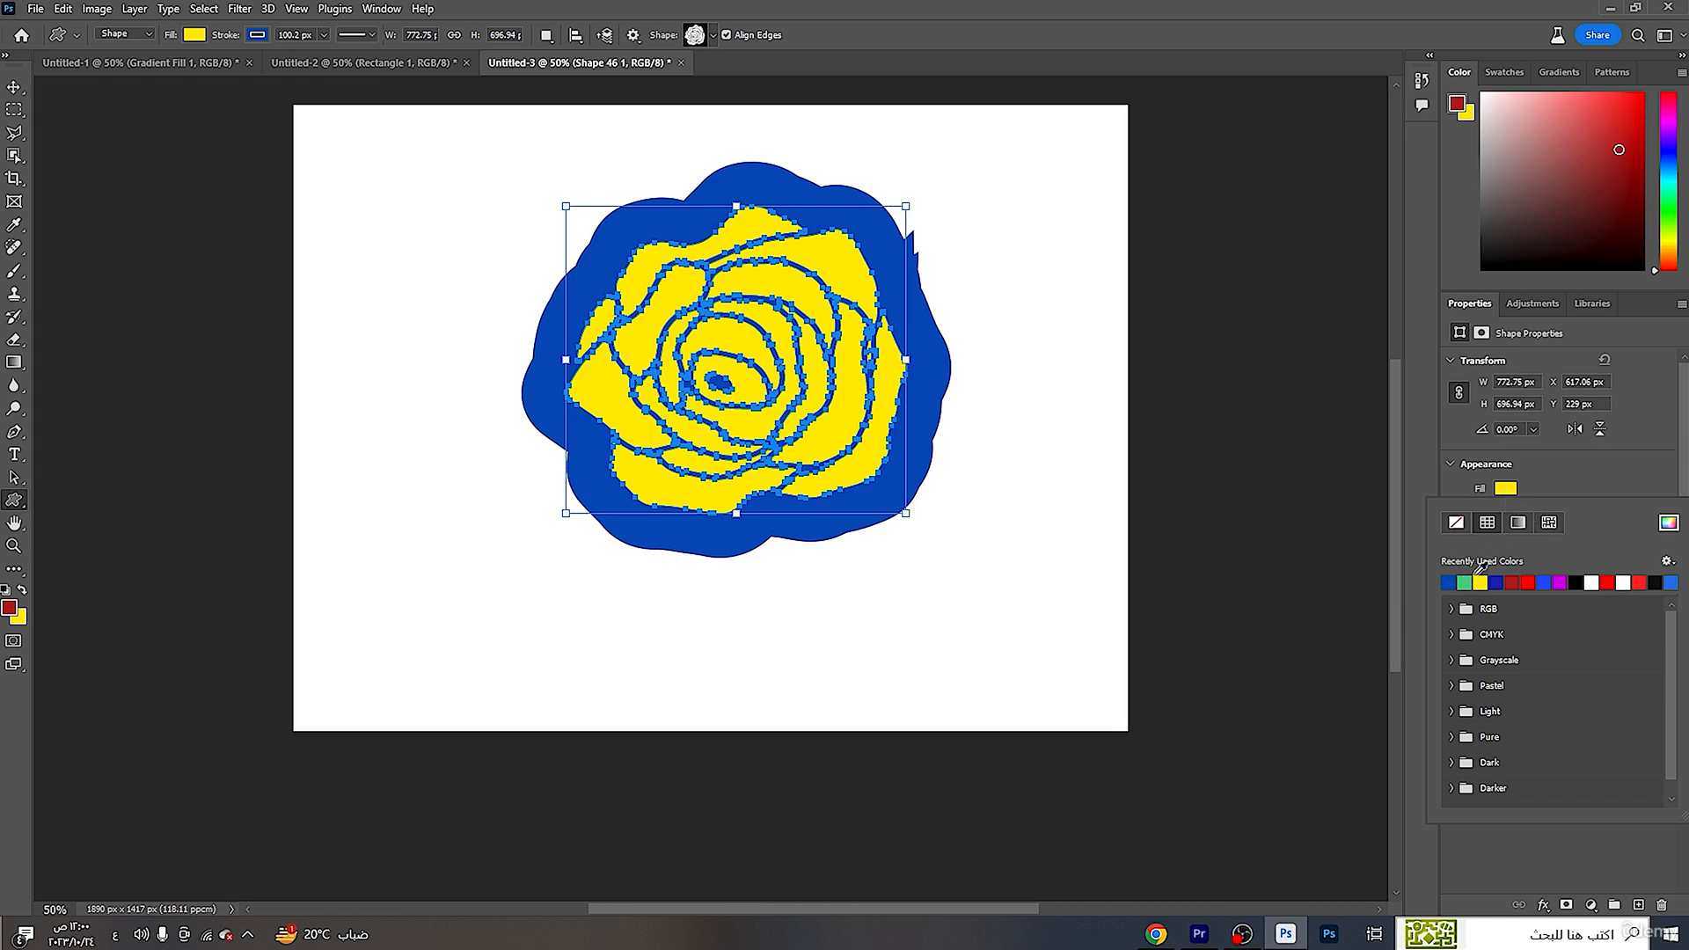
{"action": "left_click", "coordinate": [1512, 583]}
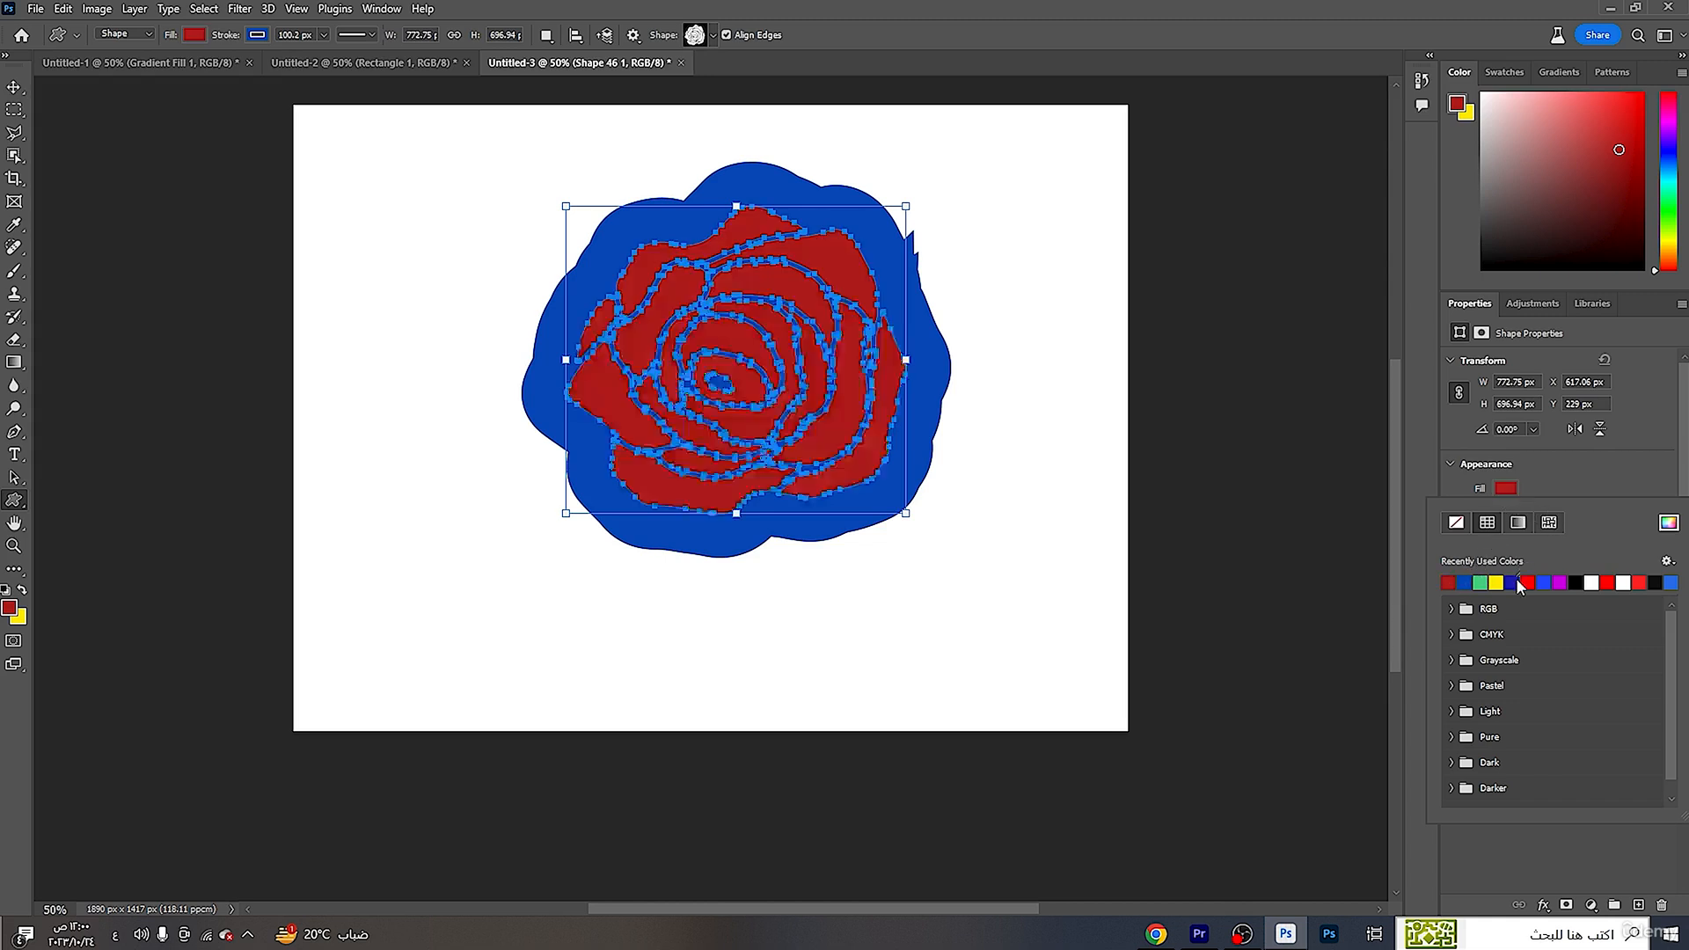
{"action": "left_click", "coordinate": [1576, 584]}
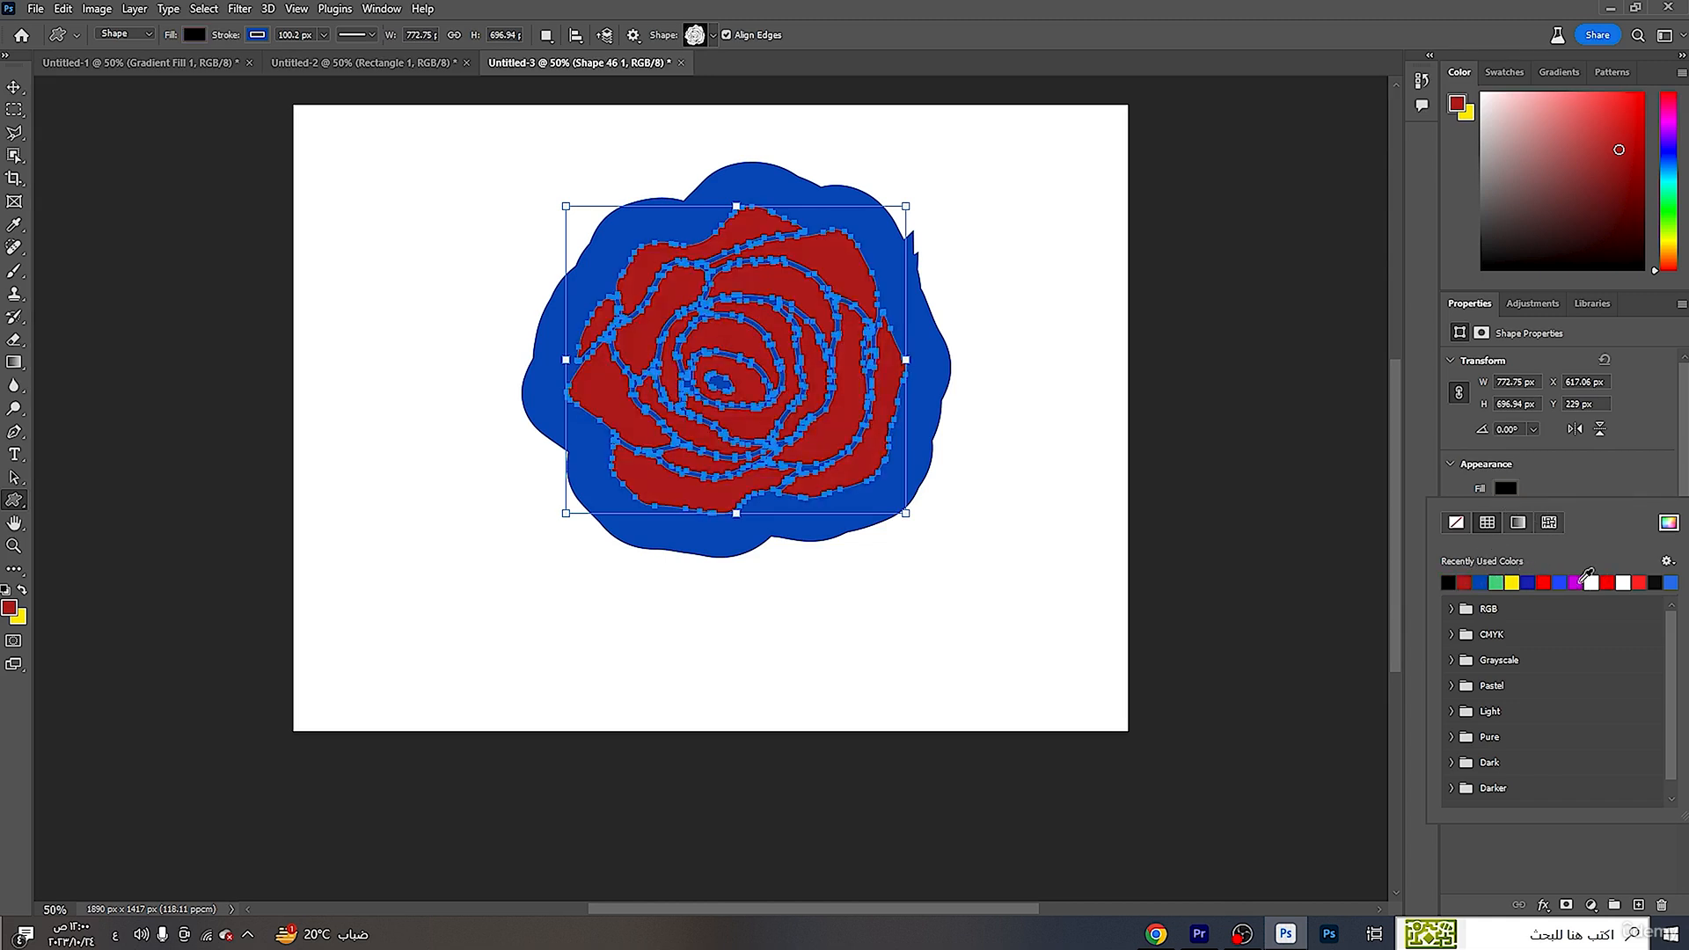
- Try bright red and green solid fills on the rose shape and switch its fill type to gradient
{"action": "left_click", "coordinate": [1641, 582]}
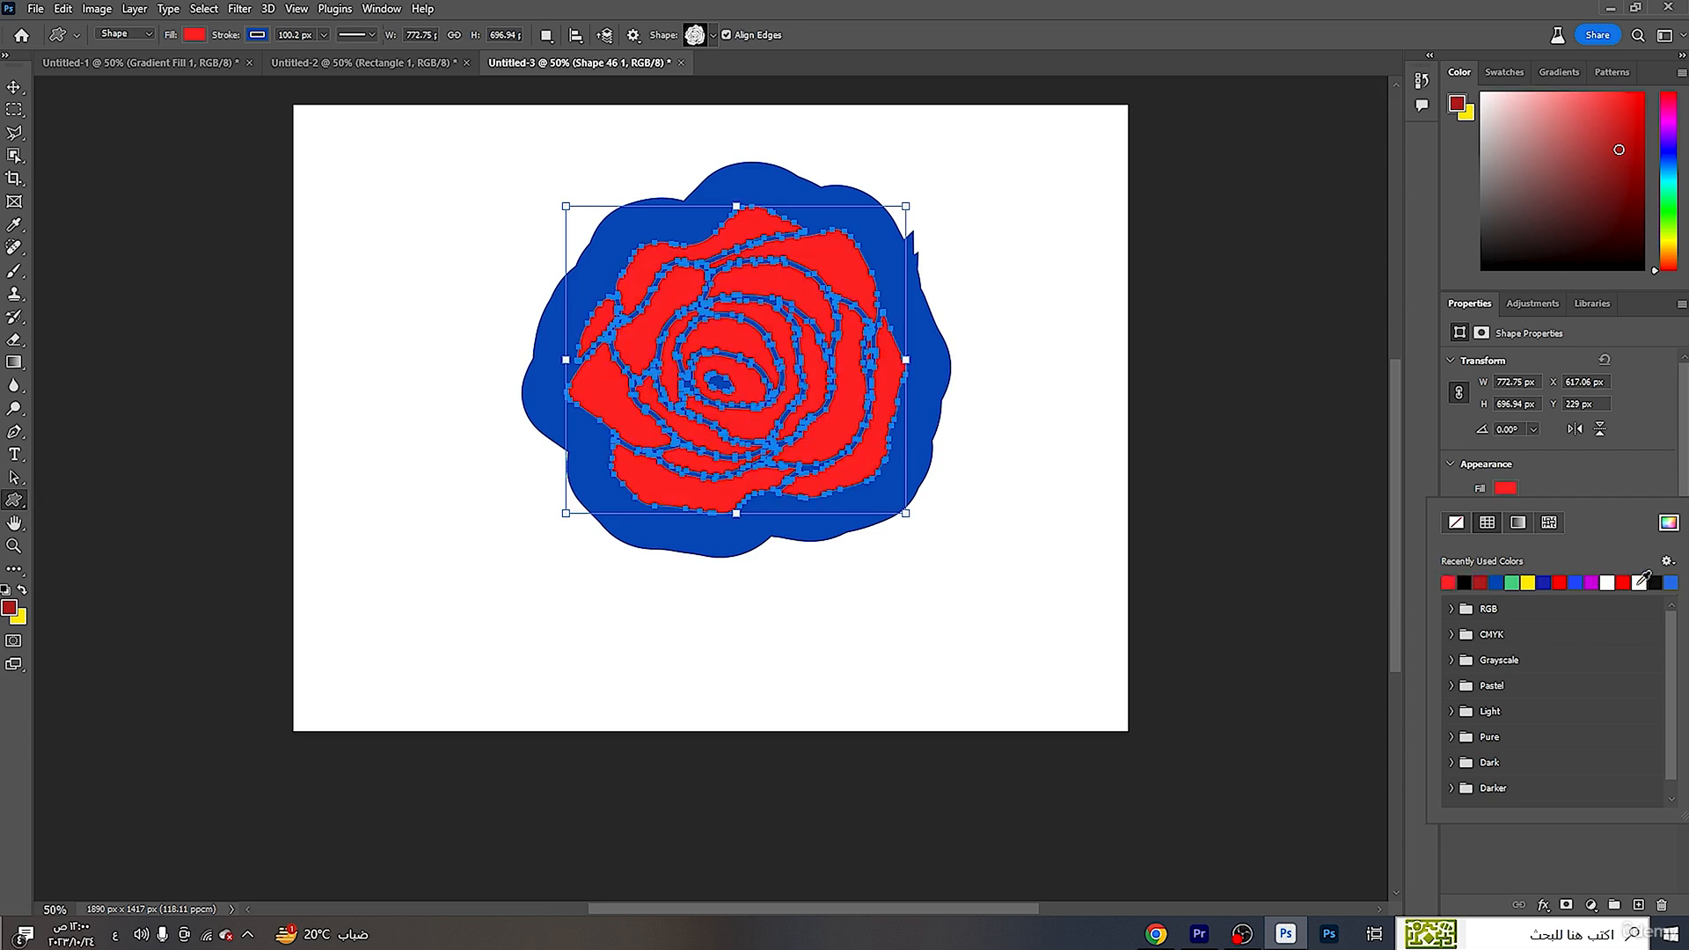
{"action": "left_click", "coordinate": [1512, 583]}
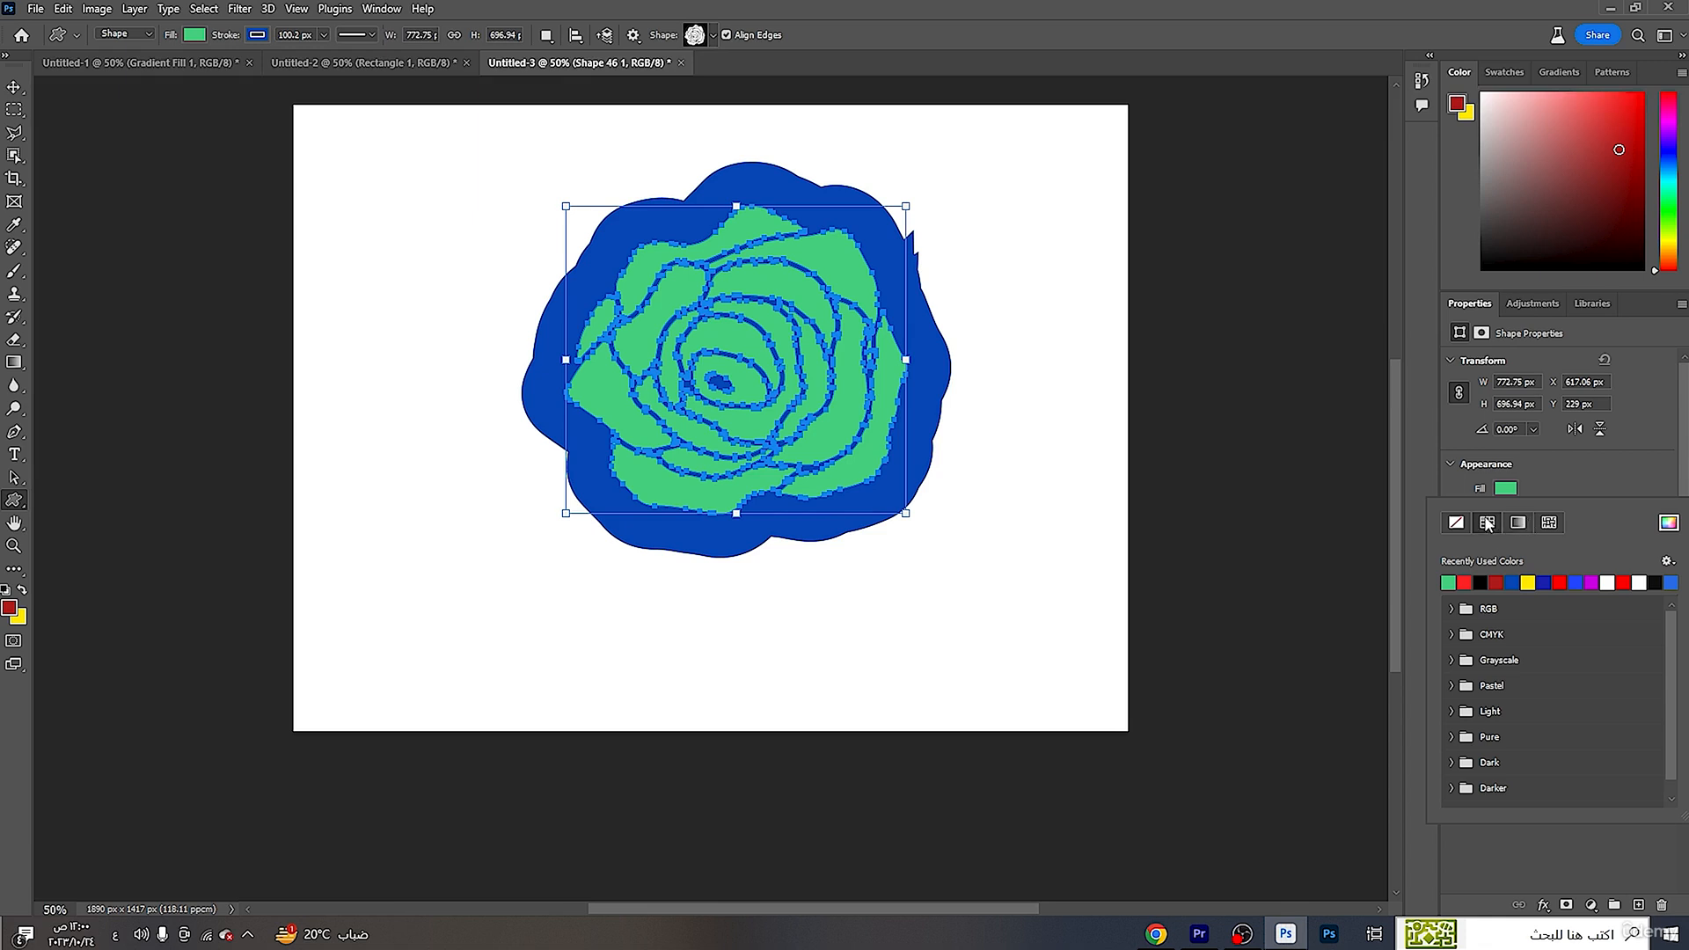
{"action": "left_click", "coordinate": [1524, 524]}
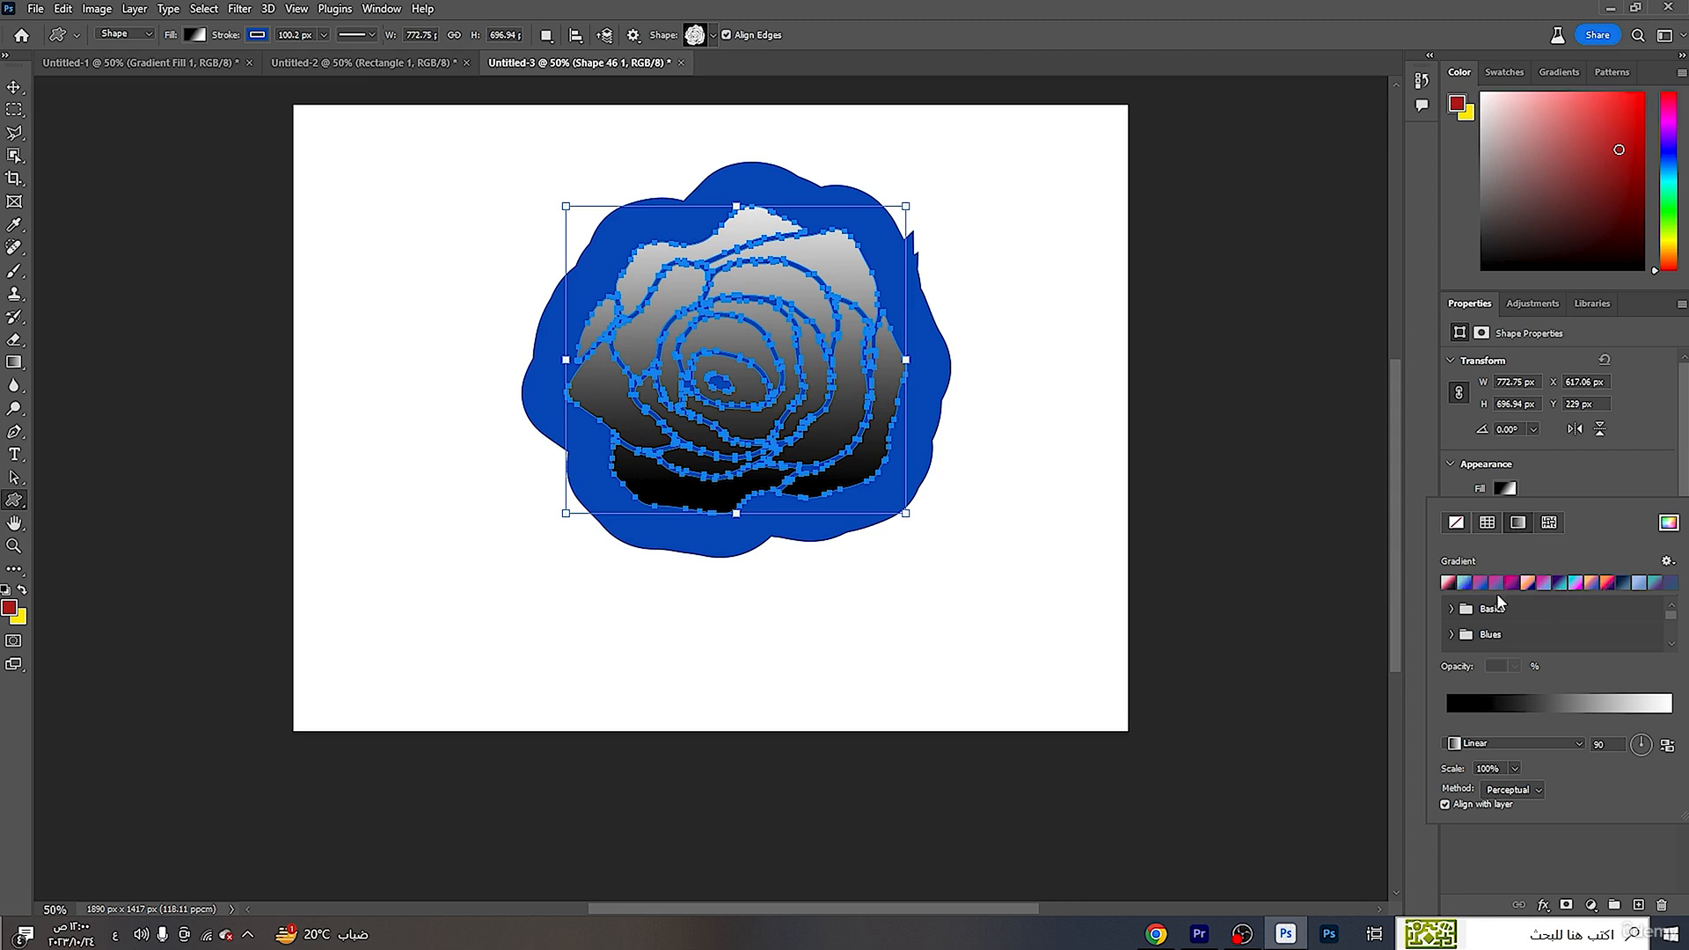
- Try several recently used gradients on the rose's fill and settle on the red-to-yellow gradient from the Basics group
{"action": "left_click", "coordinate": [1451, 584]}
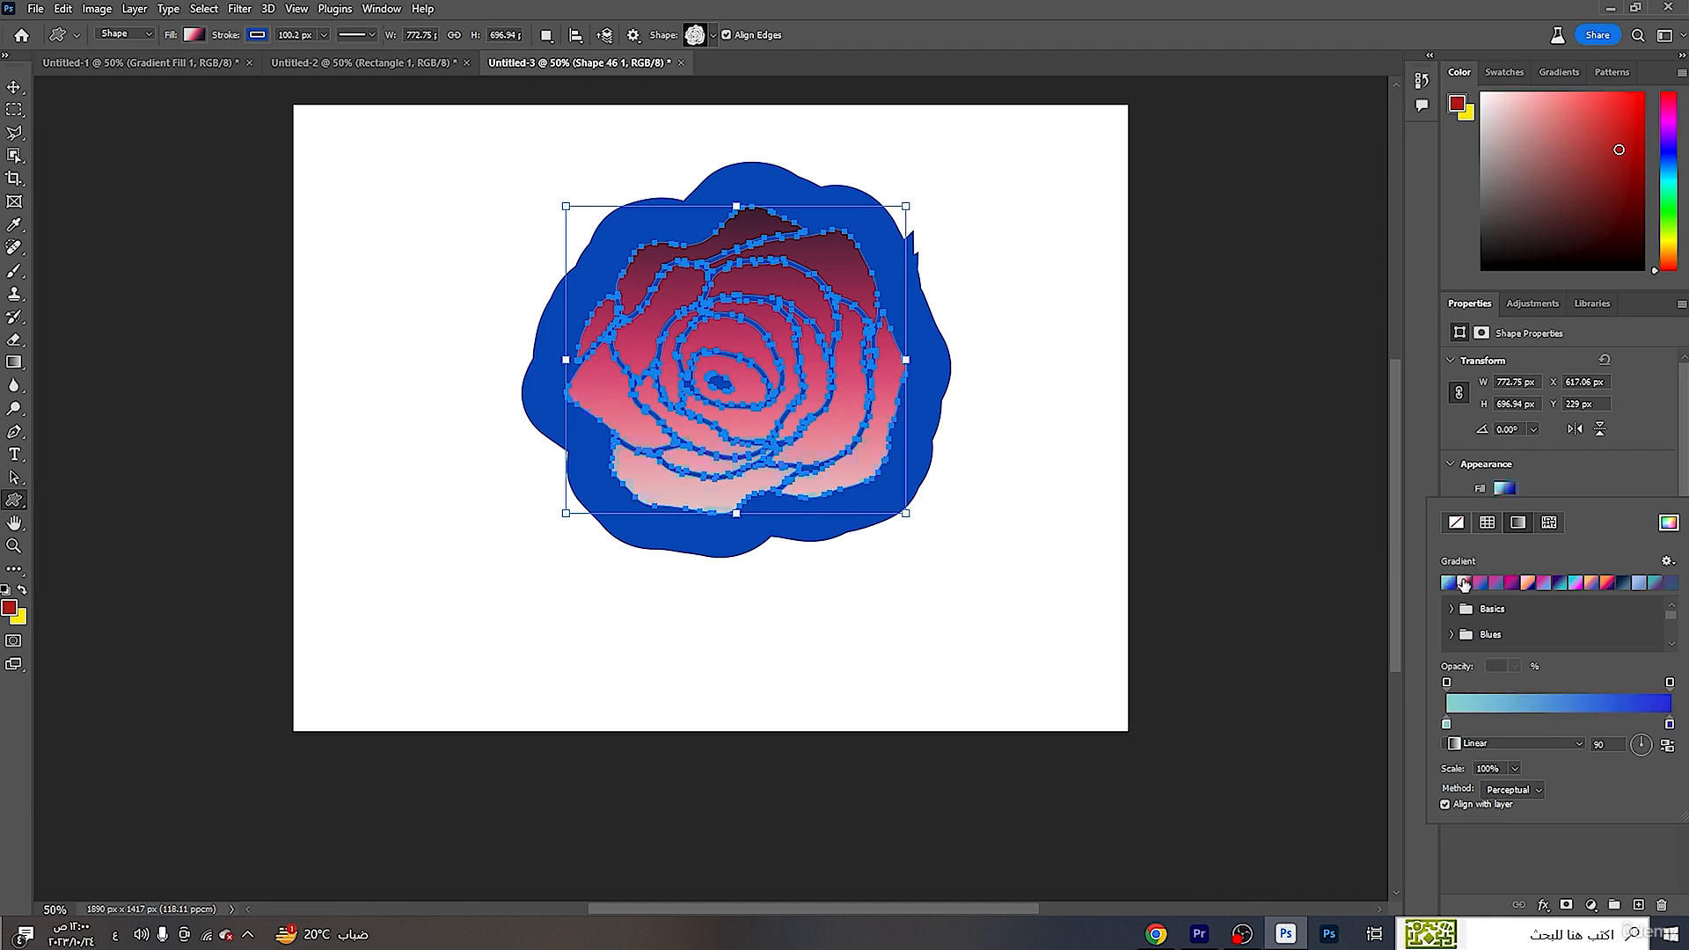
{"action": "left_click", "coordinate": [1543, 584]}
{"action": "left_click", "coordinate": [1559, 584]}
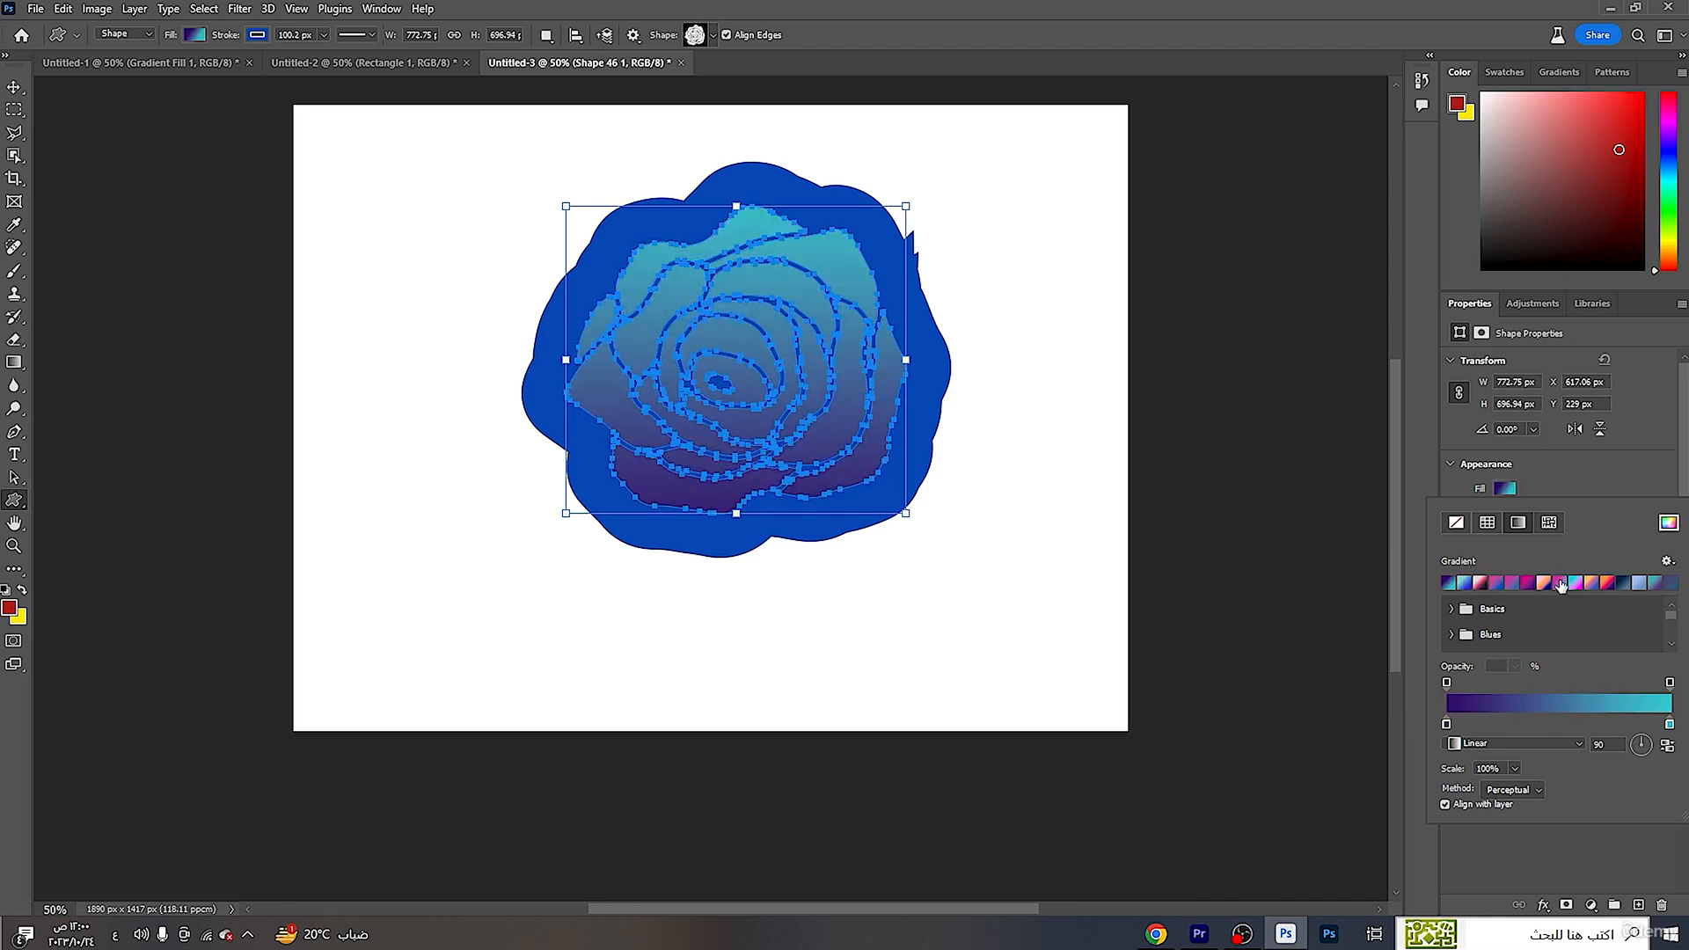
{"action": "left_click", "coordinate": [1623, 585]}
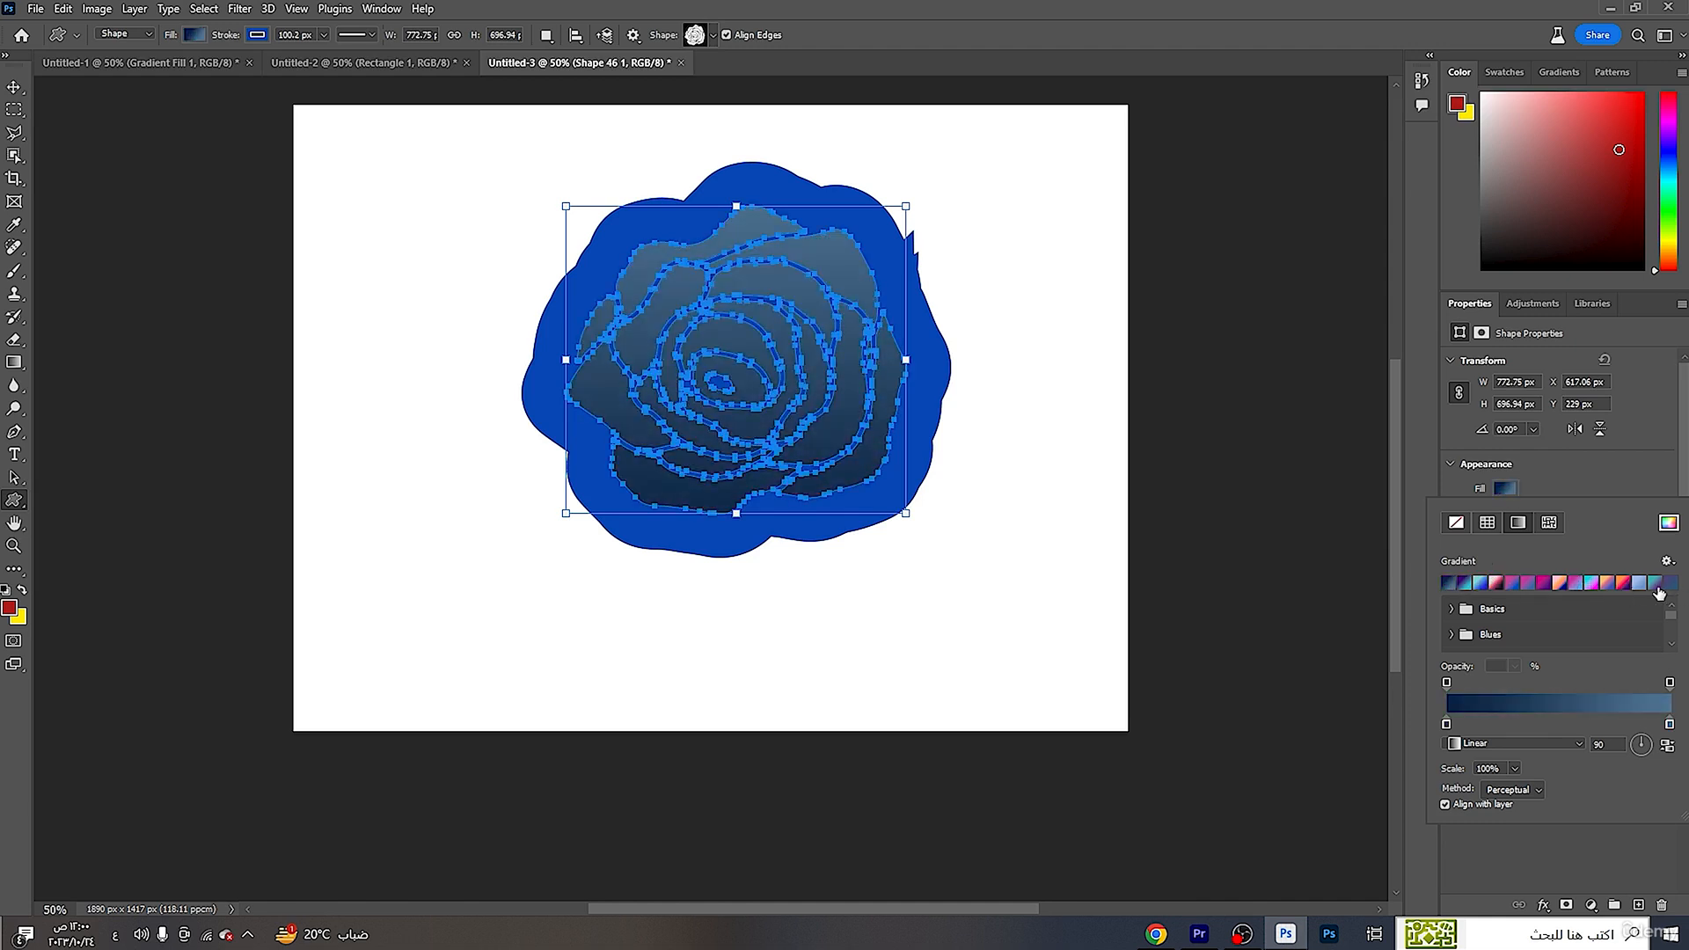
{"action": "left_click", "coordinate": [1657, 585]}
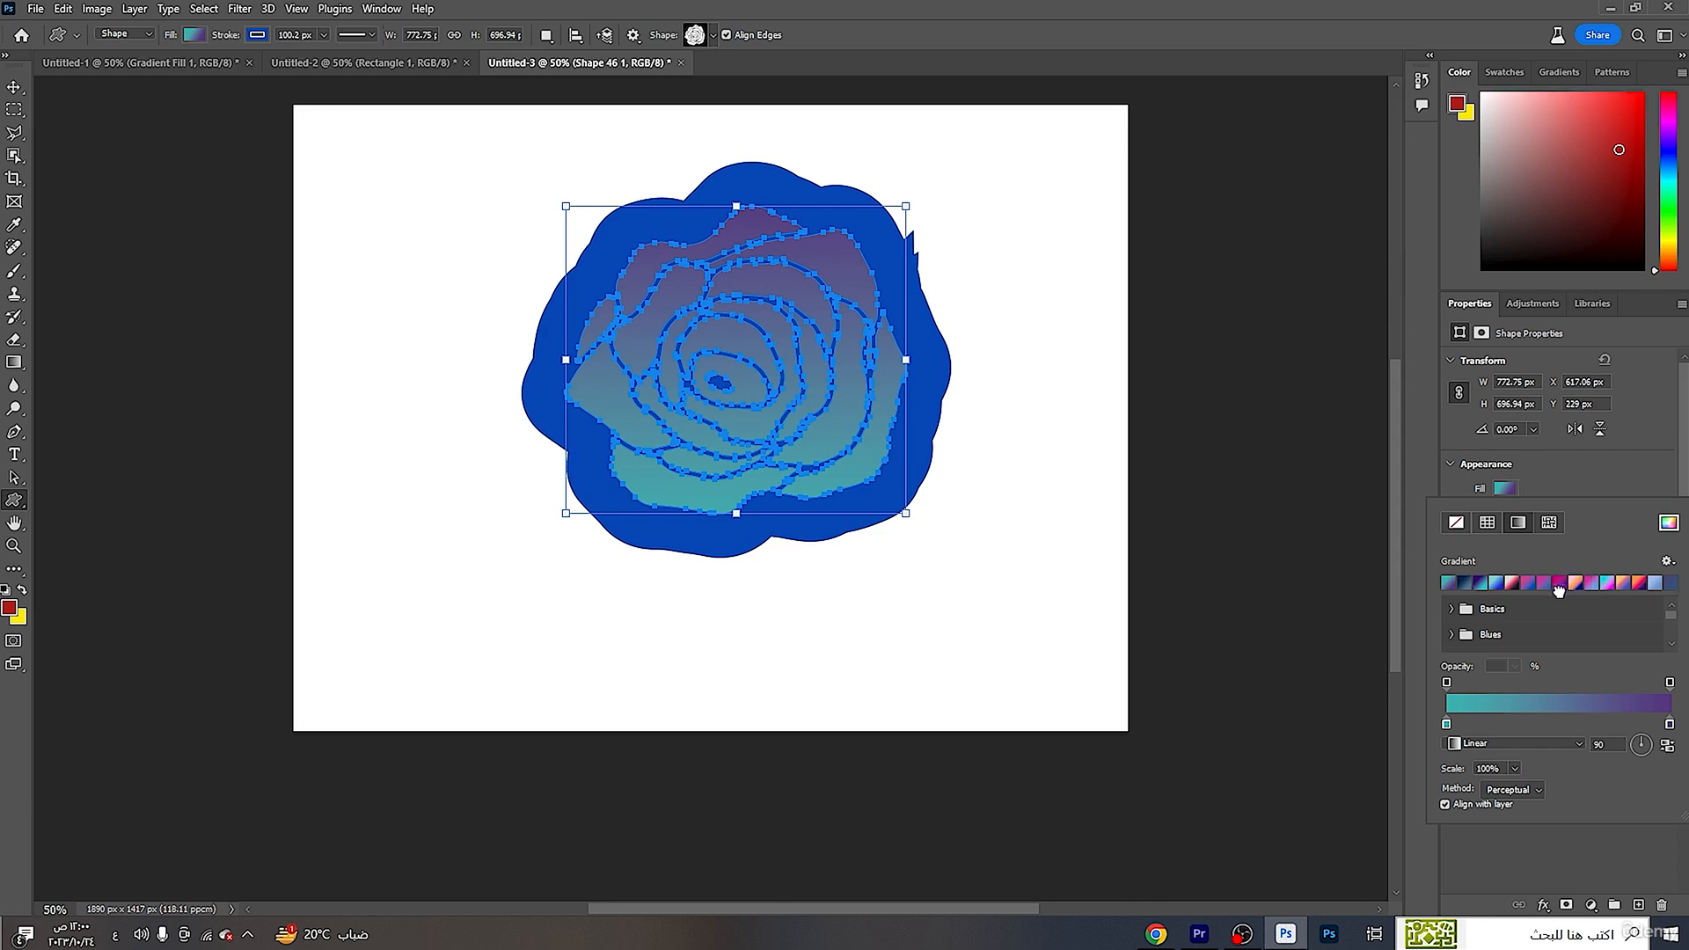
{"action": "left_click", "coordinate": [1640, 584]}
{"action": "left_click", "coordinate": [1646, 585]}
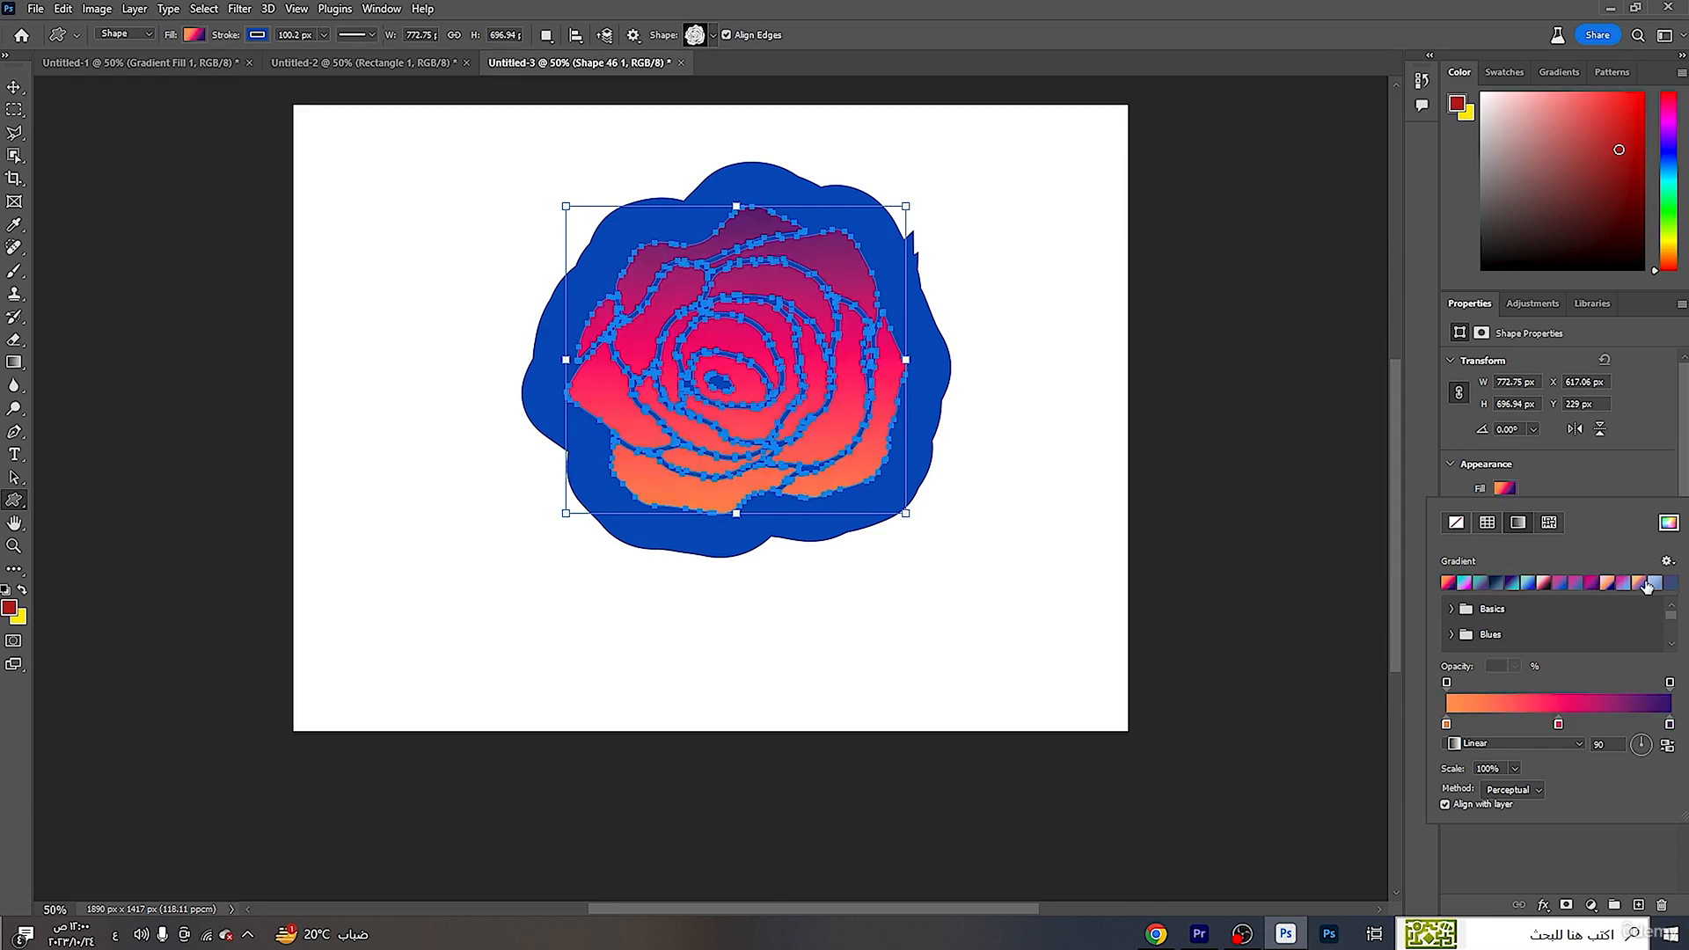
{"action": "left_click", "coordinate": [1652, 584]}
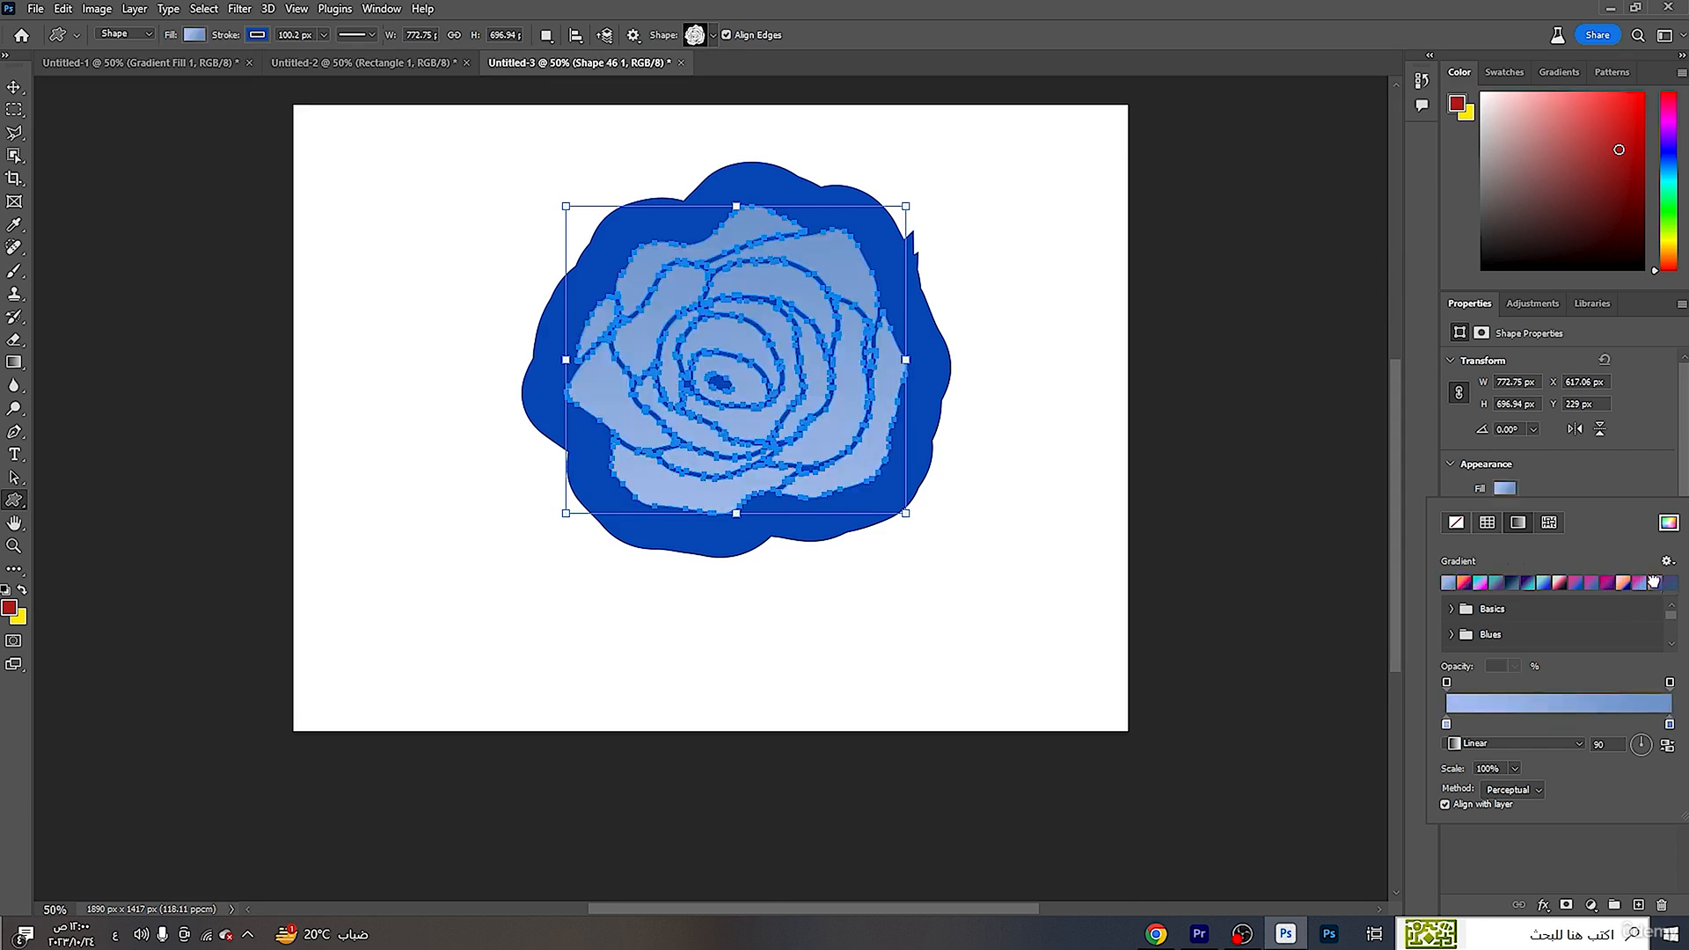
{"action": "left_click", "coordinate": [1663, 584]}
{"action": "left_click", "coordinate": [1669, 585]}
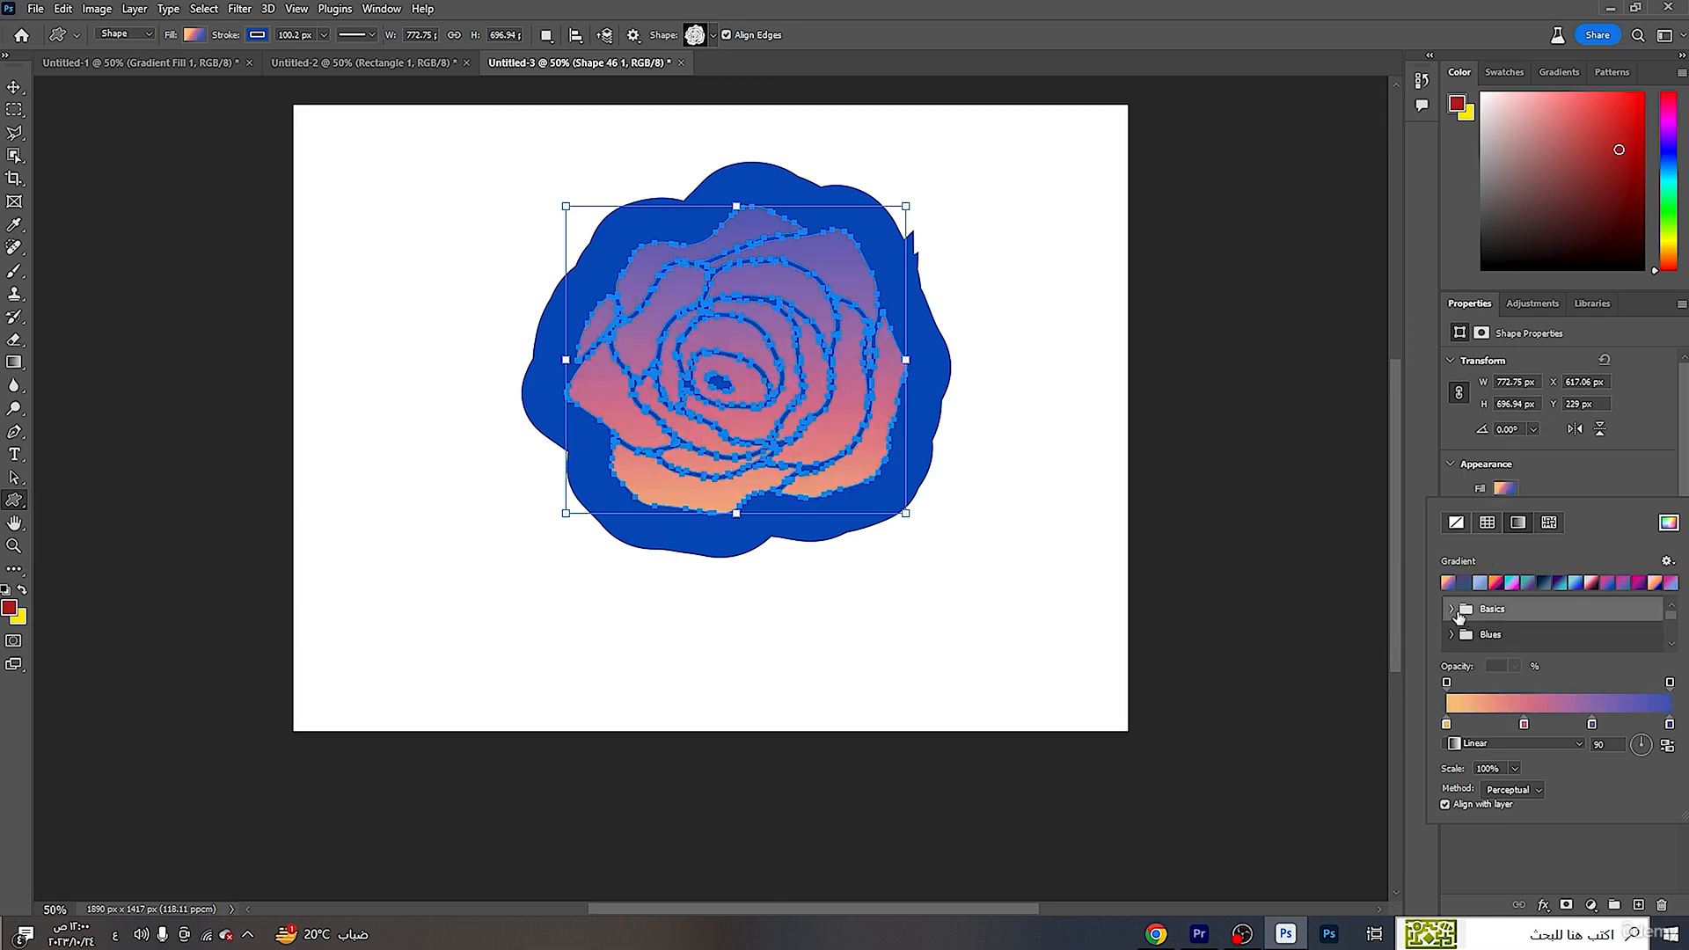
{"action": "left_click", "coordinate": [1455, 610]}
{"action": "left_click", "coordinate": [1472, 636]}
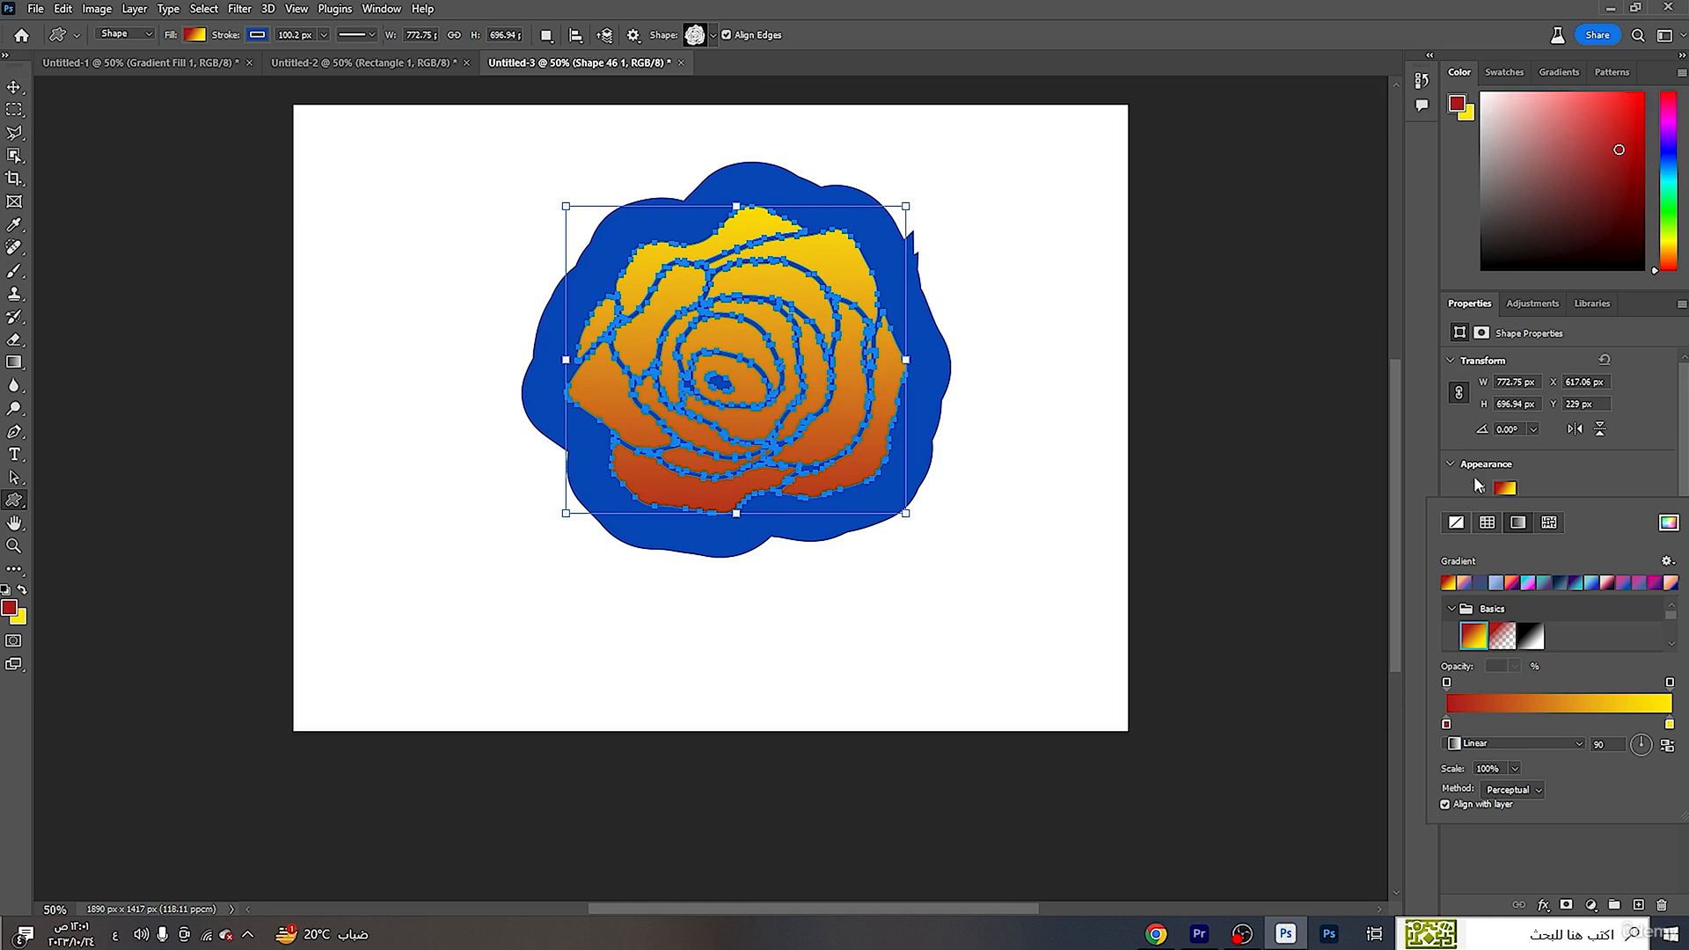
- Try dark red and blue 1b60ad on the rose's stroke and settle on purple 3d1bad
{"action": "scroll", "coordinate": [1478, 484], "scroll_direction": "down", "scroll_amount": 2}
{"action": "left_click", "coordinate": [1506, 459]}
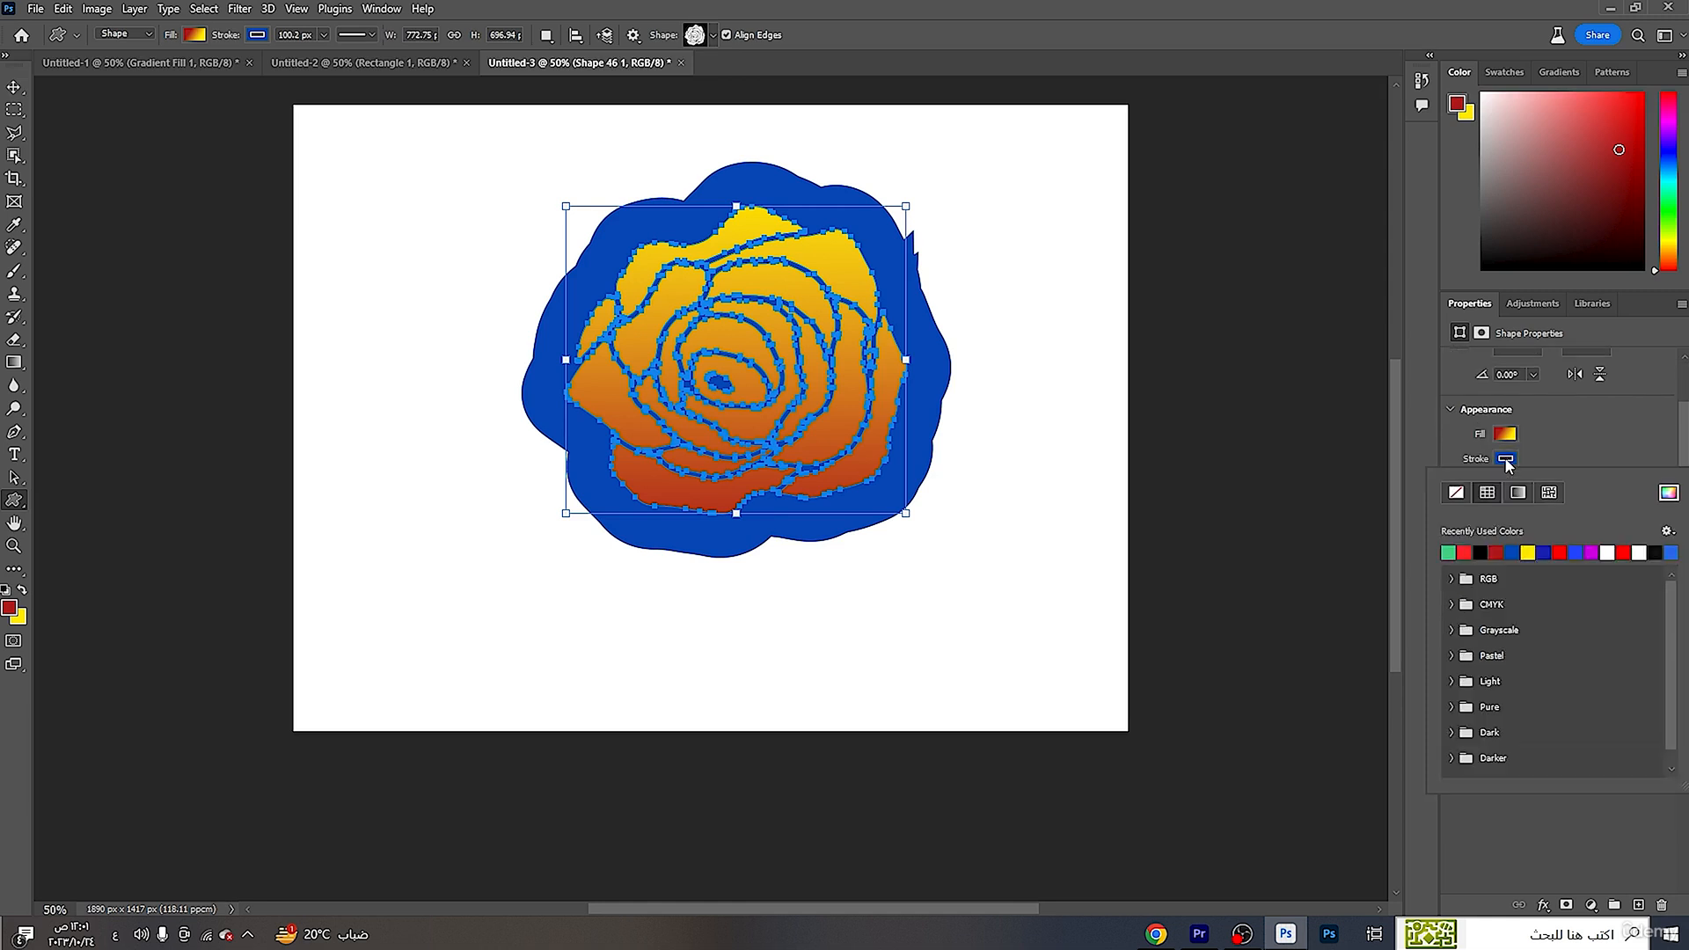
{"action": "left_click", "coordinate": [1496, 554]}
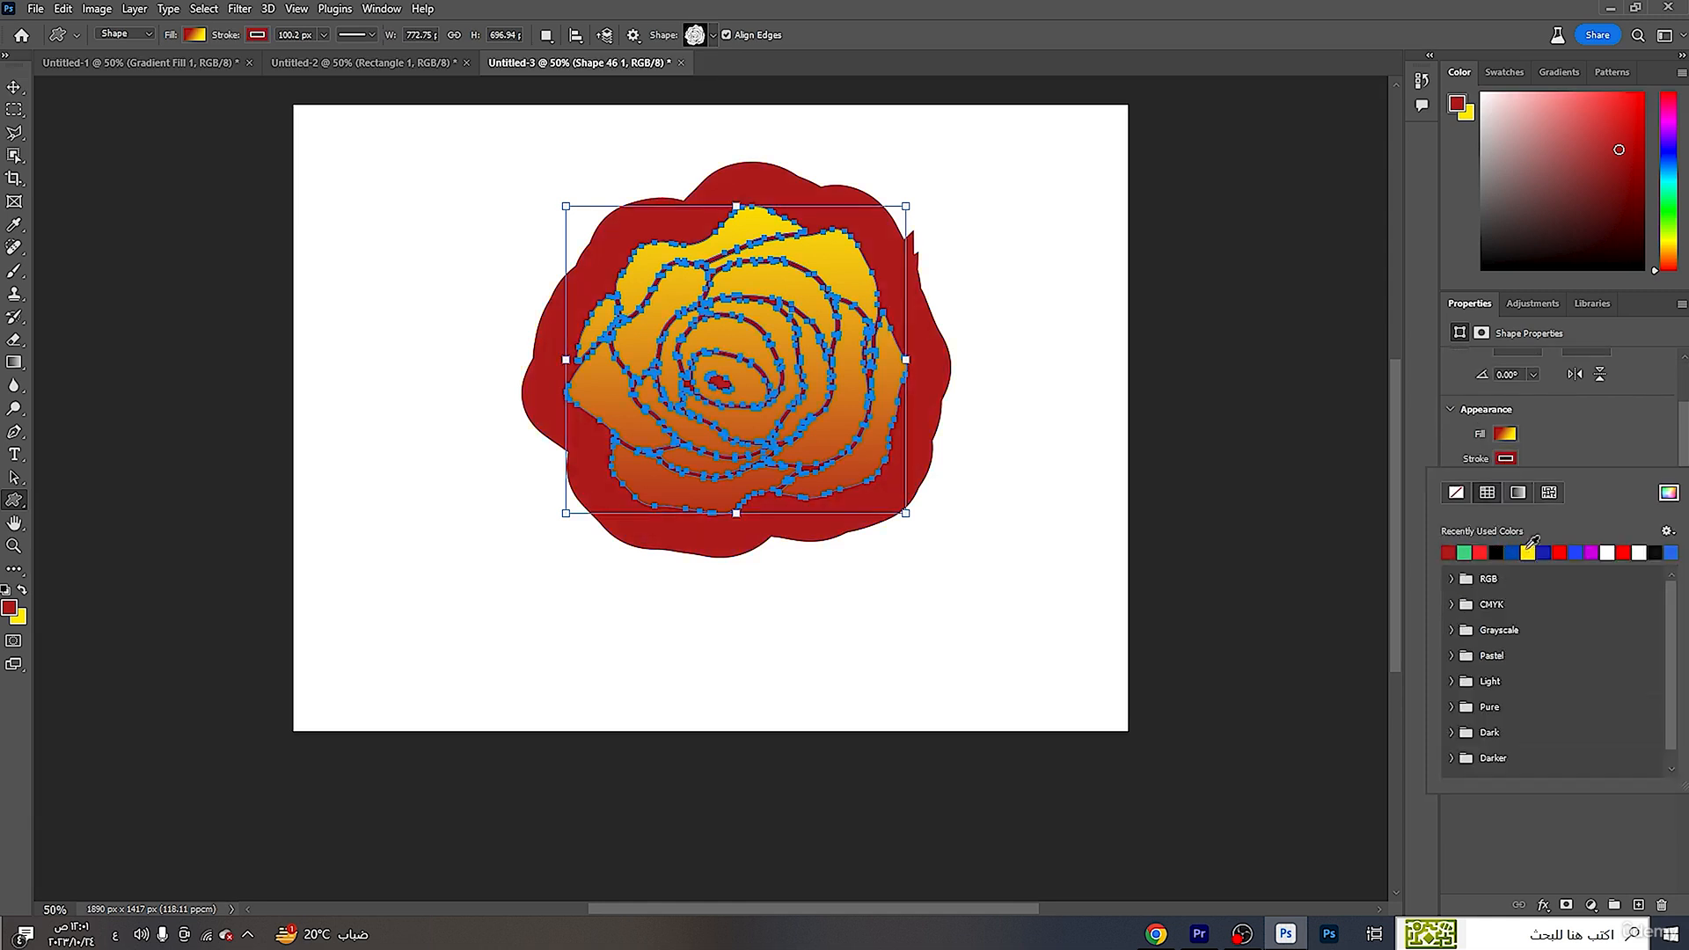
{"action": "left_click", "coordinate": [1669, 492]}
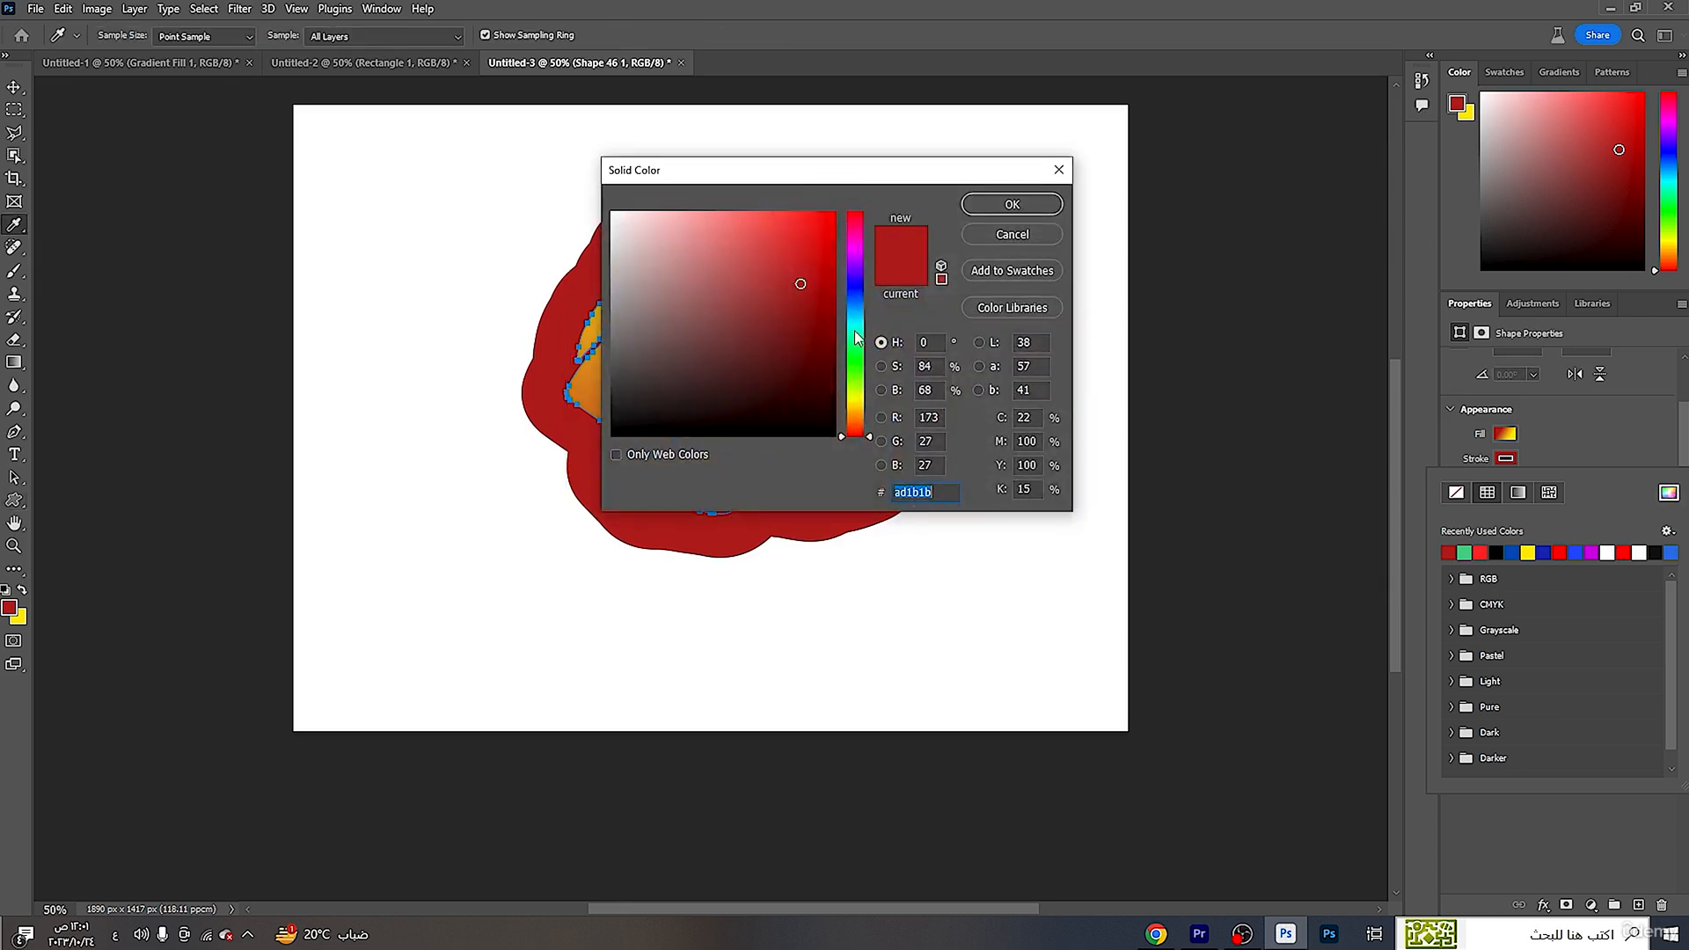
{"action": "left_click_drag", "start_coordinate": [857, 327], "coordinate": [859, 305]}
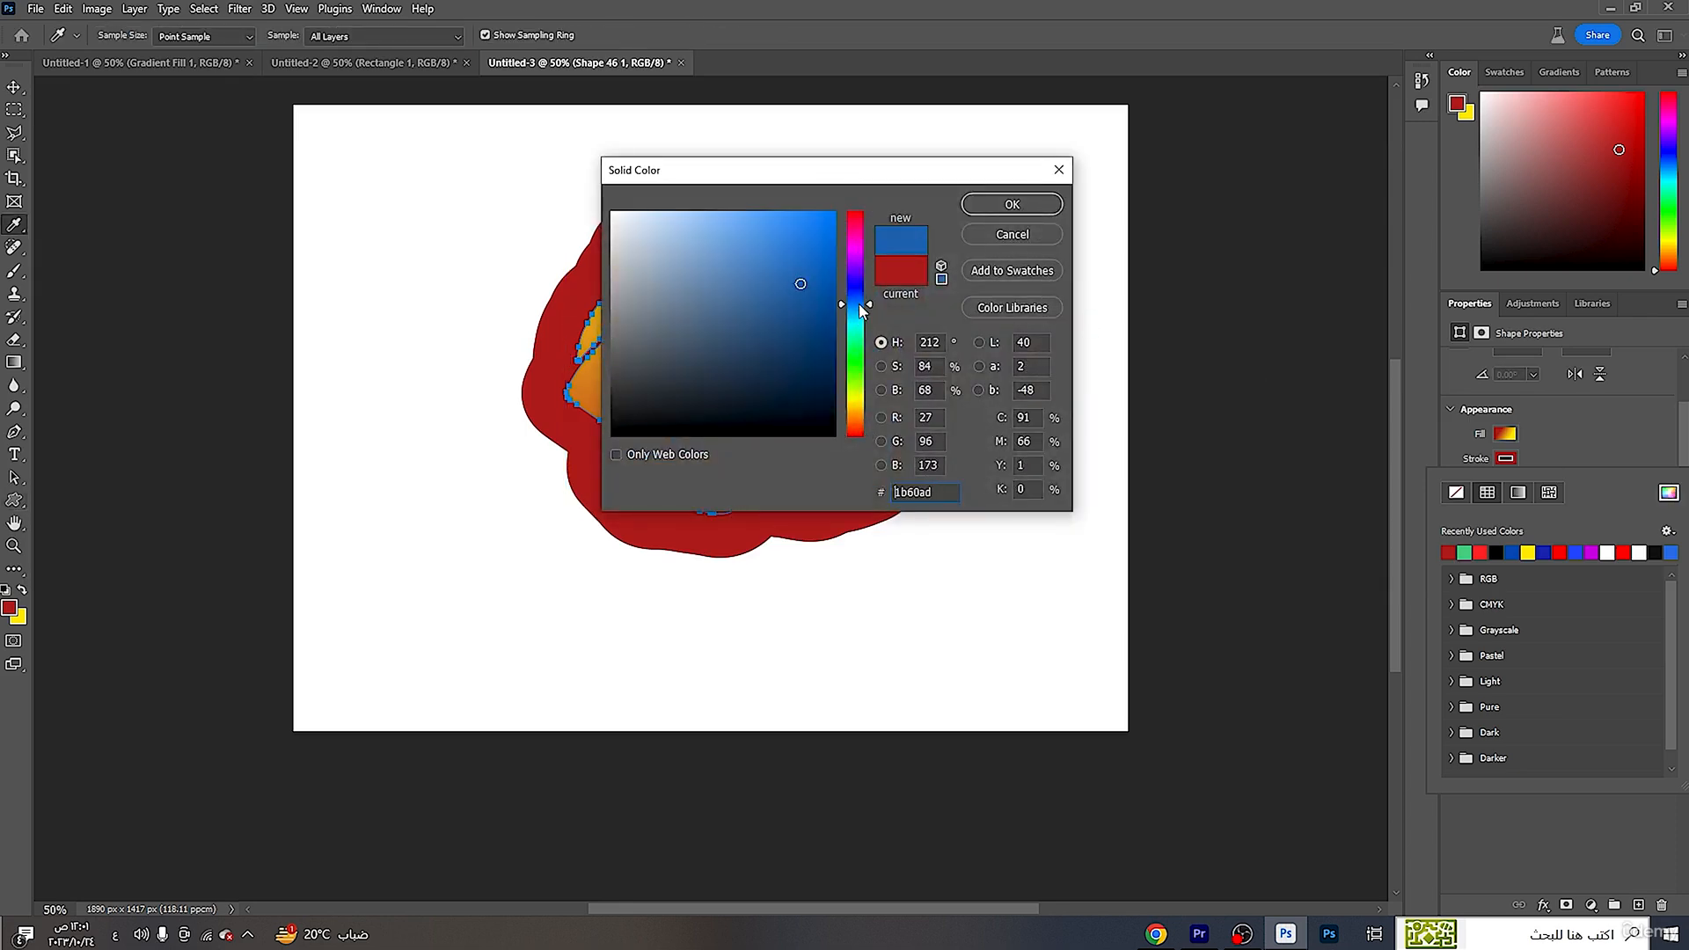
{"action": "left_click", "coordinate": [991, 202]}
{"action": "left_click", "coordinate": [1668, 492]}
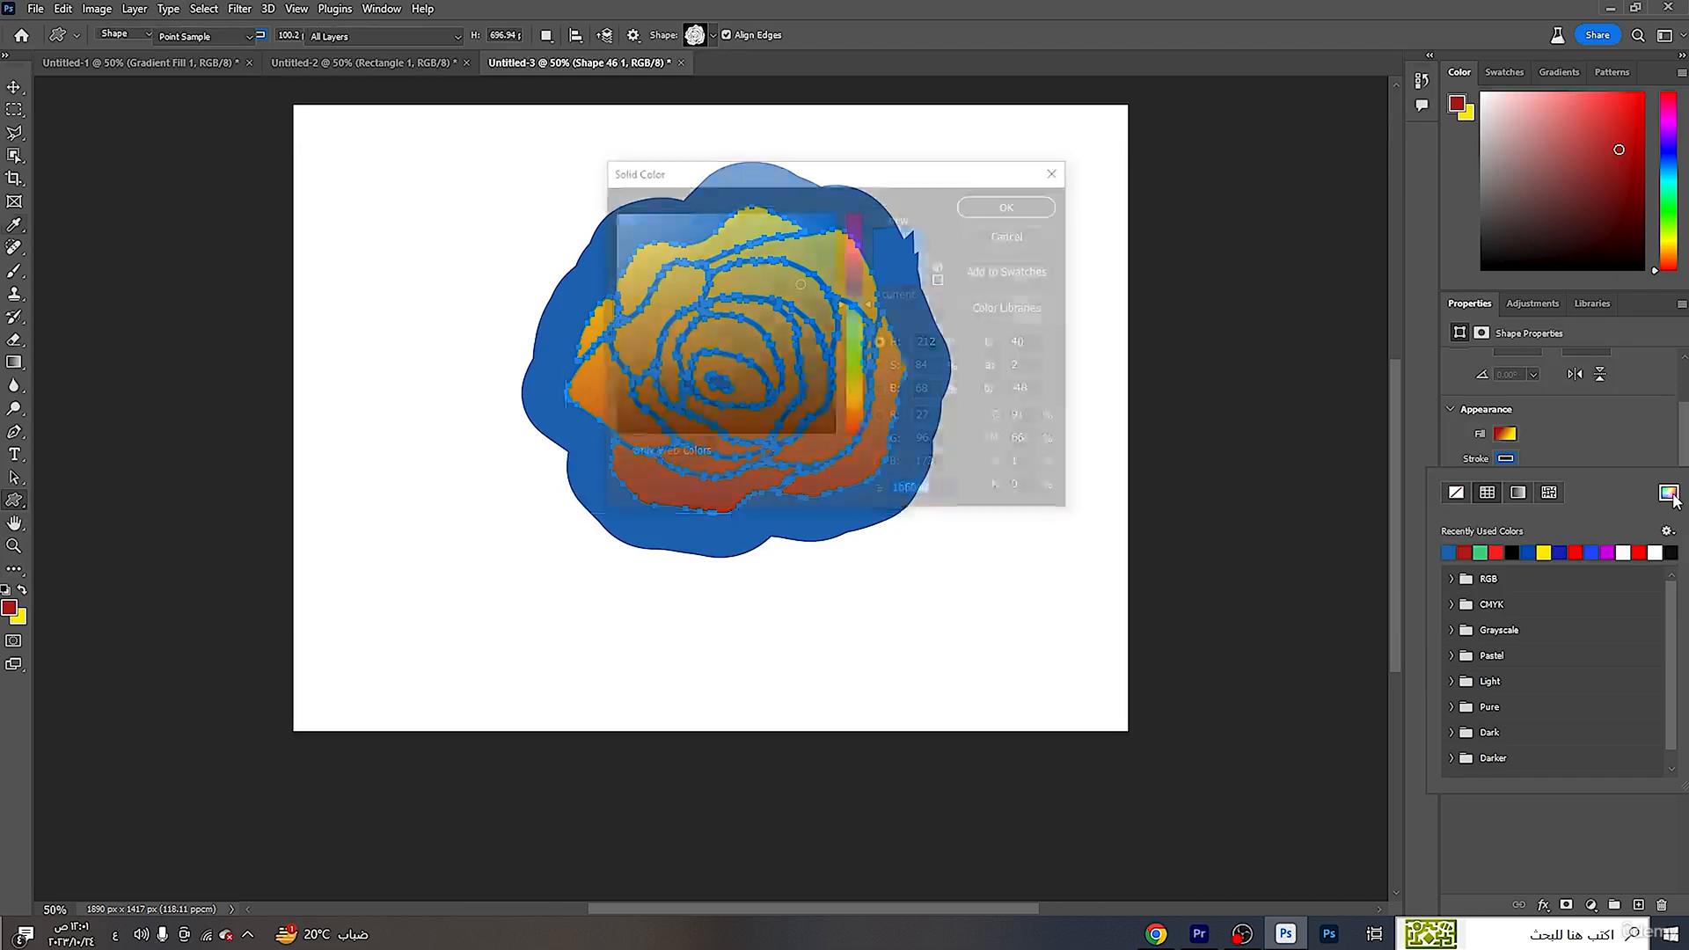
{"action": "left_click_drag", "start_coordinate": [860, 281], "coordinate": [857, 276]}
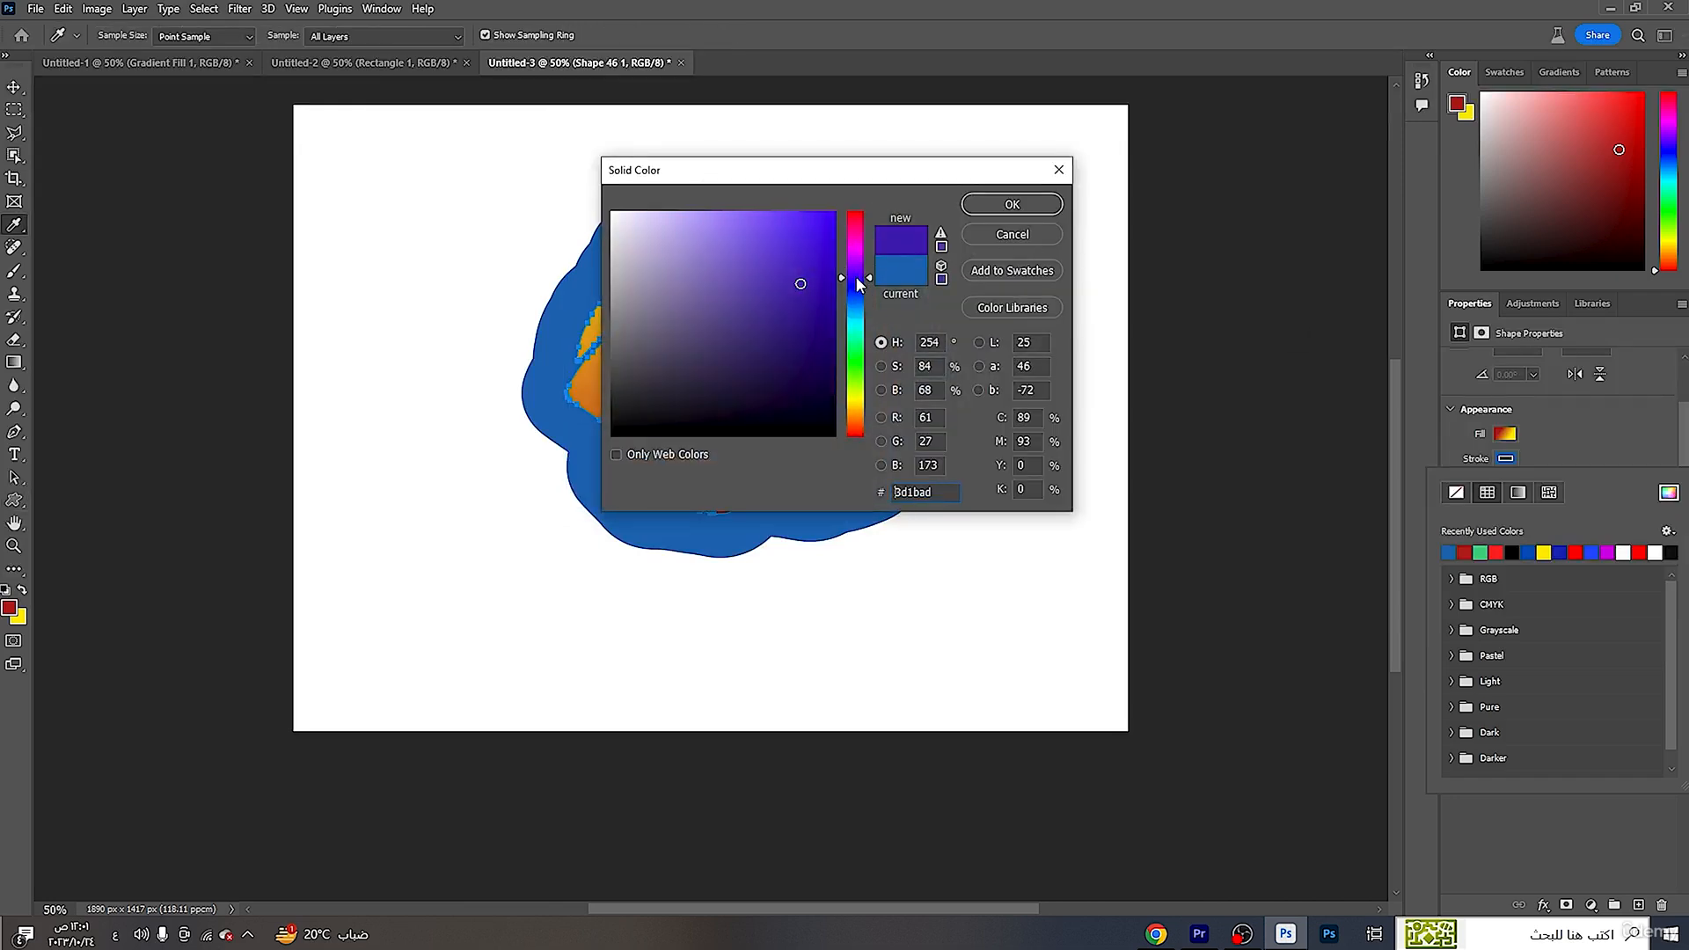
{"action": "left_click", "coordinate": [1012, 204]}
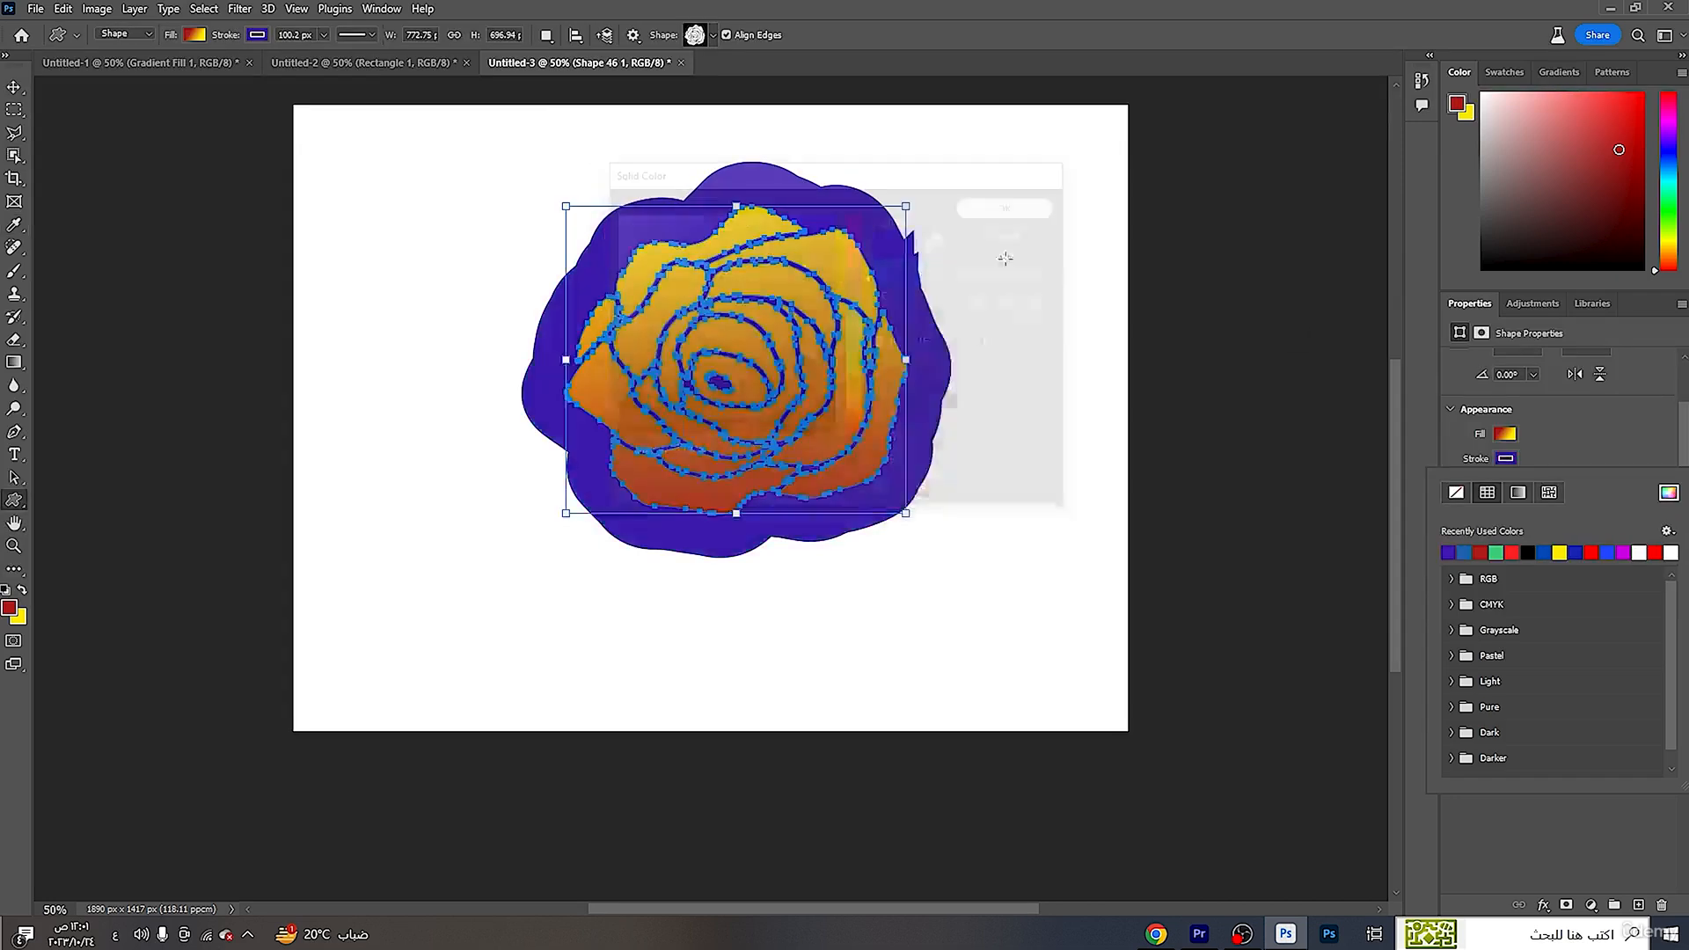
{"action": "left_click", "coordinate": [1233, 392]}
{"action": "left_click", "coordinate": [942, 231]}
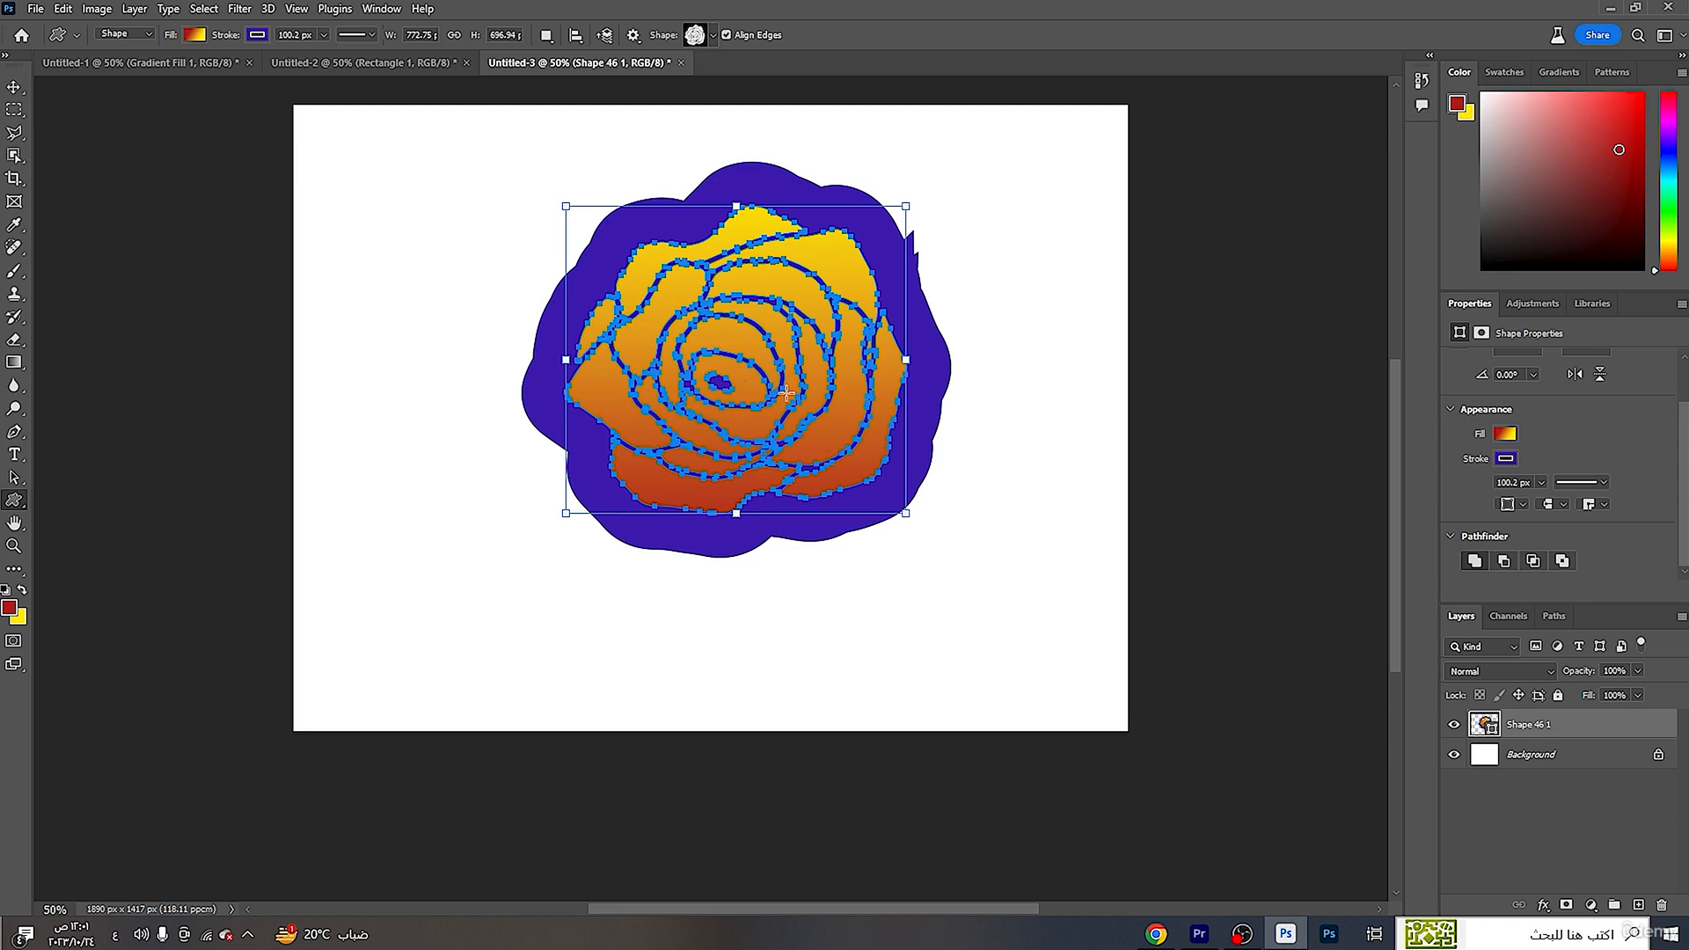
- Try adjusting the red color stop and the opacity stop at the yellow end of the rose's fill gradient
{"action": "left_click", "coordinate": [1506, 436]}
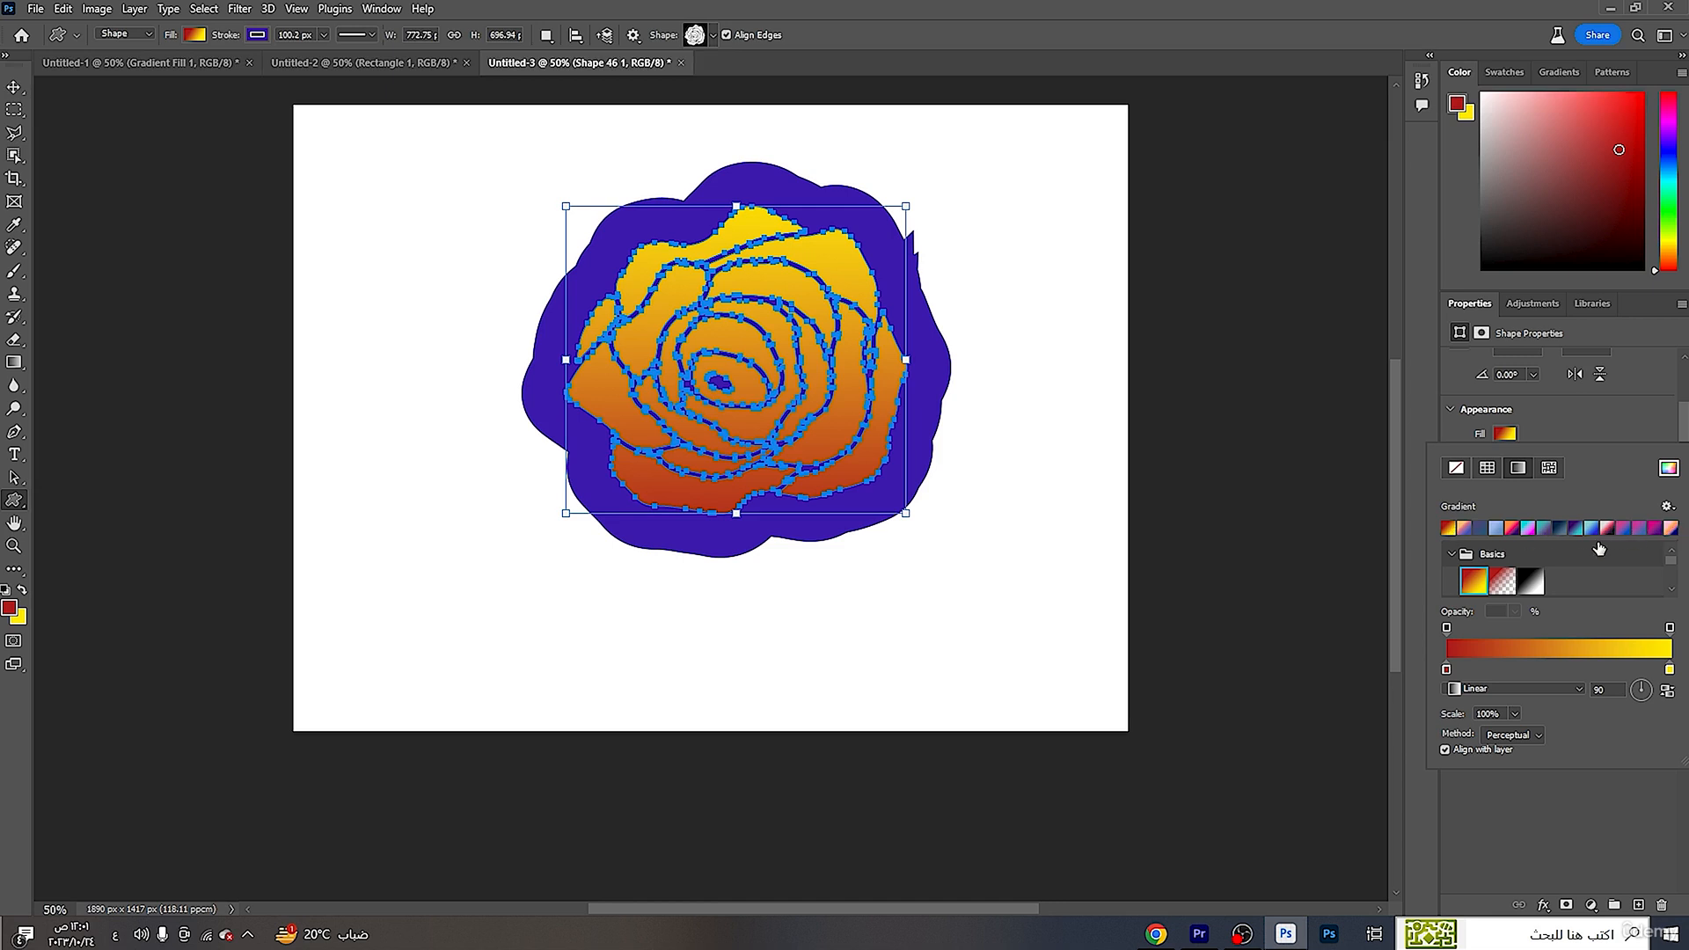
{"action": "scroll", "coordinate": [1597, 550], "scroll_direction": "down", "scroll_amount": 1}
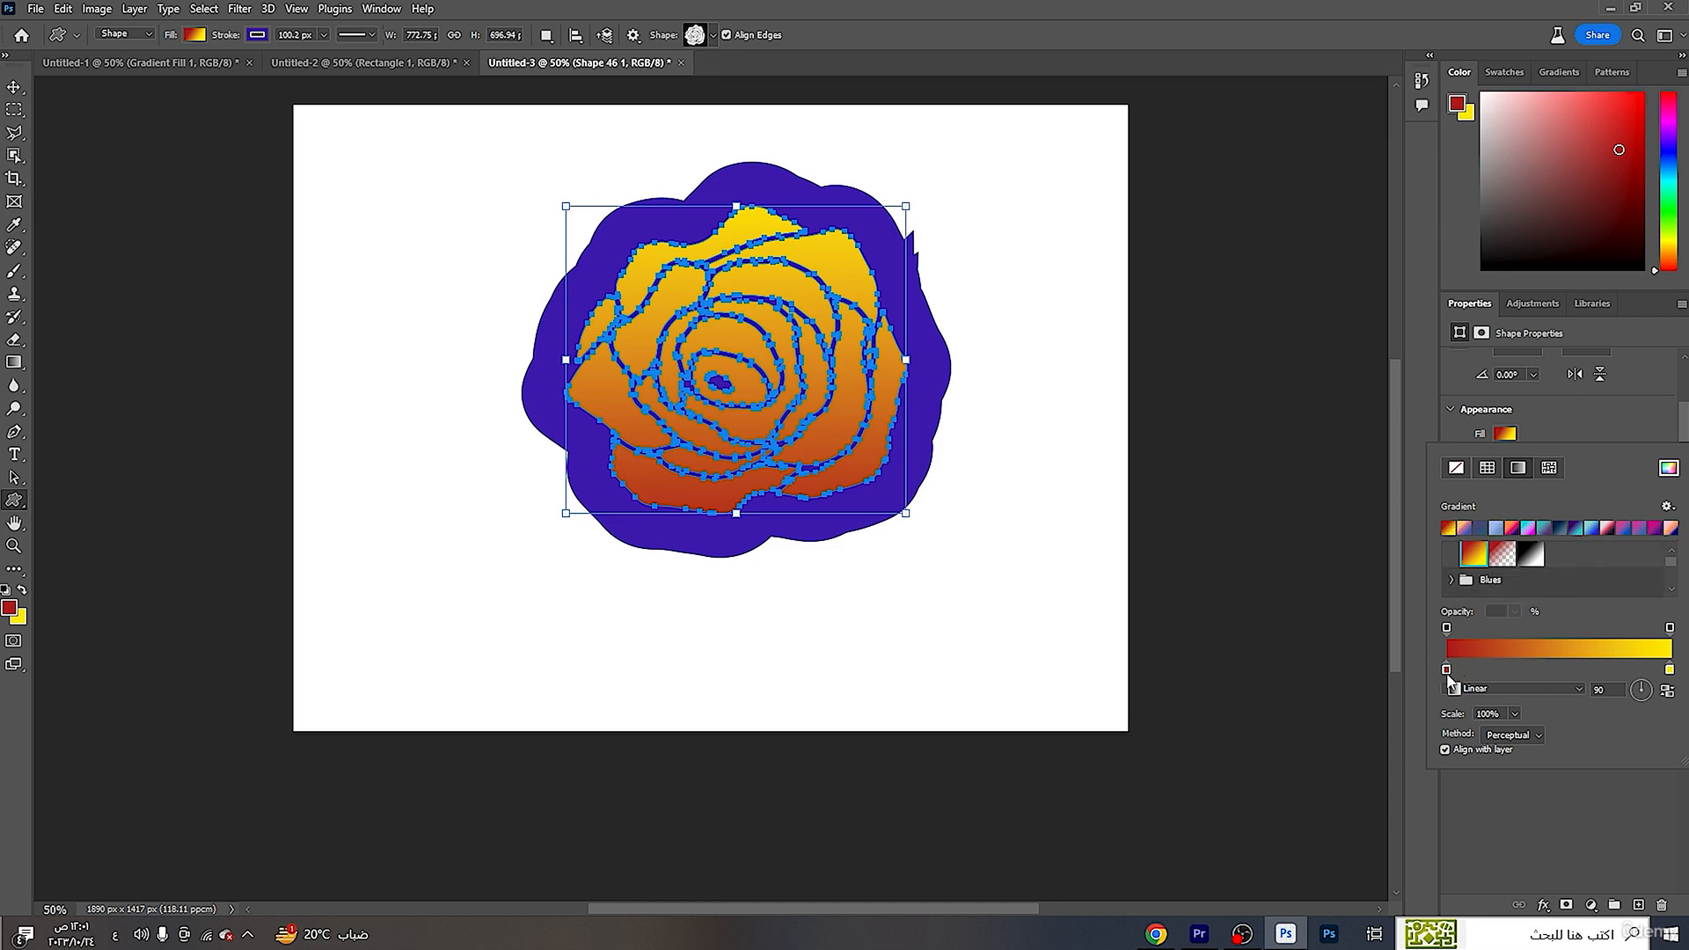
{"action": "left_click_drag", "start_coordinate": [1485, 669], "coordinate": [1449, 669]}
{"action": "mouse_move", "coordinate": [1675, 630]}
{"action": "left_mouse_down"}
{"action": "mouse_move", "coordinate": [1624, 630]}
{"action": "mouse_move", "coordinate": [1669, 630]}
{"action": "left_mouse_up"}
- Try a purple-to-teal and a violet-to-blue gradient from the Blues group on the rose and restore the red-to-yellow fill
{"action": "scroll", "coordinate": [1466, 589], "scroll_direction": "down", "scroll_amount": 2}
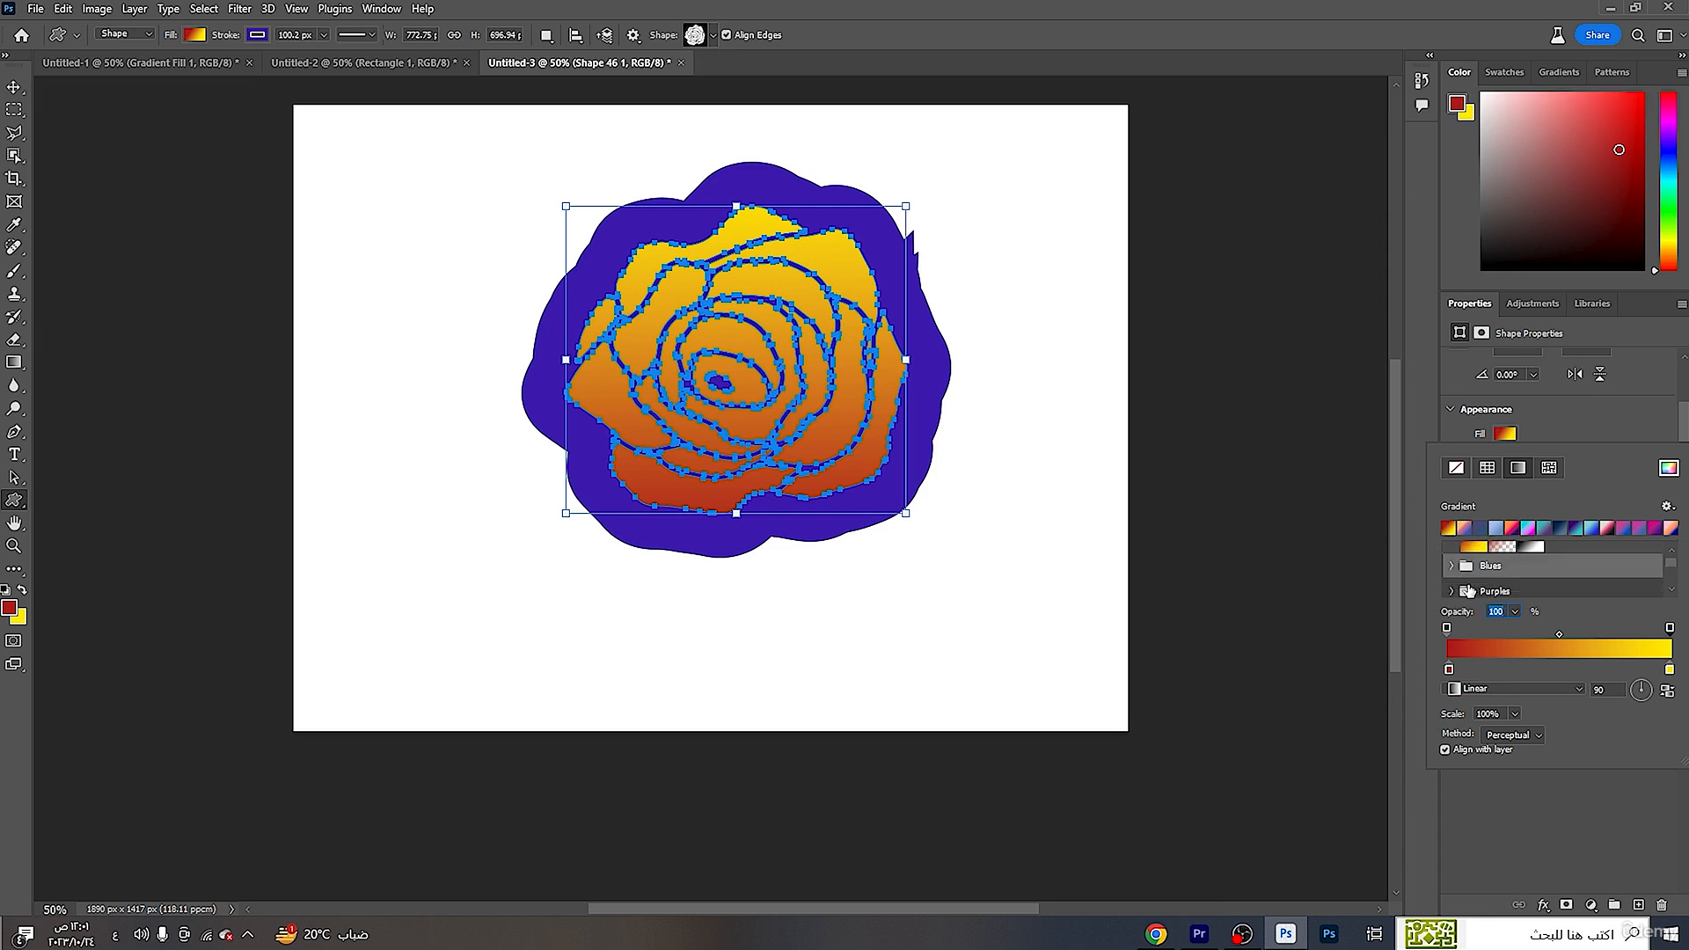
{"action": "left_click", "coordinate": [1452, 552]}
{"action": "scroll", "coordinate": [1456, 563], "scroll_direction": "down", "scroll_amount": 2}
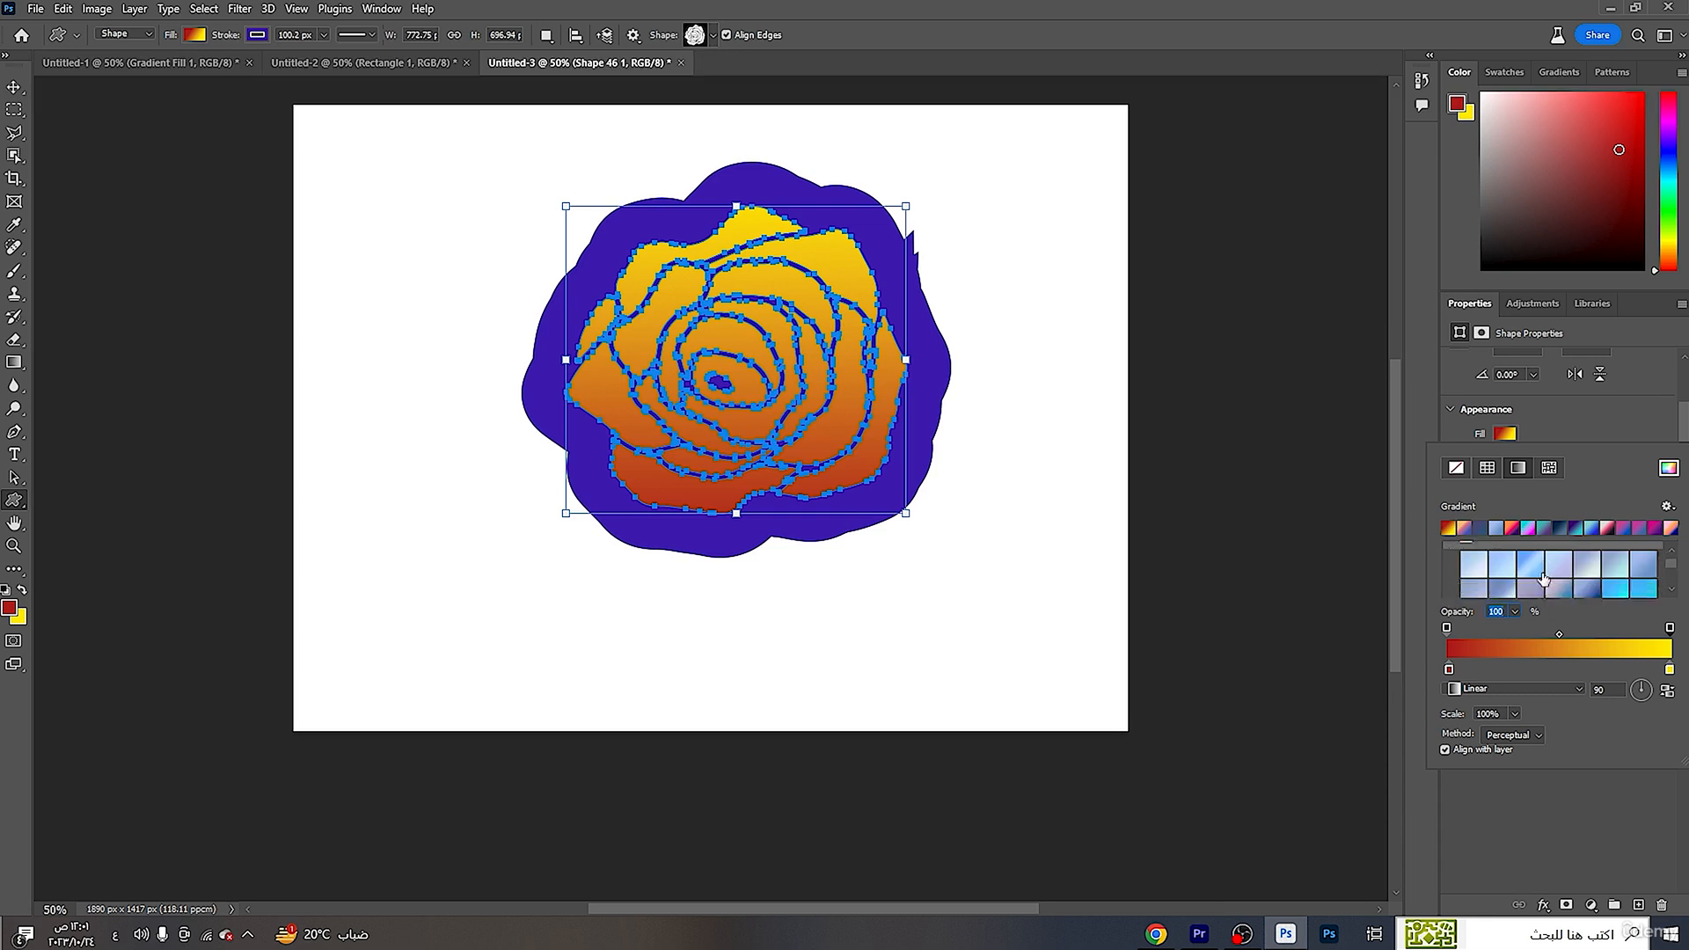
{"action": "left_click", "coordinate": [1614, 577]}
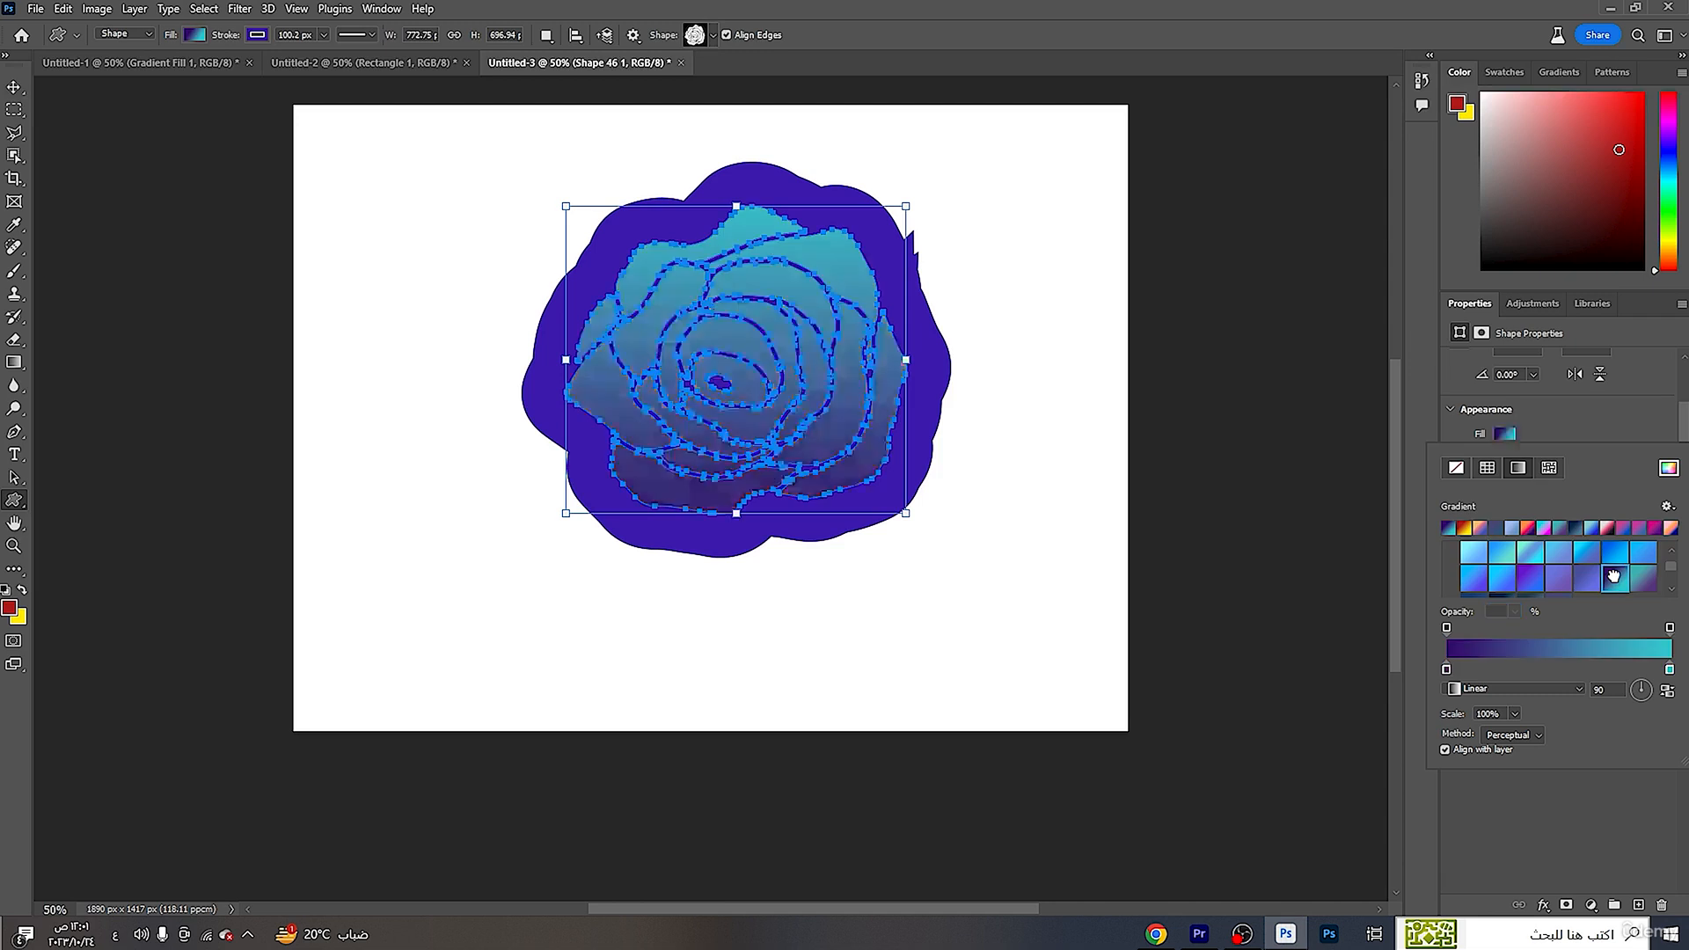
{"action": "left_click", "coordinate": [1531, 578]}
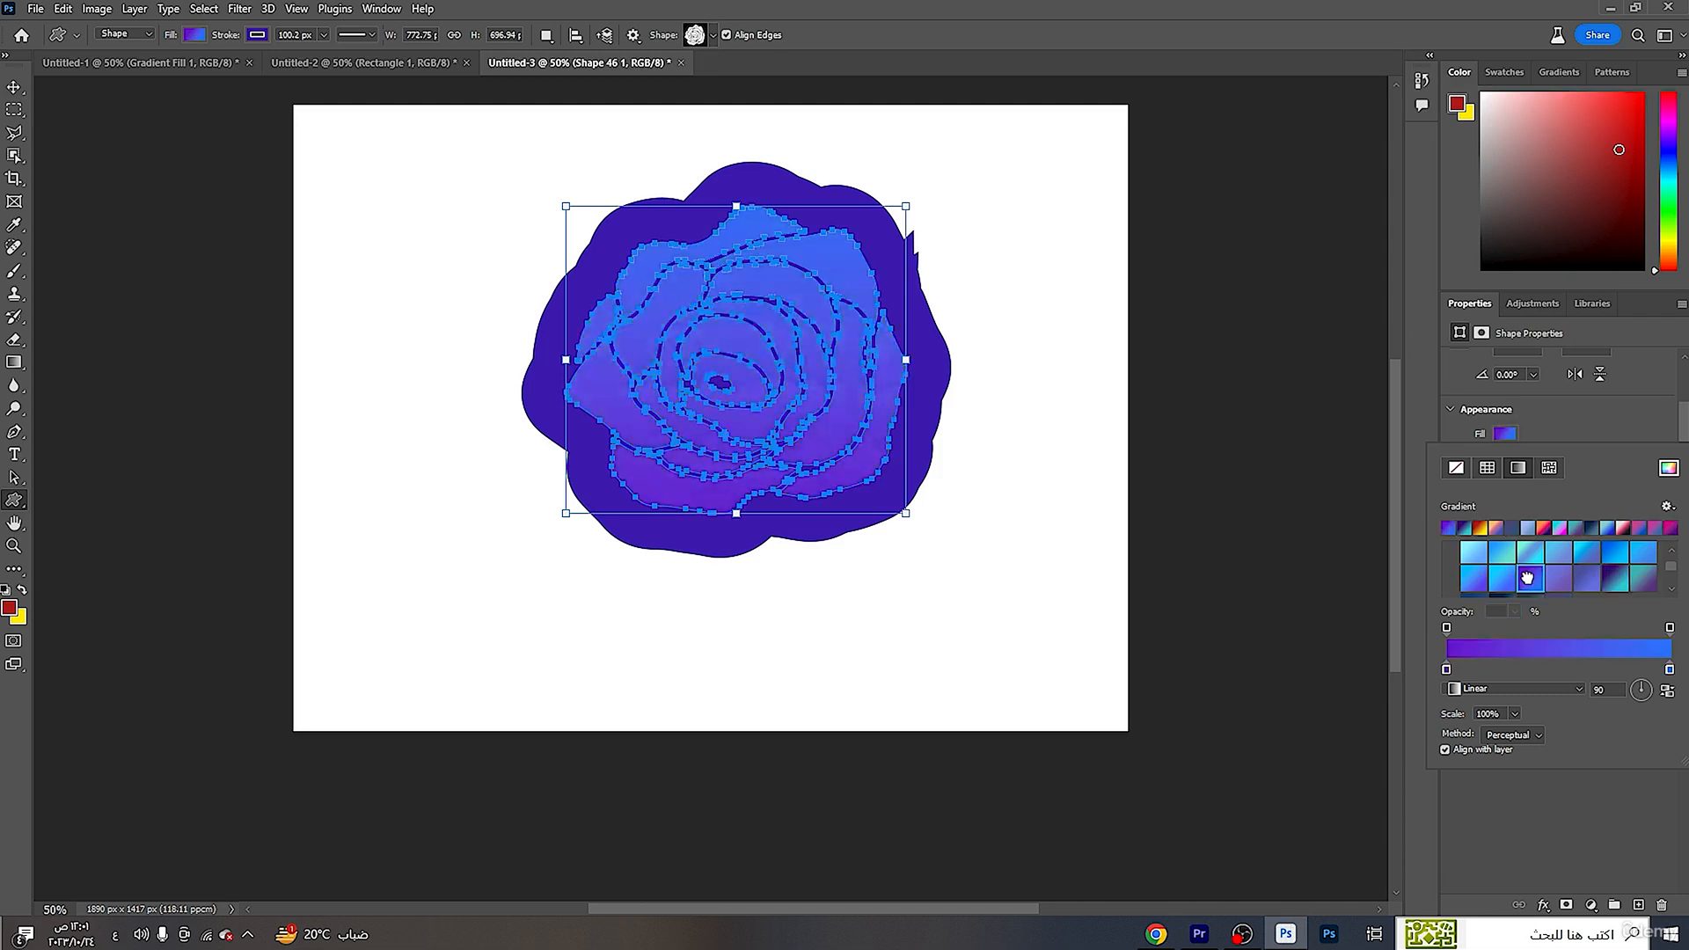
{"action": "left_click", "coordinate": [1476, 527]}
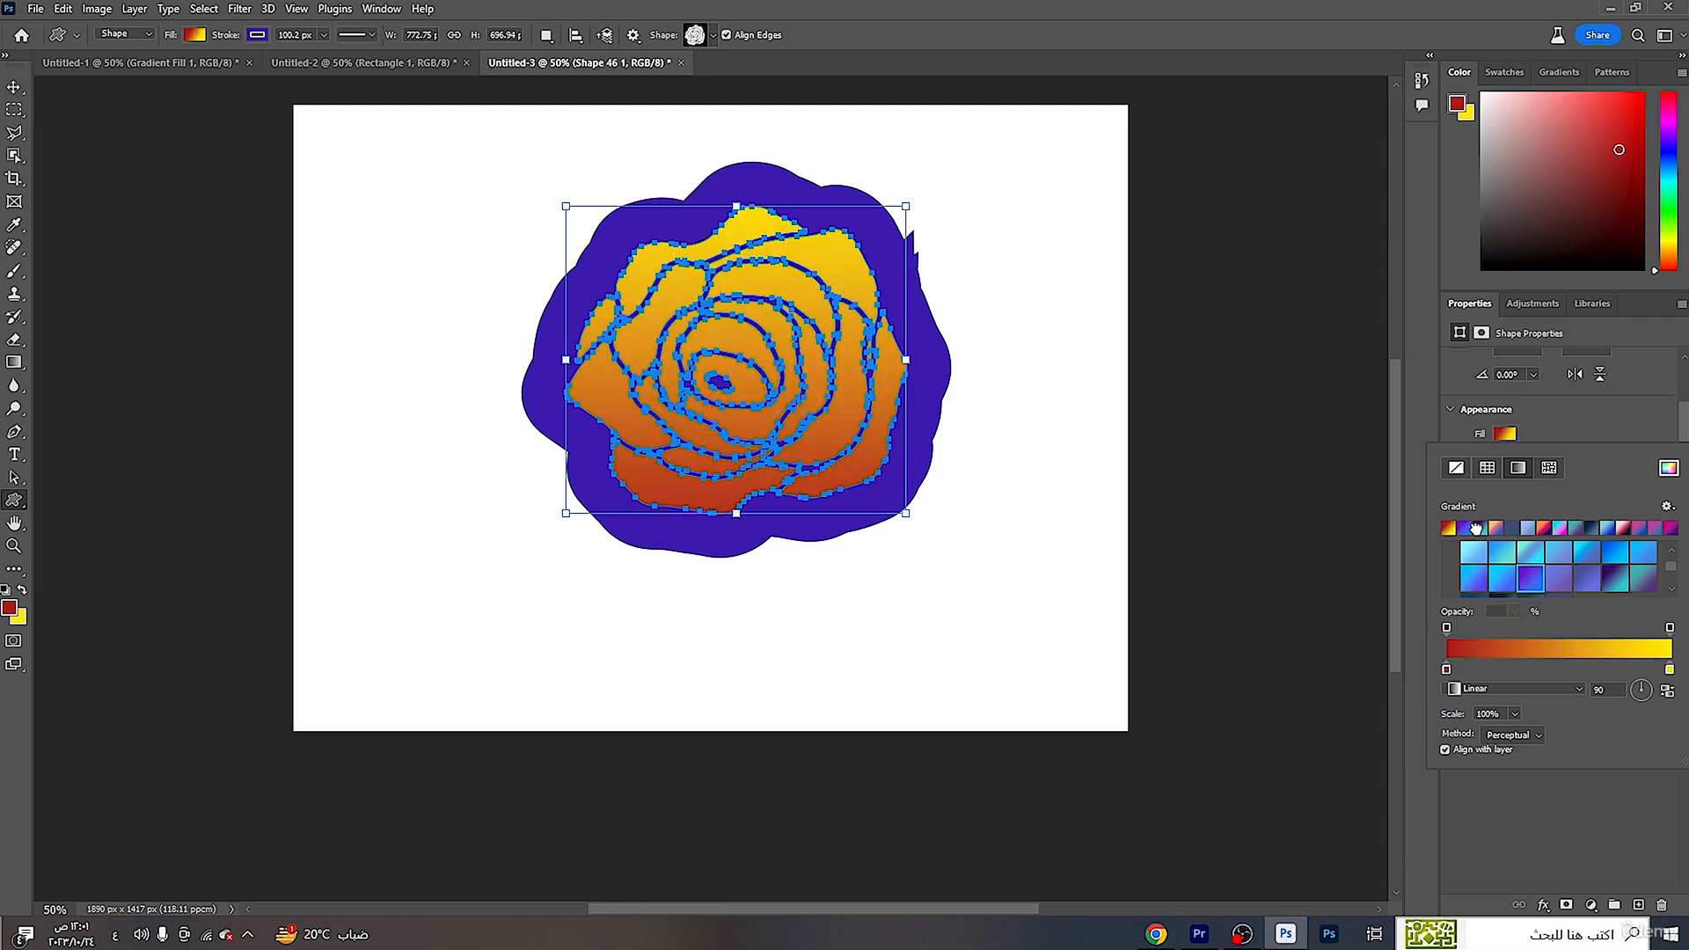
{"action": "scroll", "coordinate": [1528, 587], "scroll_direction": "up", "scroll_amount": 1}
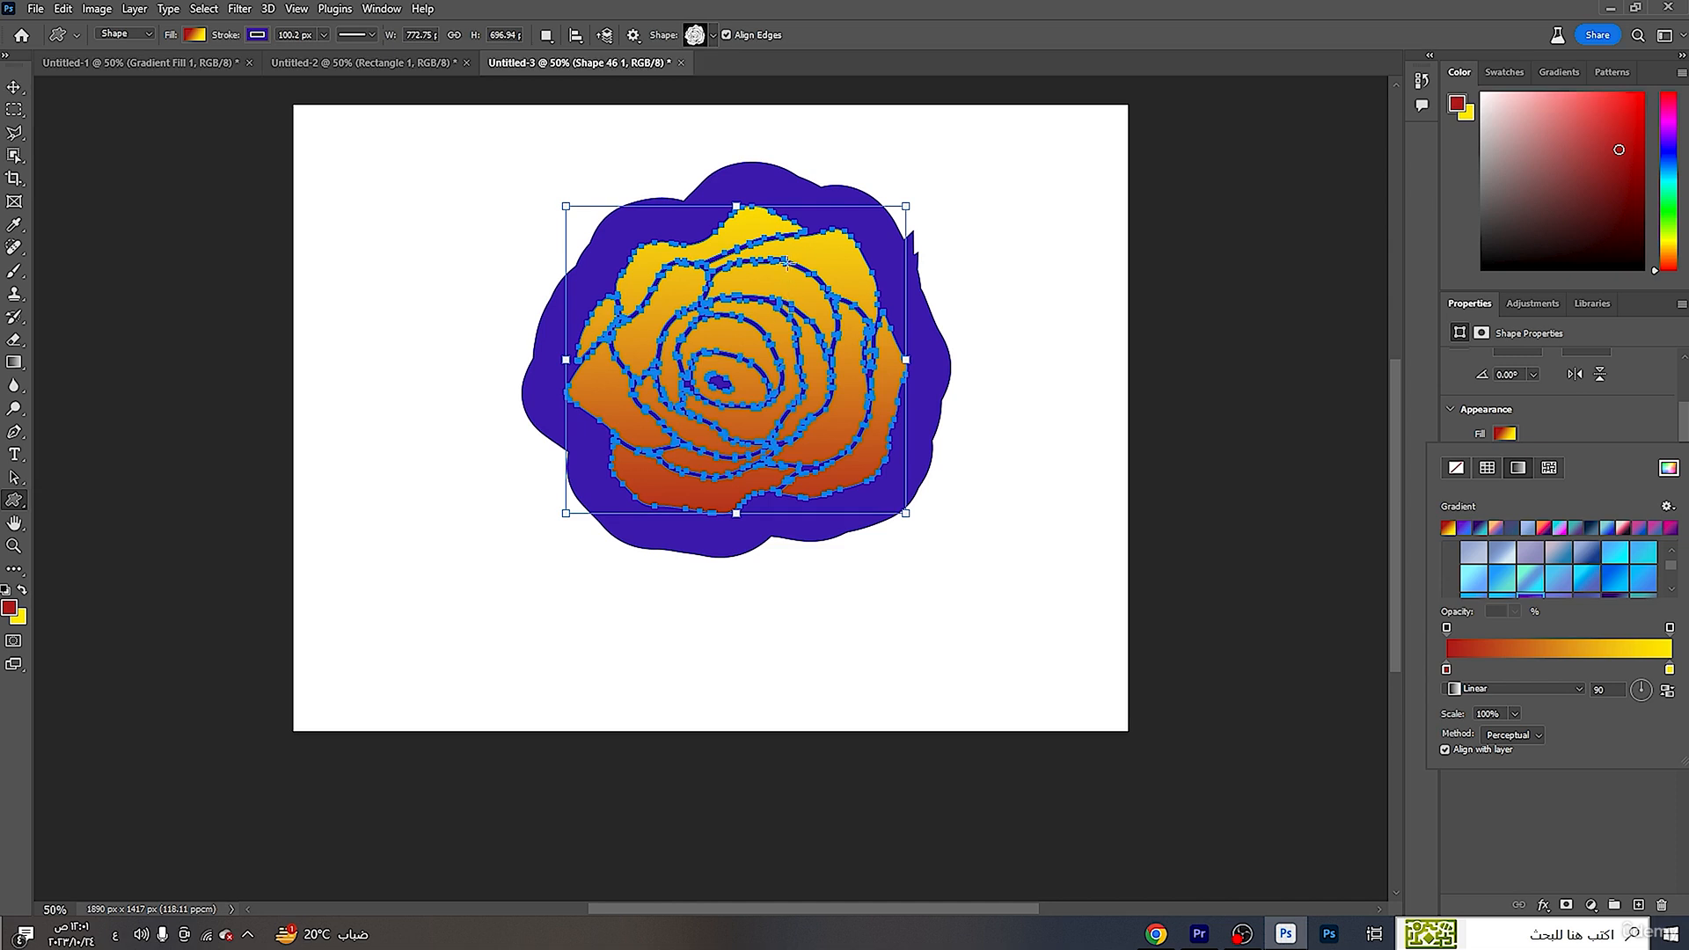
{"action": "scroll", "coordinate": [1509, 470], "scroll_direction": "up", "scroll_amount": 2}
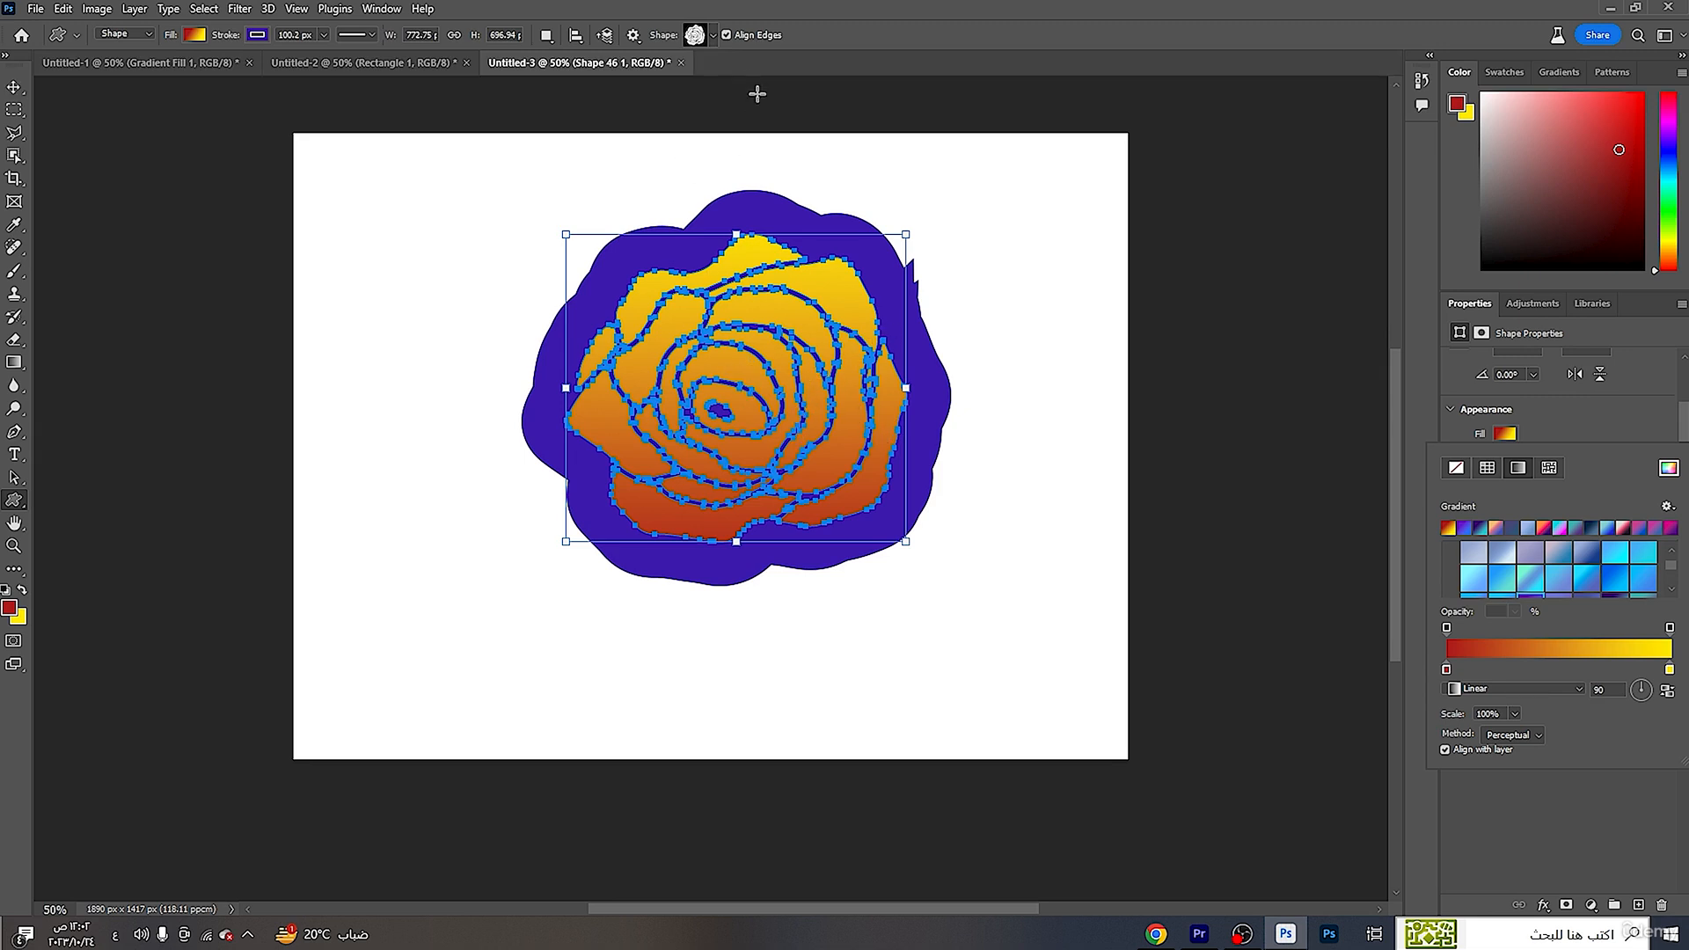
- Pick the maple tree from the Leaf Trees shape group, draw it over the rose's lower-left part, and switch to the Move tool
{"action": "left_click", "coordinate": [714, 35]}
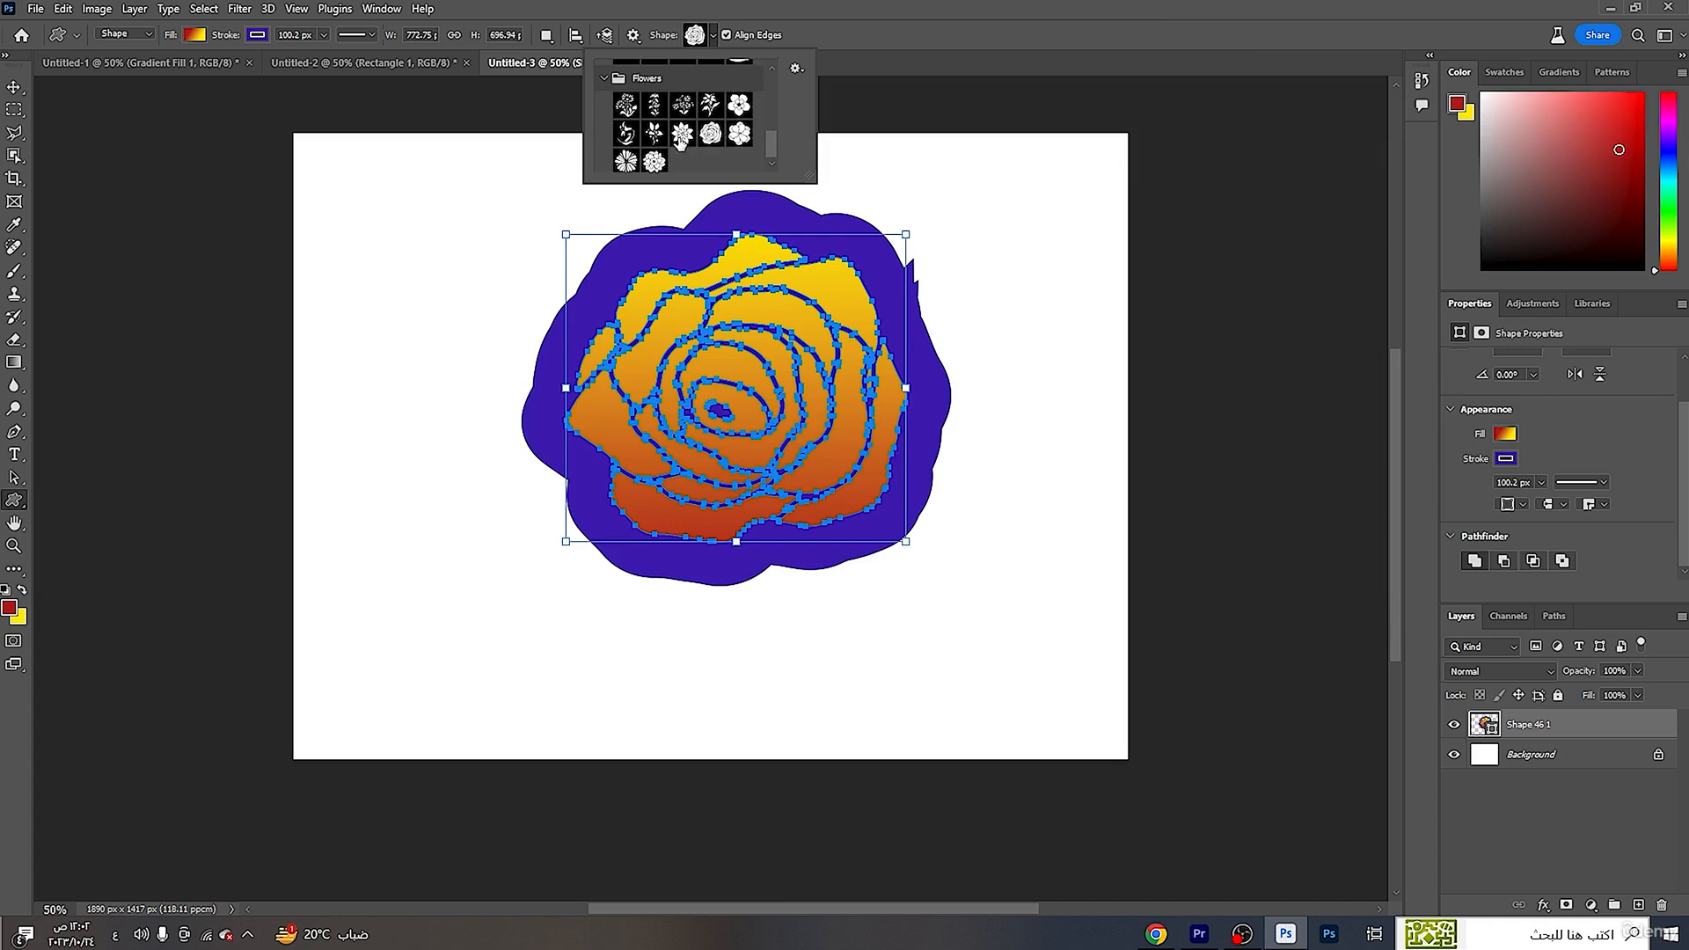
{"action": "scroll", "coordinate": [669, 143], "scroll_direction": "down", "scroll_amount": 2}
{"action": "scroll", "coordinate": [668, 145], "scroll_direction": "up", "scroll_amount": 4}
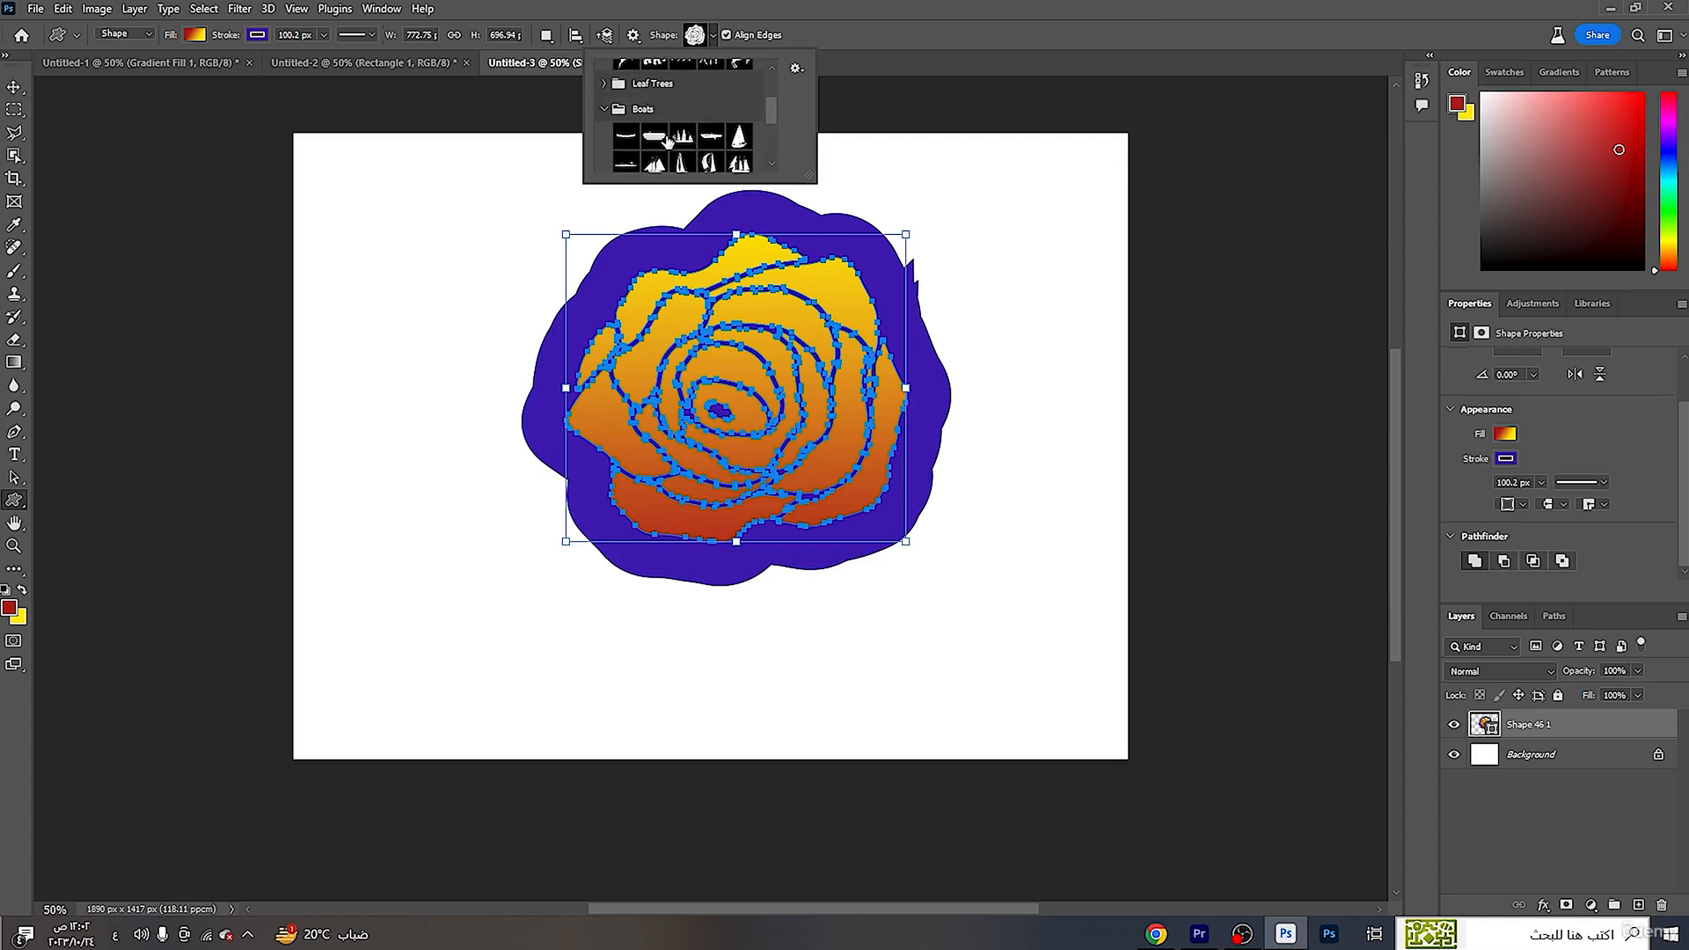
{"action": "scroll", "coordinate": [625, 154], "scroll_direction": "down", "scroll_amount": 1}
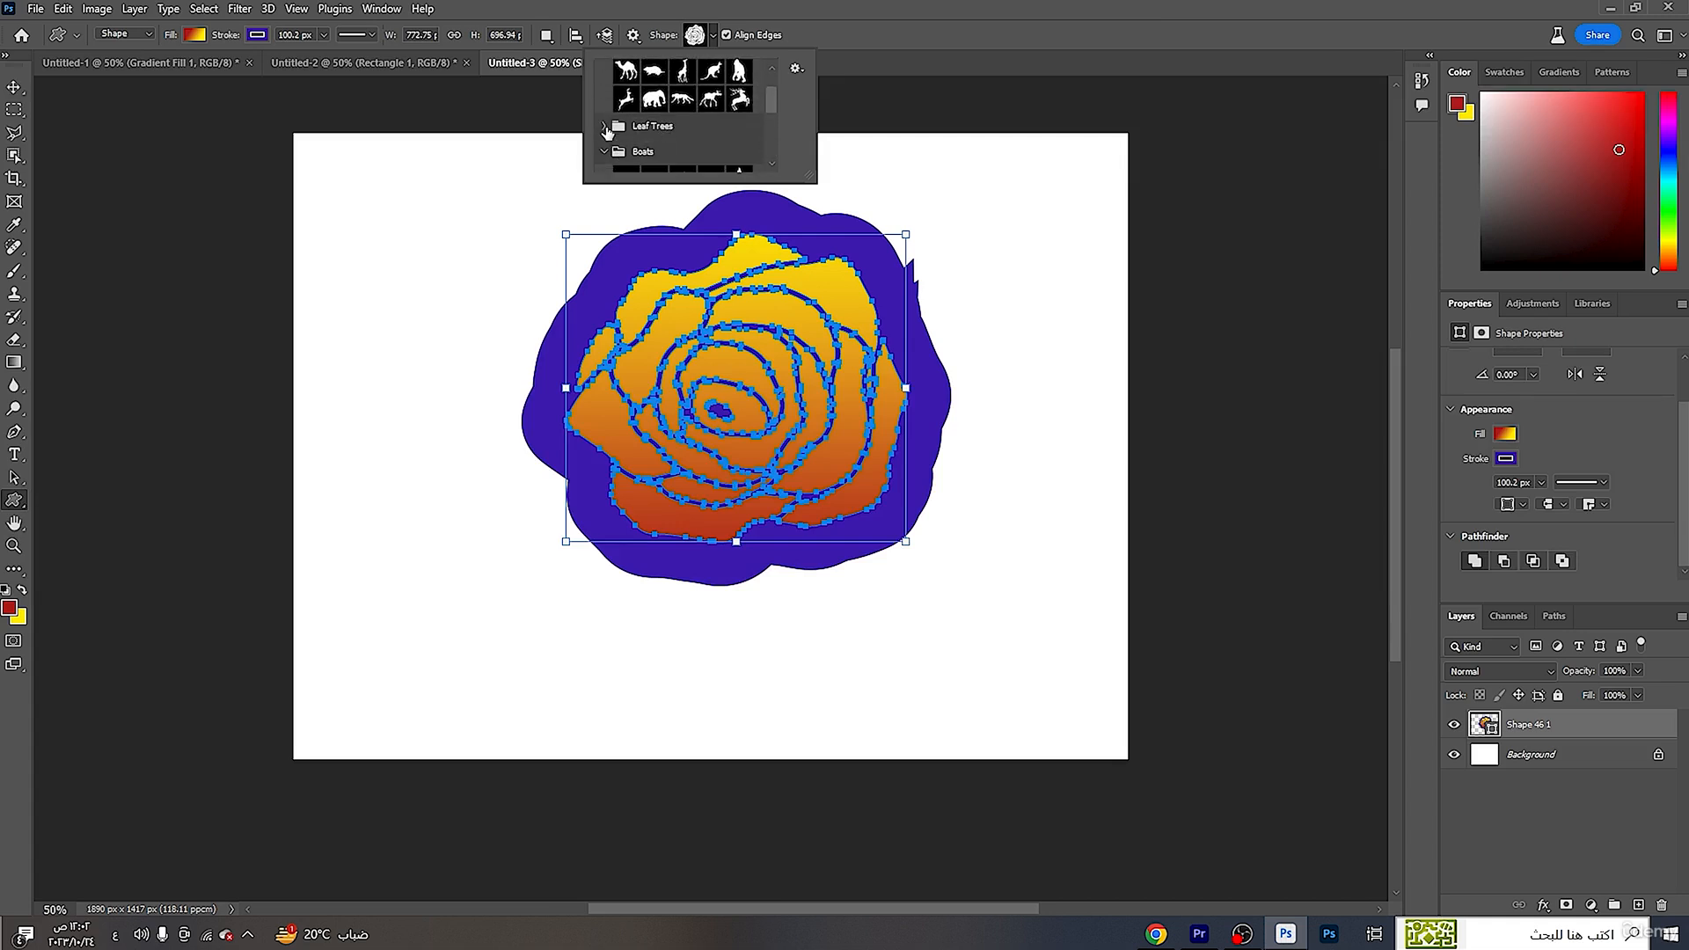
{"action": "left_click", "coordinate": [606, 130]}
{"action": "scroll", "coordinate": [633, 137], "scroll_direction": "down", "scroll_amount": 1}
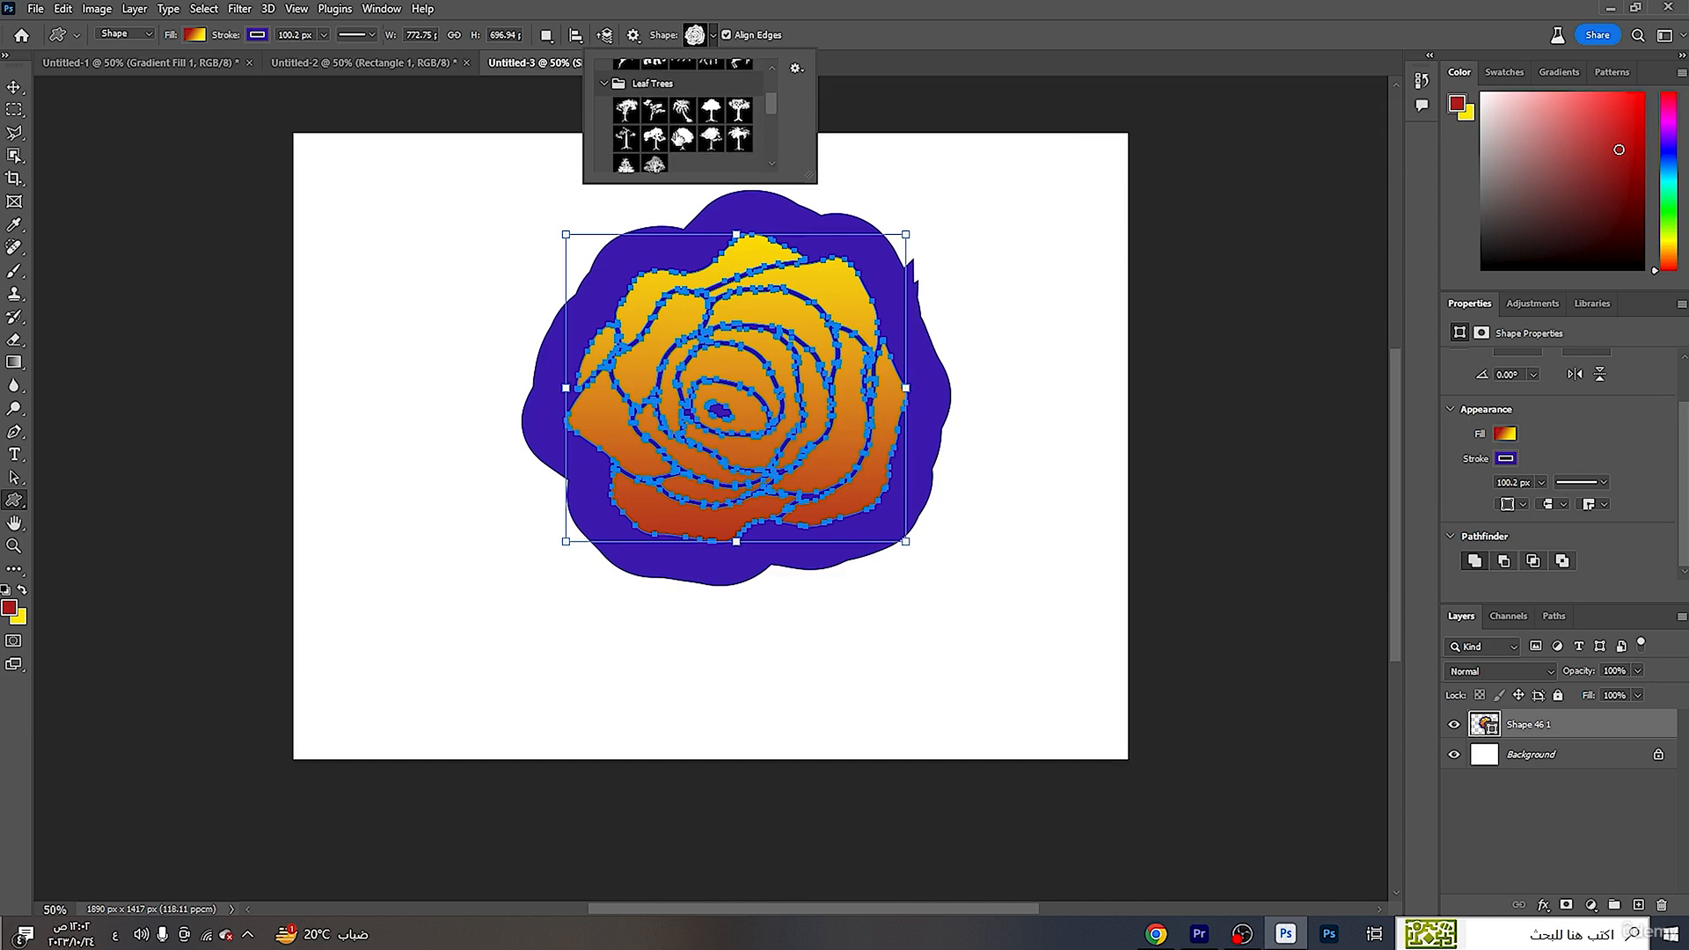
{"action": "left_click", "coordinate": [683, 138]}
{"action": "left_click_drag", "start_coordinate": [372, 325], "coordinate": [743, 724]}
{"action": "key", "text": "v"}
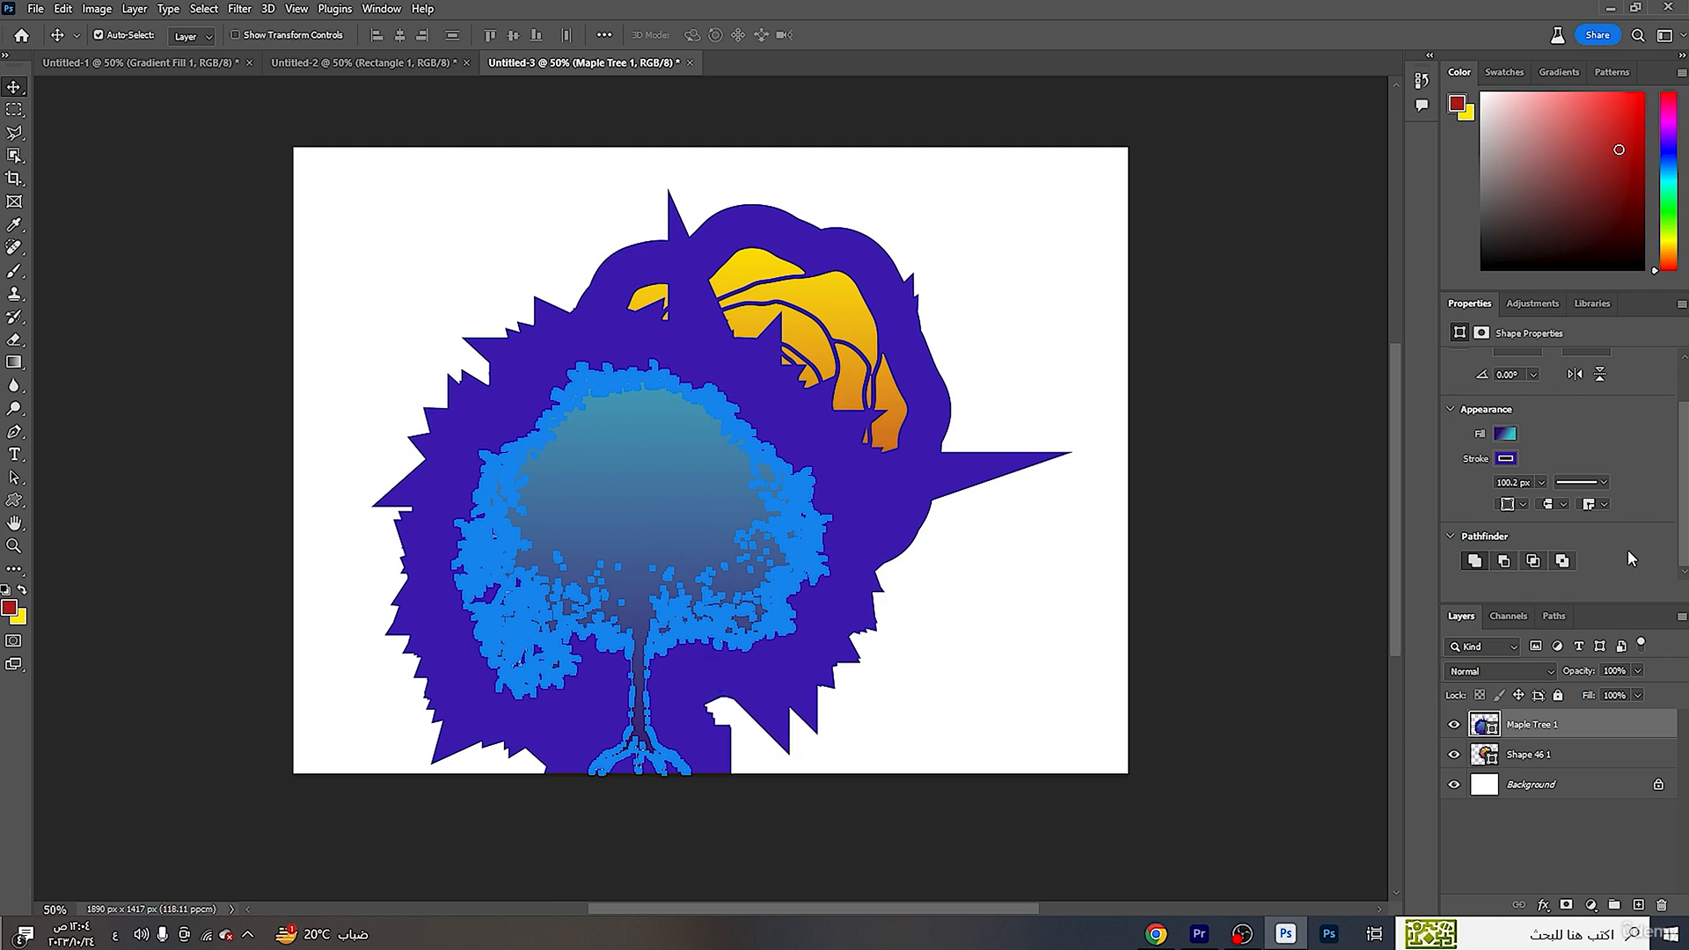
- Try a cyan-to-magenta gradient fill on the maple tree and replace it with the orange, pink and purple gradient
{"action": "left_click", "coordinate": [1506, 434]}
{"action": "left_click", "coordinate": [1584, 530]}
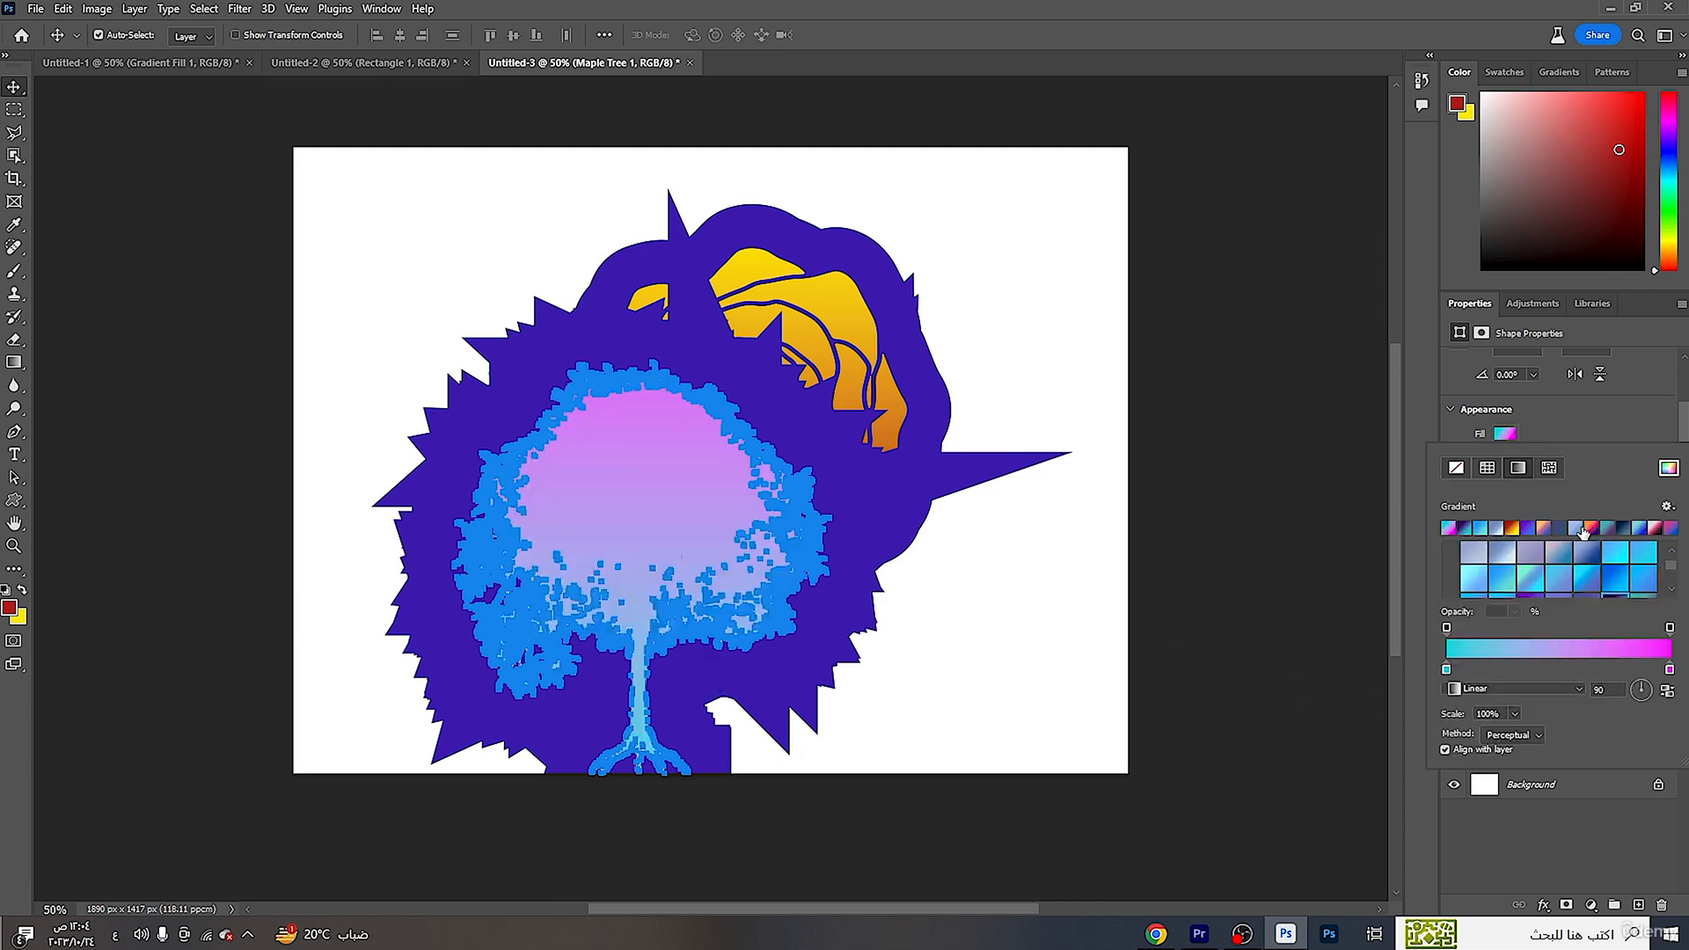
{"action": "left_click", "coordinate": [1595, 528]}
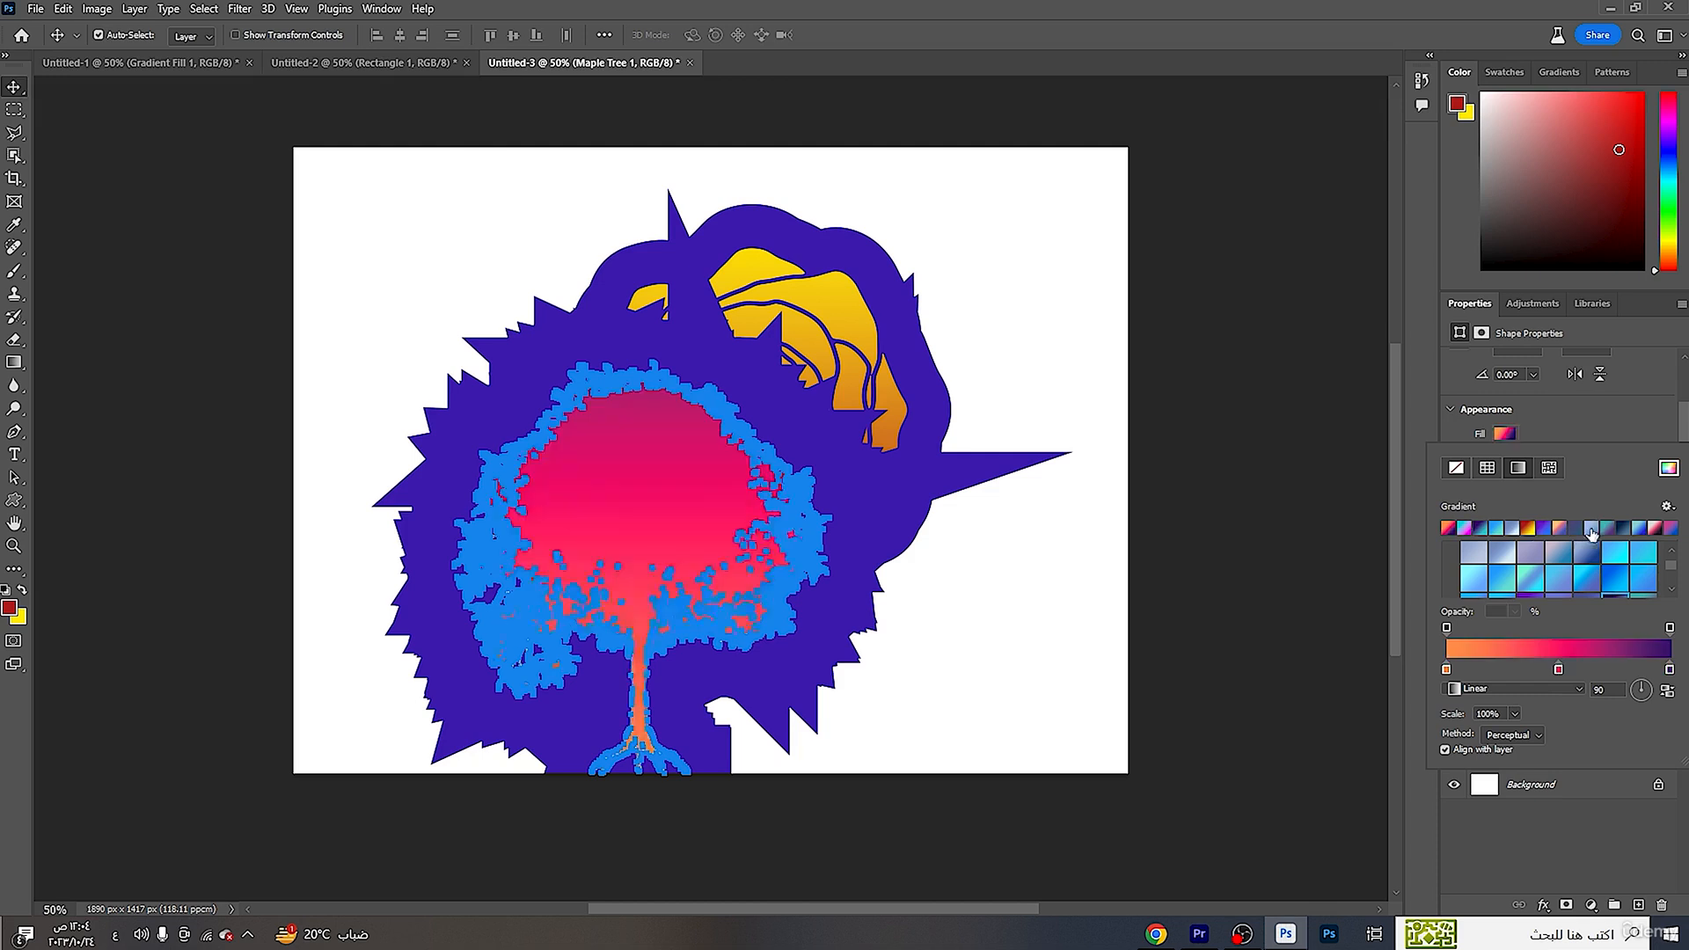
- Try the red-to-yellow and cyan-to-magenta gradient fills on the maple tree and restore the orange, pink and purple gradient
{"action": "left_click", "coordinate": [1528, 527]}
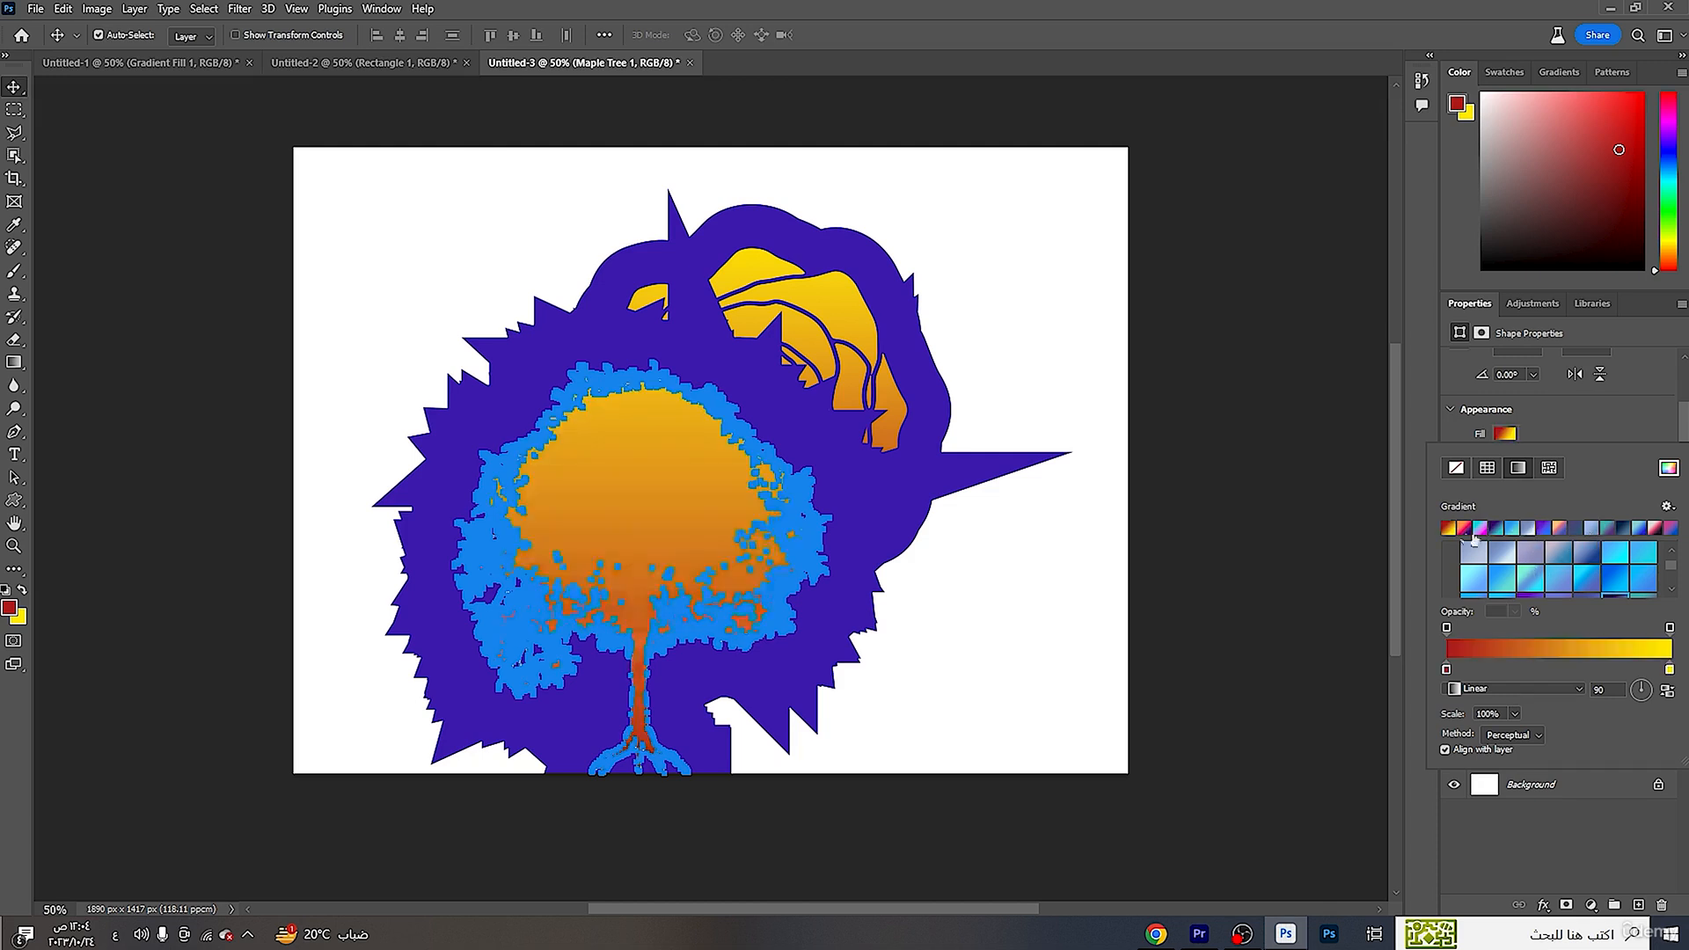
{"action": "left_click", "coordinate": [1481, 528]}
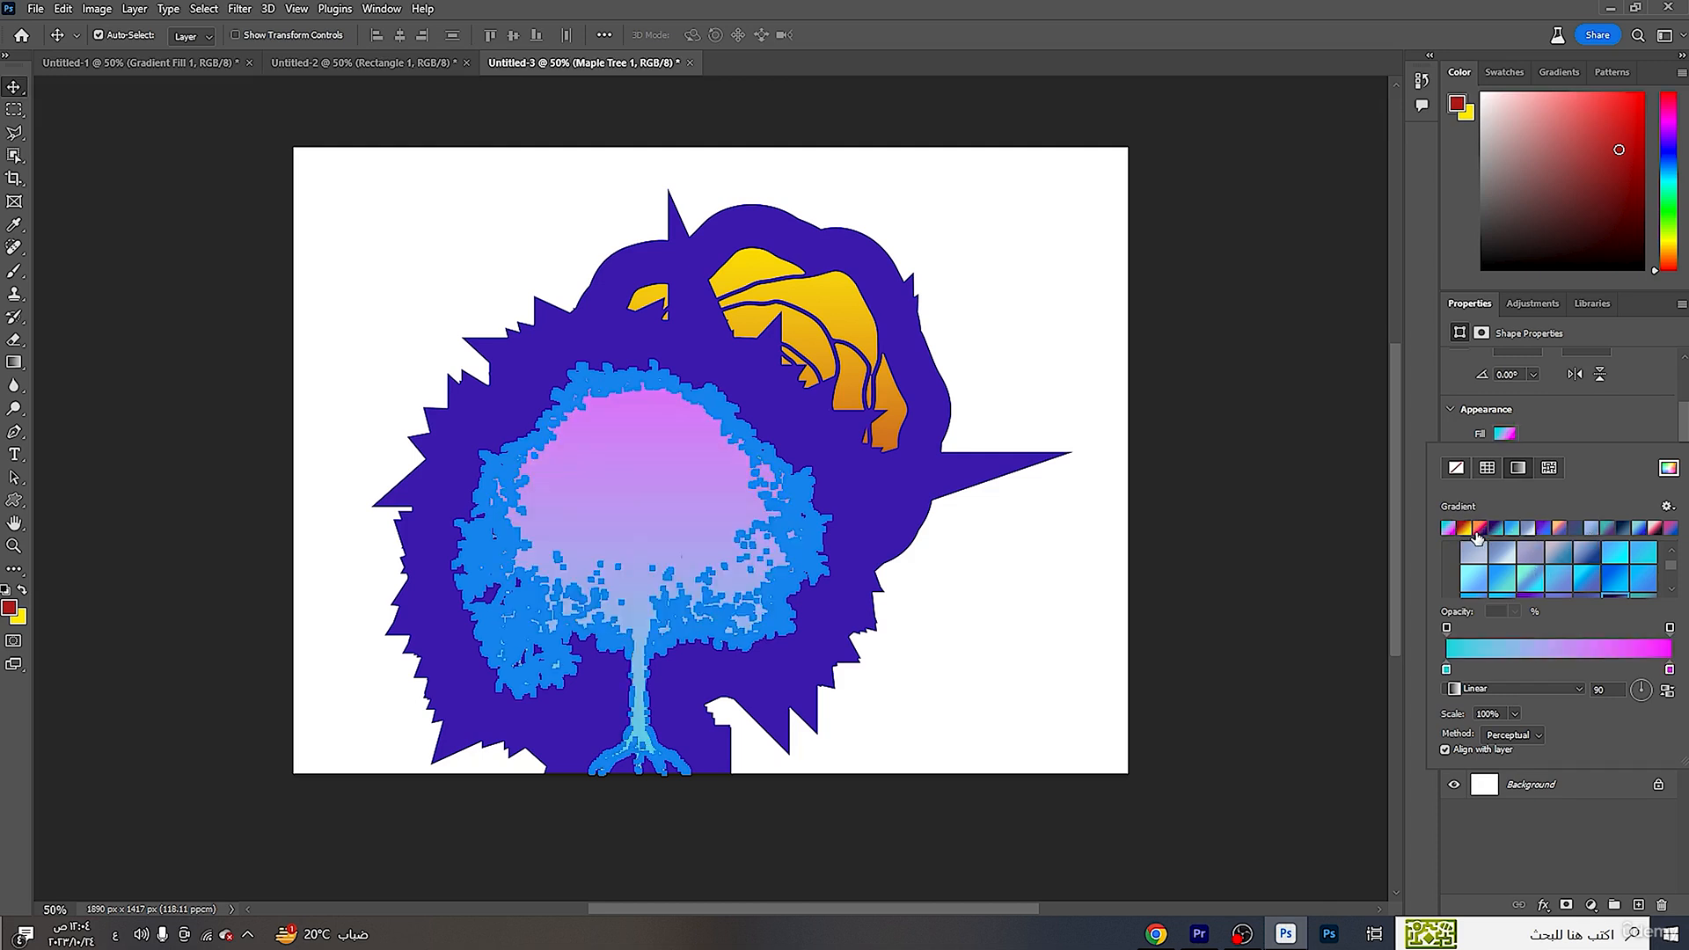
{"action": "left_click", "coordinate": [1475, 529]}
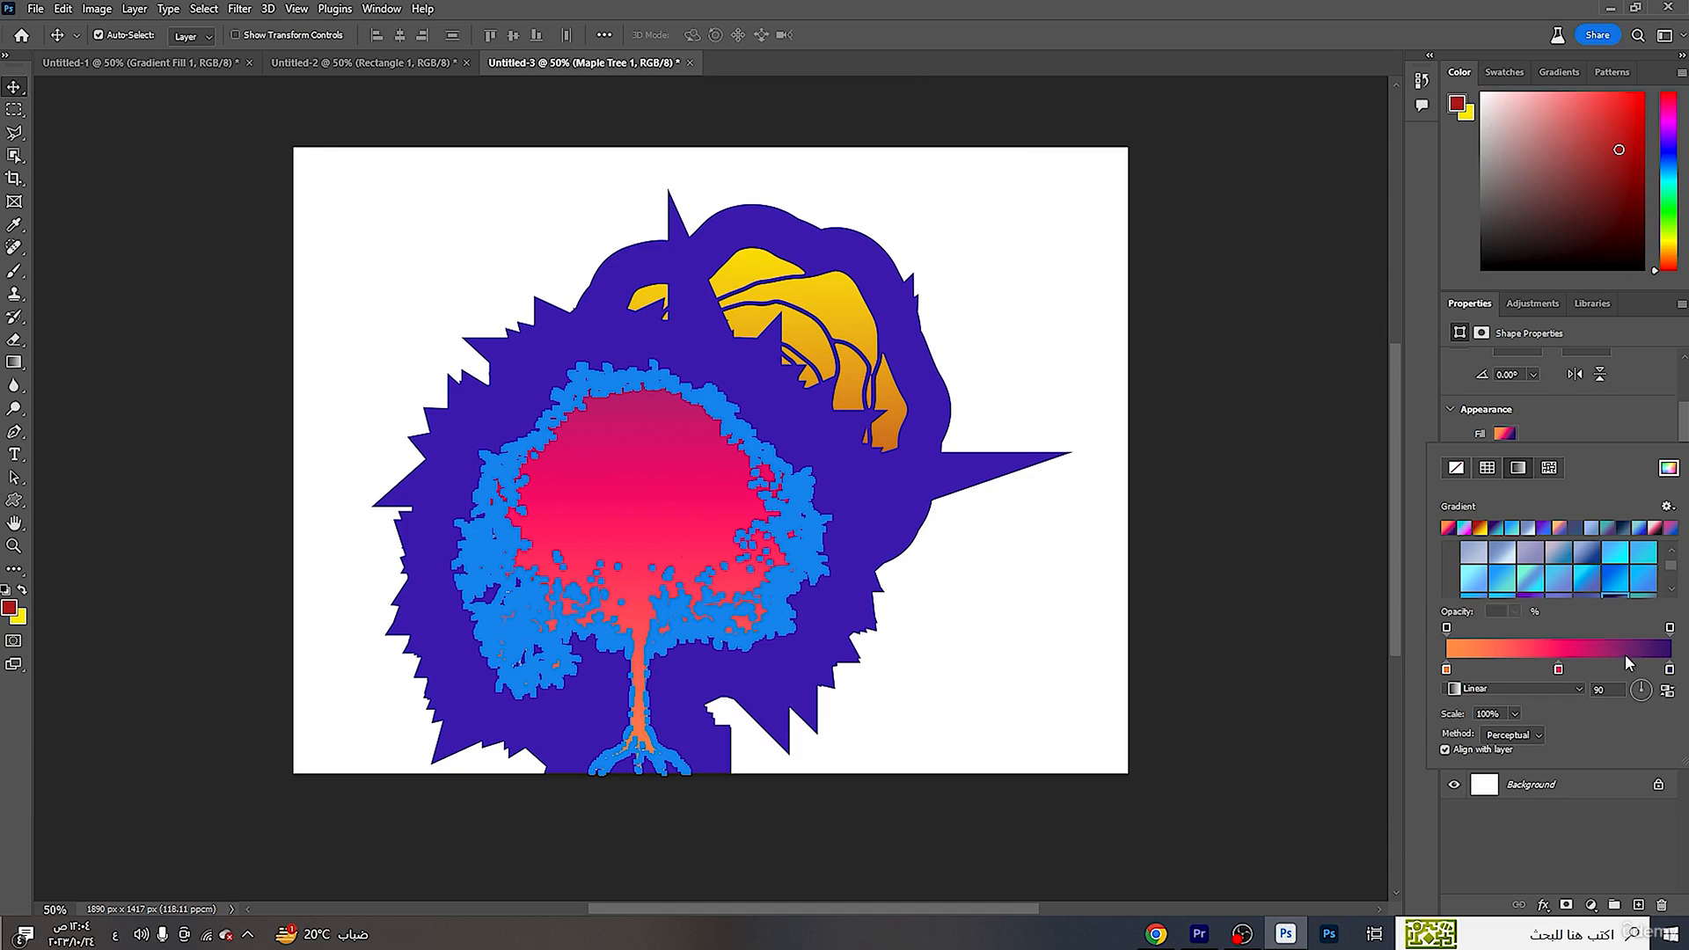
- Move the pink color stop of the maple tree's gradient fill to location 77 in the Gradient Editor and apply it
{"action": "left_click", "coordinate": [1654, 656]}
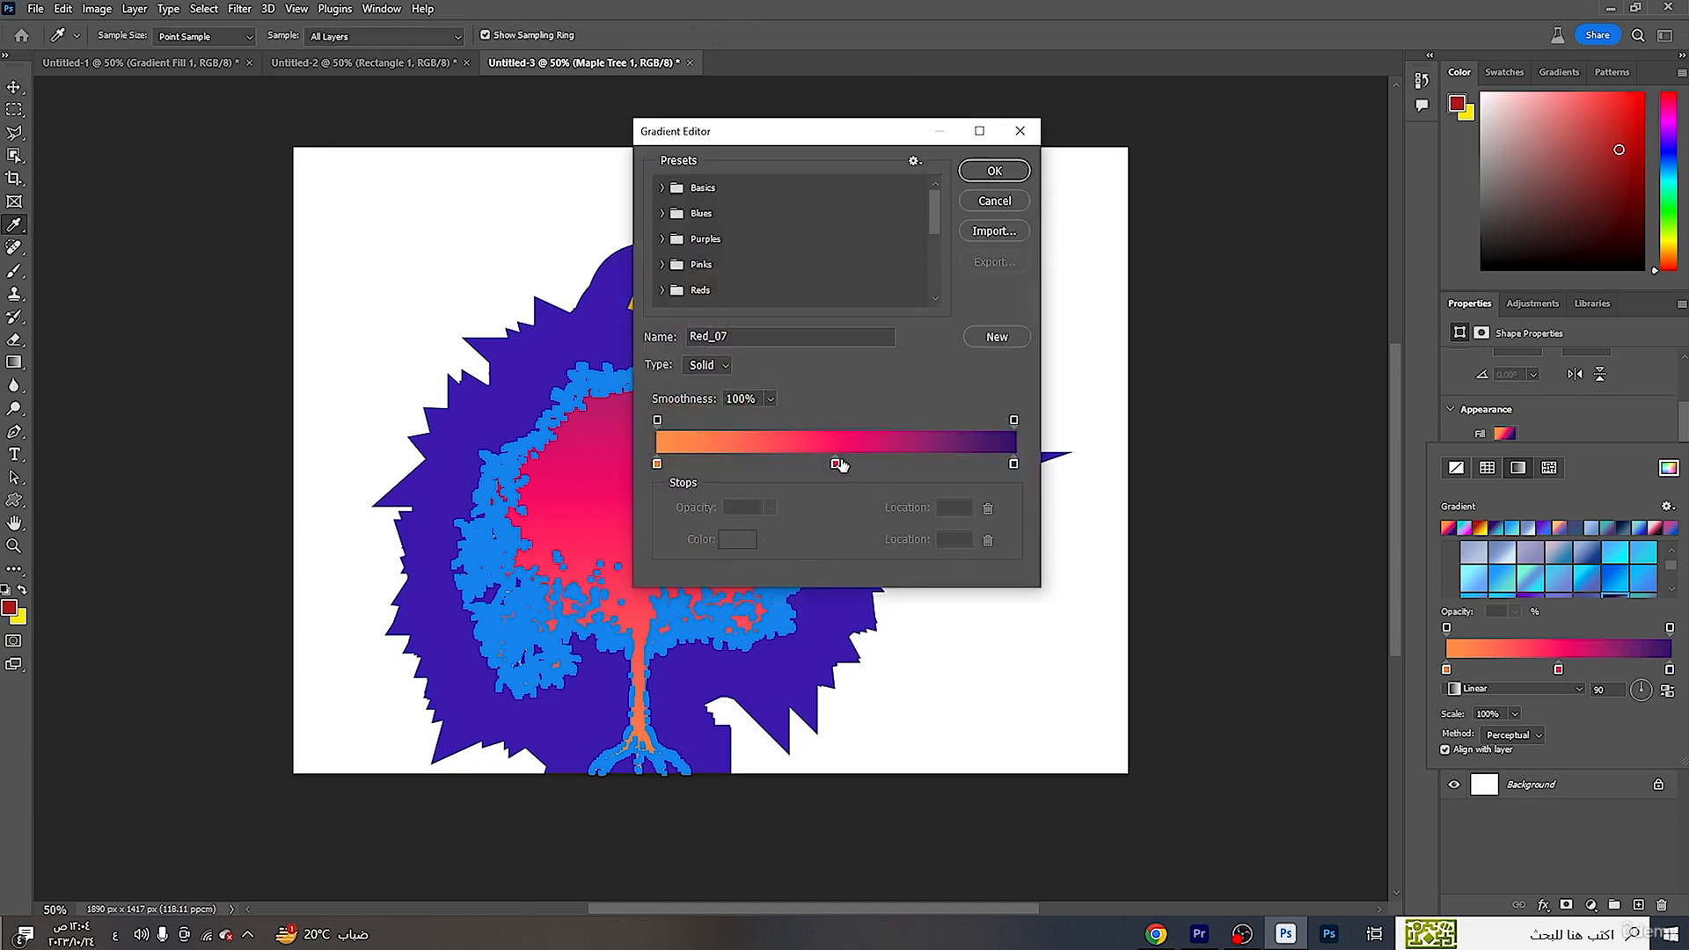
{"action": "left_click_drag", "start_coordinate": [835, 463], "coordinate": [934, 464]}
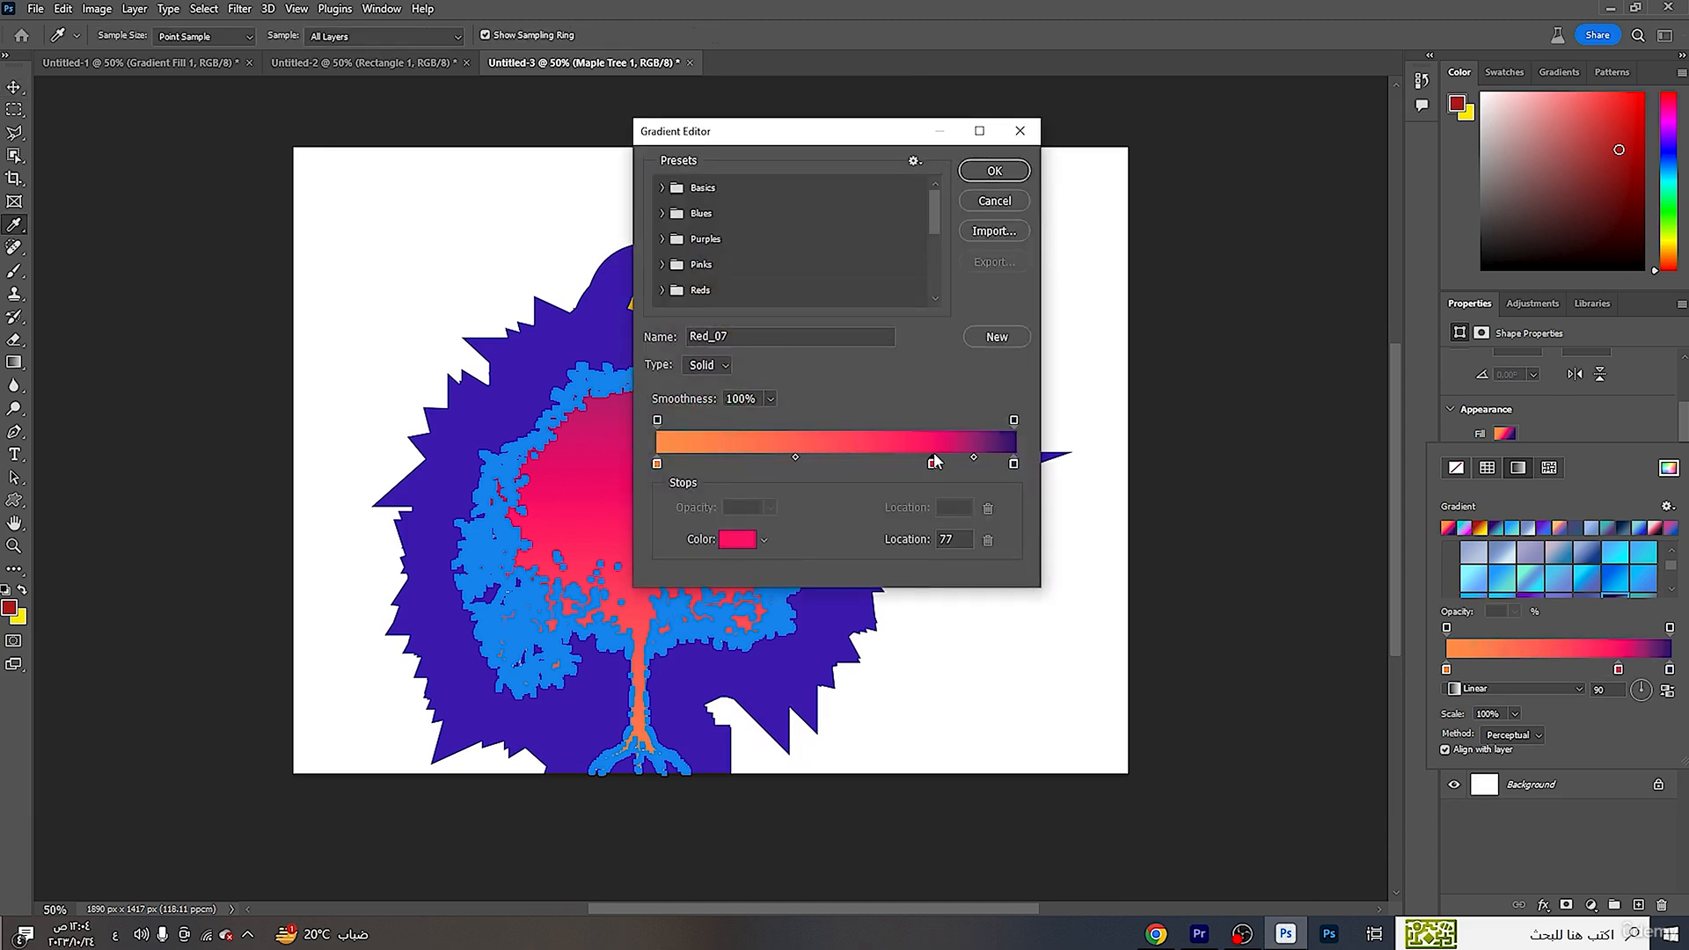
{"action": "left_click", "coordinate": [997, 170]}
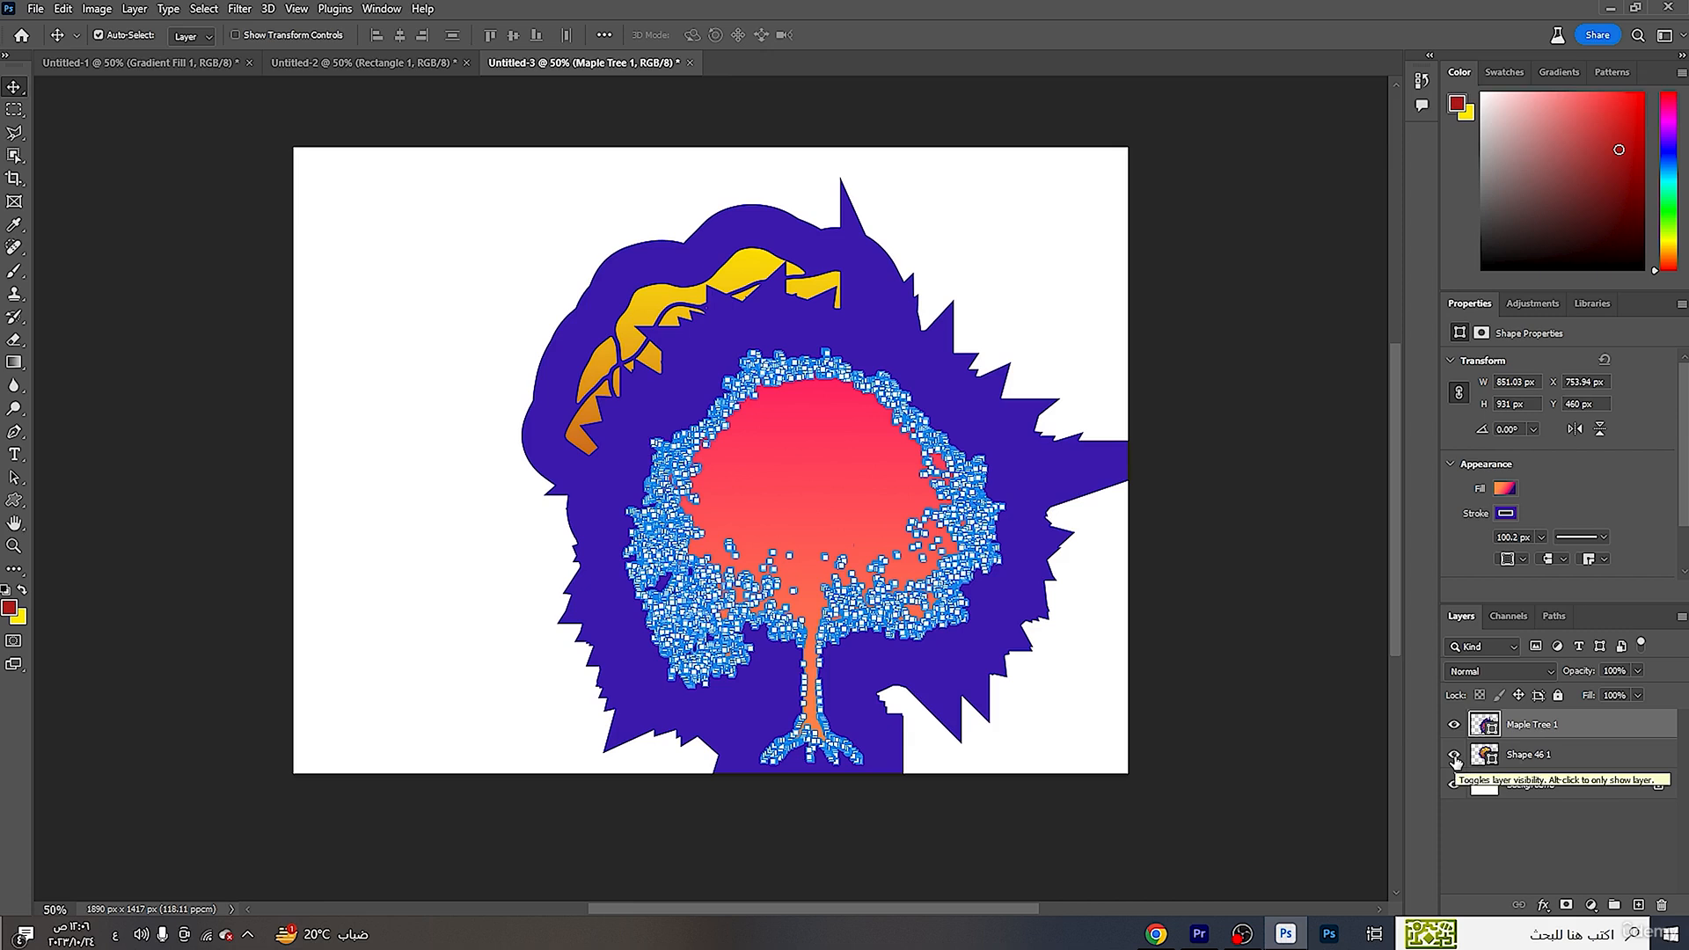
- Hide the rose's shape layer and move the maple tree to the middle of the canvas
{"action": "left_click", "coordinate": [1454, 755]}
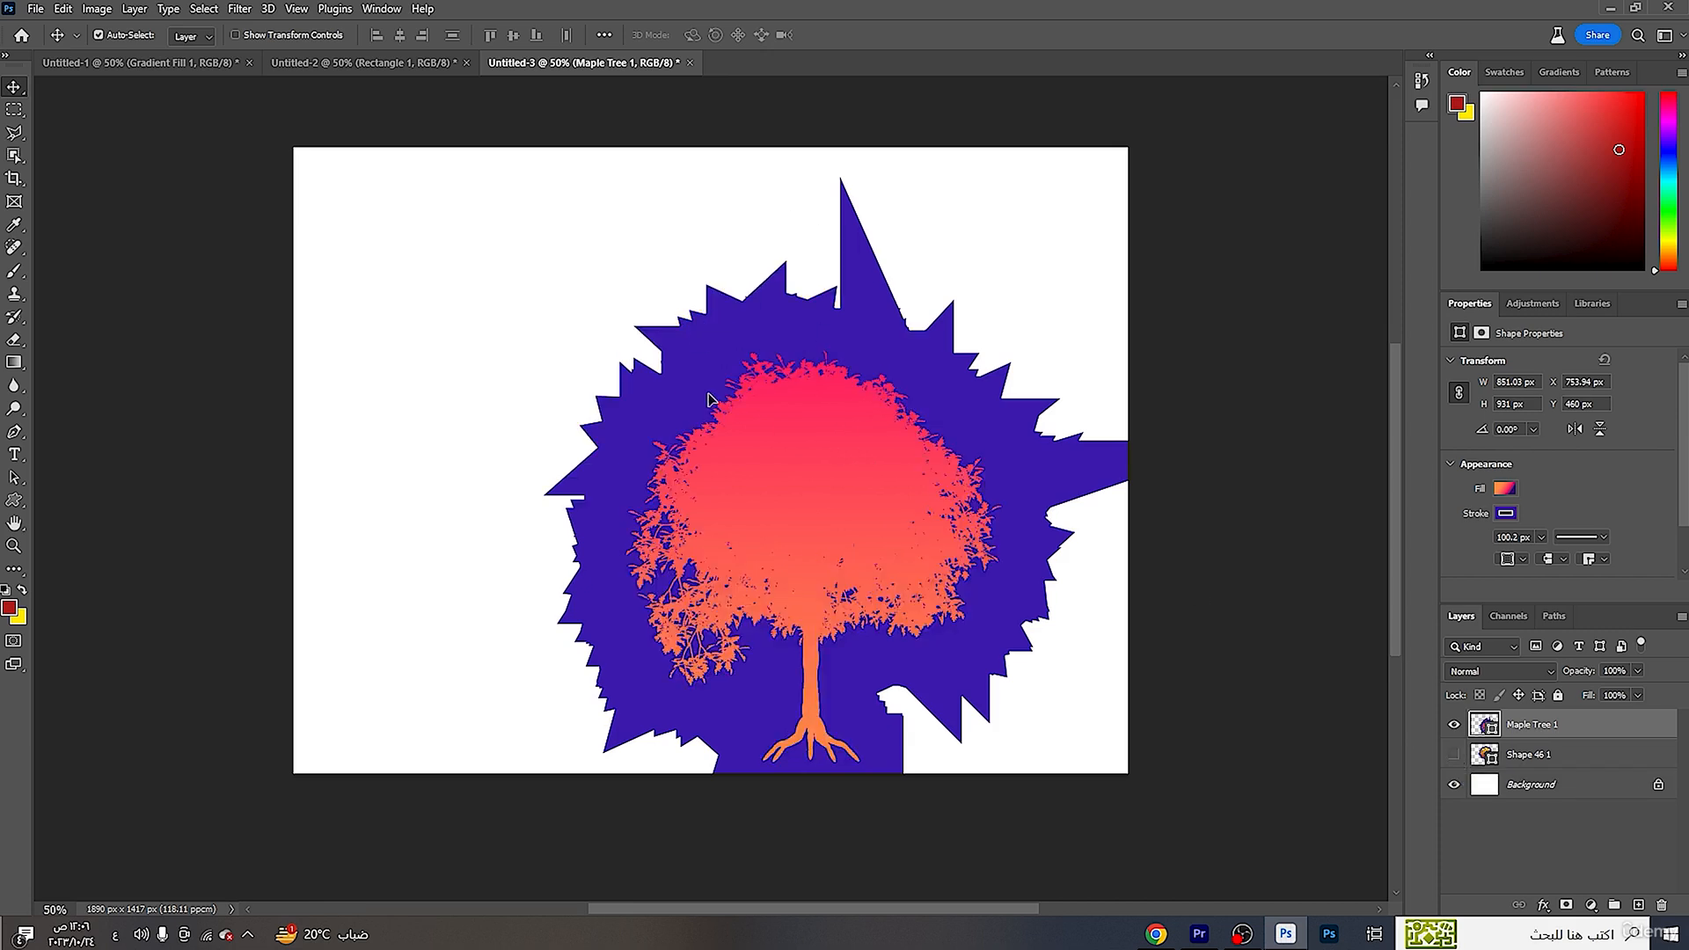
{"action": "left_click_drag", "start_coordinate": [711, 399], "coordinate": [396, 287]}
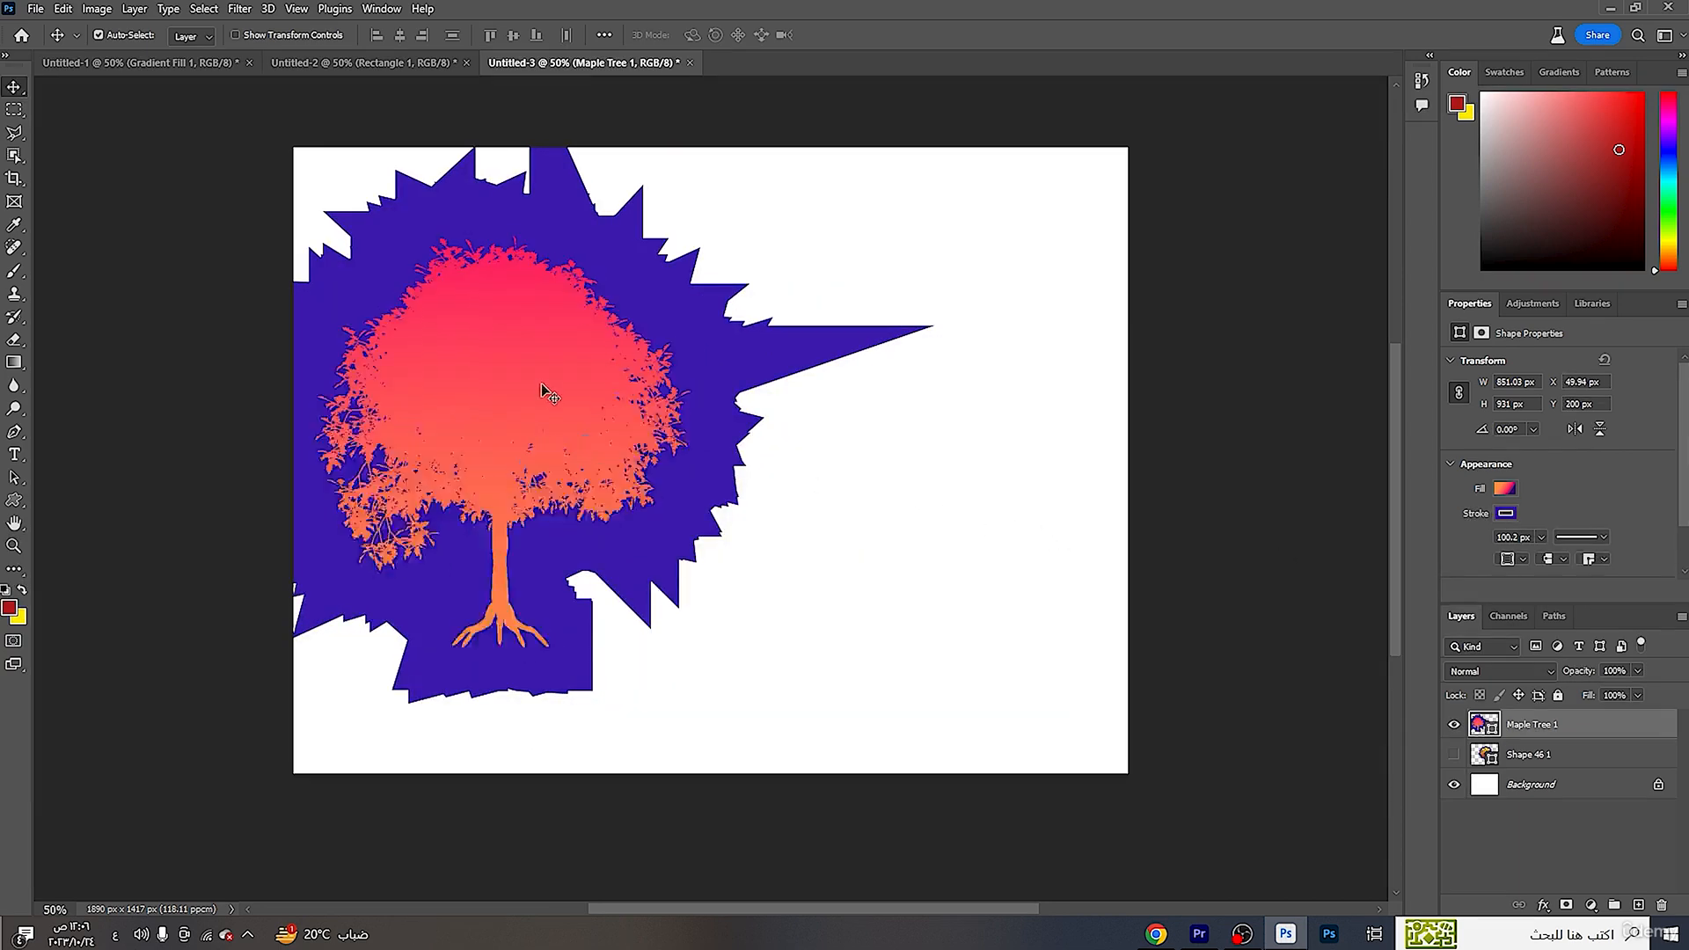
{"action": "left_click_drag", "start_coordinate": [711, 426], "coordinate": [1504, 484]}
- Fill the maple tree with a light-to-dark blue gradient from the Blues group
{"action": "left_click", "coordinate": [1504, 486]}
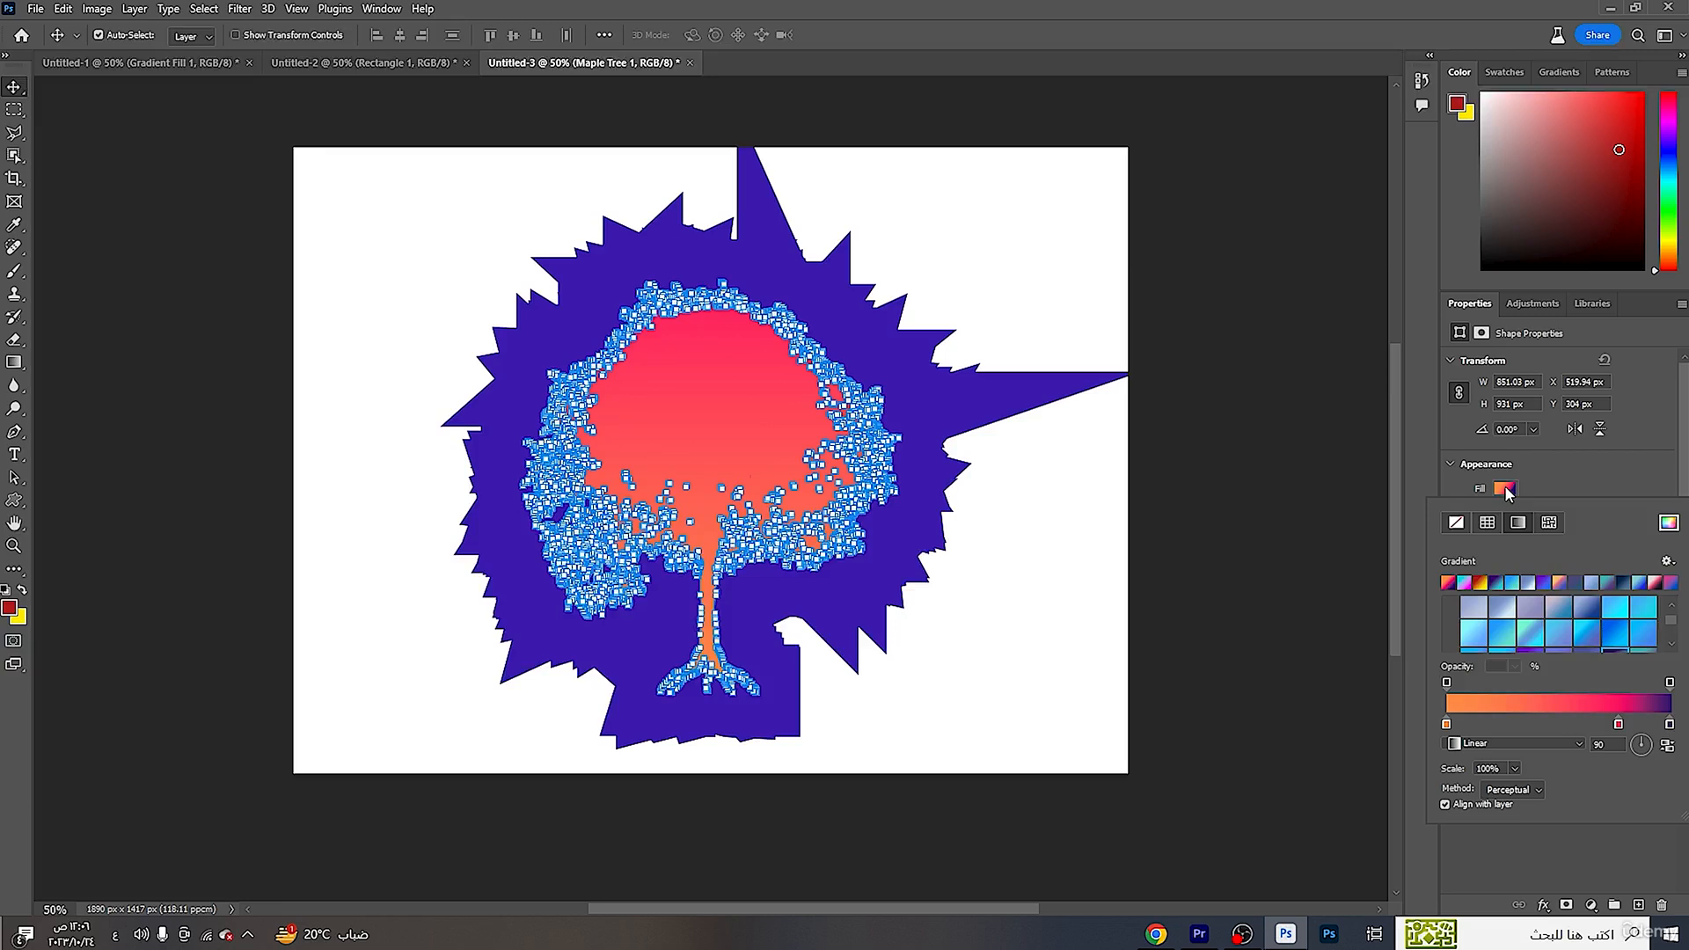
{"action": "left_click", "coordinate": [1562, 629]}
{"action": "left_click", "coordinate": [1576, 493]}
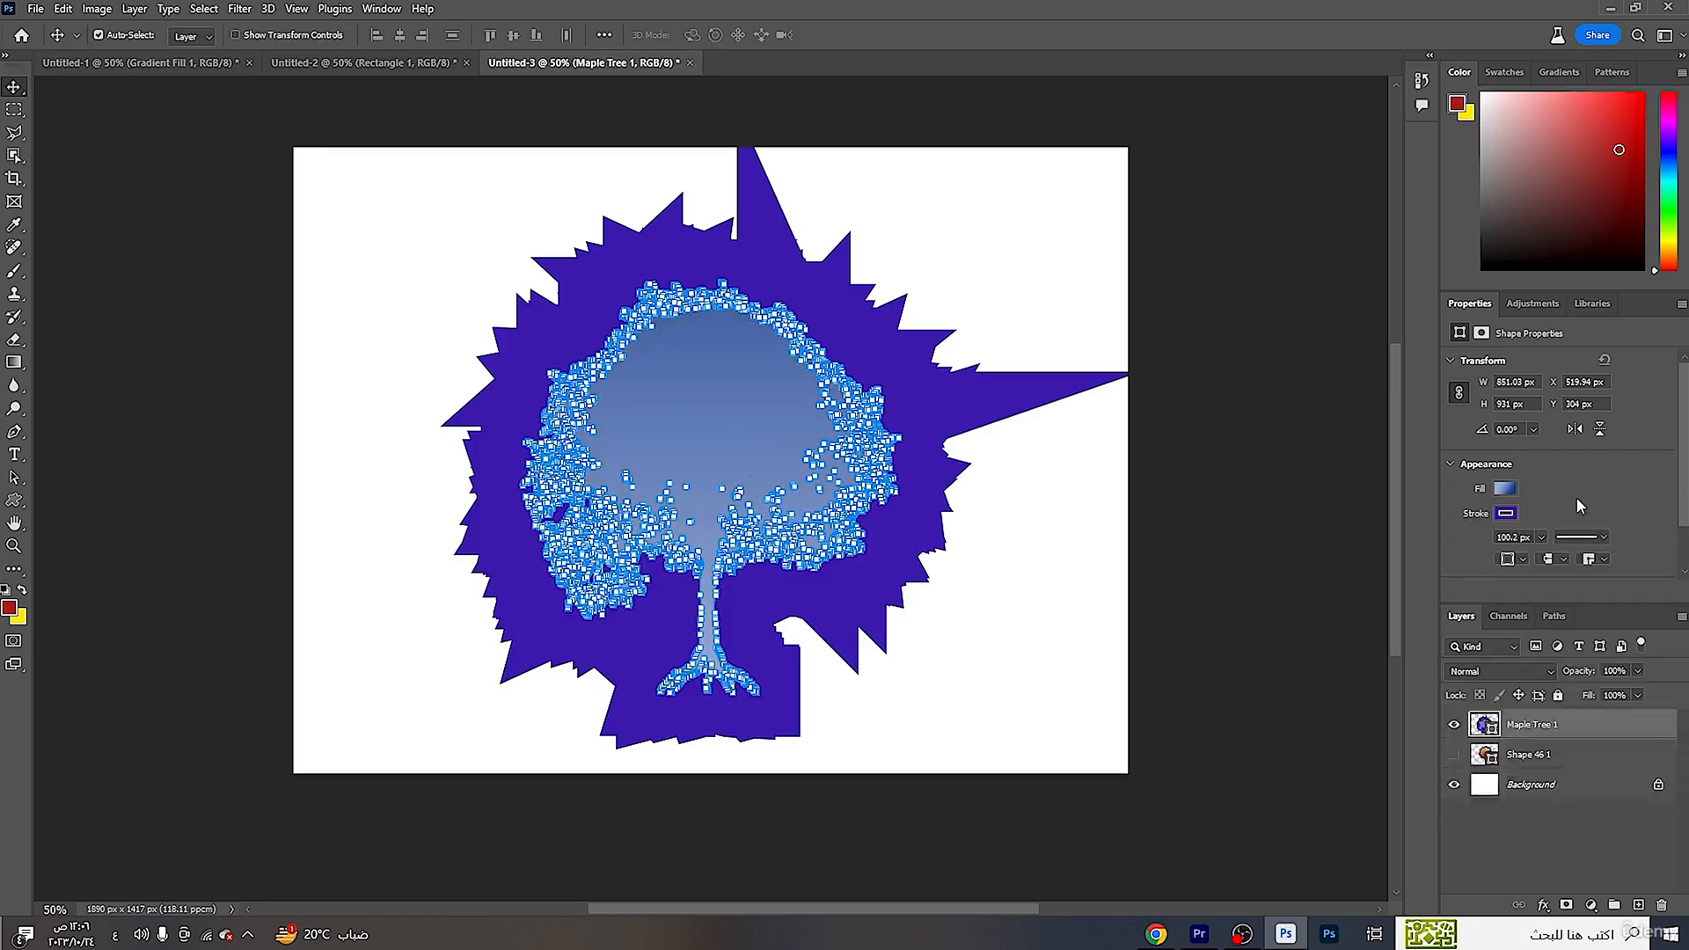
- Change the maple tree's stroke to red from the recently used colors
{"action": "left_click", "coordinate": [1506, 472]}
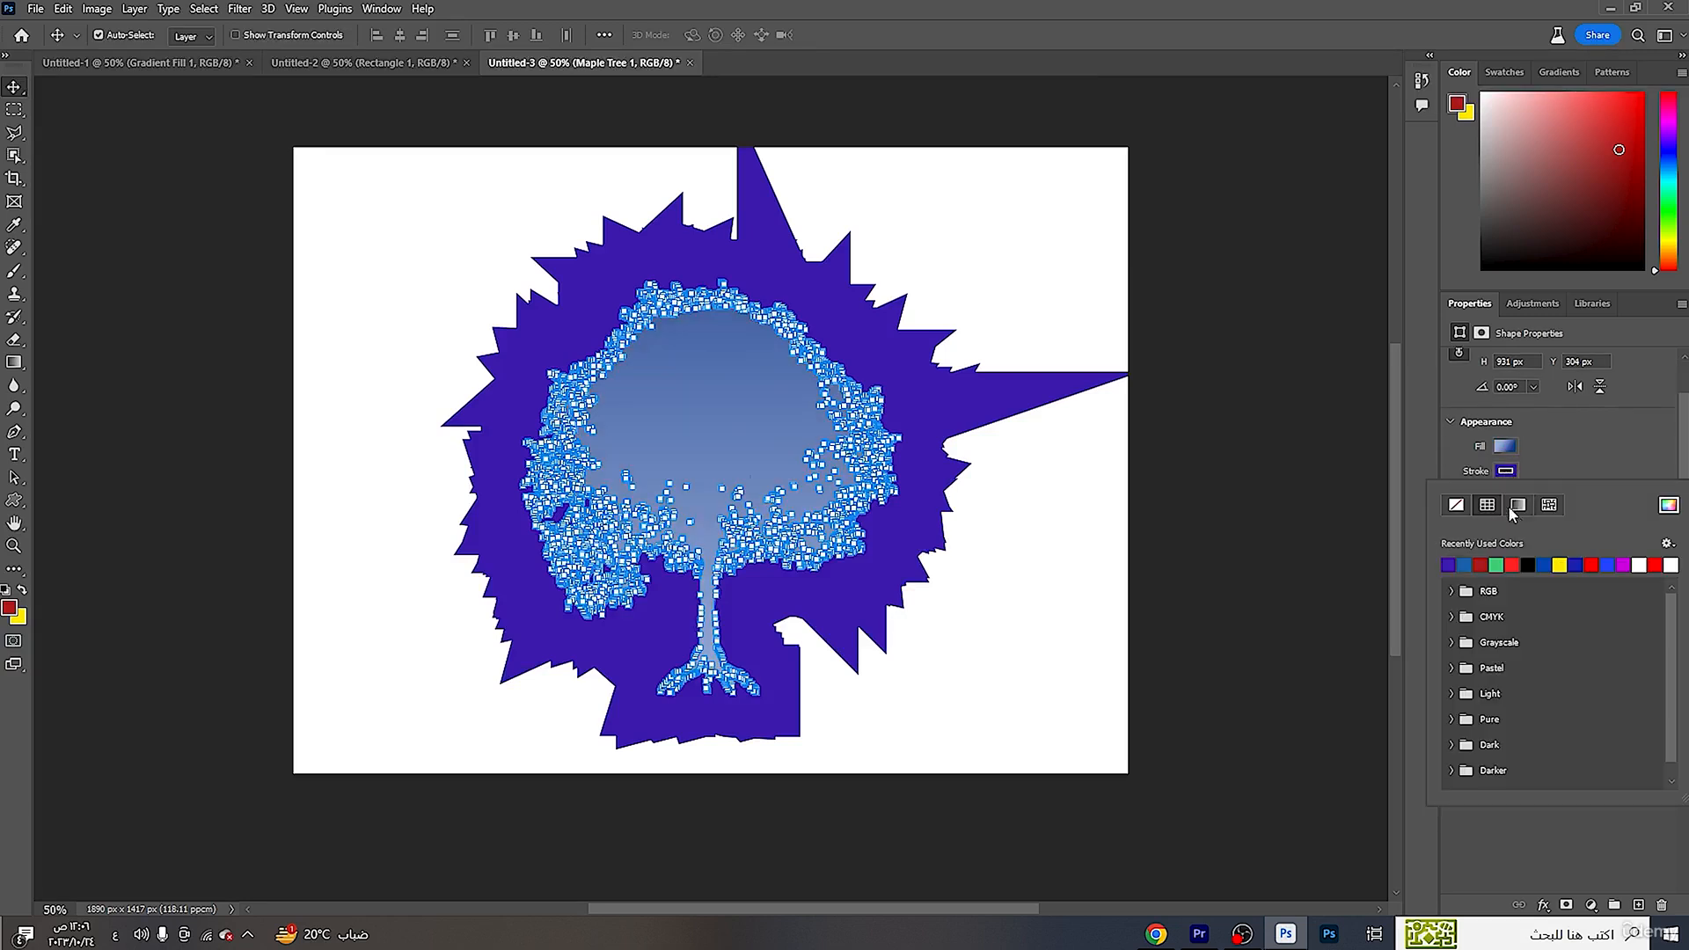
{"action": "left_click", "coordinate": [1514, 567]}
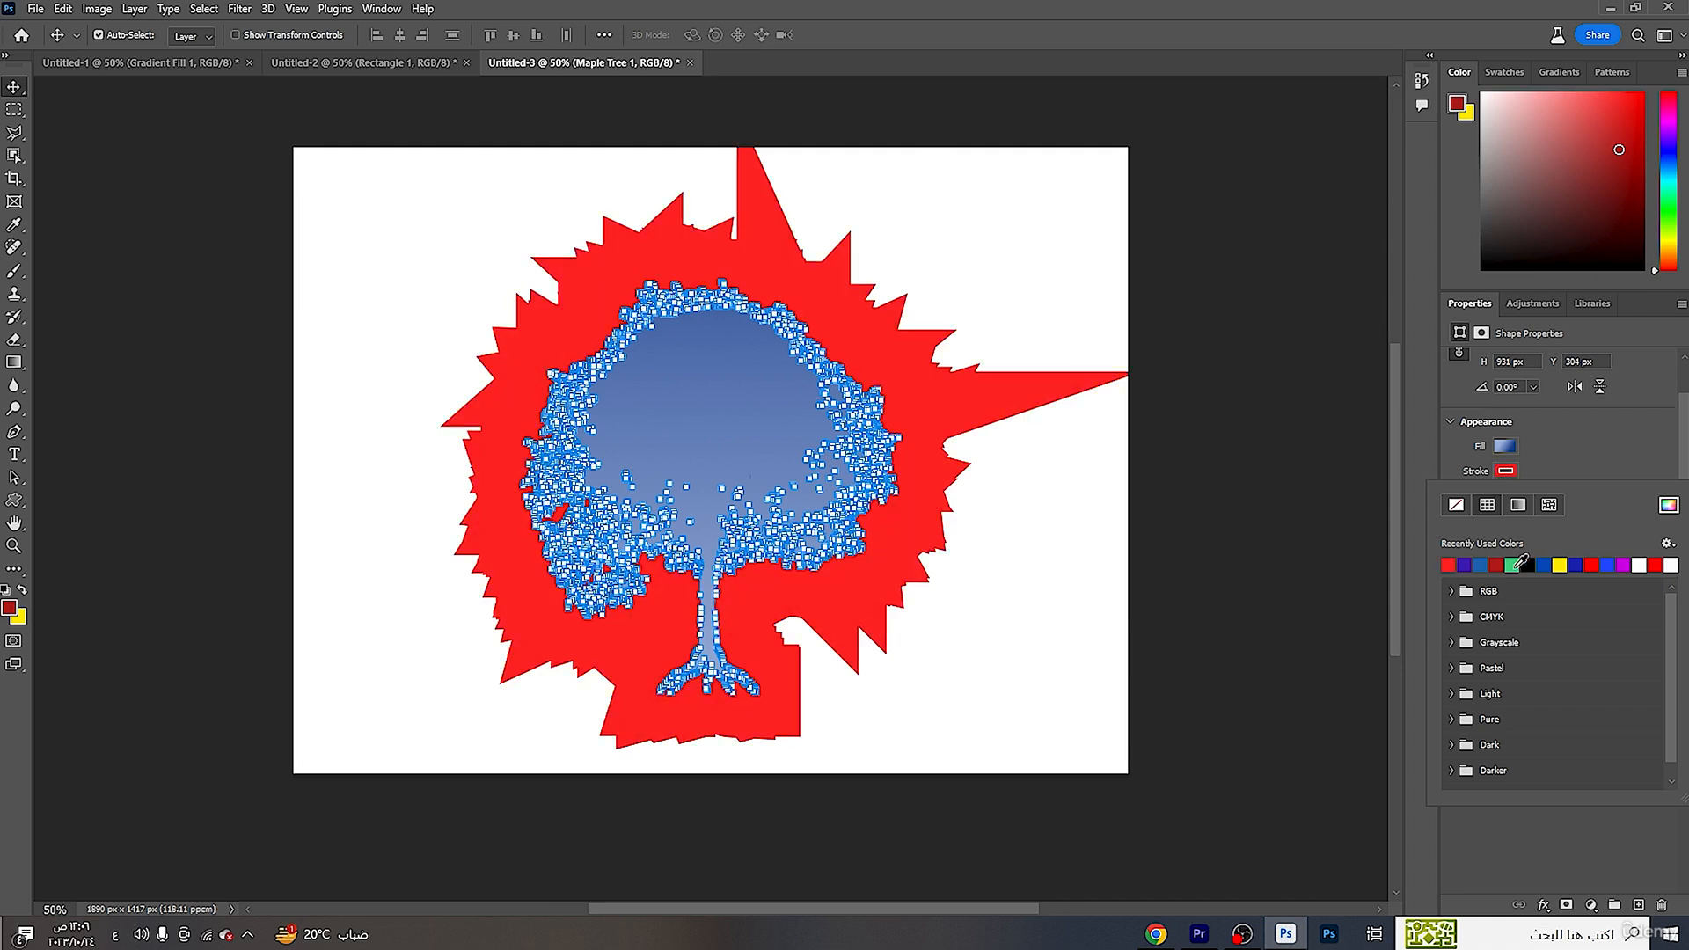
{"action": "scroll", "coordinate": [1553, 448], "scroll_direction": "down", "scroll_amount": 1}
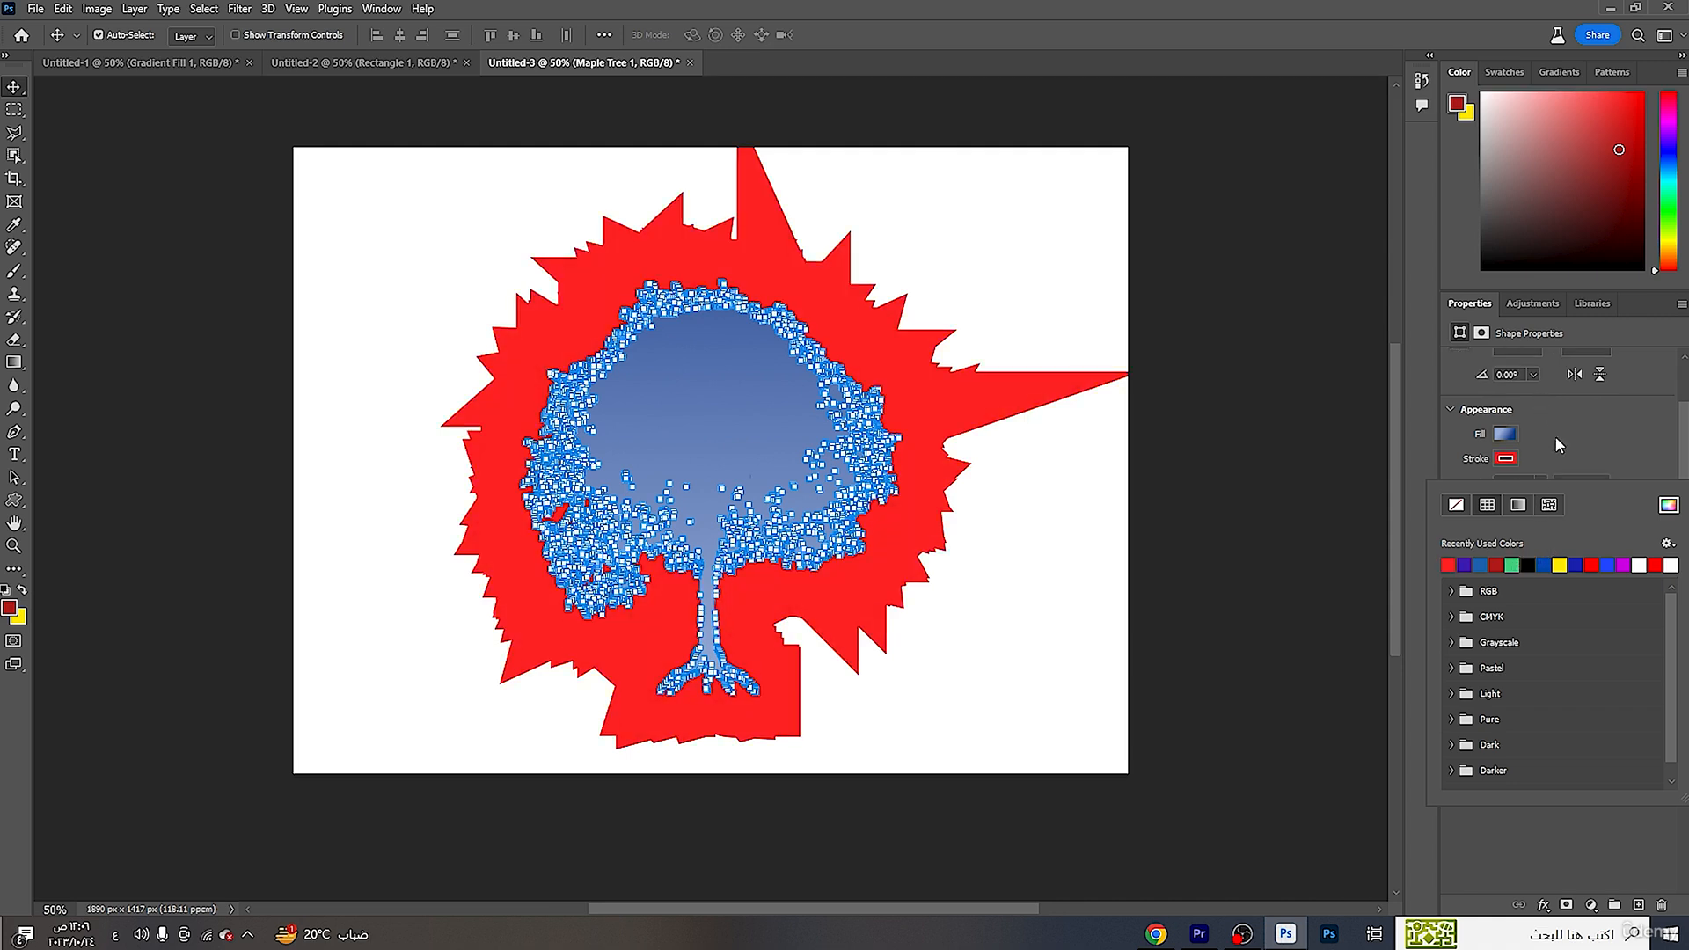
{"action": "left_click", "coordinate": [1629, 462]}
- Reduce the maple tree's stroke width to about 21 px and deselect the shape
{"action": "left_click", "coordinate": [1541, 483]}
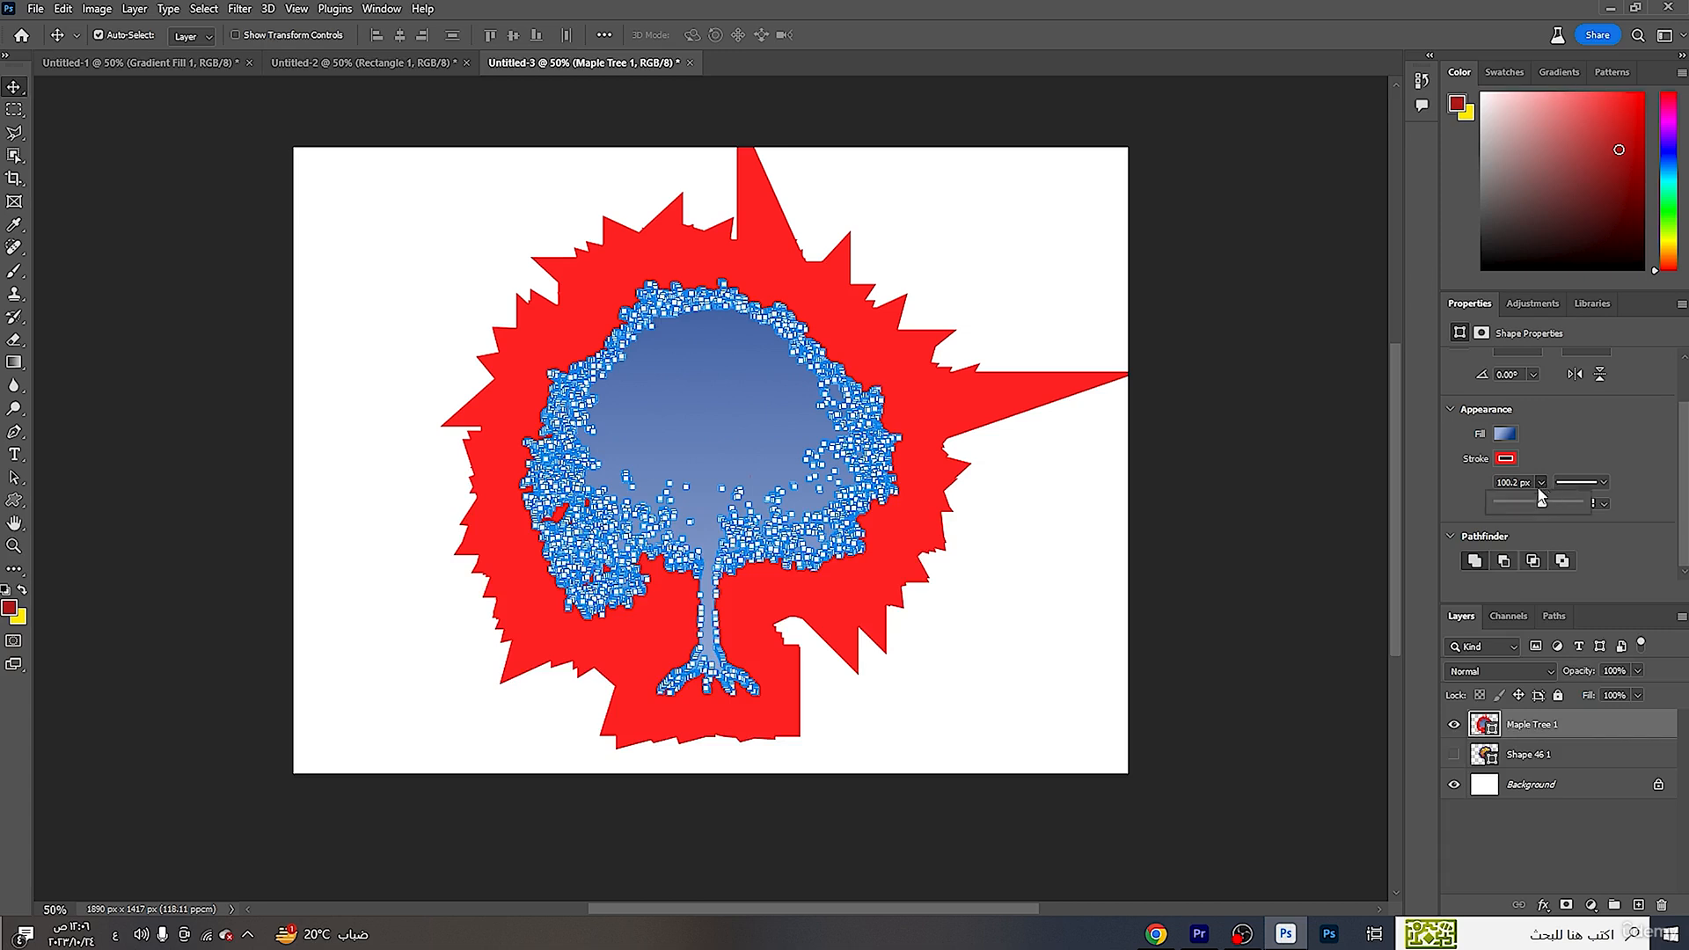
{"action": "left_click_drag", "start_coordinate": [1541, 503], "coordinate": [1546, 507]}
{"action": "left_click_drag", "start_coordinate": [1525, 498], "coordinate": [1490, 504]}
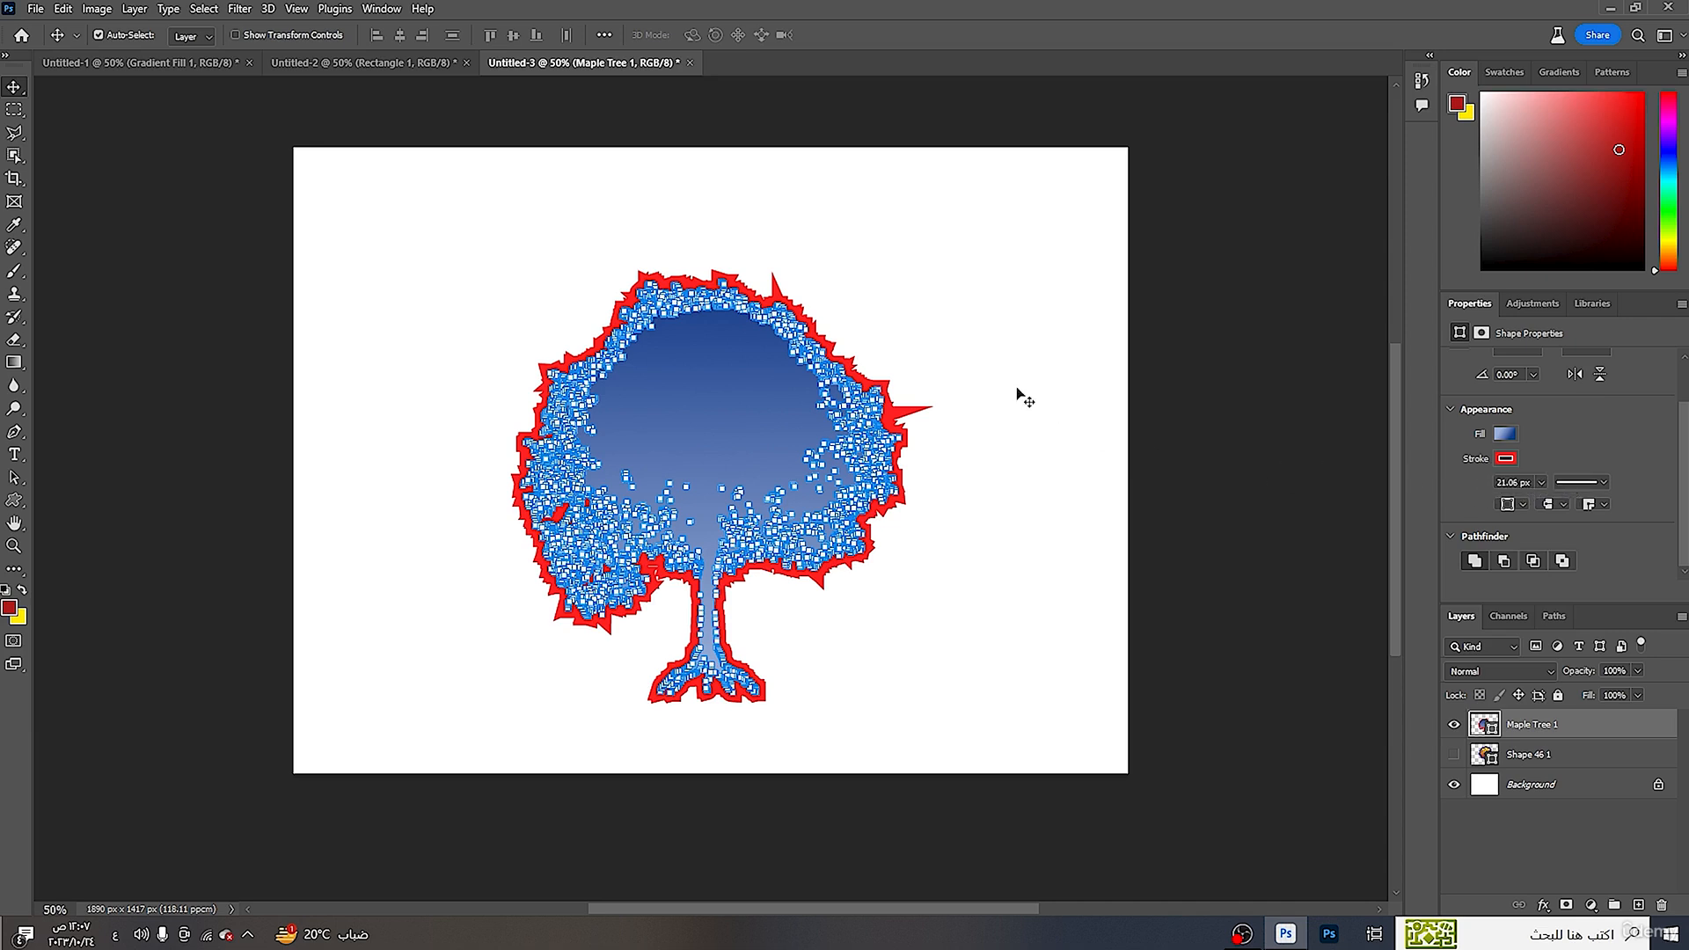
{"action": "left_click", "coordinate": [1229, 512]}
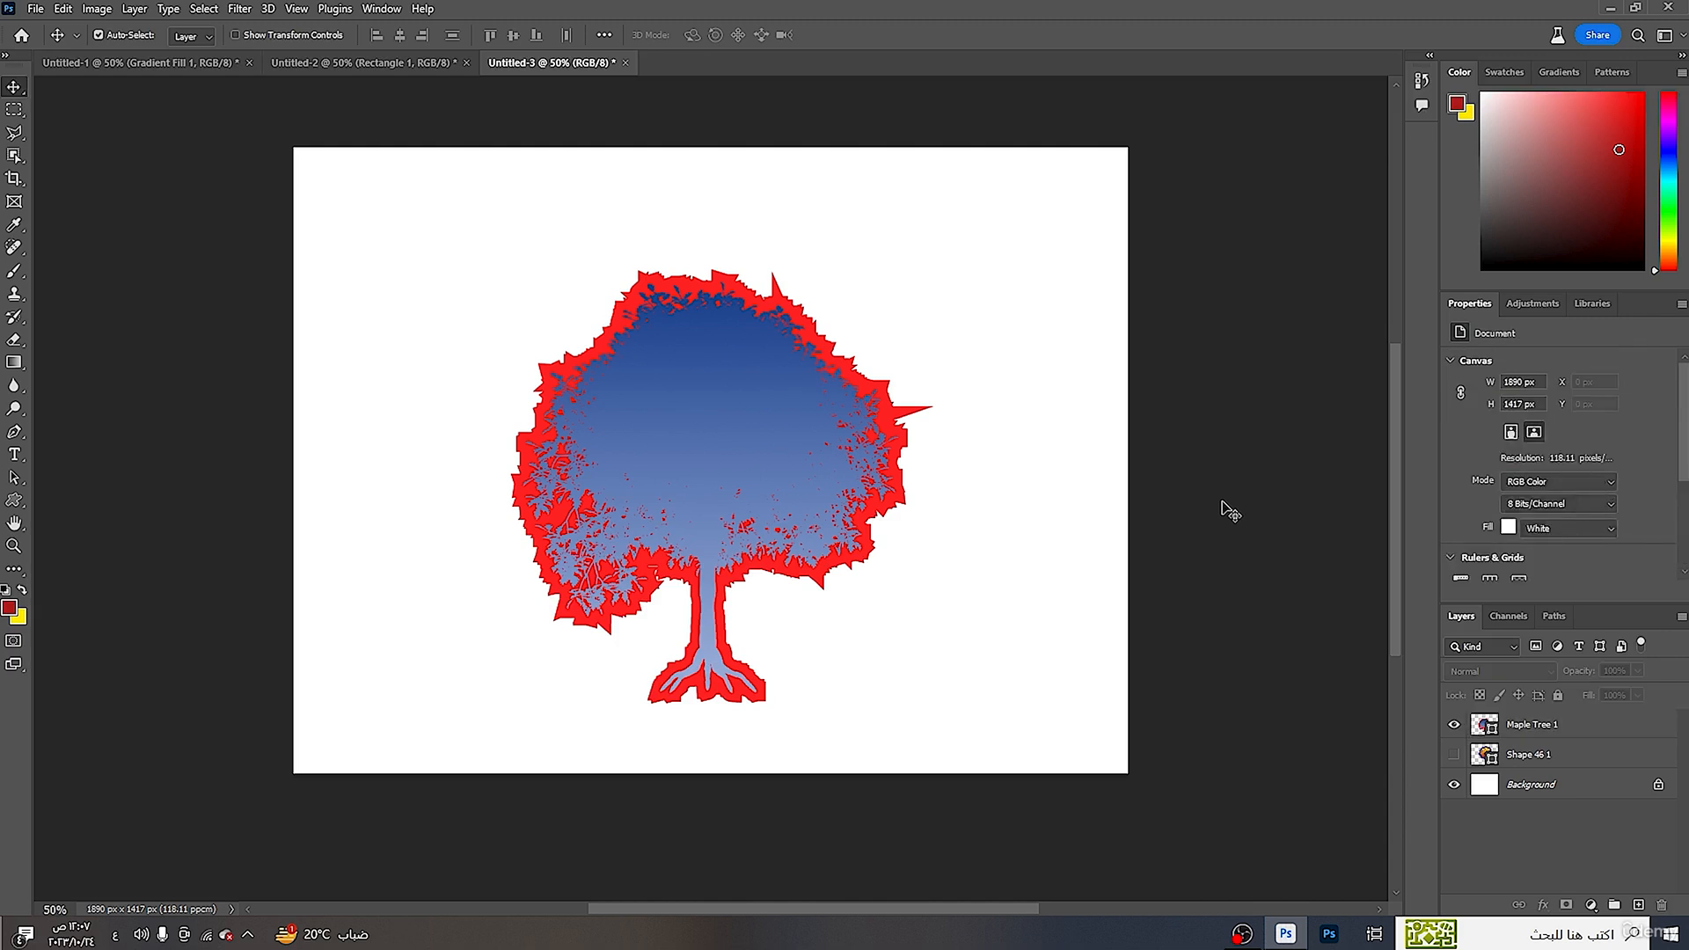
{"action": "scroll", "coordinate": [1539, 519], "scroll_direction": "down", "scroll_amount": 2}
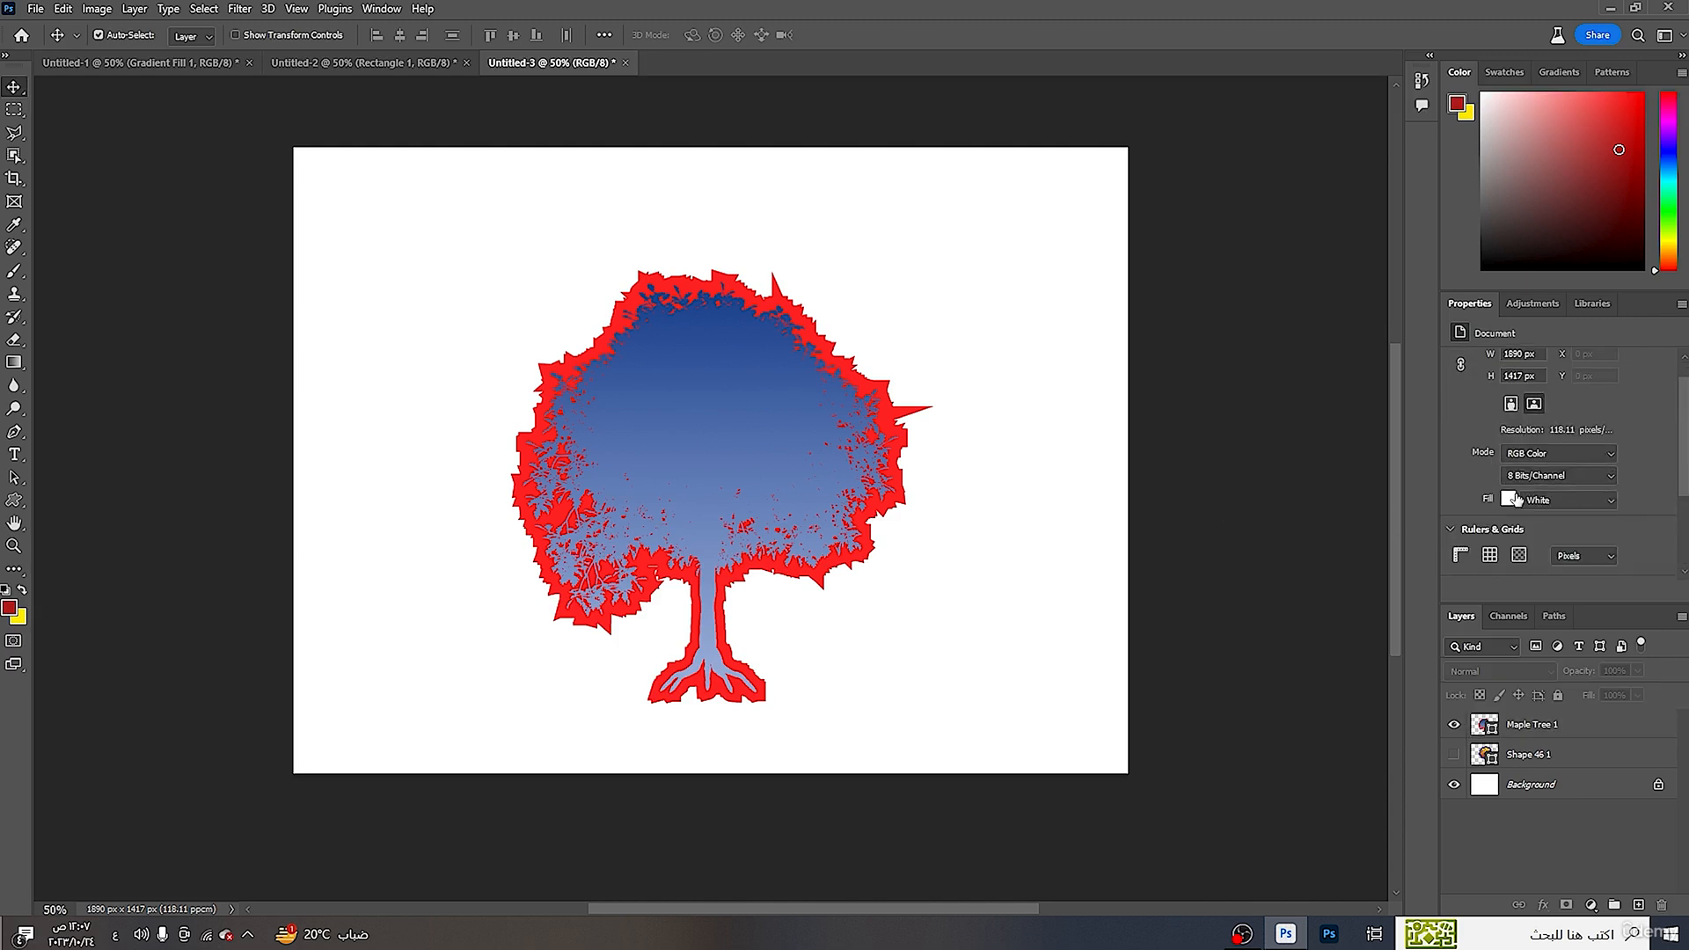
{"action": "scroll", "coordinate": [1521, 501], "scroll_direction": "up", "scroll_amount": 2}
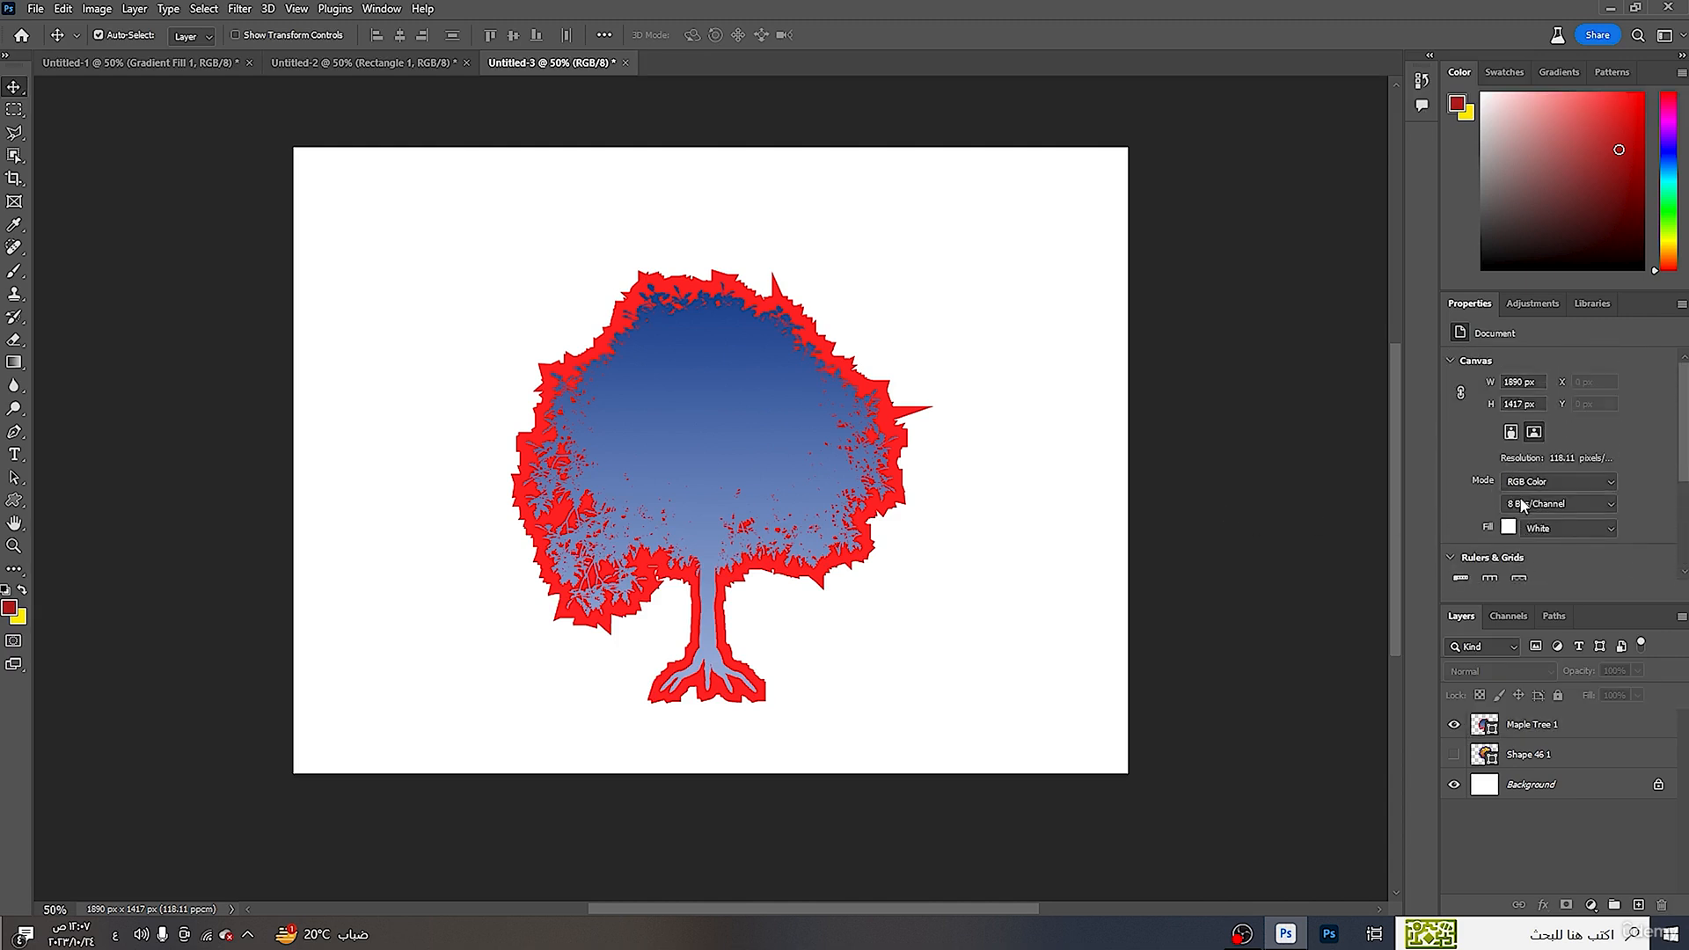
- Hide the maple tree layer and create a new Default Photoshop Size document of 16 x 12 cm with a white background
{"action": "left_click", "coordinate": [1454, 727]}
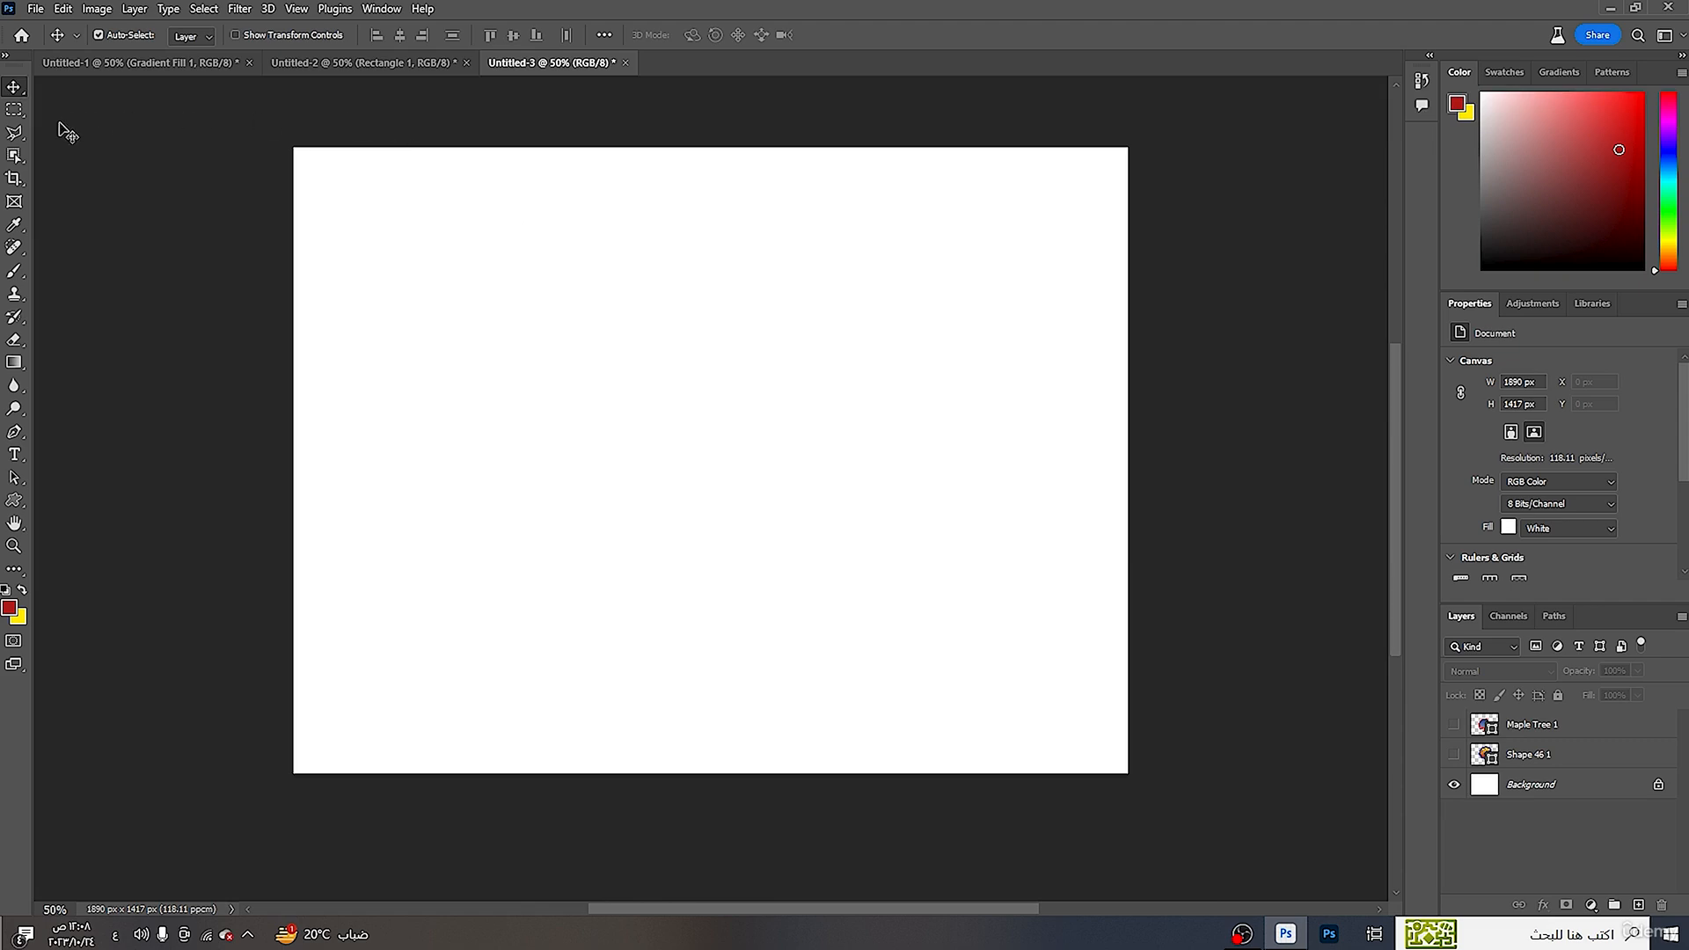
{"action": "left_click", "coordinate": [35, 9]}
{"action": "left_click", "coordinate": [53, 27]}
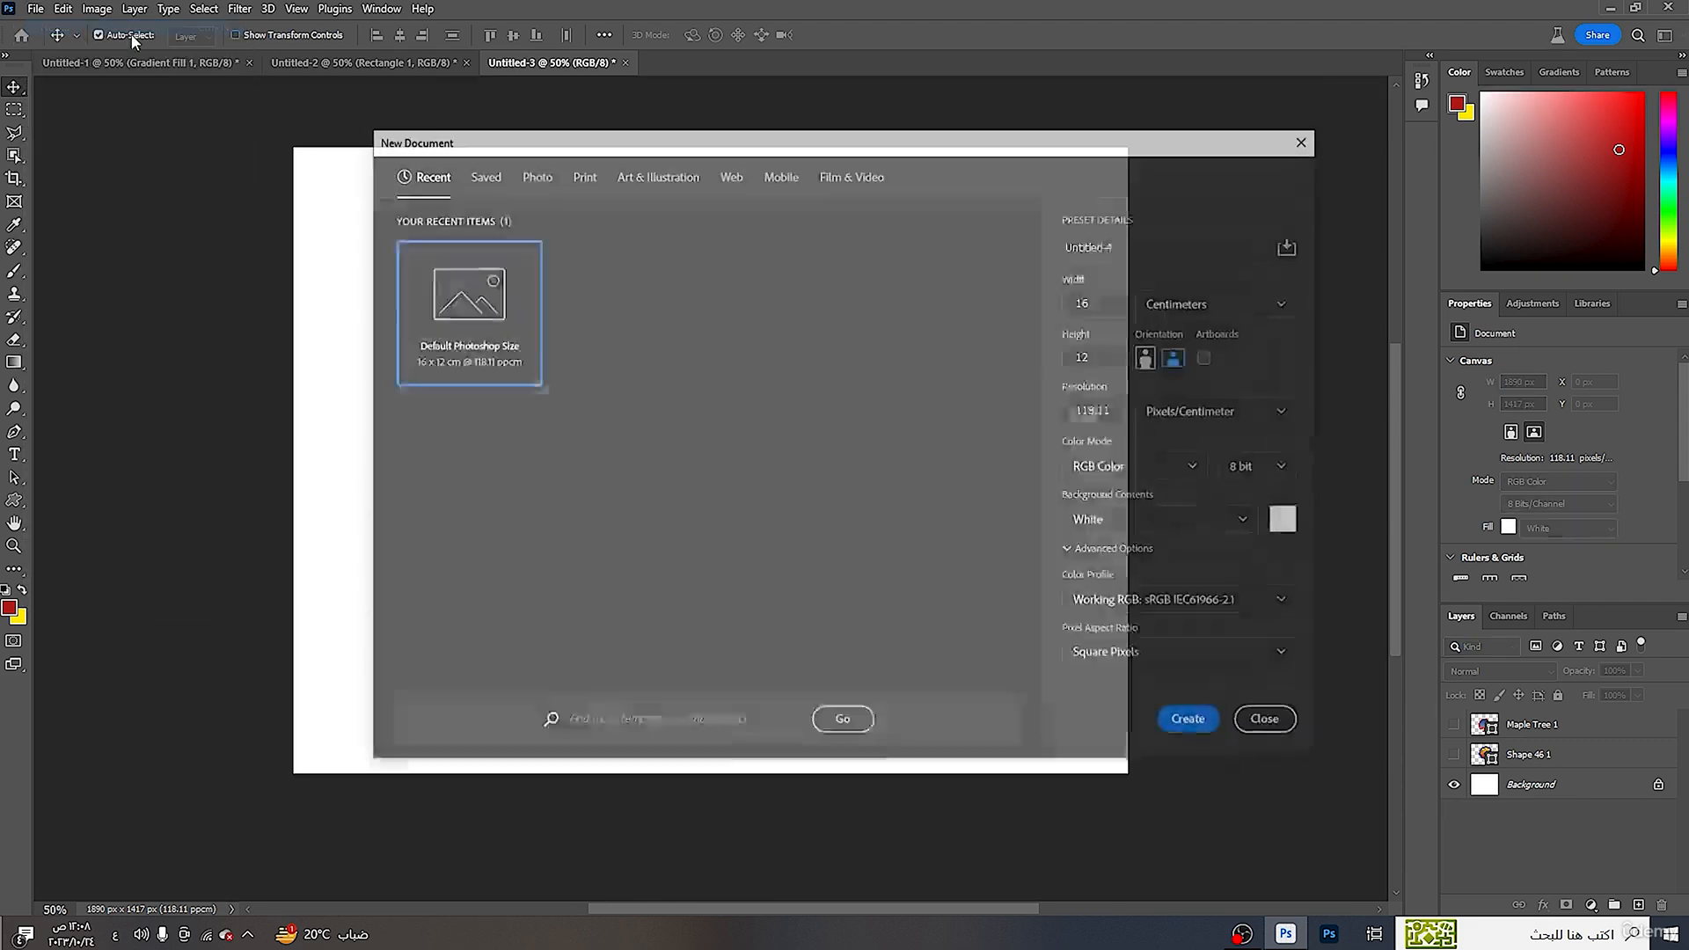
{"action": "left_click", "coordinate": [1192, 723]}
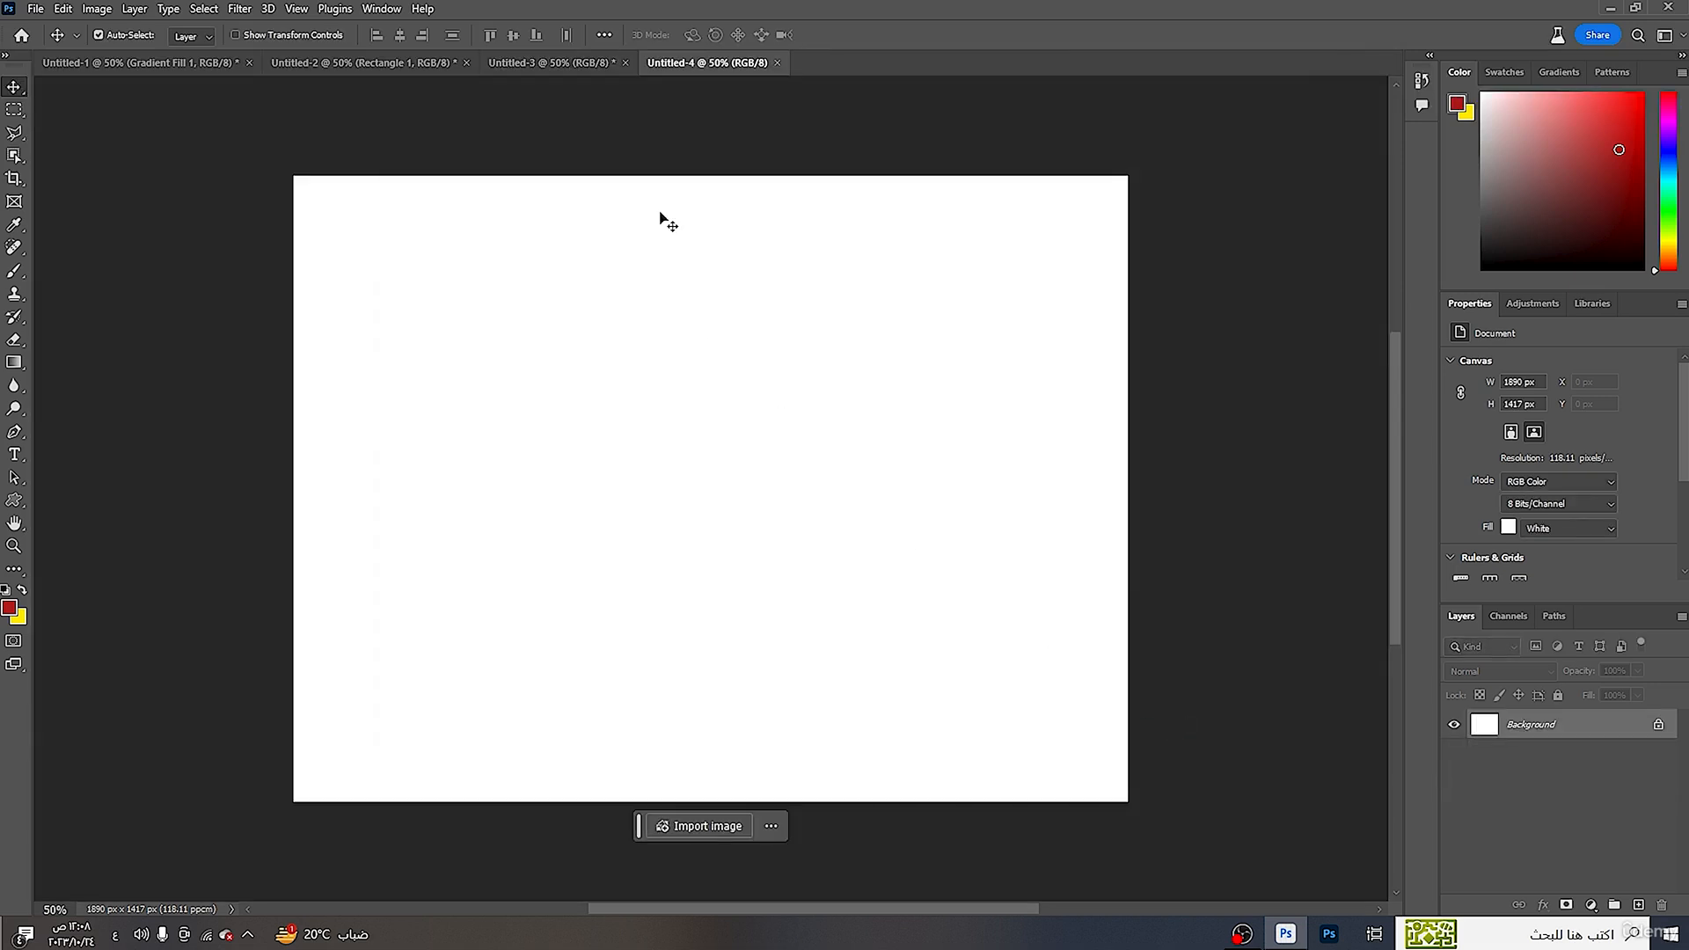
- Draw a rectangle about 779 x 635 px near the center of the canvas
{"action": "left_click", "coordinate": [23, 502]}
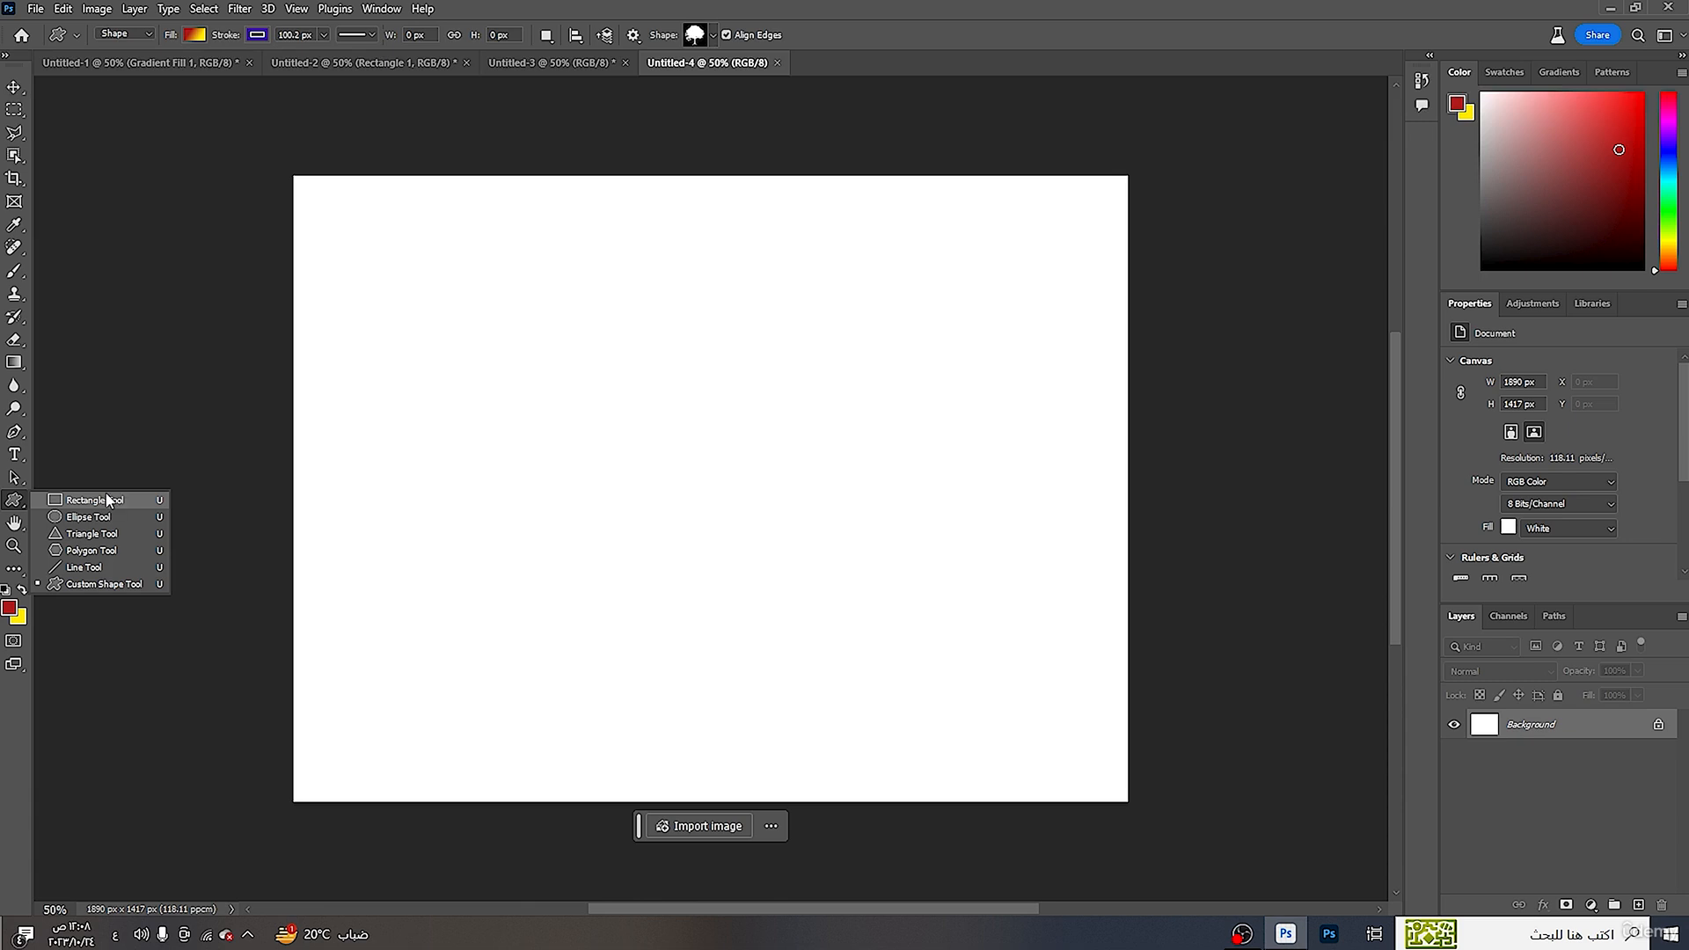
{"action": "left_click", "coordinate": [93, 500]}
{"action": "mouse_move", "coordinate": [554, 303]}
{"action": "left_mouse_down"}
{"action": "mouse_move", "coordinate": [773, 461]}
{"action": "mouse_move", "coordinate": [899, 582]}
{"action": "left_mouse_up"}
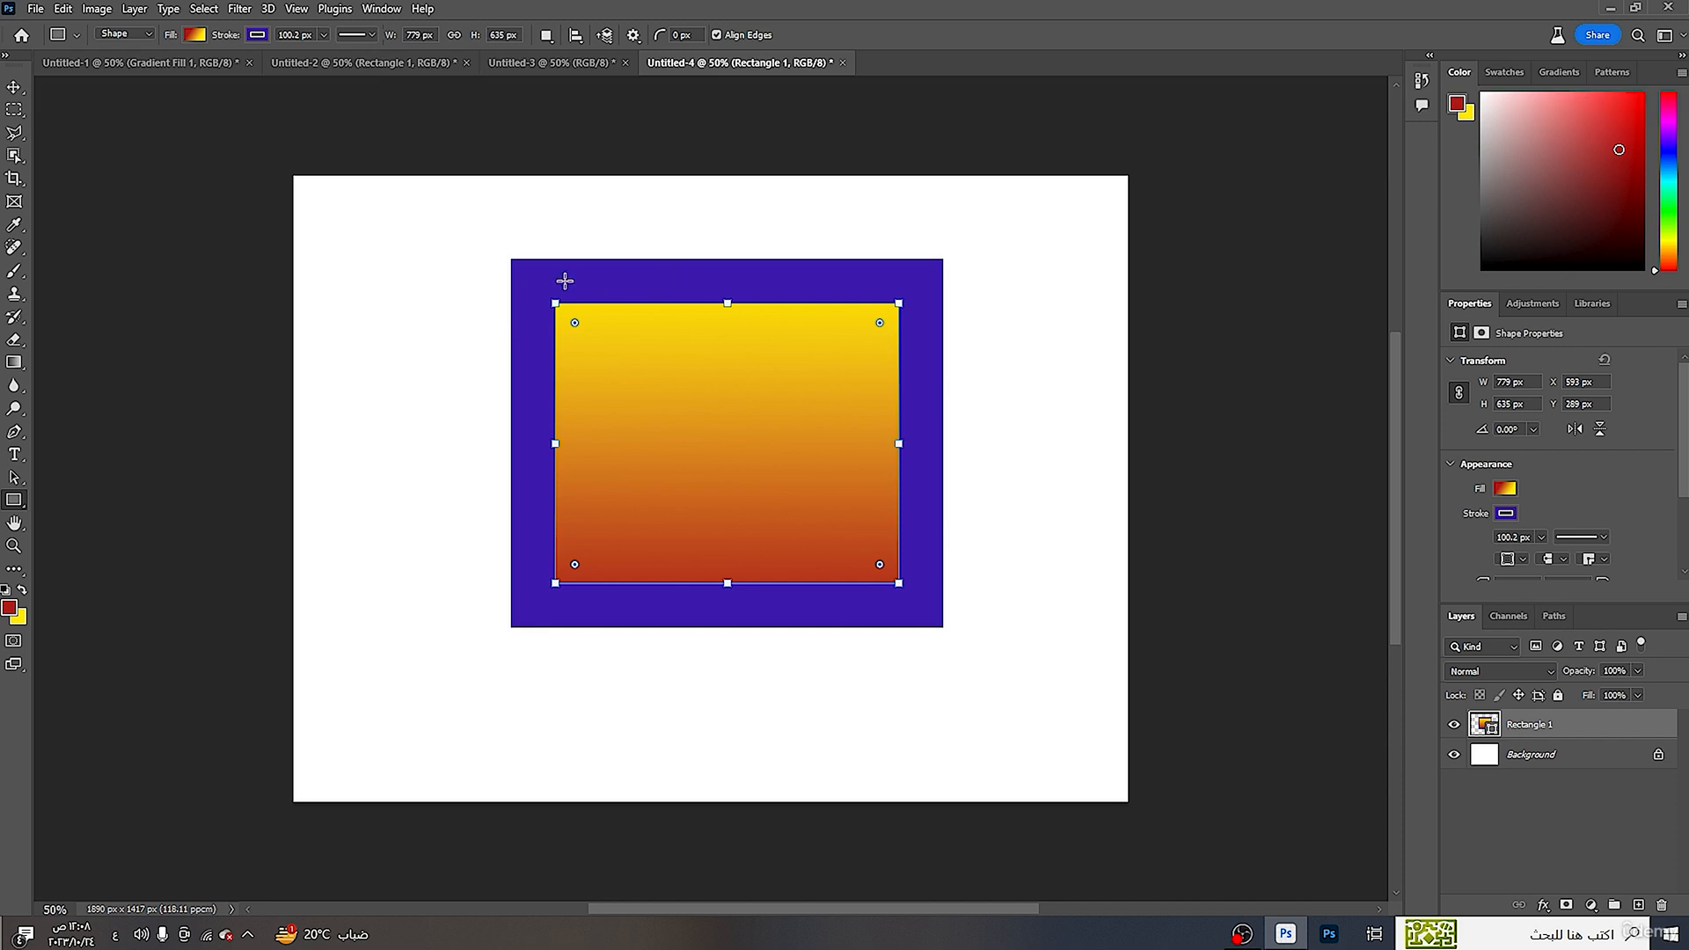
- Set the rectangle's fill to no color, keeping only its stroke
{"action": "left_click", "coordinate": [1505, 487]}
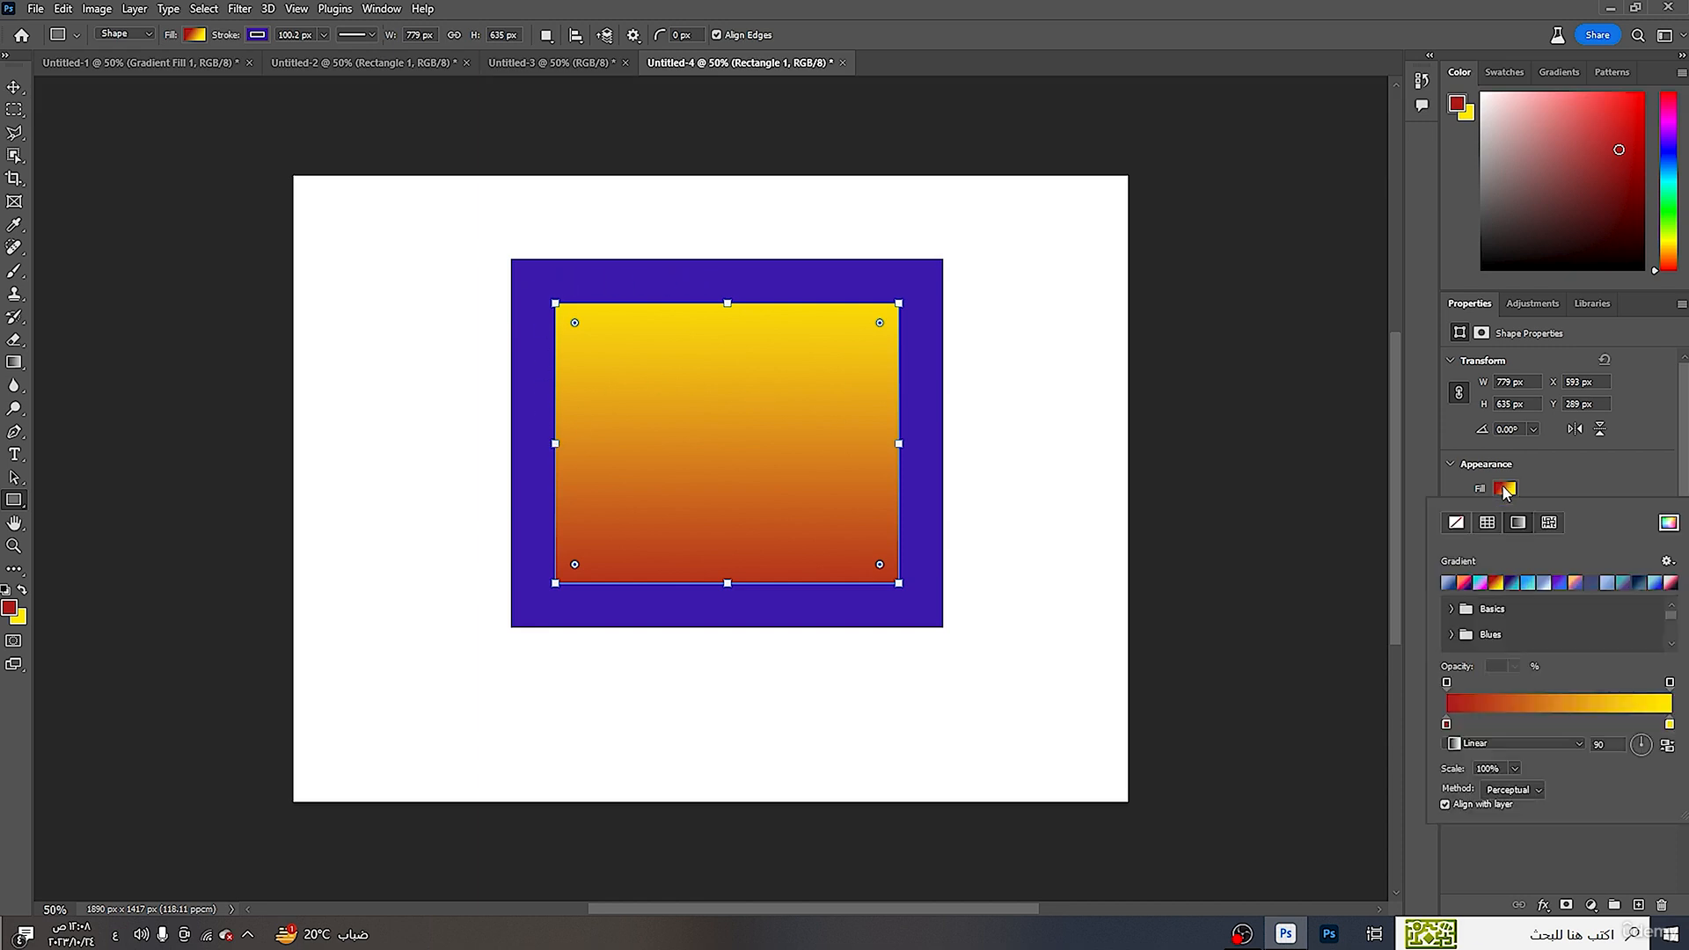
{"action": "left_click", "coordinate": [1458, 522]}
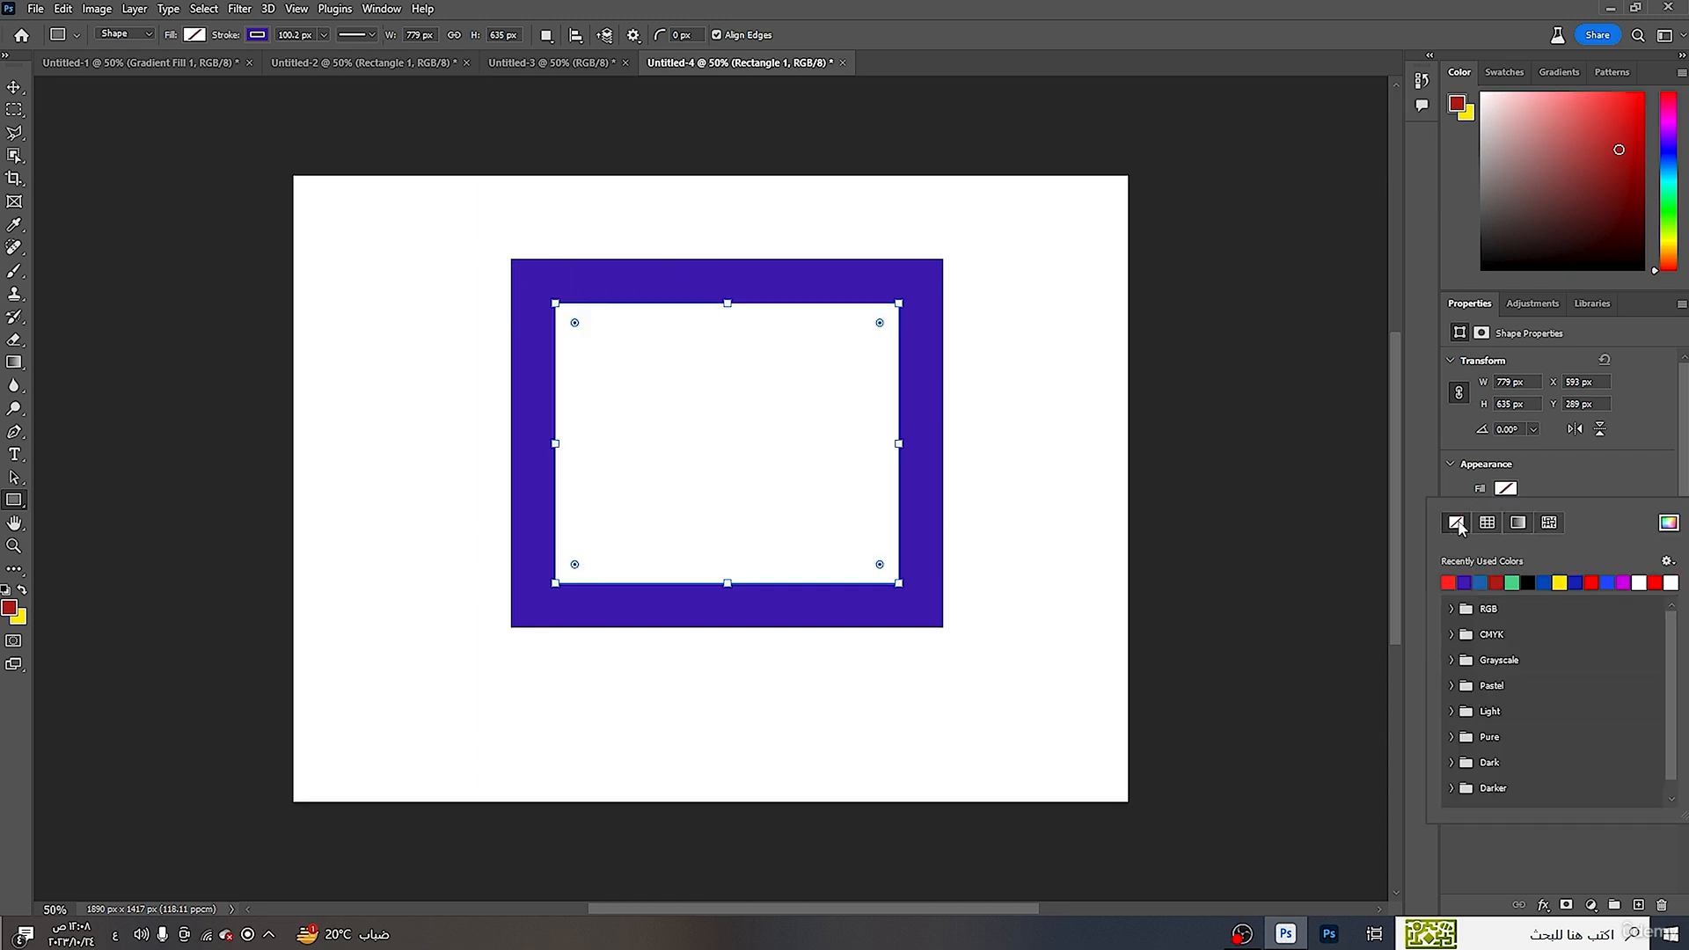
{"action": "left_click", "coordinate": [1062, 370]}
{"action": "left_click", "coordinate": [942, 215]}
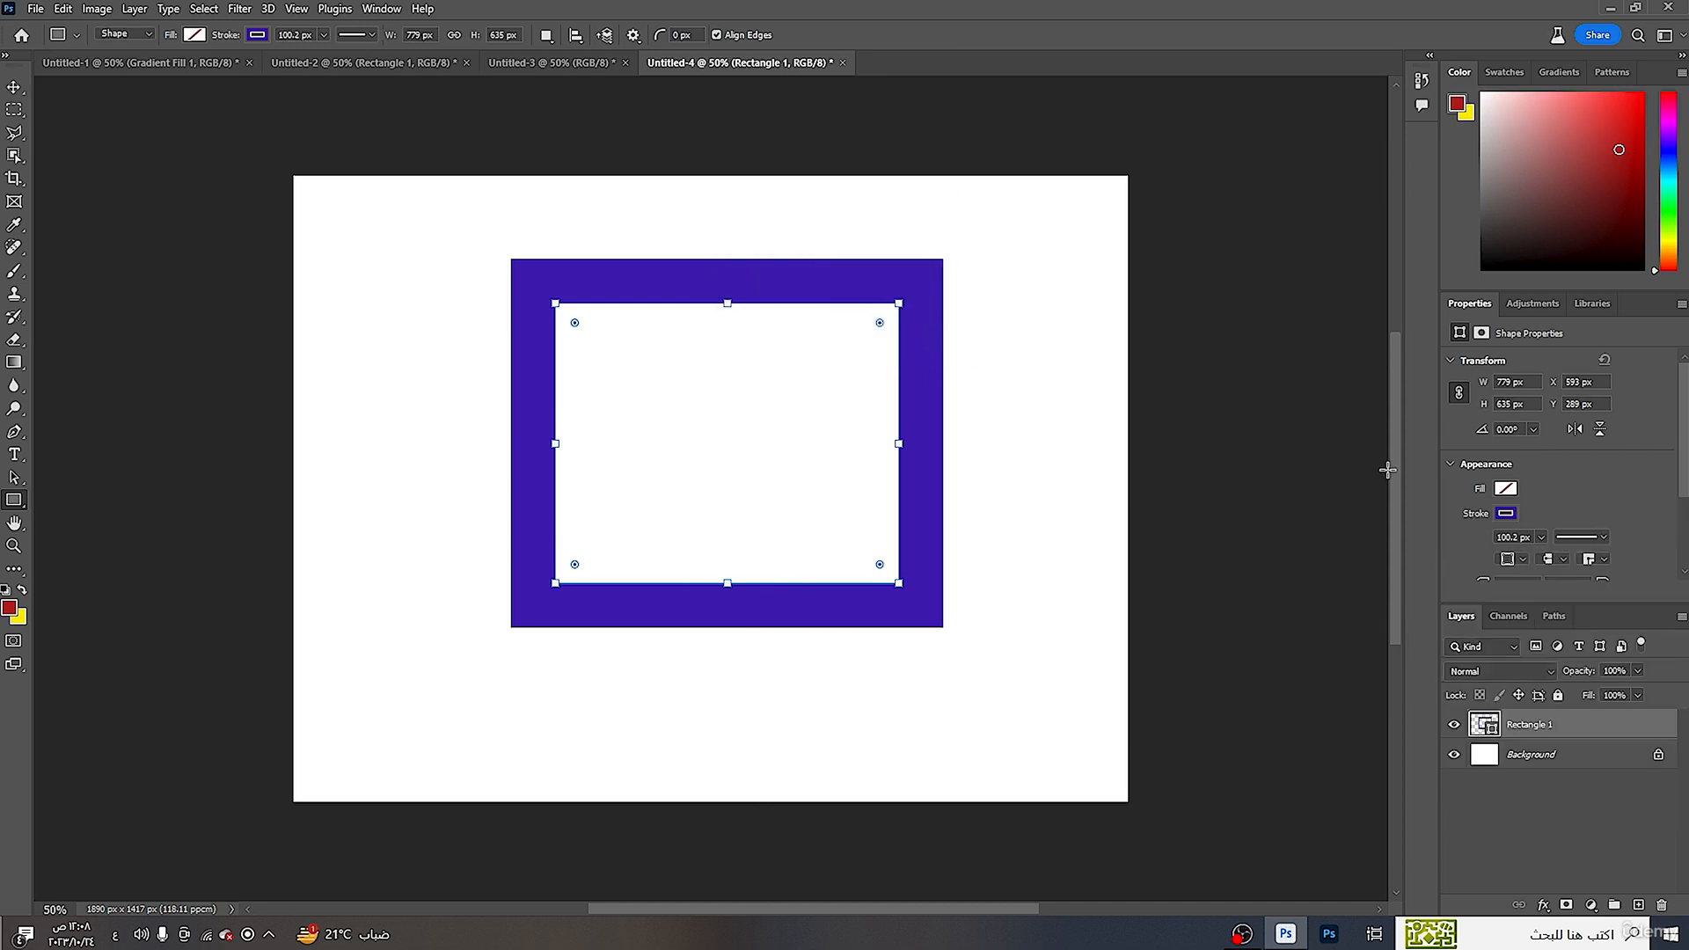
- Round all four corners of the rectangle to 33 px and set its stroke width to about 51 px
{"action": "scroll", "coordinate": [1599, 570], "scroll_direction": "down", "scroll_amount": 1}
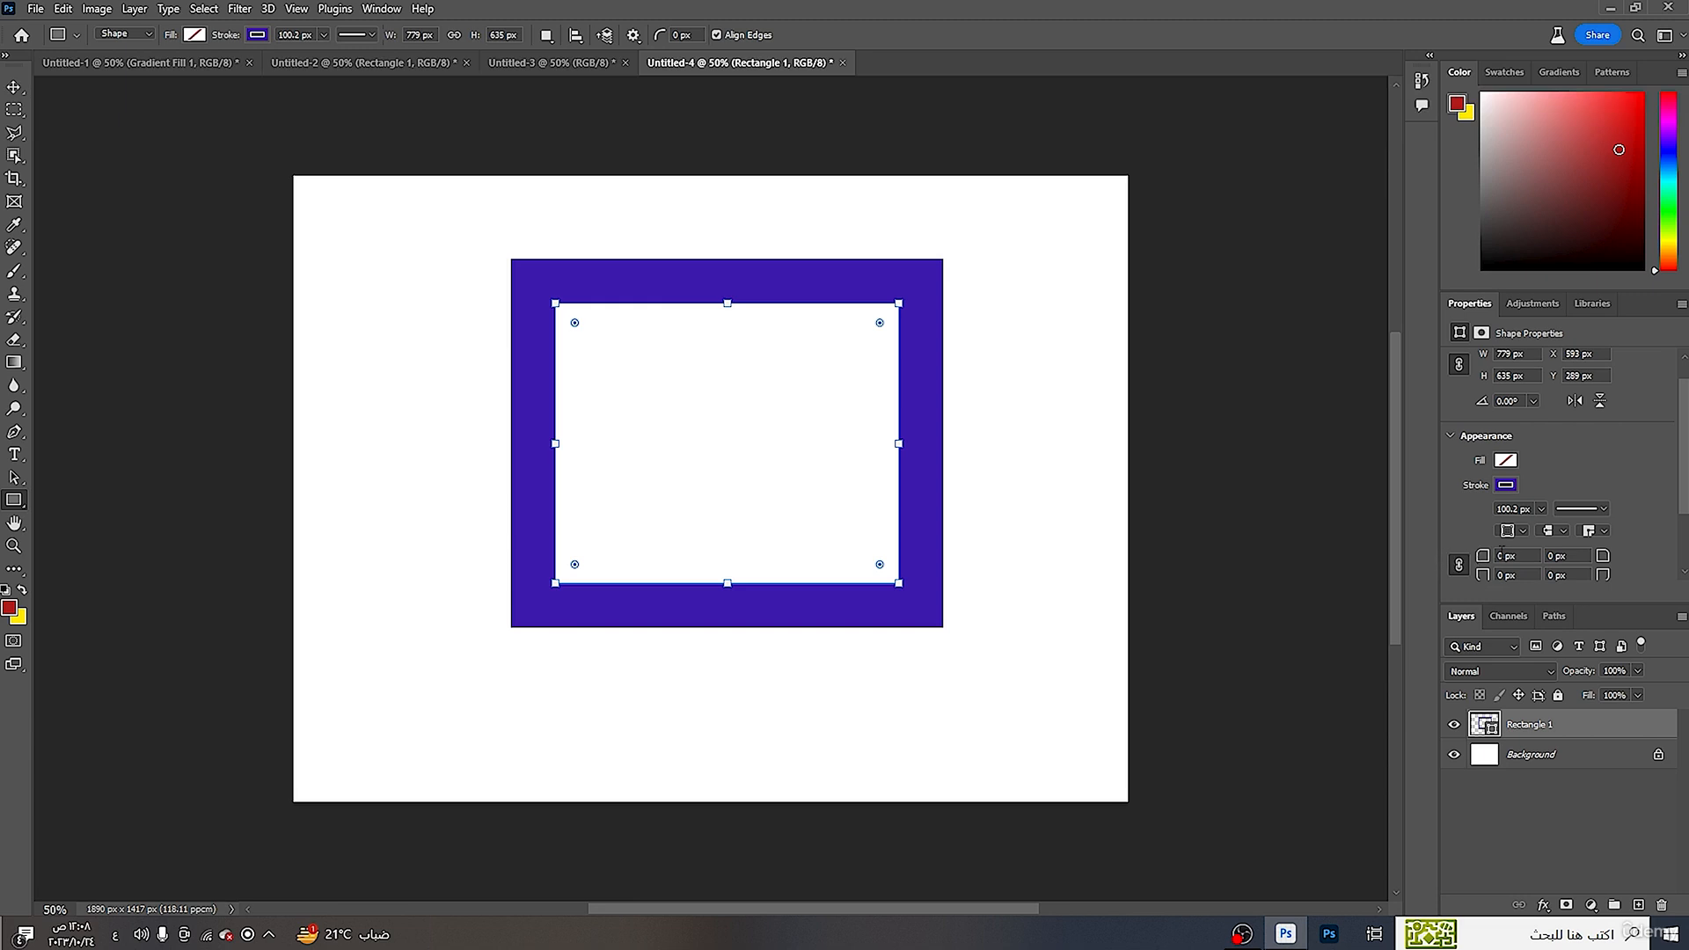
{"action": "mouse_move", "coordinate": [1489, 557]}
{"action": "left_mouse_down"}
{"action": "mouse_move", "coordinate": [1475, 561]}
{"action": "mouse_move", "coordinate": [1502, 563]}
{"action": "left_mouse_up"}
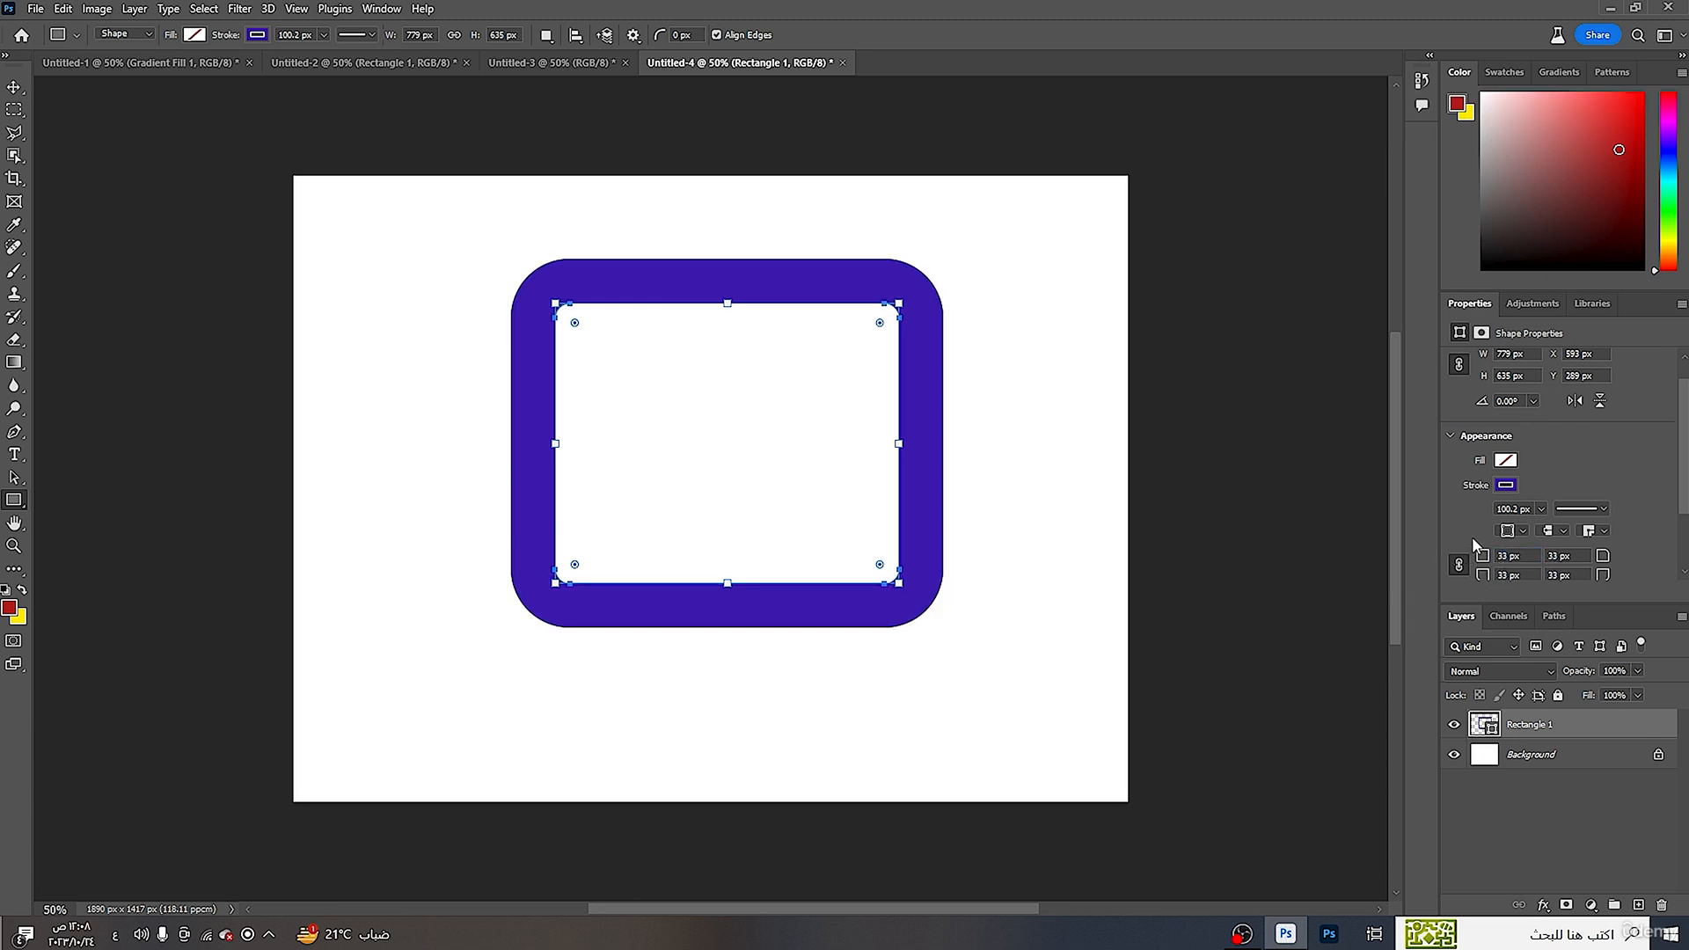
{"action": "left_click", "coordinate": [1541, 509]}
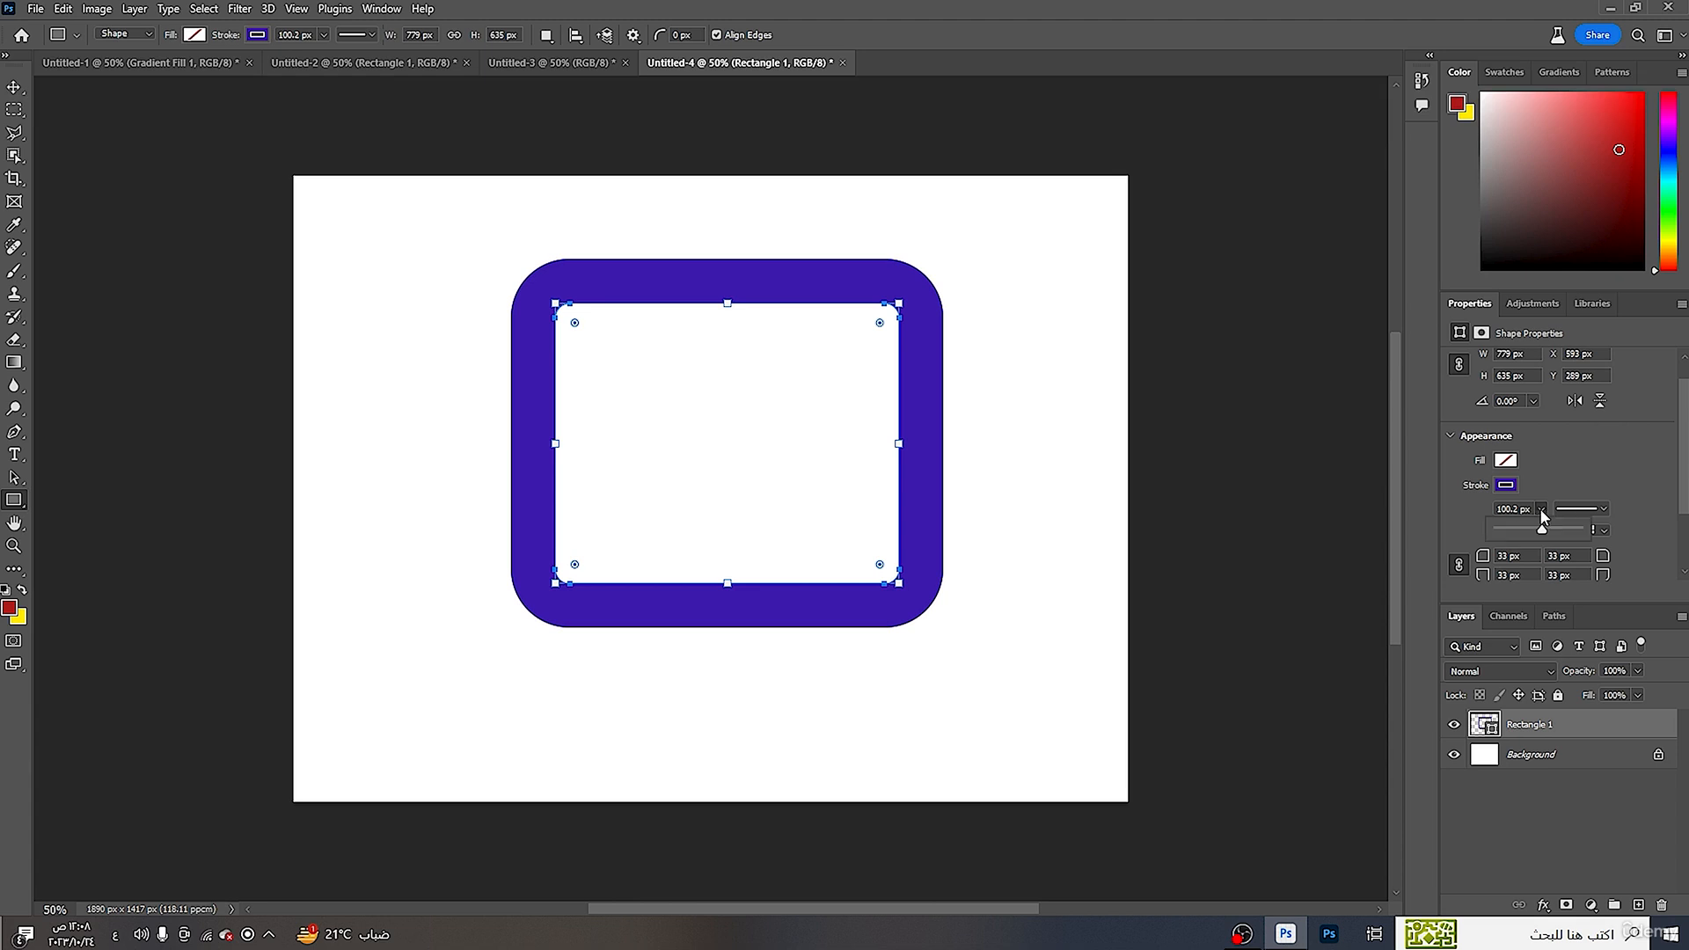
{"action": "left_click_drag", "start_coordinate": [1535, 529], "coordinate": [1528, 533]}
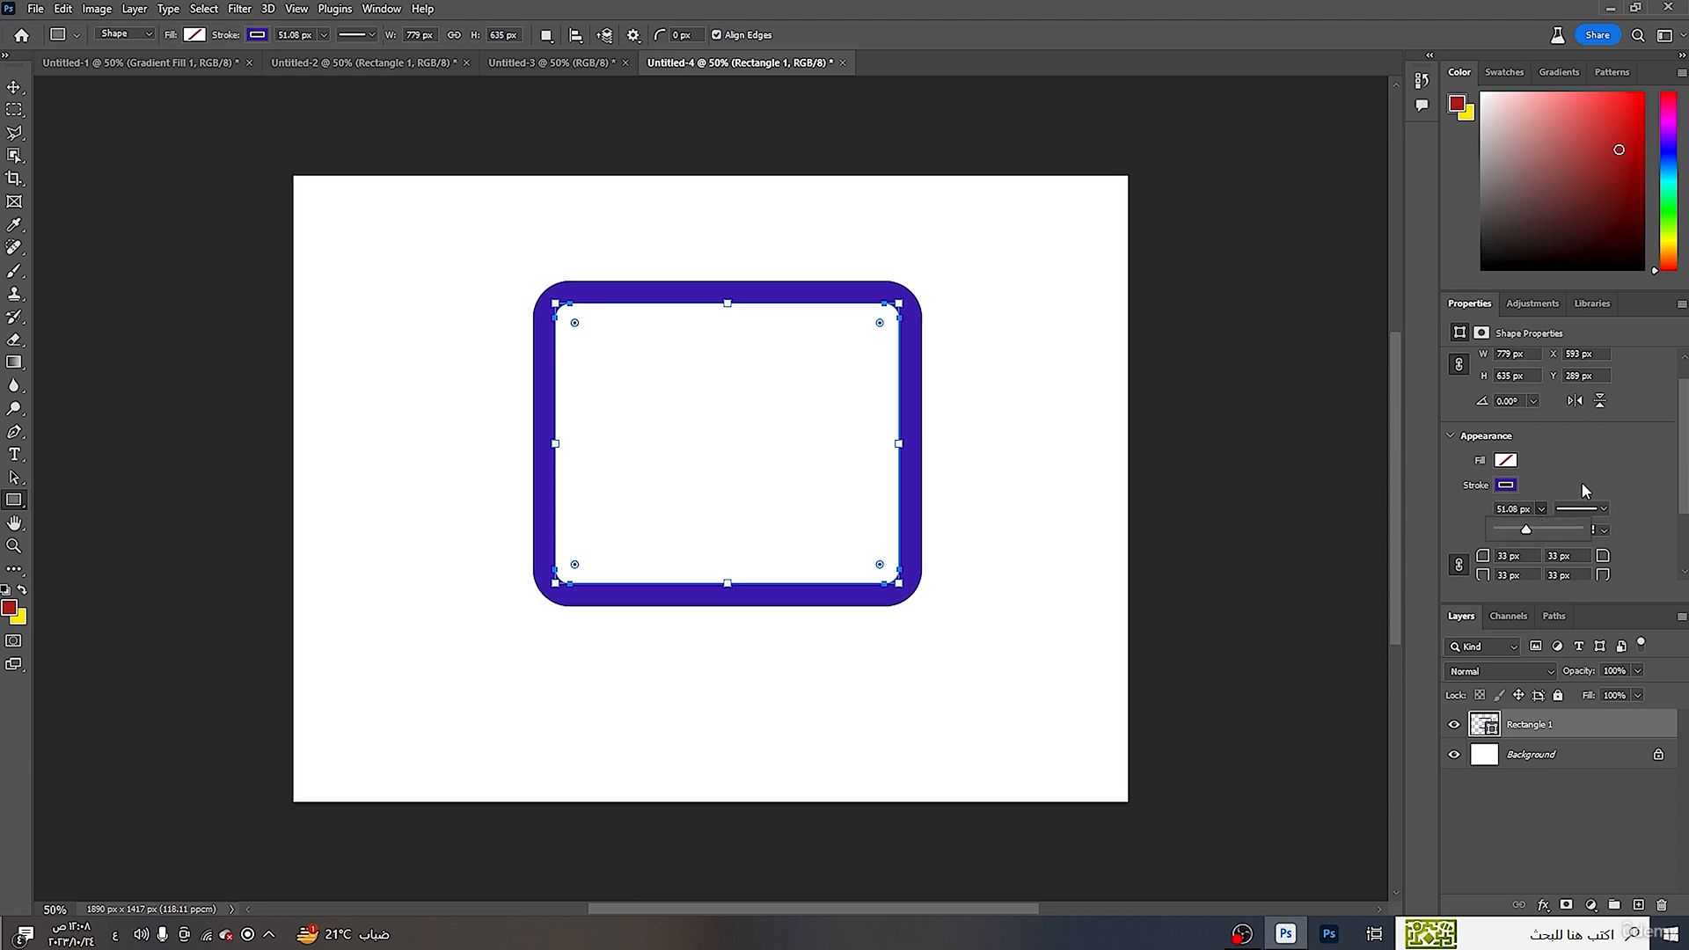
- Move the rectangle up and slightly left with the Move tool, to about X 521 px, Y 165 px
{"action": "left_click", "coordinate": [14, 87]}
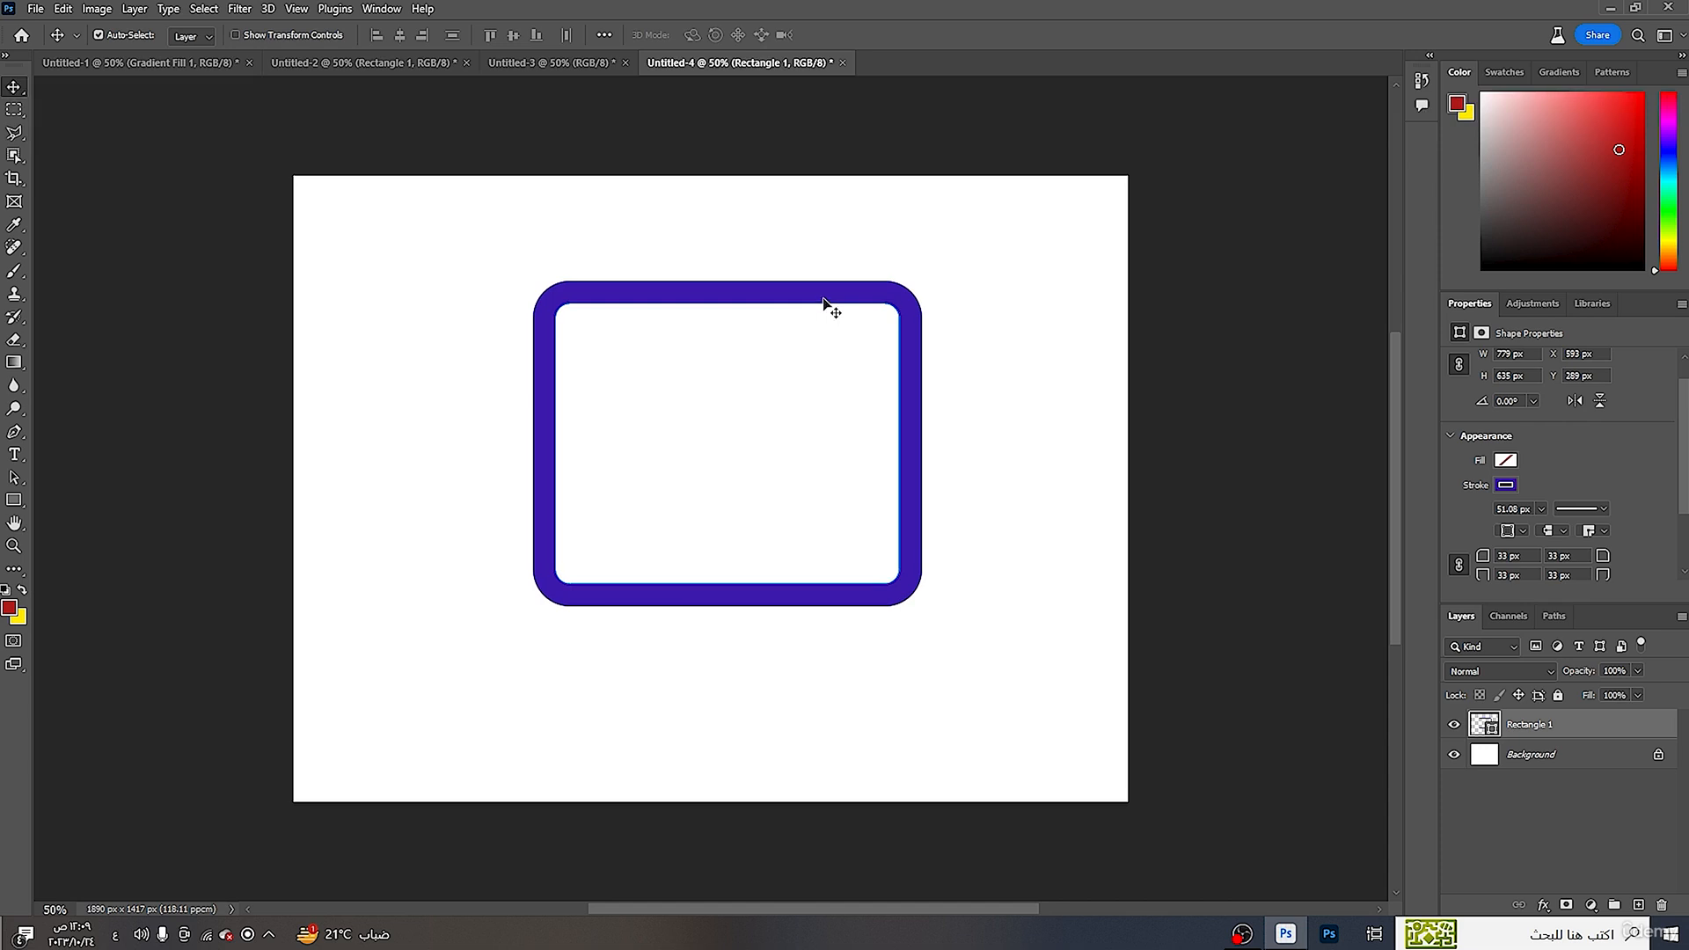
{"action": "left_click_drag", "start_coordinate": [831, 296], "coordinate": [797, 249]}
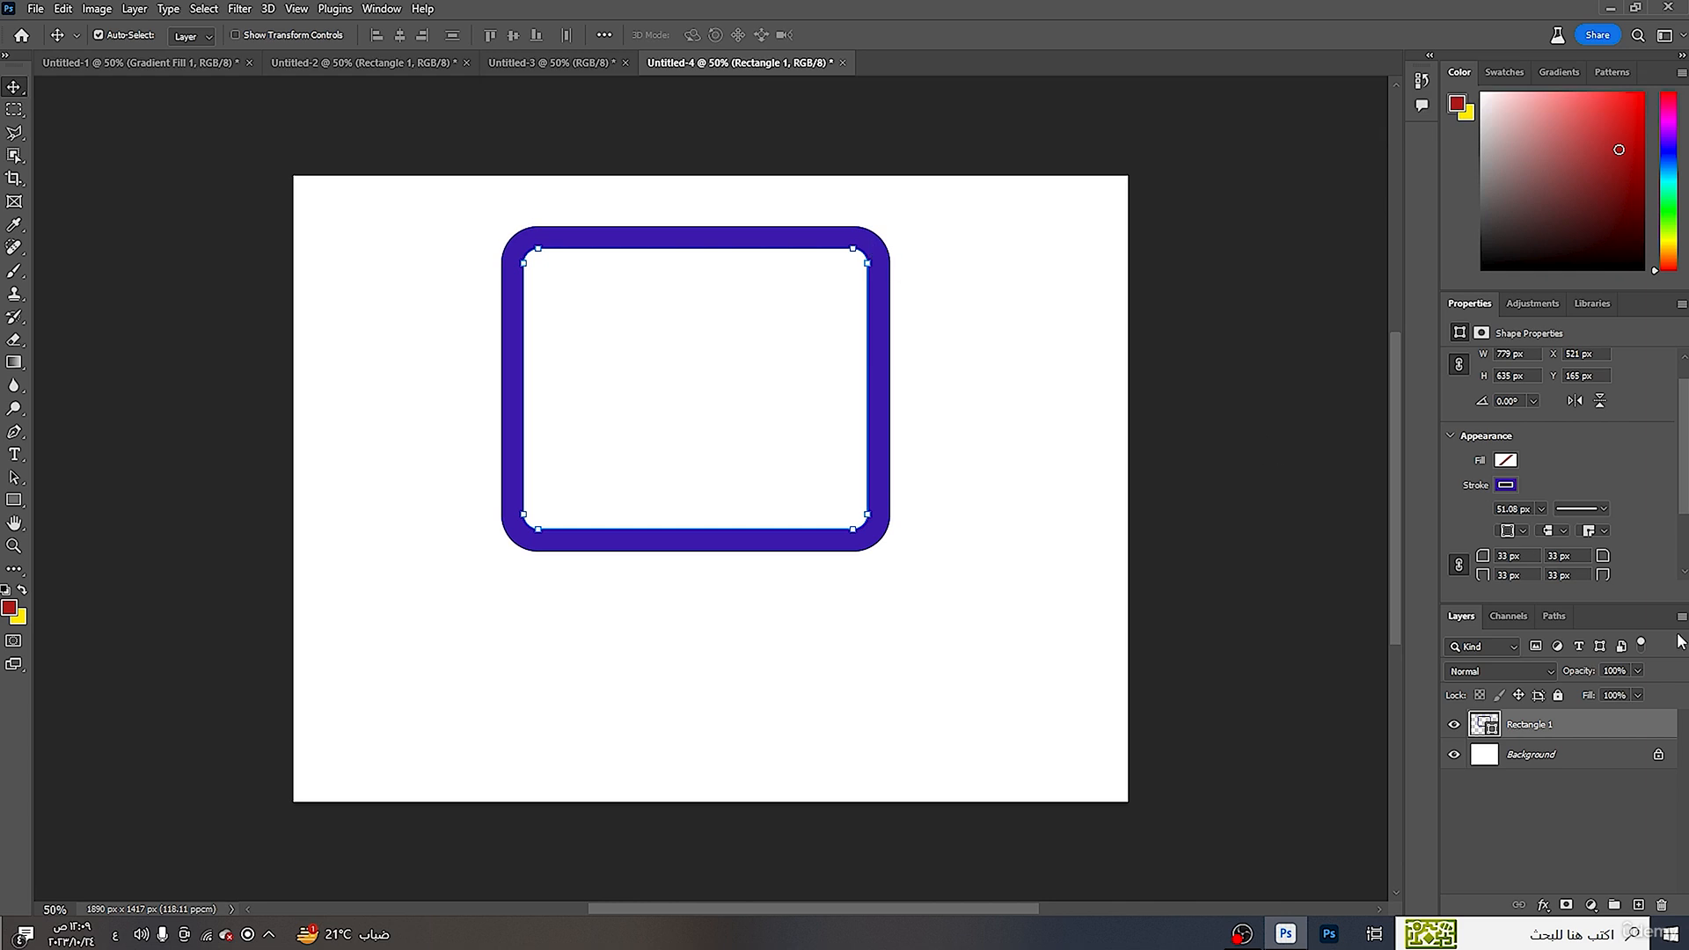
- Recolor the rectangle's stroke with the yellow and red swatches, finishing with the custom cyan 00c9fb
{"action": "left_click", "coordinate": [1506, 485]}
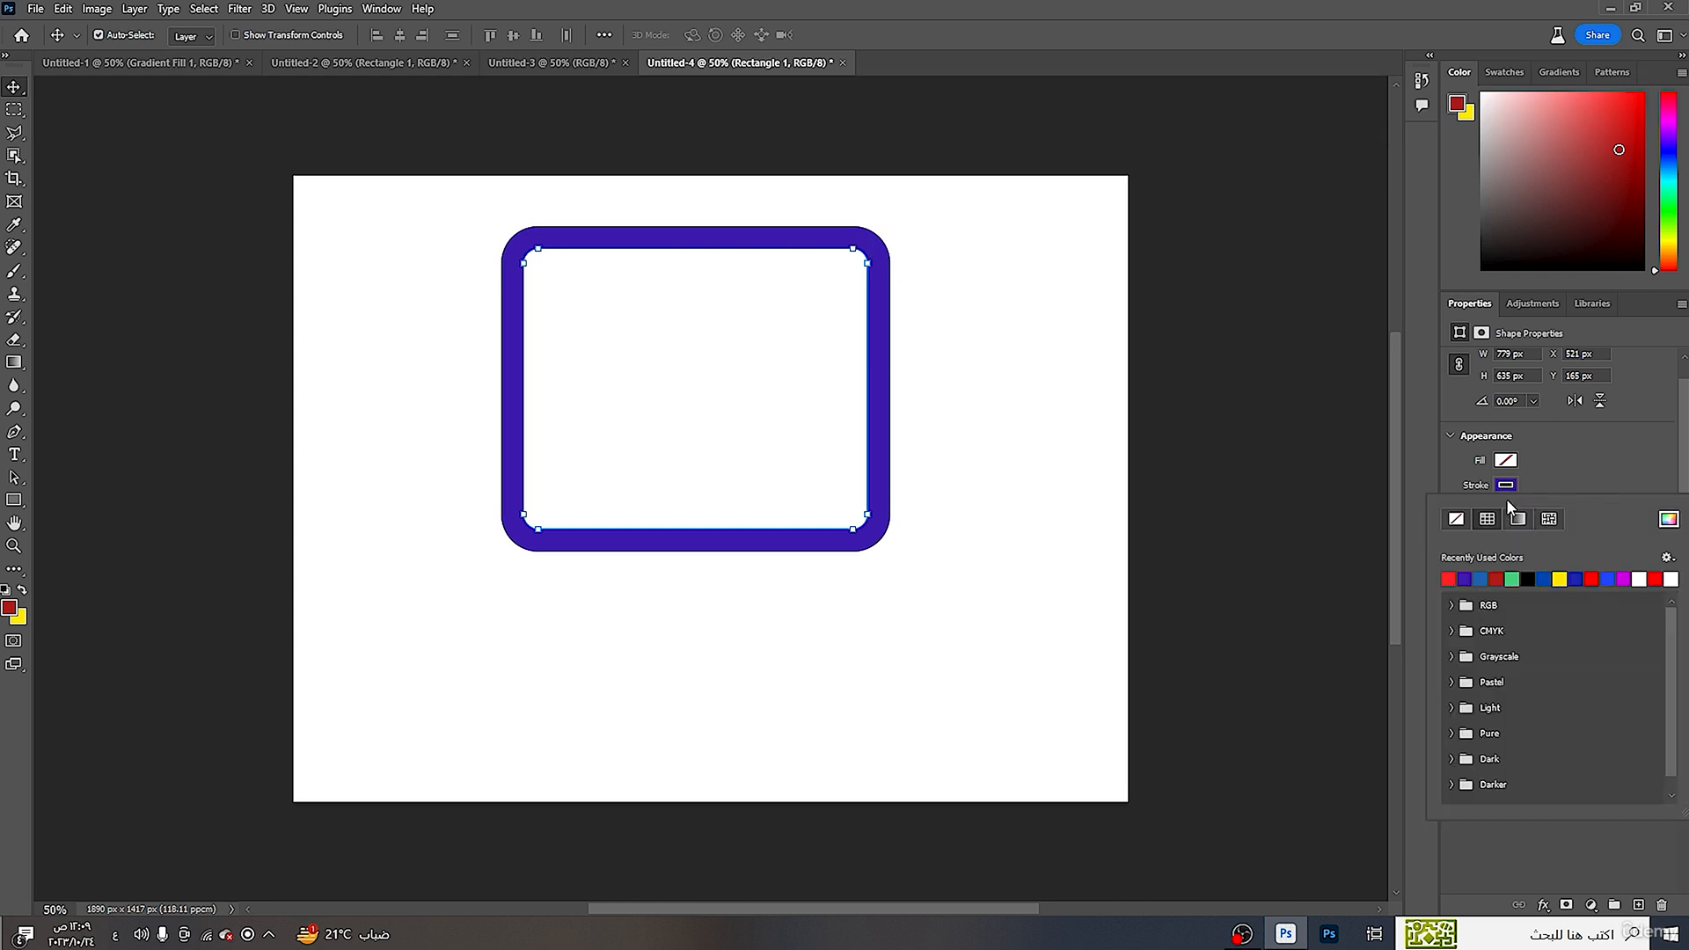
{"action": "left_click", "coordinate": [1562, 578]}
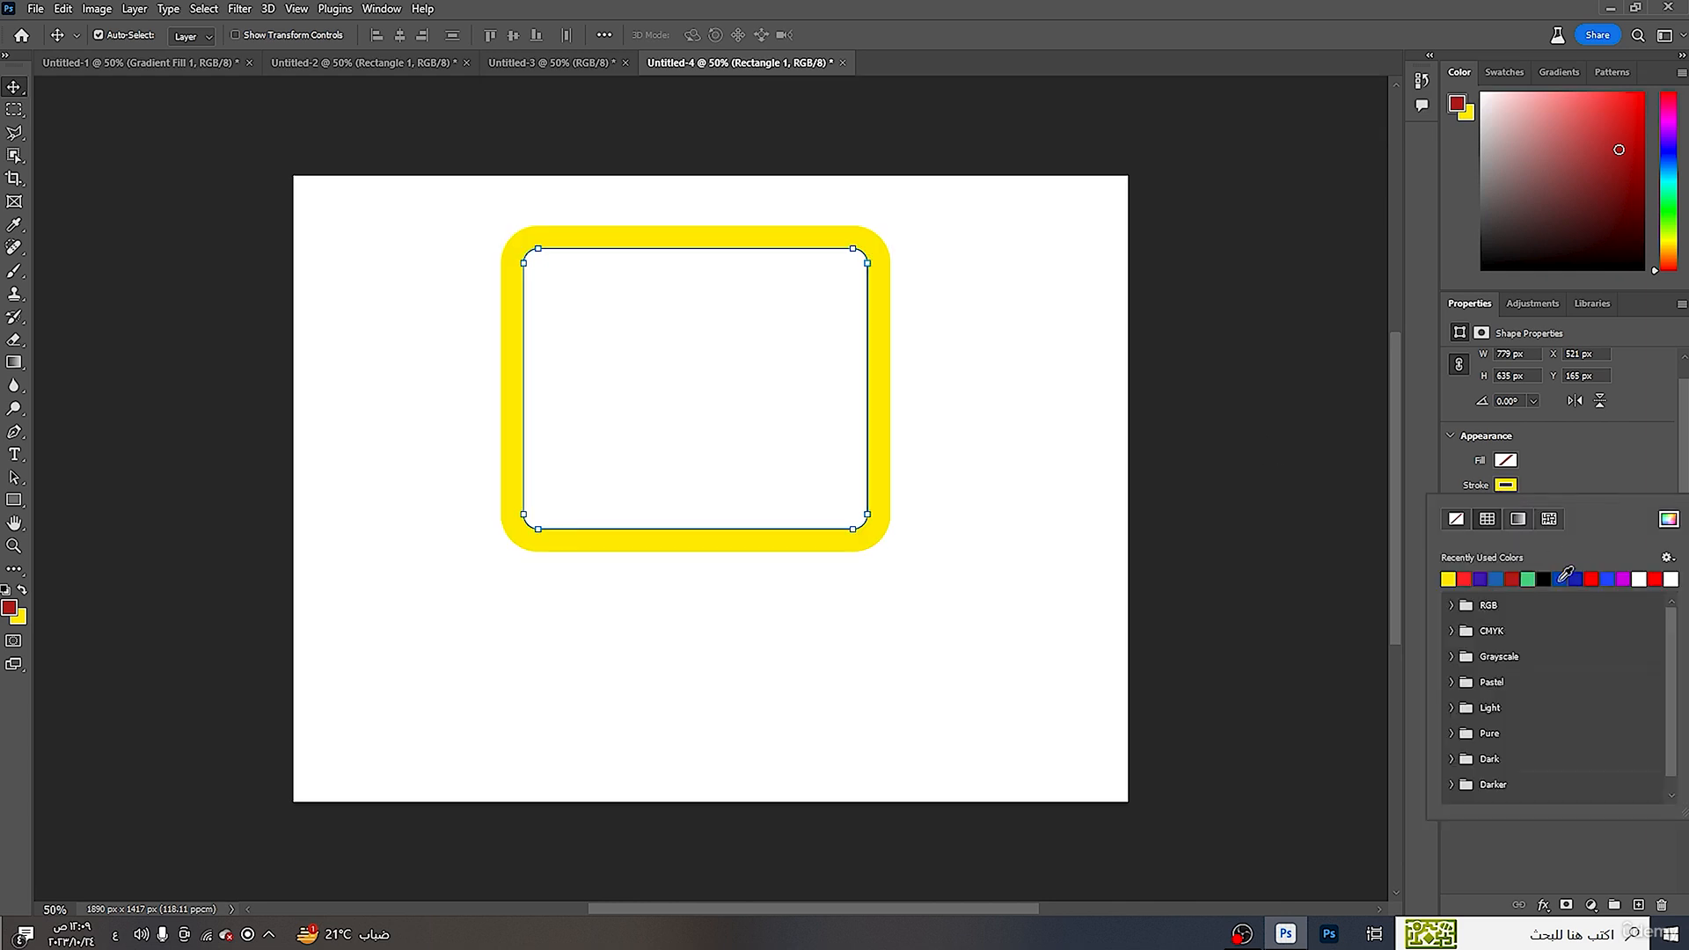
{"action": "left_click", "coordinate": [1657, 578]}
{"action": "left_click", "coordinate": [1670, 521]}
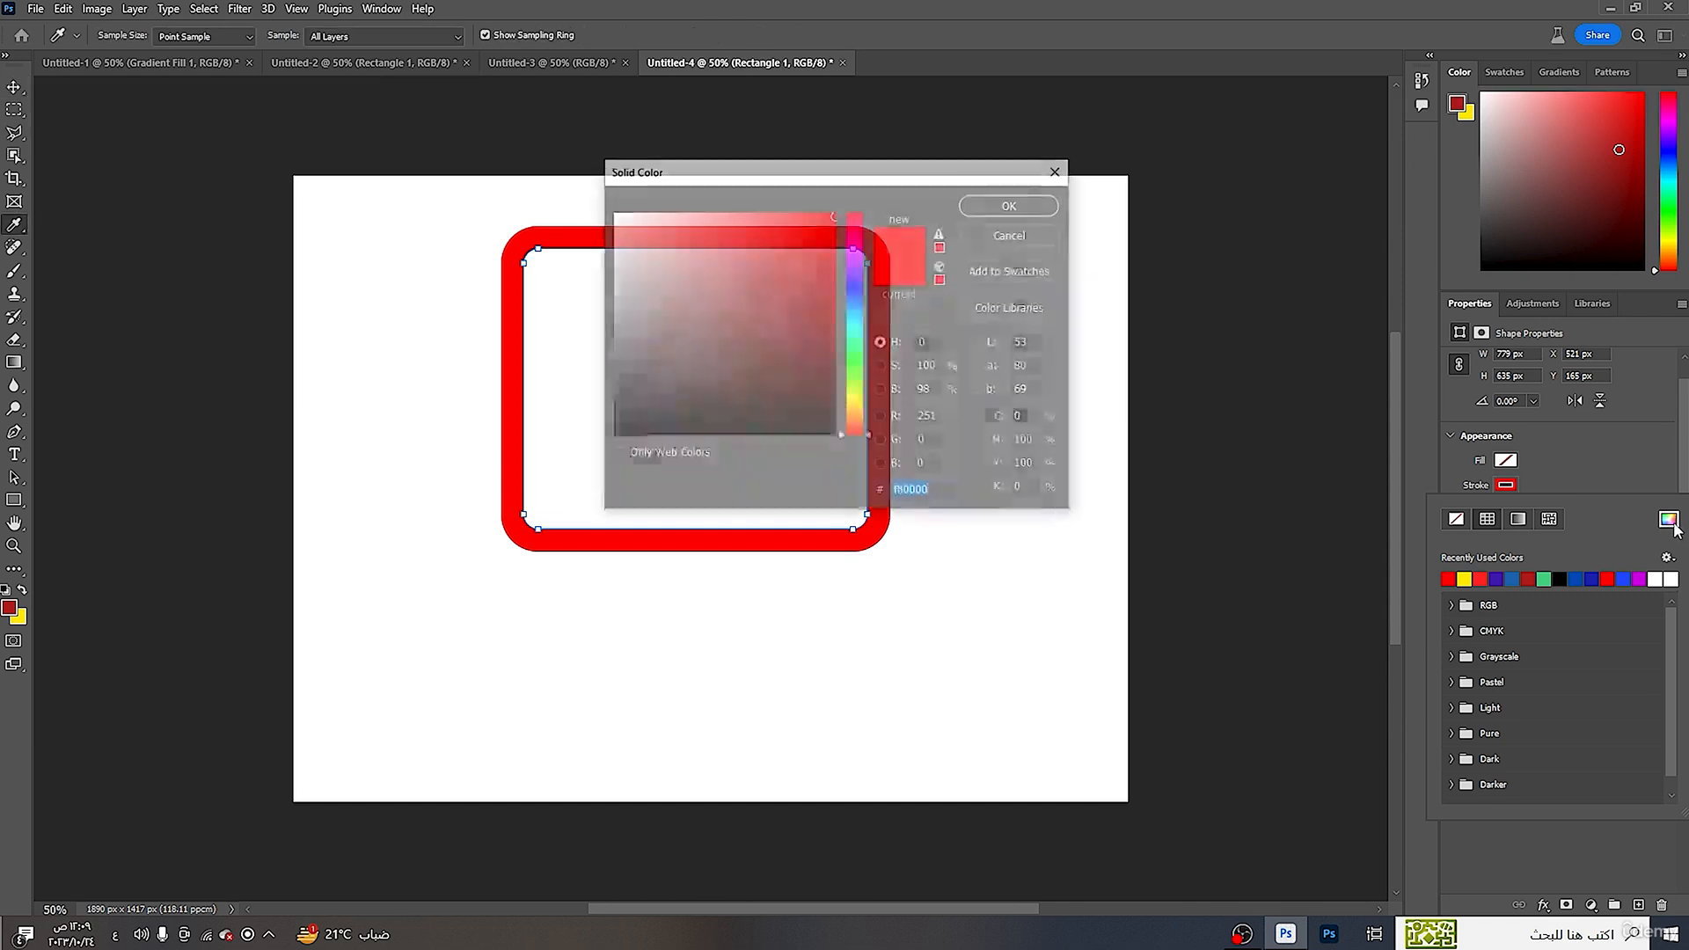
{"action": "left_click_drag", "start_coordinate": [851, 296], "coordinate": [851, 318]}
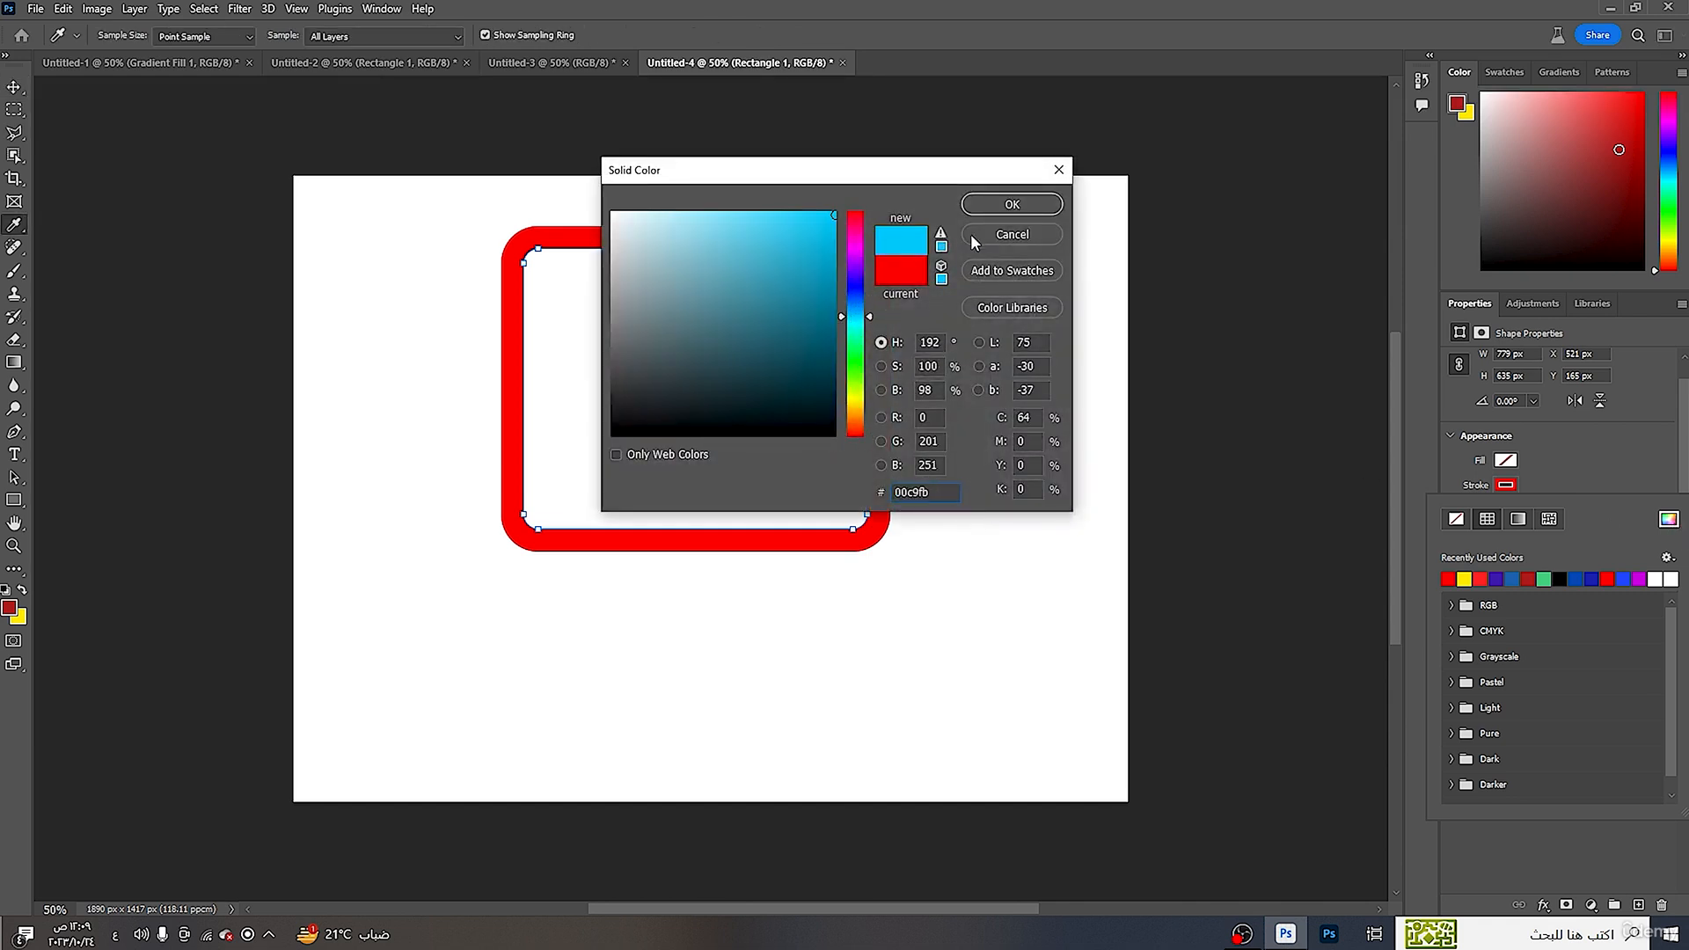
{"action": "left_click", "coordinate": [1032, 201]}
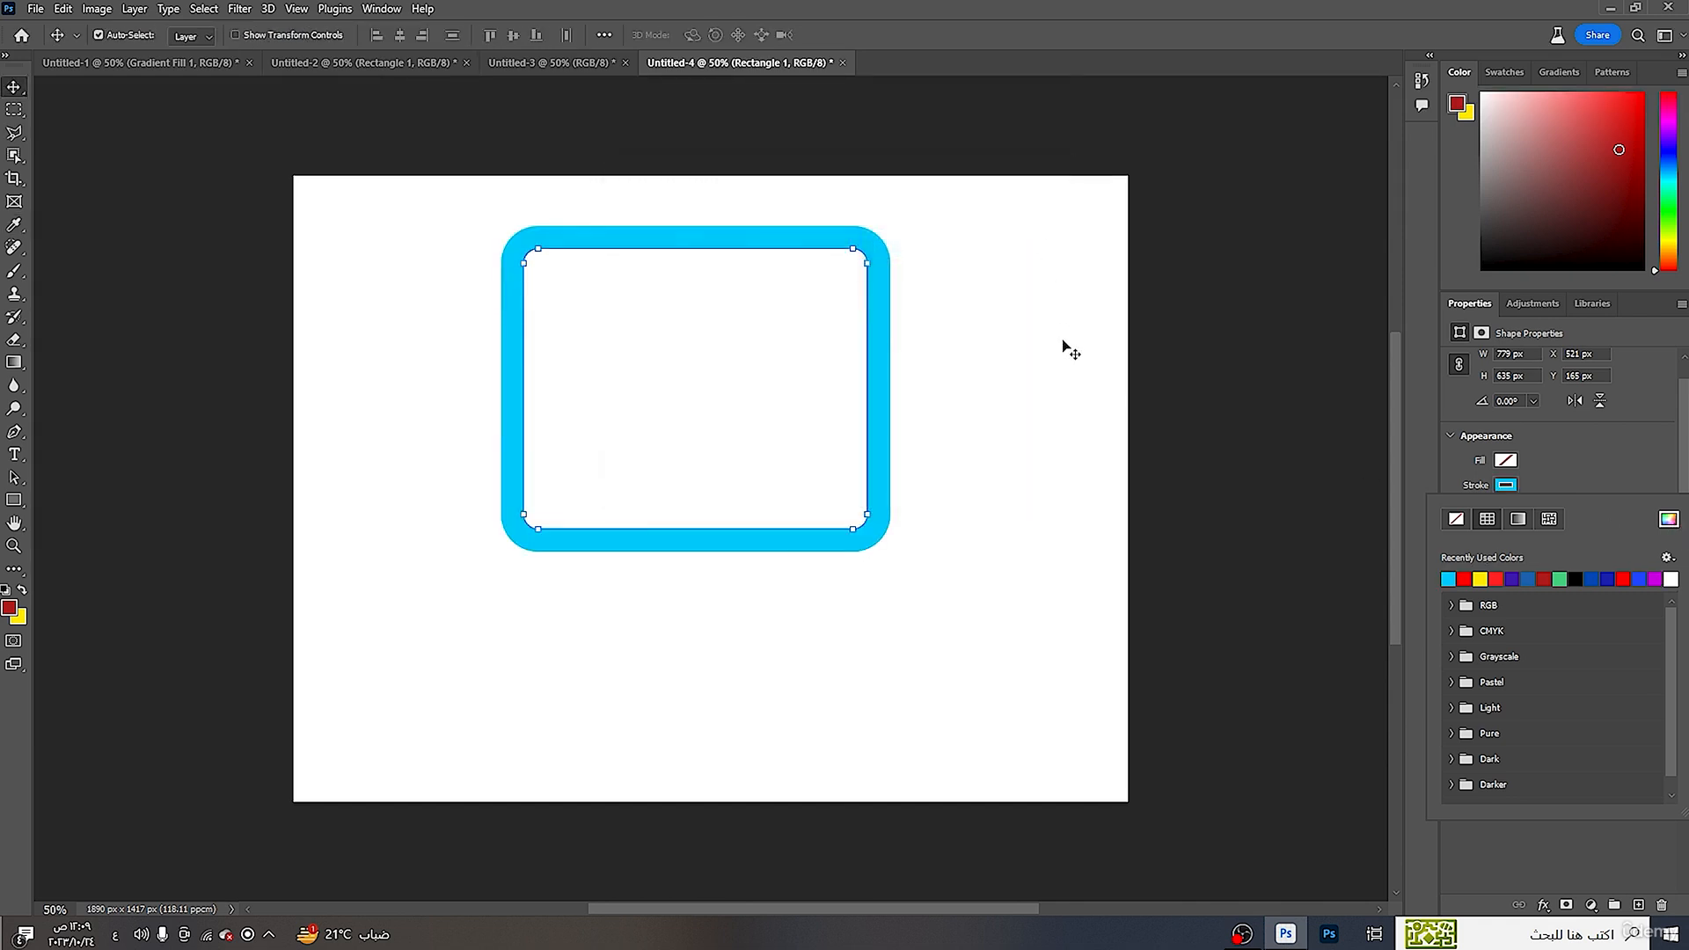
- Switch the rectangle's stroke to the black-to-white linear gradient and view it in the Gradient Editor without altering its stops
{"action": "left_click", "coordinate": [1517, 518]}
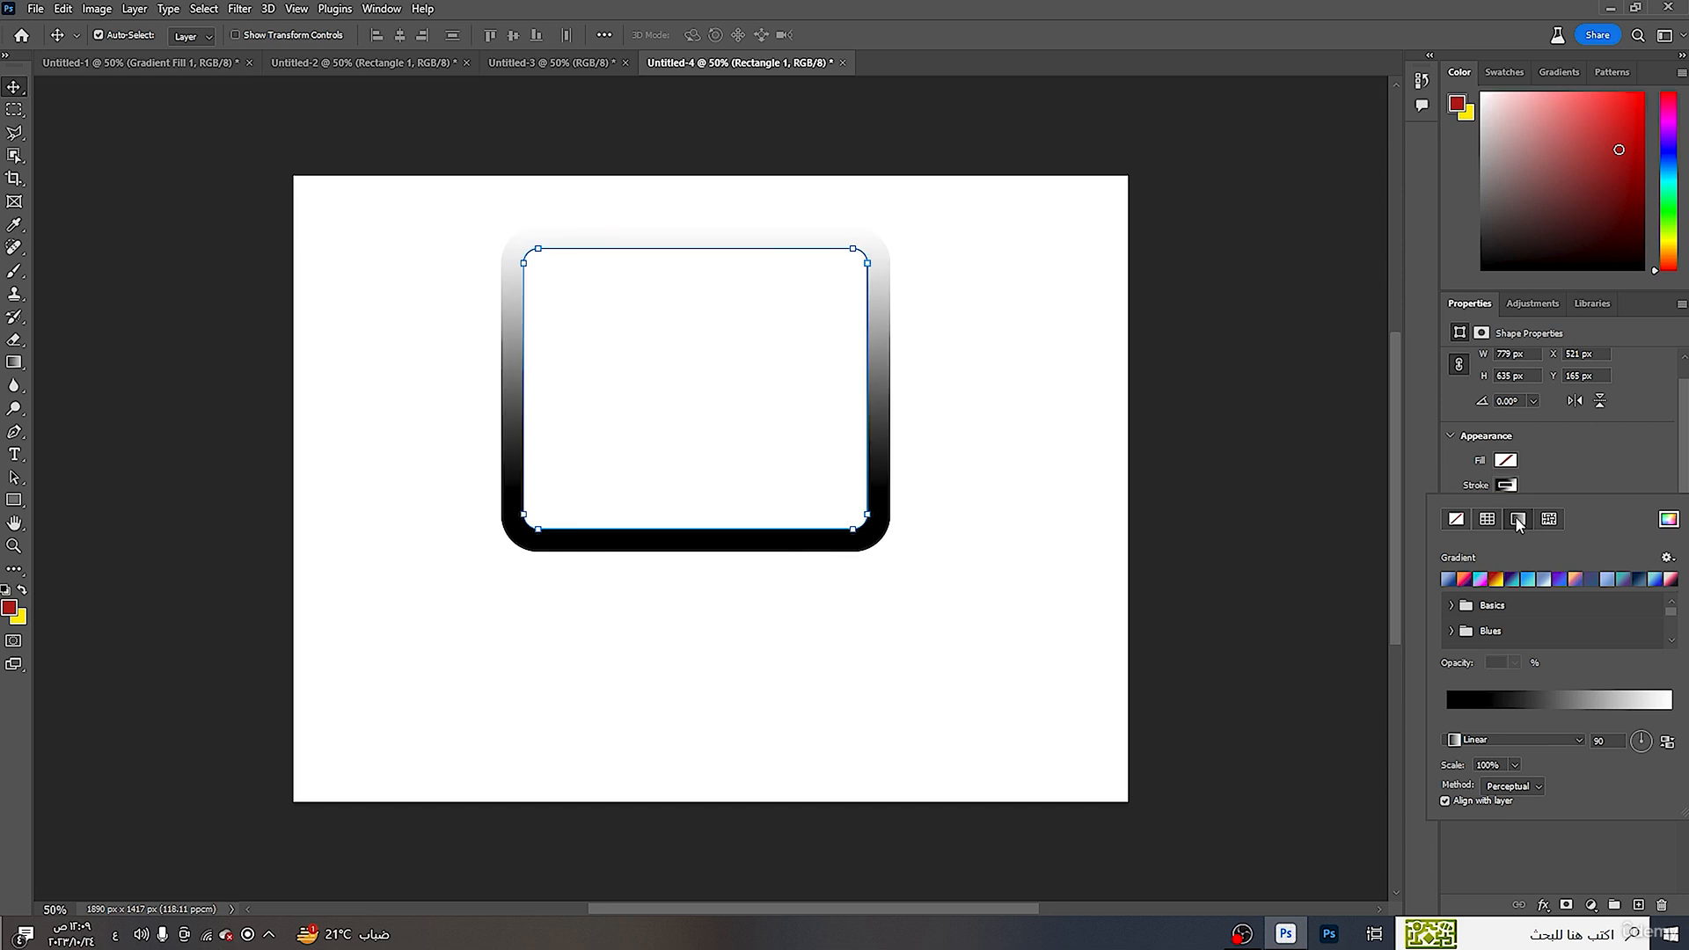
{"action": "left_click", "coordinate": [1544, 704]}
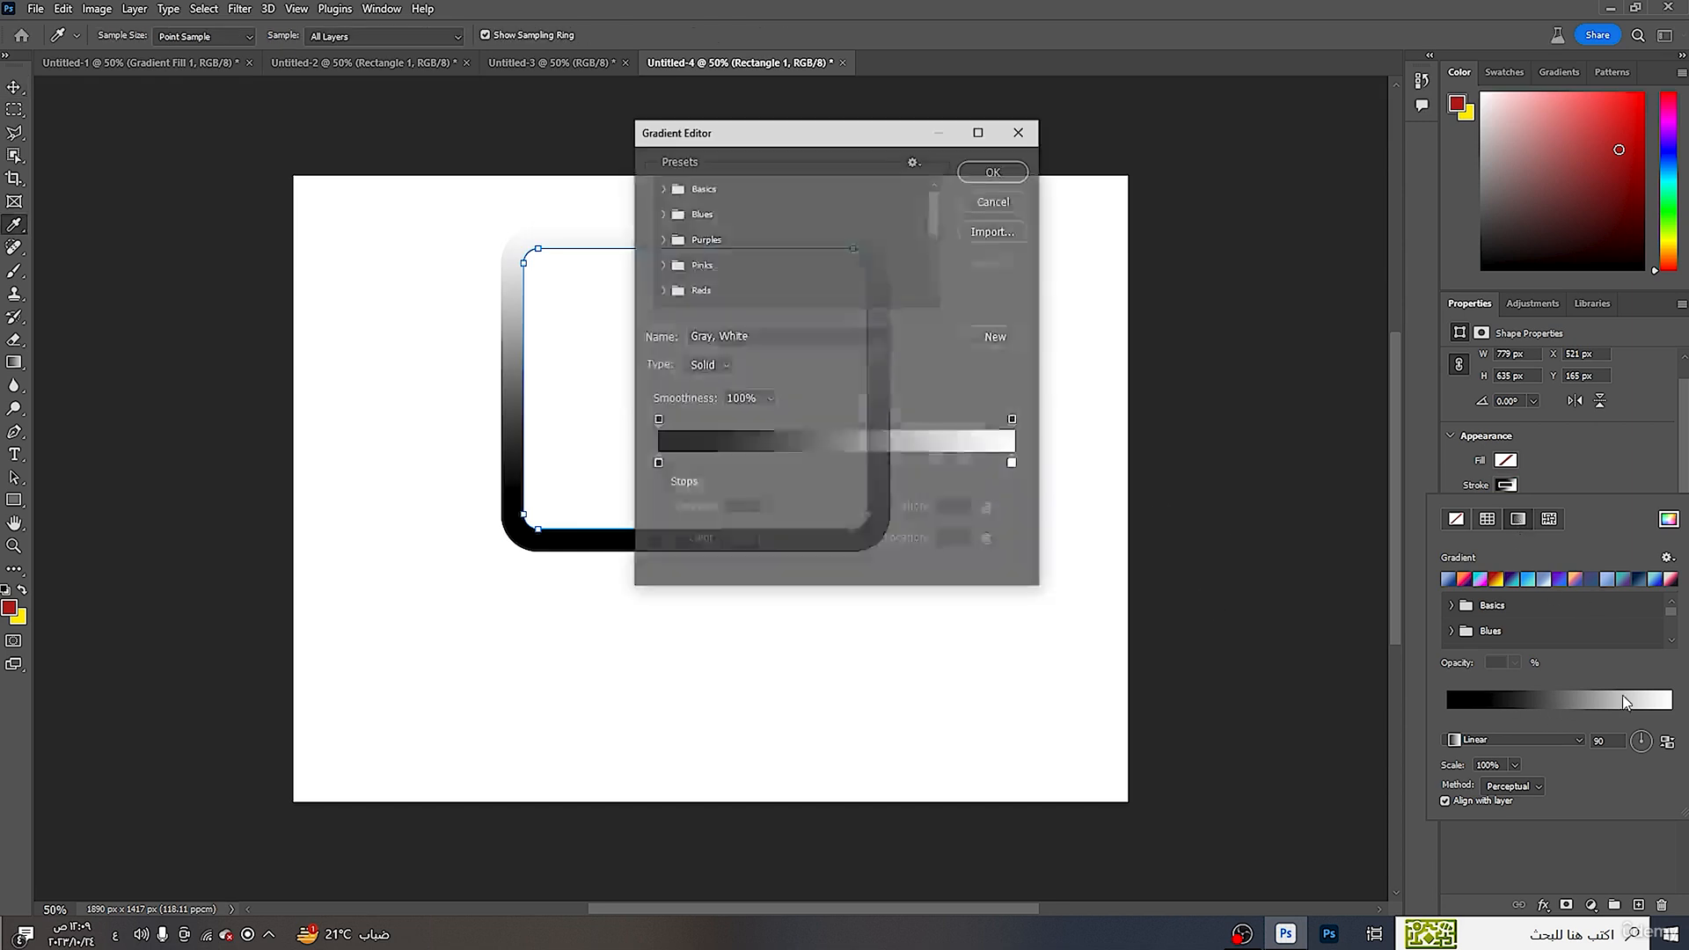
{"action": "left_click", "coordinate": [1008, 172]}
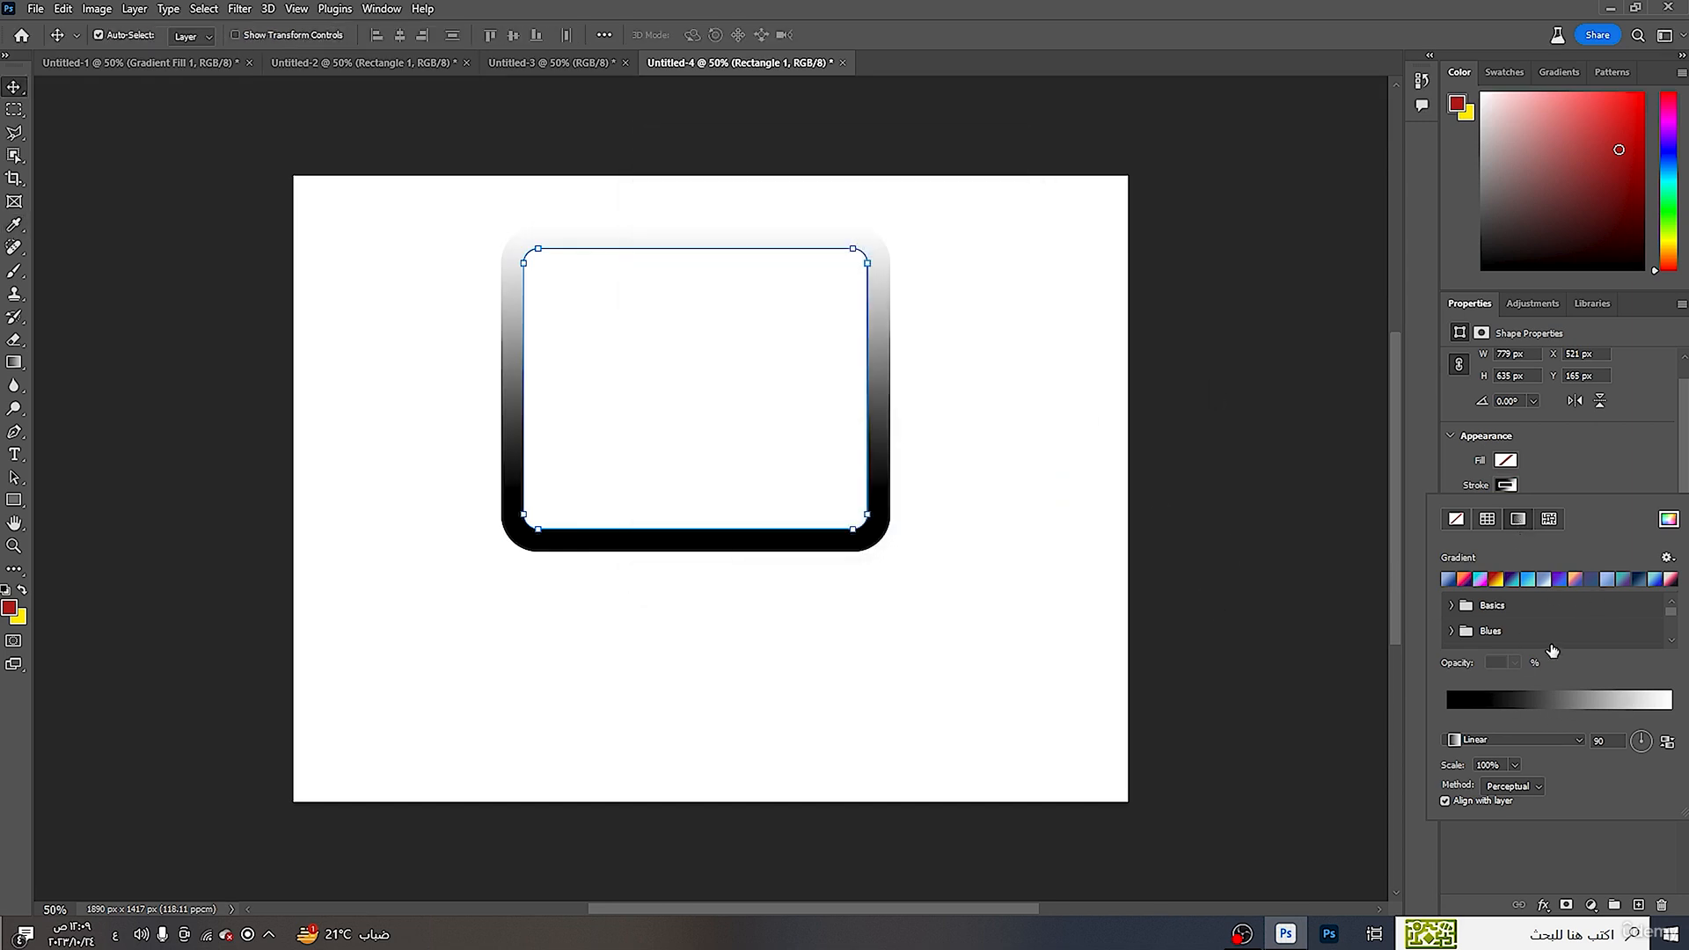
{"action": "left_click", "coordinate": [1613, 708]}
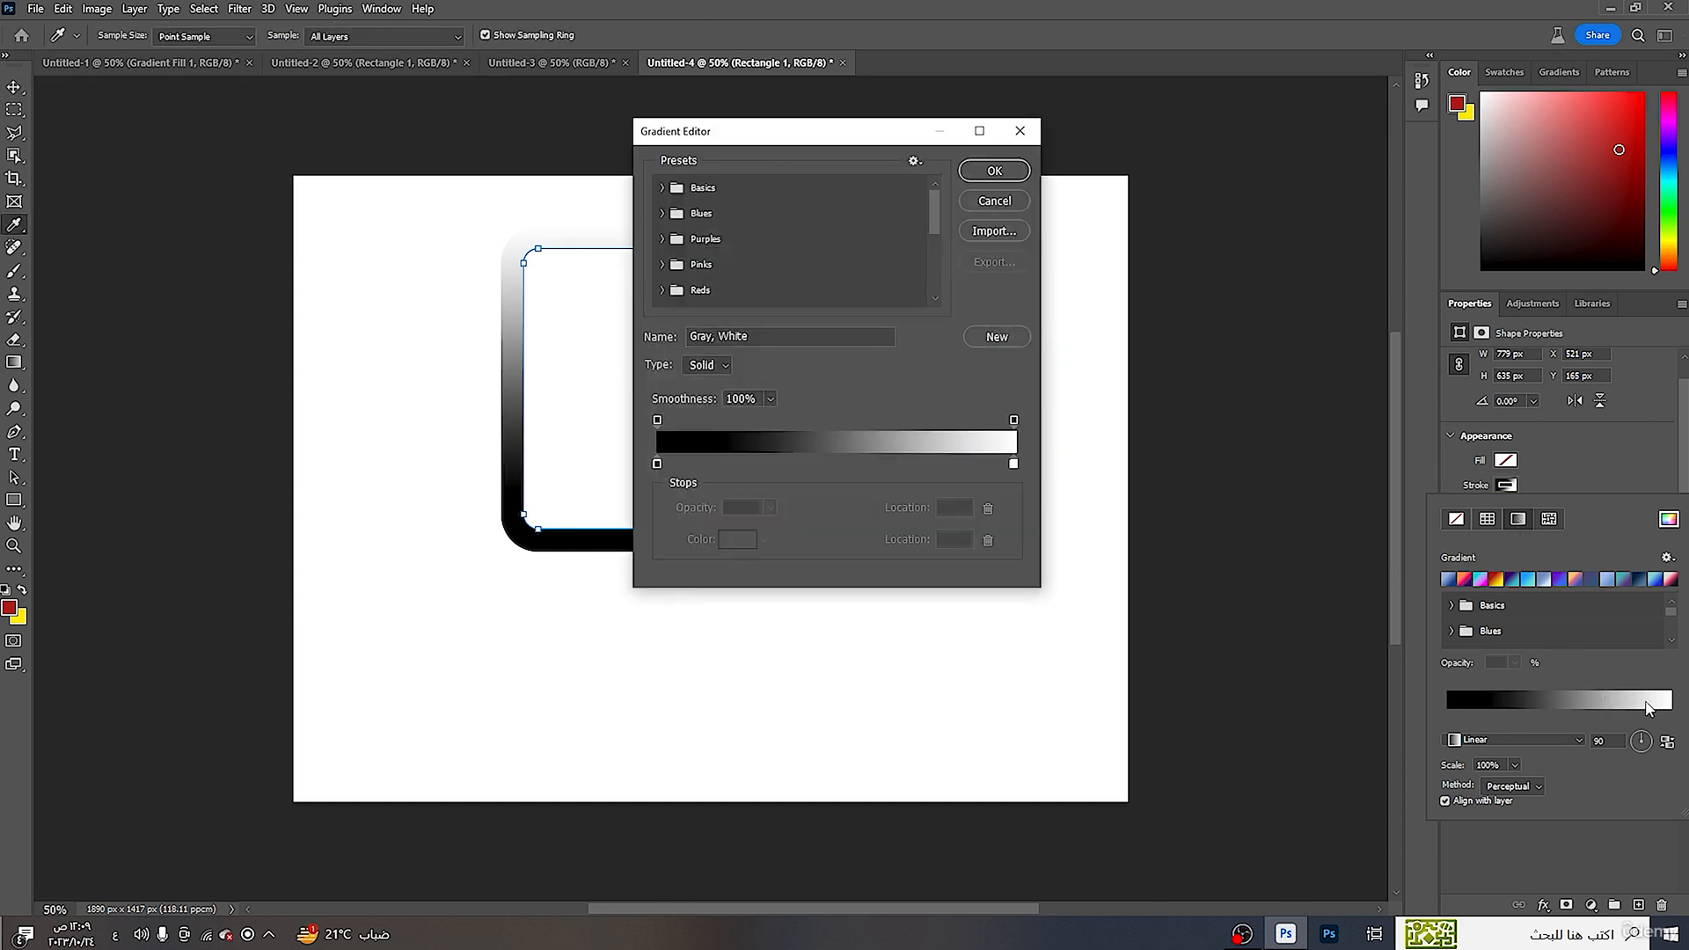
{"action": "left_click", "coordinate": [1009, 174]}
- Try several recently used gradient presets on the stroke, ending with the dark navy to steel blue one
{"action": "left_click", "coordinate": [1657, 580]}
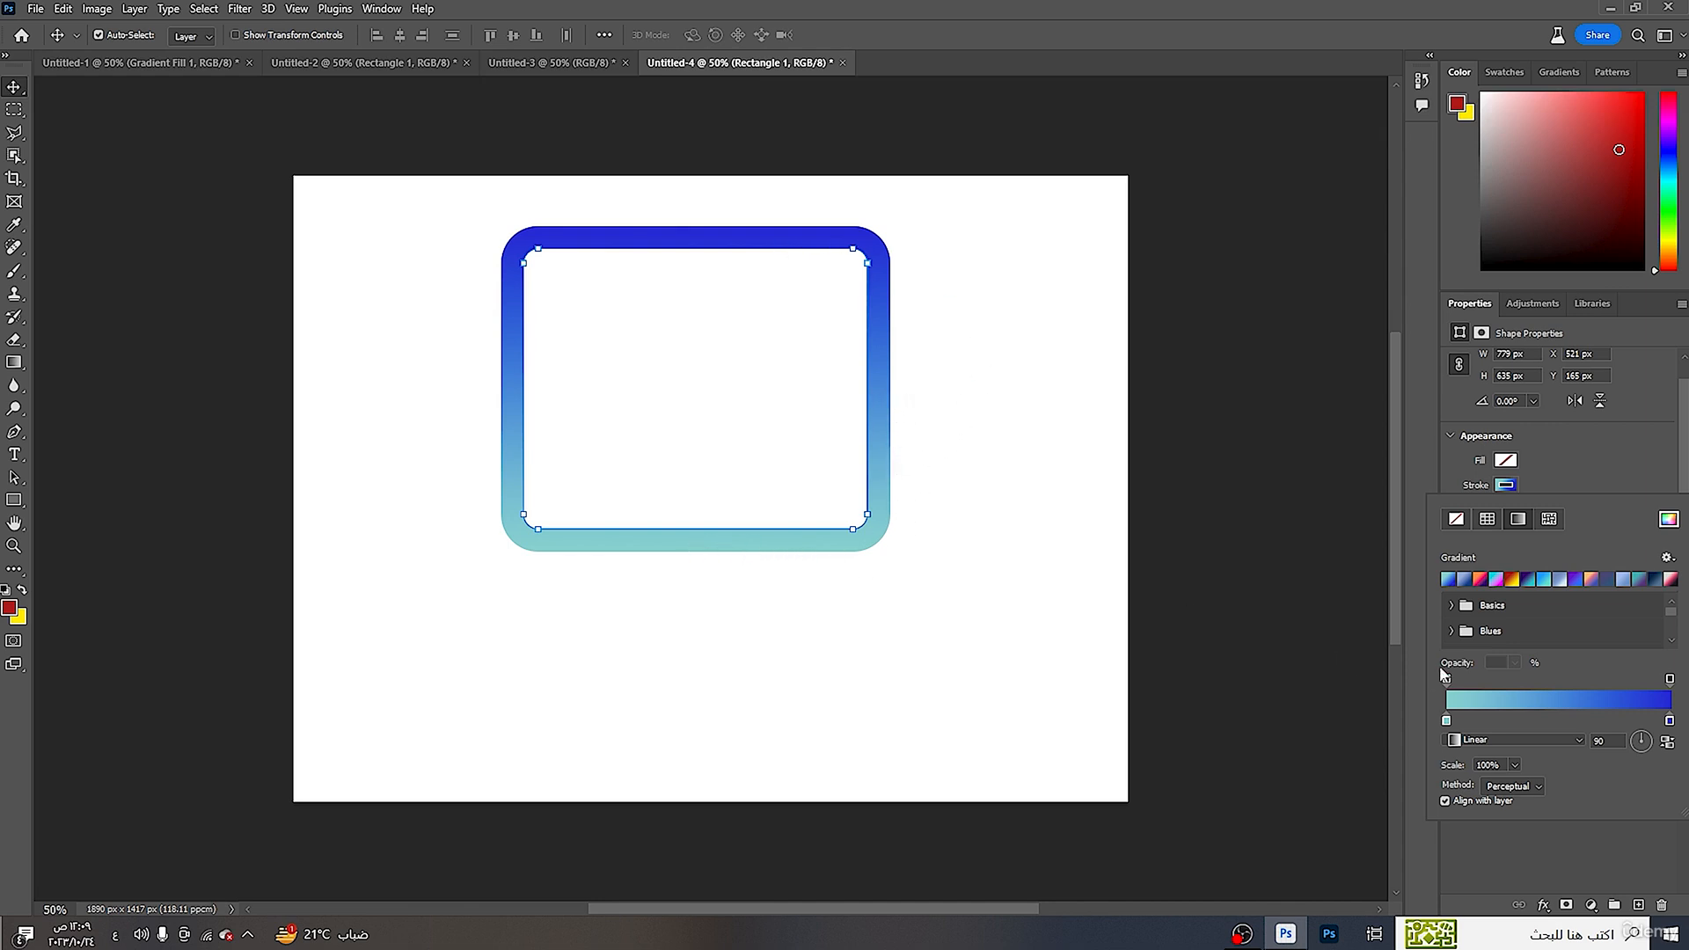
{"action": "left_click", "coordinate": [1601, 582]}
{"action": "left_click", "coordinate": [1638, 582]}
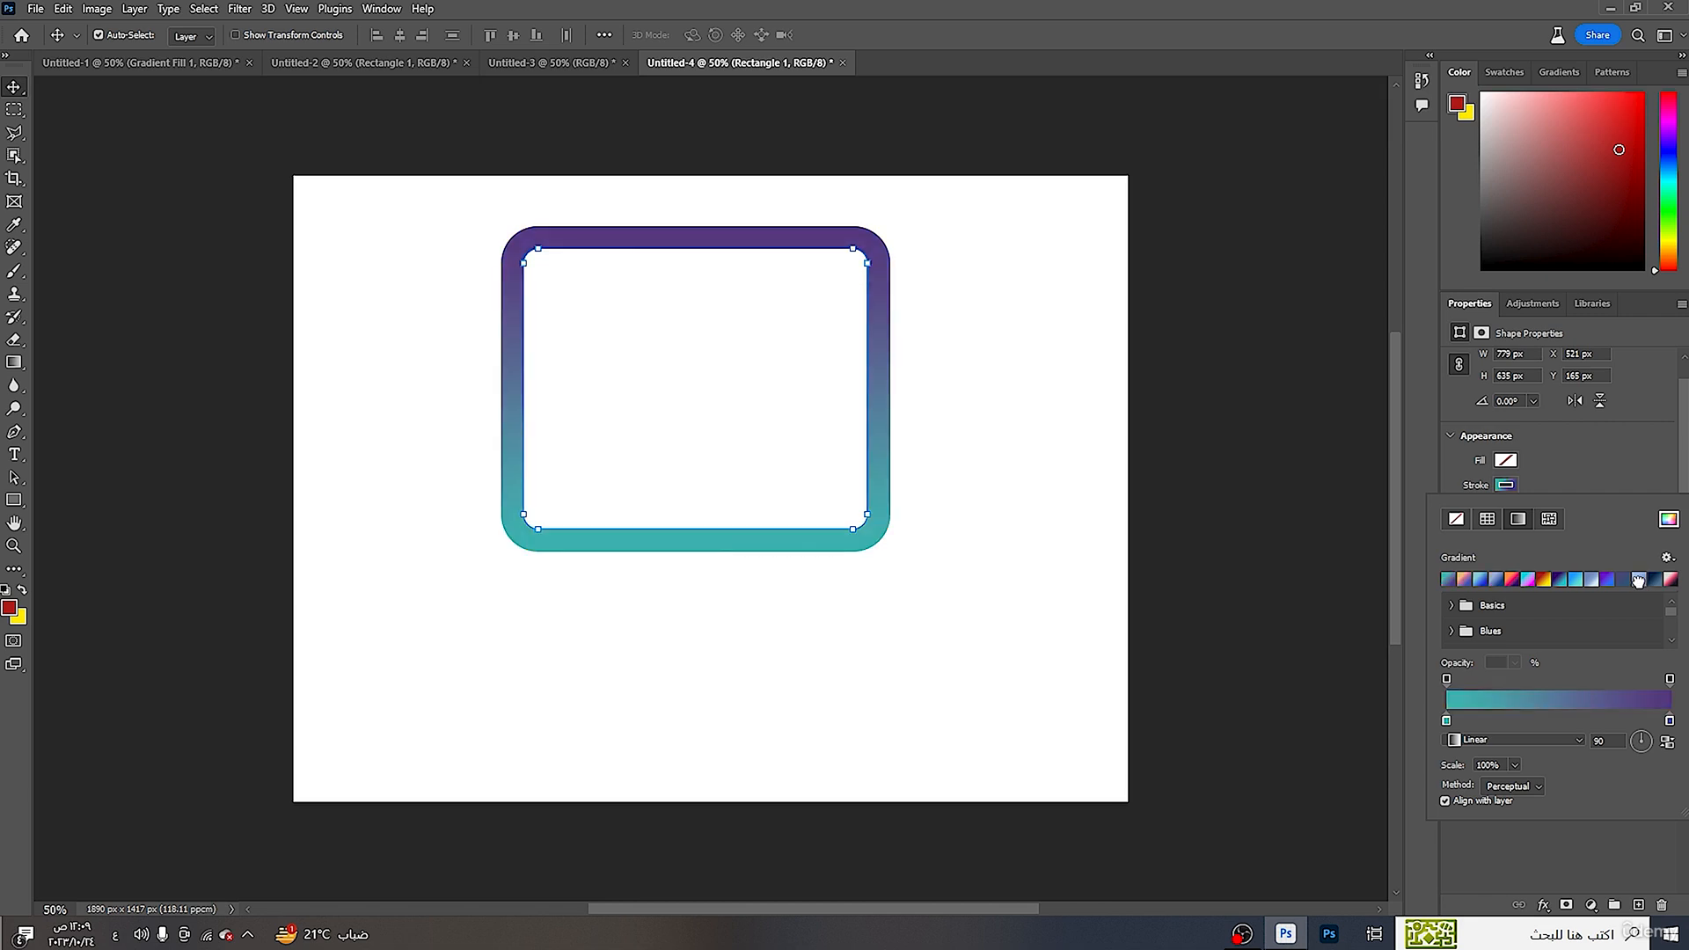
{"action": "left_click", "coordinate": [1623, 580]}
{"action": "left_click", "coordinate": [1652, 581]}
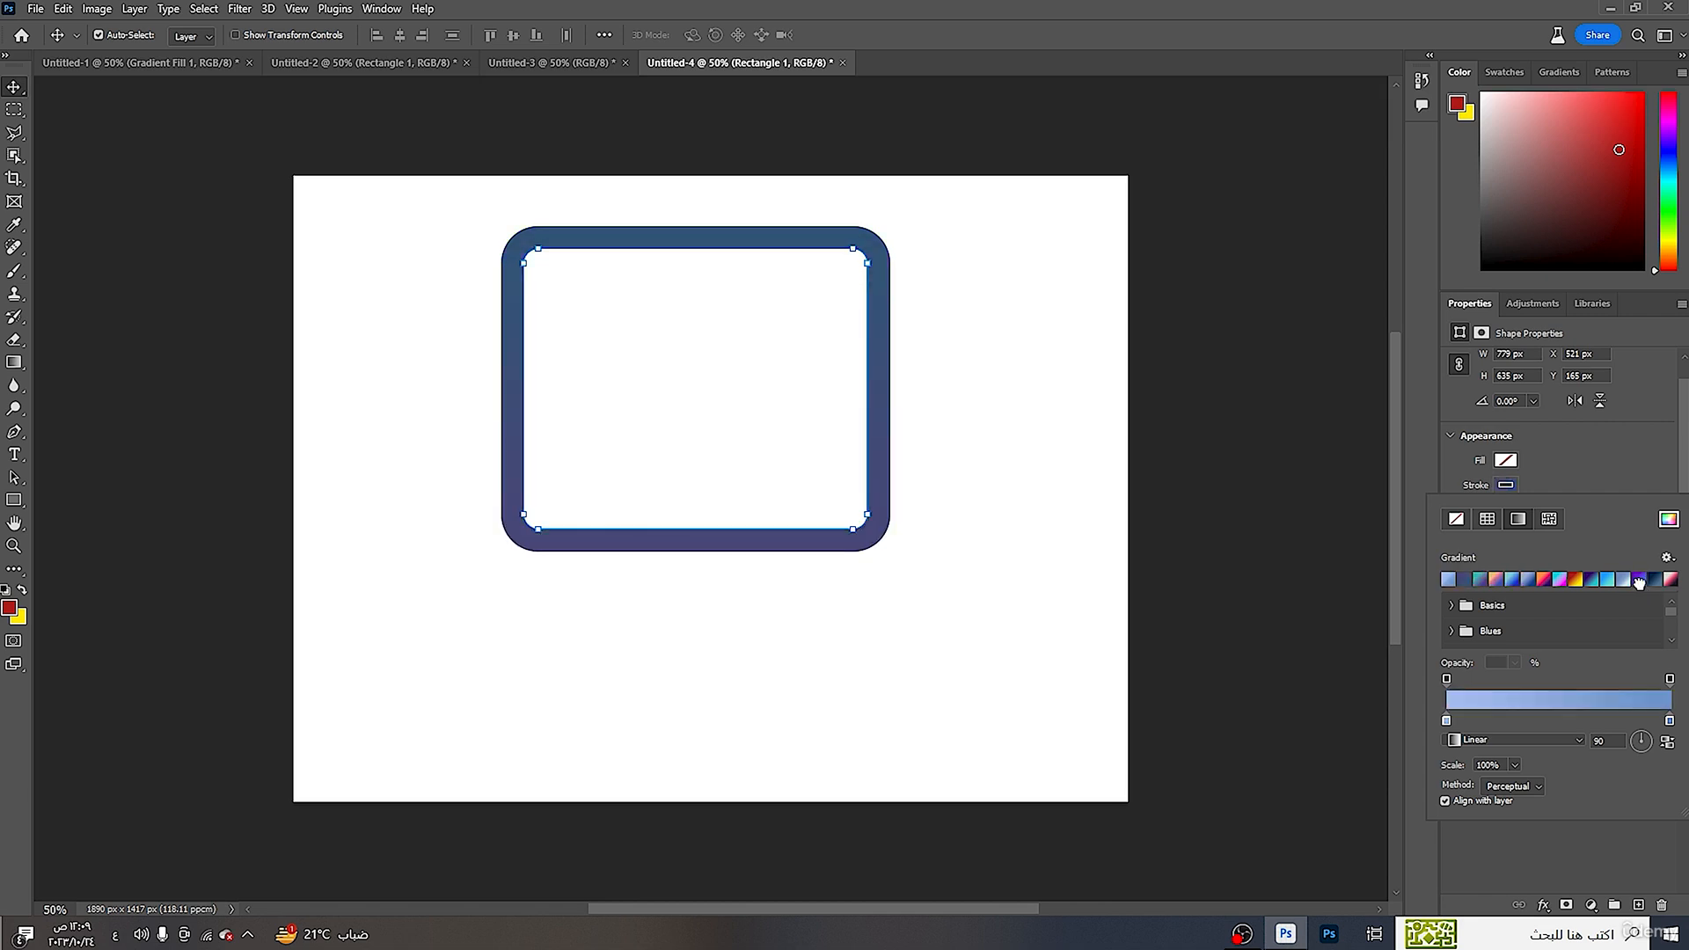
{"action": "left_click", "coordinate": [1654, 582]}
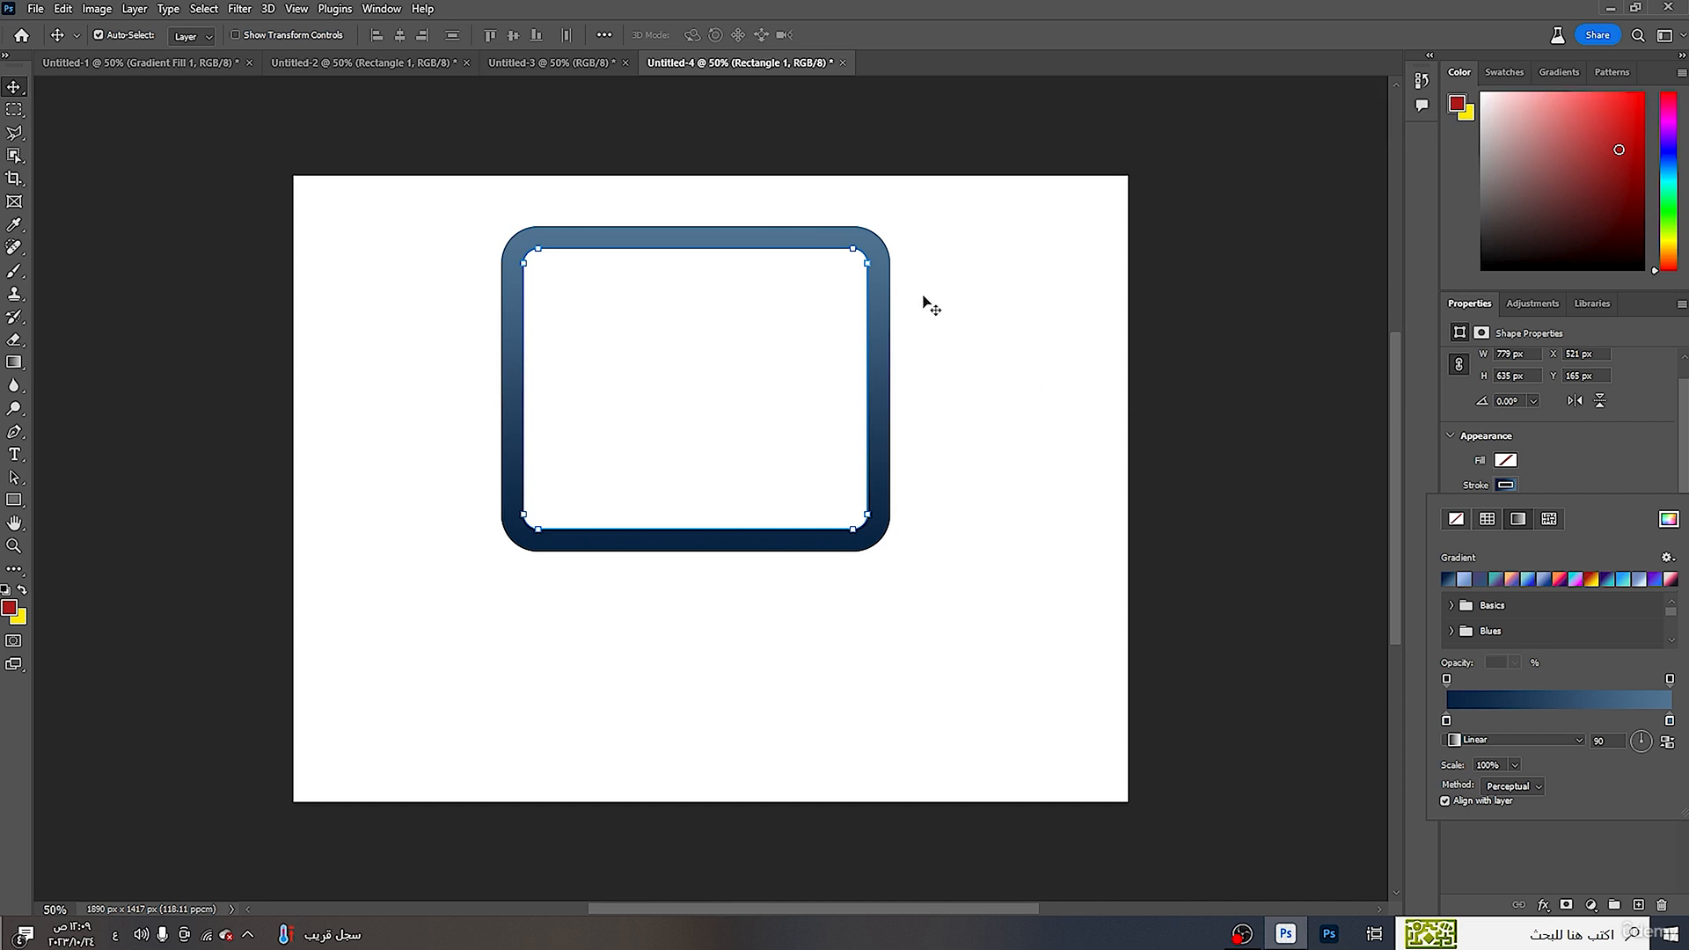
- Delete the rounded rectangle and draw a tall one about 299 x 853 px in the left half of the canvas
{"action": "left_click", "coordinate": [874, 262]}
{"action": "key", "text": "Delete"}
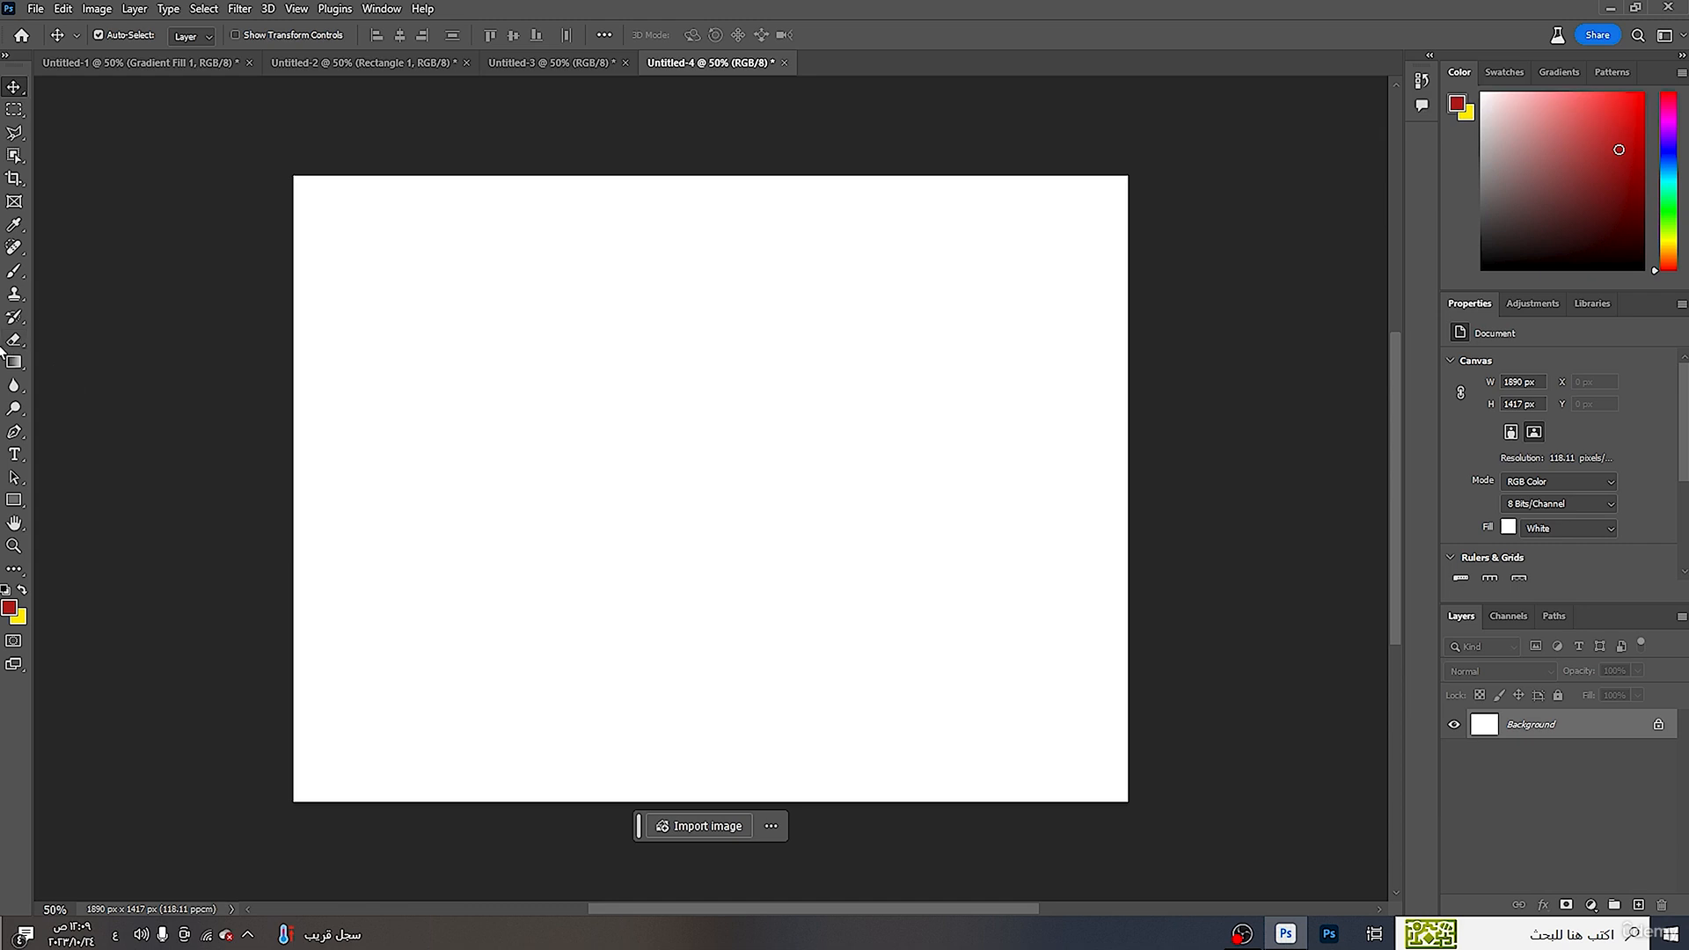
{"action": "left_click_drag", "start_coordinate": [12, 505], "coordinate": [83, 510]}
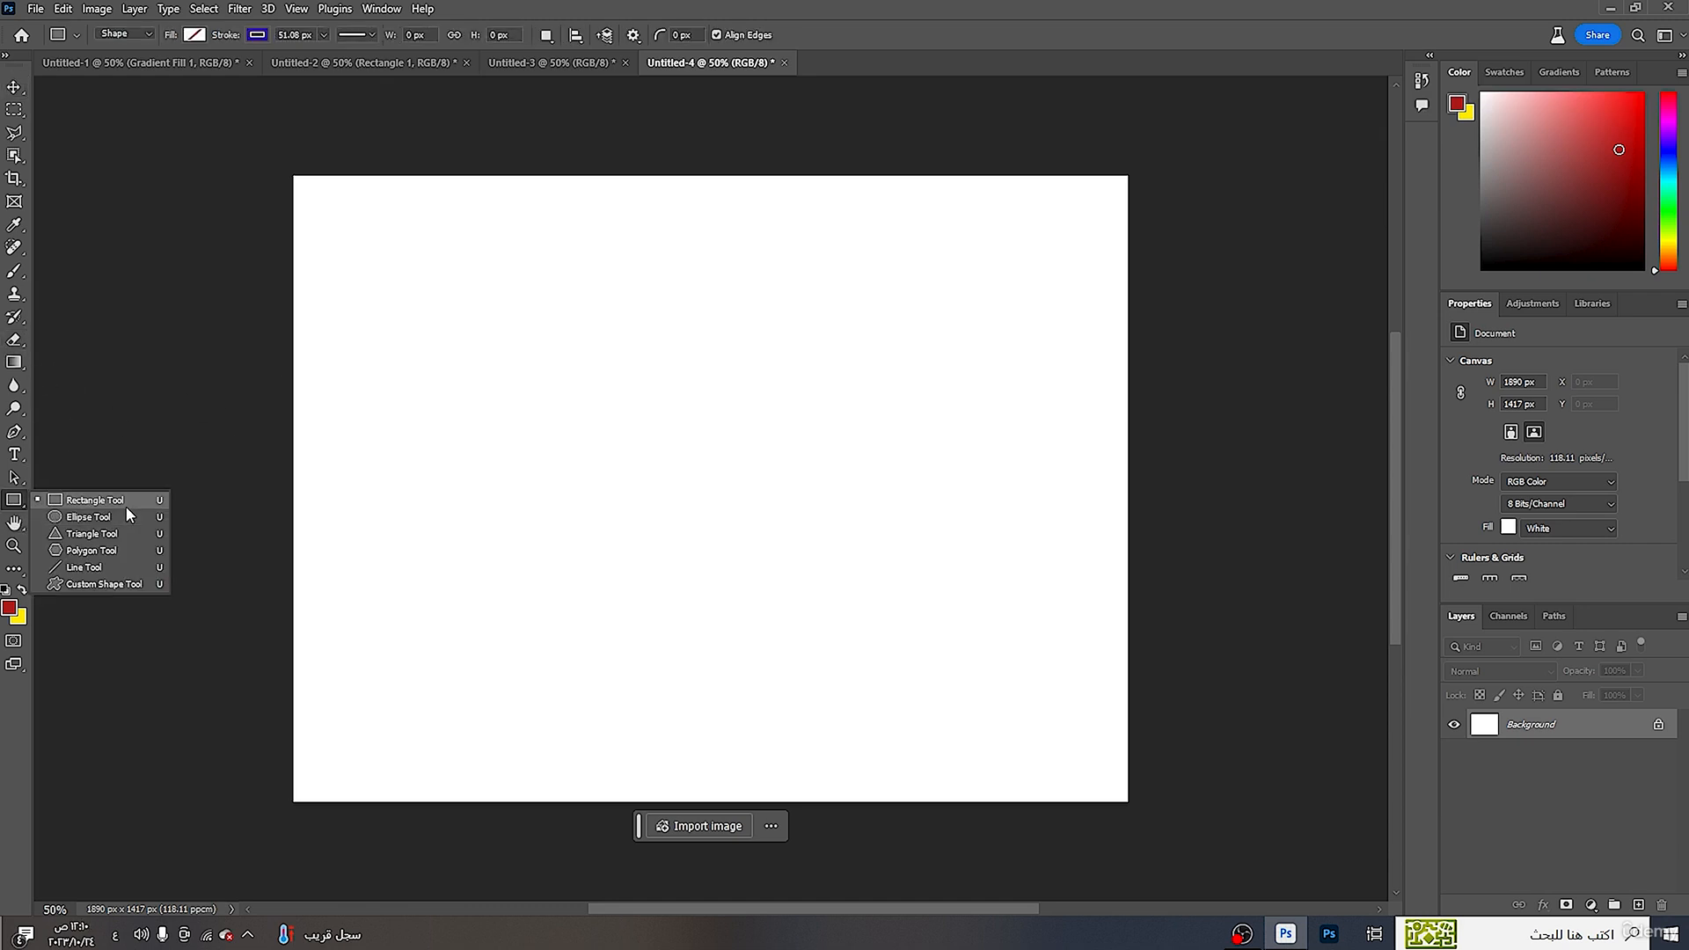
{"action": "left_click", "coordinate": [134, 498]}
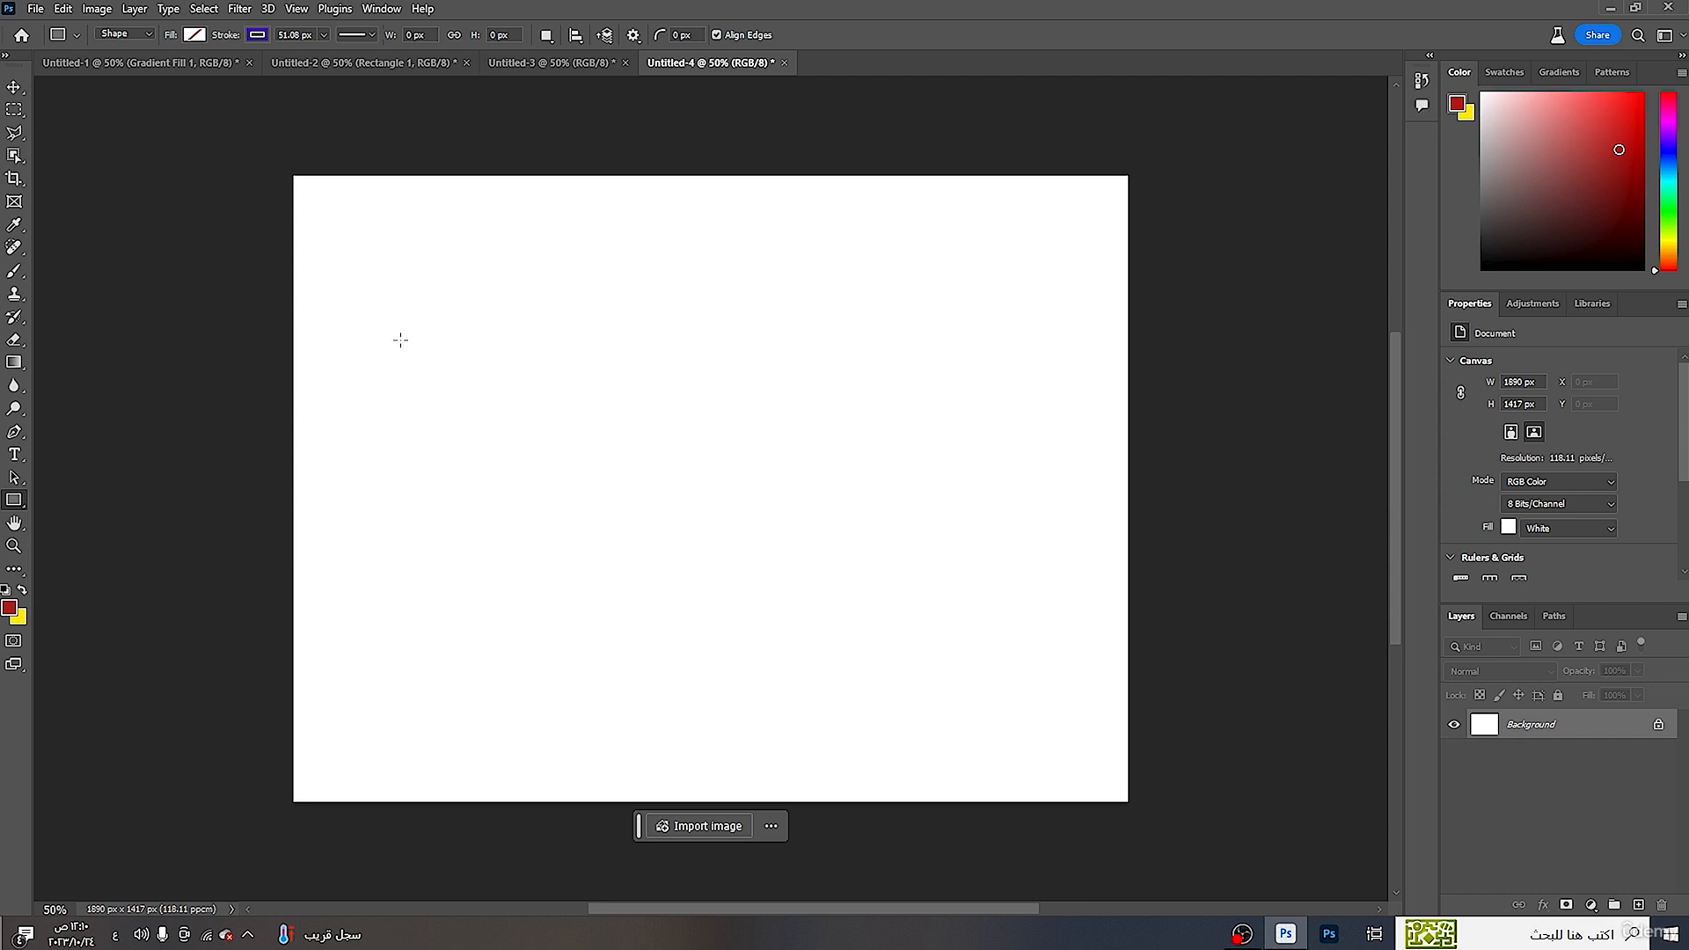
{"action": "mouse_move", "coordinate": [612, 279]}
{"action": "left_mouse_down"}
{"action": "mouse_move", "coordinate": [483, 367]}
{"action": "mouse_move", "coordinate": [480, 654]}
{"action": "left_mouse_up"}
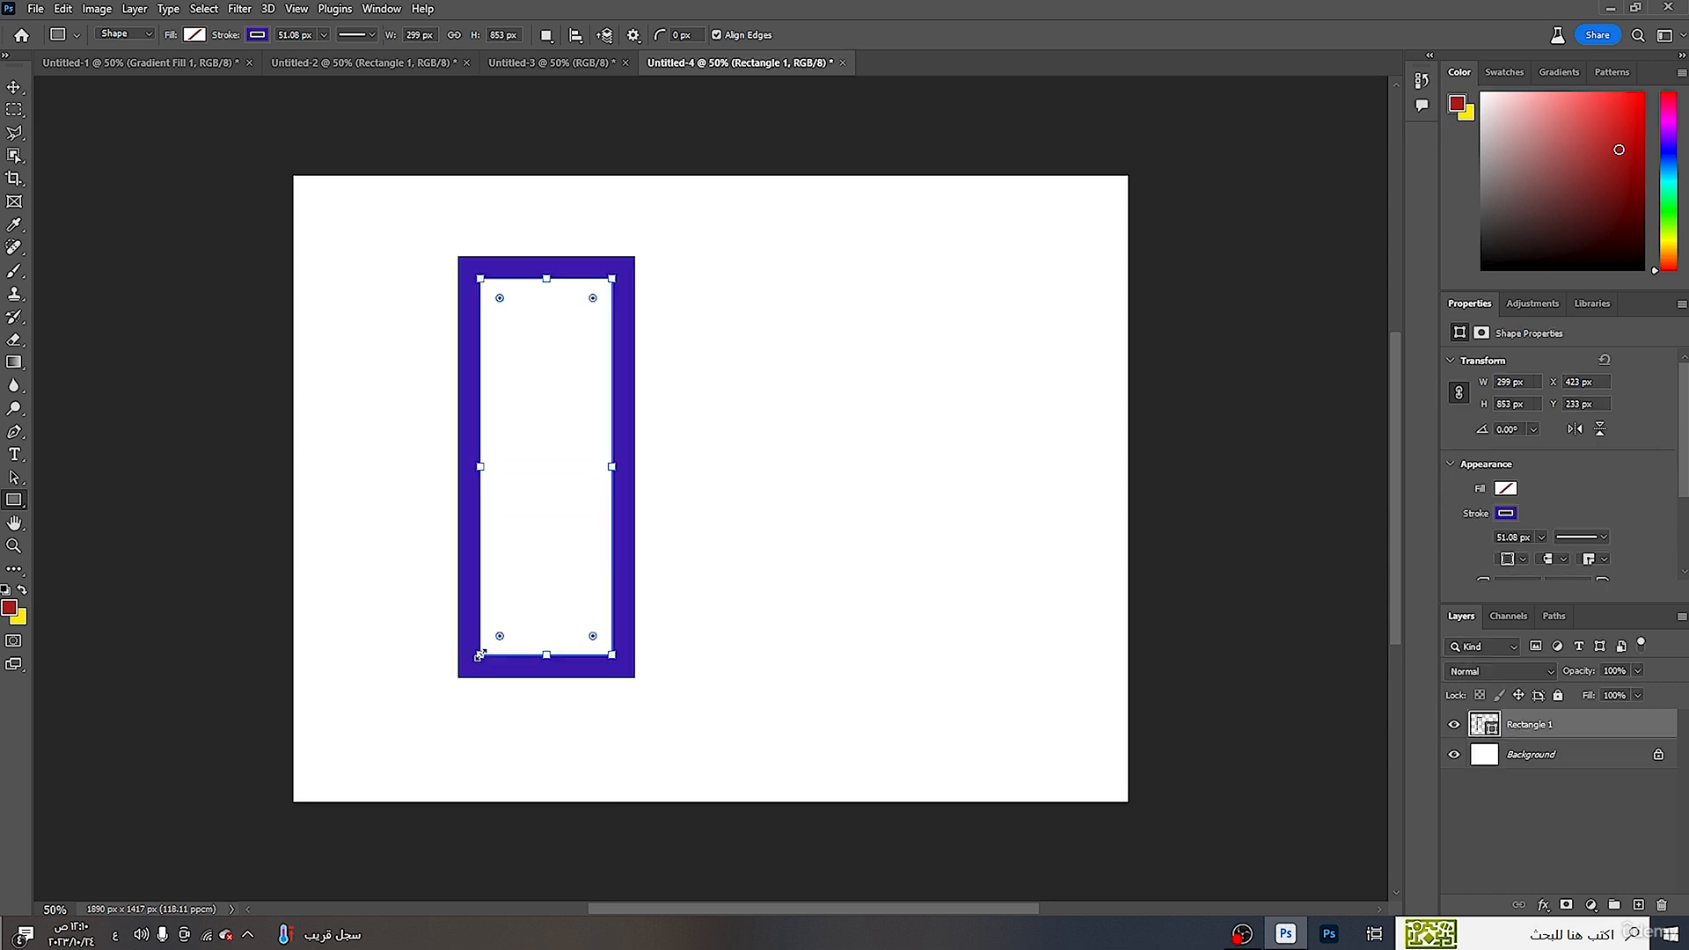
- Remove the tall rectangle's stroke and fill it with the recently used cyan
{"action": "left_click", "coordinate": [1506, 514]}
{"action": "left_click", "coordinate": [1456, 547]}
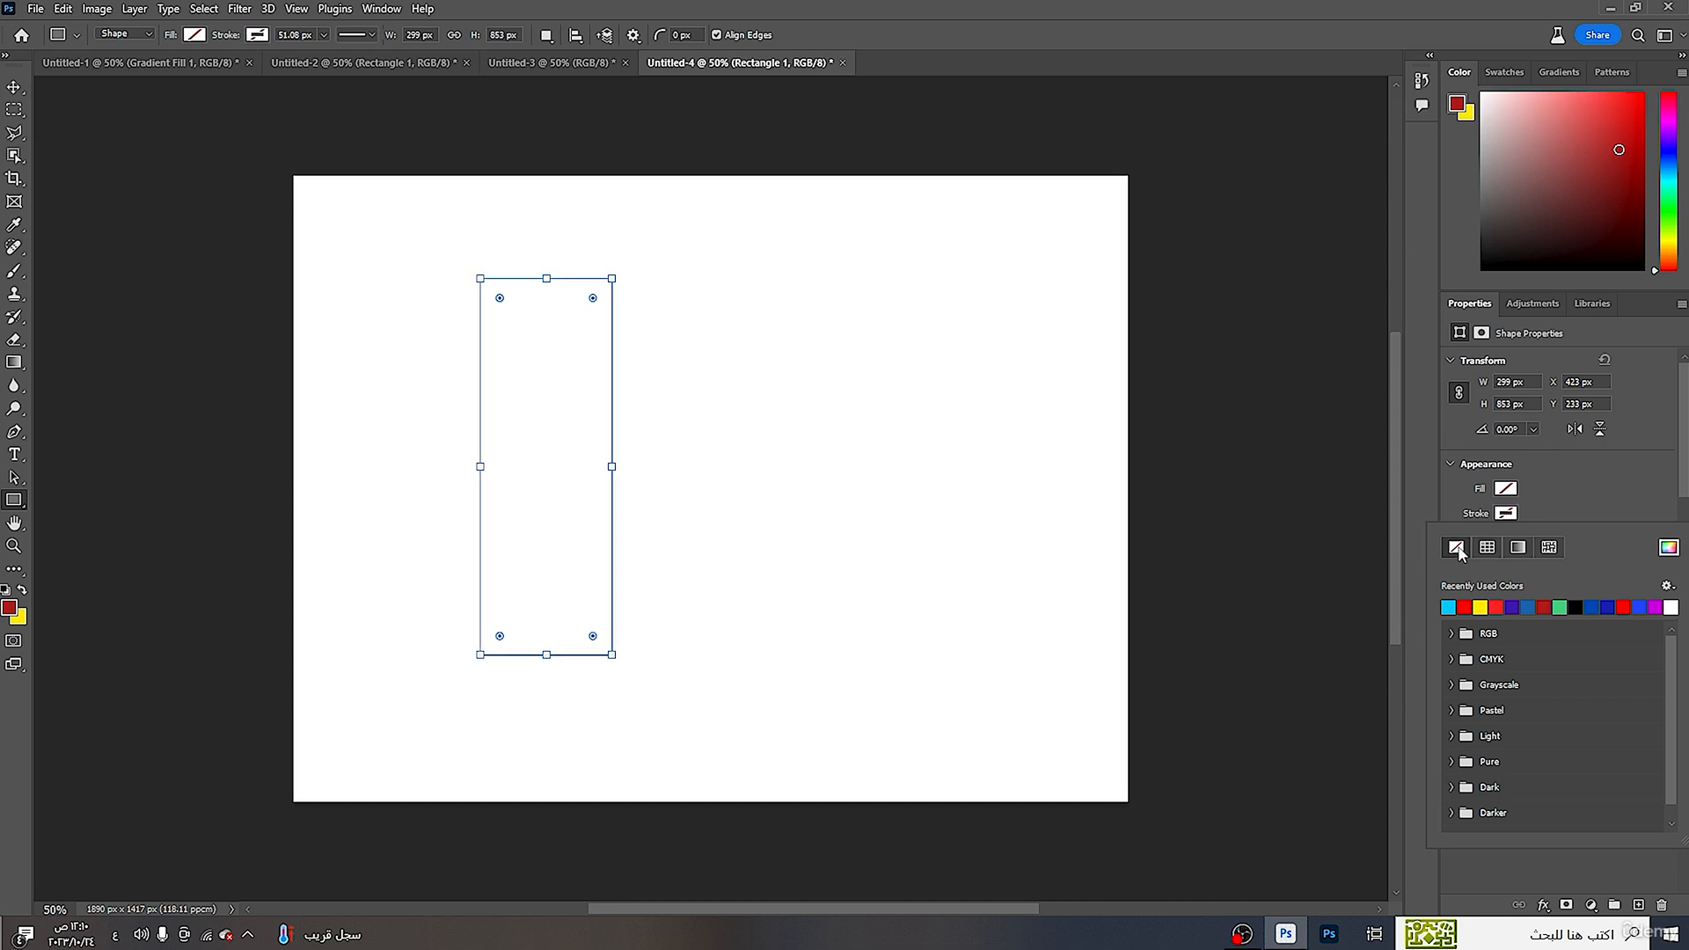
{"action": "left_click", "coordinate": [1510, 490]}
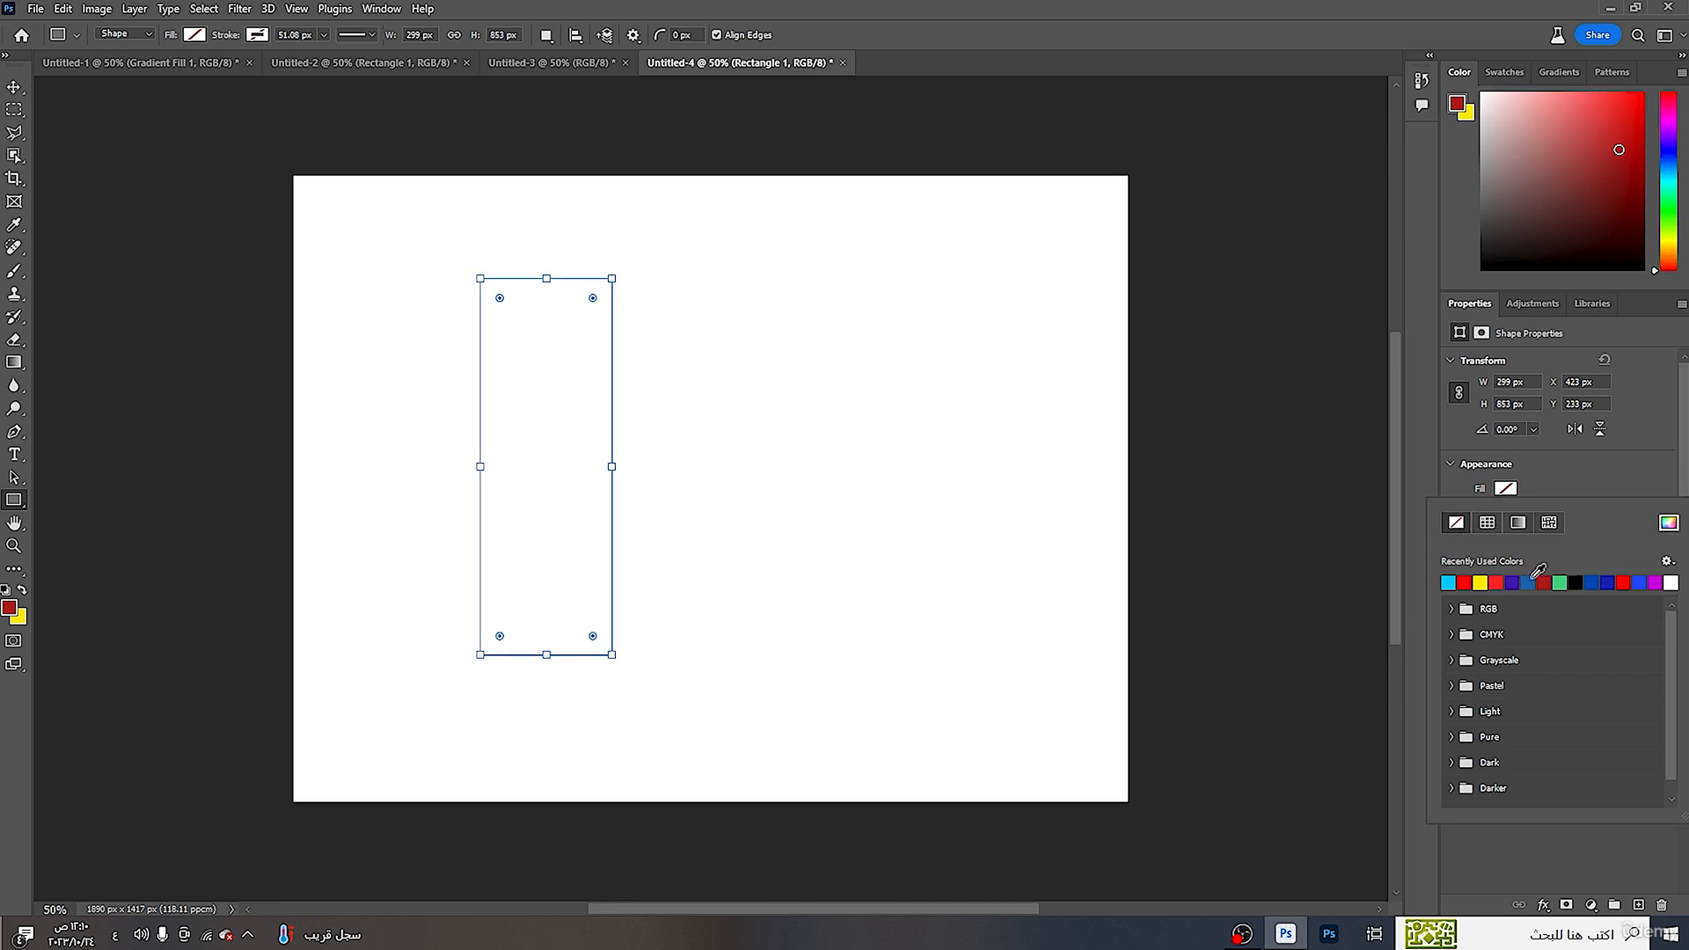
{"action": "left_click", "coordinate": [1449, 584]}
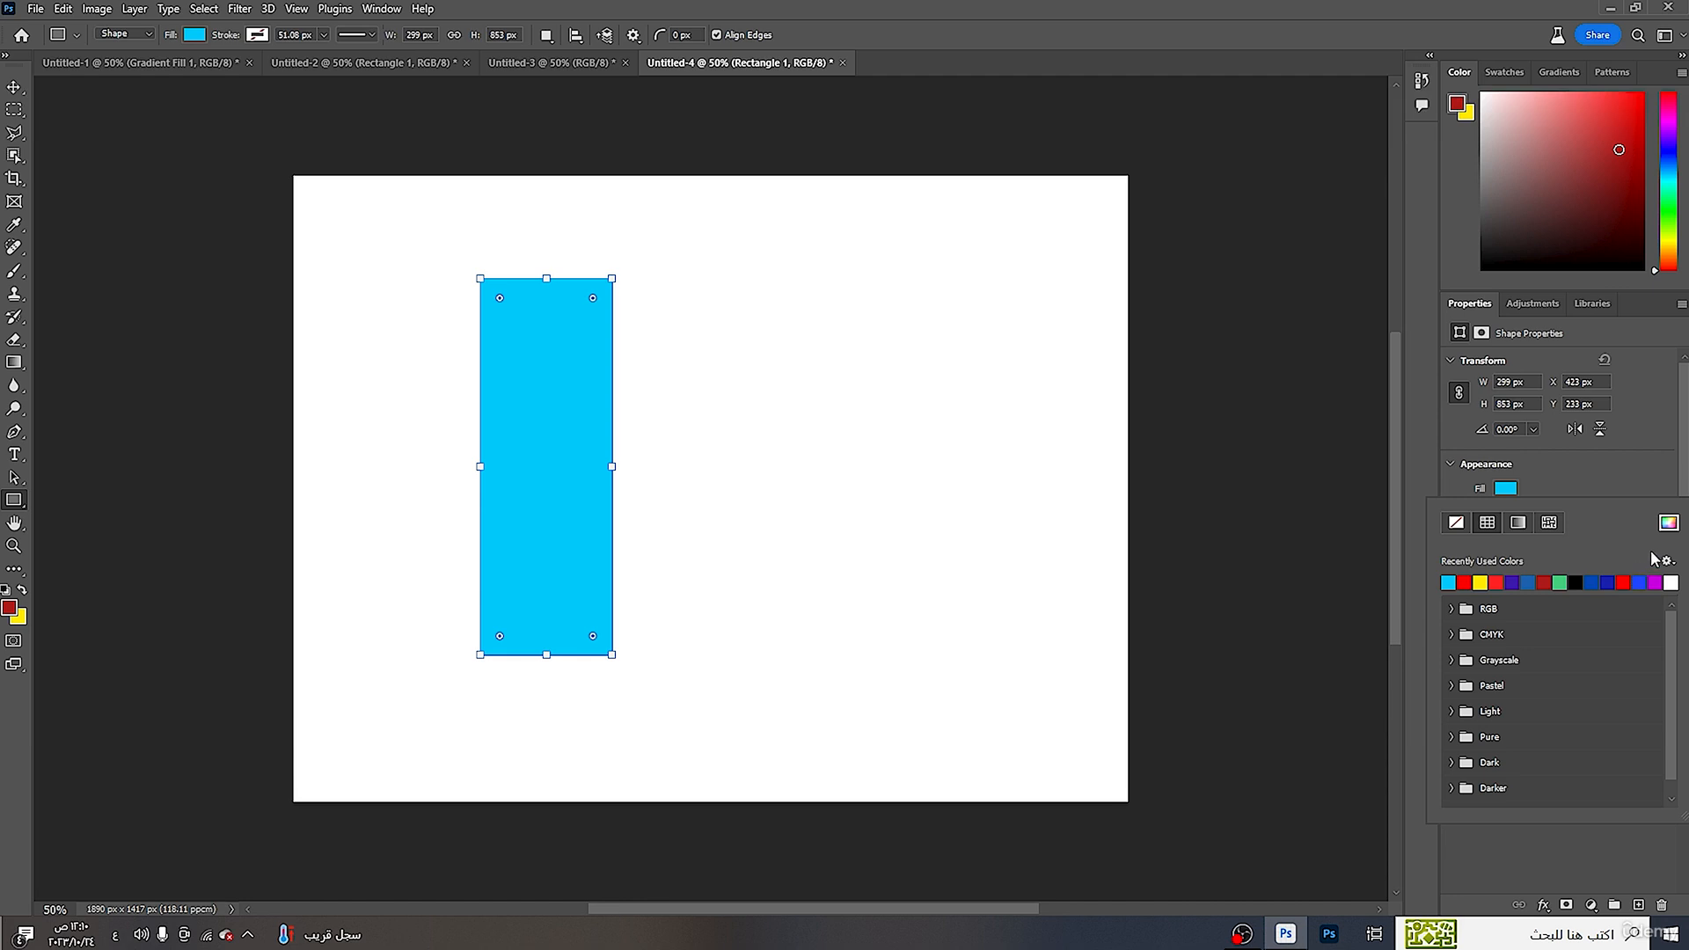
- Give the rectangle a linear gradient fill, trying several presets and ending with the purple-to-blue one
{"action": "left_click", "coordinate": [1519, 523]}
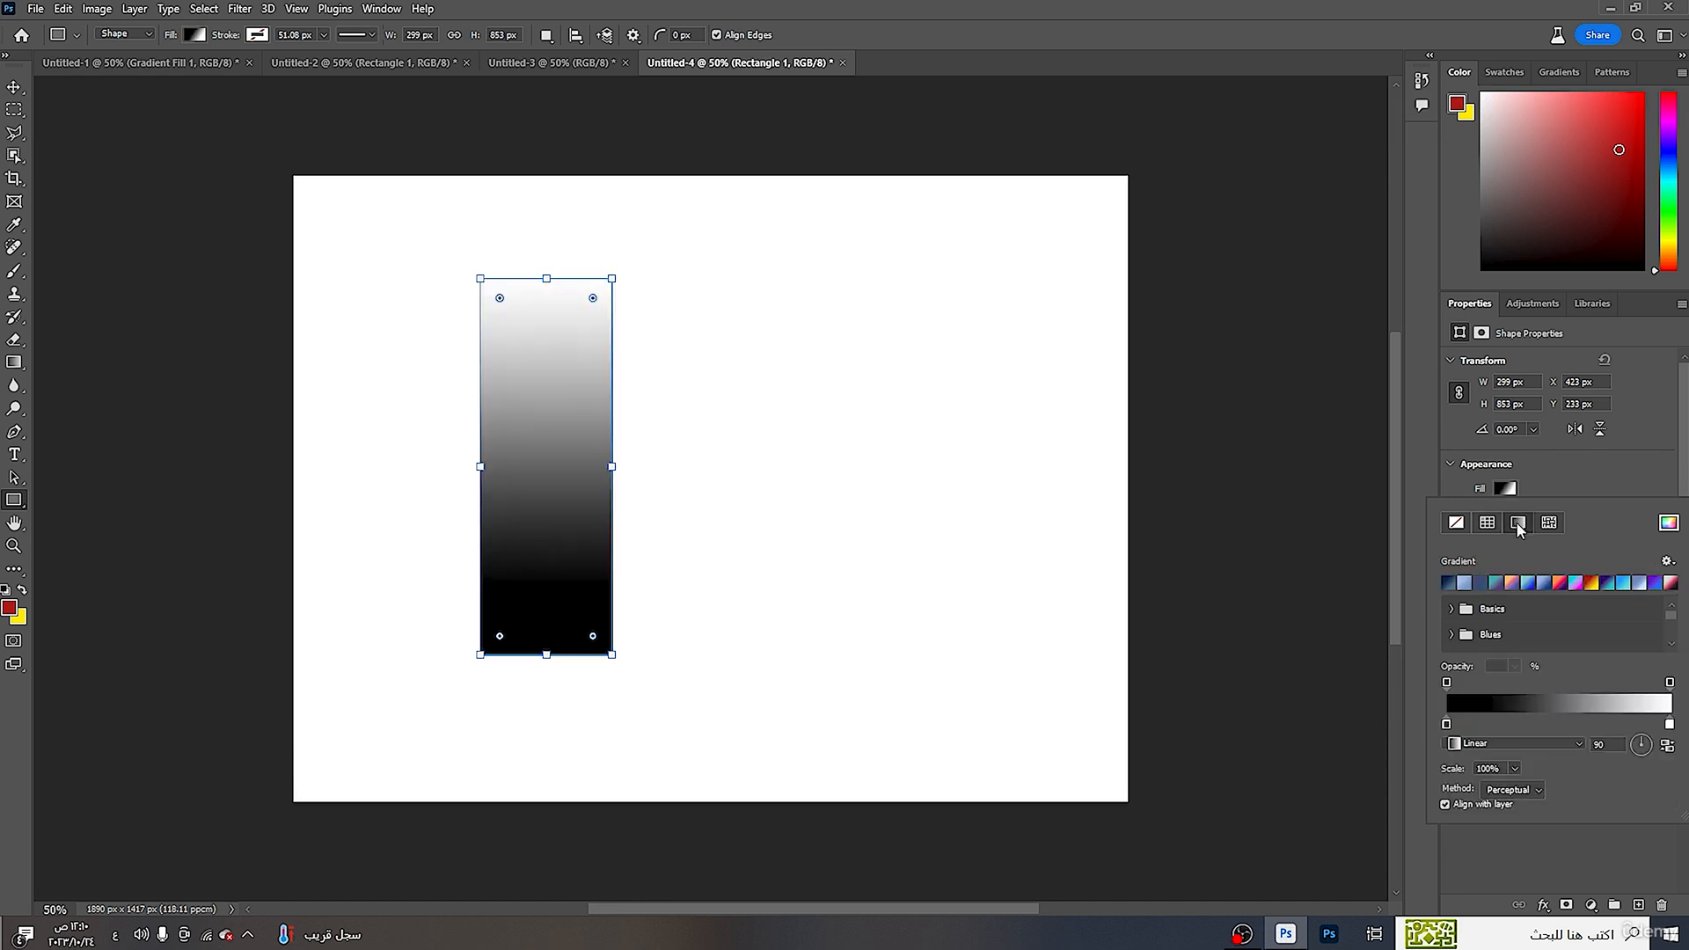
{"action": "left_click", "coordinate": [1642, 703]}
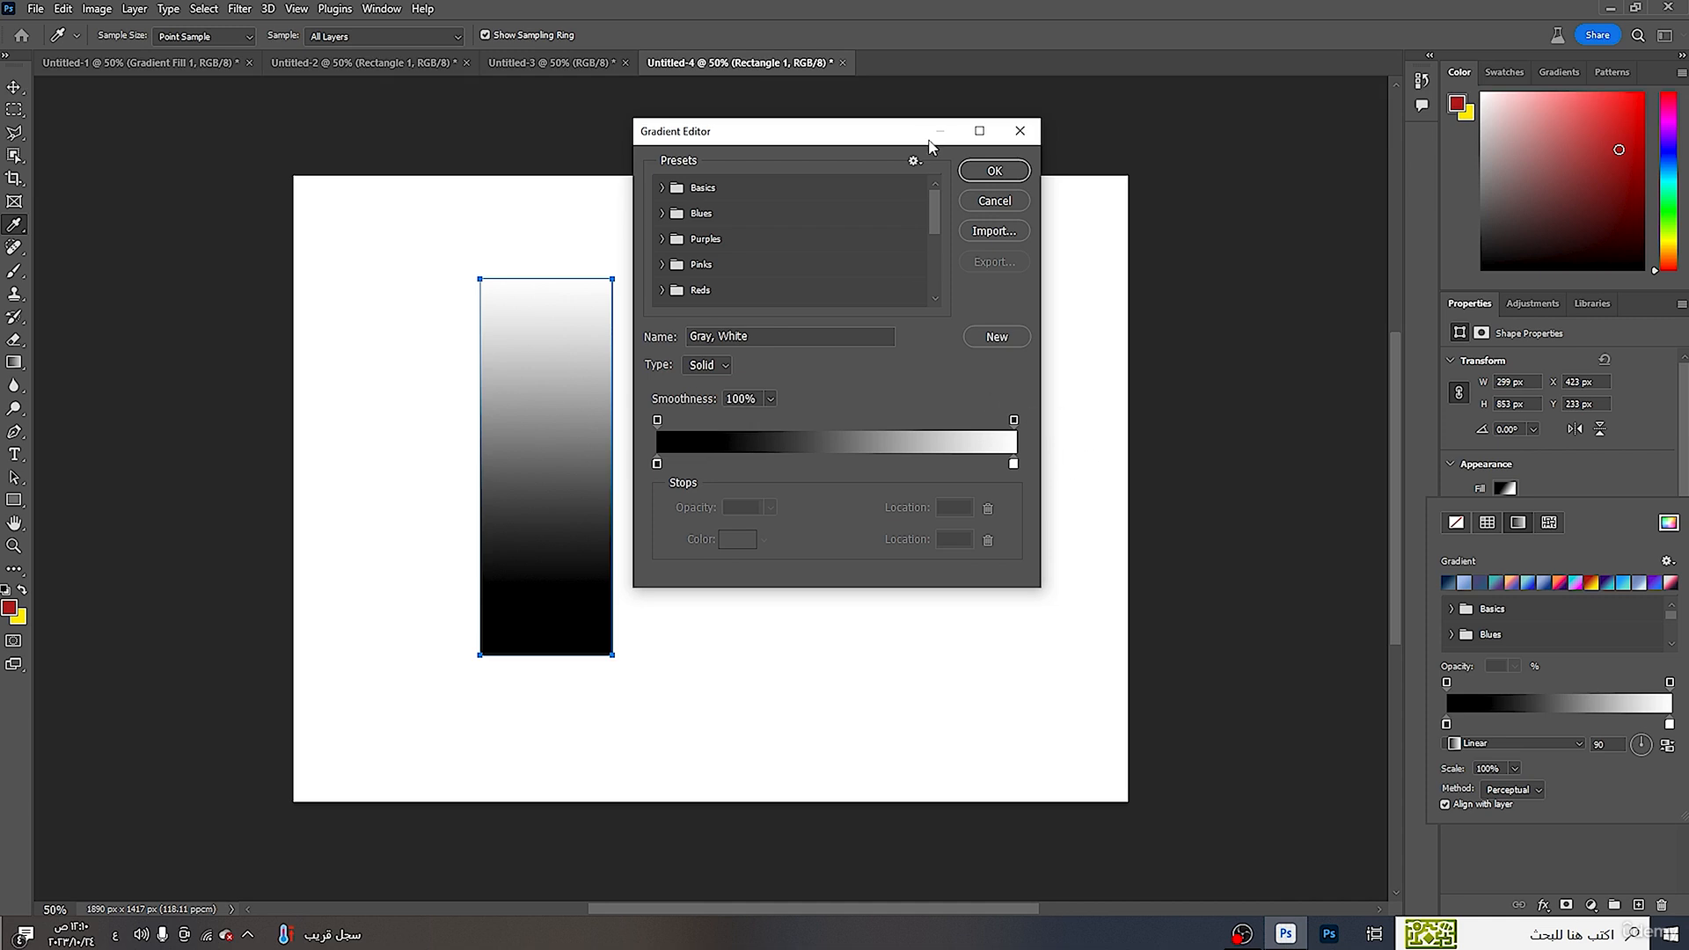
{"action": "left_click", "coordinate": [994, 171]}
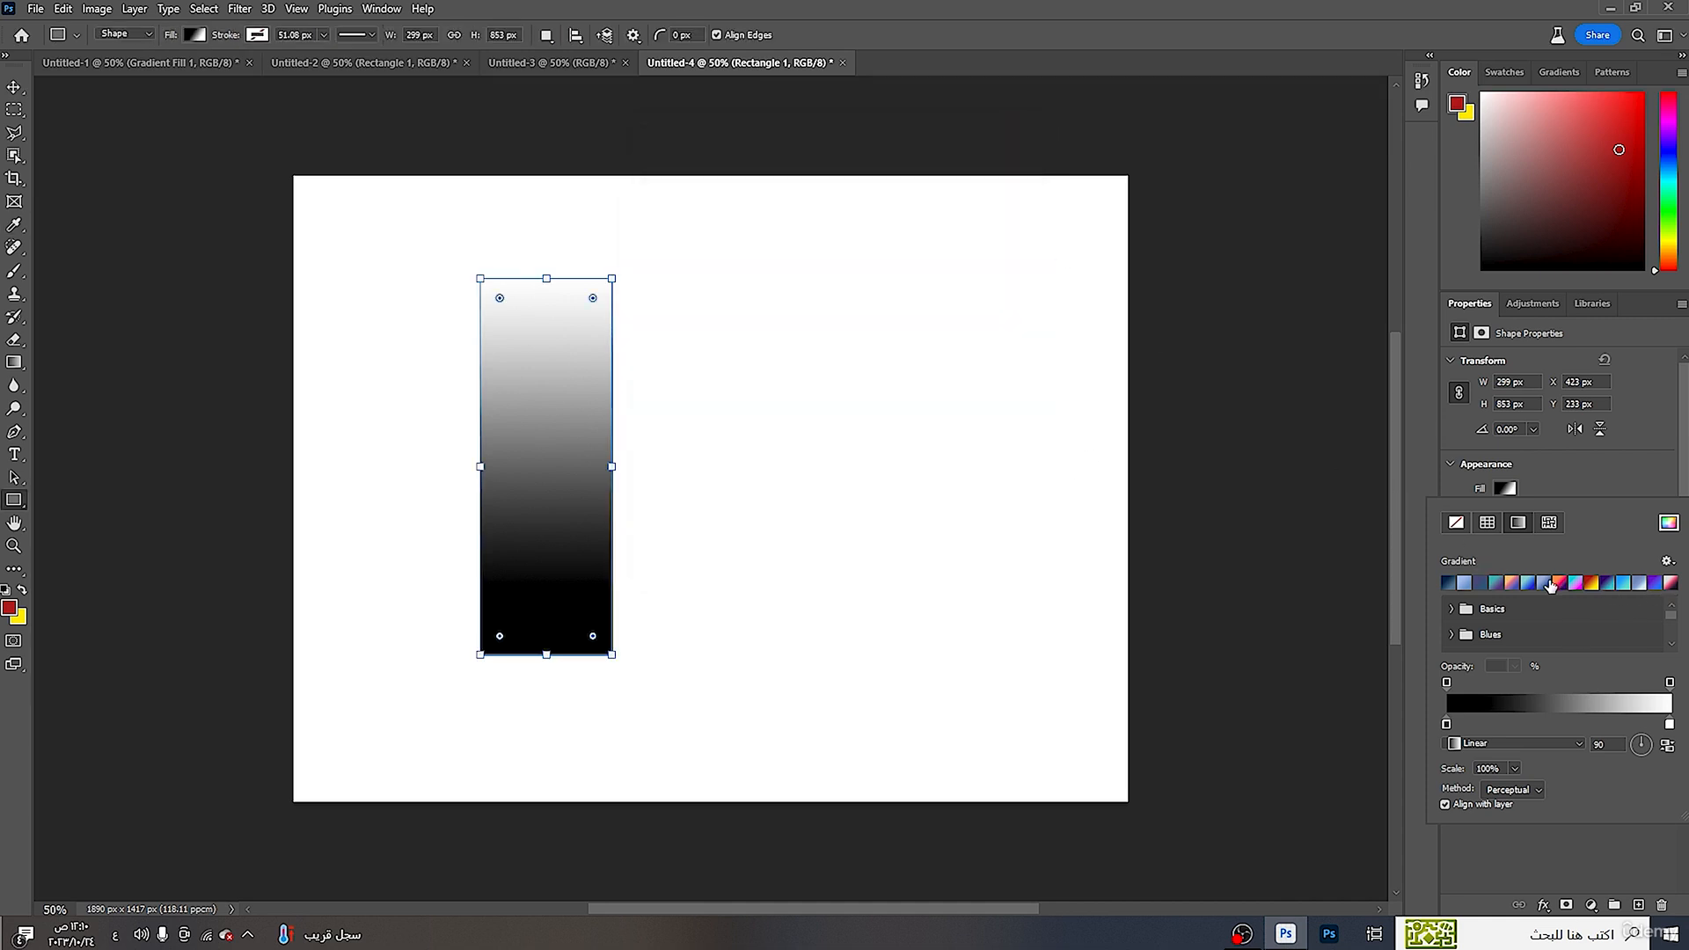
{"action": "left_click", "coordinate": [1561, 584]}
{"action": "left_click", "coordinate": [1599, 580]}
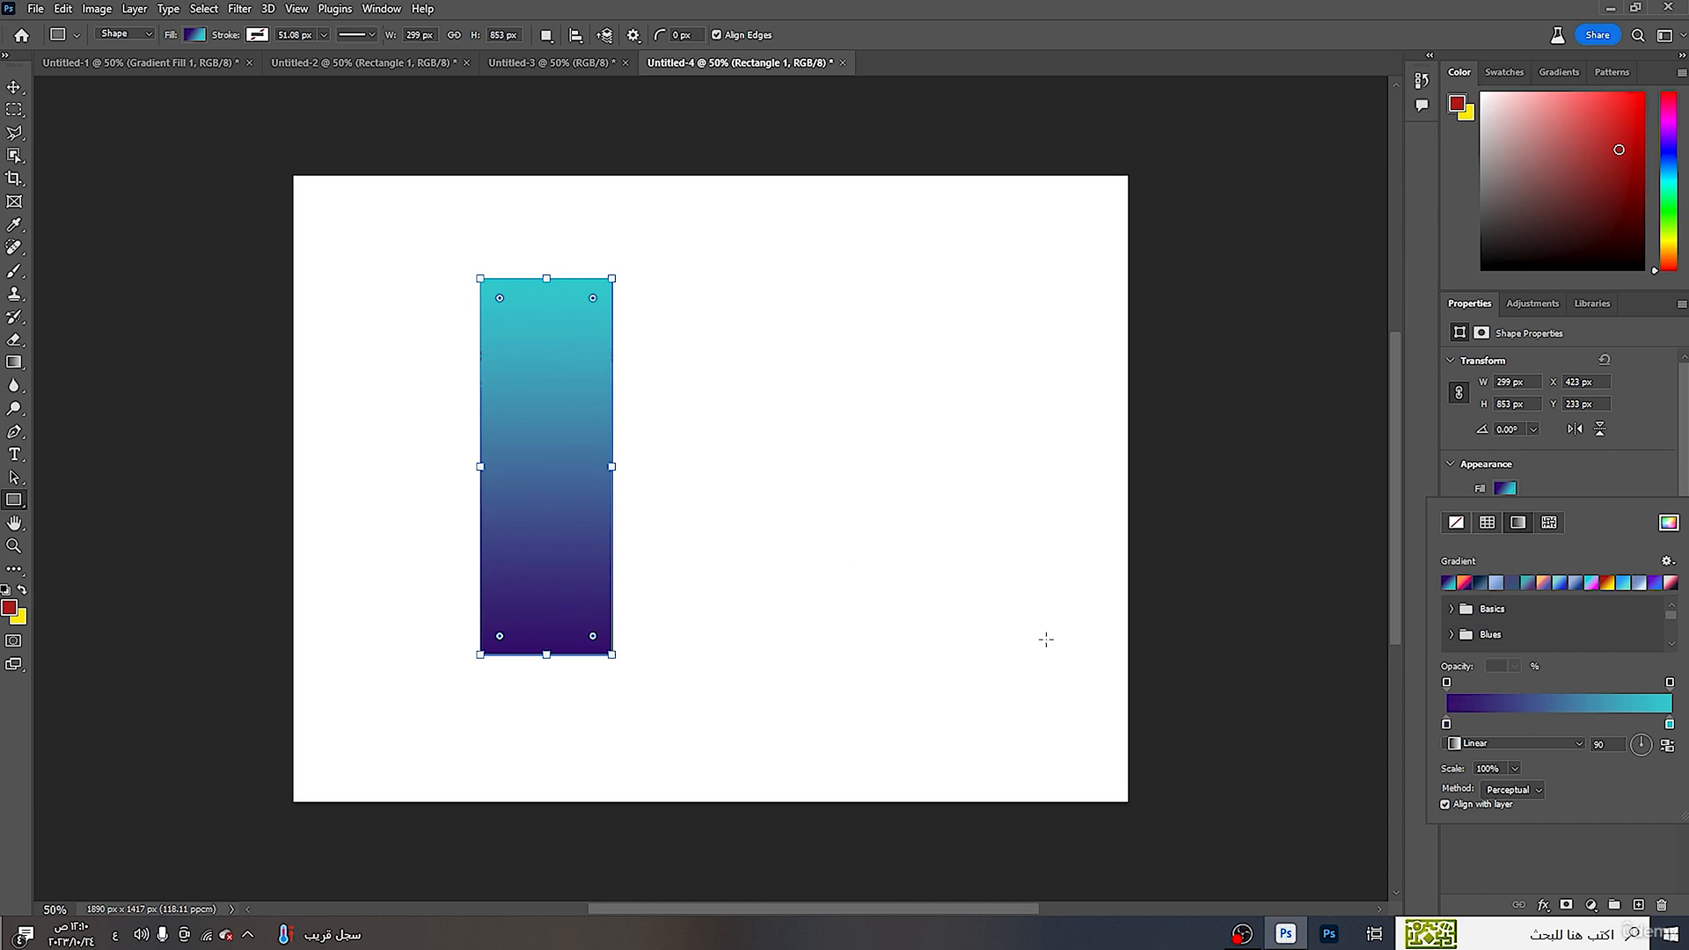
{"action": "left_click", "coordinate": [1574, 583]}
{"action": "left_click", "coordinate": [1607, 583]}
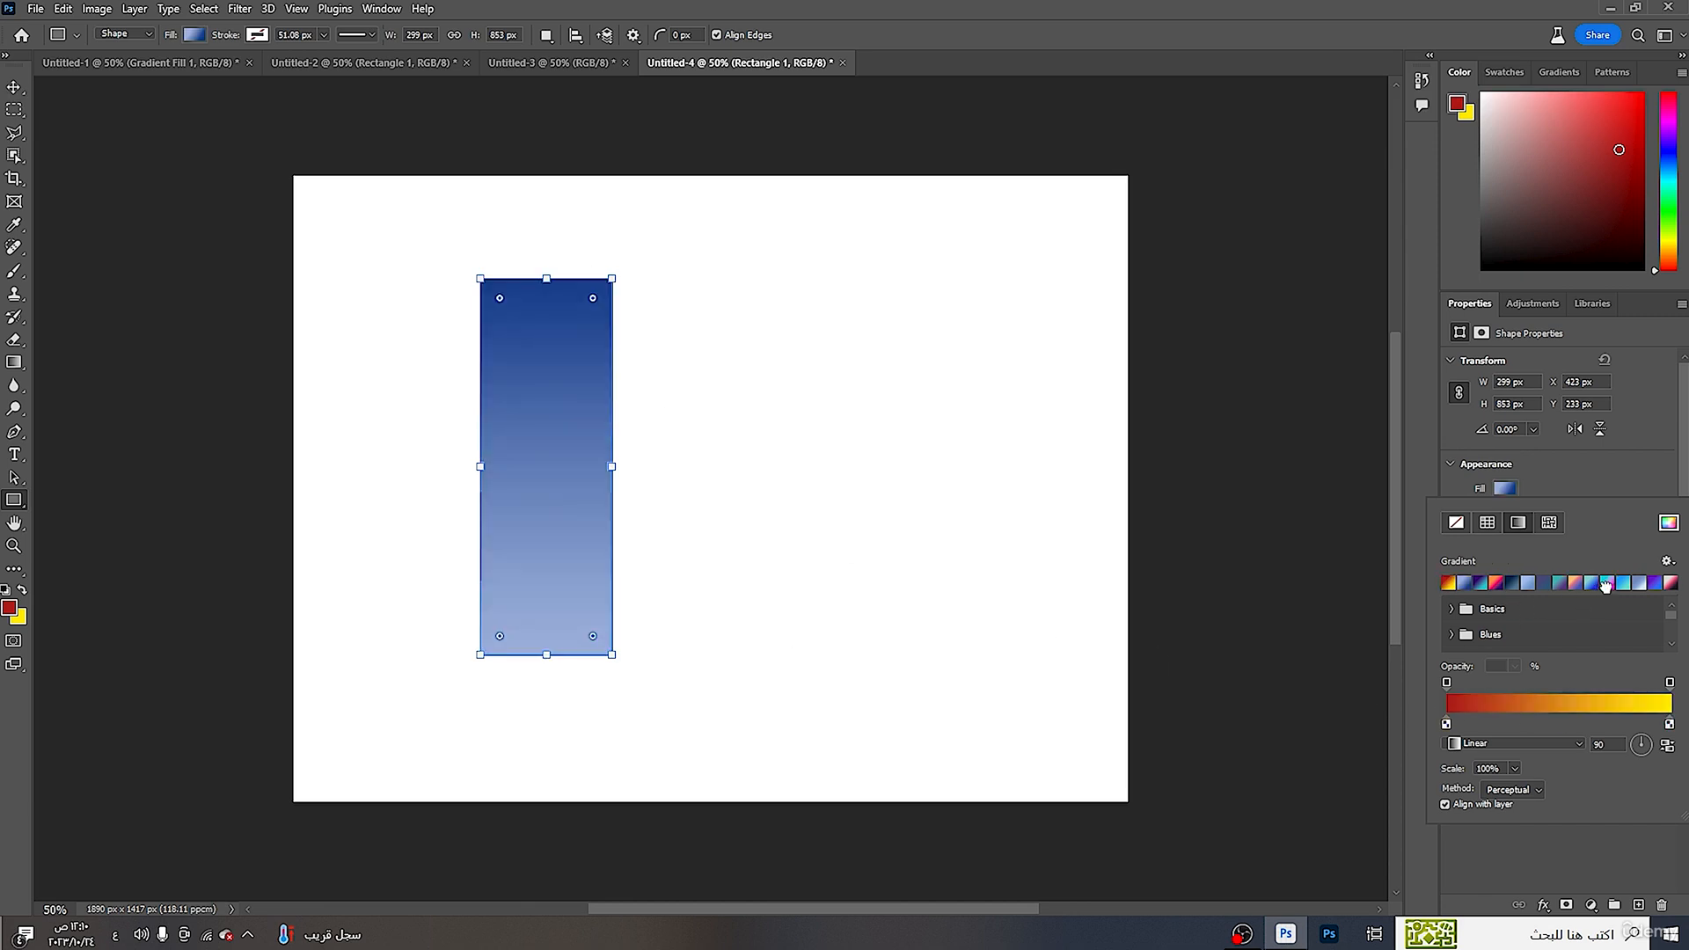
{"action": "left_click", "coordinate": [1642, 583]}
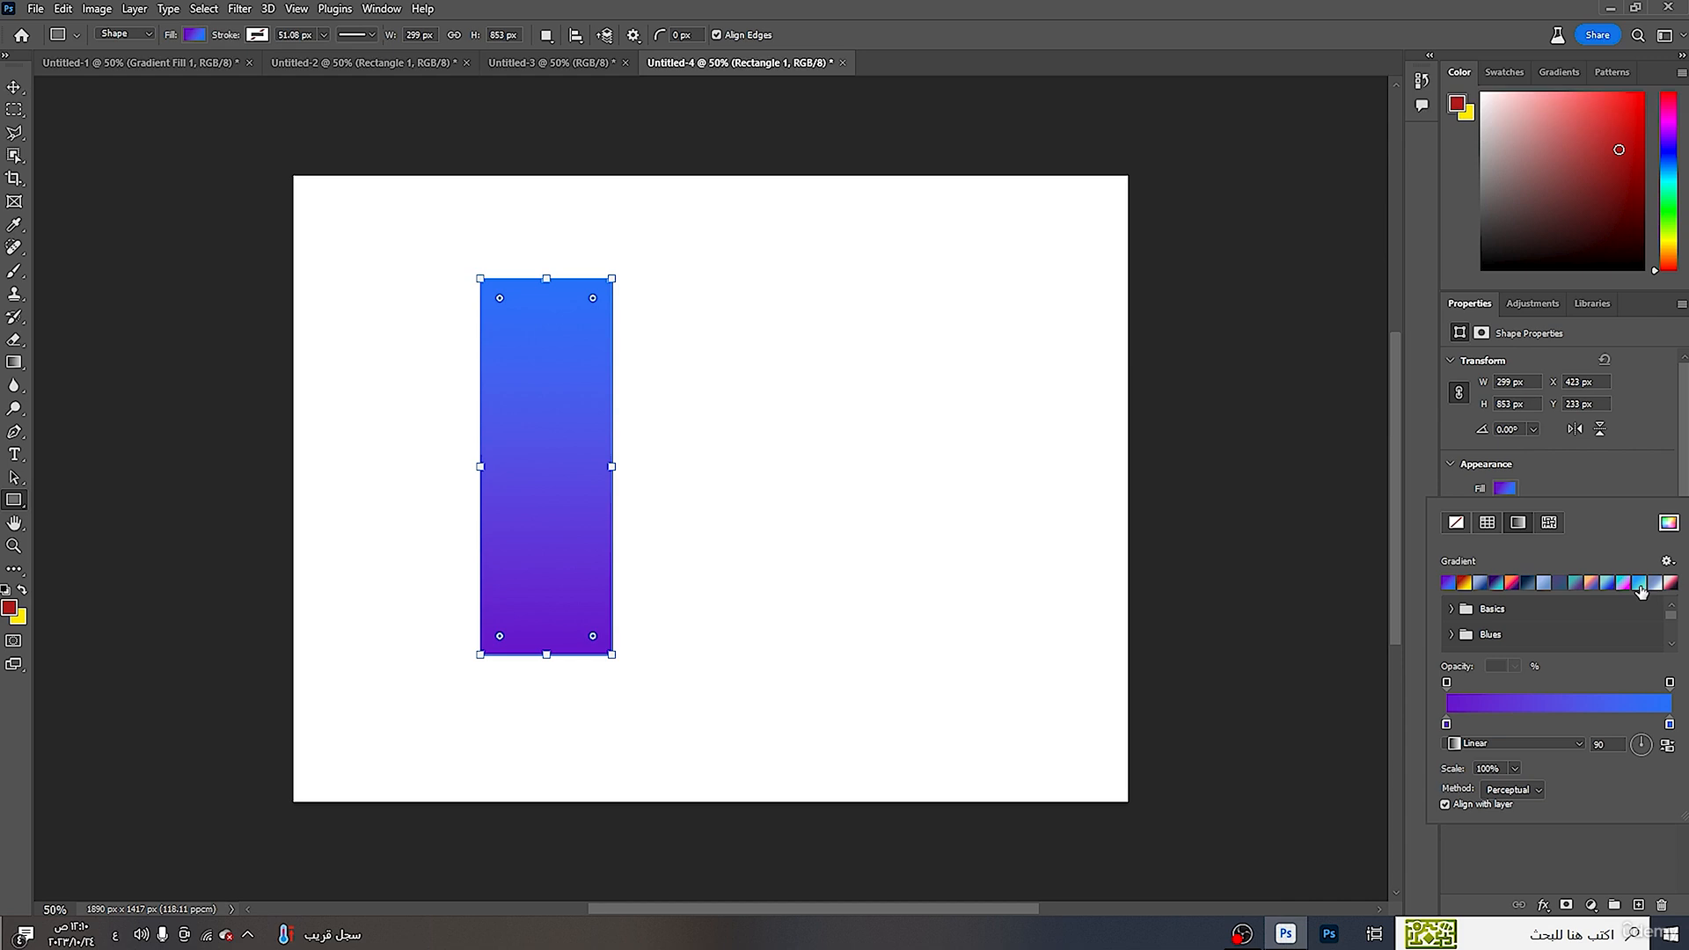
- Add a red color stop at location 74 to the fill gradient and move the blue stop to location 87
{"action": "left_click", "coordinate": [1483, 705]}
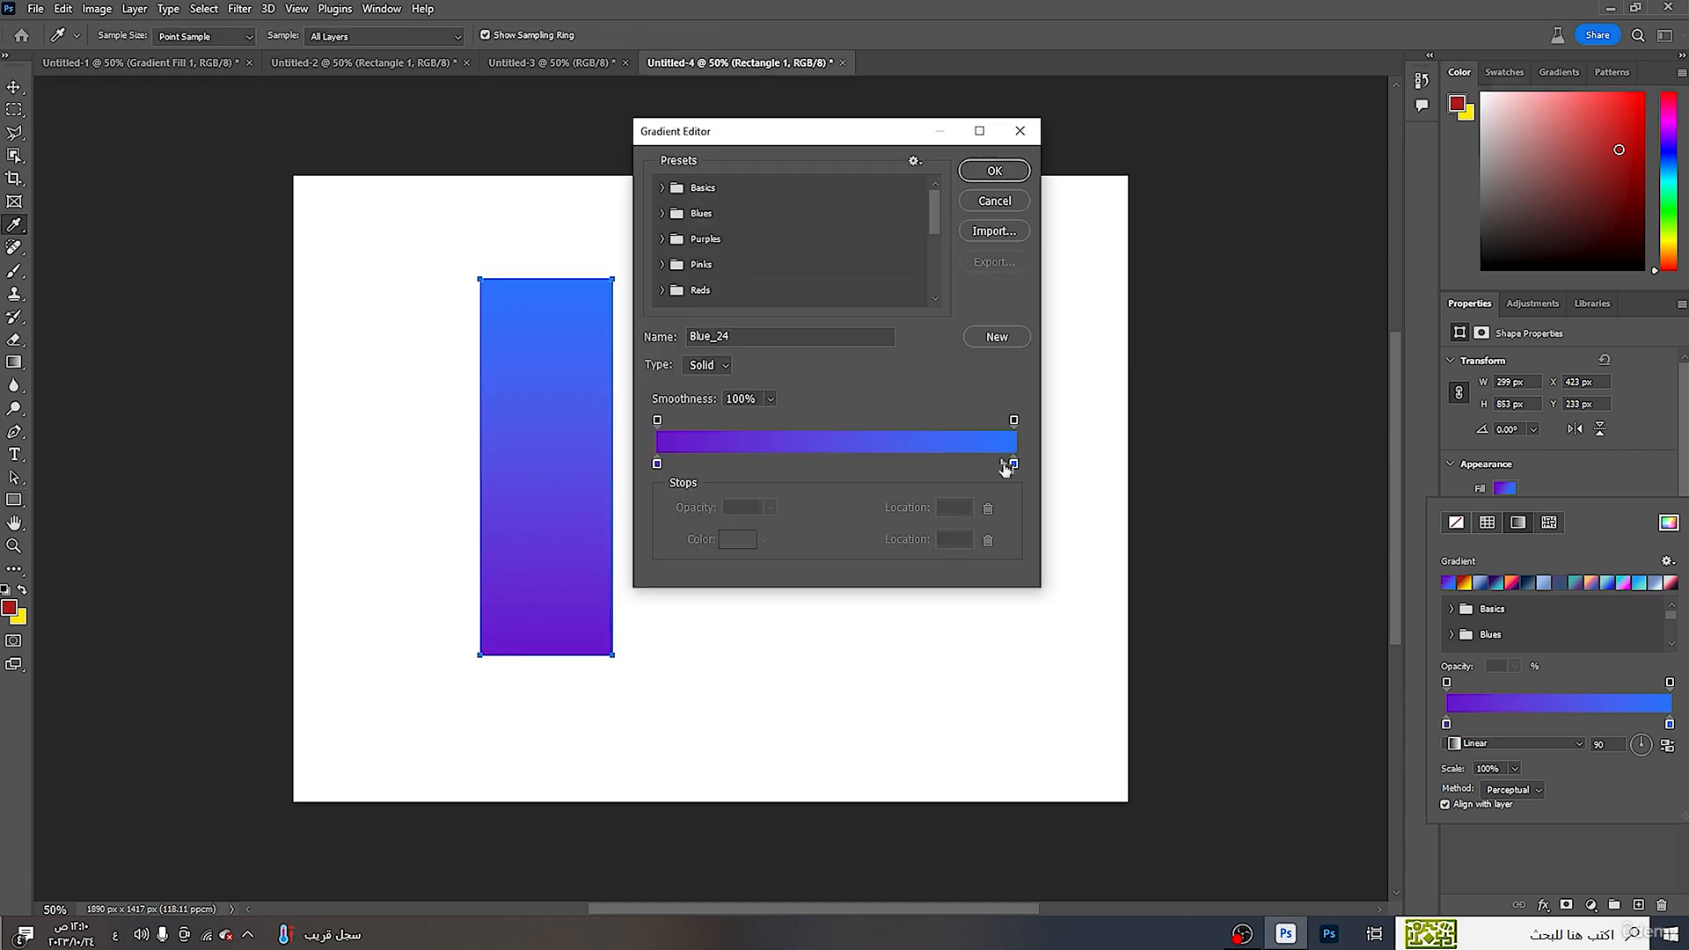
{"action": "left_click_drag", "start_coordinate": [1004, 465], "coordinate": [921, 463]}
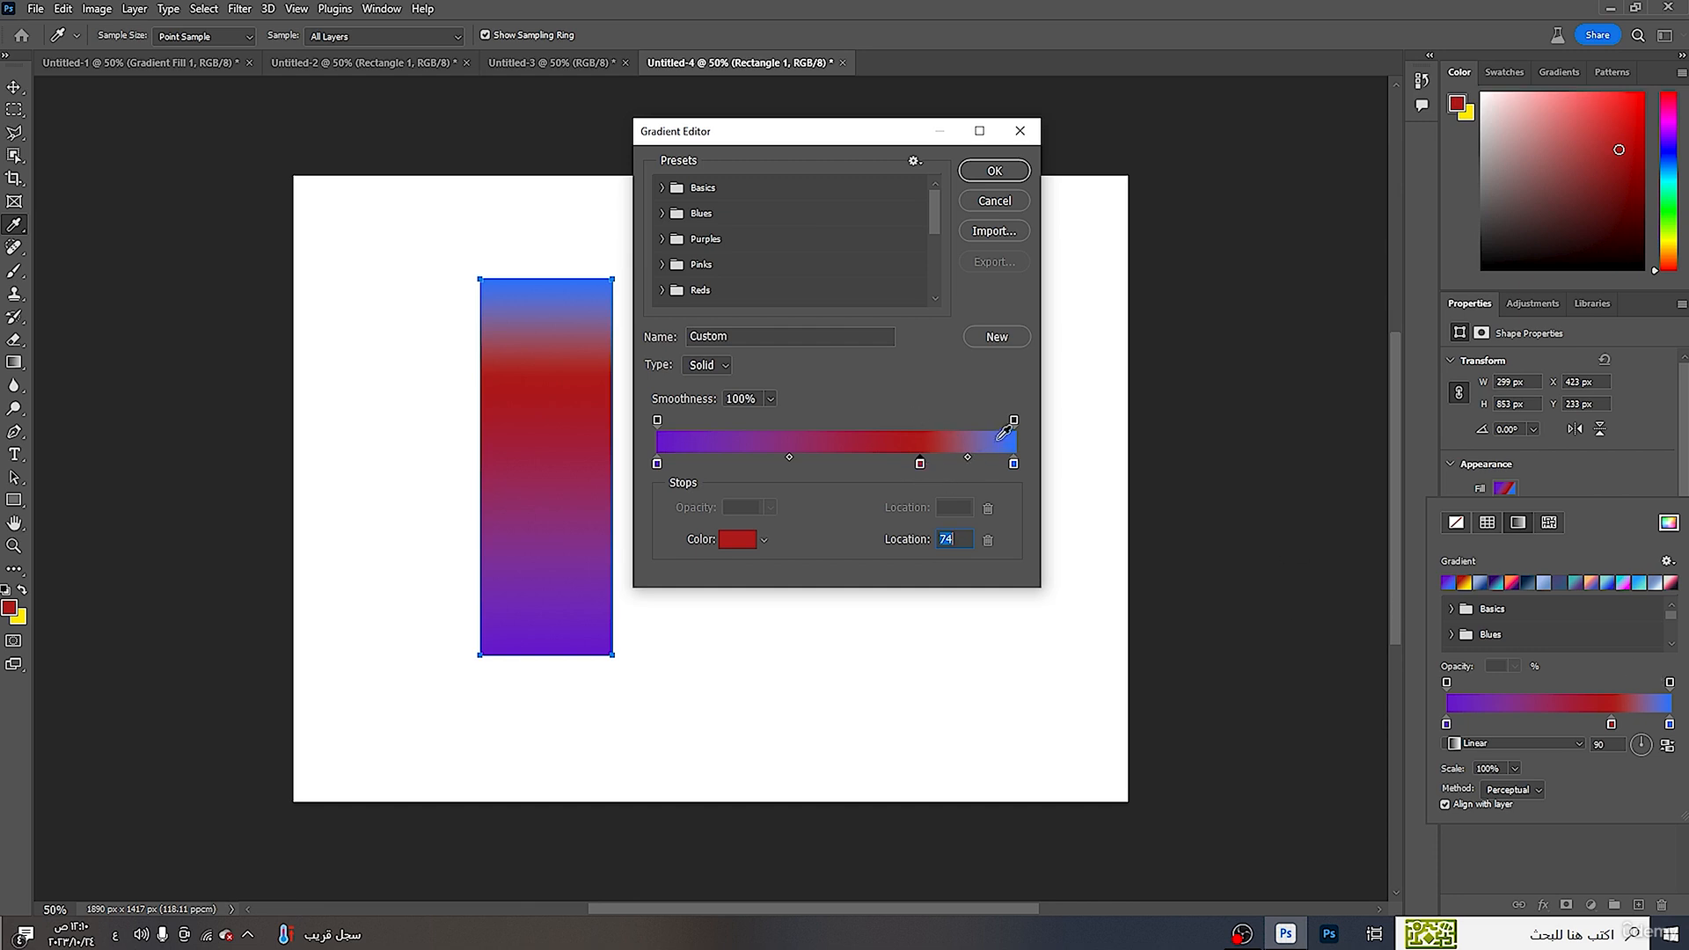
{"action": "left_click_drag", "start_coordinate": [1014, 464], "coordinate": [967, 465]}
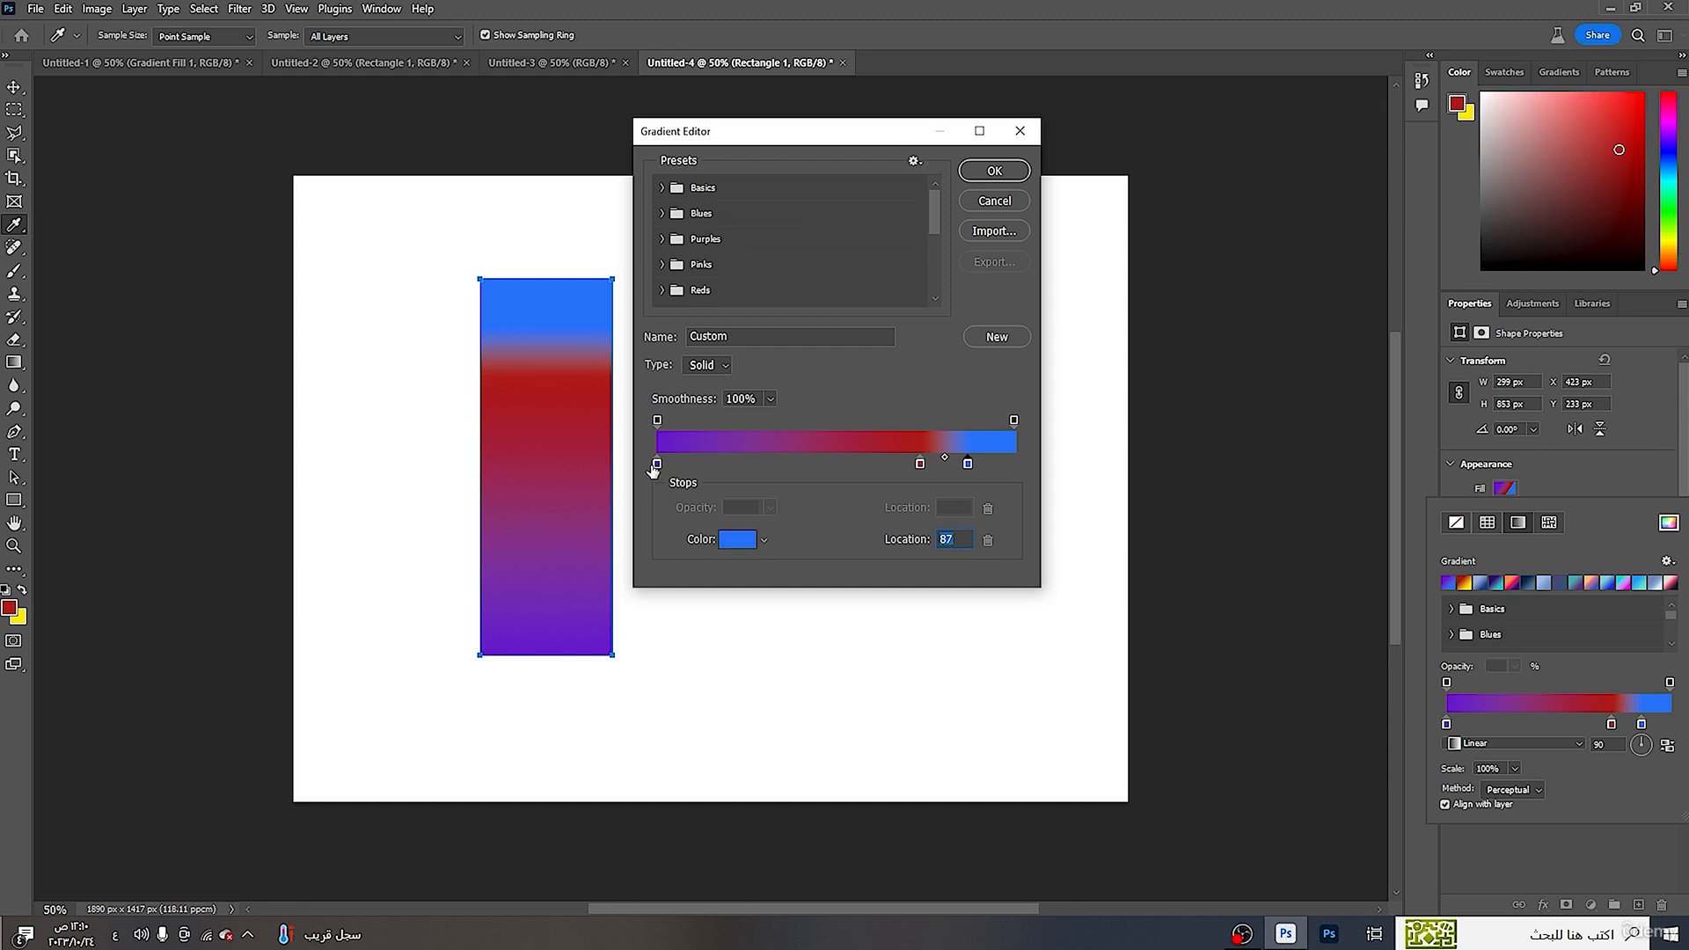
{"action": "mouse_move", "coordinate": [653, 469]}
{"action": "left_mouse_down"}
{"action": "mouse_move", "coordinate": [705, 466]}
{"action": "mouse_move", "coordinate": [658, 466]}
{"action": "left_mouse_up"}
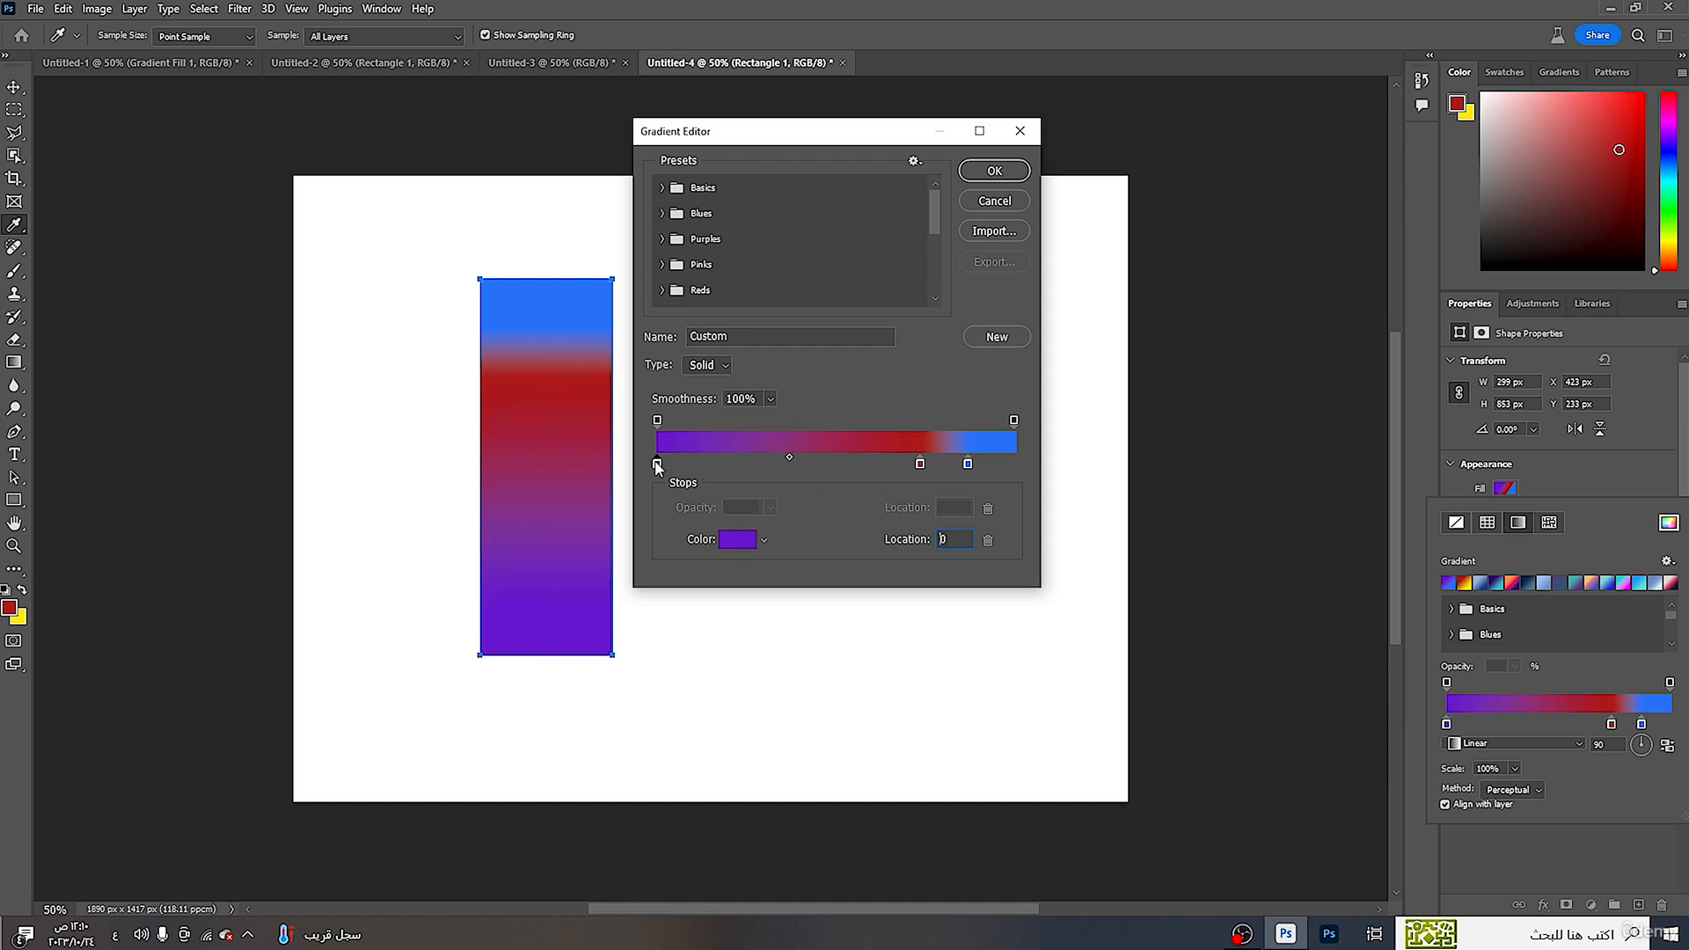
- Try the Noise gradient type on the fill and return the type to Solid
{"action": "left_click", "coordinate": [707, 365]}
{"action": "left_click", "coordinate": [706, 392]}
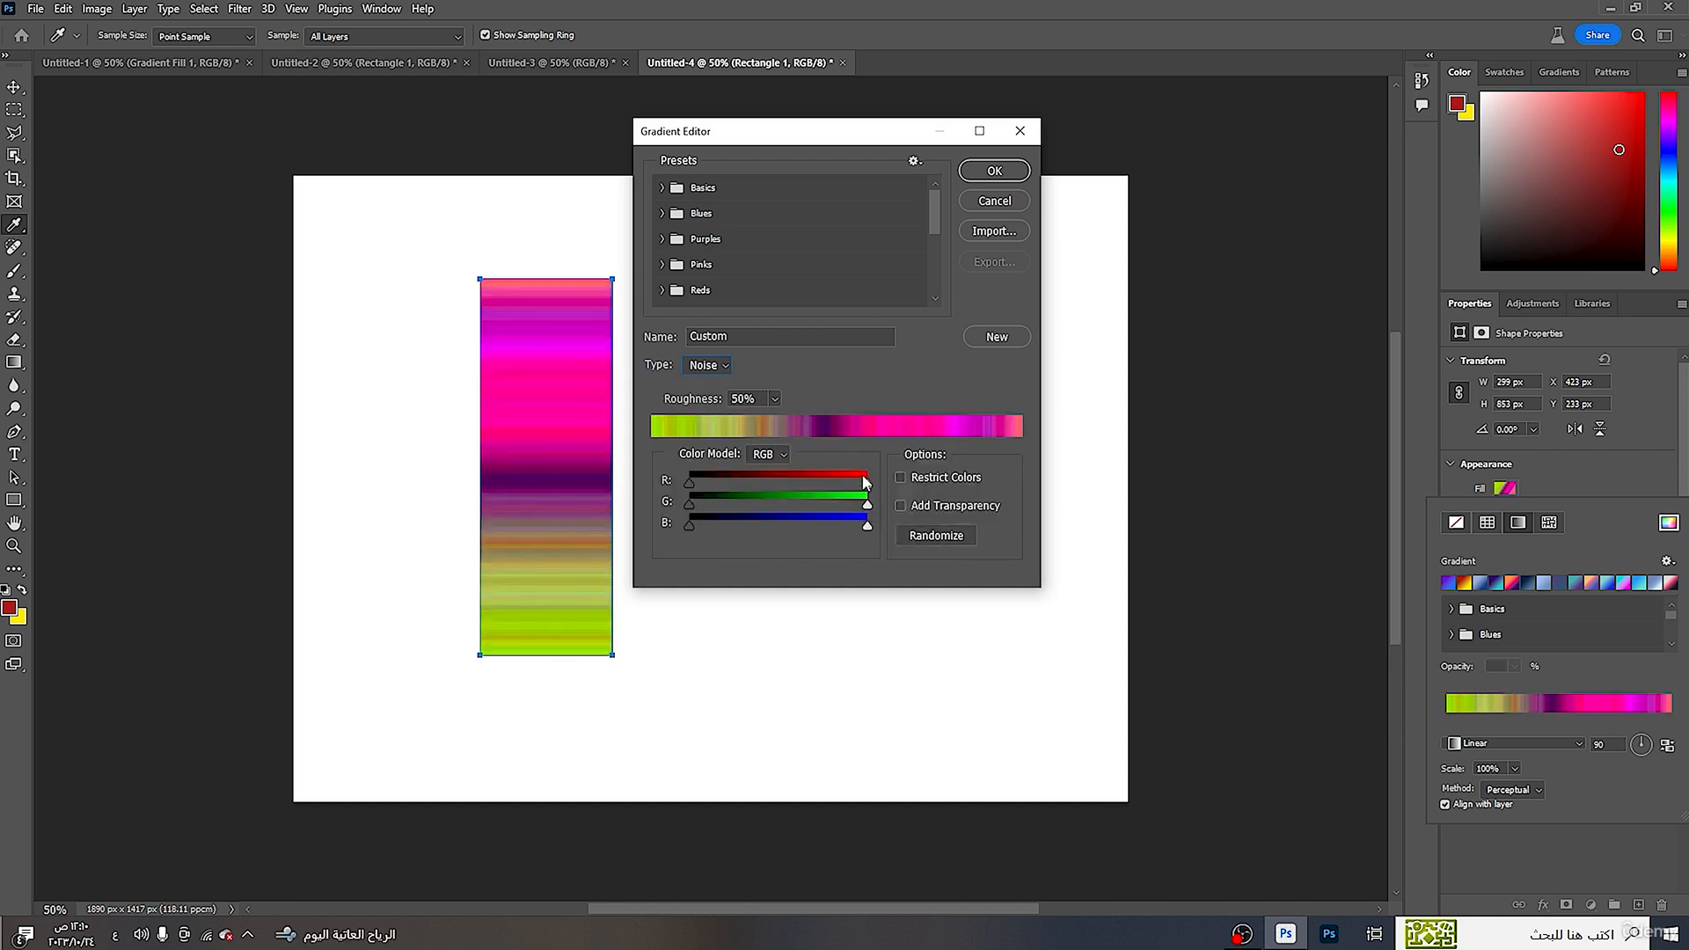
{"action": "left_click_drag", "start_coordinate": [866, 484], "coordinate": [926, 486]}
{"action": "left_click", "coordinate": [740, 344]}
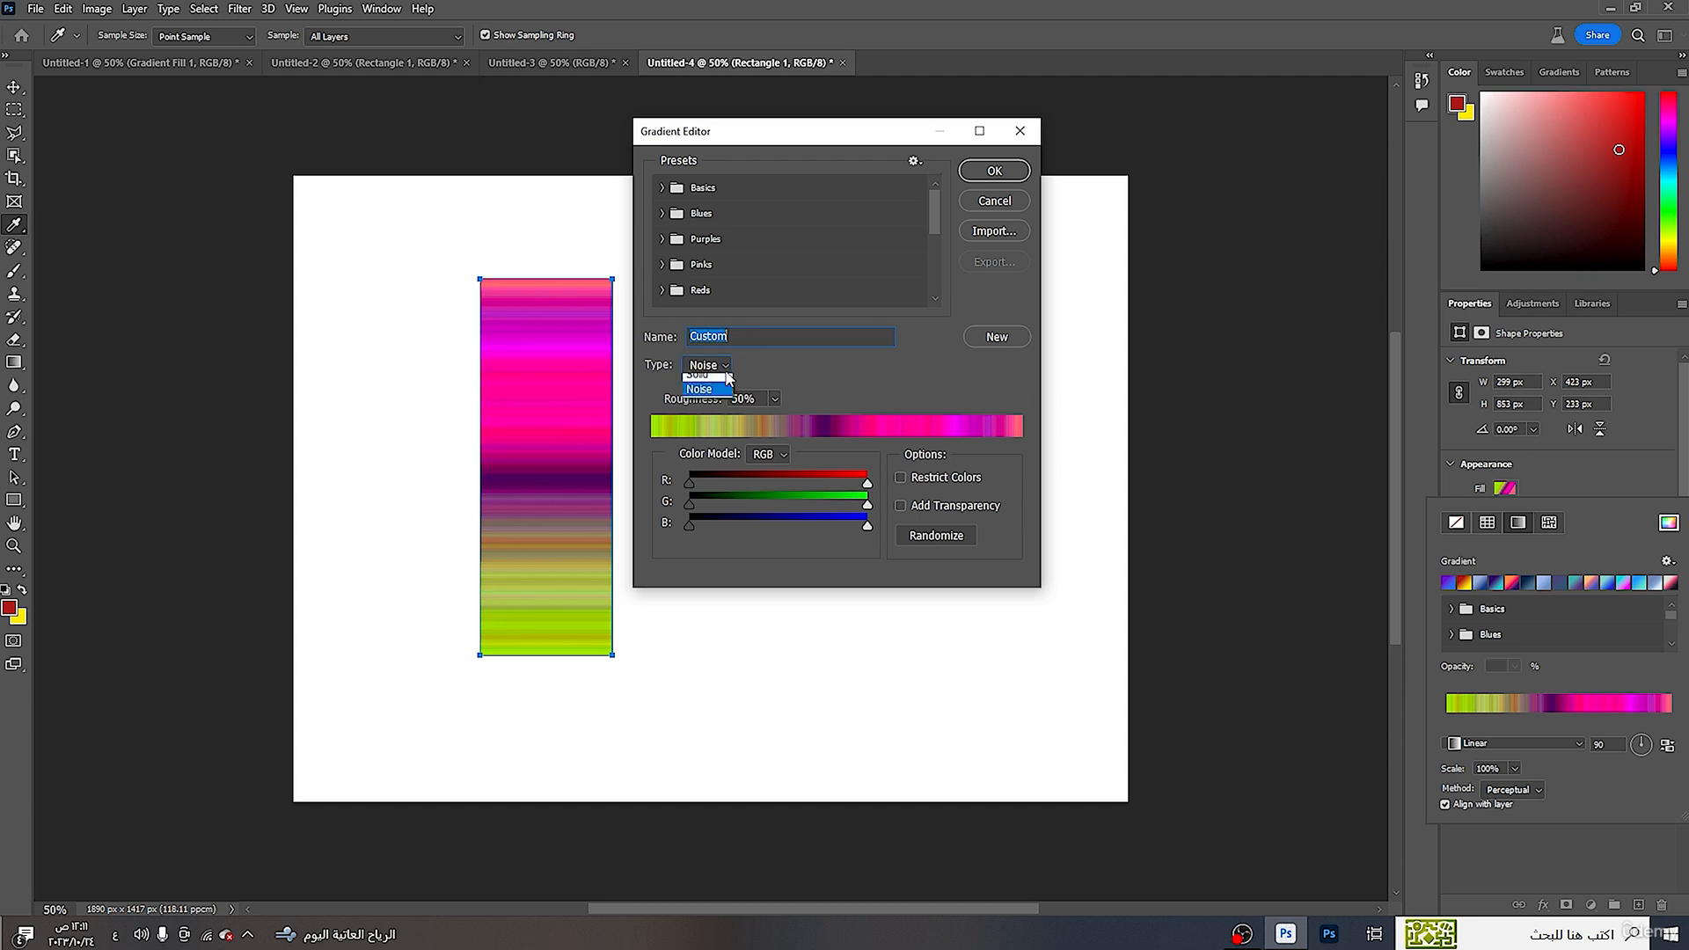
{"action": "left_click", "coordinate": [708, 375]}
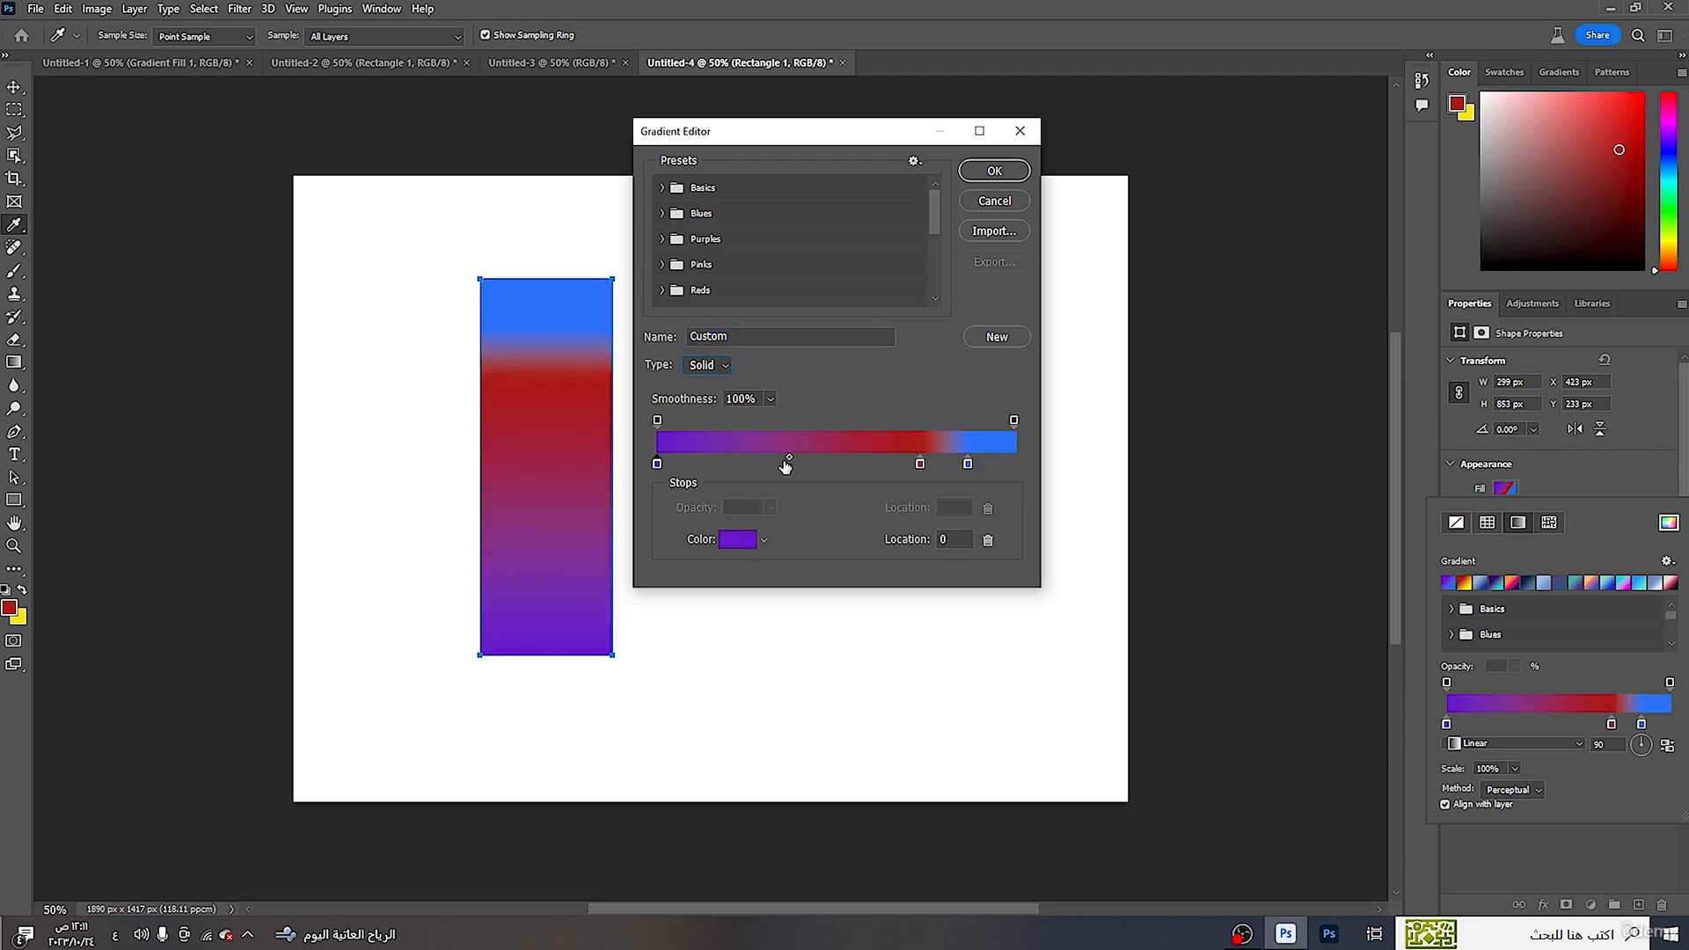
- Add a color stop at location 32 to the fill gradient and recolor the first stop green (#20cd17)
{"action": "left_click", "coordinate": [773, 464]}
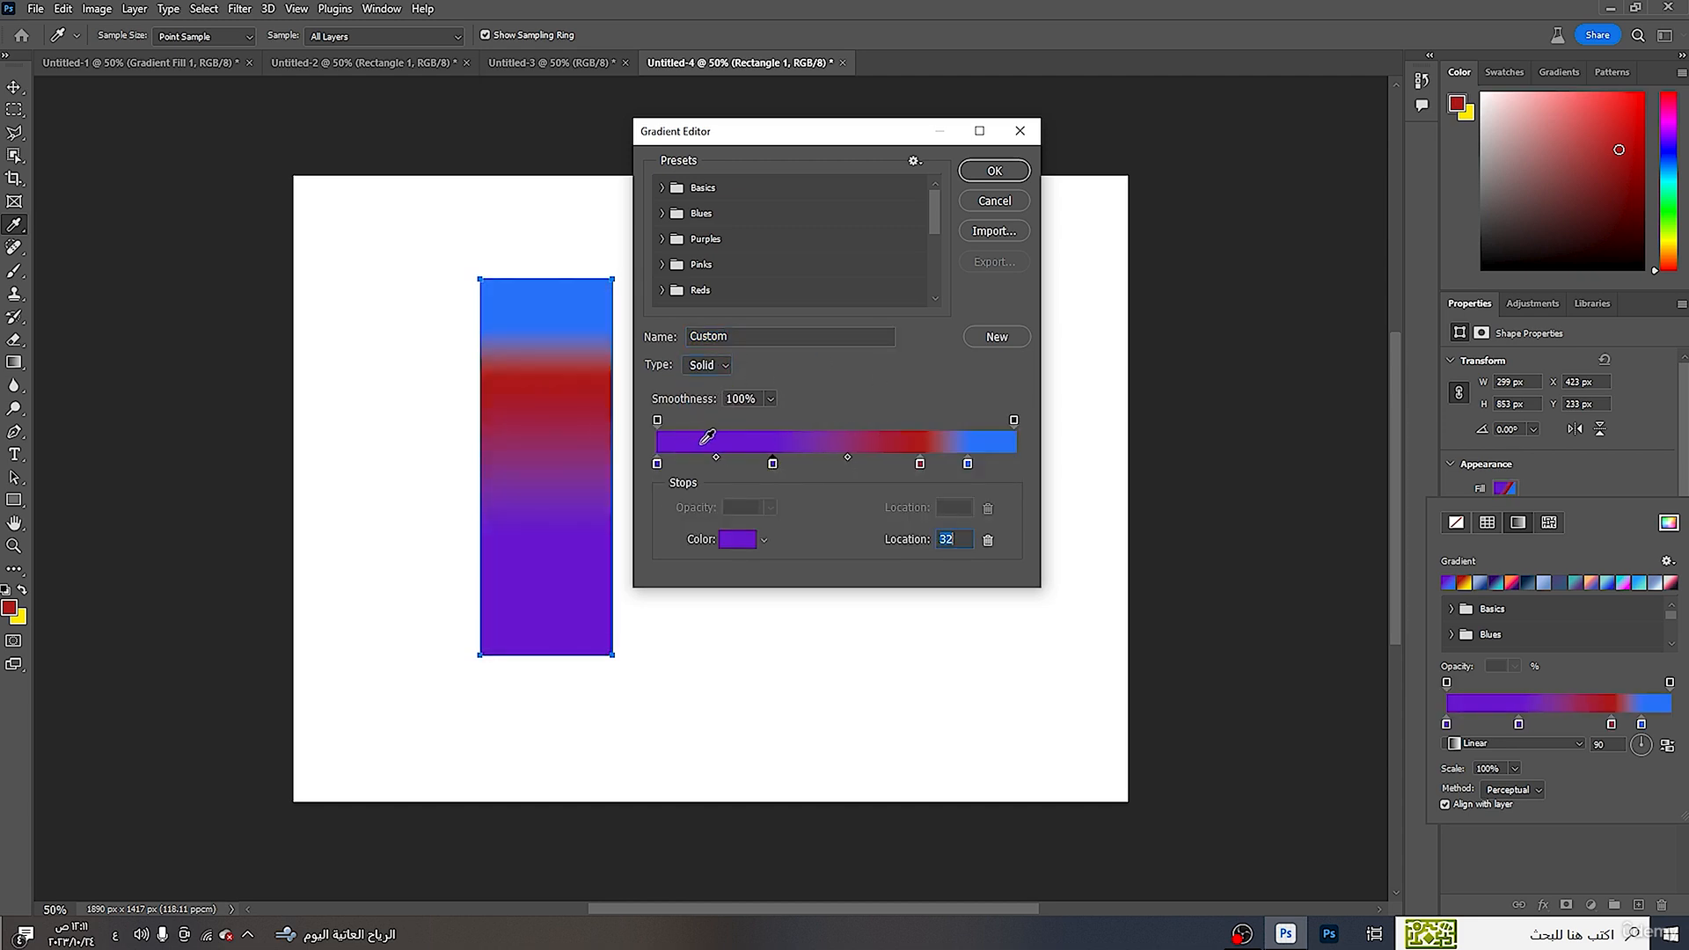
{"action": "double_click", "coordinate": [657, 463]}
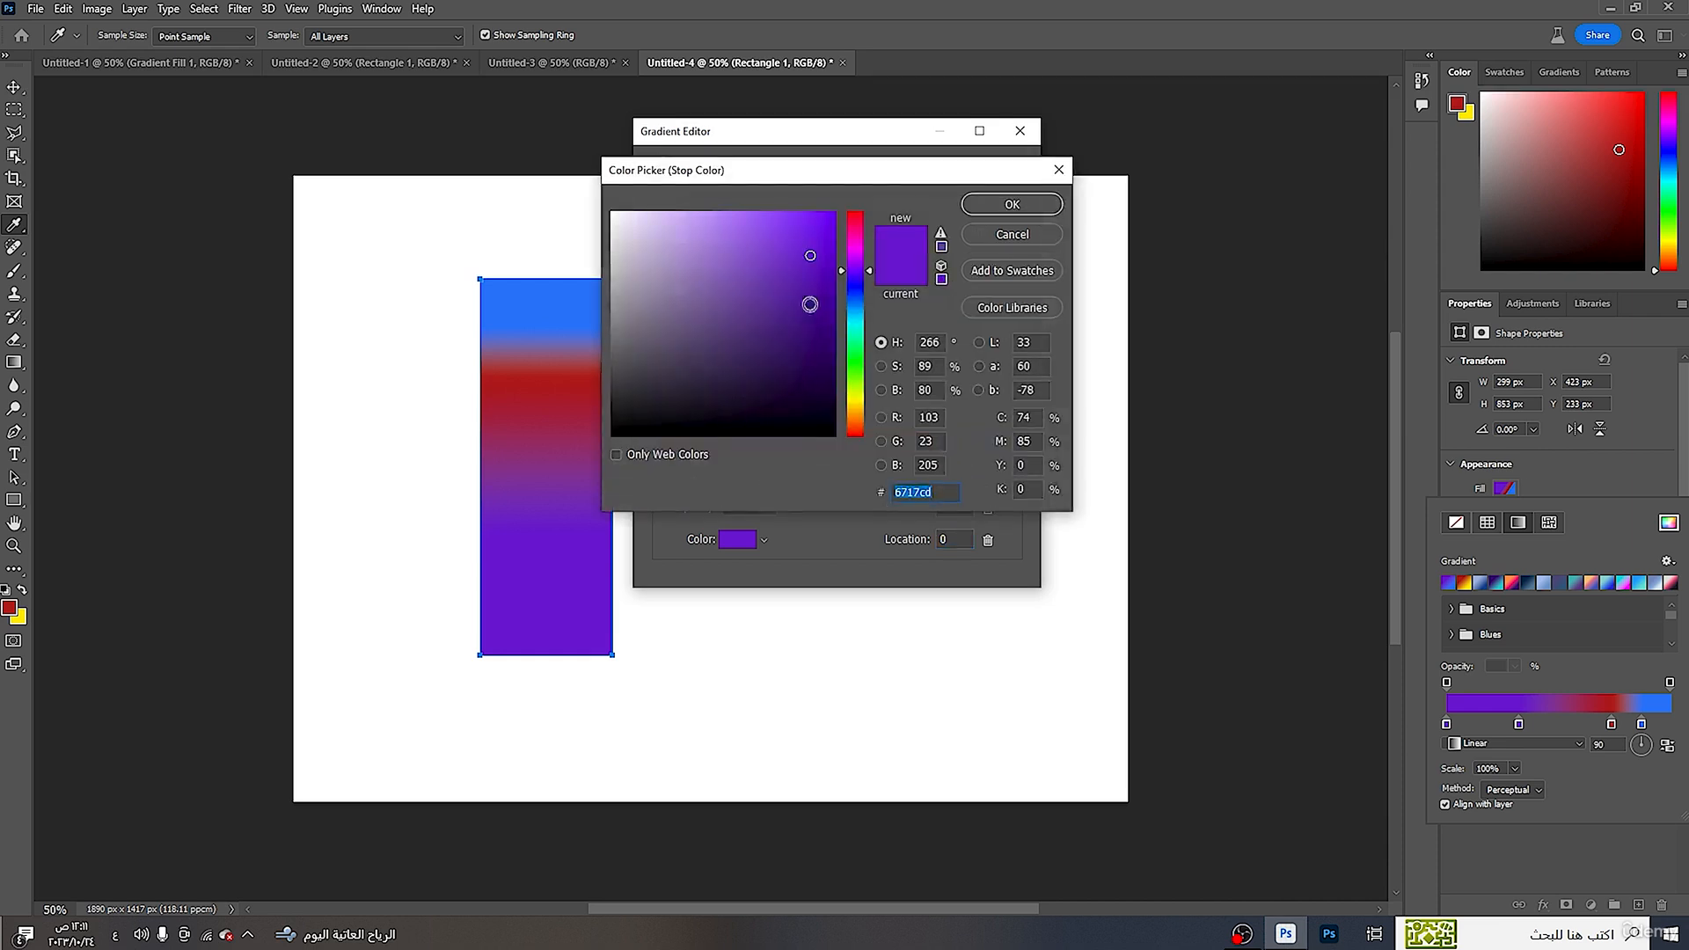
{"action": "left_click", "coordinate": [855, 231]}
{"action": "left_click_drag", "start_coordinate": [855, 232], "coordinate": [855, 363]}
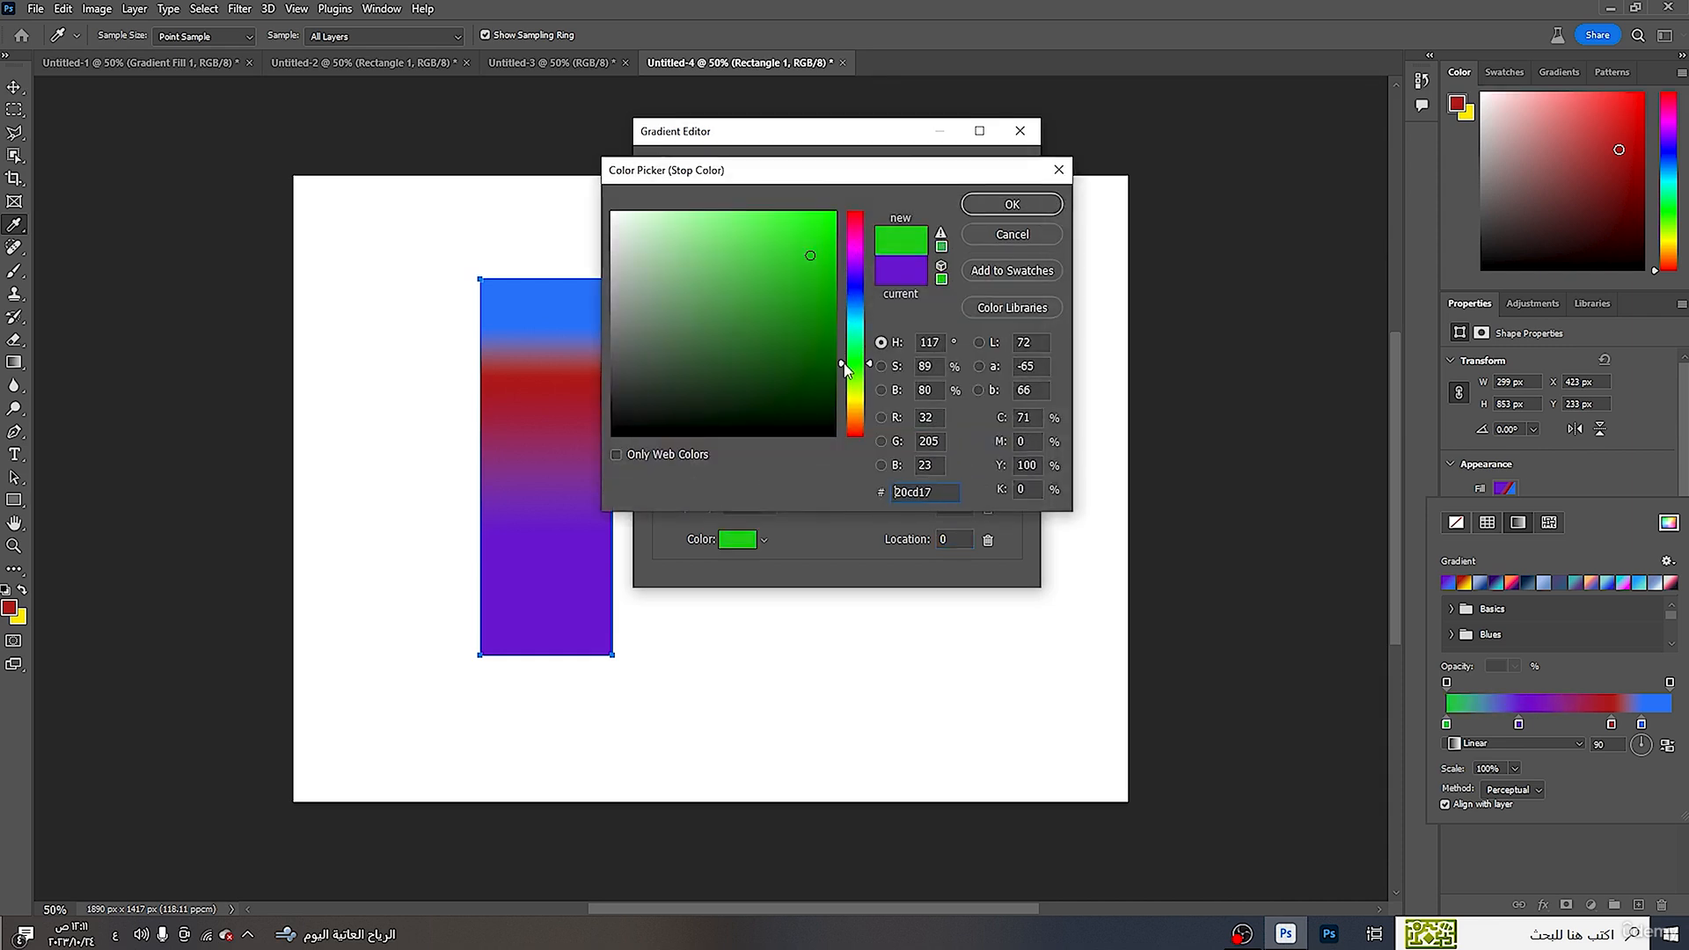
{"action": "left_click", "coordinate": [997, 211]}
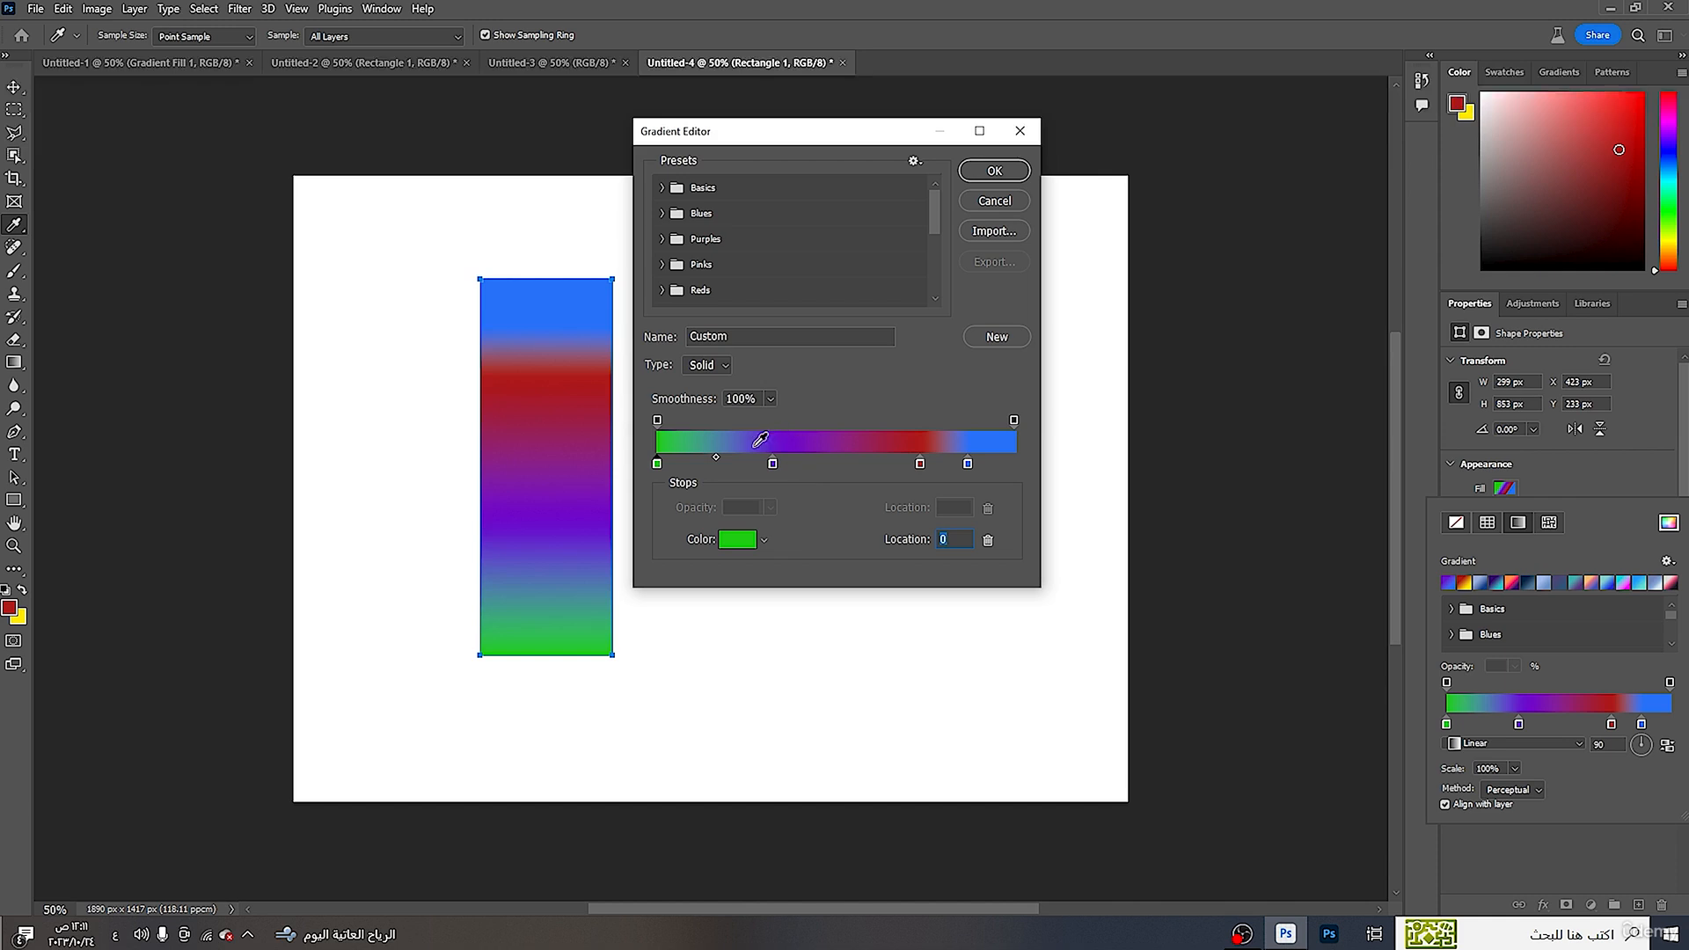
- Return the first stop to purple by sampling the gradient, and recolor the stop at location 32 orange-red (#cd3517)
{"action": "left_click", "coordinate": [754, 447]}
{"action": "left_click", "coordinate": [716, 456]}
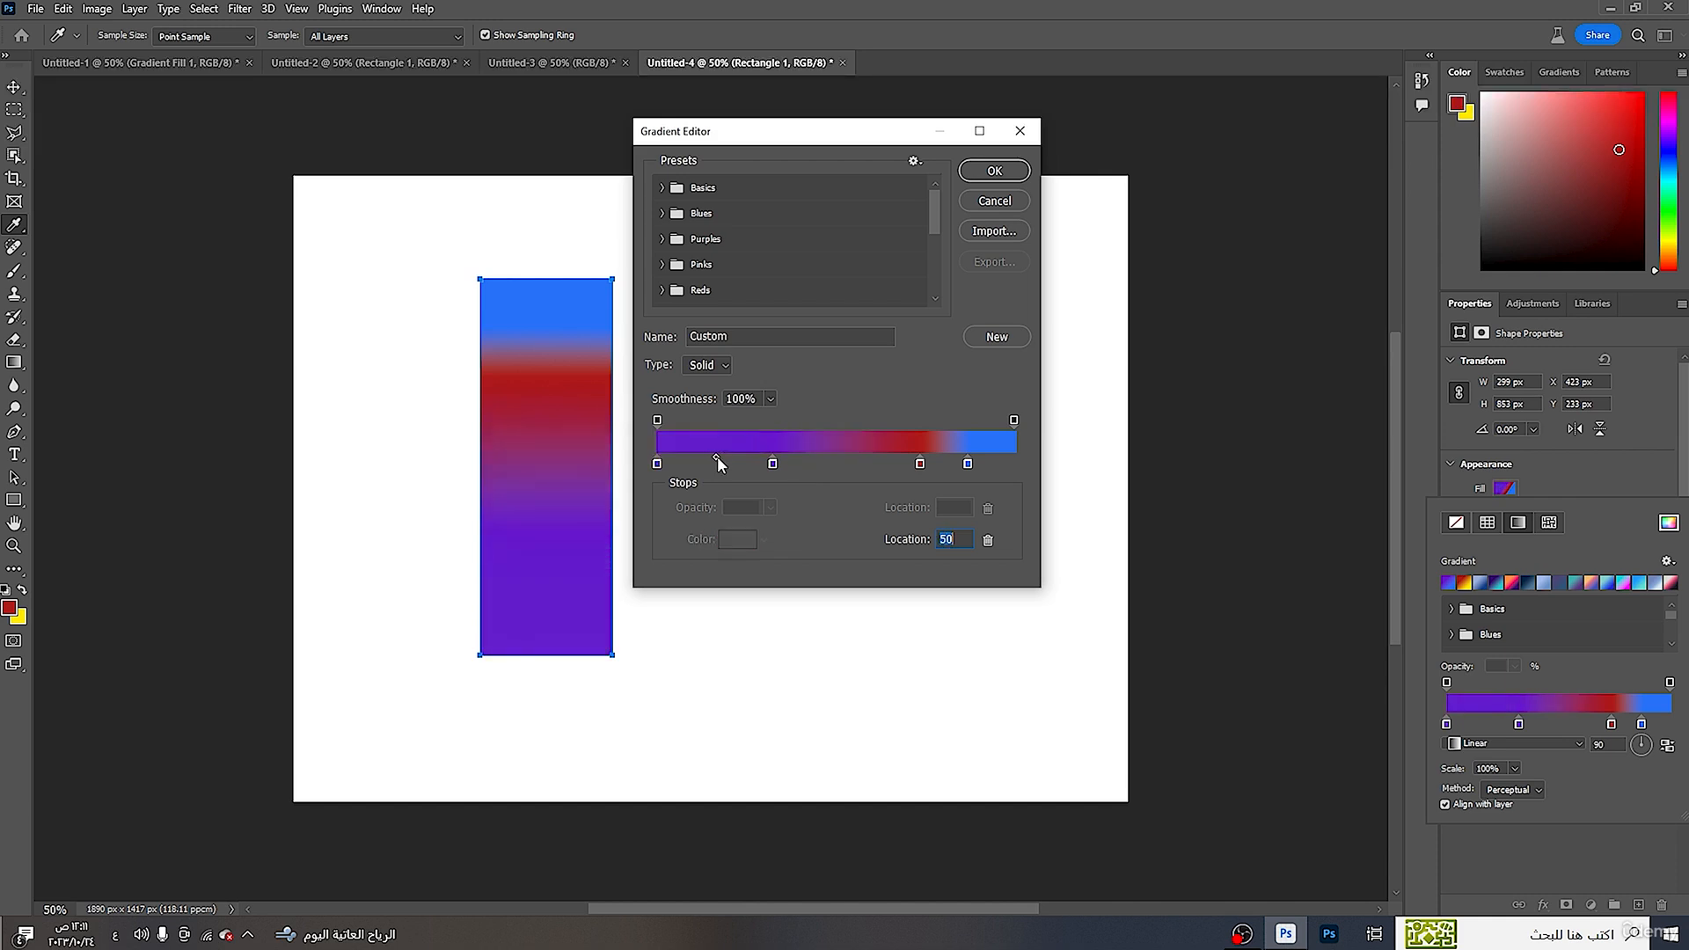
{"action": "double_click", "coordinate": [773, 463]}
{"action": "left_click", "coordinate": [855, 429]}
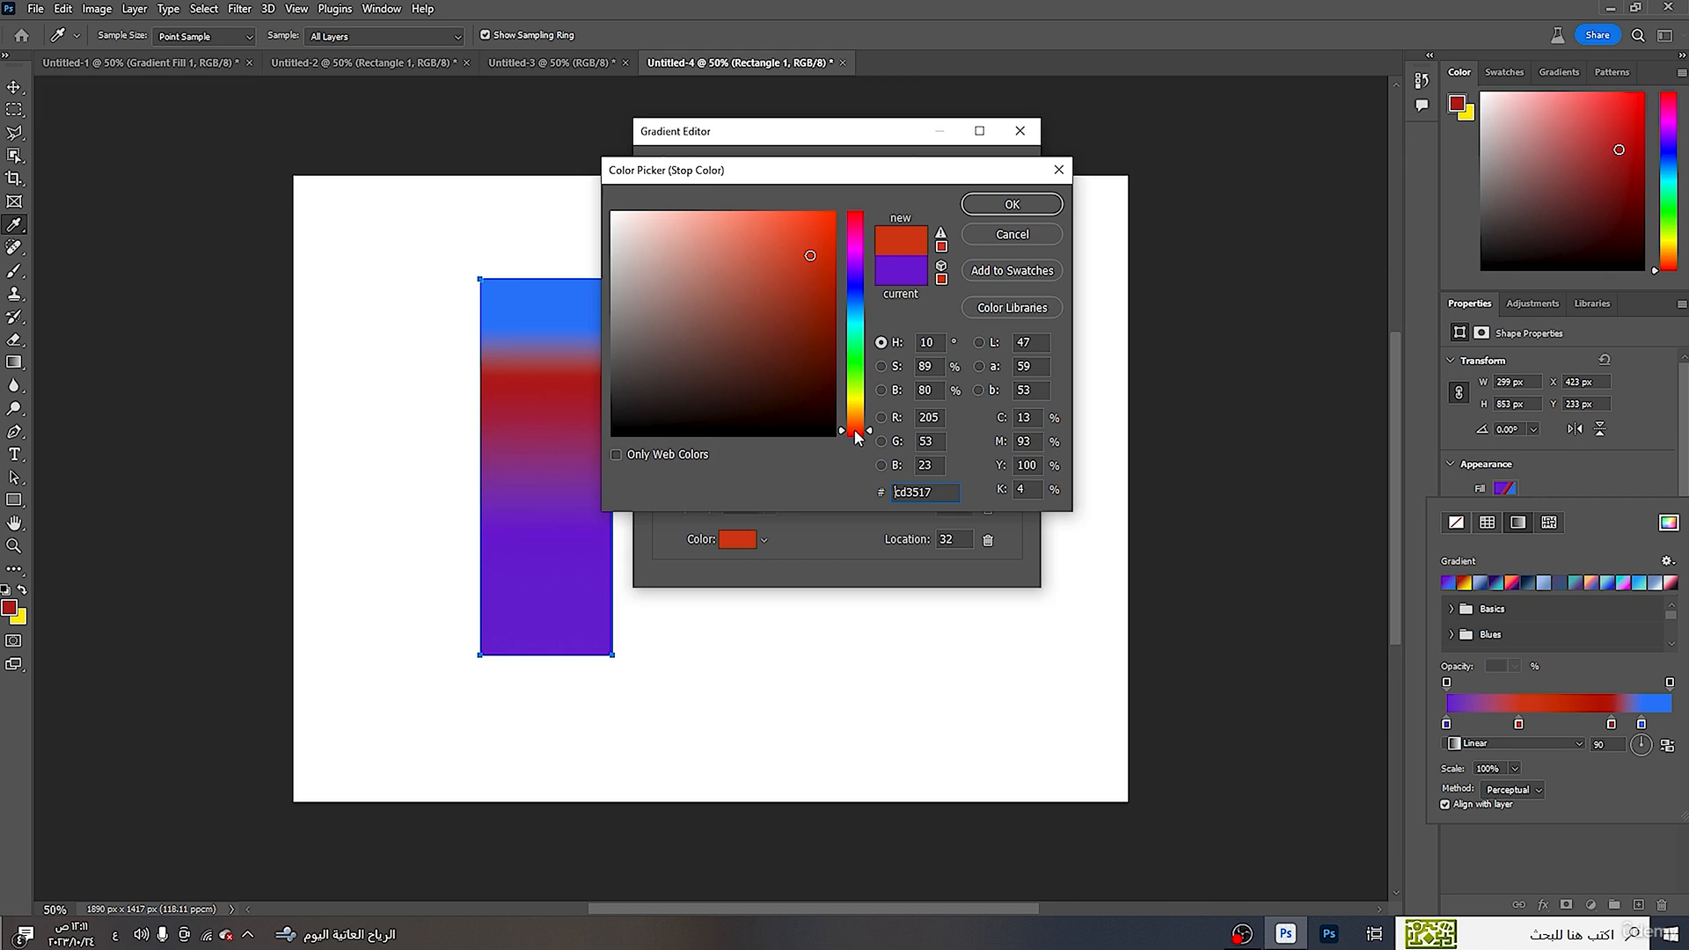
{"action": "left_click", "coordinate": [1020, 208]}
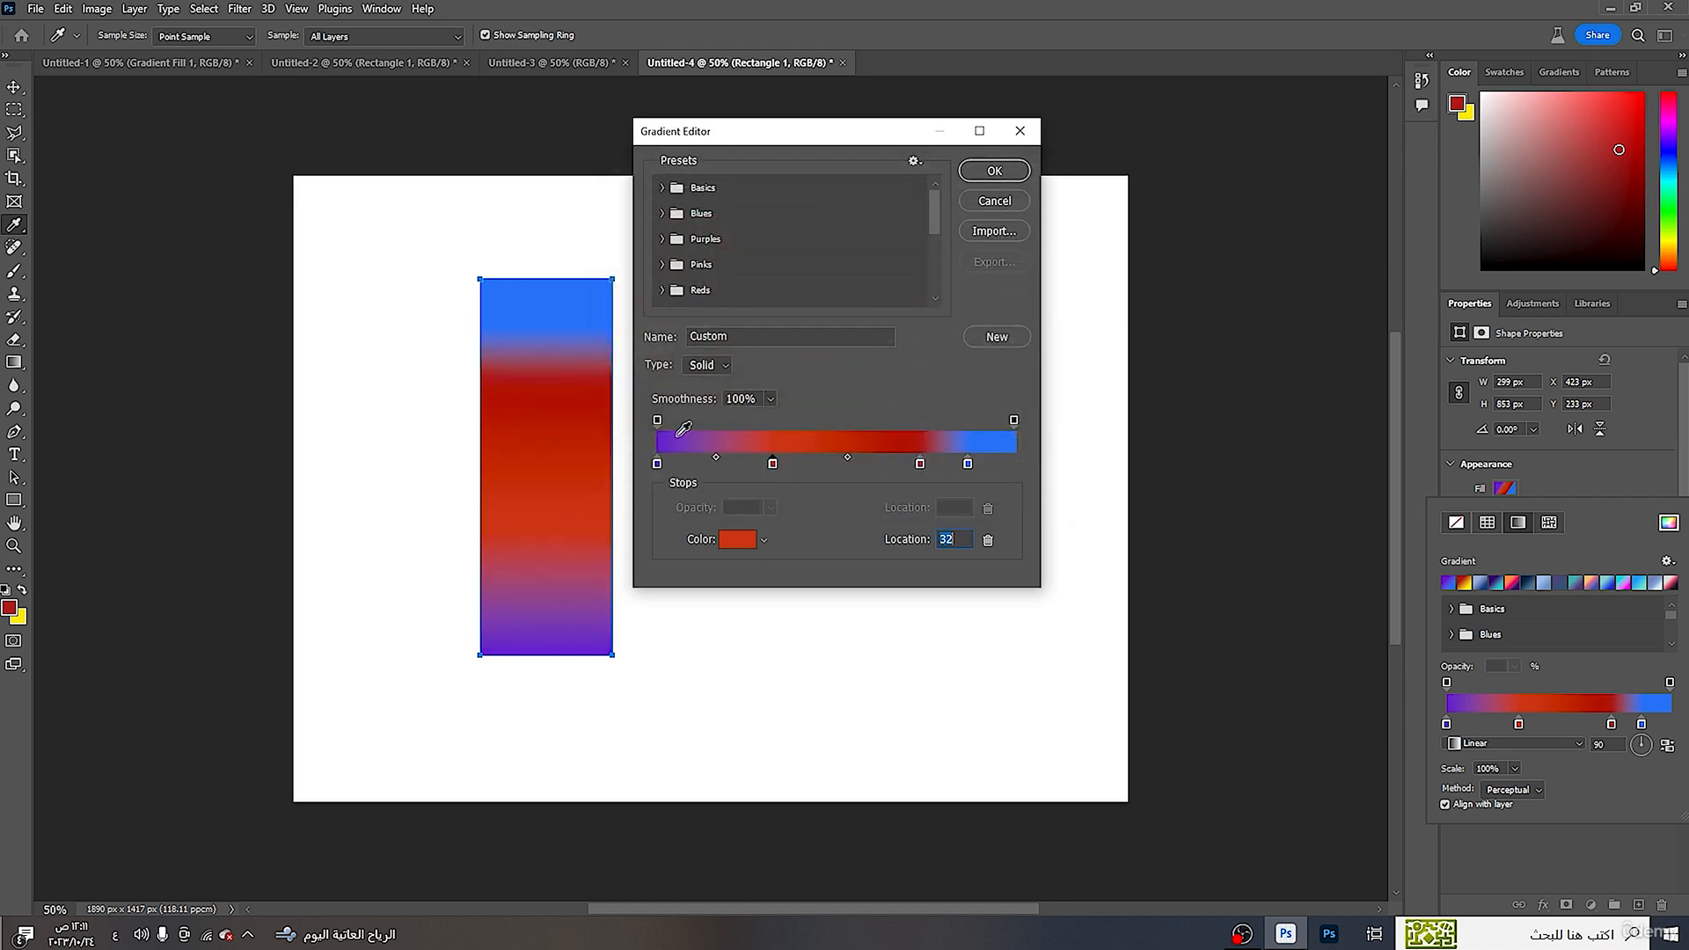
- Recolor the gradient's first stop bright yellow (#eaff00)
{"action": "left_click", "coordinate": [657, 465]}
{"action": "double_click", "coordinate": [657, 465]}
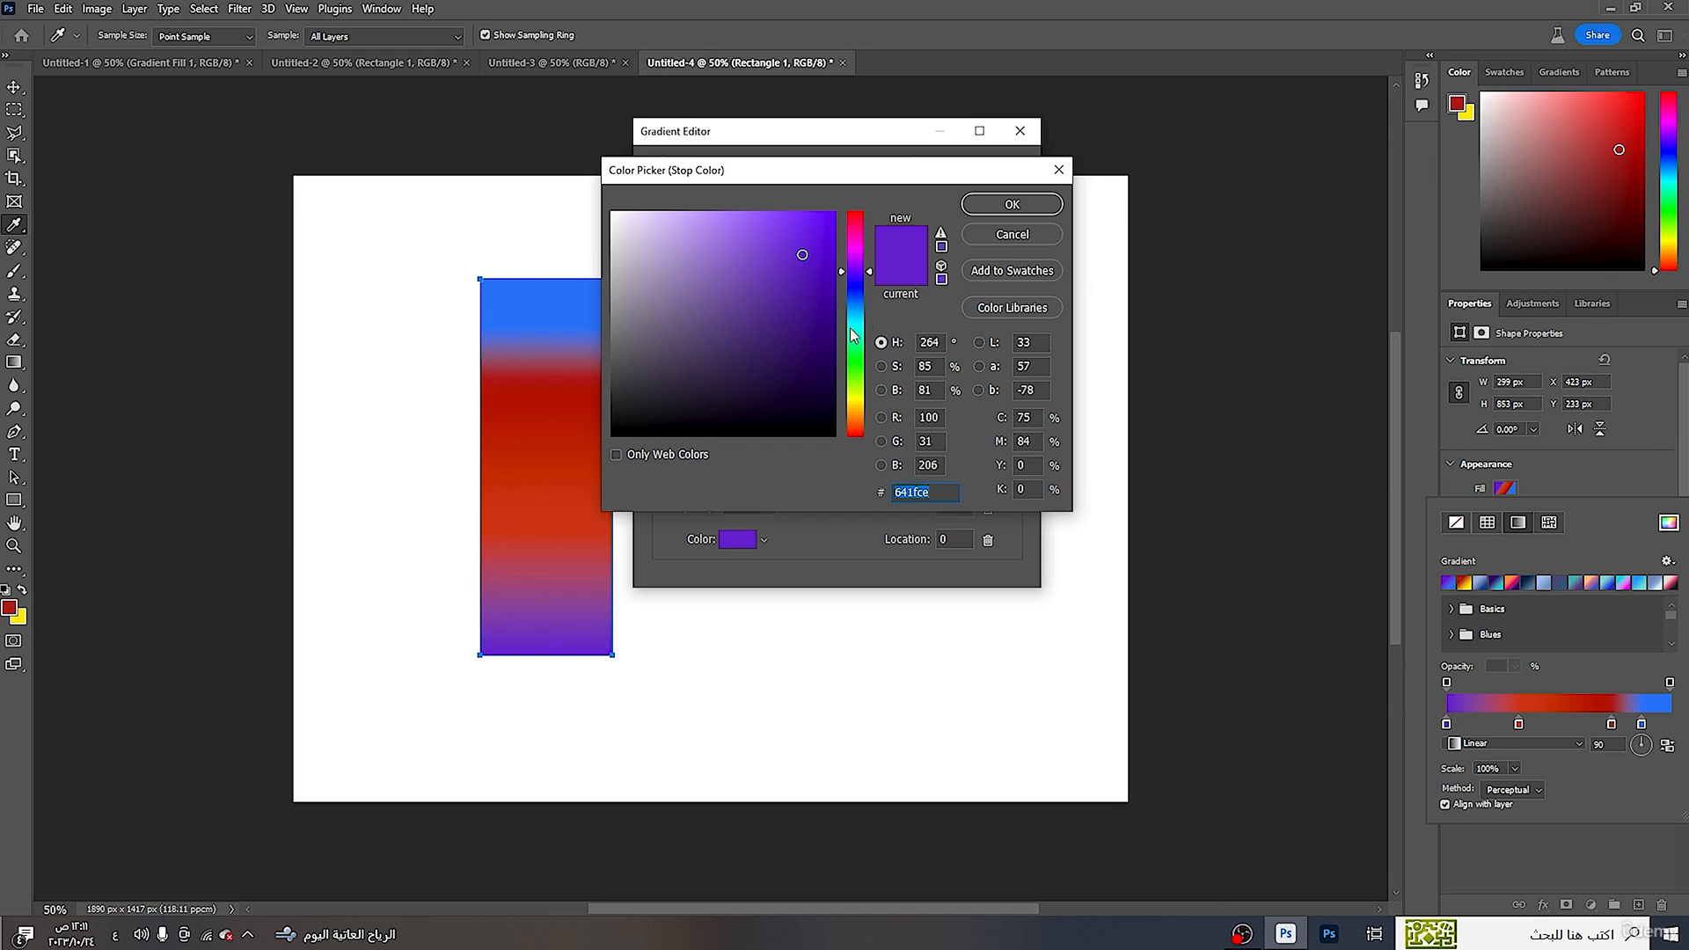
{"action": "left_click_drag", "start_coordinate": [851, 334], "coordinate": [855, 397]}
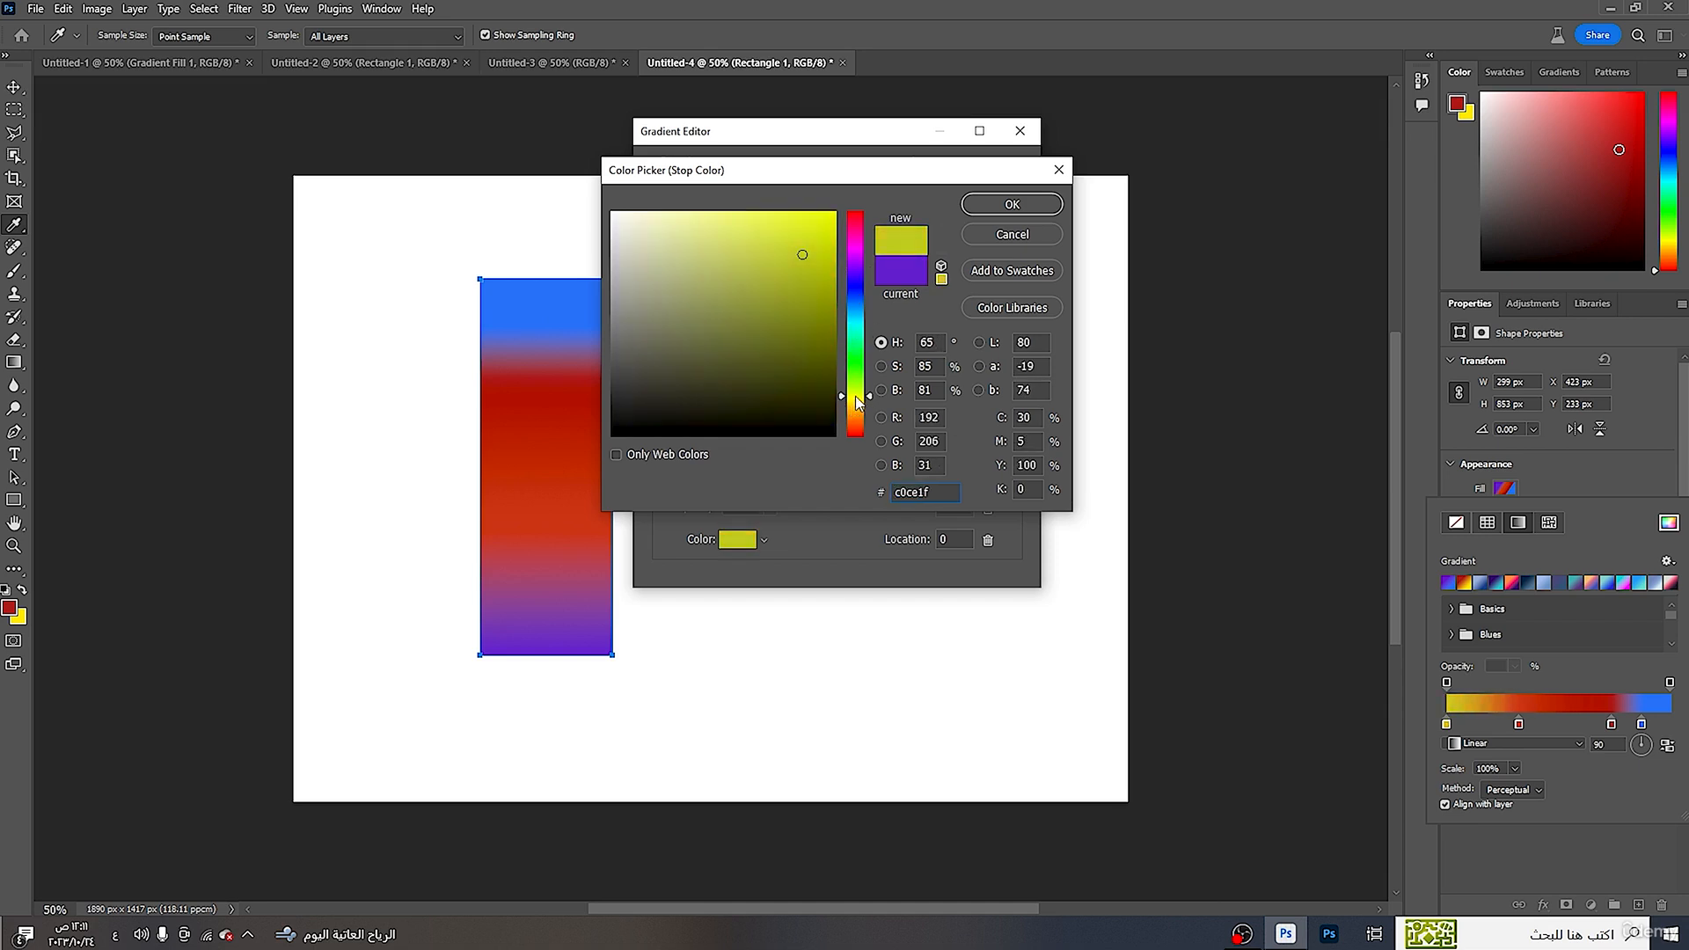
{"action": "left_click_drag", "start_coordinate": [773, 260], "coordinate": [895, 174]}
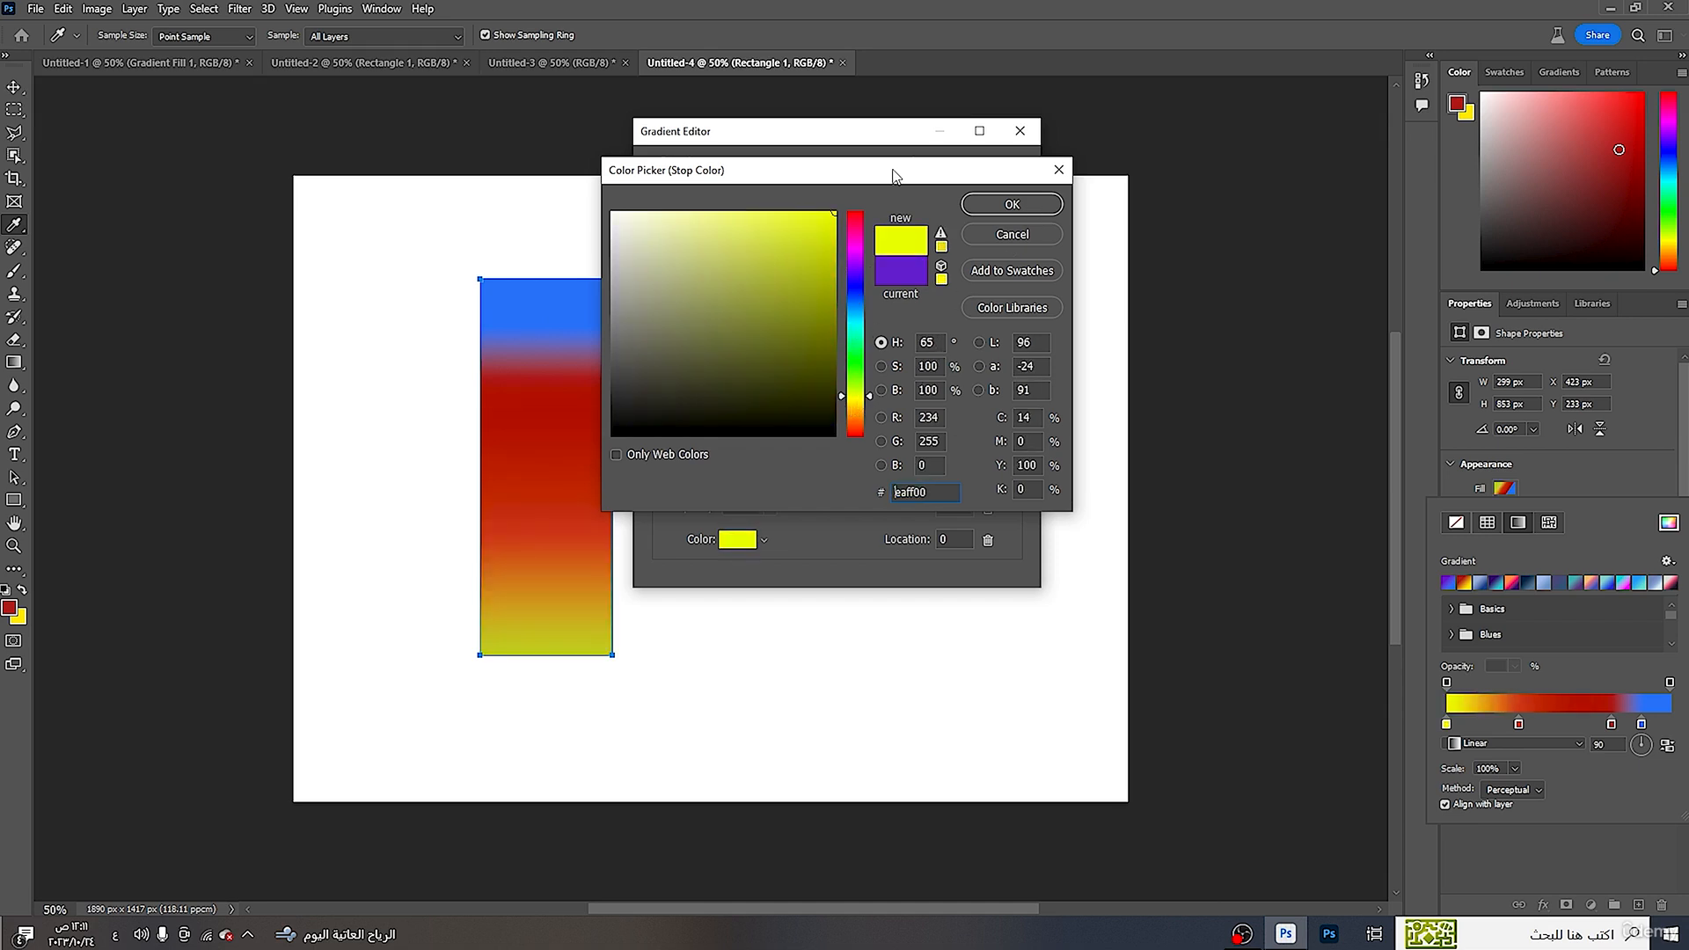
{"action": "left_click", "coordinate": [1011, 205]}
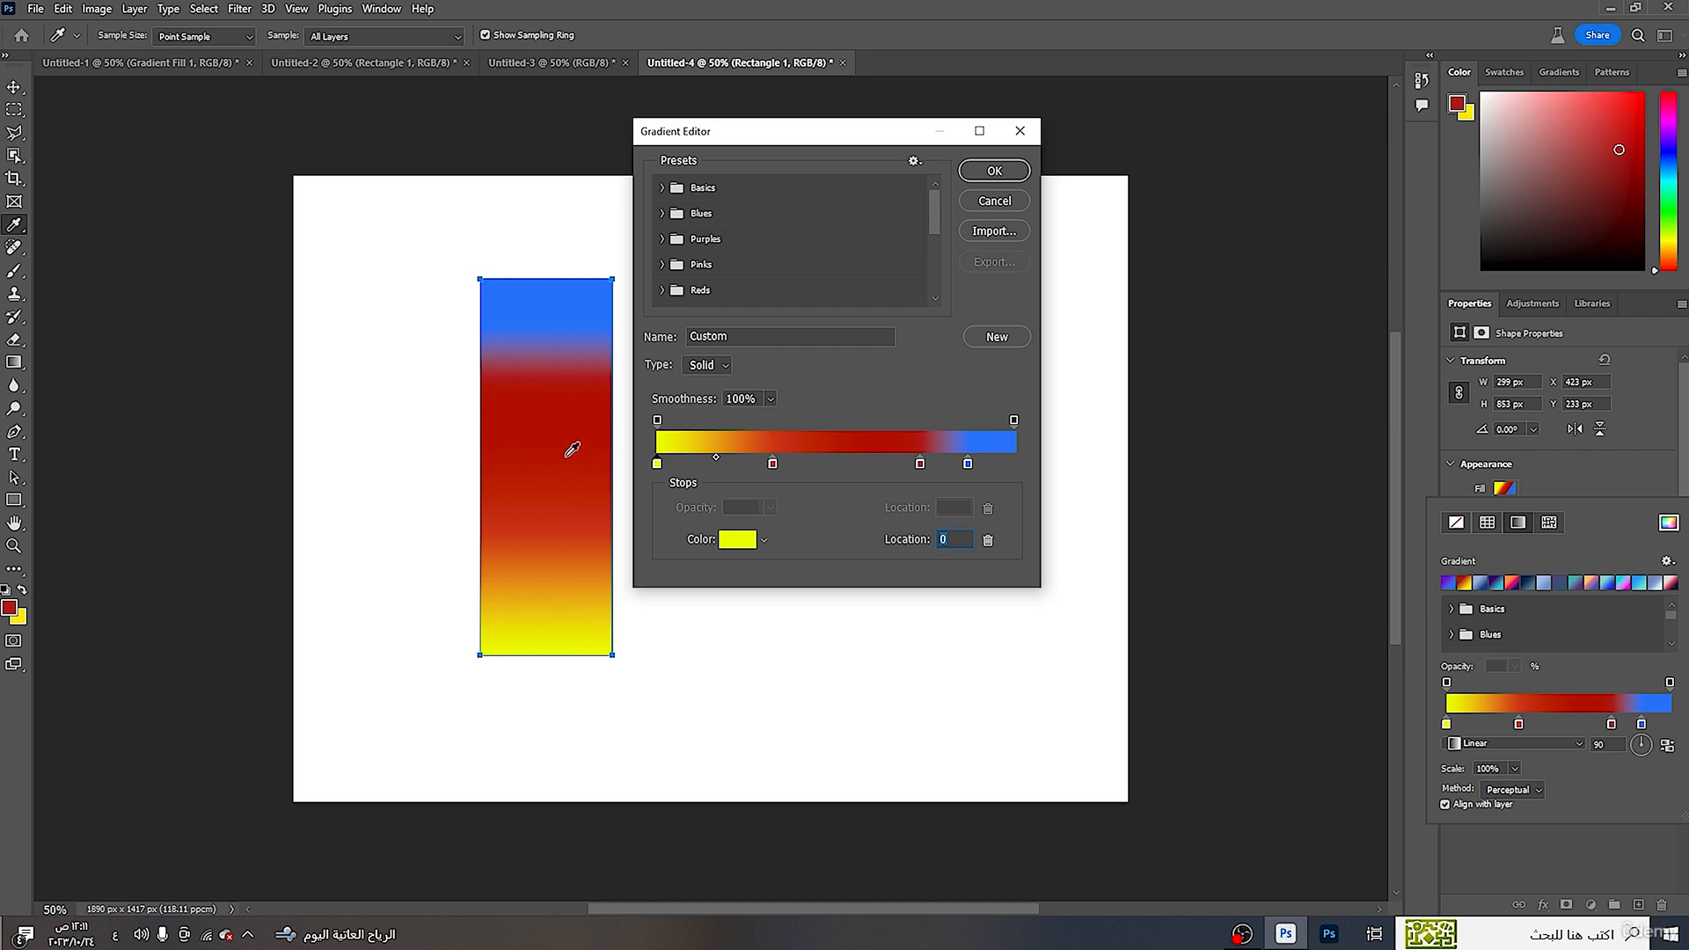
- Sample blue and finally orange-red from the rectangle for the first stop, and accept the edited gradient
{"action": "left_click_drag", "start_coordinate": [572, 450], "coordinate": [534, 319]}
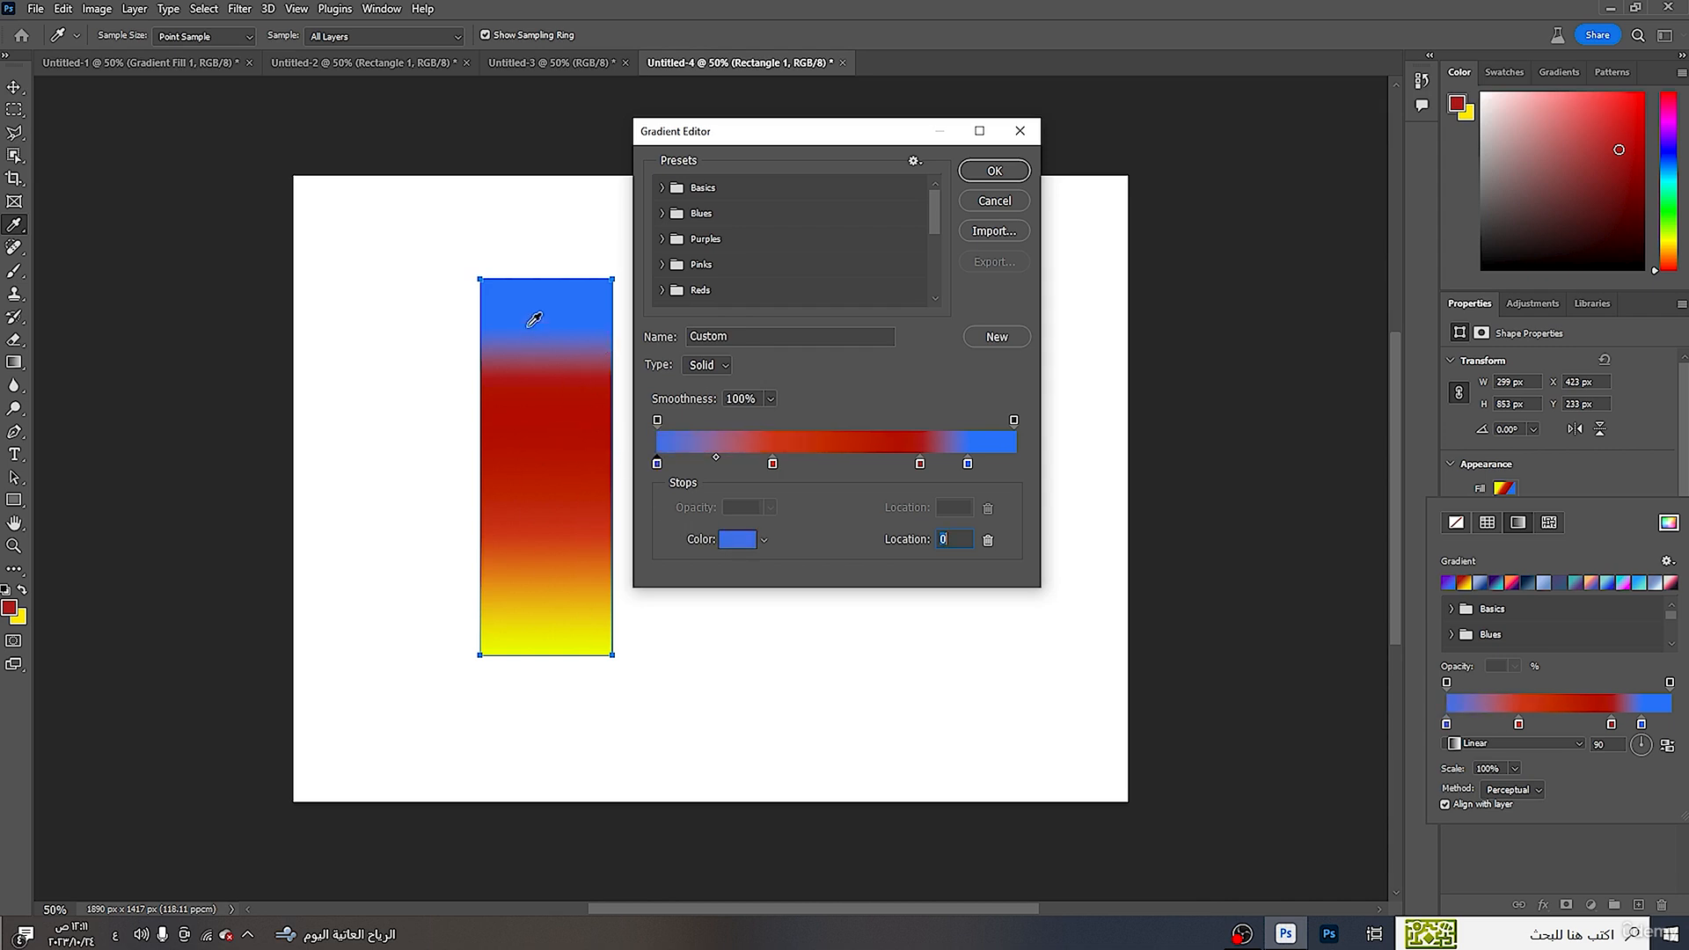
{"action": "left_click", "coordinate": [565, 479]}
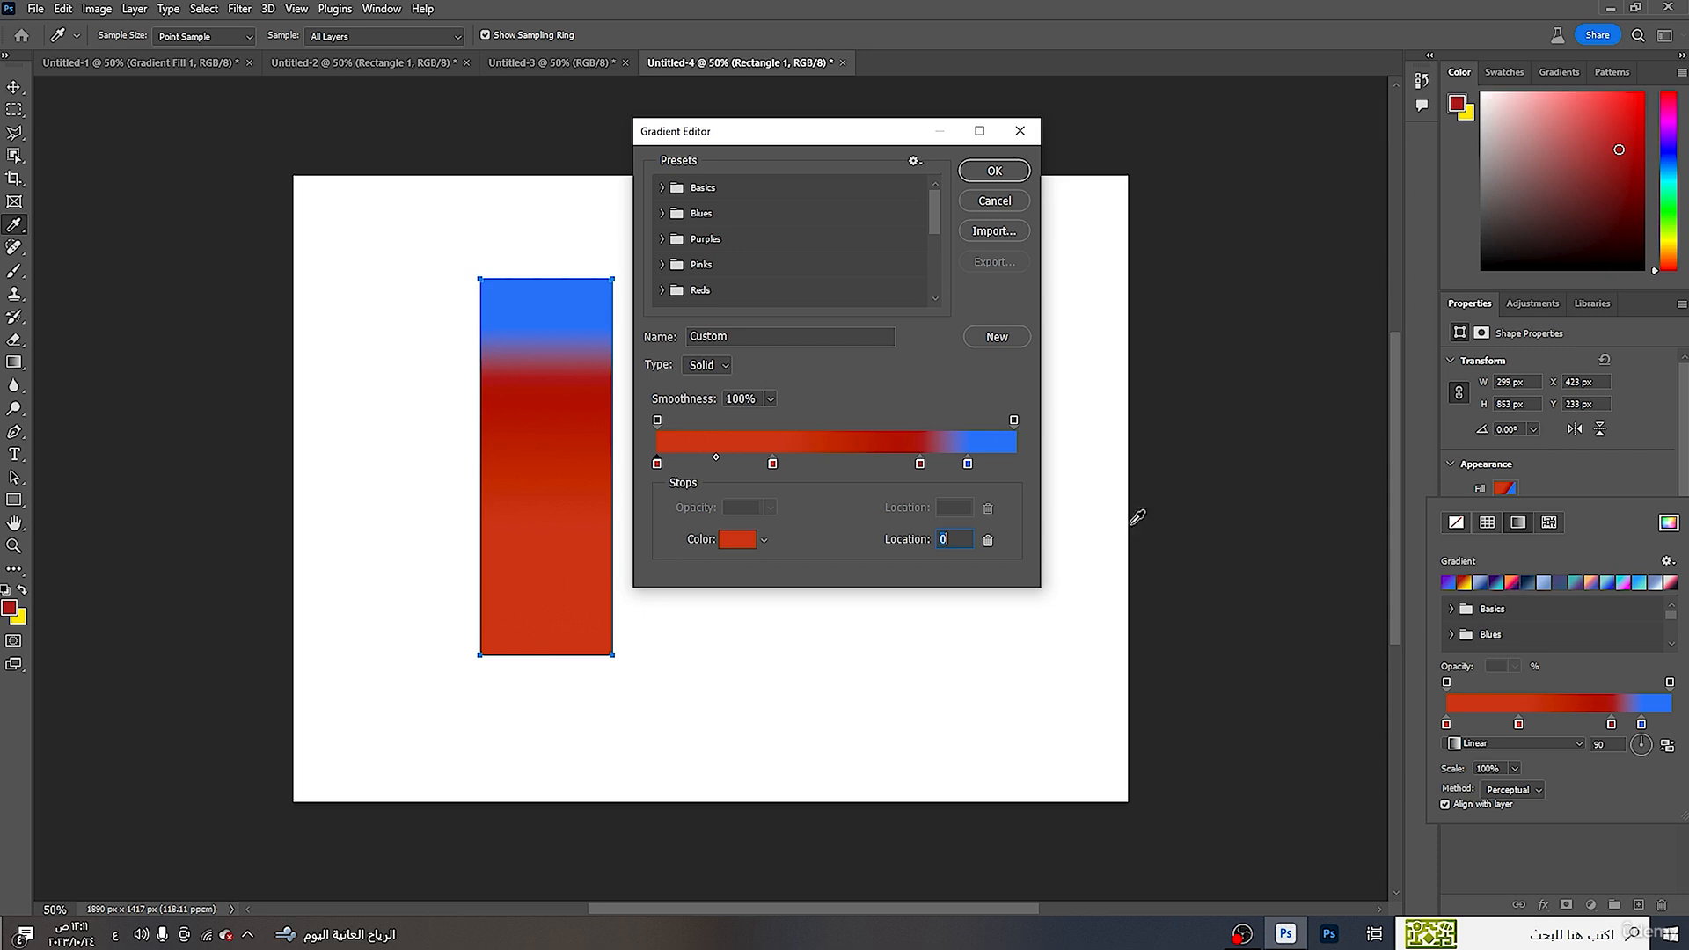
{"action": "left_click", "coordinate": [994, 170]}
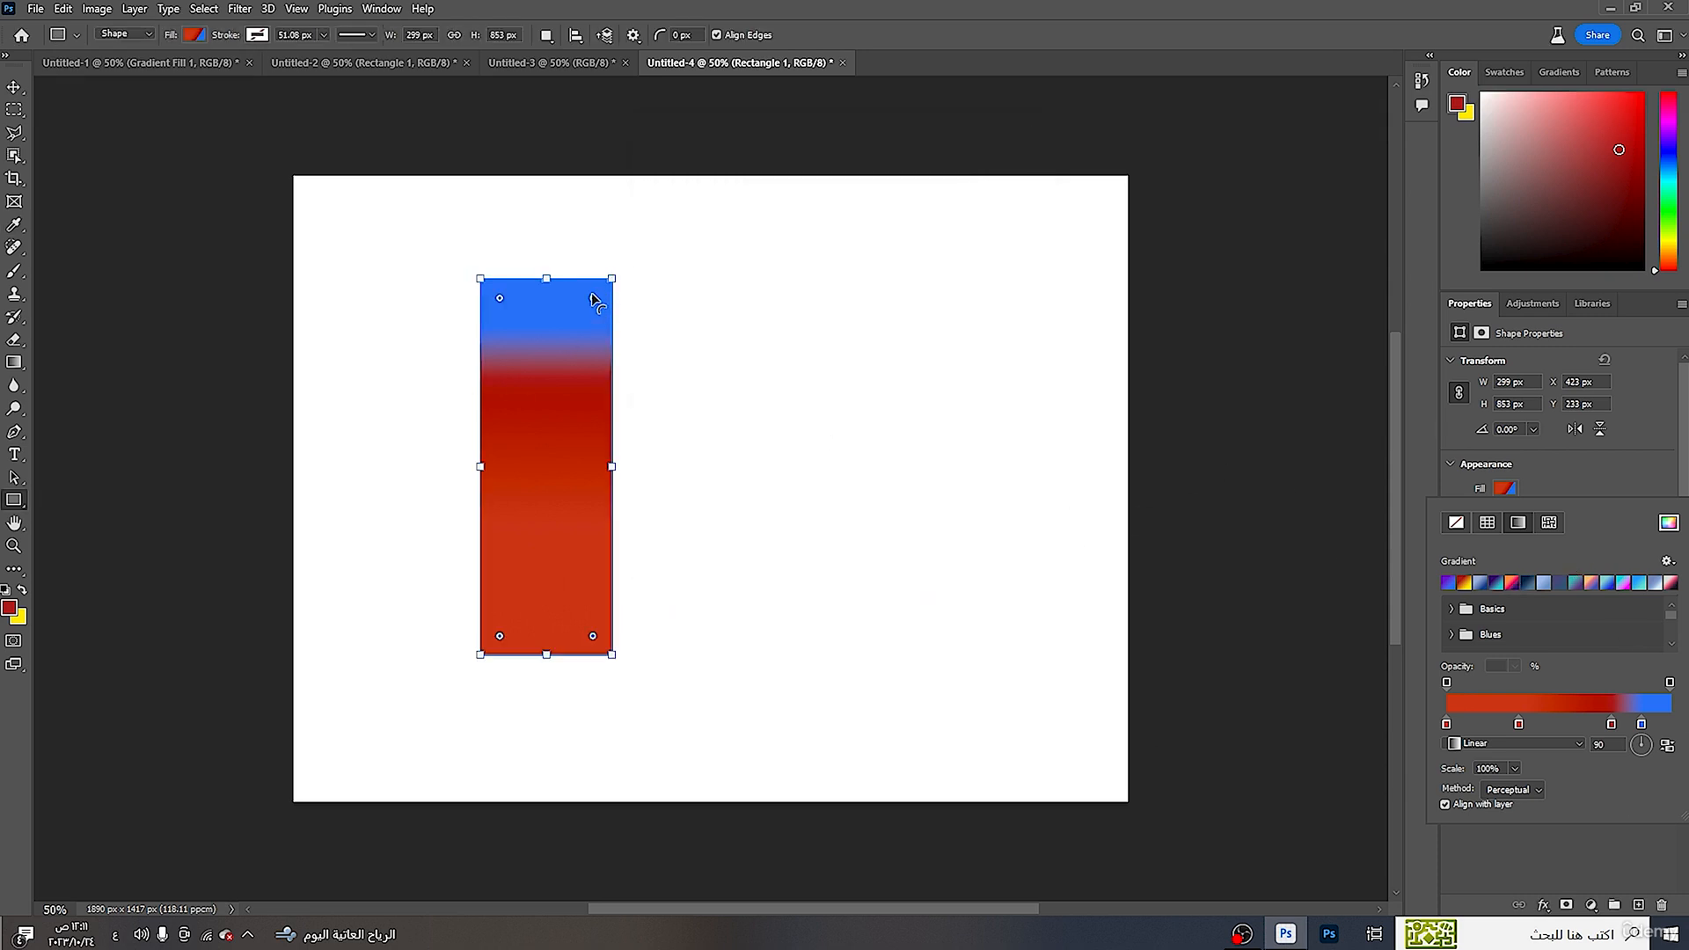
- Round all of the rectangle's corners, ending at a radius of 135 px, and rotate the shape to about 88.58°
{"action": "left_click_drag", "start_coordinate": [592, 298], "coordinate": [586, 415]}
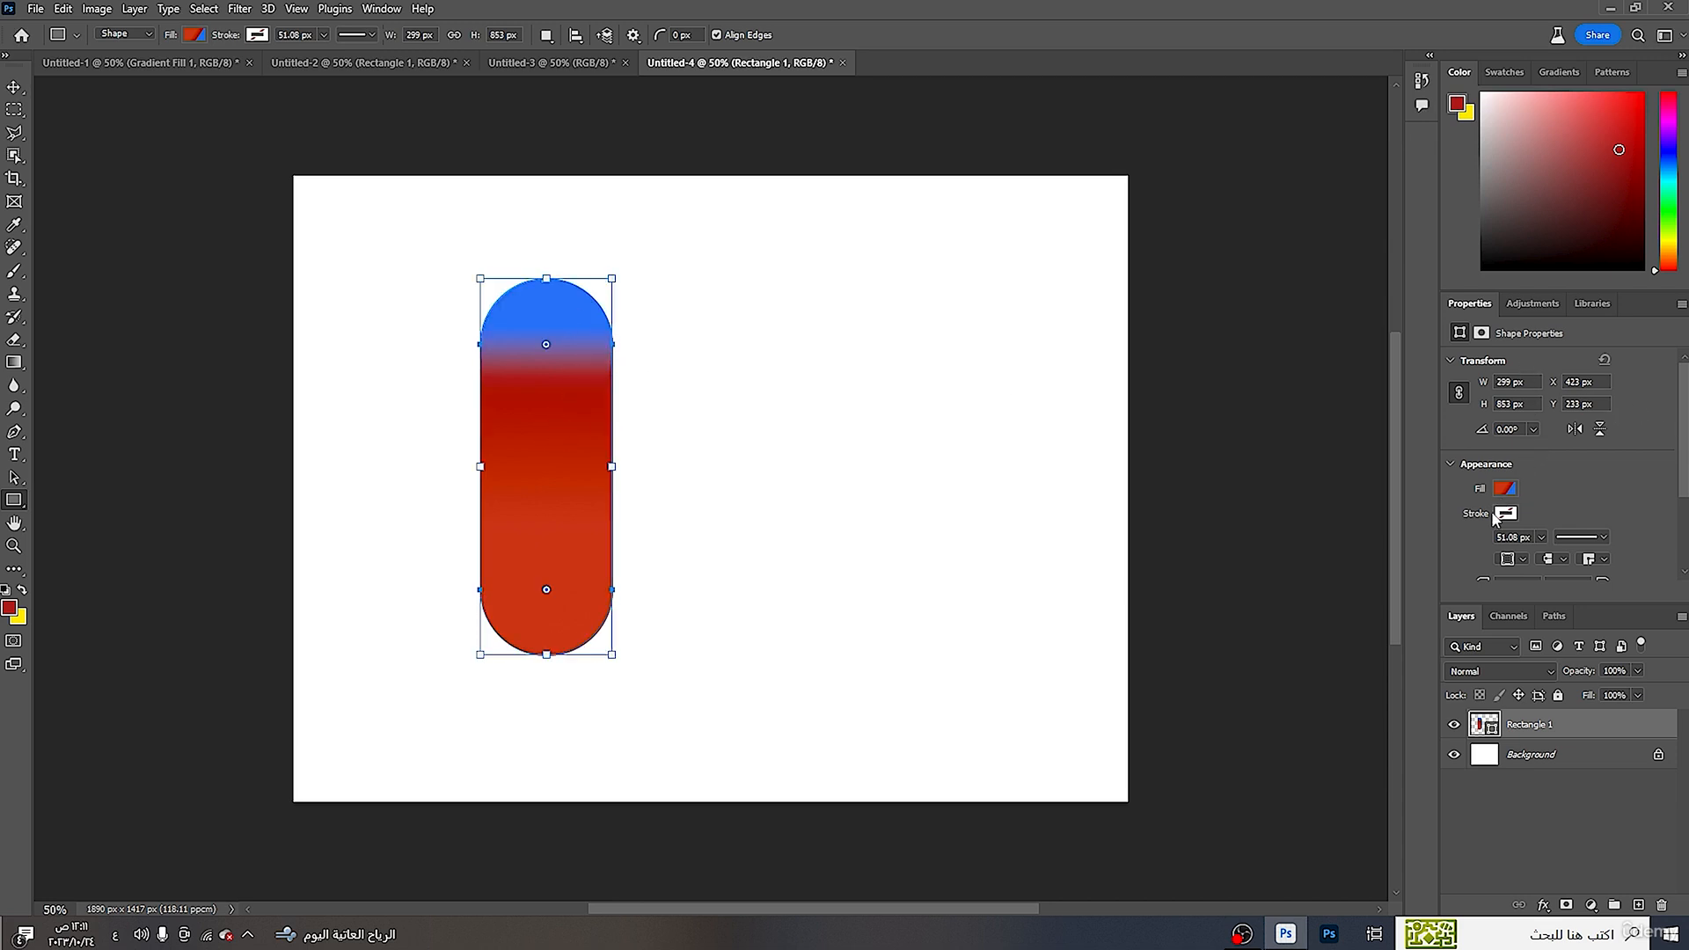
{"action": "scroll", "coordinate": [1547, 552], "scroll_direction": "down", "scroll_amount": 1}
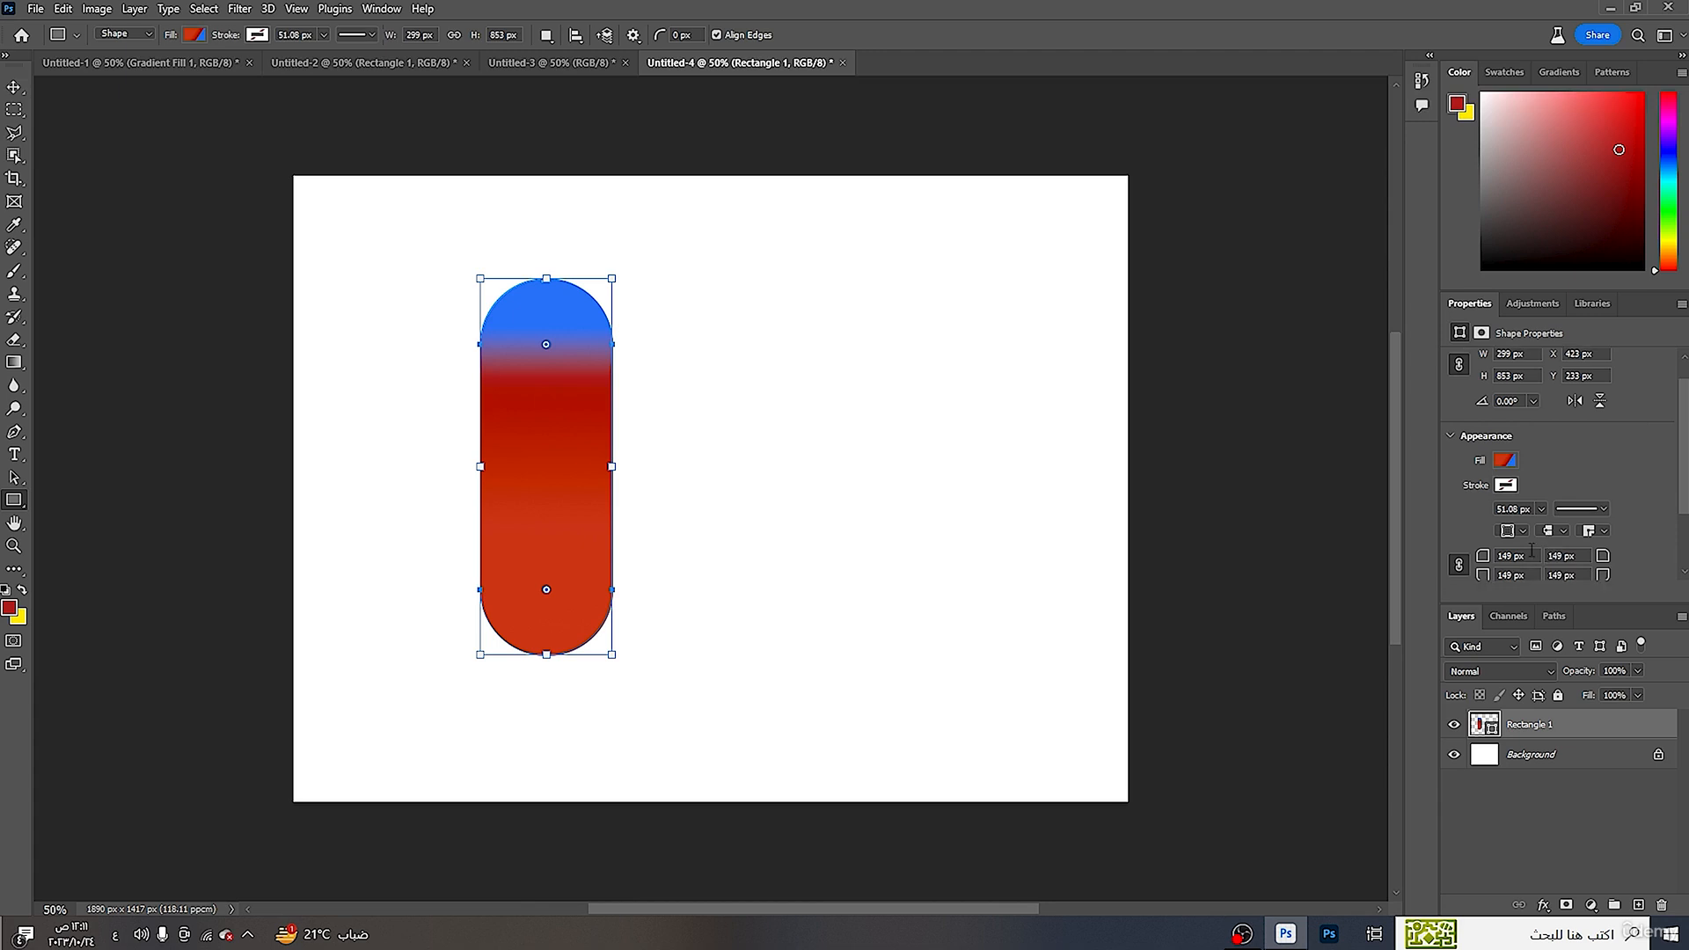
{"action": "scroll", "coordinate": [1493, 563], "scroll_direction": "down", "scroll_amount": 1}
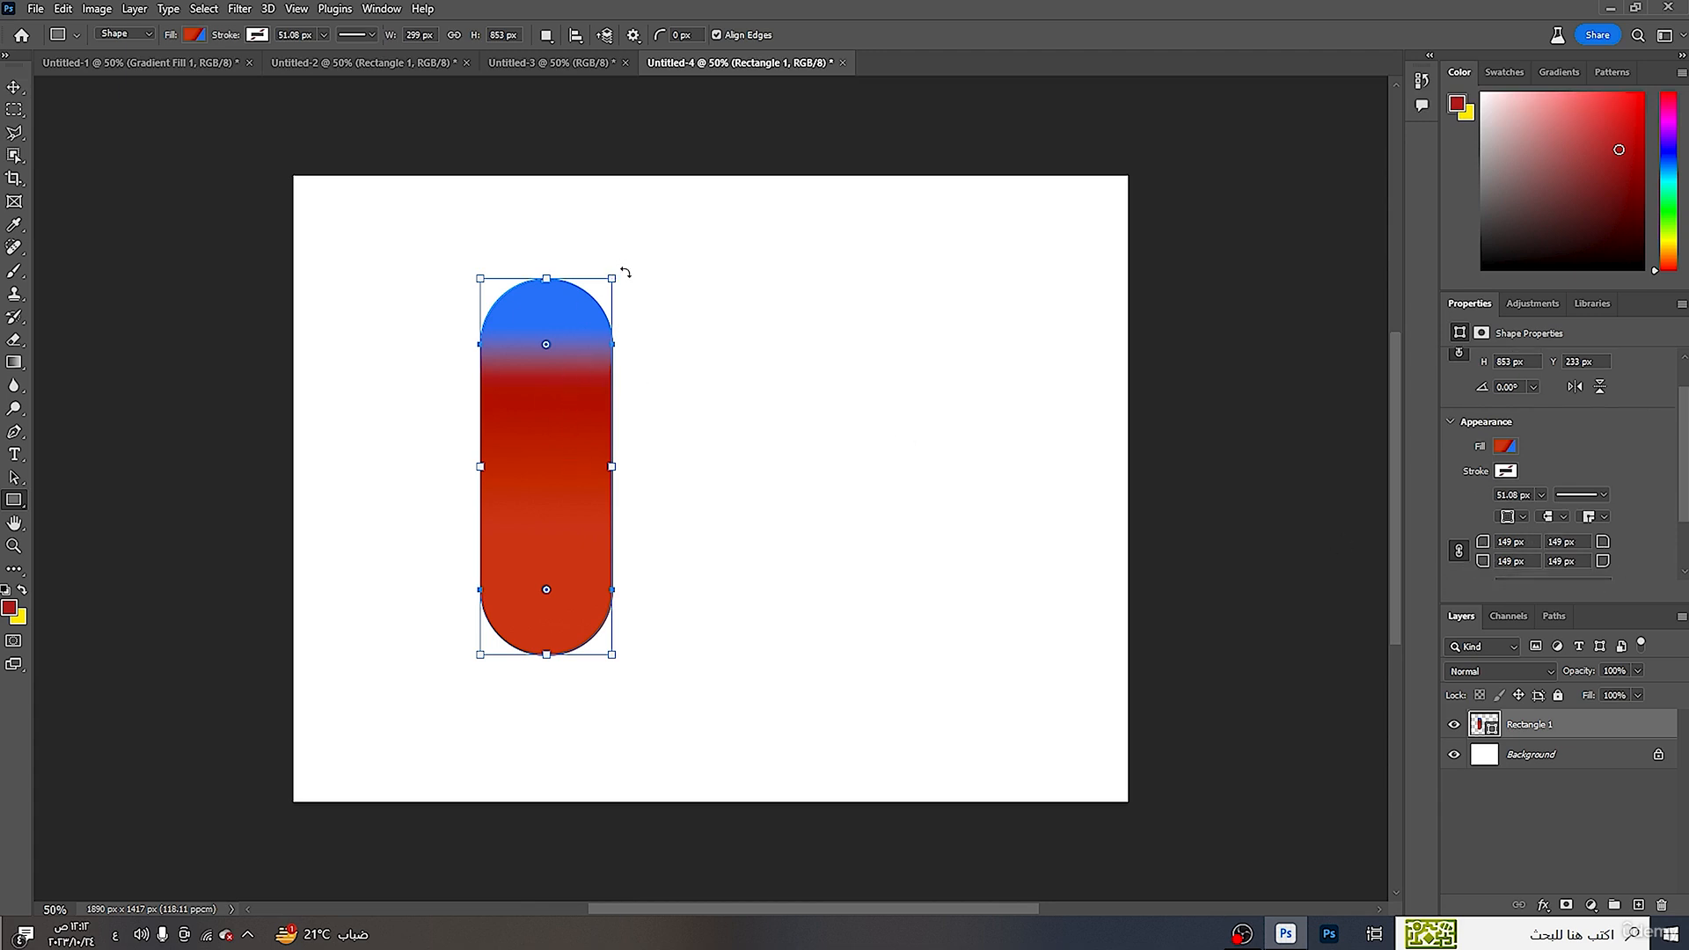
{"action": "left_click_drag", "start_coordinate": [625, 273], "coordinate": [711, 528]}
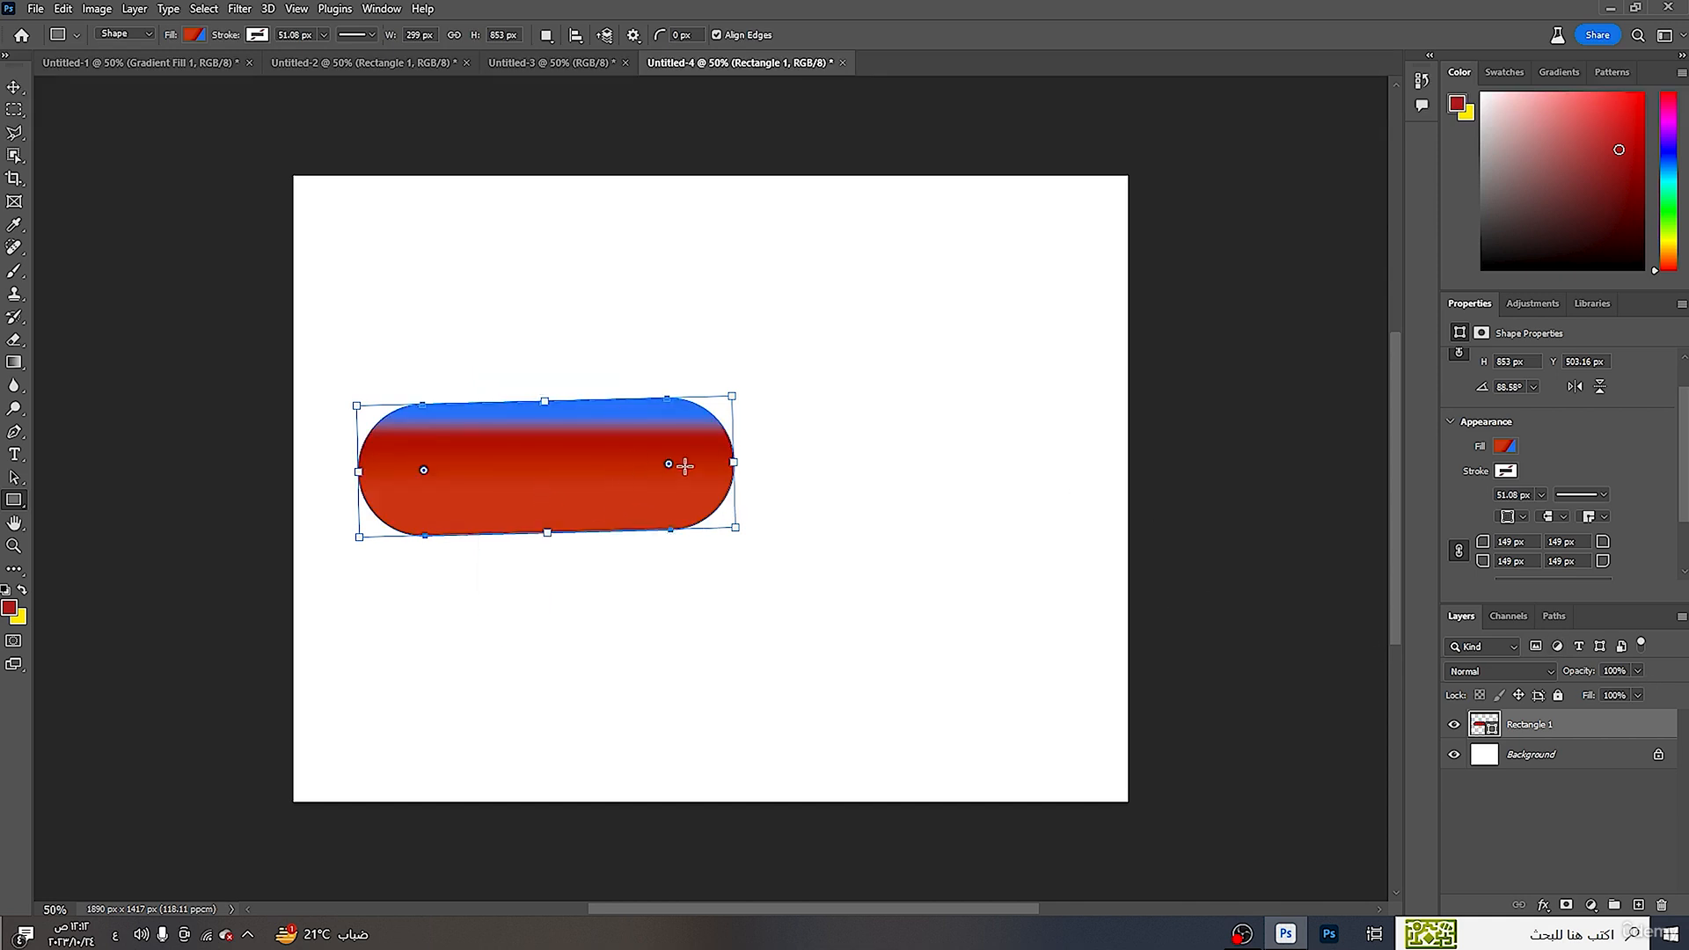
{"action": "left_click_drag", "start_coordinate": [668, 466], "coordinate": [730, 463]}
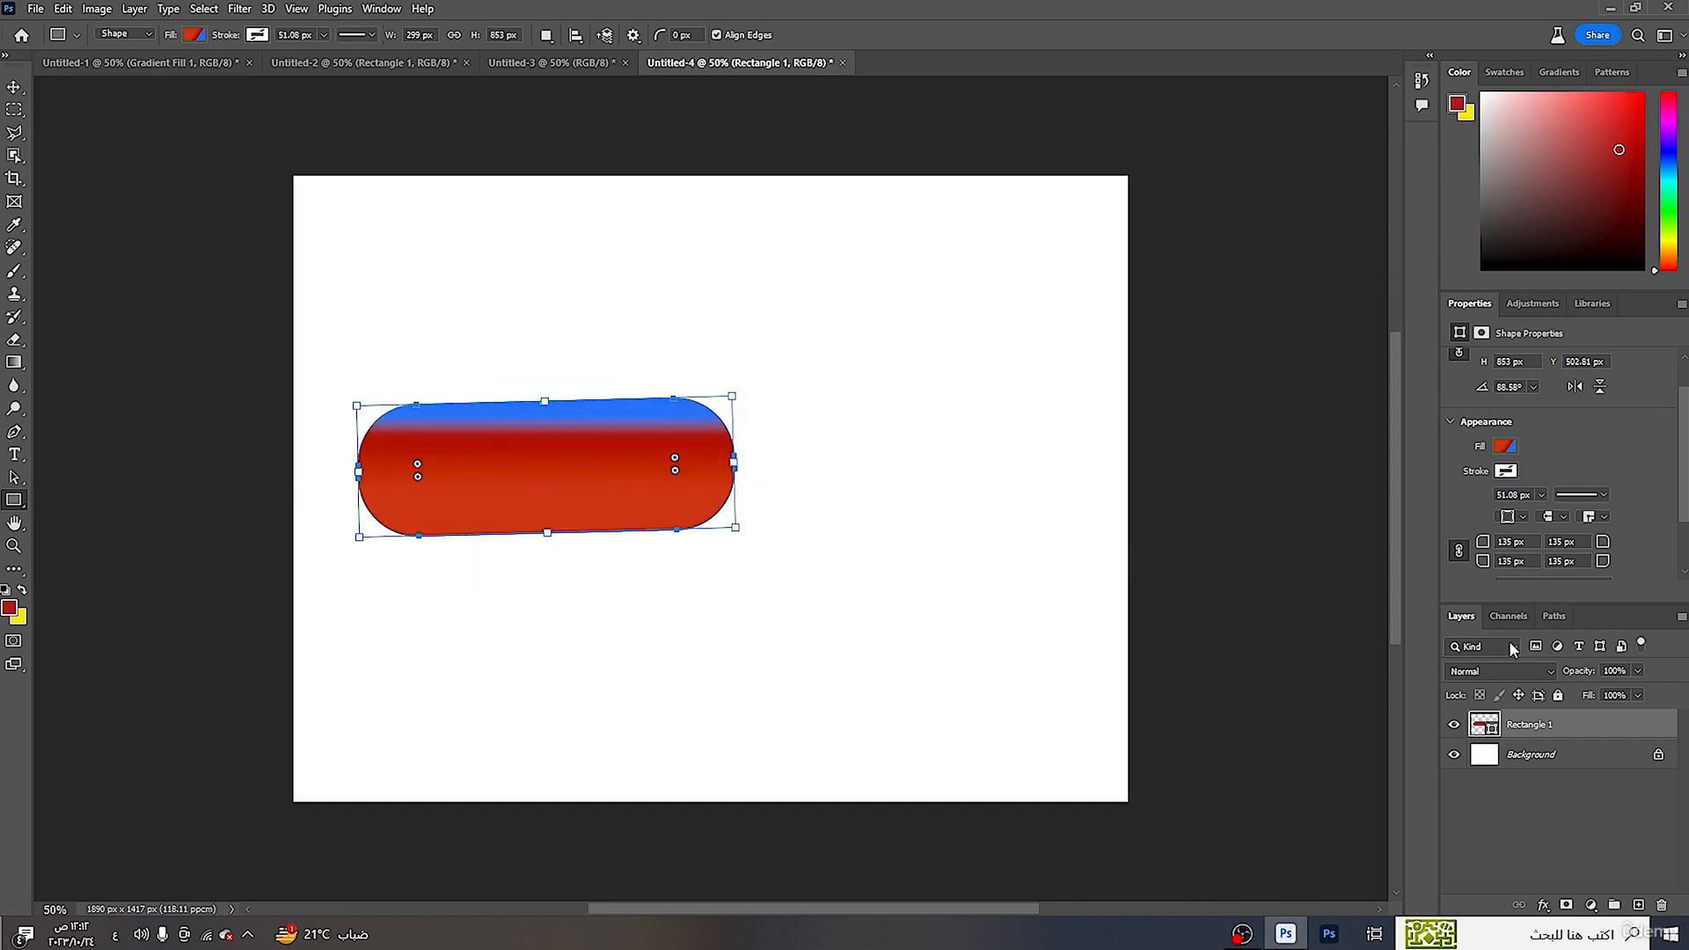
- Shift the fill gradient's second stop toward the start and move the dark red stop right beside it
{"action": "left_click", "coordinate": [1506, 446]}
{"action": "left_click_drag", "start_coordinate": [1520, 683], "coordinate": [1492, 682]}
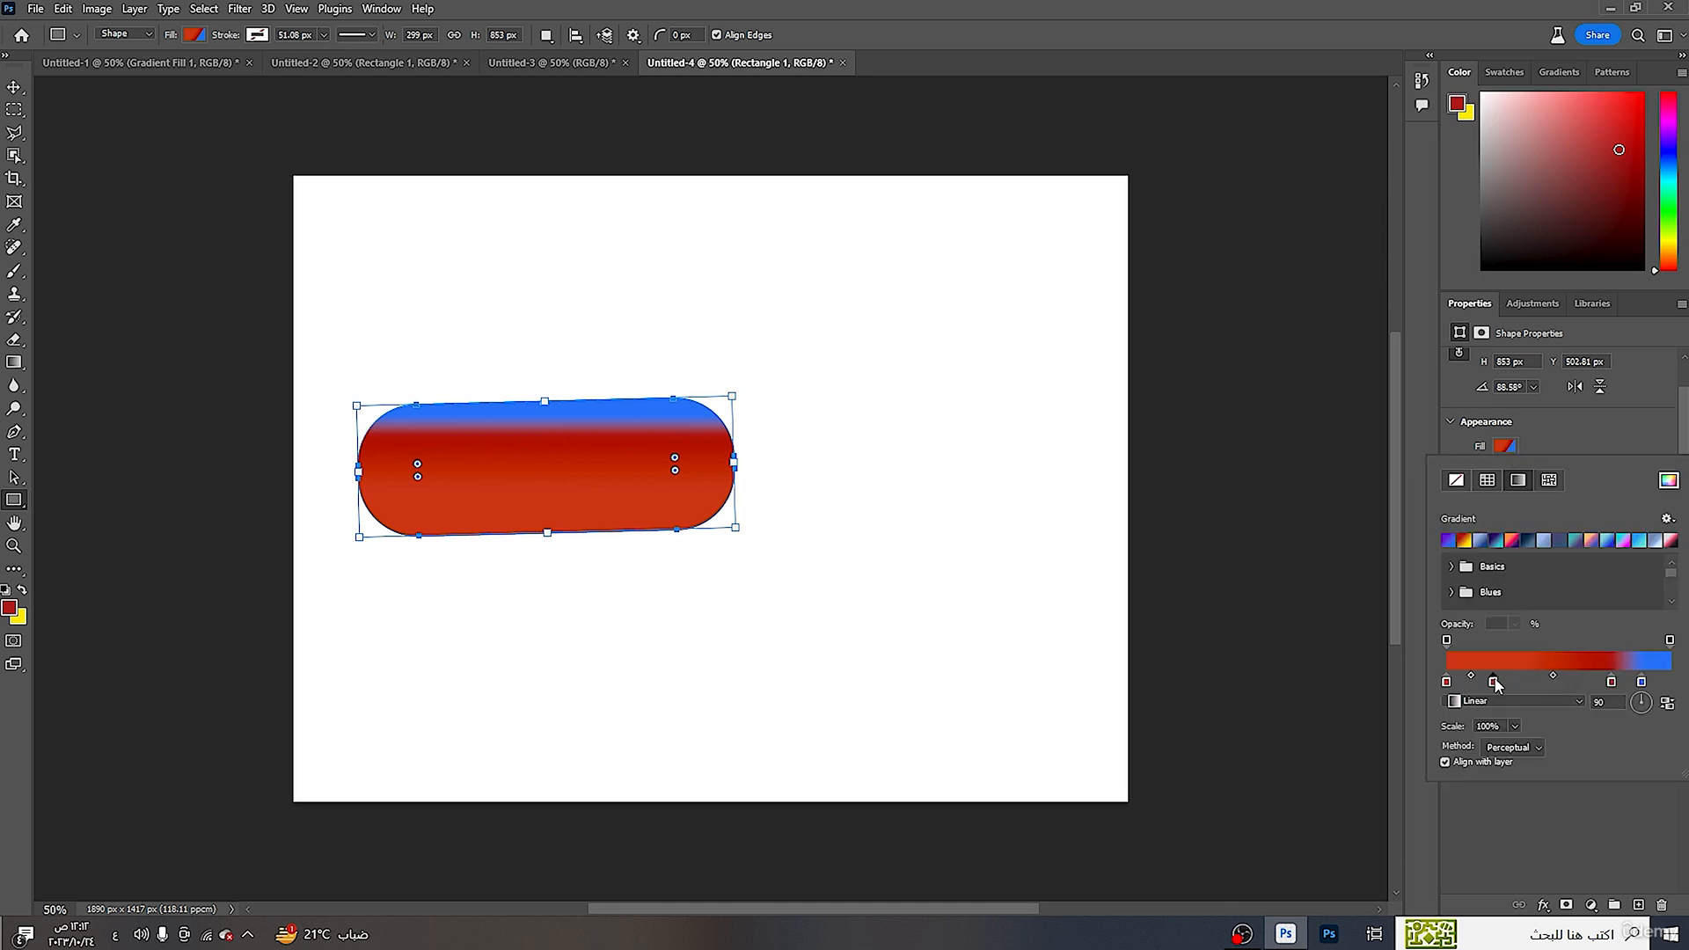
{"action": "mouse_move", "coordinate": [1613, 682]}
{"action": "left_mouse_down"}
{"action": "mouse_move", "coordinate": [1531, 685]}
{"action": "mouse_move", "coordinate": [1581, 685]}
{"action": "left_mouse_up"}
{"action": "left_click_drag", "start_coordinate": [1483, 670], "coordinate": [1468, 669]}
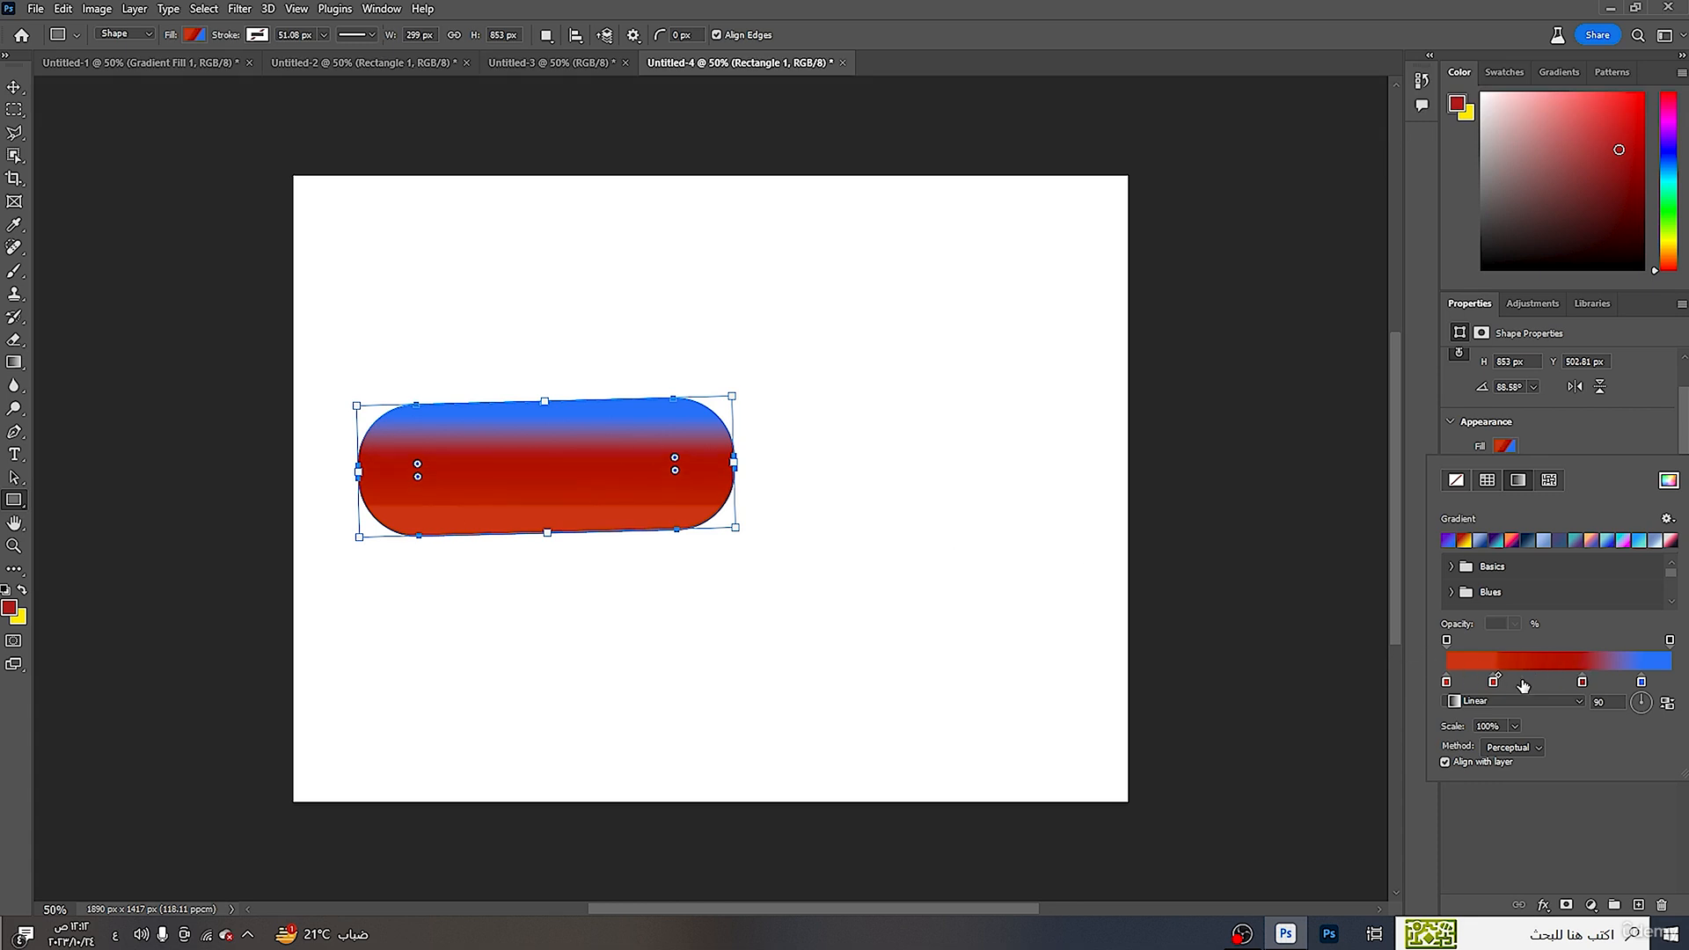
{"action": "left_click_drag", "start_coordinate": [1581, 683], "coordinate": [1507, 683]}
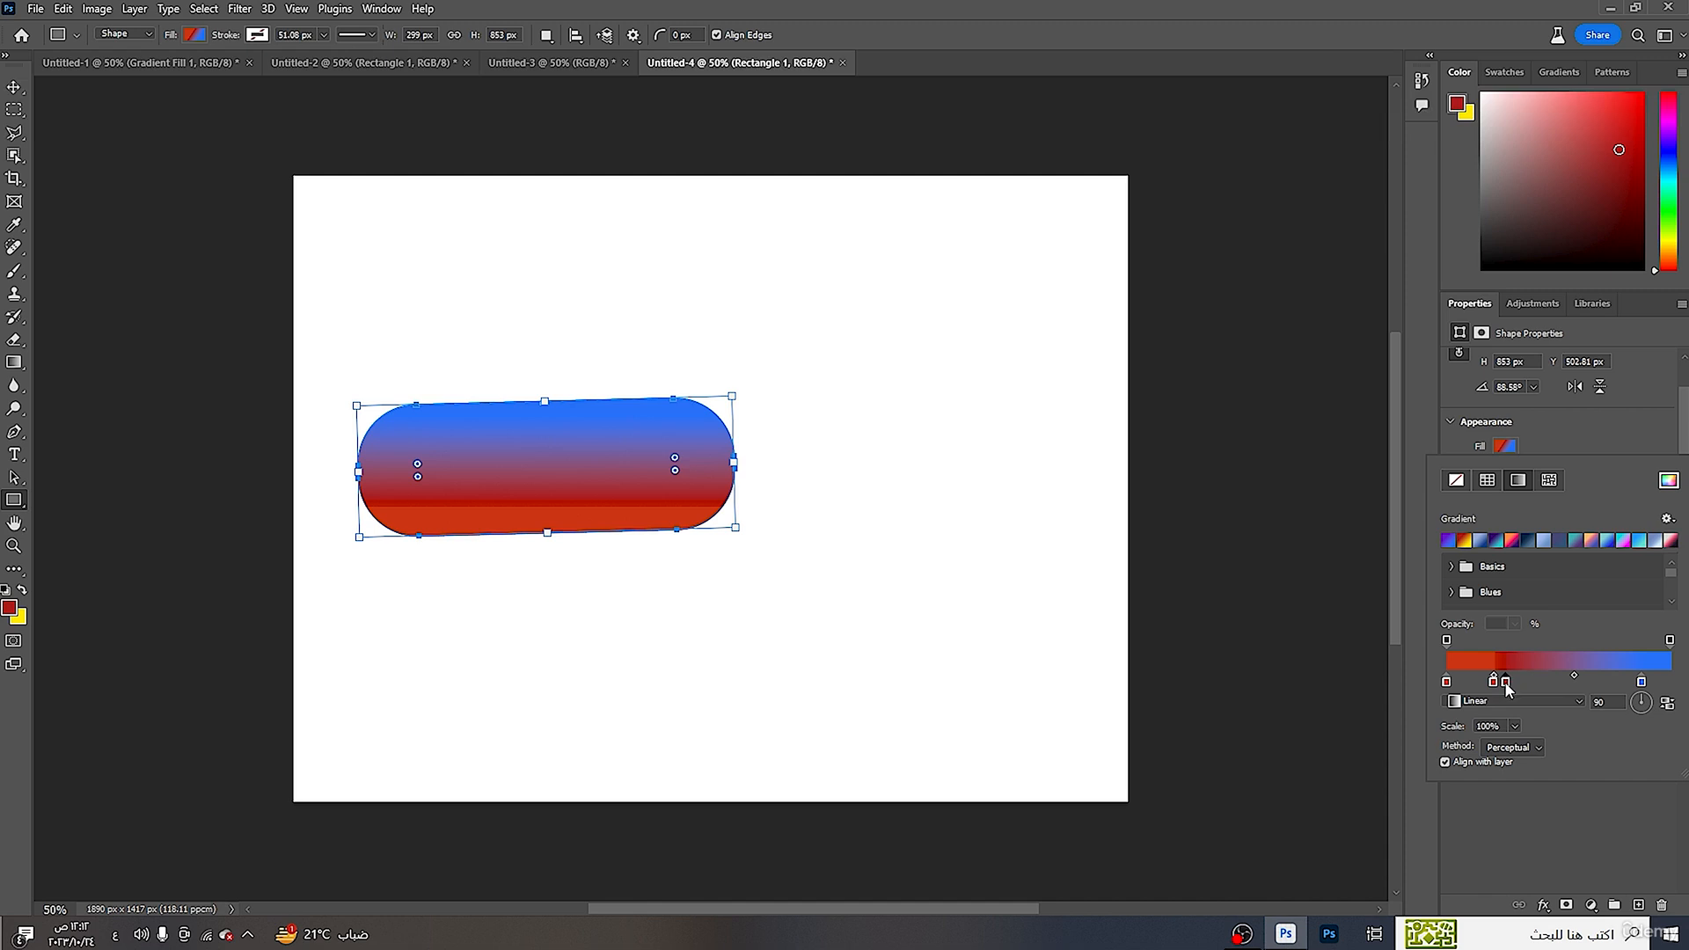
- Recolor the gradient's dark red stop green (#1bad44)
{"action": "left_click", "coordinate": [1506, 682]}
{"action": "double_click", "coordinate": [1506, 683]}
{"action": "left_click", "coordinate": [854, 291]}
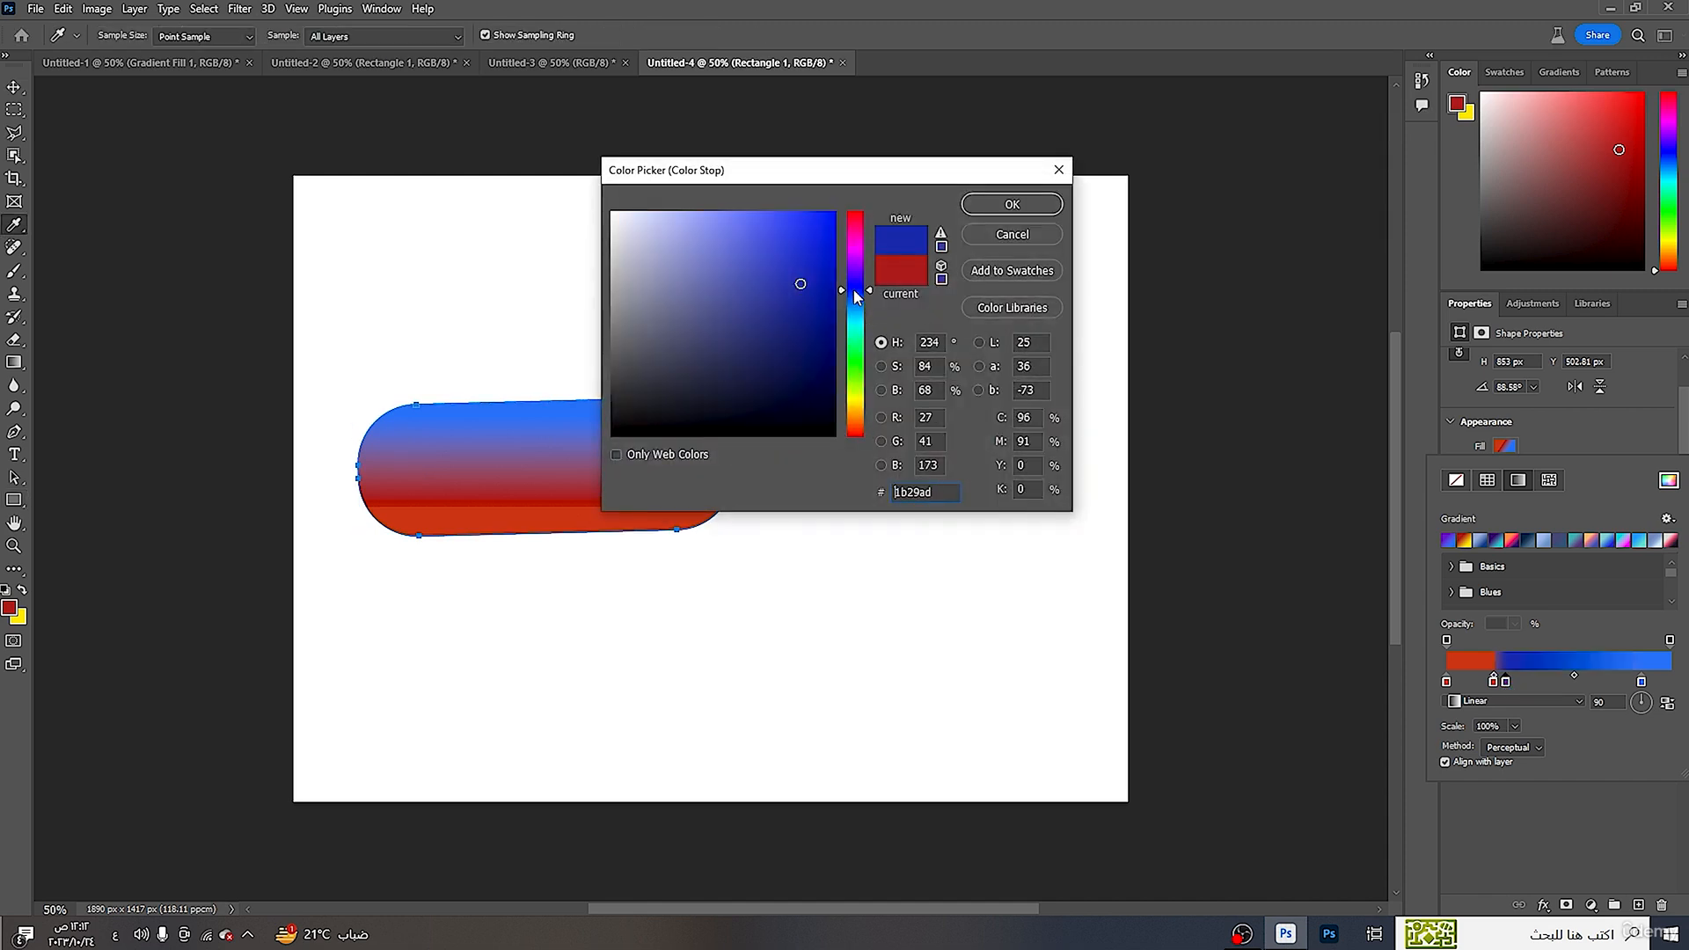
{"action": "left_click_drag", "start_coordinate": [854, 297], "coordinate": [854, 351]}
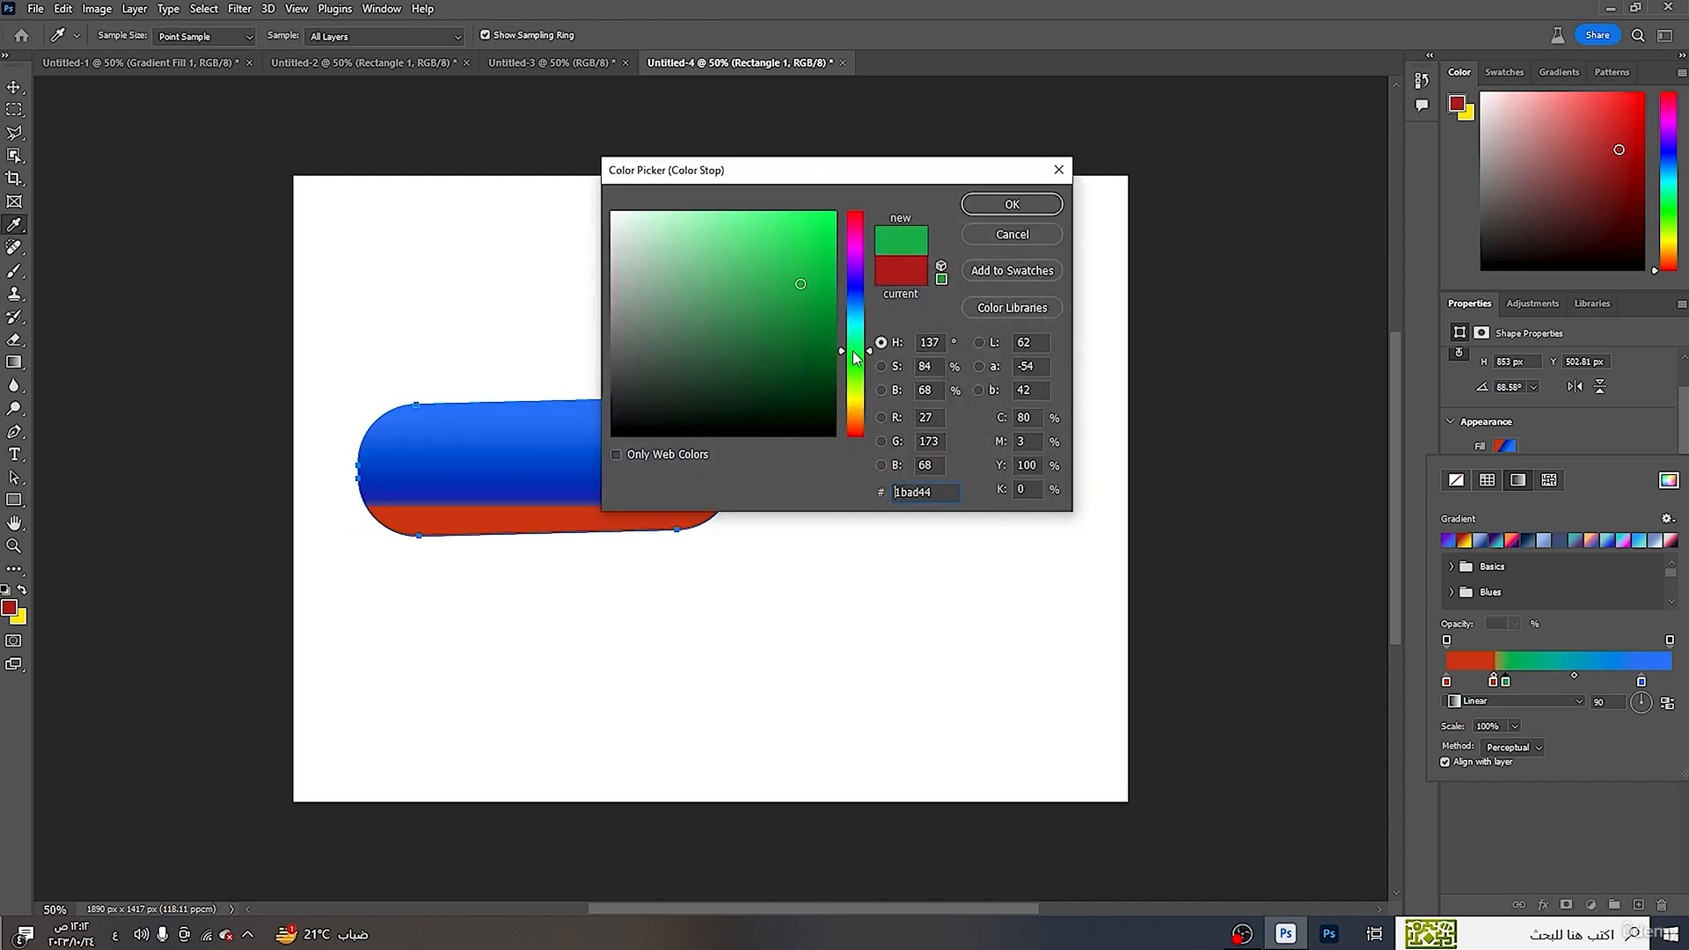
{"action": "left_click", "coordinate": [1013, 205]}
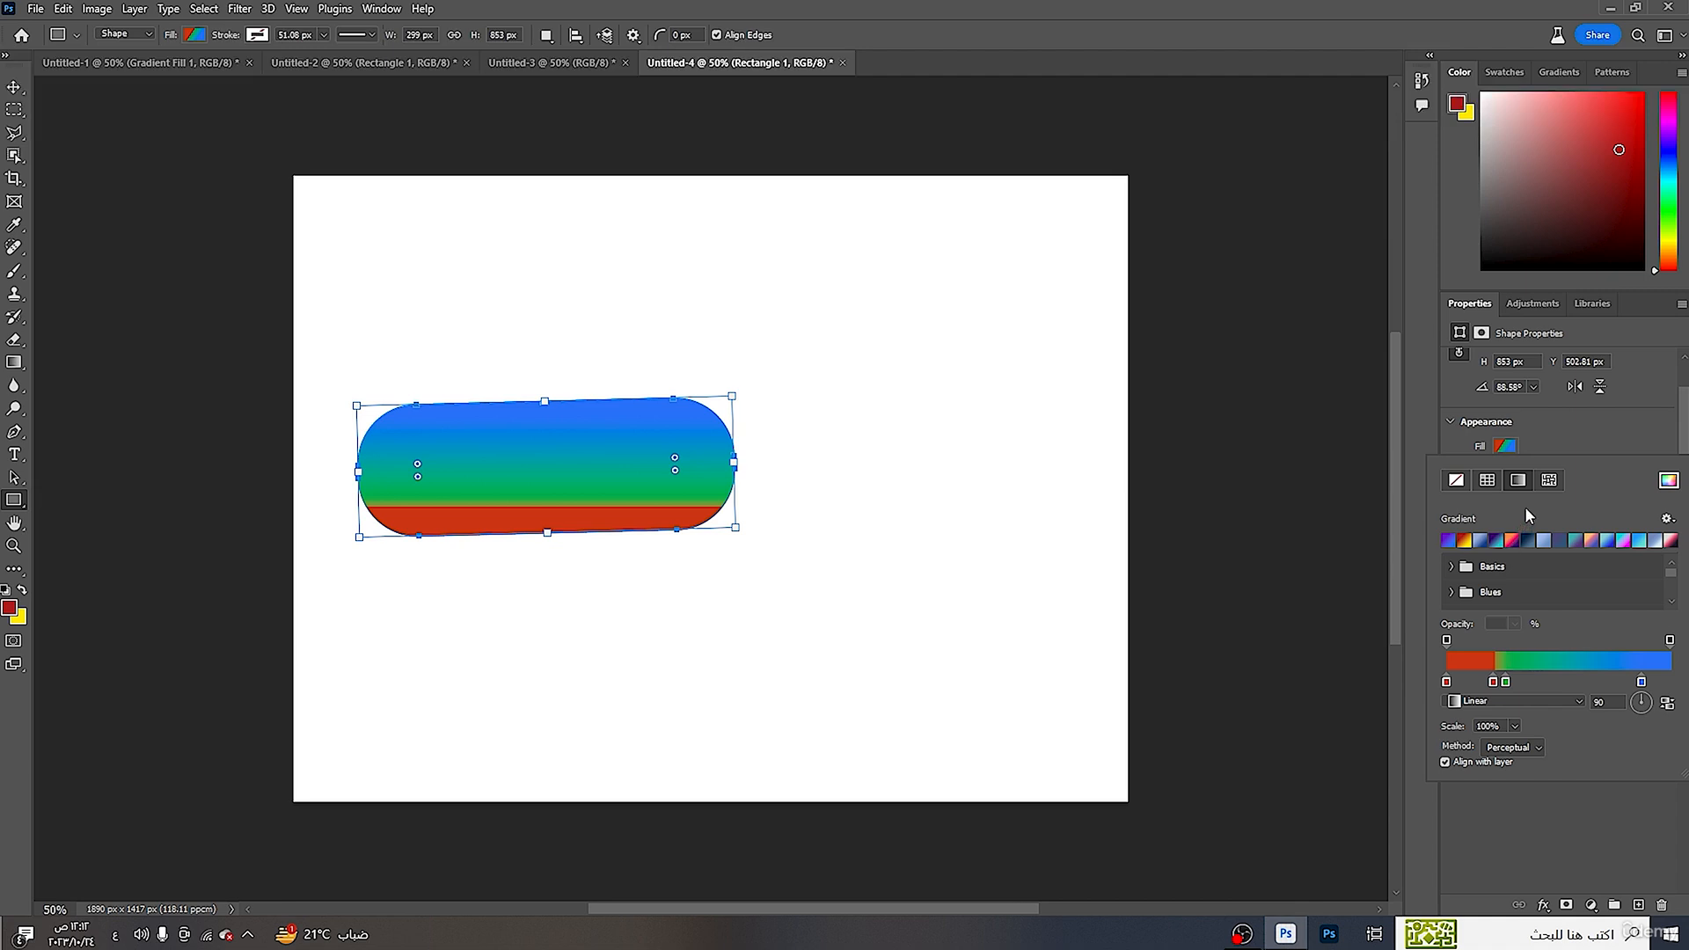
- Delete the gradient-filled rounded rectangle from the canvas
{"action": "left_click", "coordinate": [633, 438]}
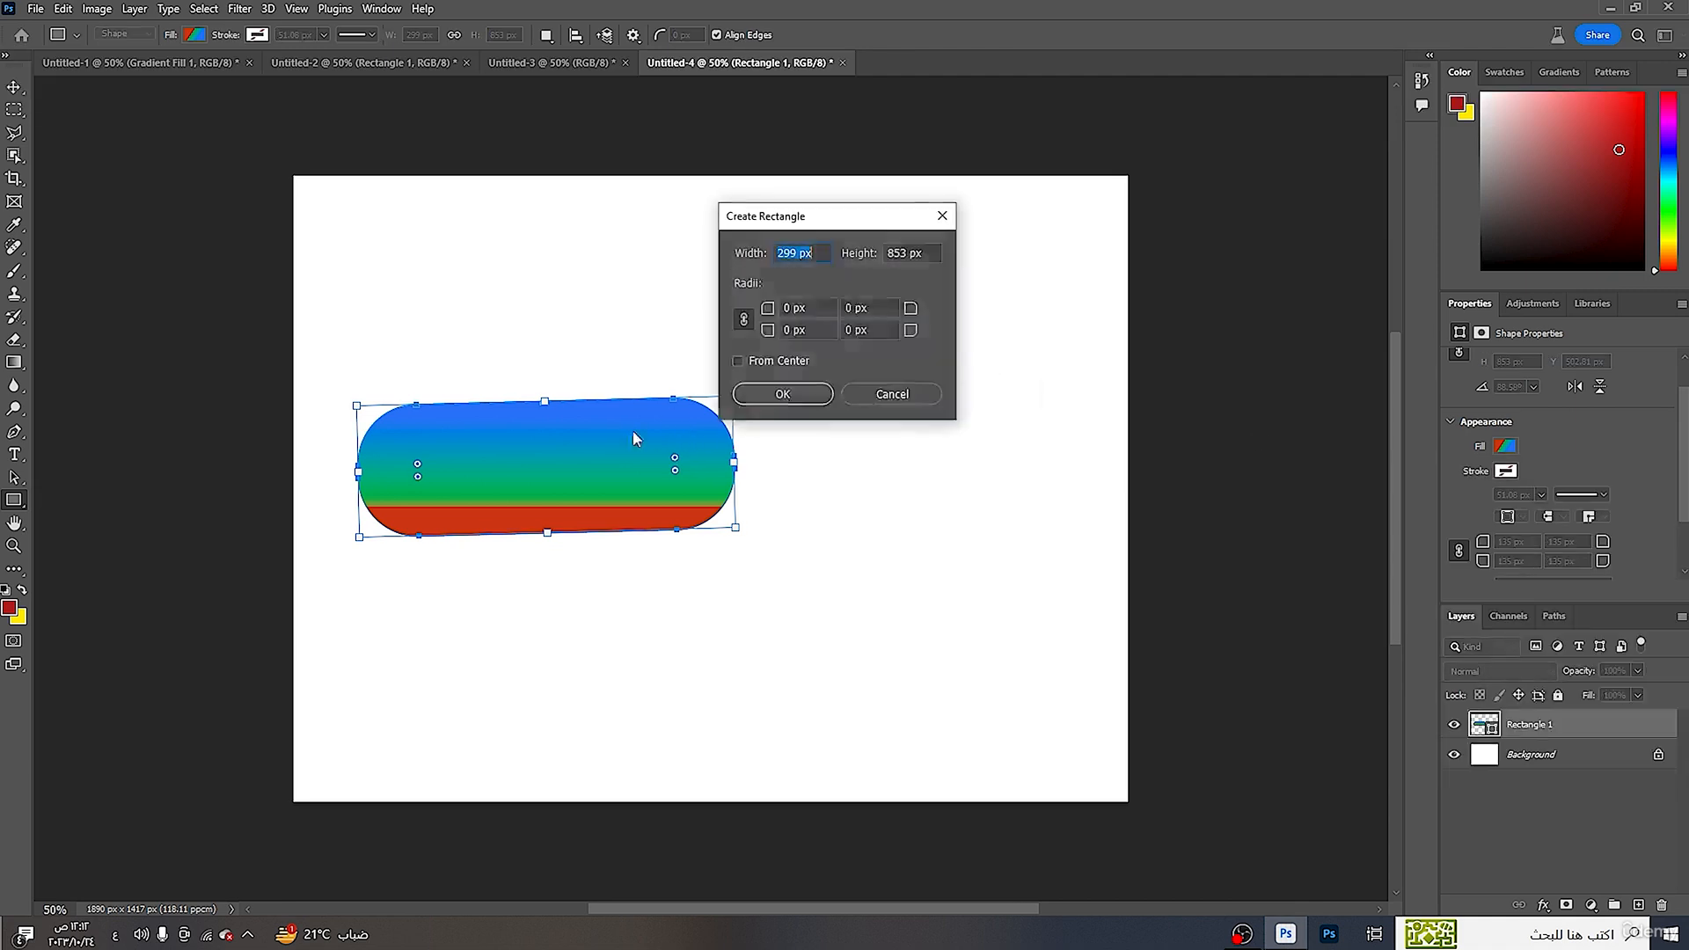
{"action": "left_click", "coordinate": [893, 395]}
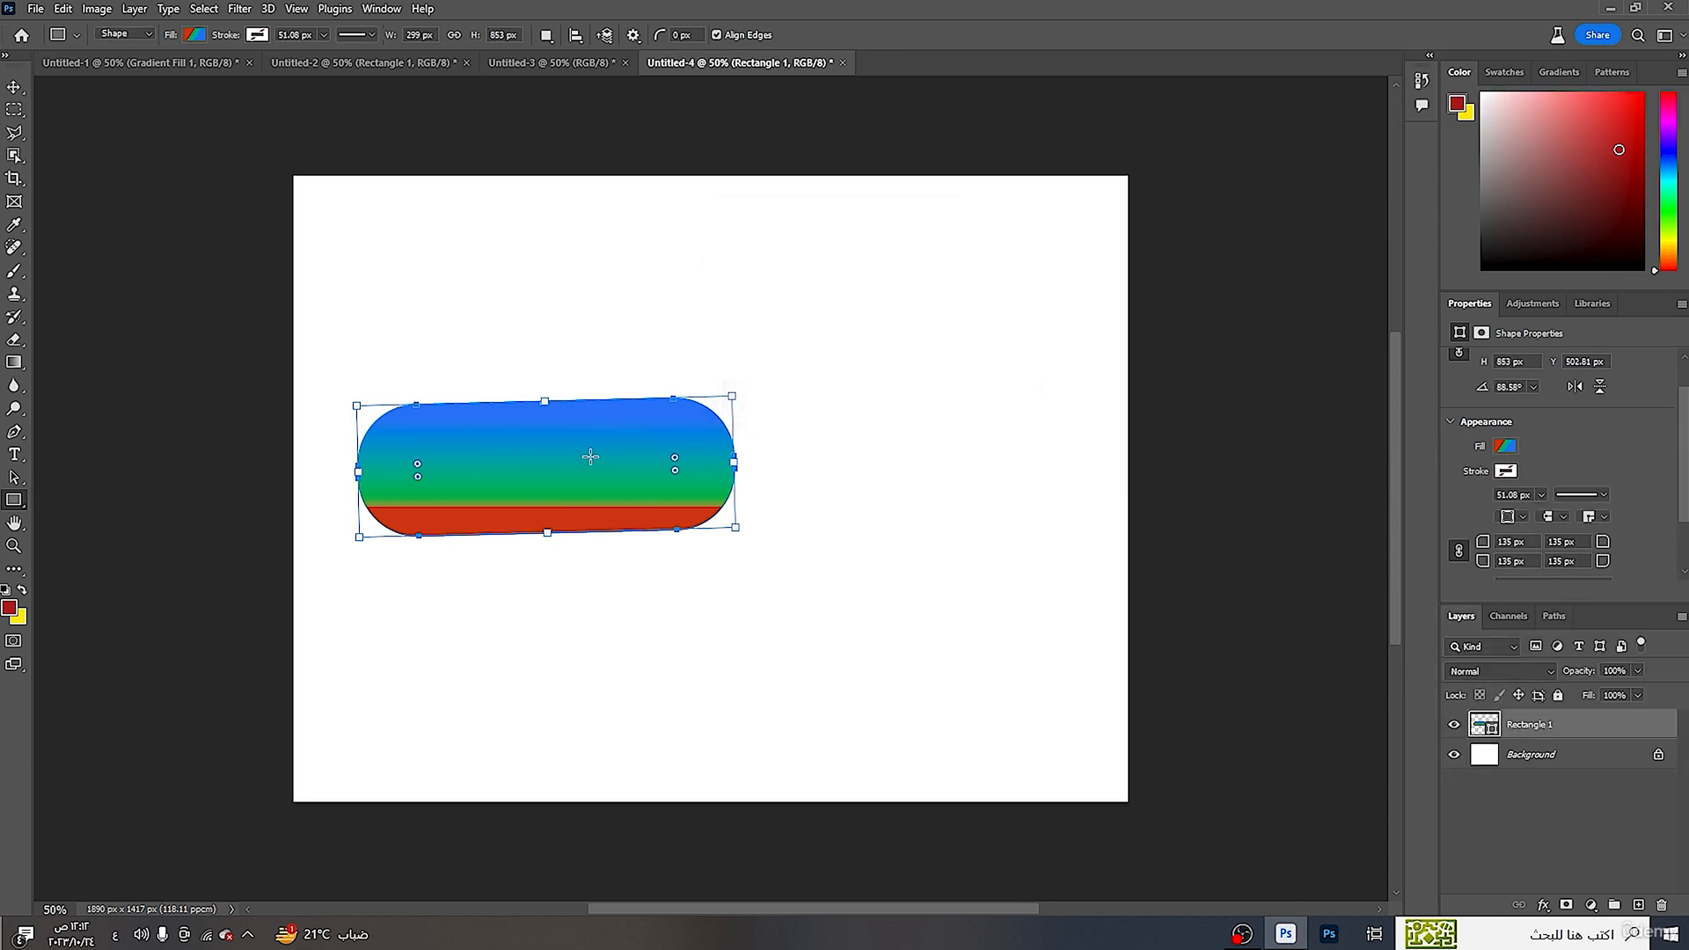
{"action": "key", "text": "Delete"}
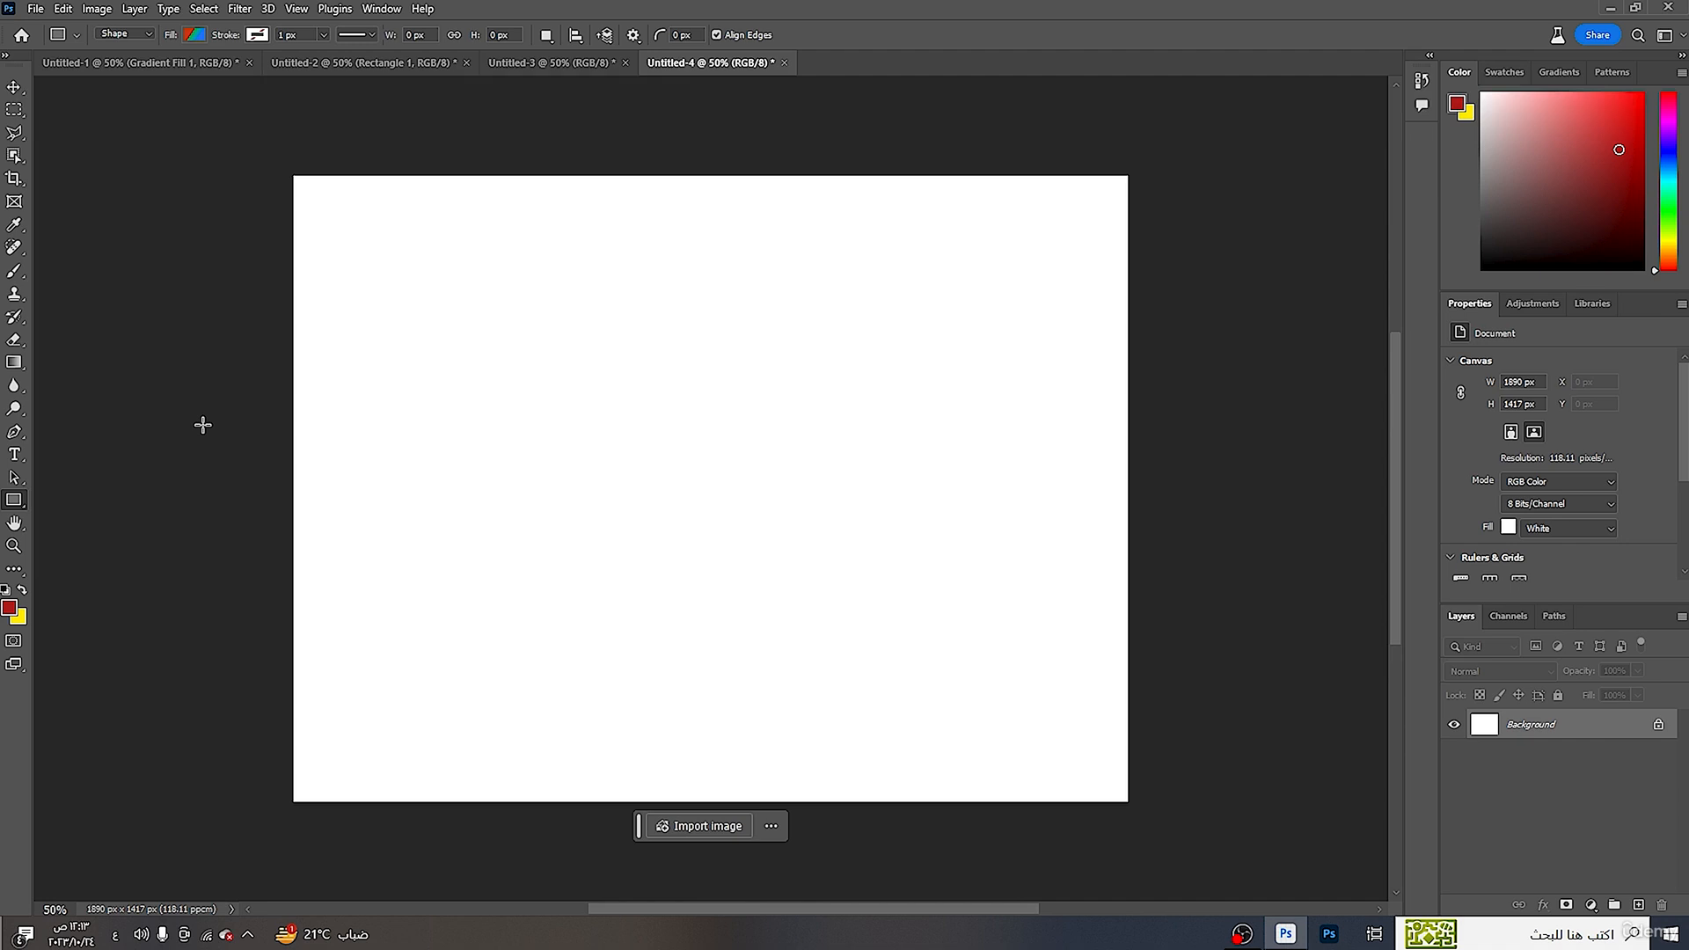
- Switch to the Untitled-1 document and place the photo IMG_0352 above the gradient fill layer
{"action": "key", "text": "ctrl+Tab"}
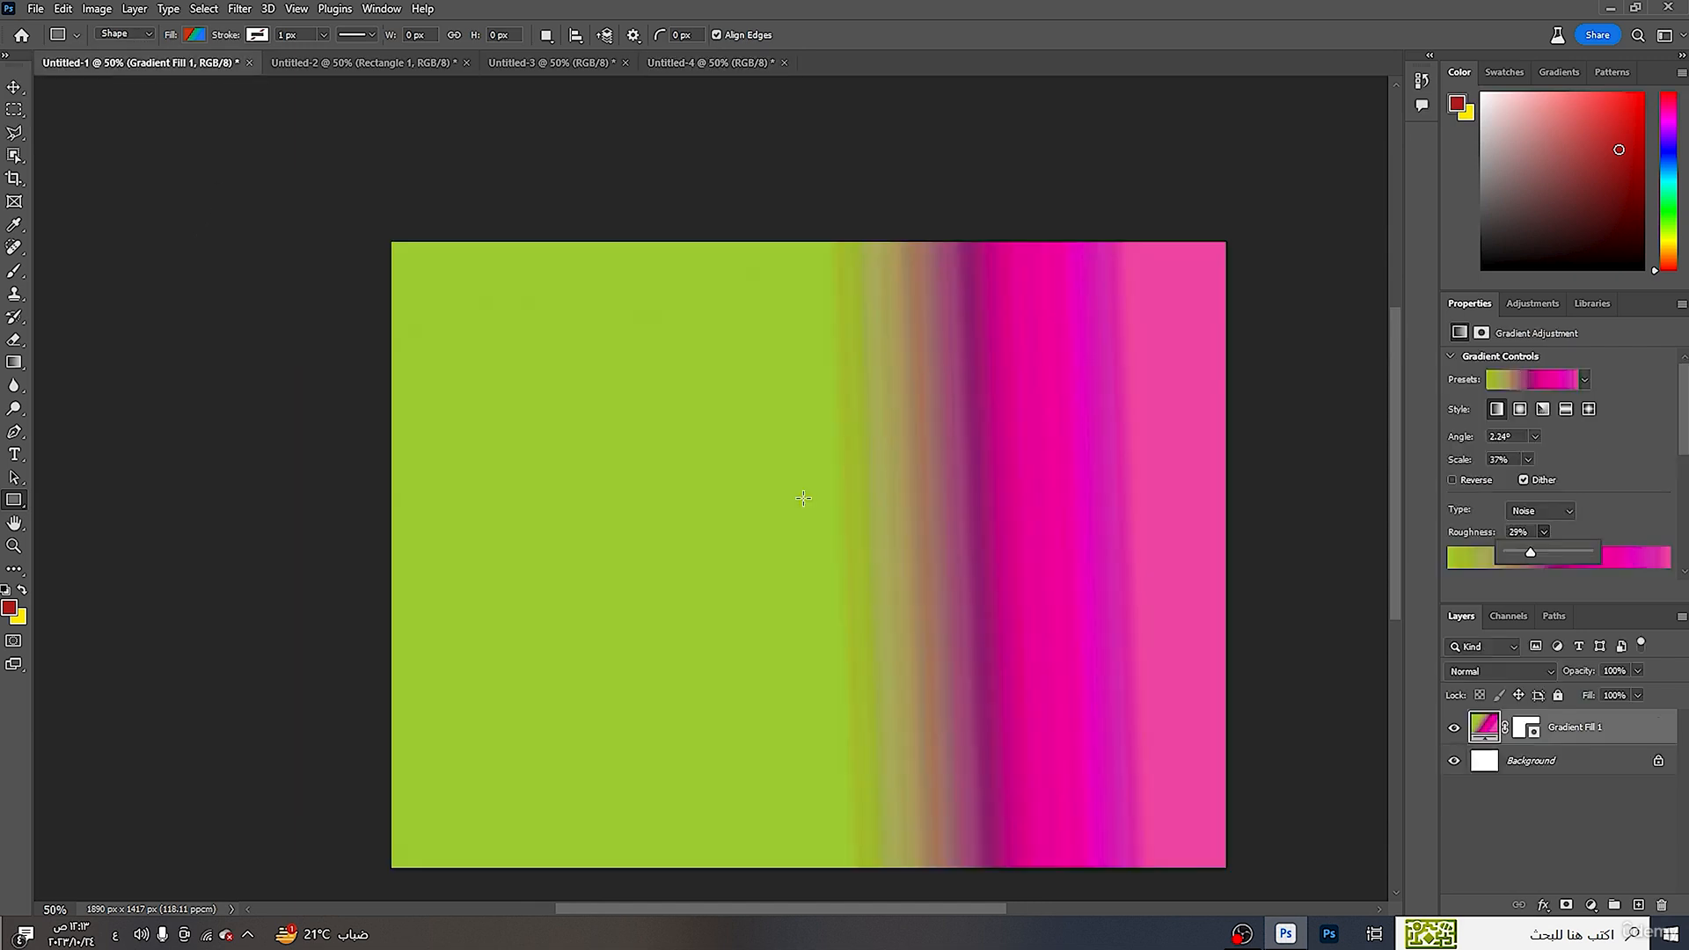
{"action": "left_click_drag", "start_coordinate": [1399, 534], "coordinate": [1397, 556]}
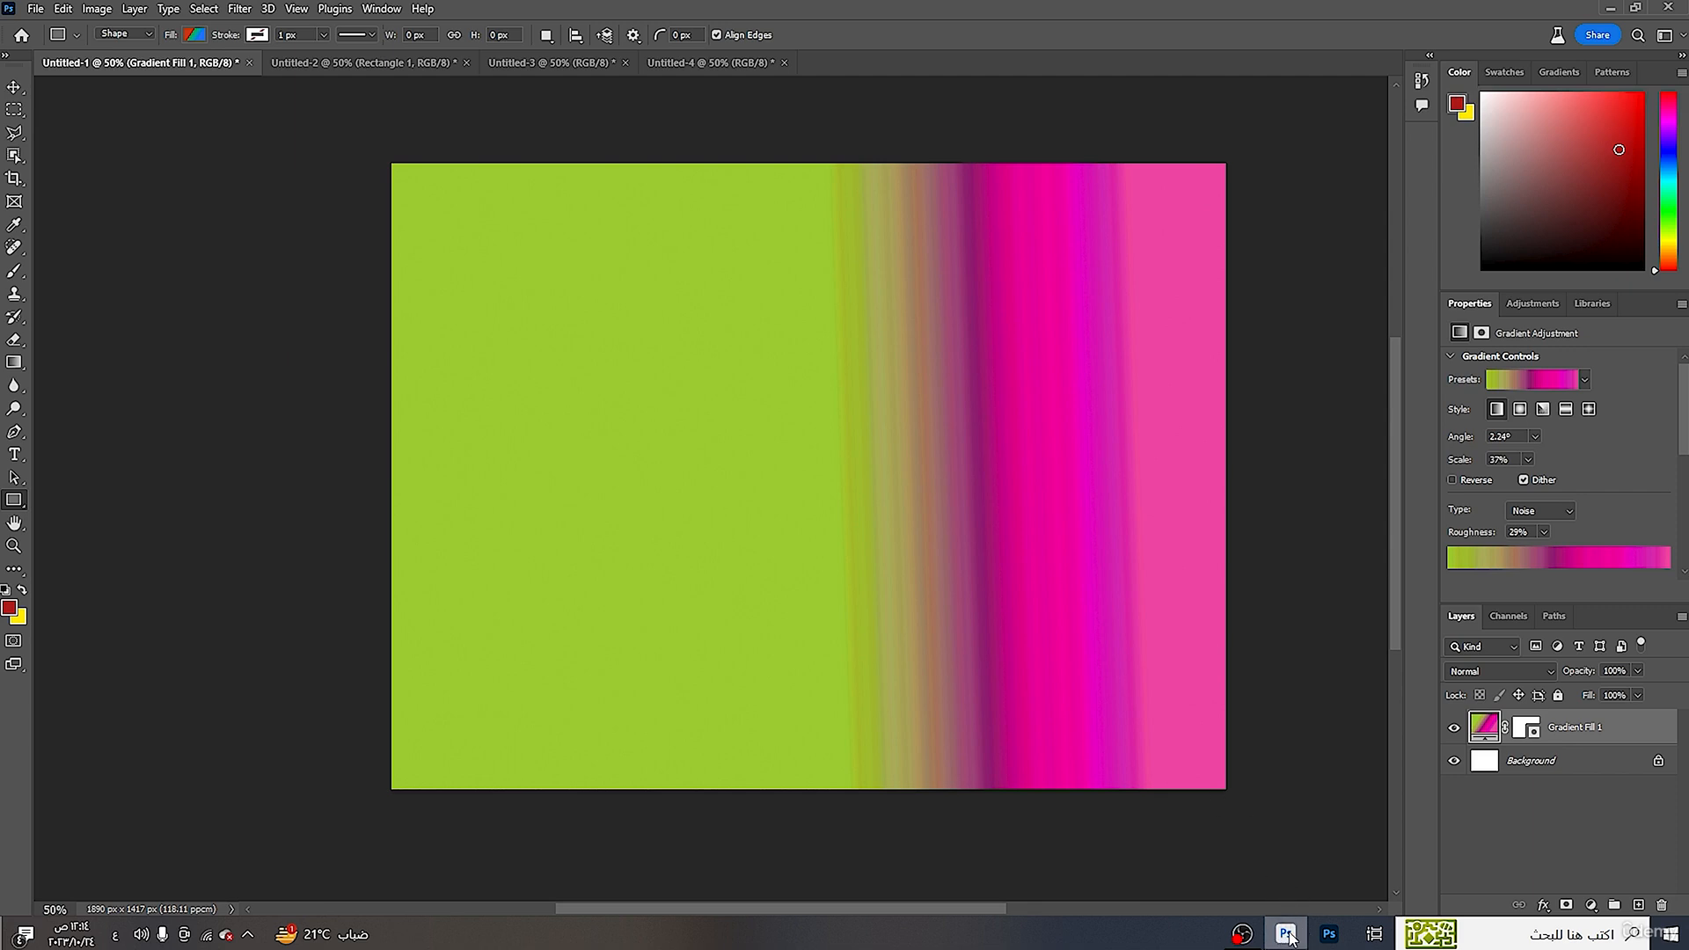
{"action": "left_click_drag", "start_coordinate": [1289, 938], "coordinate": [903, 549]}
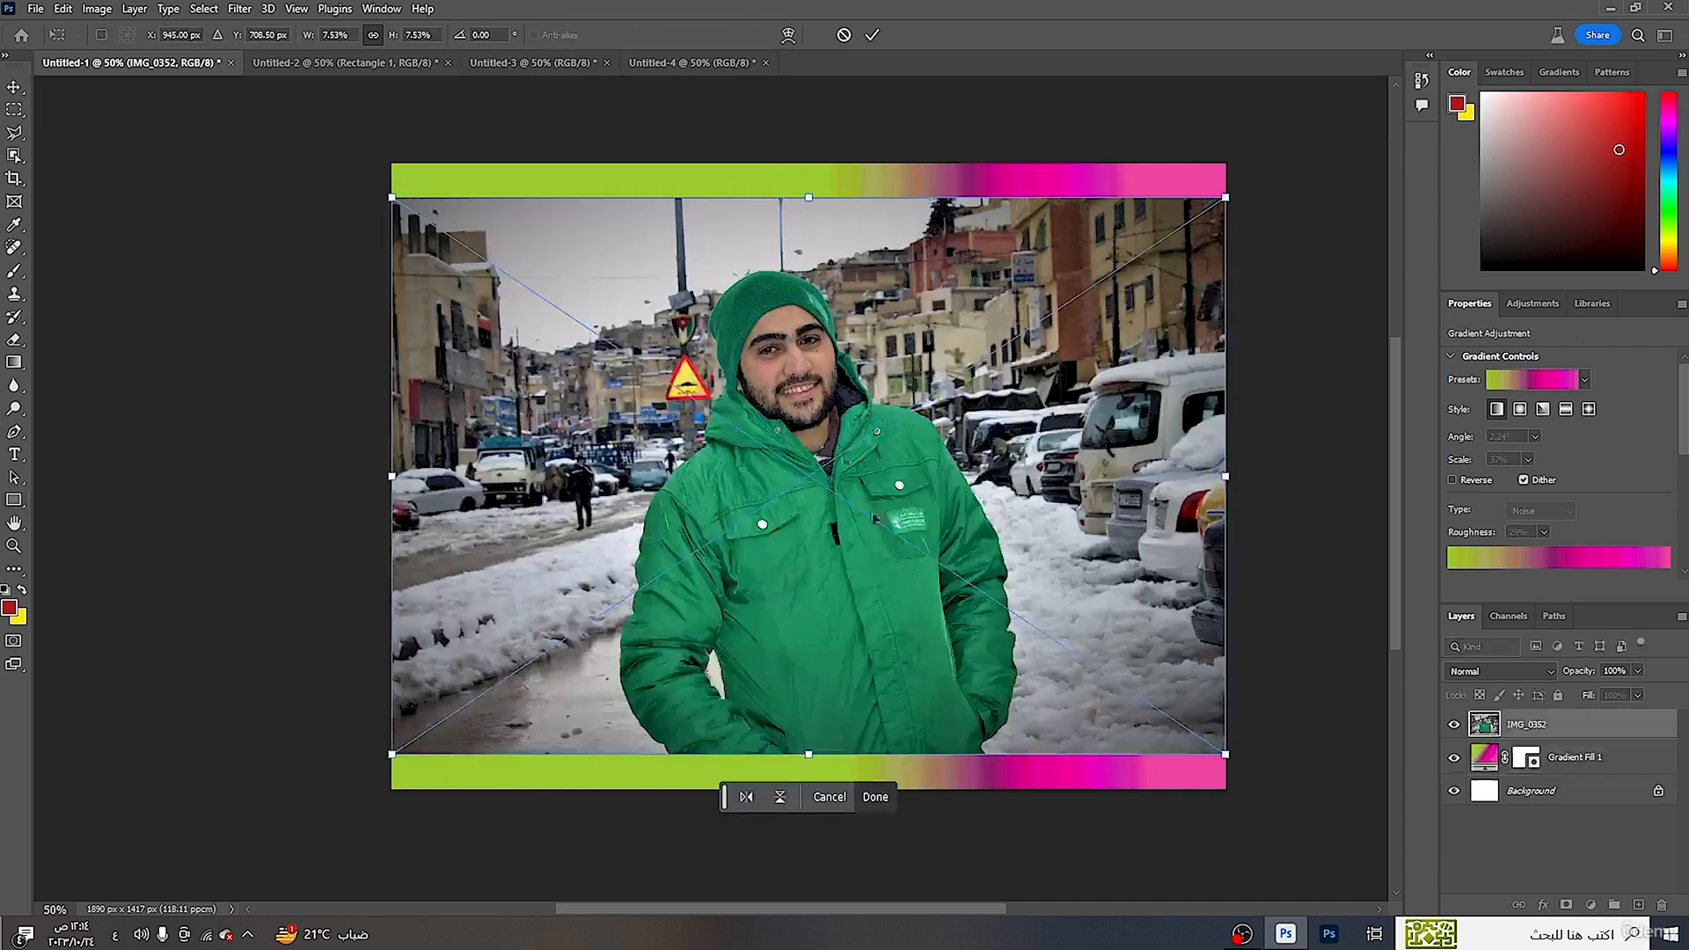
{"action": "left_click", "coordinate": [871, 35]}
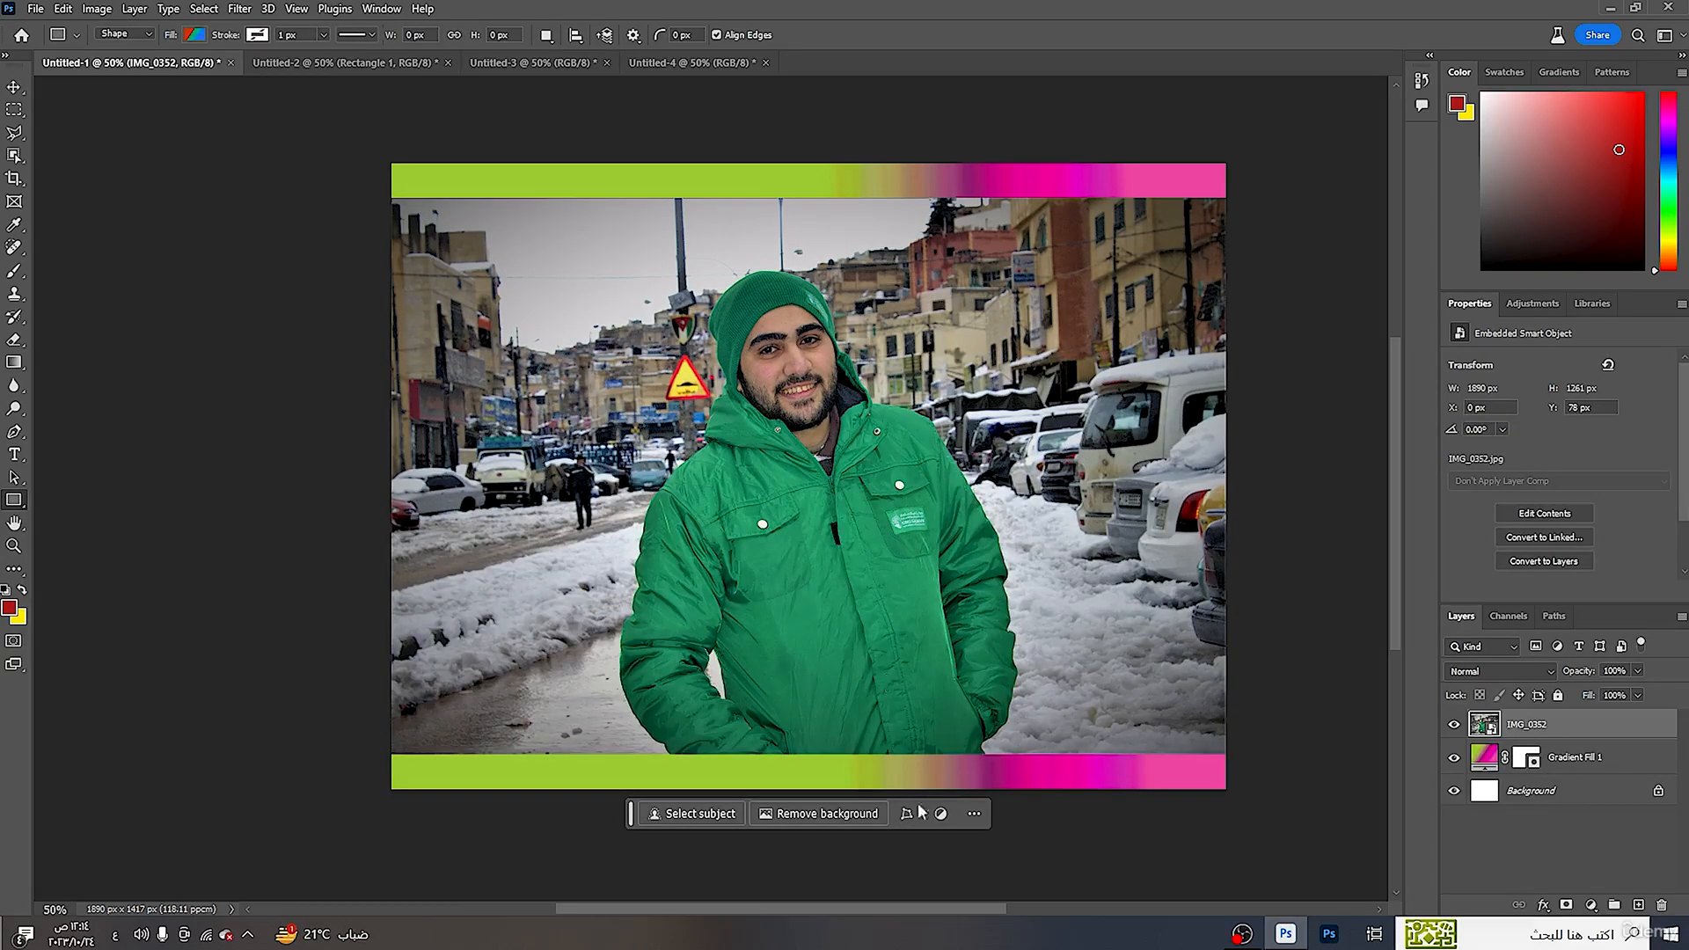
- Select the photo's subject automatically, hide its surroundings with a layer mask, and activate the Move tool
{"action": "left_click", "coordinate": [684, 818]}
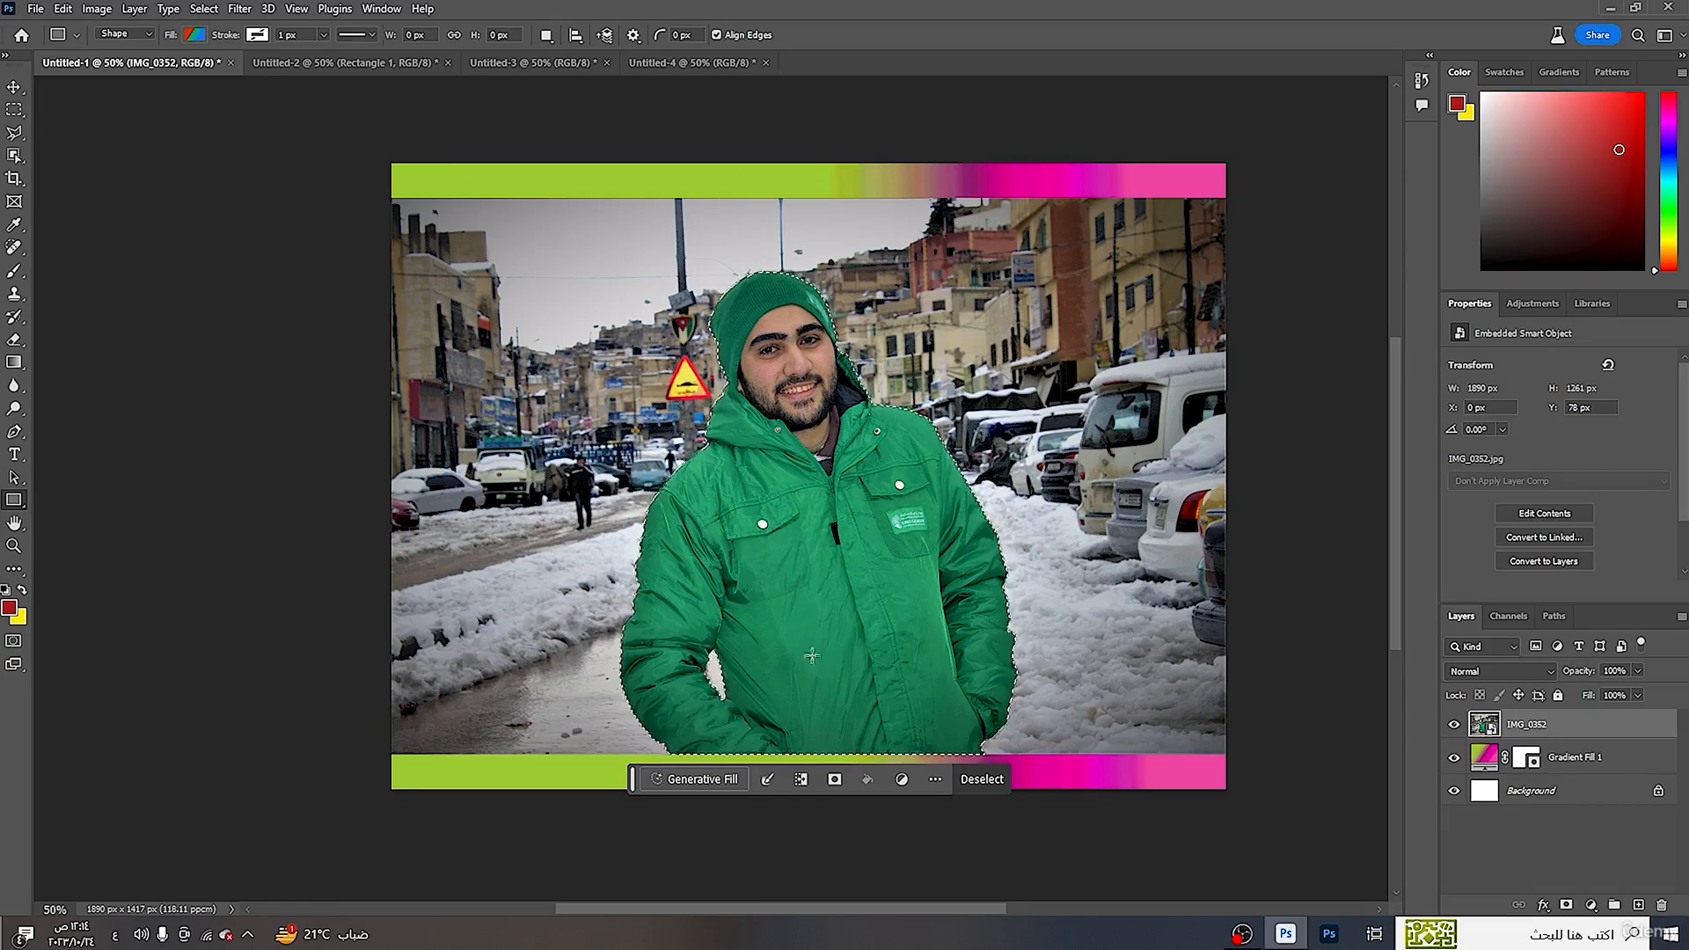
{"action": "left_click", "coordinate": [1569, 908]}
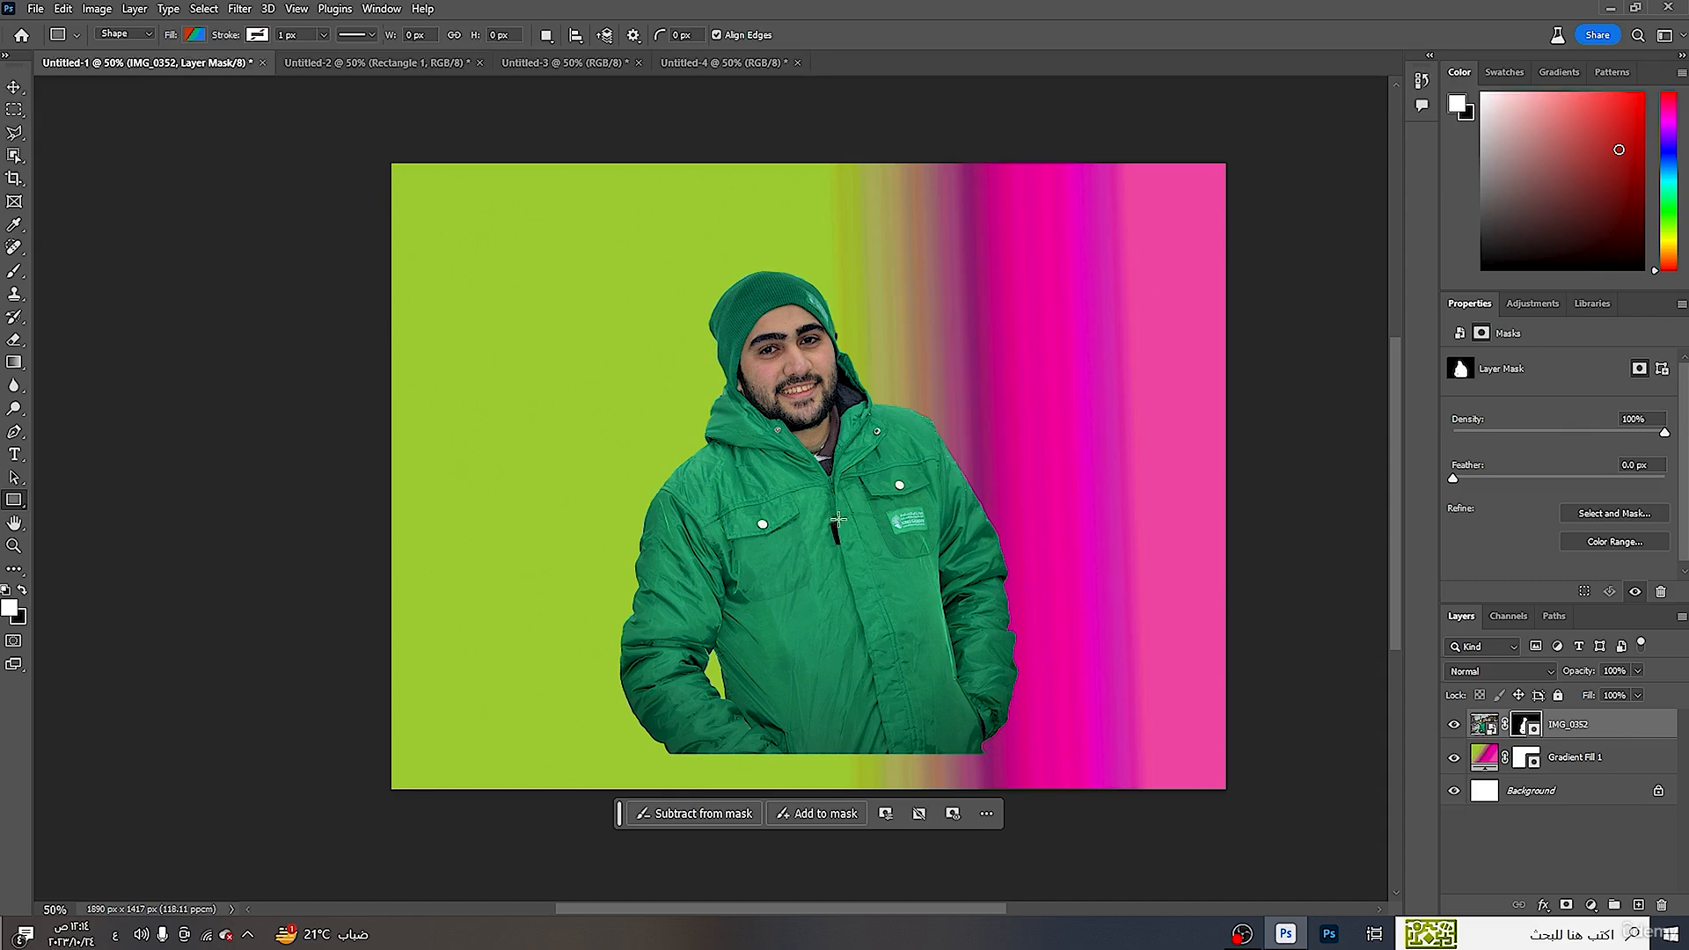
{"action": "left_click", "coordinate": [14, 86]}
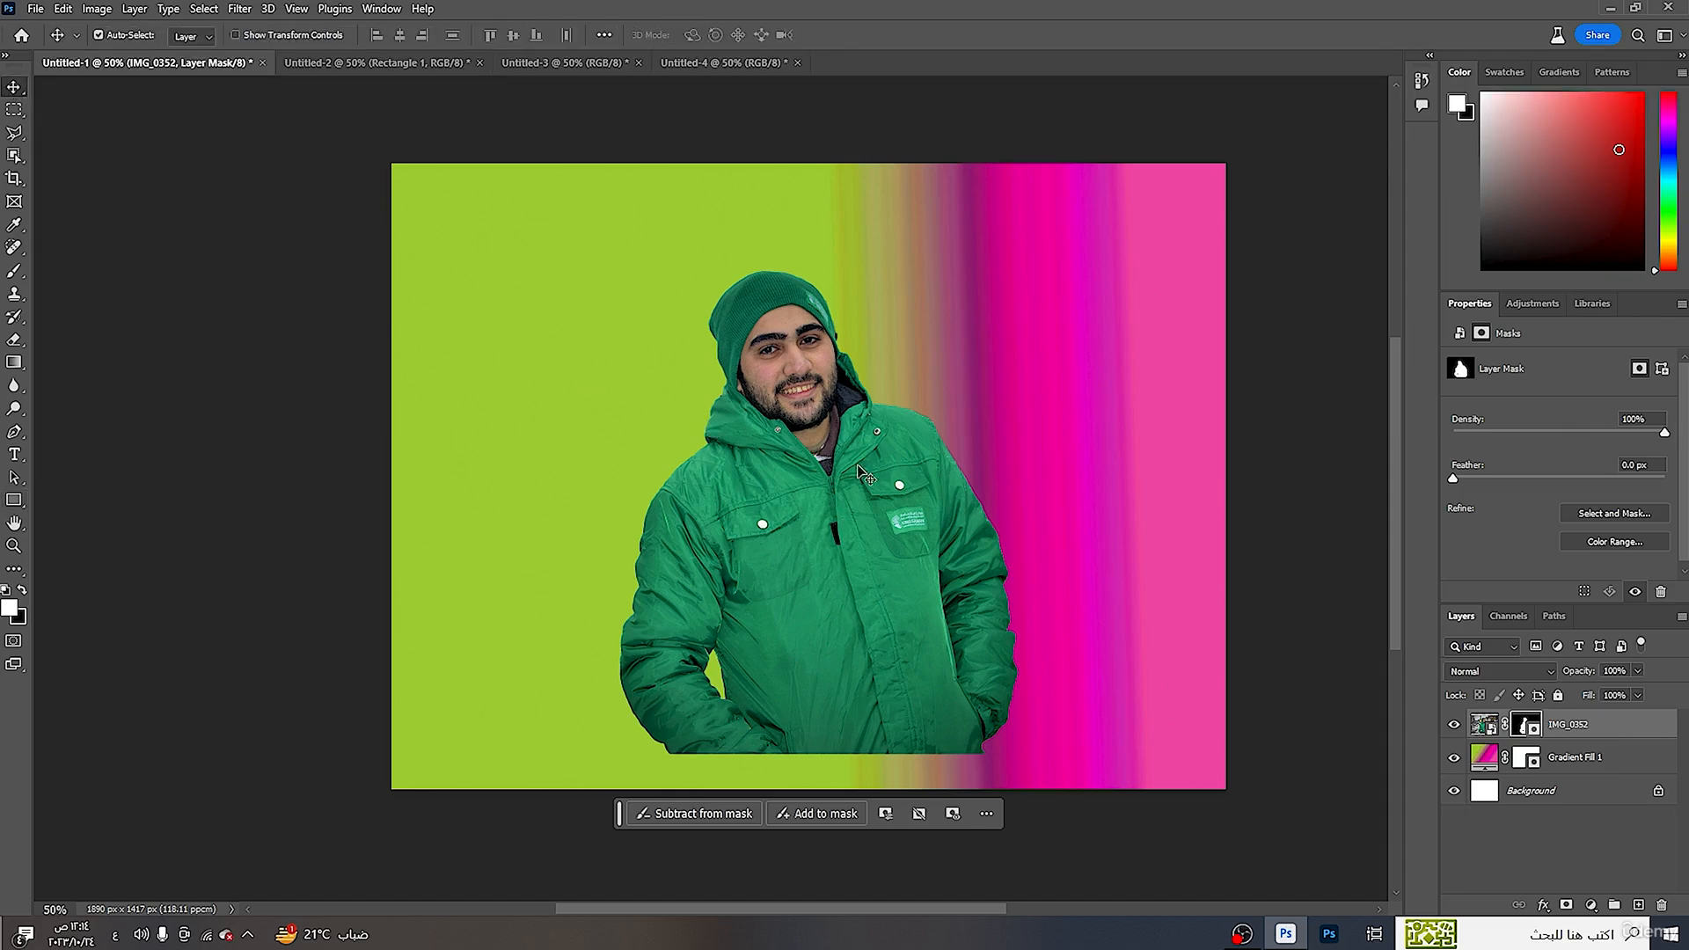
- Move the masked subject down so its cut-off lower edge meets the bottom edge of the canvas
{"action": "left_click_drag", "start_coordinate": [858, 466], "coordinate": [831, 572]}
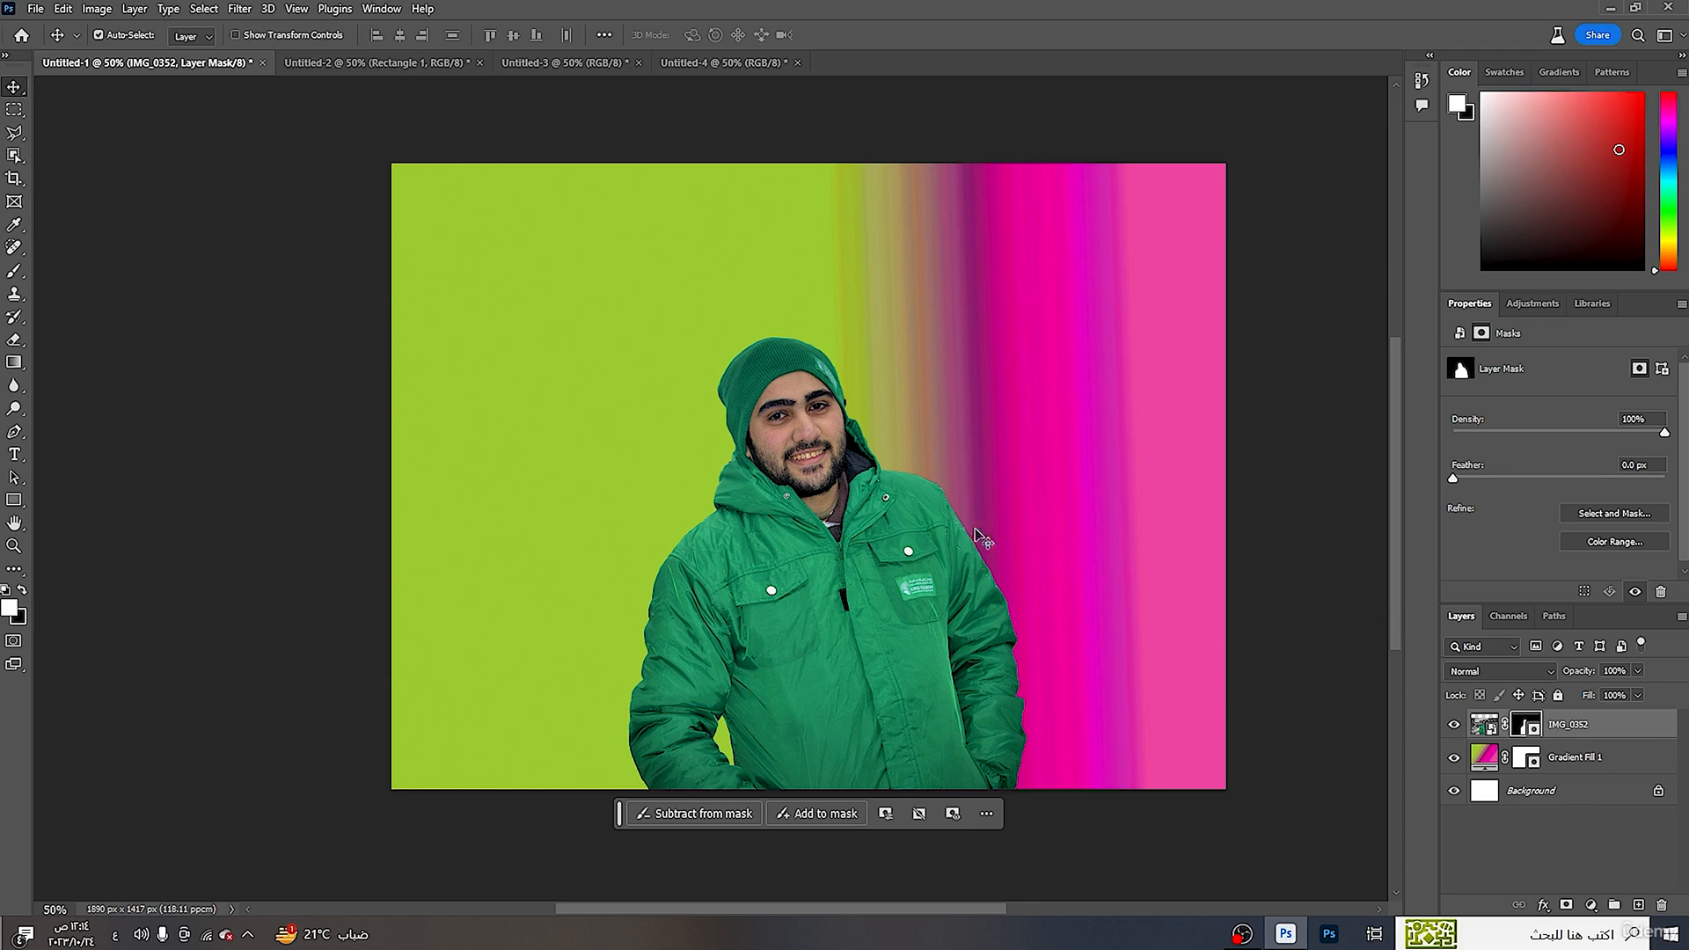
{"action": "left_click_drag", "start_coordinate": [858, 528], "coordinate": [850, 475]}
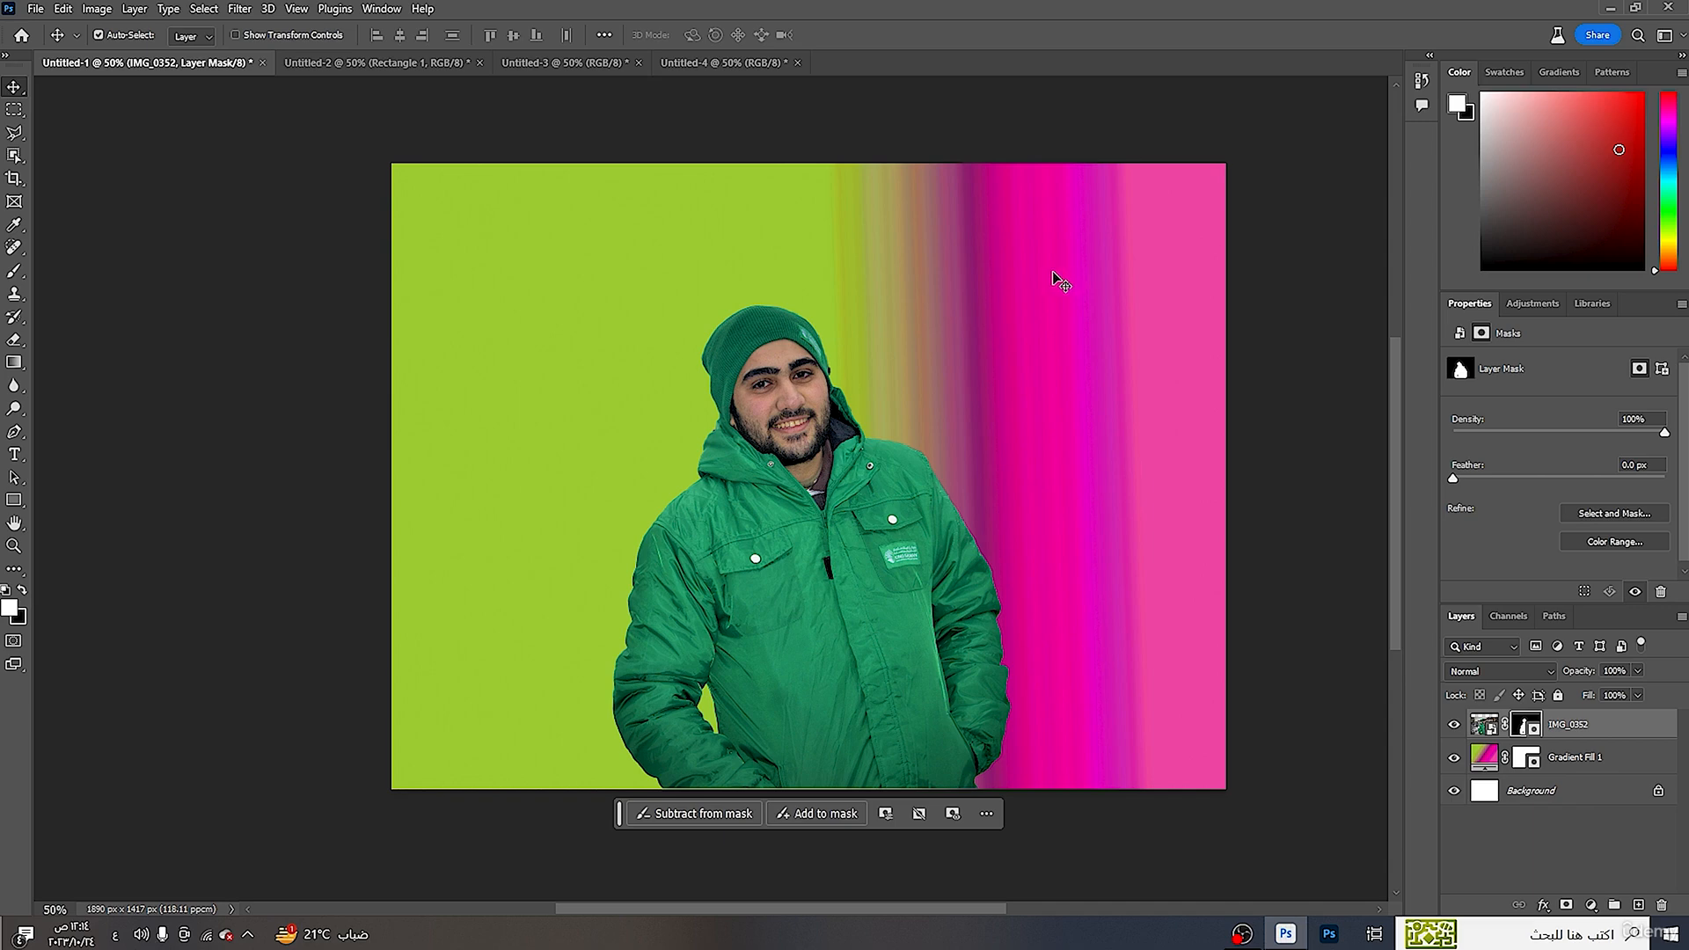
- Save the composite as Untitled-1 in TIFF format in the موسيقى folder under Downloads, with no image compression
{"action": "left_click", "coordinate": [34, 9]}
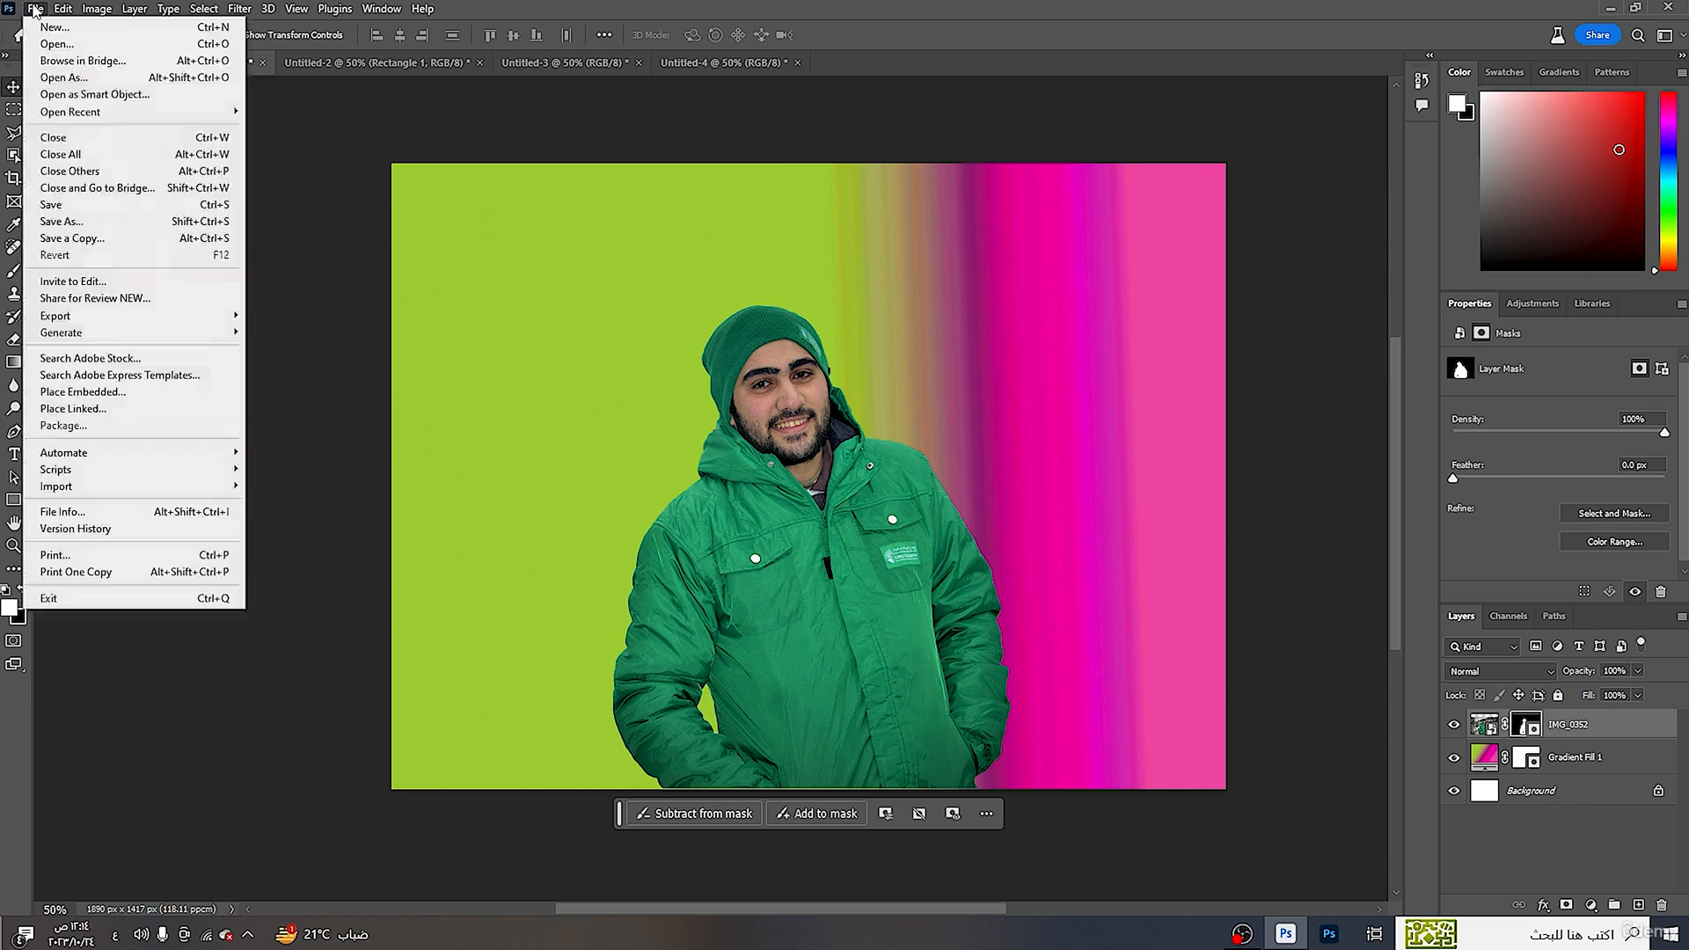
{"action": "left_click", "coordinate": [107, 227]}
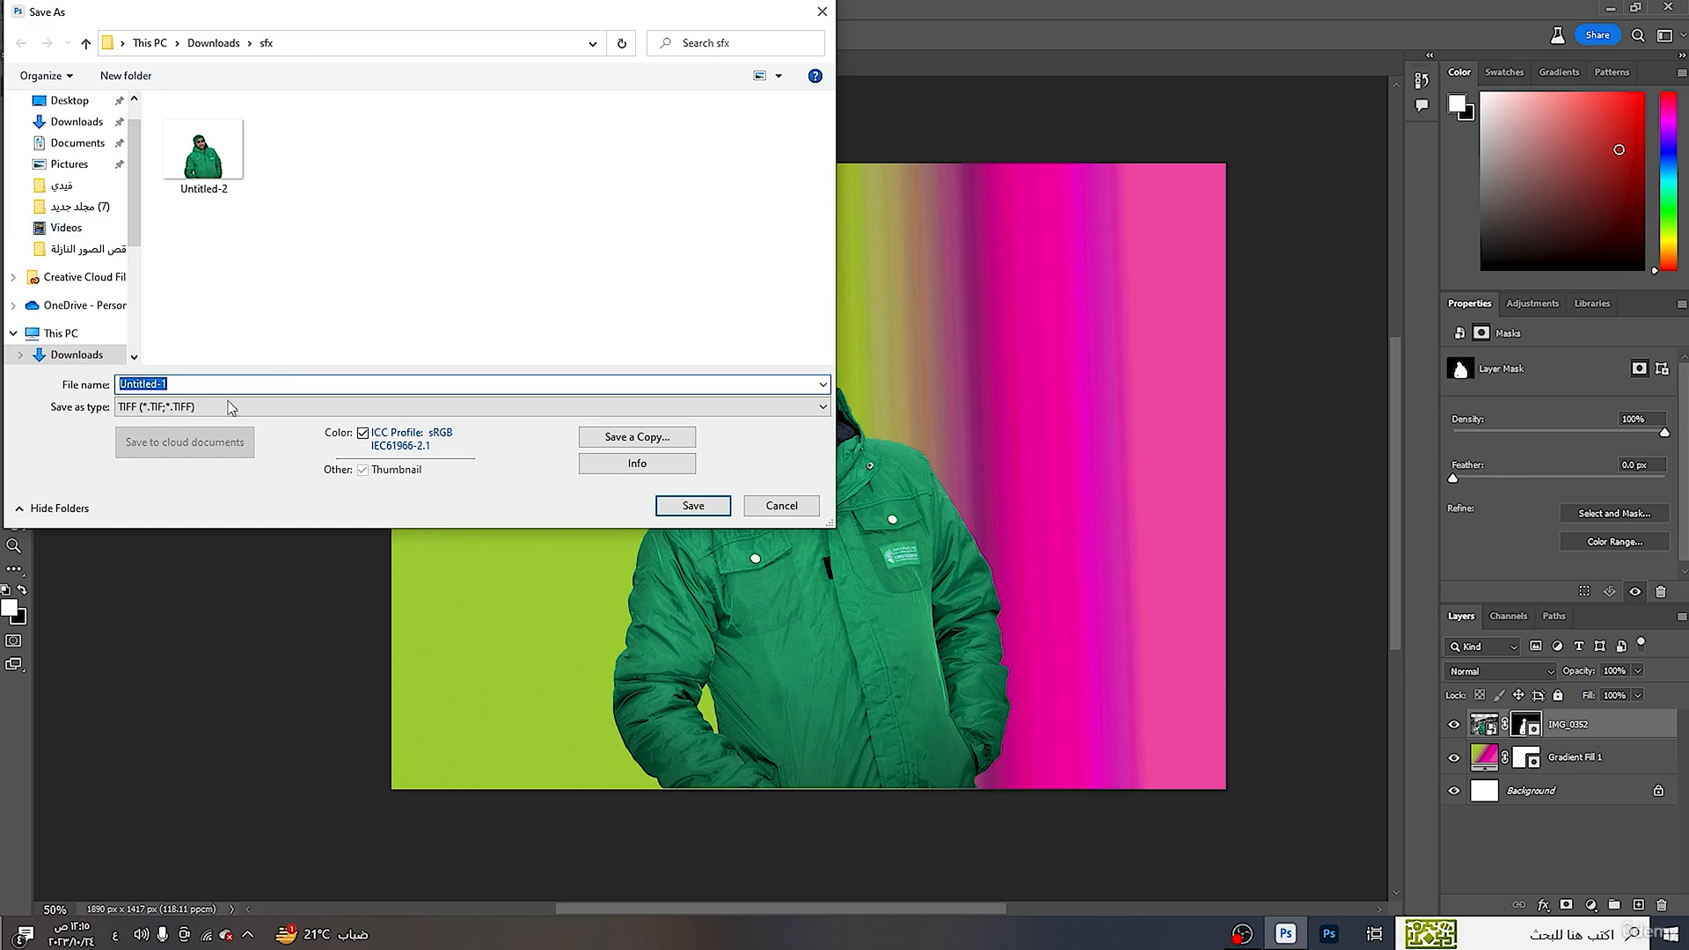
{"action": "left_click", "coordinate": [84, 122]}
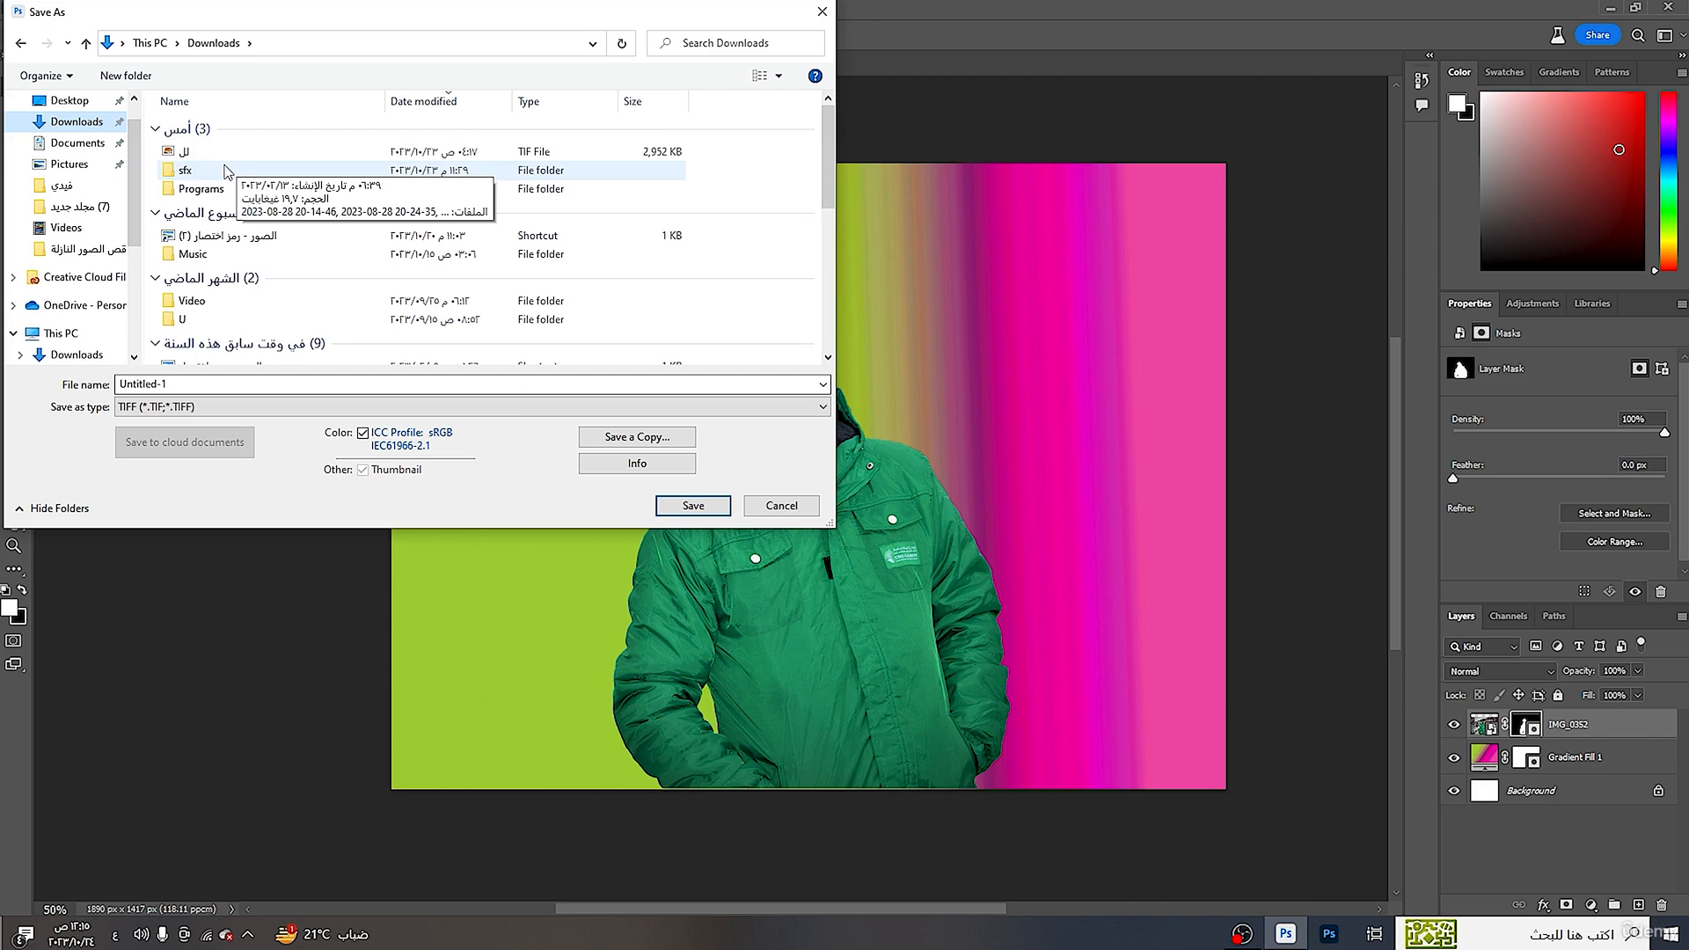
{"action": "scroll", "coordinate": [227, 172], "scroll_direction": "down", "scroll_amount": 5}
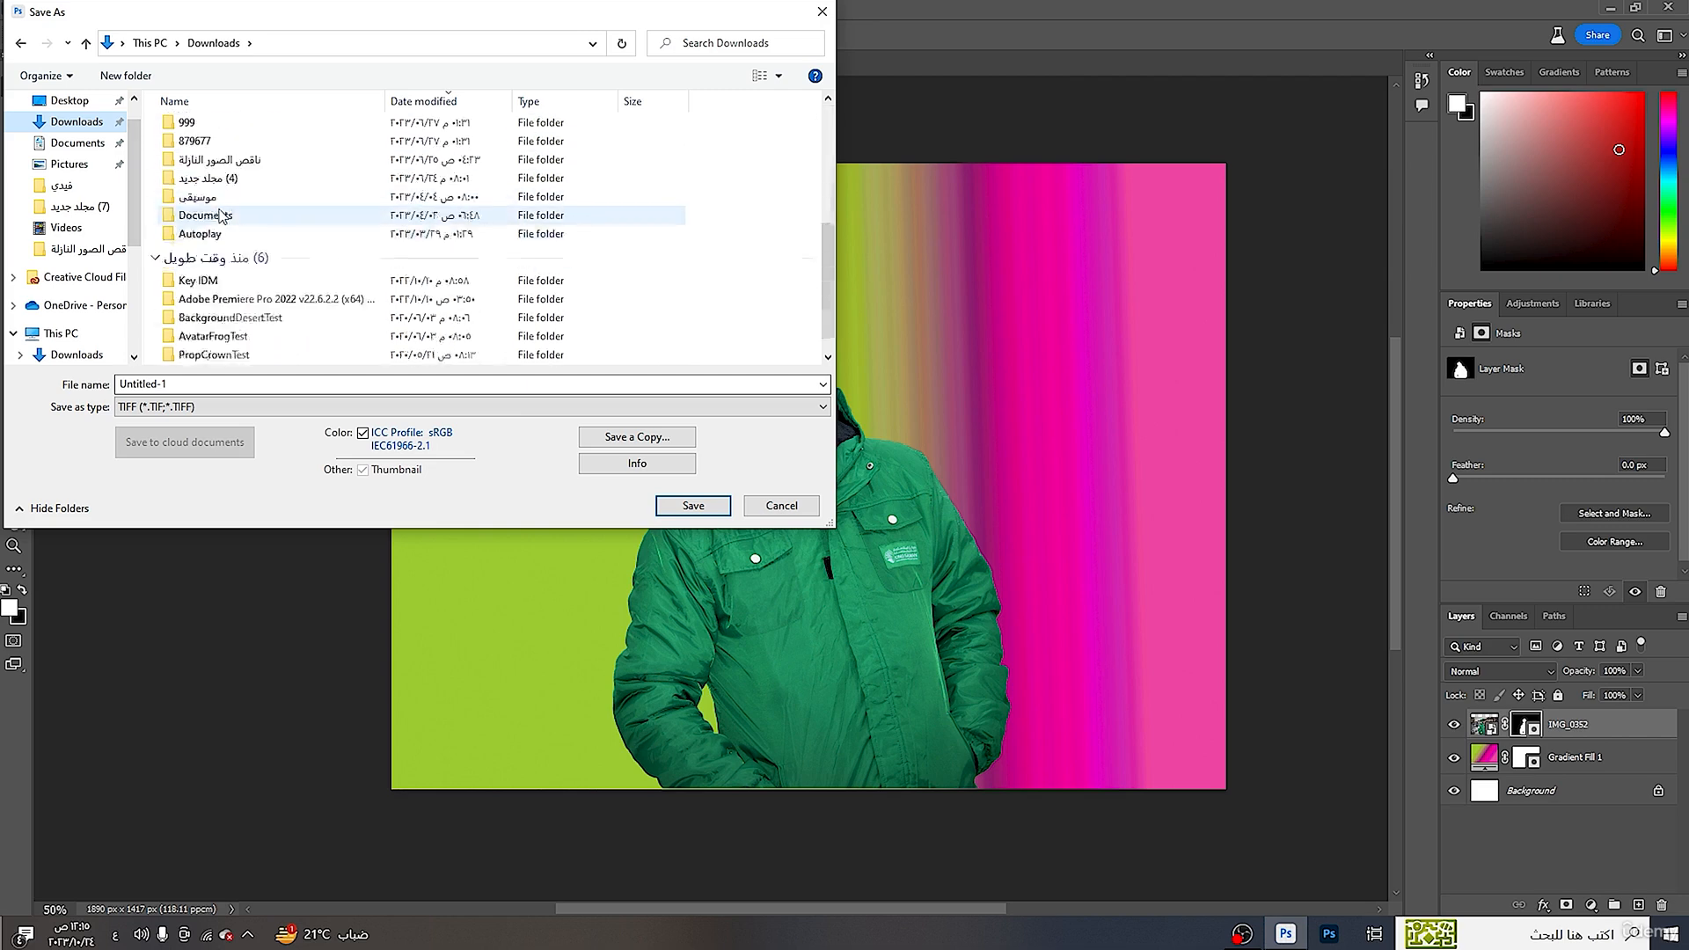
{"action": "double_click", "coordinate": [215, 199]}
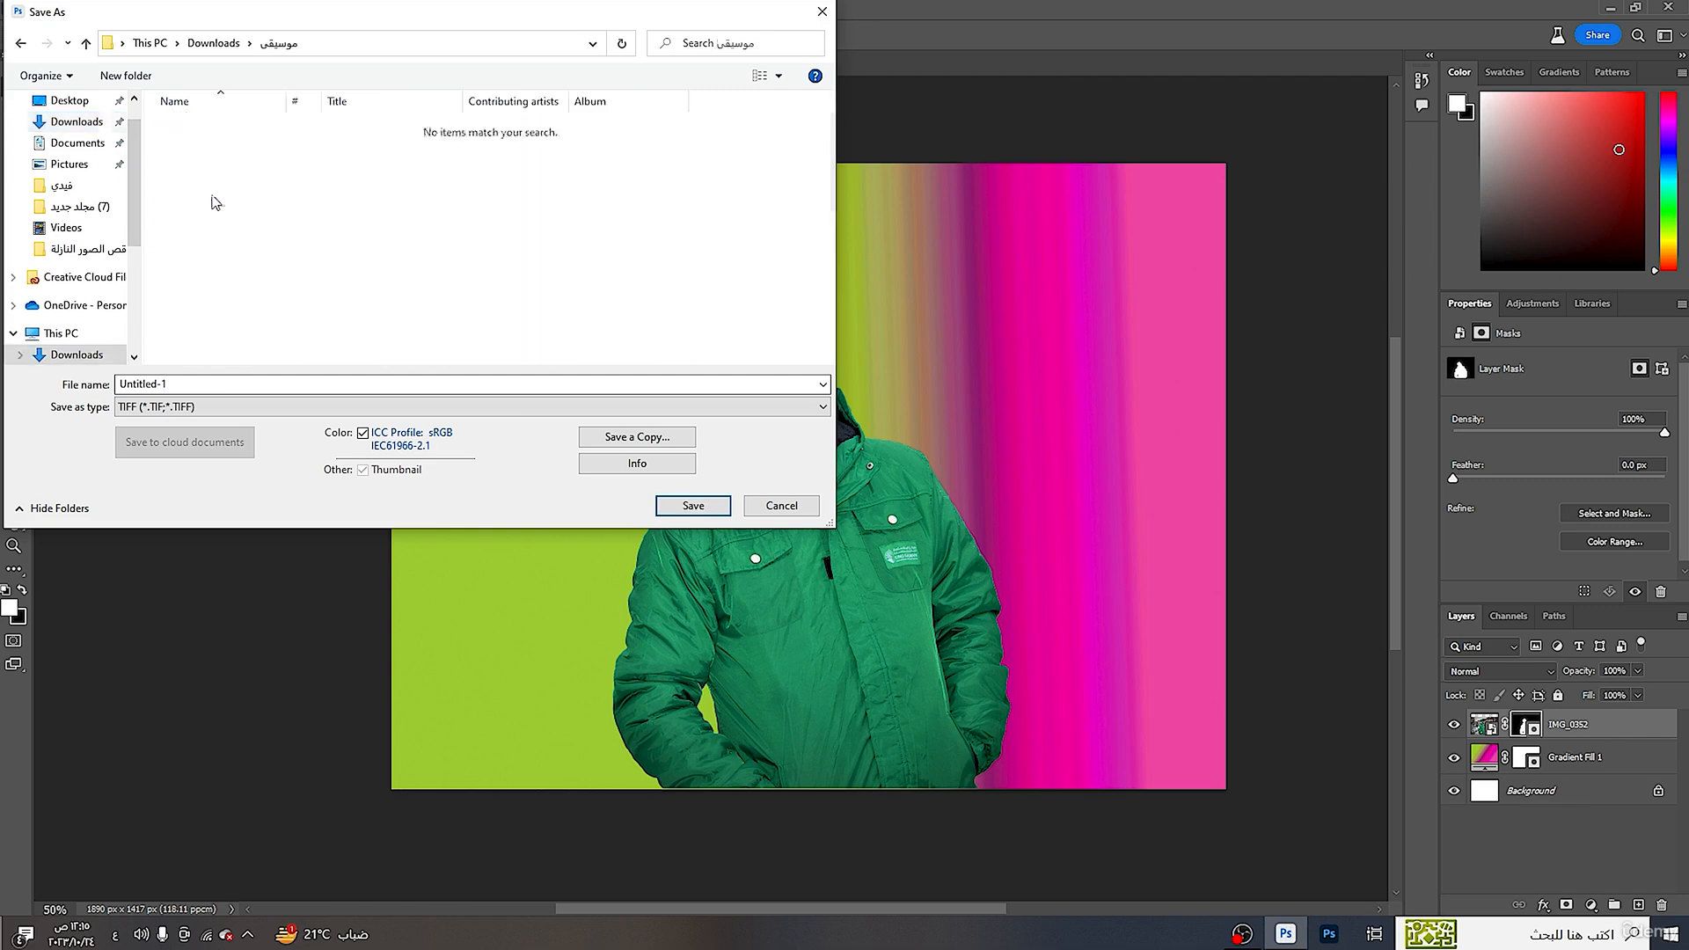
{"action": "left_click", "coordinate": [693, 508]}
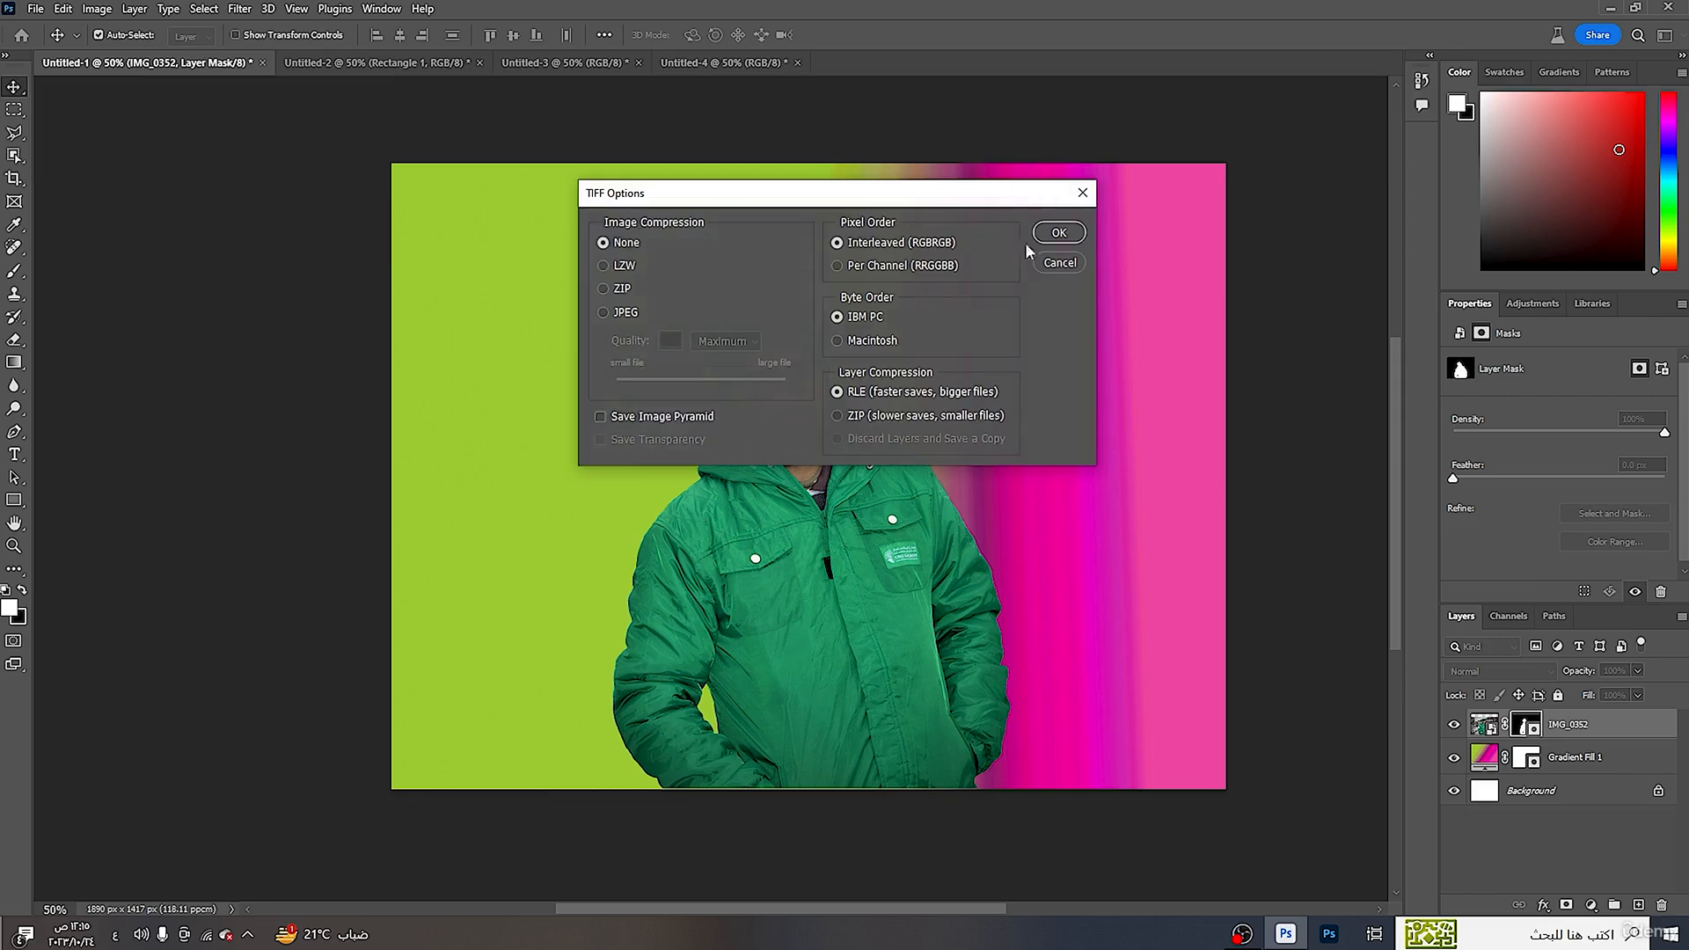
{"action": "left_click", "coordinate": [1059, 233]}
- Switch to File Explorer and open the saved Untitled-1 image from the موسيقى folder to inspect it
{"action": "left_click", "coordinate": [781, 345]}
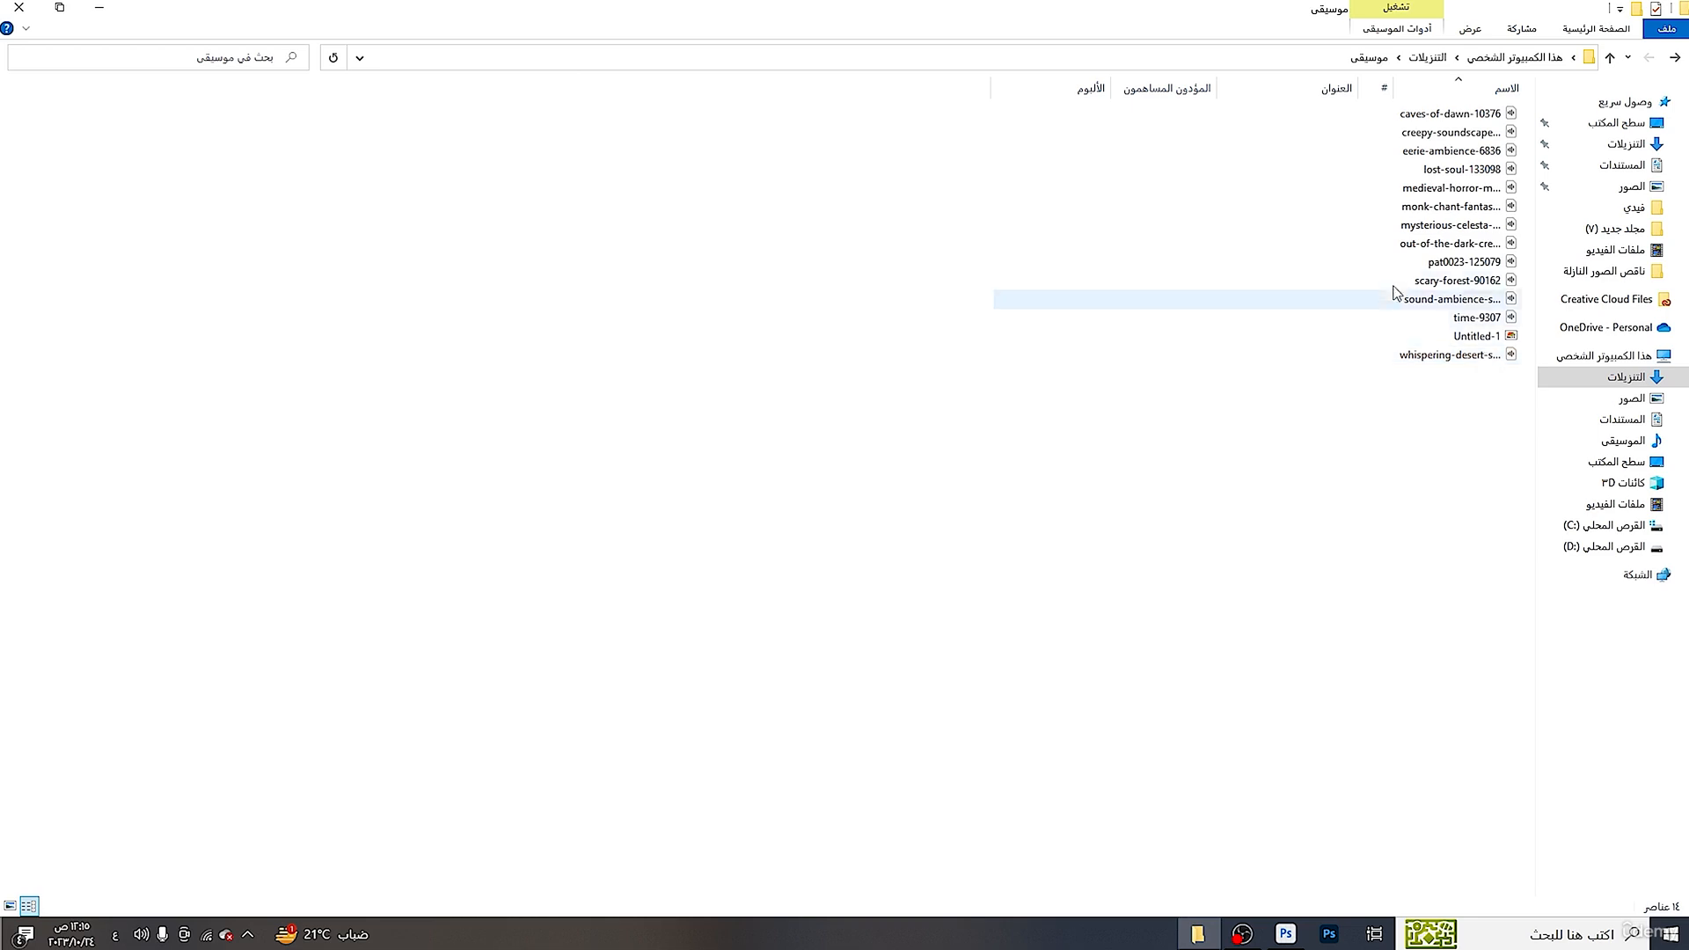
{"action": "left_click", "coordinate": [1511, 337]}
{"action": "double_click", "coordinate": [1510, 337]}
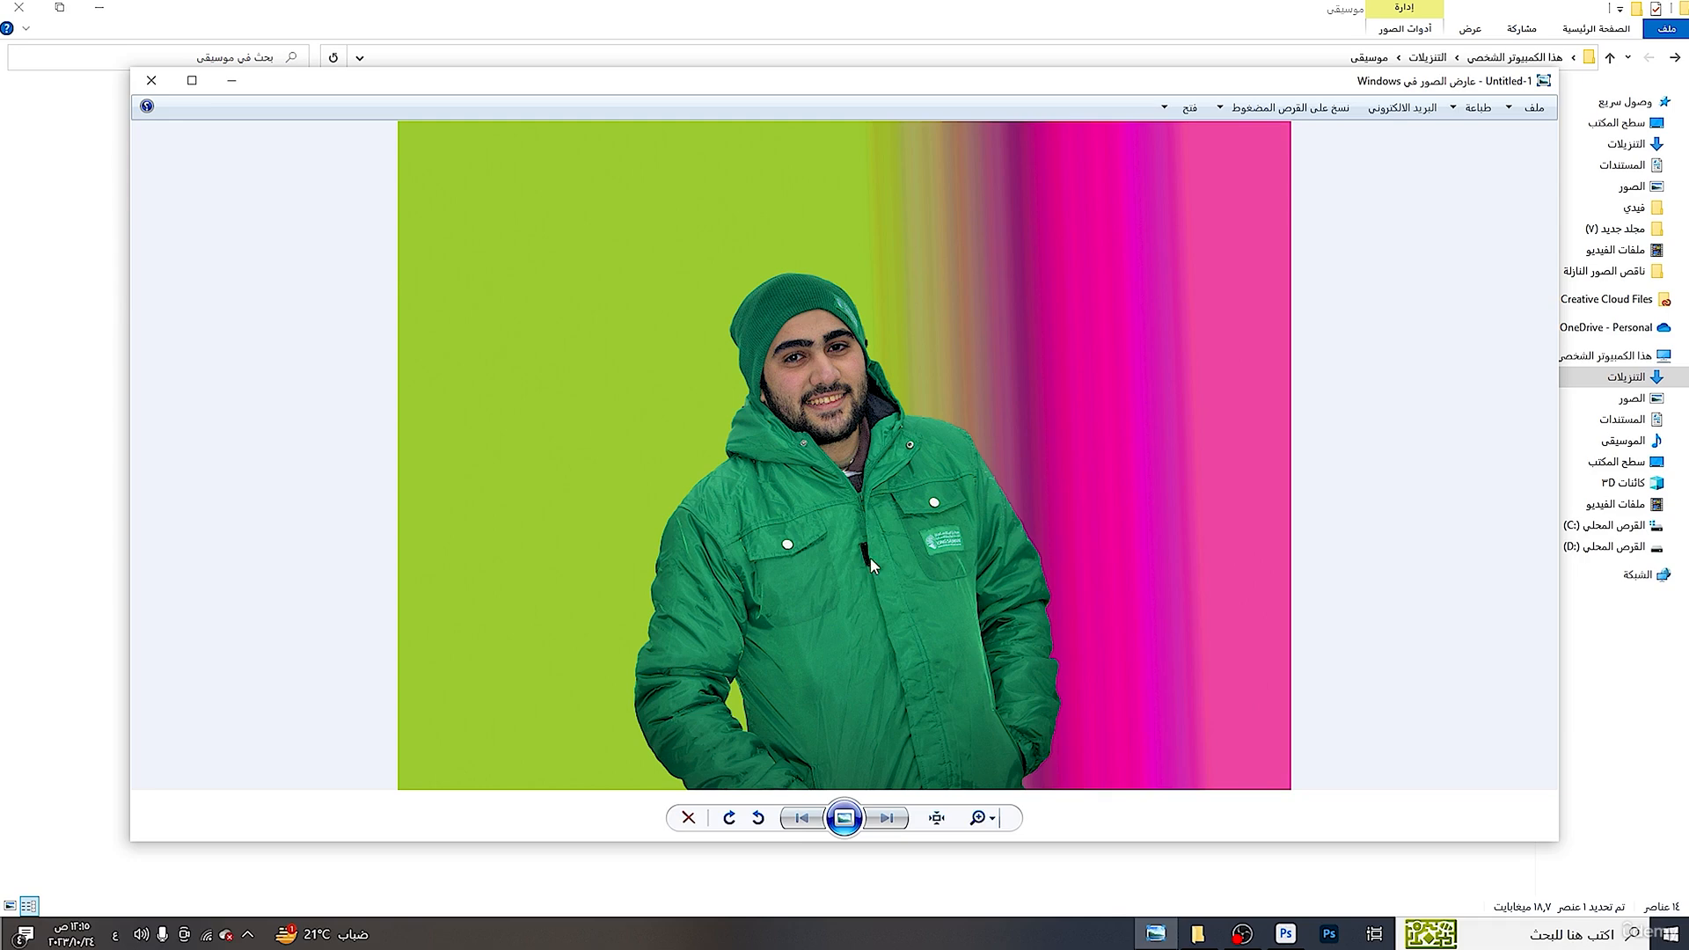
- Return to Photoshop, hide the Gradient Fill 1 layer and the unlocked Background layer, and shift the isolated subject slightly right
{"action": "left_click", "coordinate": [1285, 935]}
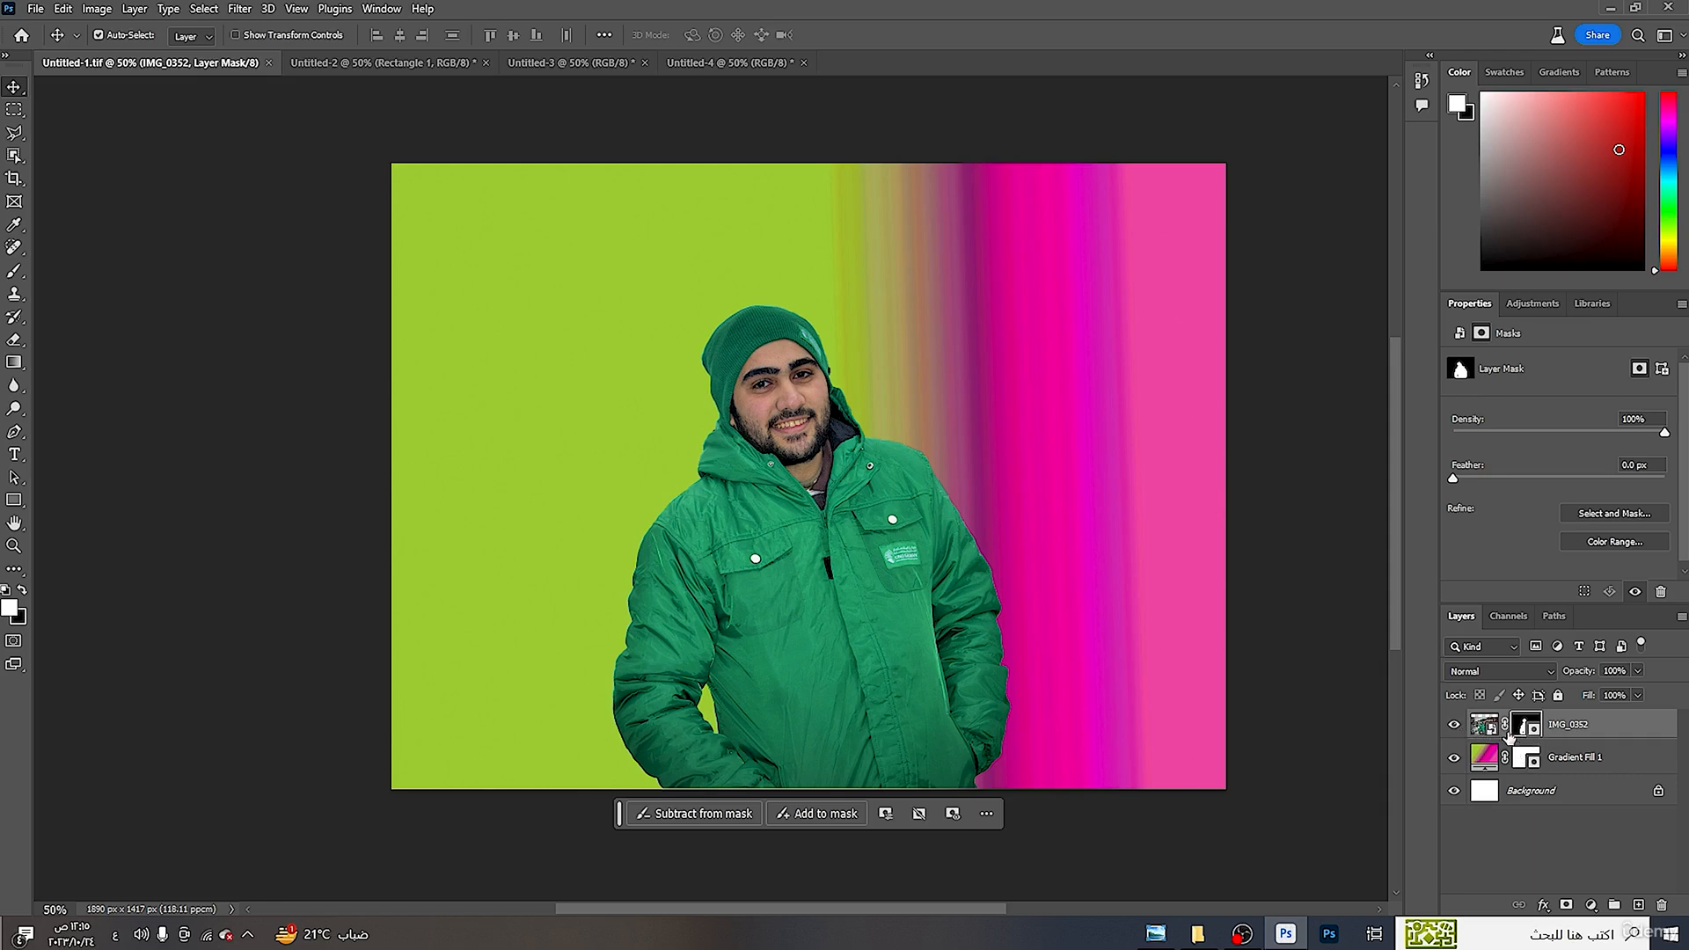
{"action": "left_click", "coordinate": [1454, 758]}
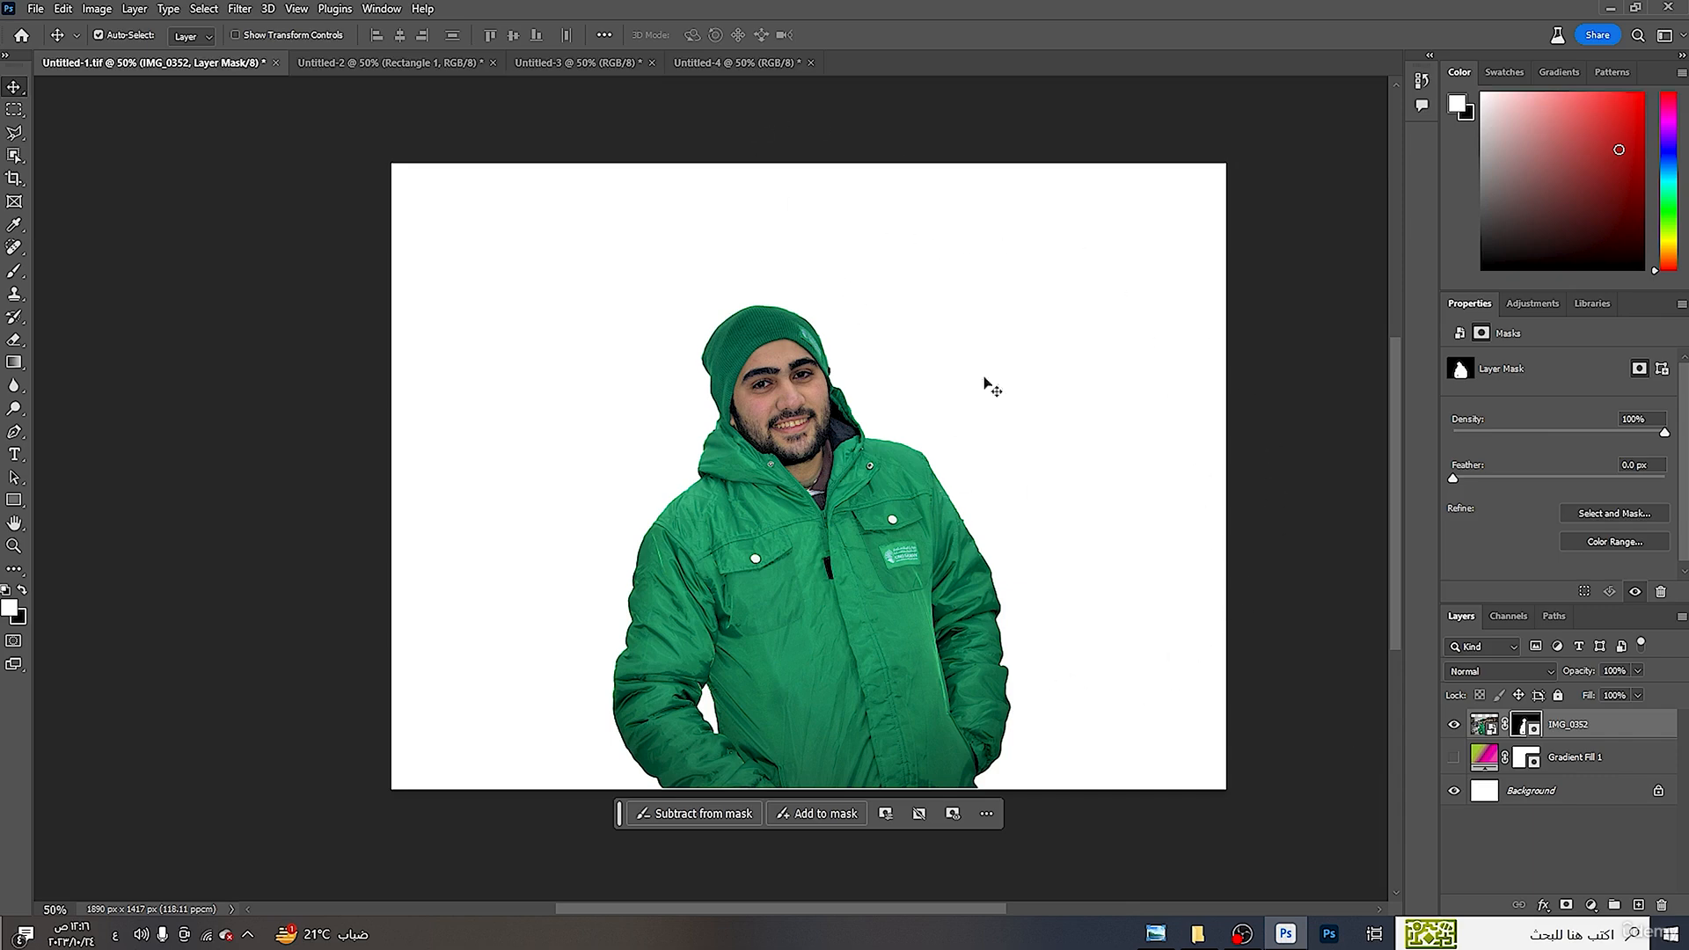
{"action": "left_click", "coordinate": [1454, 758]}
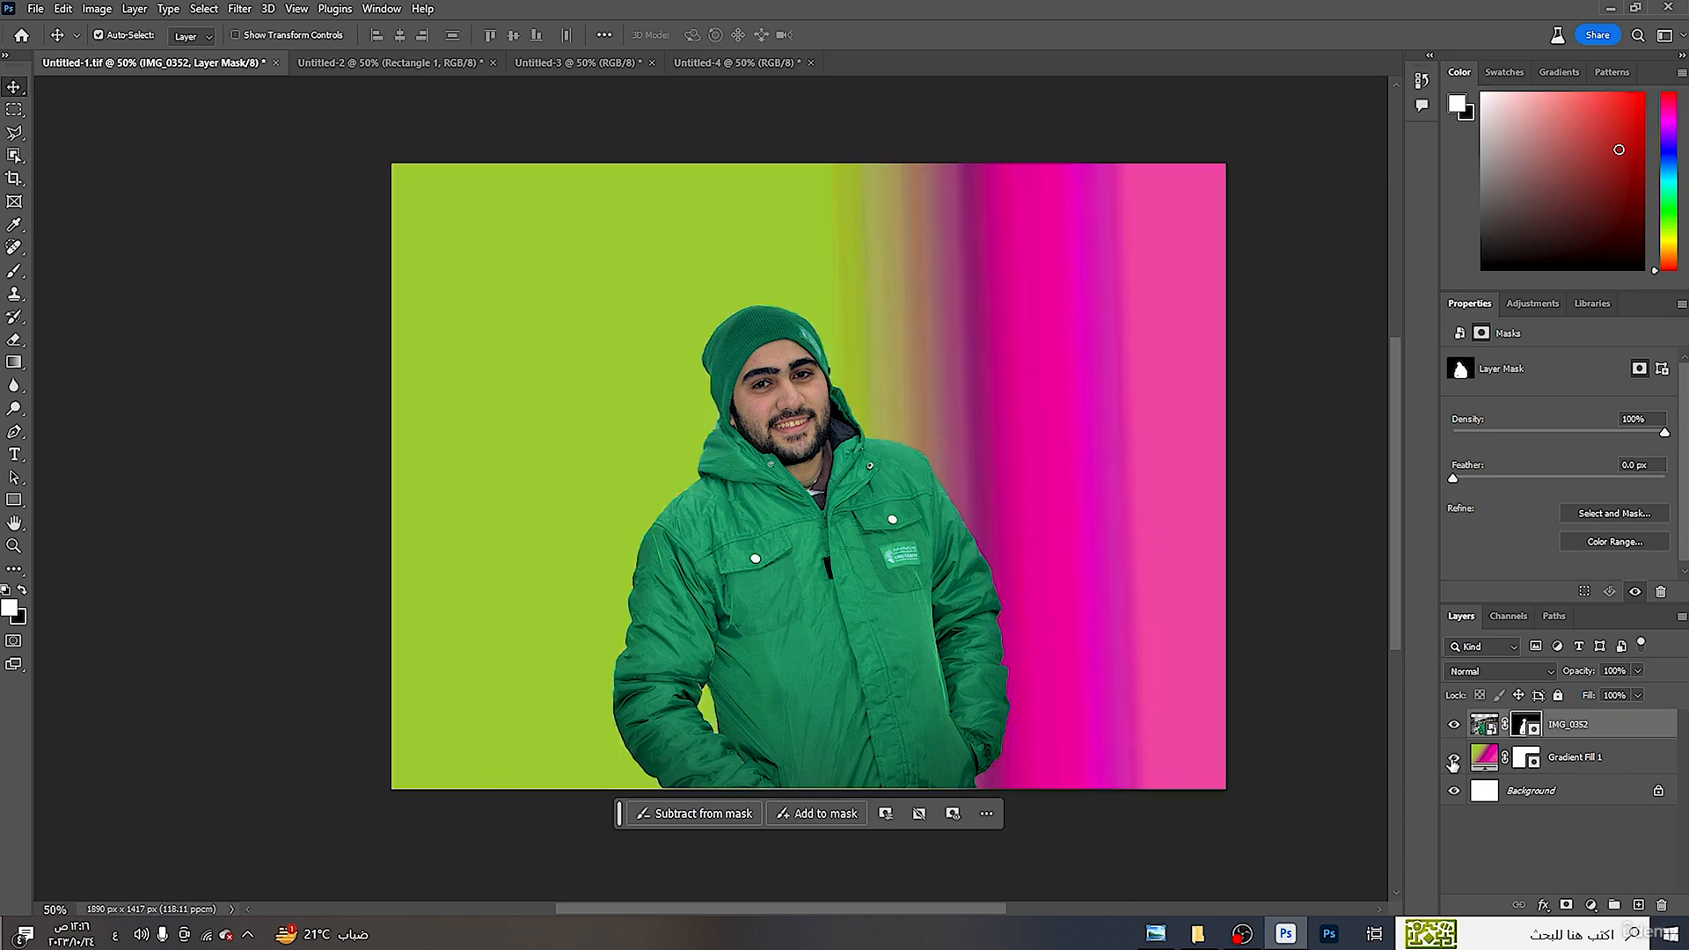
{"action": "left_click", "coordinate": [1453, 759]}
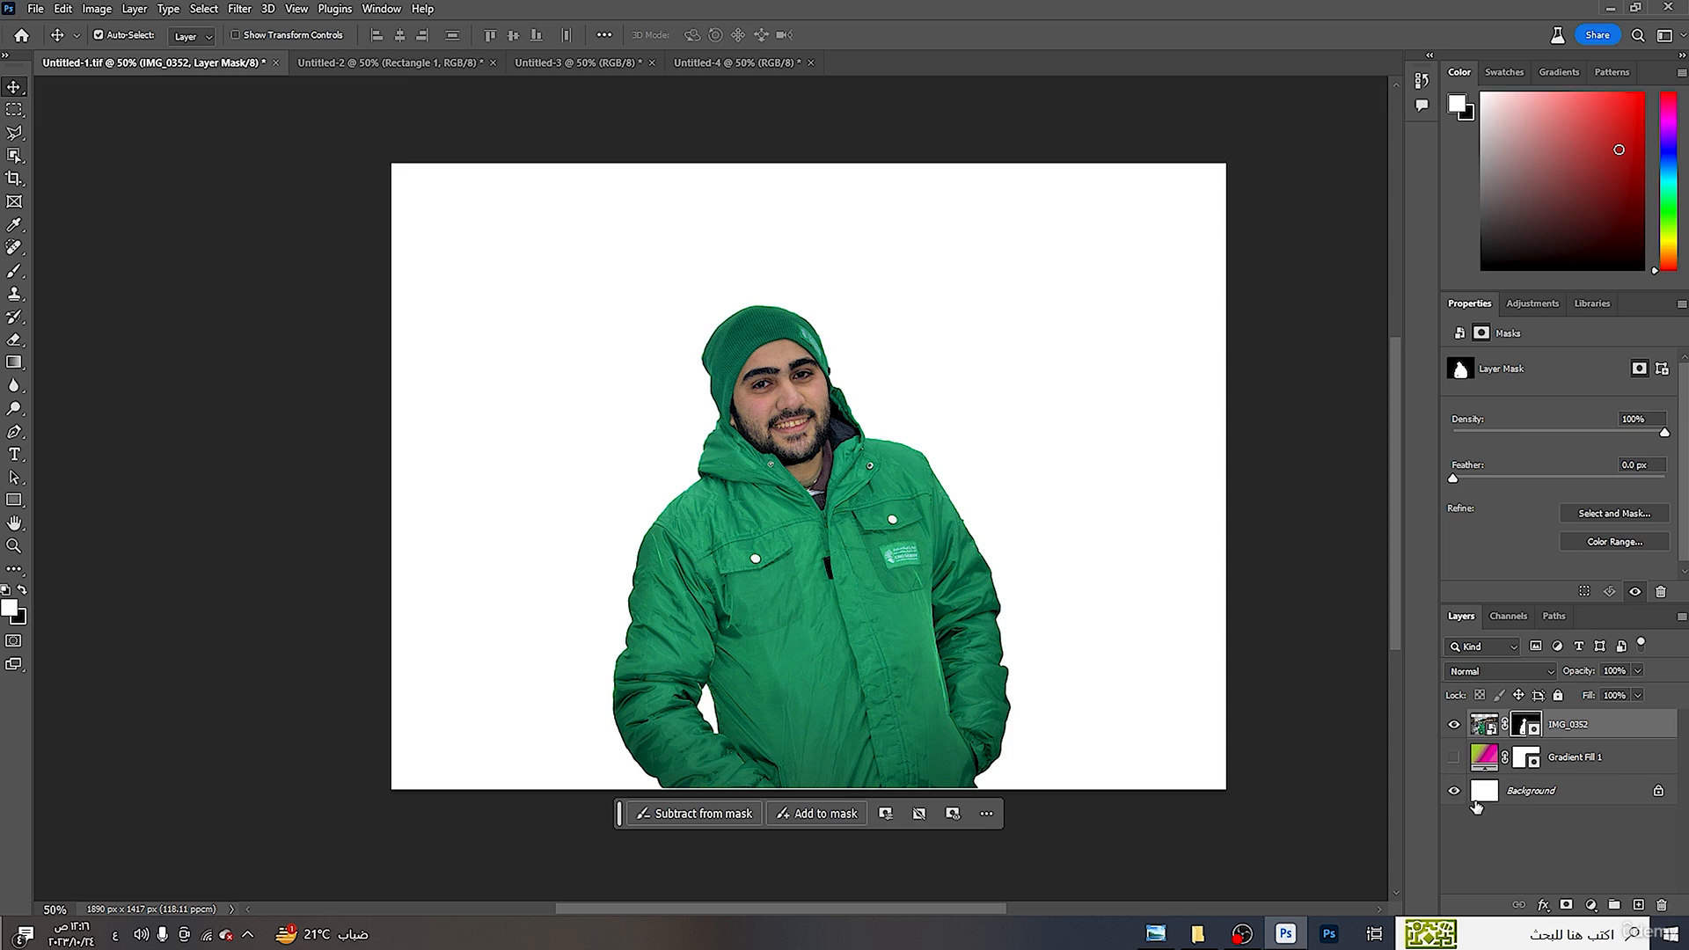
{"action": "left_click", "coordinate": [1659, 794]}
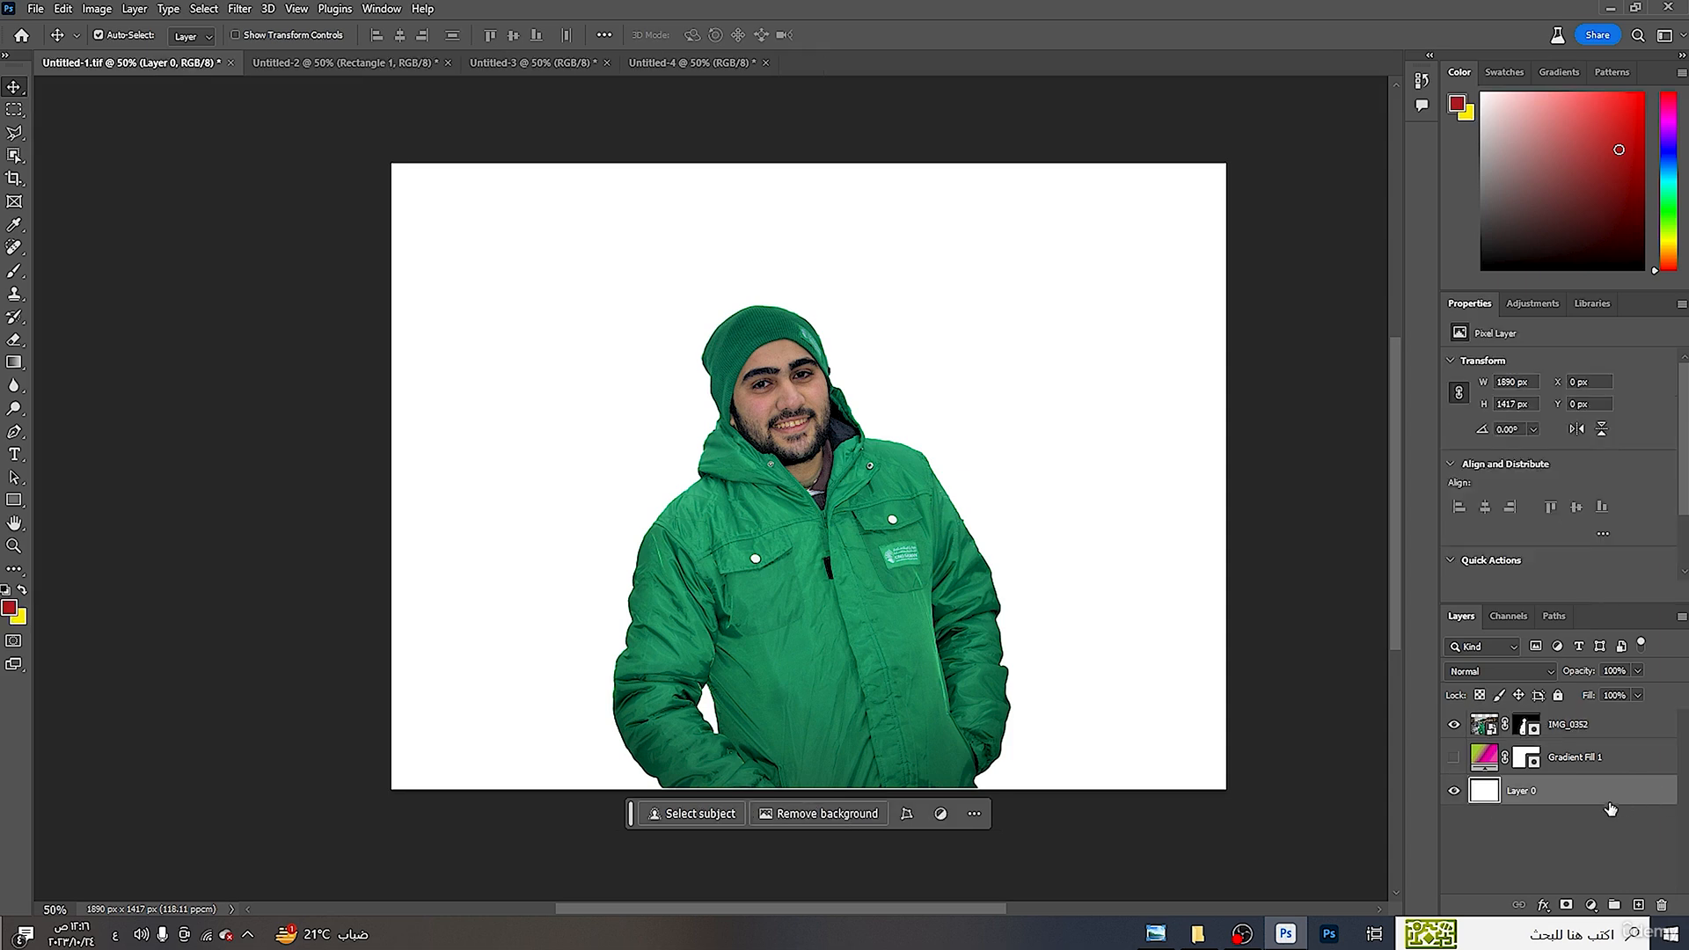
{"action": "left_click", "coordinate": [1456, 795]}
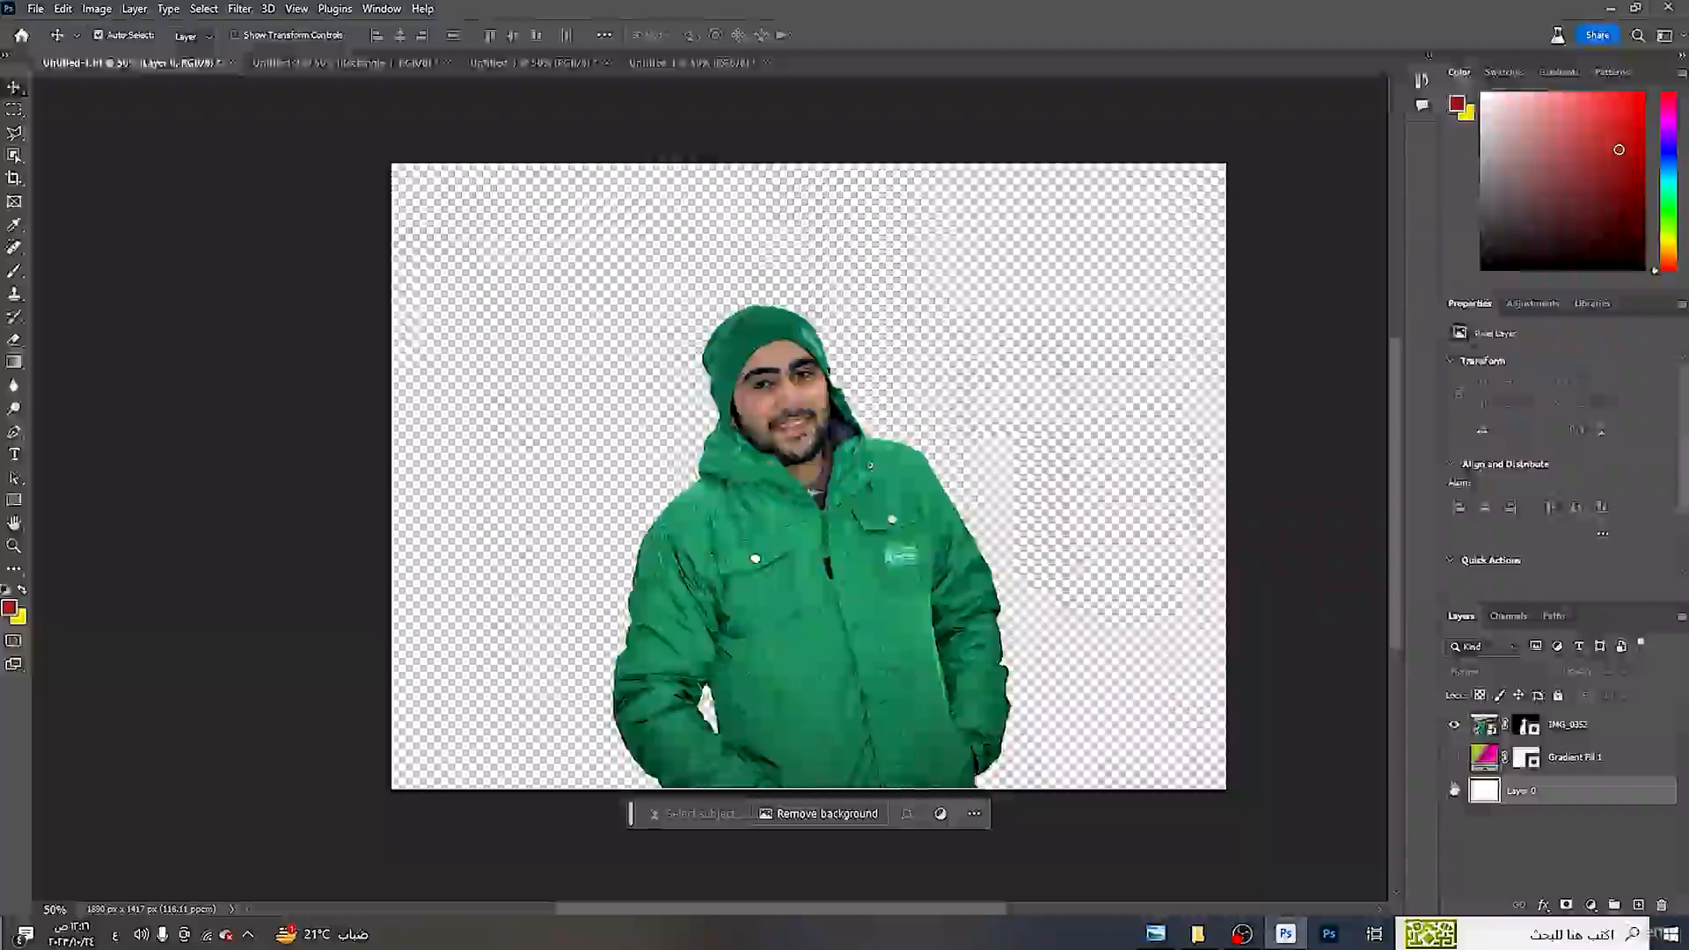
{"action": "left_click_drag", "start_coordinate": [834, 530], "coordinate": [869, 536]}
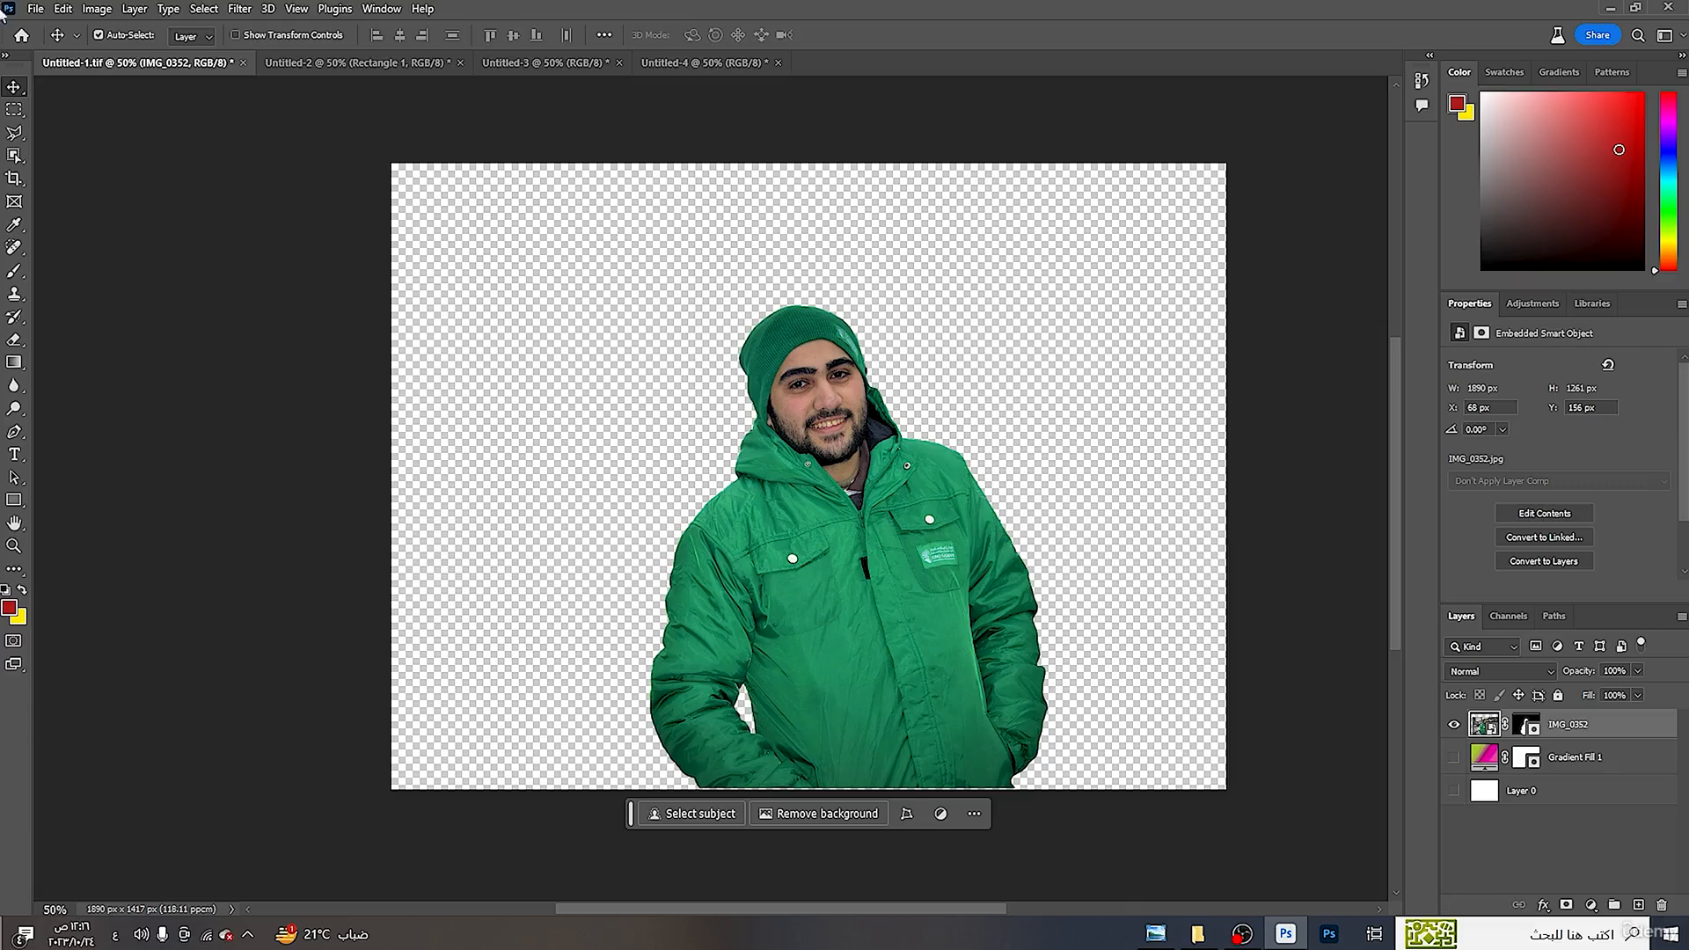
- Save the transparent cutout as a separate TIFF file named 555 in the موسيقى folder, without replacing Untitled-1
{"action": "left_click", "coordinate": [37, 8]}
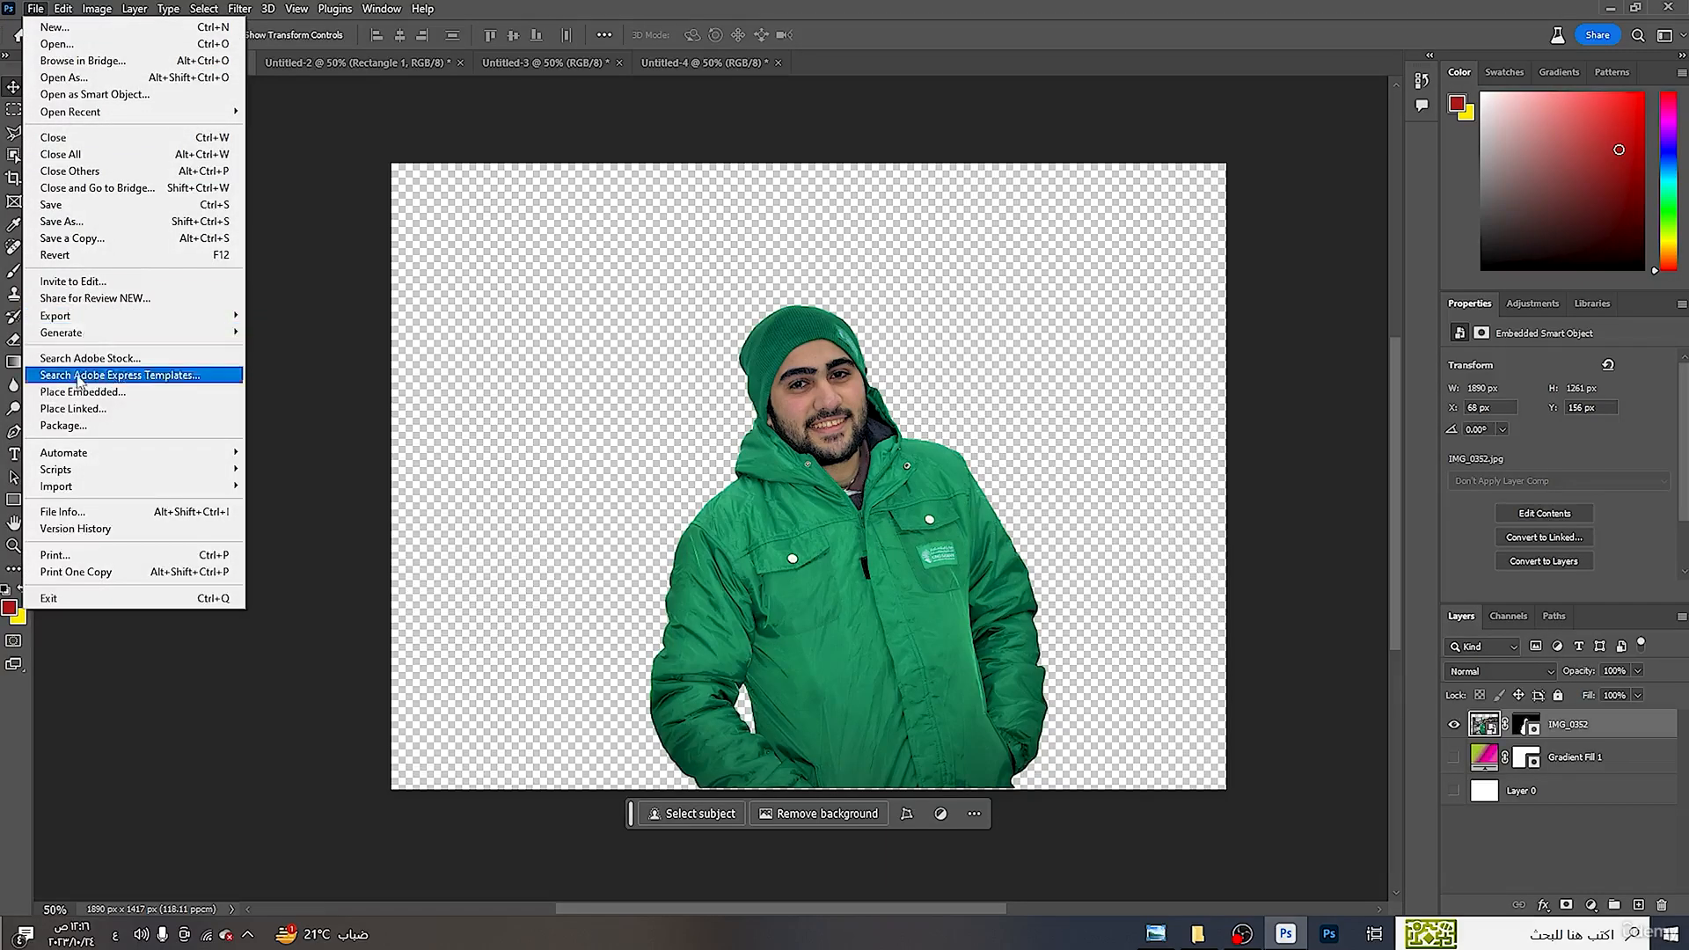
{"action": "left_click", "coordinate": [134, 220]}
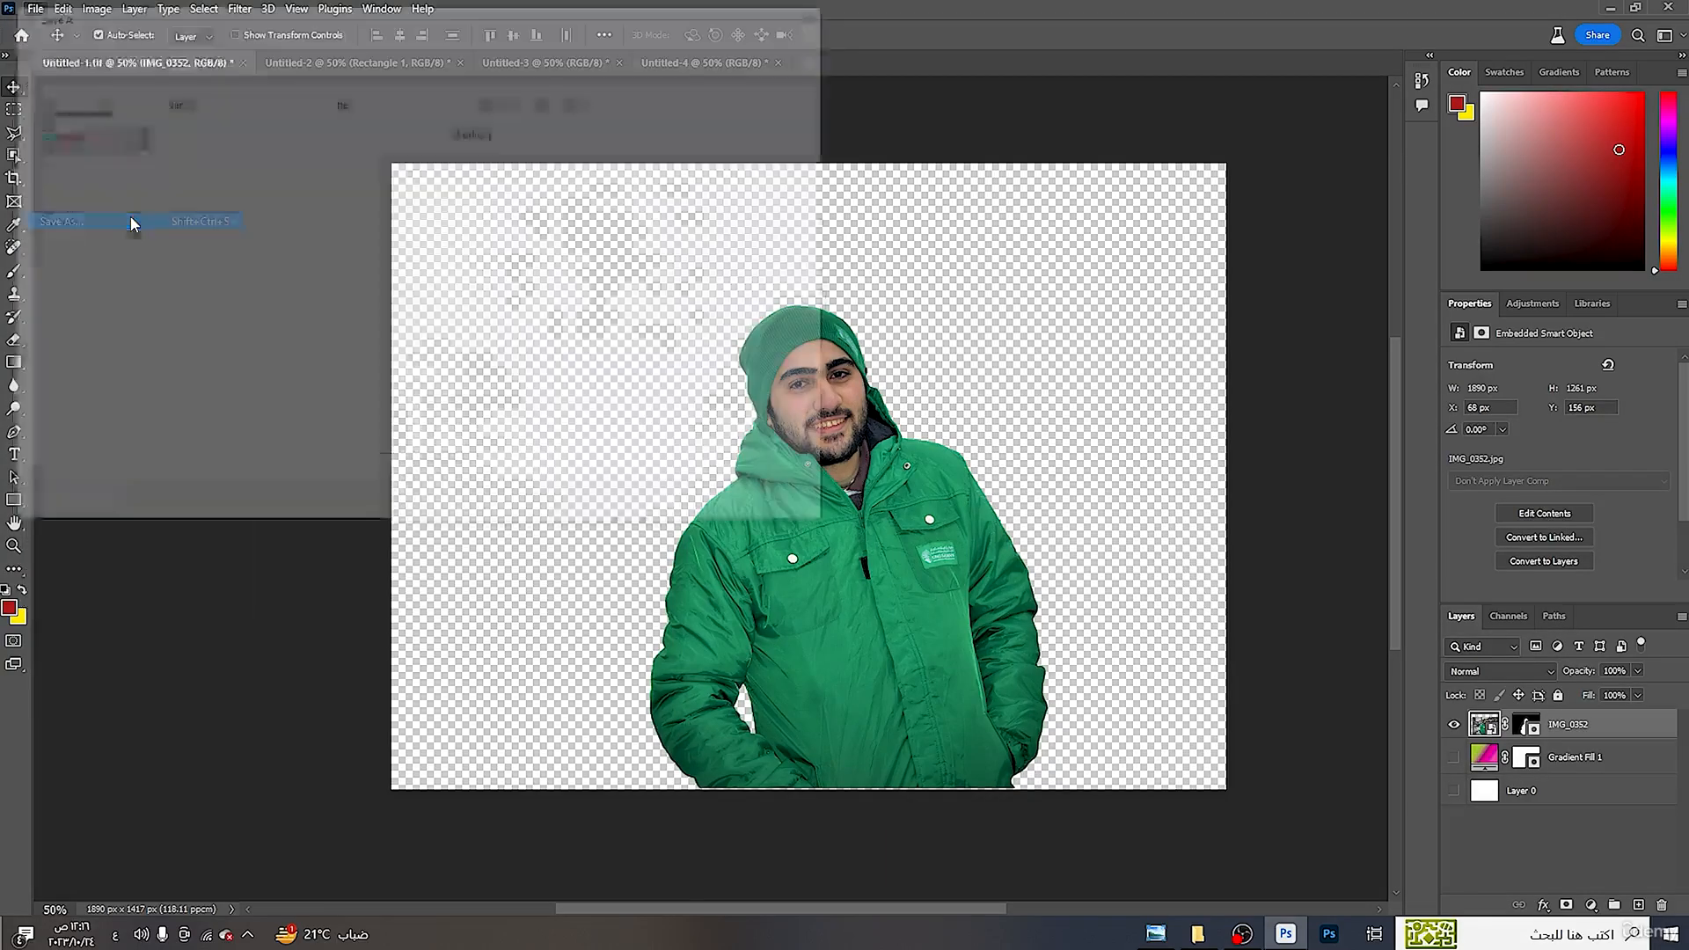
{"action": "left_click", "coordinate": [693, 505]}
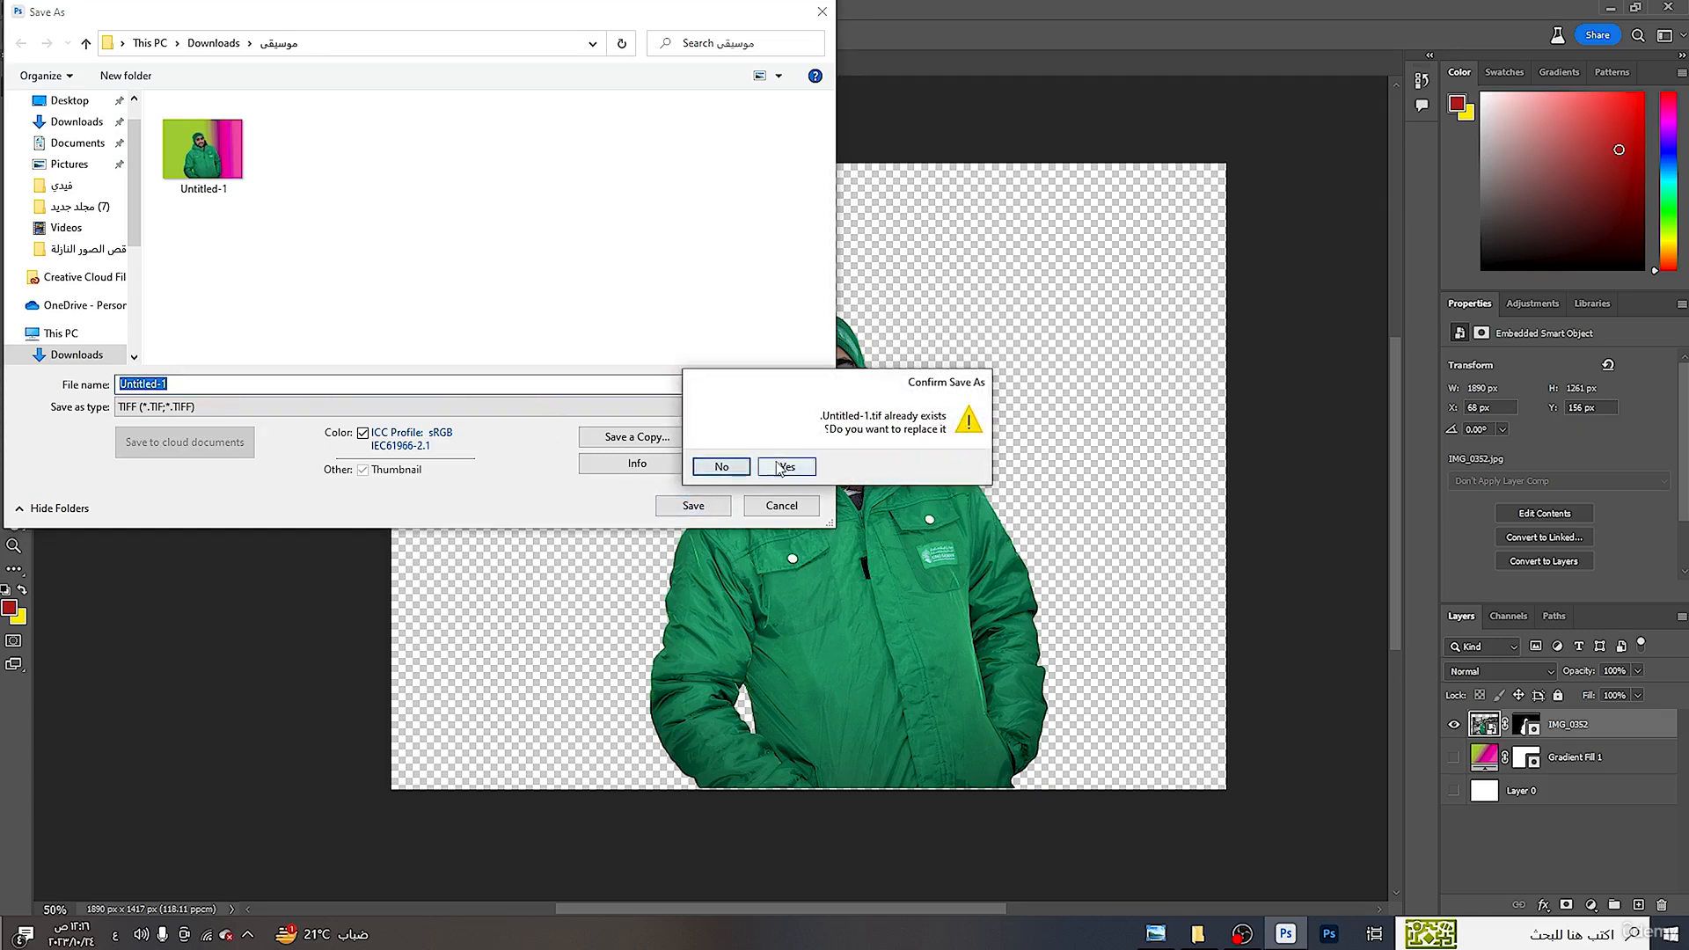
{"action": "left_click", "coordinate": [721, 466]}
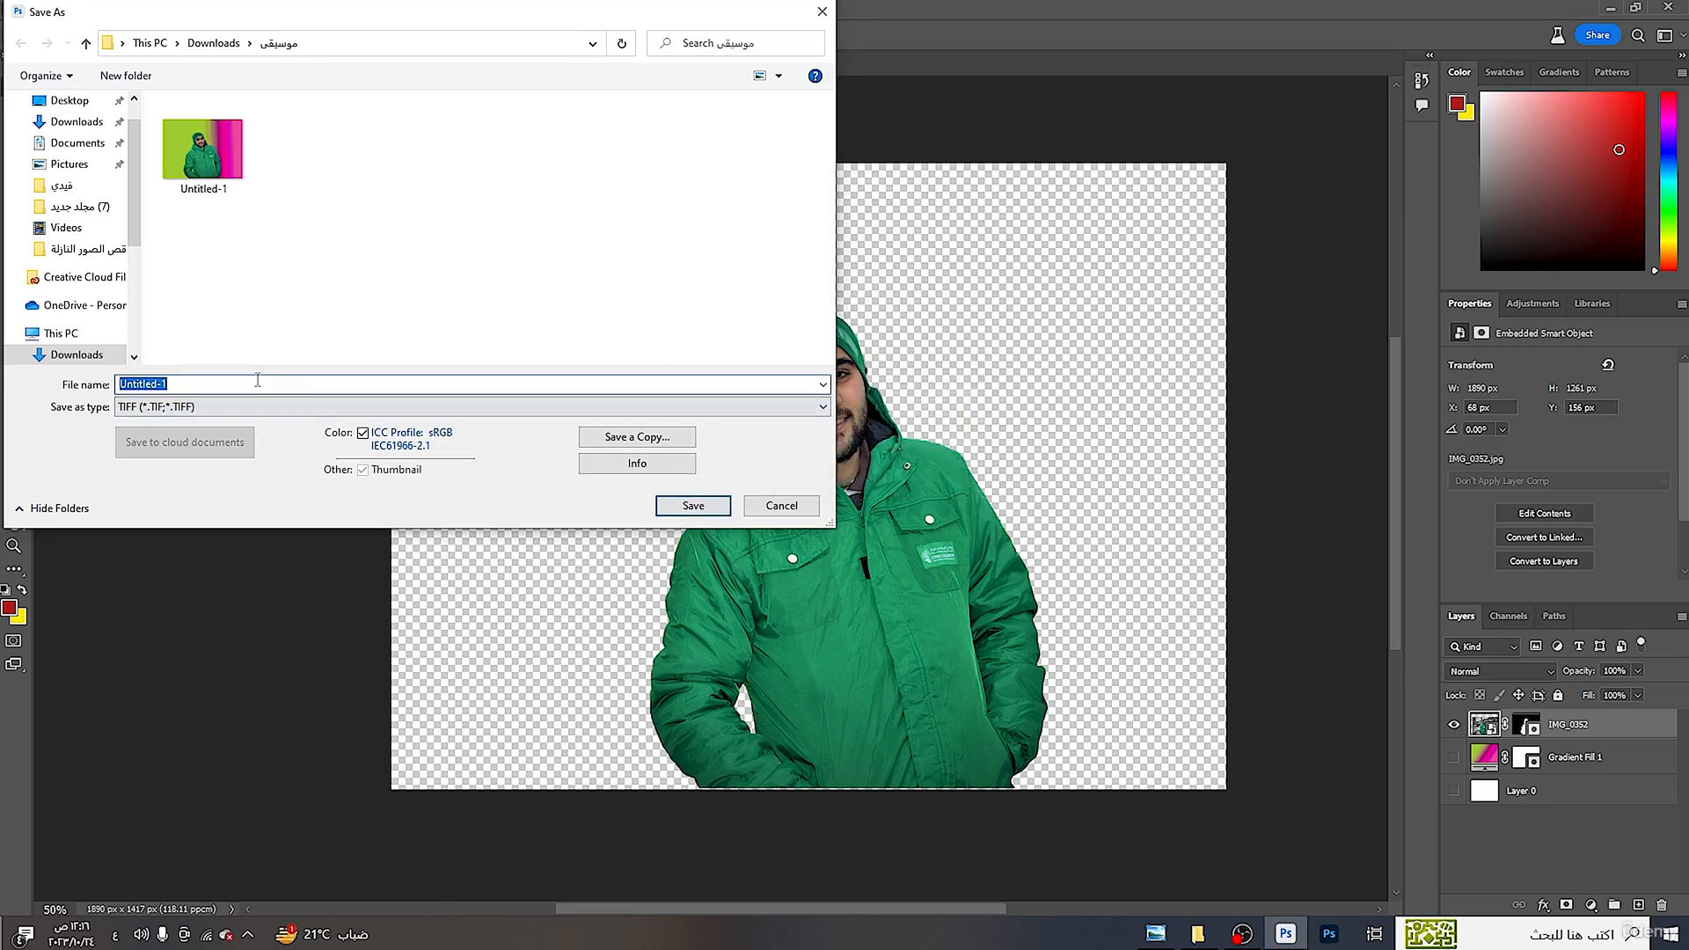
{"action": "type", "text": "555"}
{"action": "left_click", "coordinate": [697, 508]}
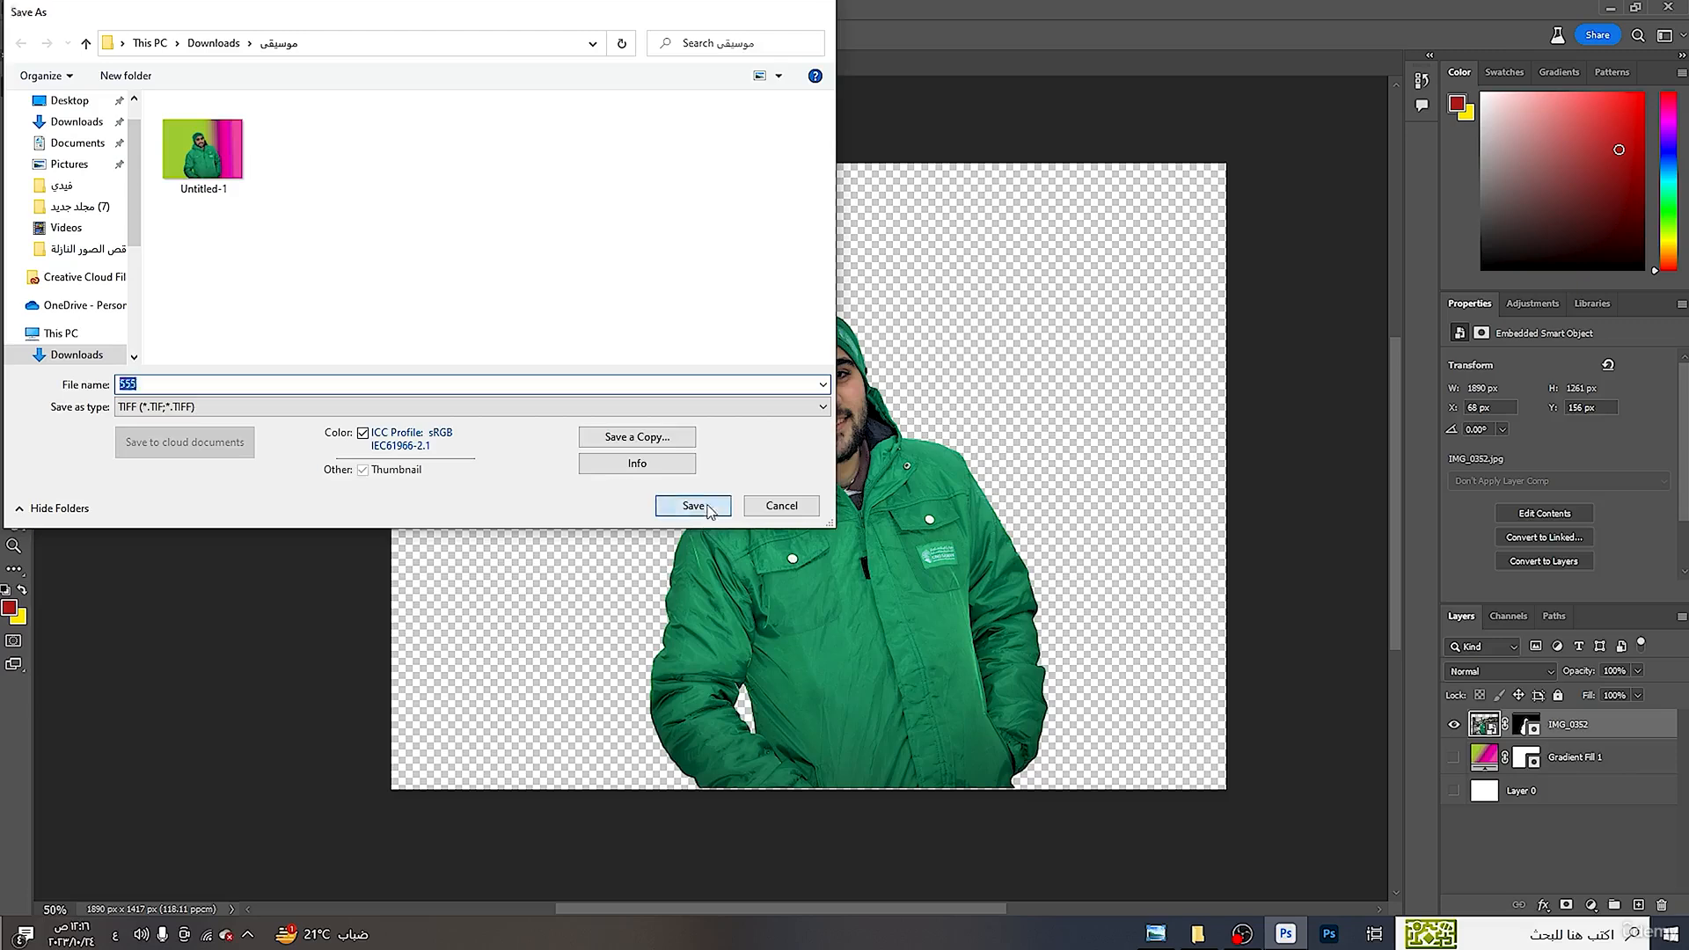
{"action": "left_click", "coordinate": [1075, 233]}
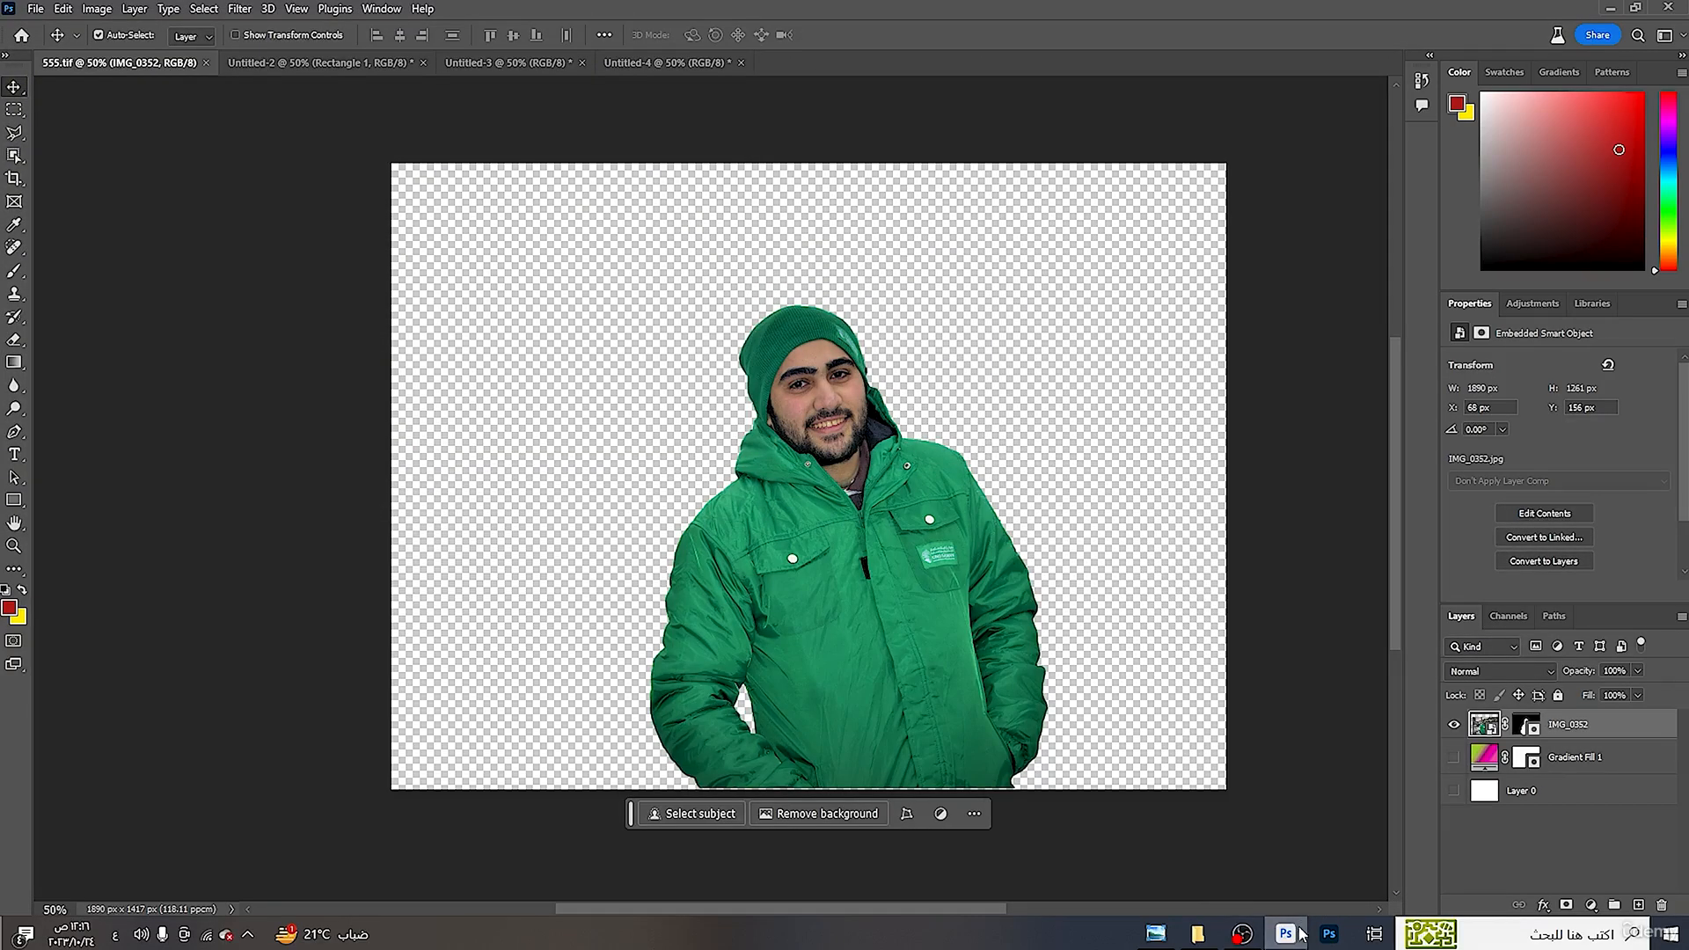
- Switch to File Explorer, open the saved 555 image to check its background, and close the viewer
{"action": "left_click", "coordinate": [1197, 934]}
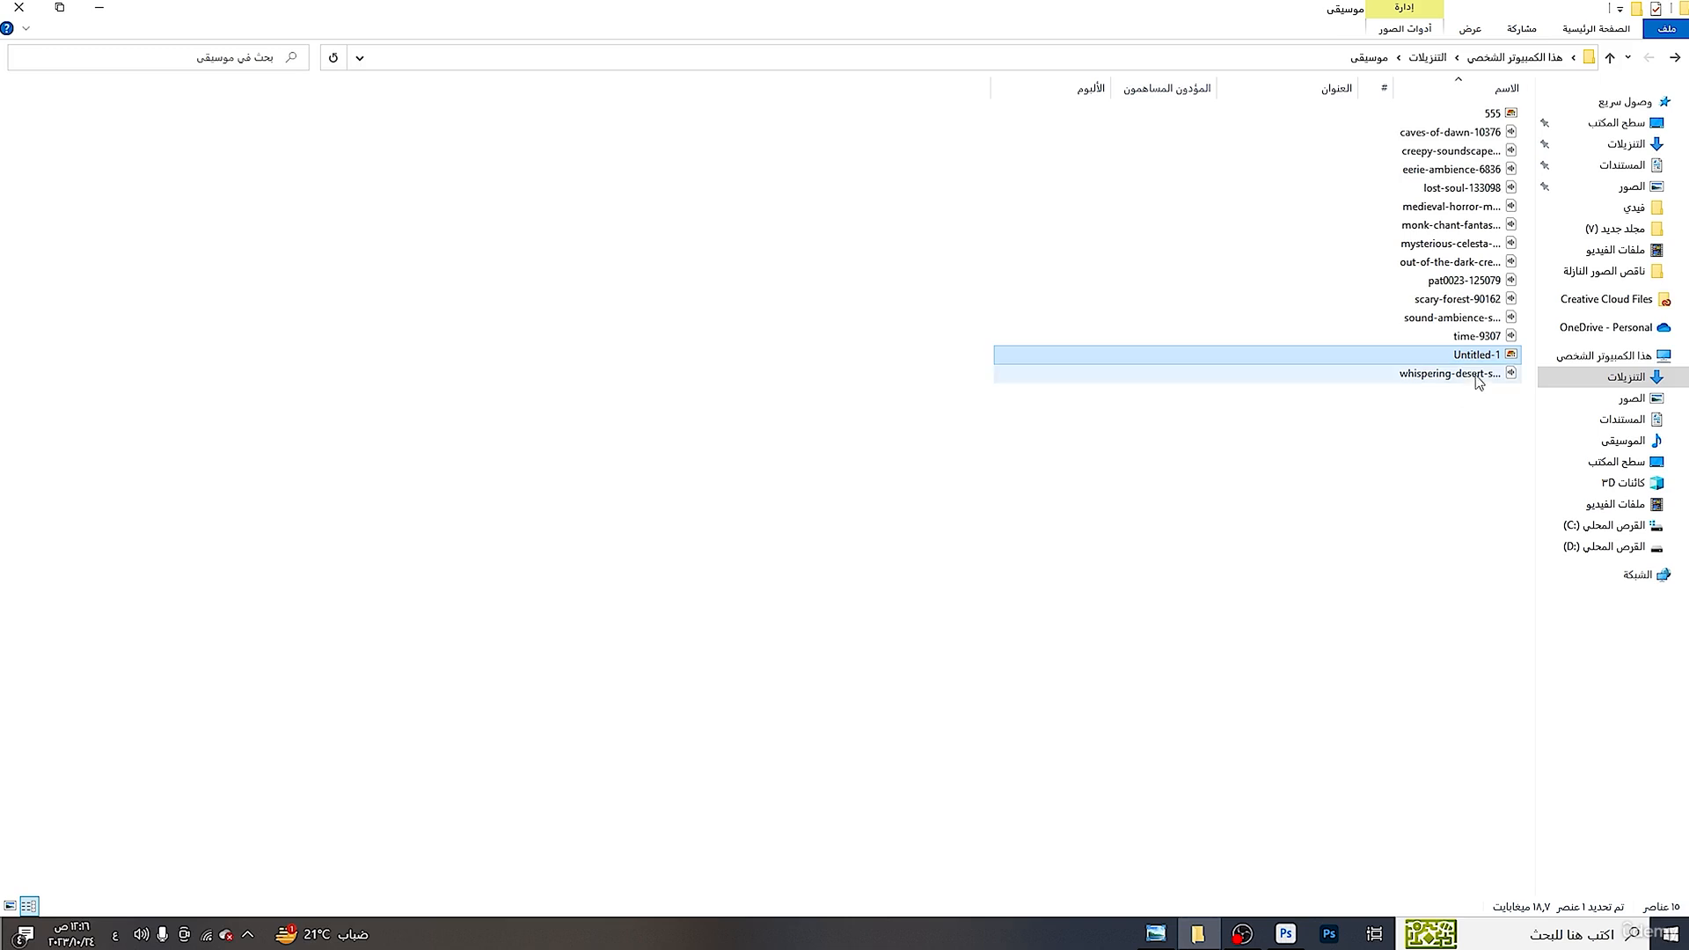
{"action": "double_click", "coordinate": [1493, 113]}
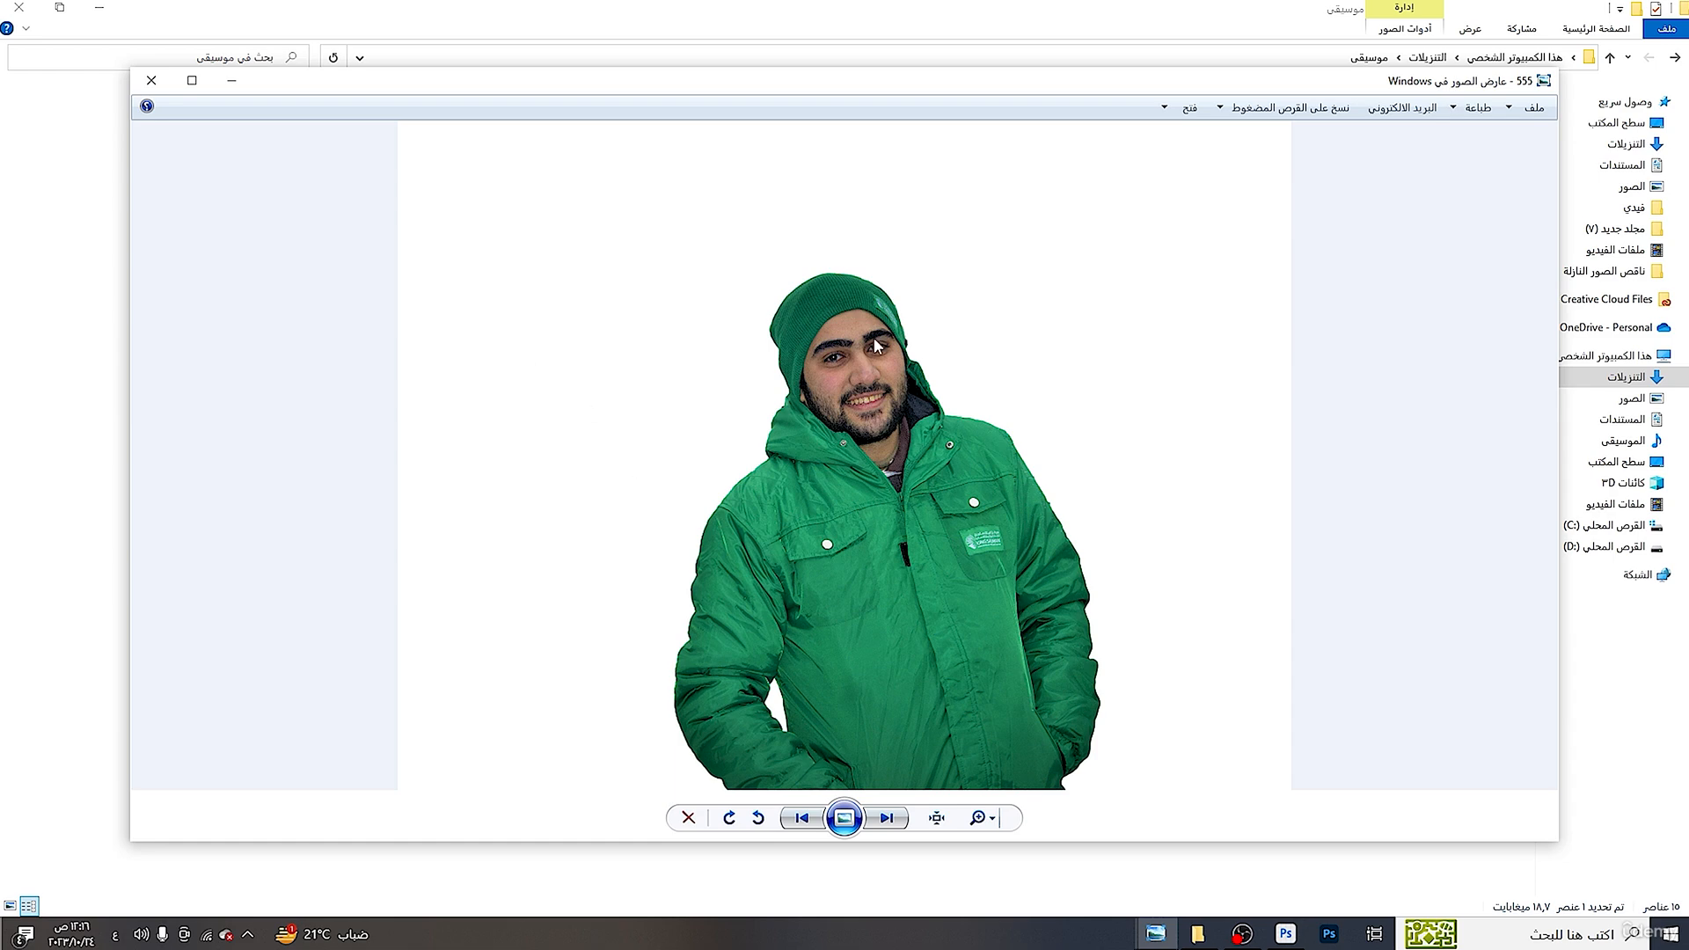
{"action": "left_click", "coordinate": [152, 80]}
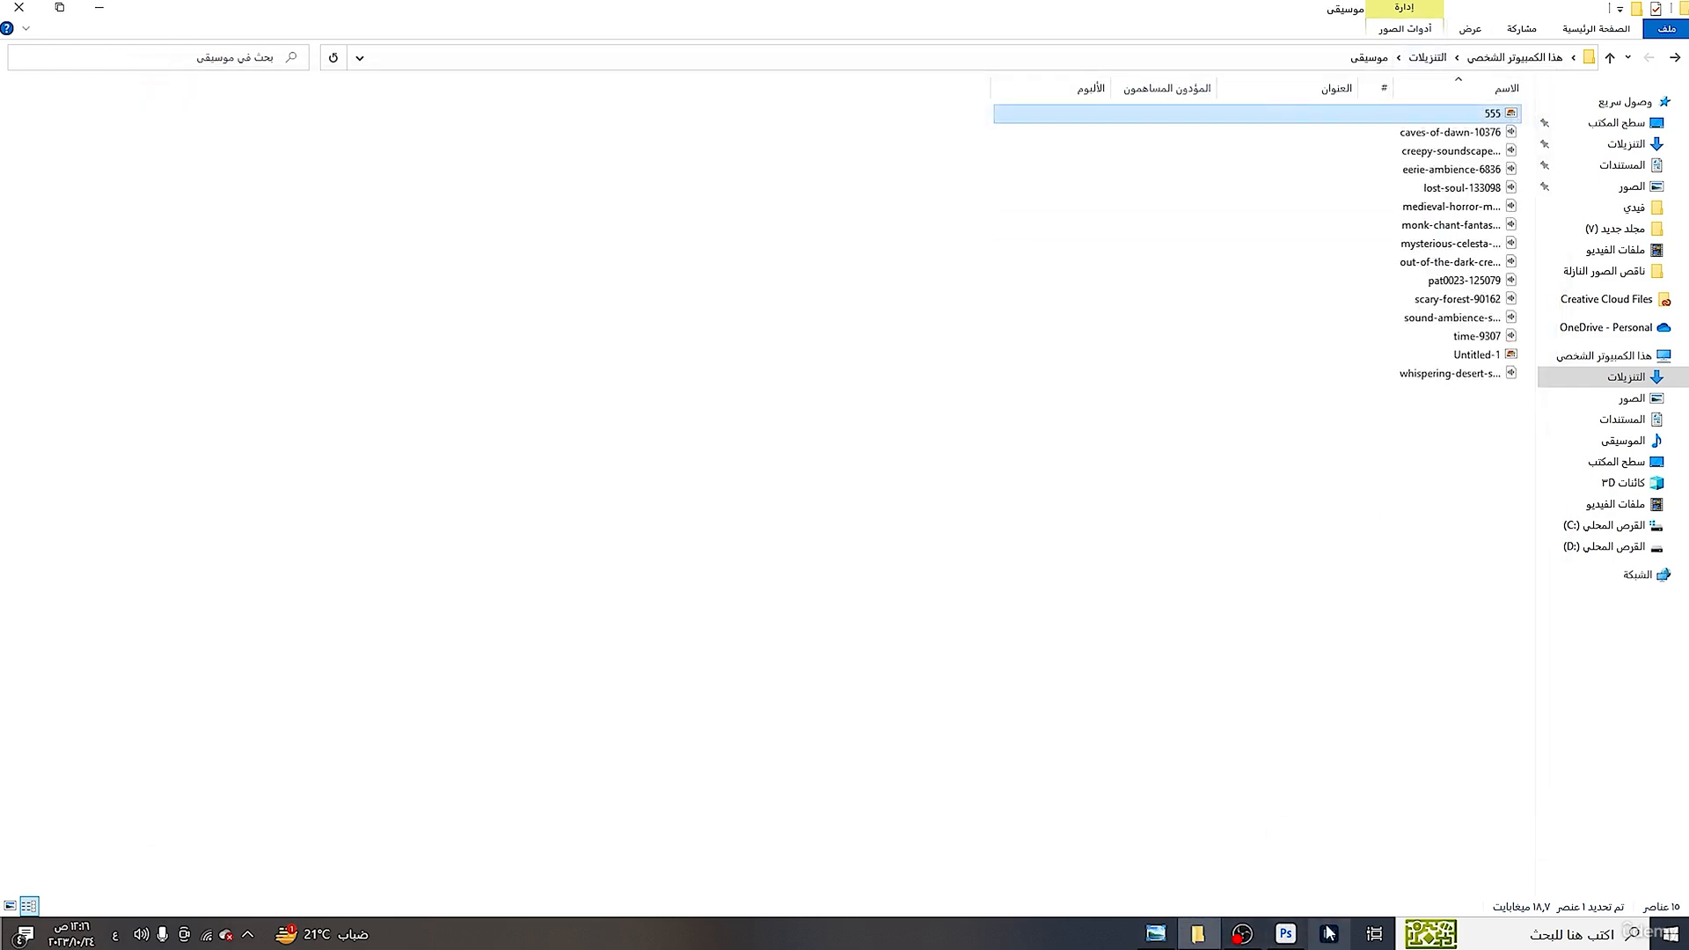
- Return to Photoshop and place the 555 file from the موسيقى folder into the Untitled-2 document with the yellow rounded rectangle
{"action": "left_click", "coordinate": [1286, 934]}
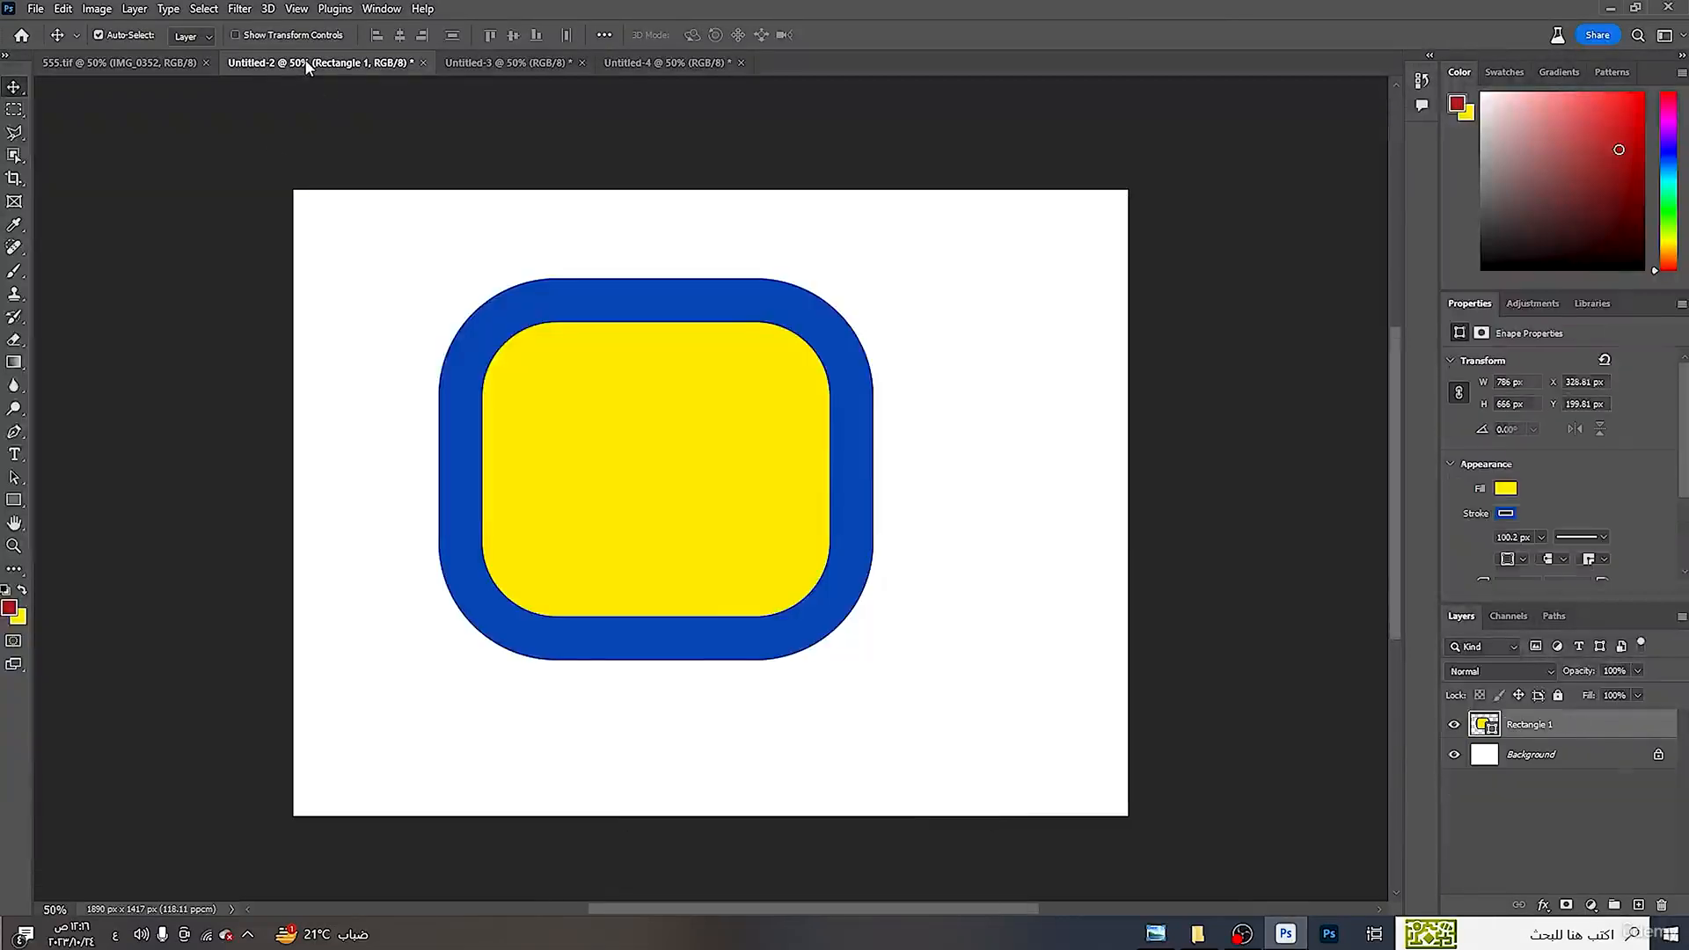
{"action": "left_click", "coordinate": [305, 66]}
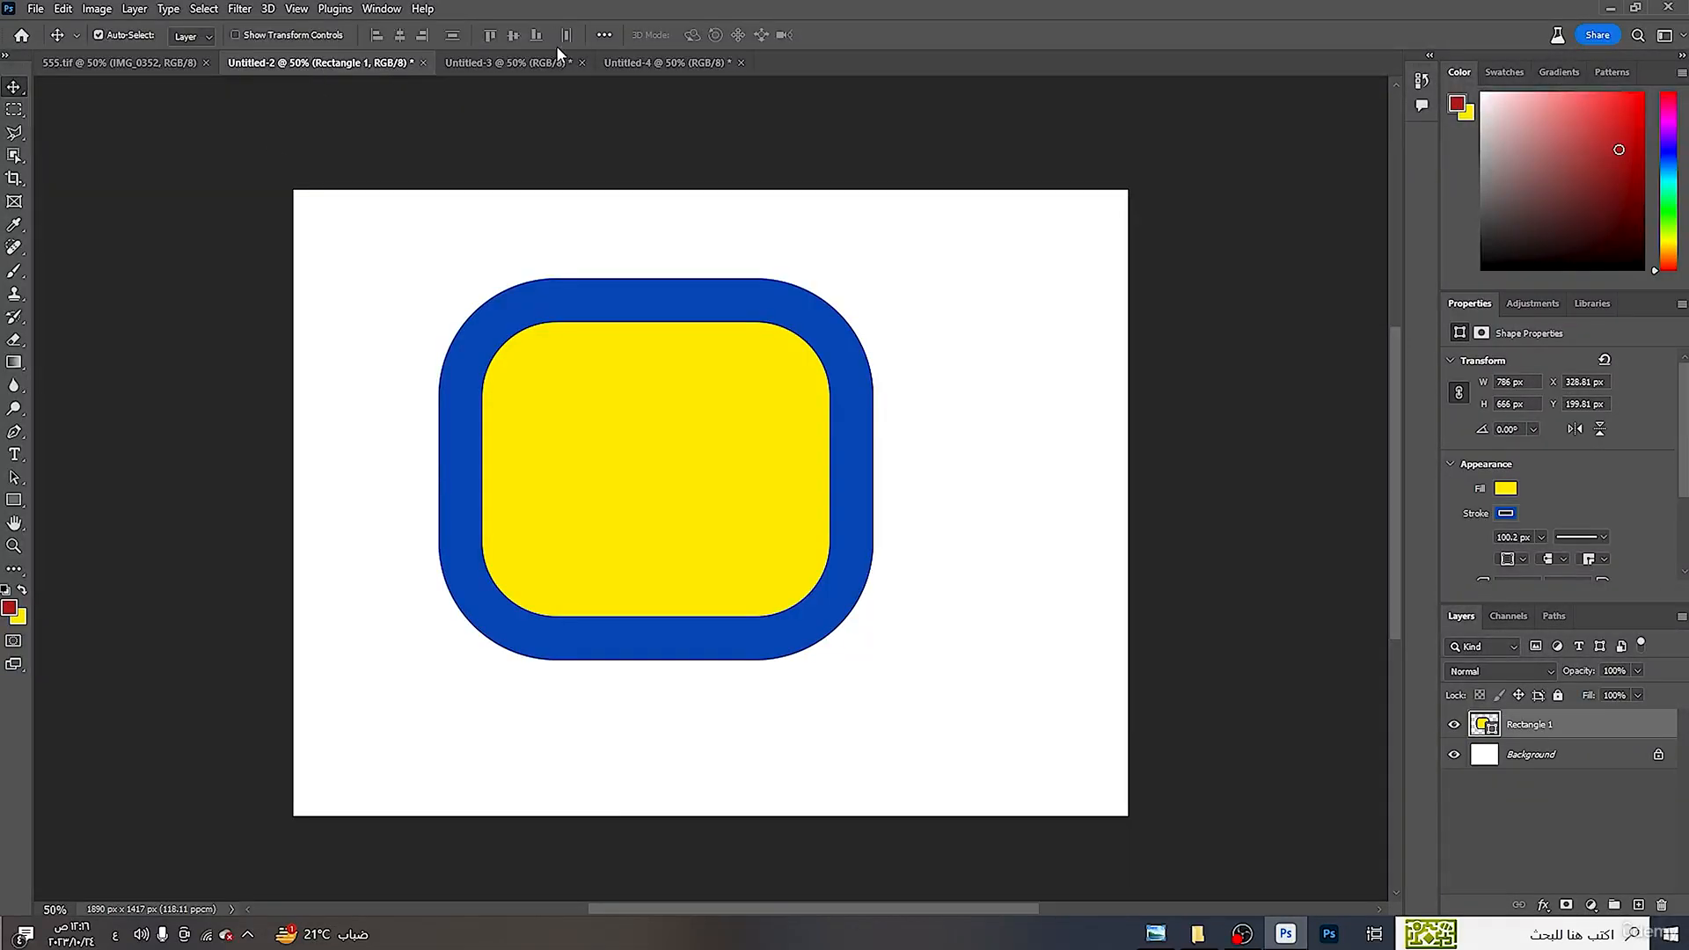
{"action": "left_click", "coordinate": [511, 62]}
{"action": "left_click", "coordinate": [377, 64]}
{"action": "left_click", "coordinate": [1200, 937]}
{"action": "left_click_drag", "start_coordinate": [1471, 114], "coordinate": [701, 484]}
- Scale the placed 555 cutout to 65.27% and position it inside the yellow area, resting on the blue border
{"action": "left_click_drag", "start_coordinate": [801, 607], "coordinate": [741, 479]}
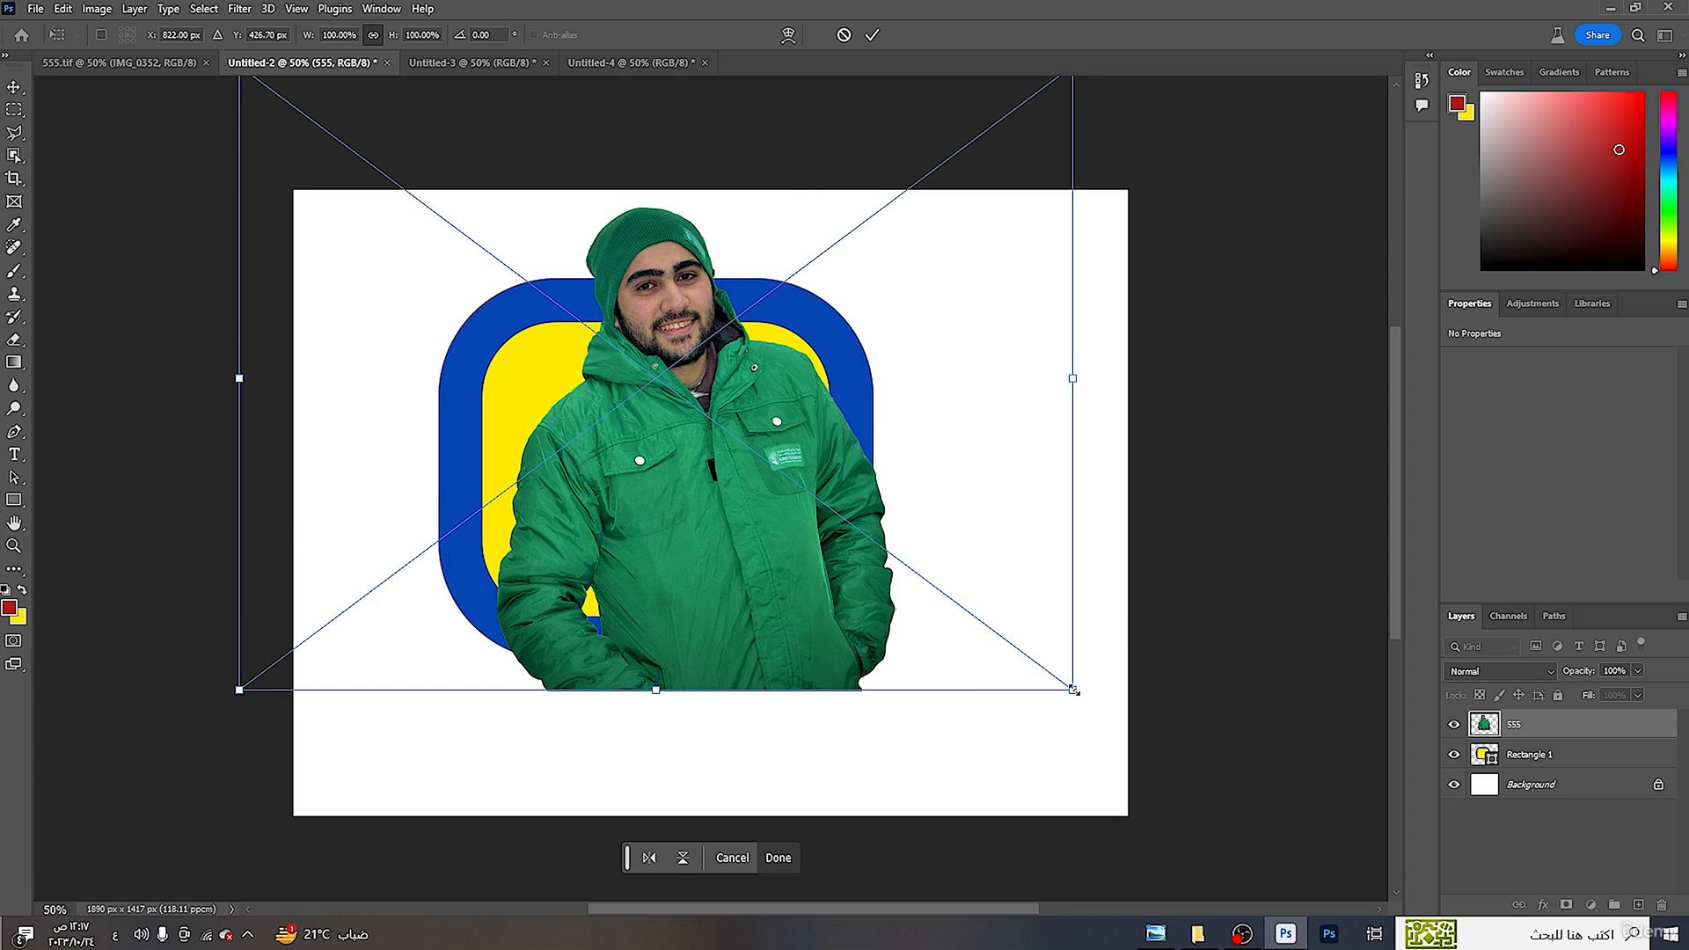
{"action": "left_click_drag", "start_coordinate": [1074, 691], "coordinate": [848, 520]}
{"action": "left_click_drag", "start_coordinate": [639, 410], "coordinate": [707, 515]}
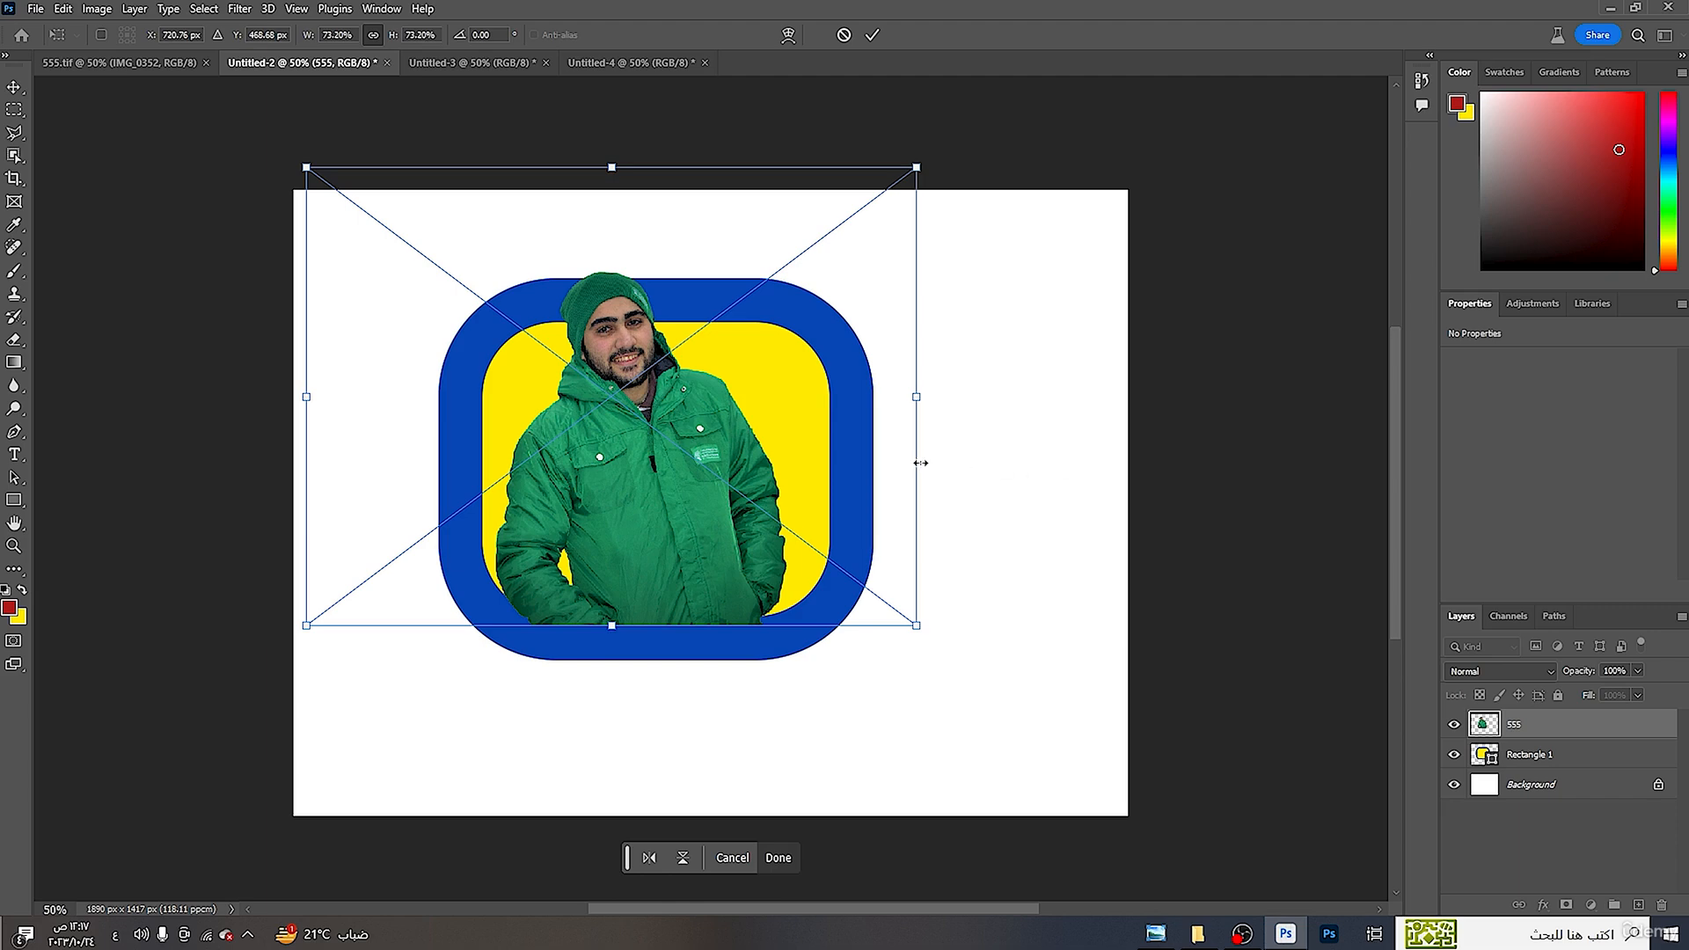
{"action": "left_click_drag", "start_coordinate": [915, 397], "coordinate": [848, 394]}
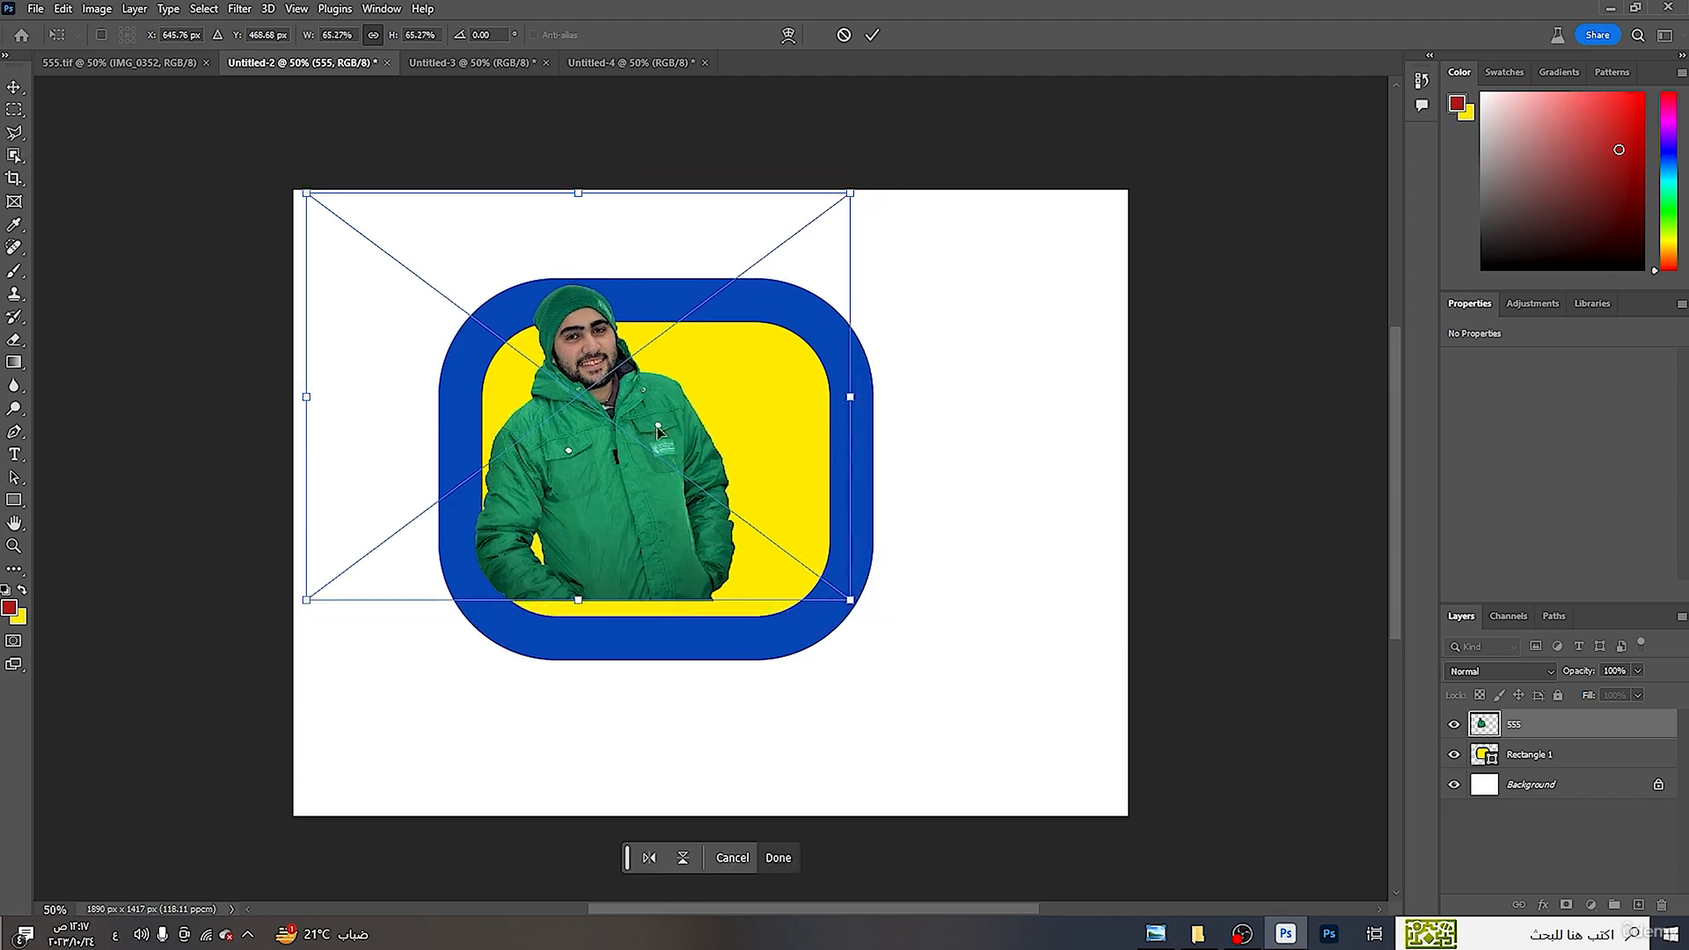
{"action": "left_click_drag", "start_coordinate": [665, 429], "coordinate": [734, 445]}
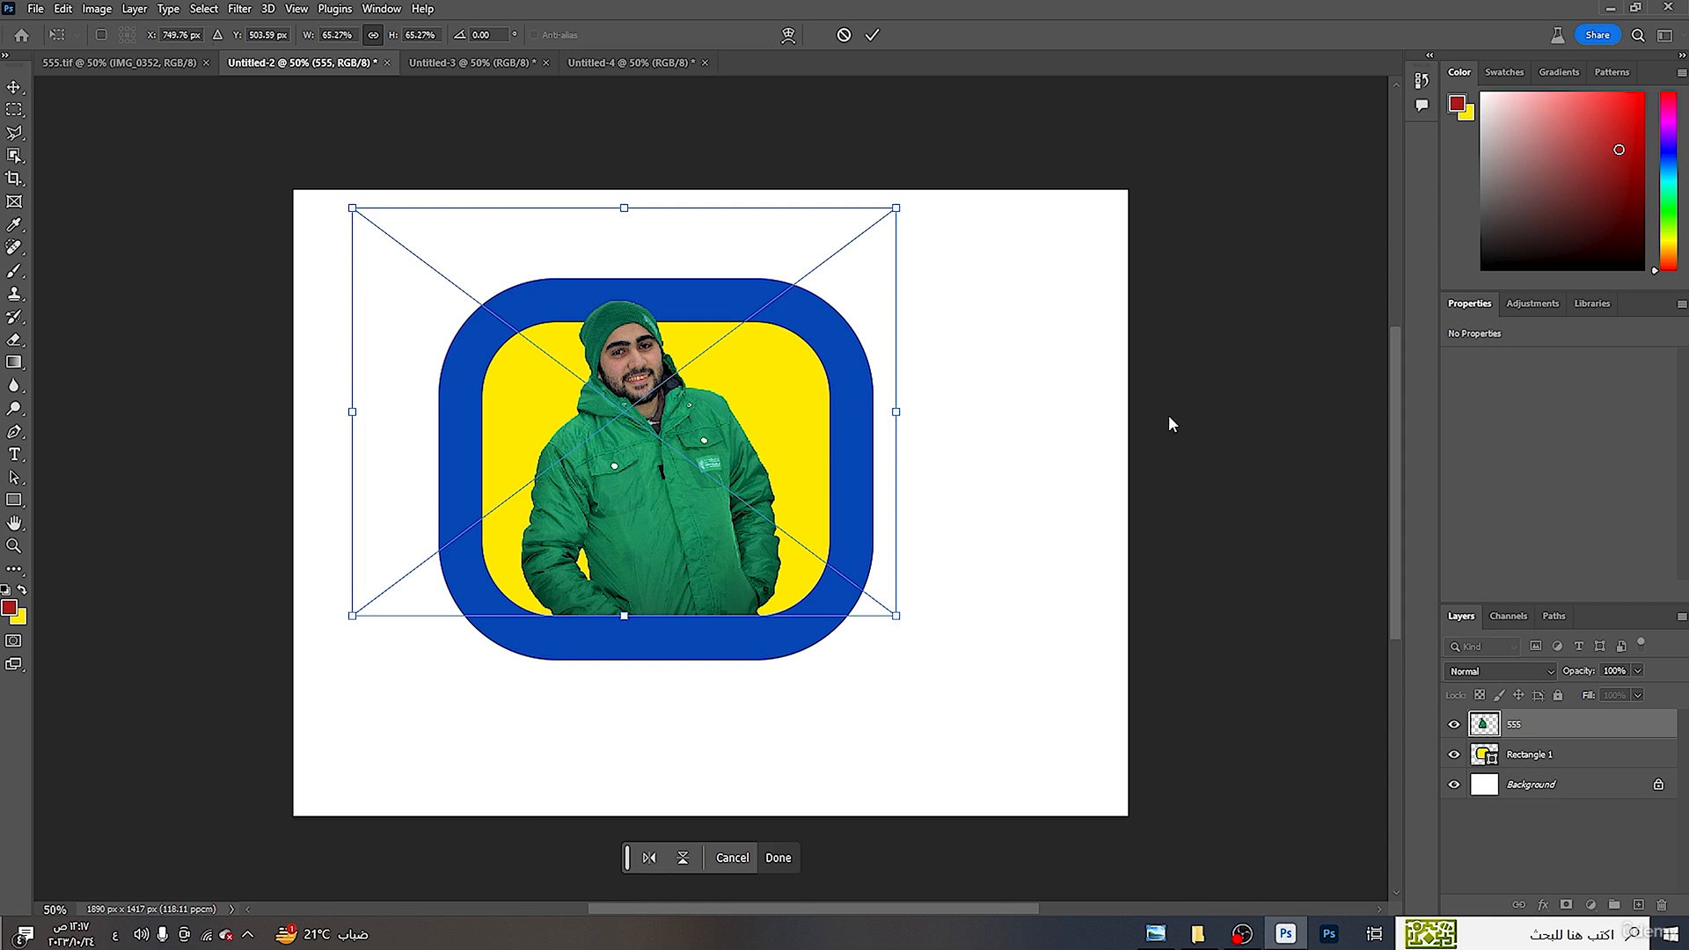
{"action": "key", "text": "Return"}
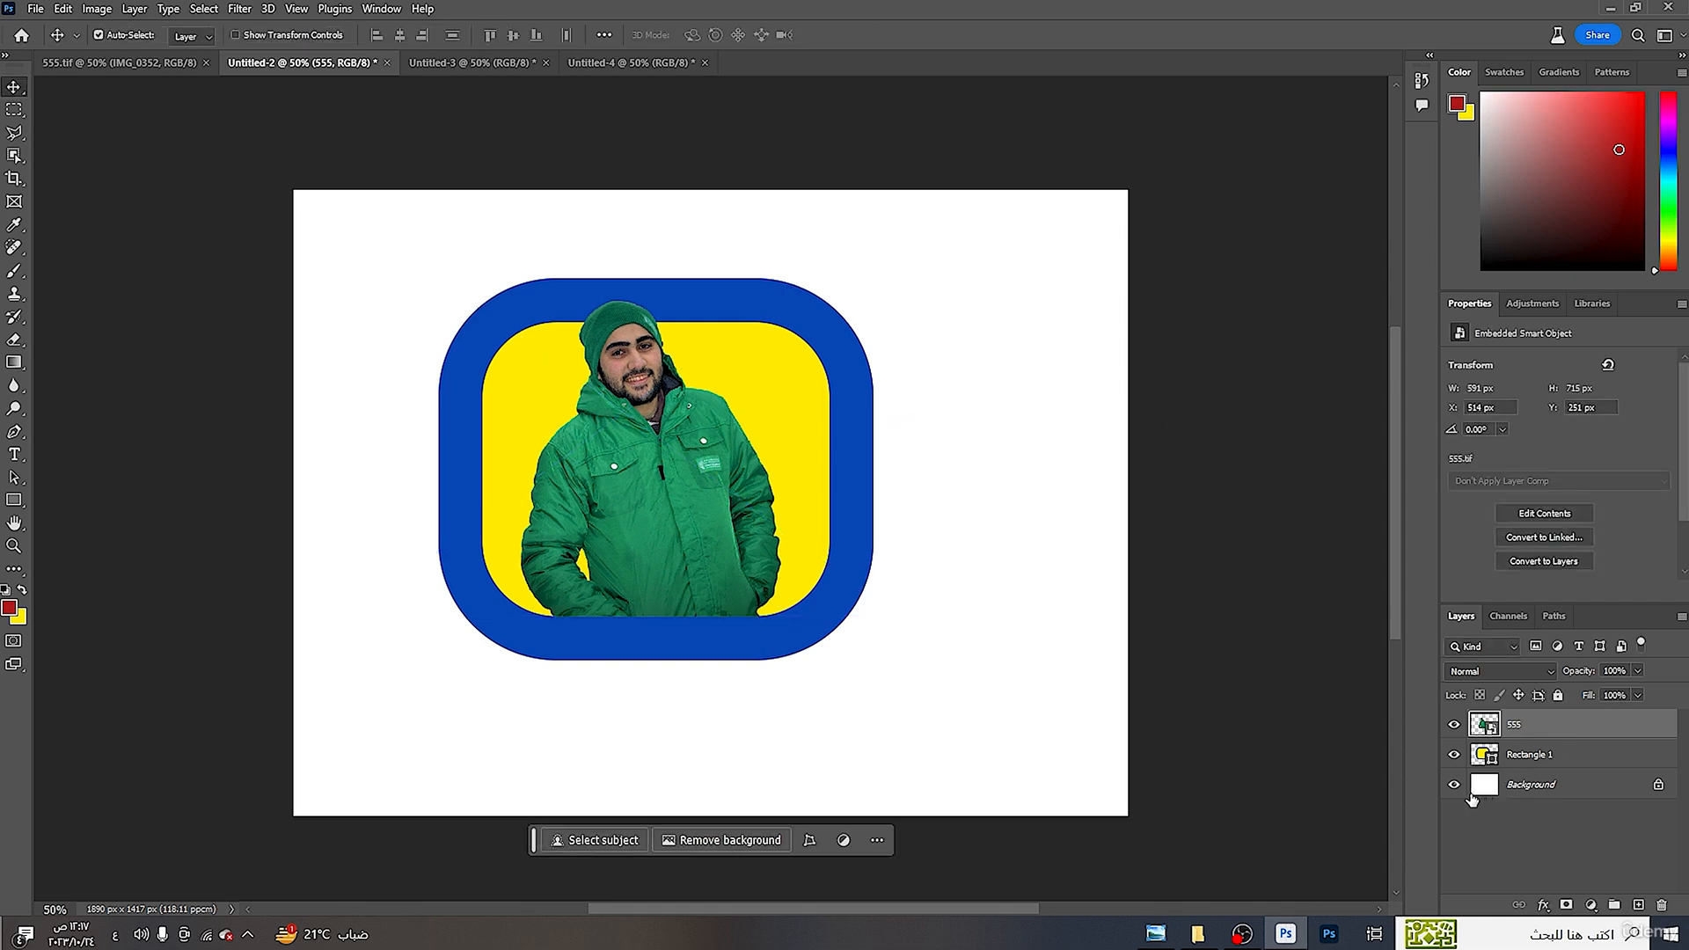
- Unlock the Background layer in Untitled-2 and hide it so the canvas is transparent around the framed subject
{"action": "left_click", "coordinate": [1658, 784]}
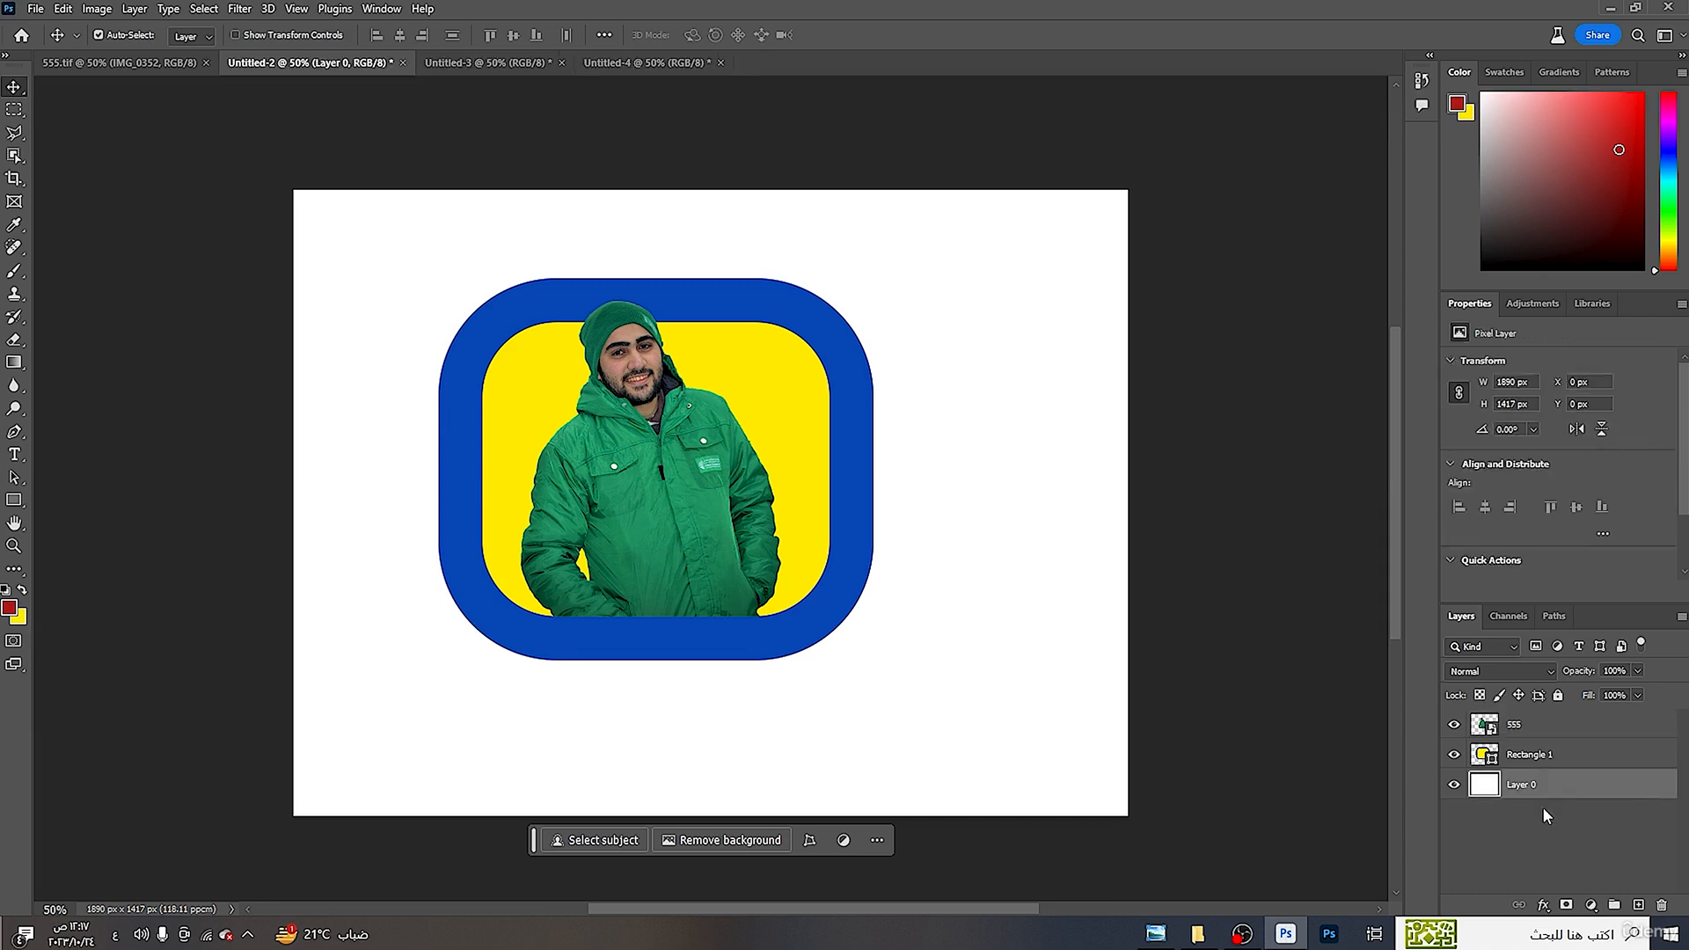
{"action": "left_click", "coordinate": [1455, 786]}
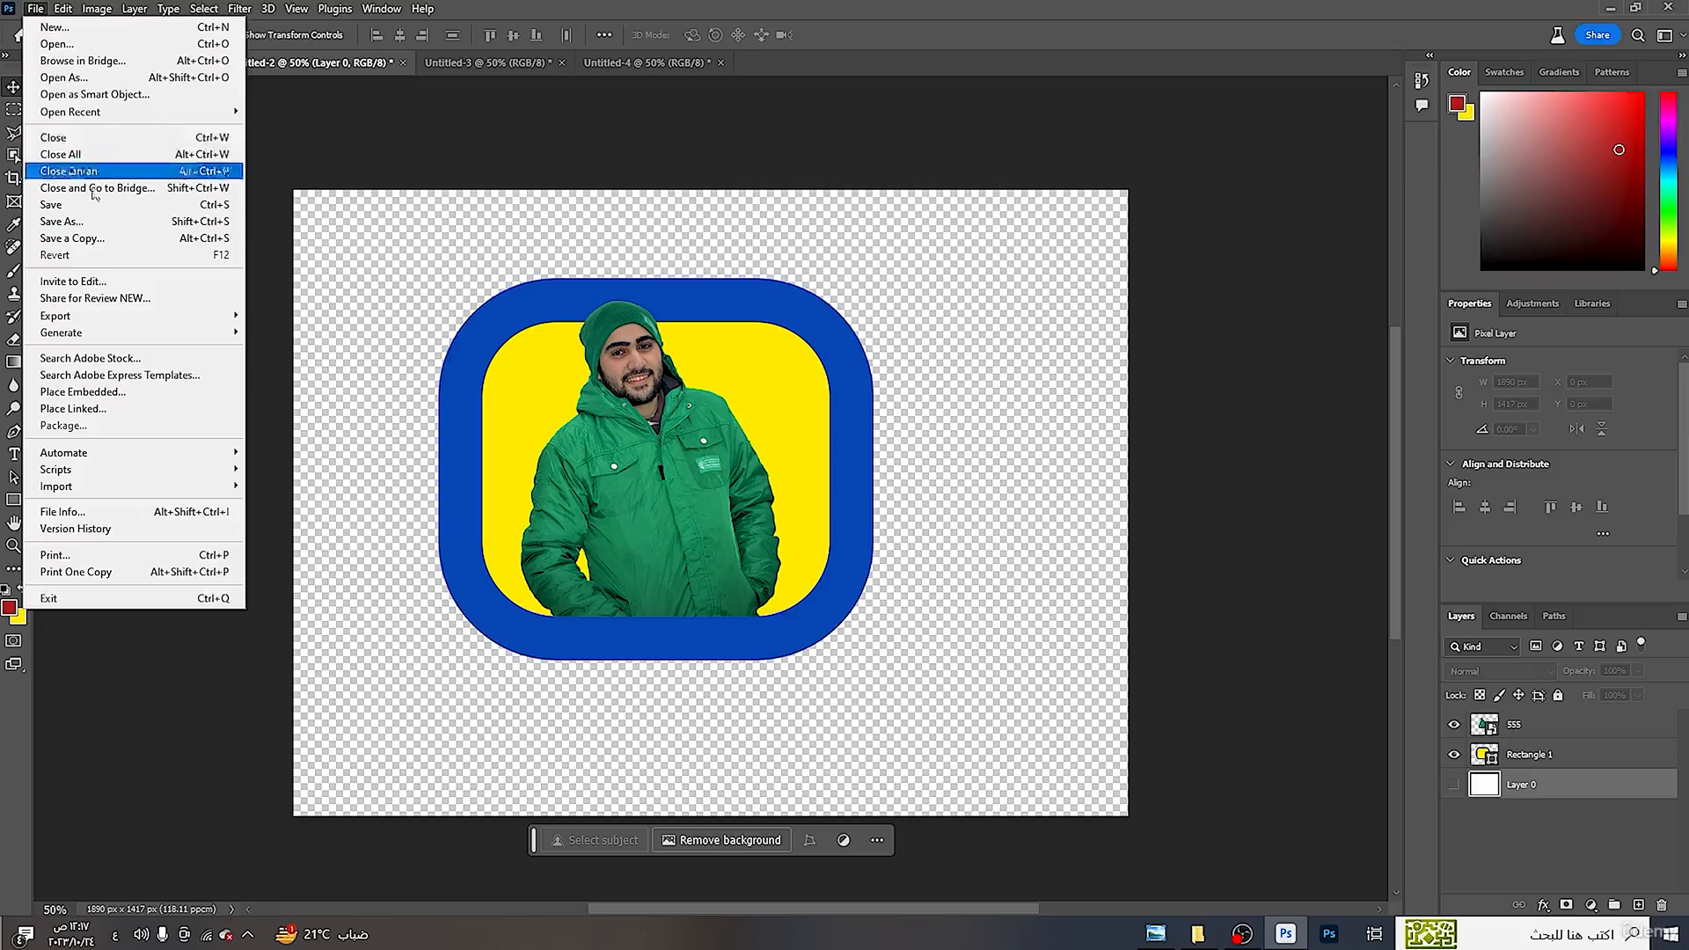
- Save the framed subject design as the TIFF file Untitled-2 in the موسيقى folder, with no image compression and RLE layer compression
{"action": "left_click", "coordinate": [62, 220]}
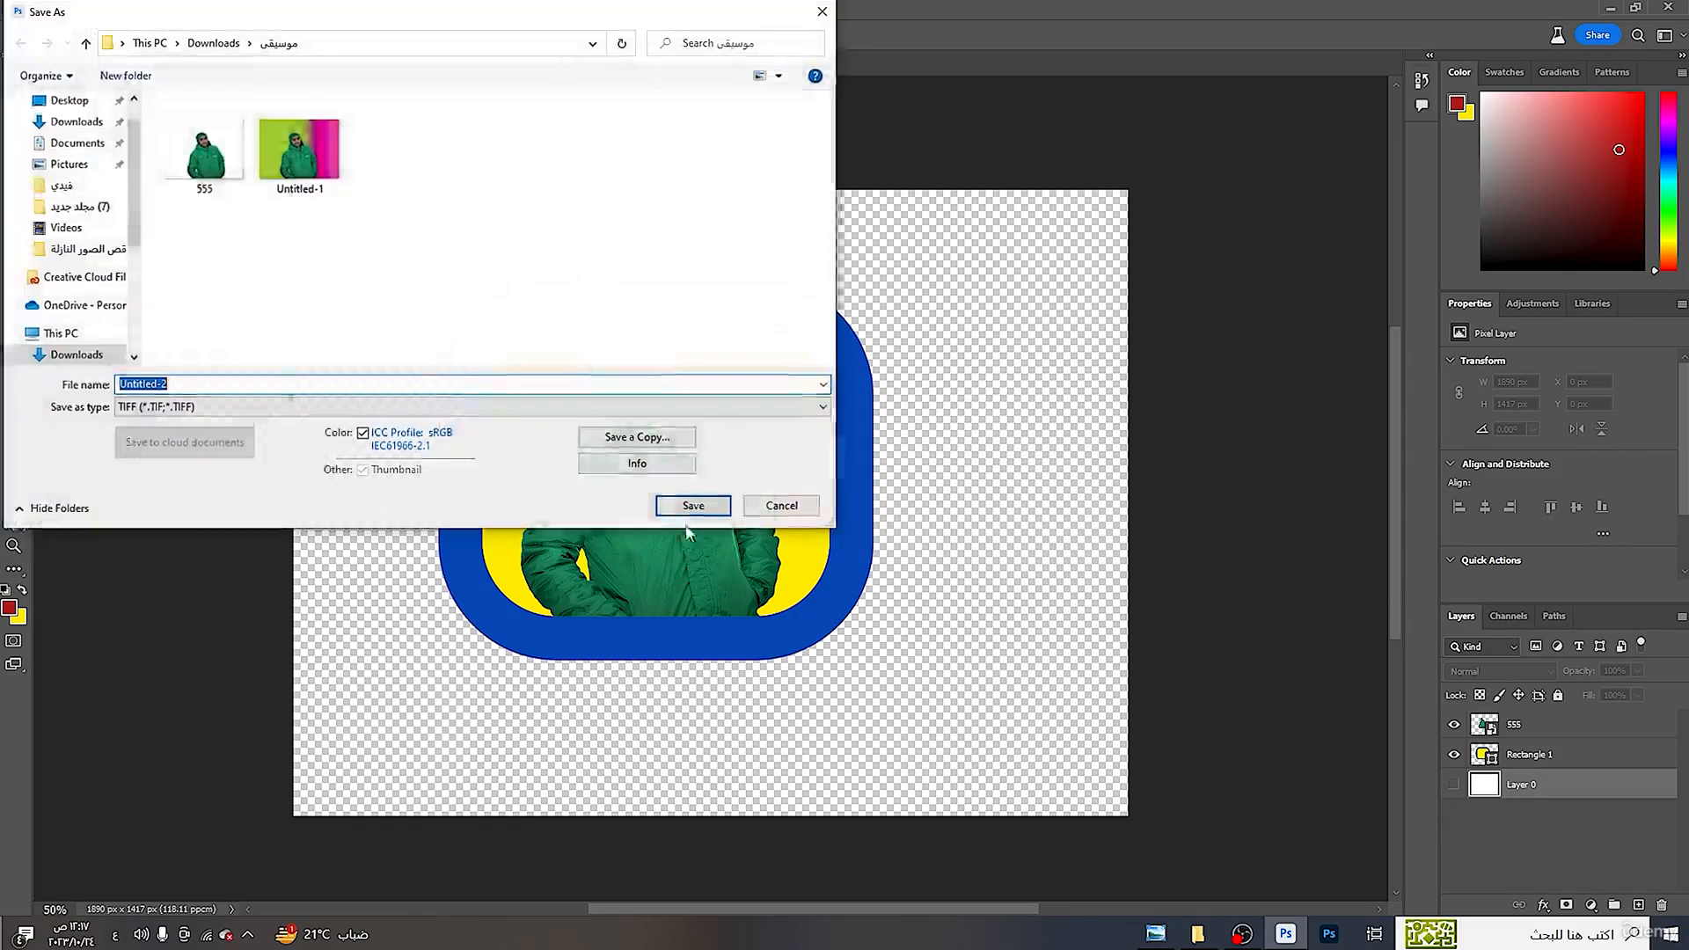
{"action": "left_click", "coordinate": [700, 507]}
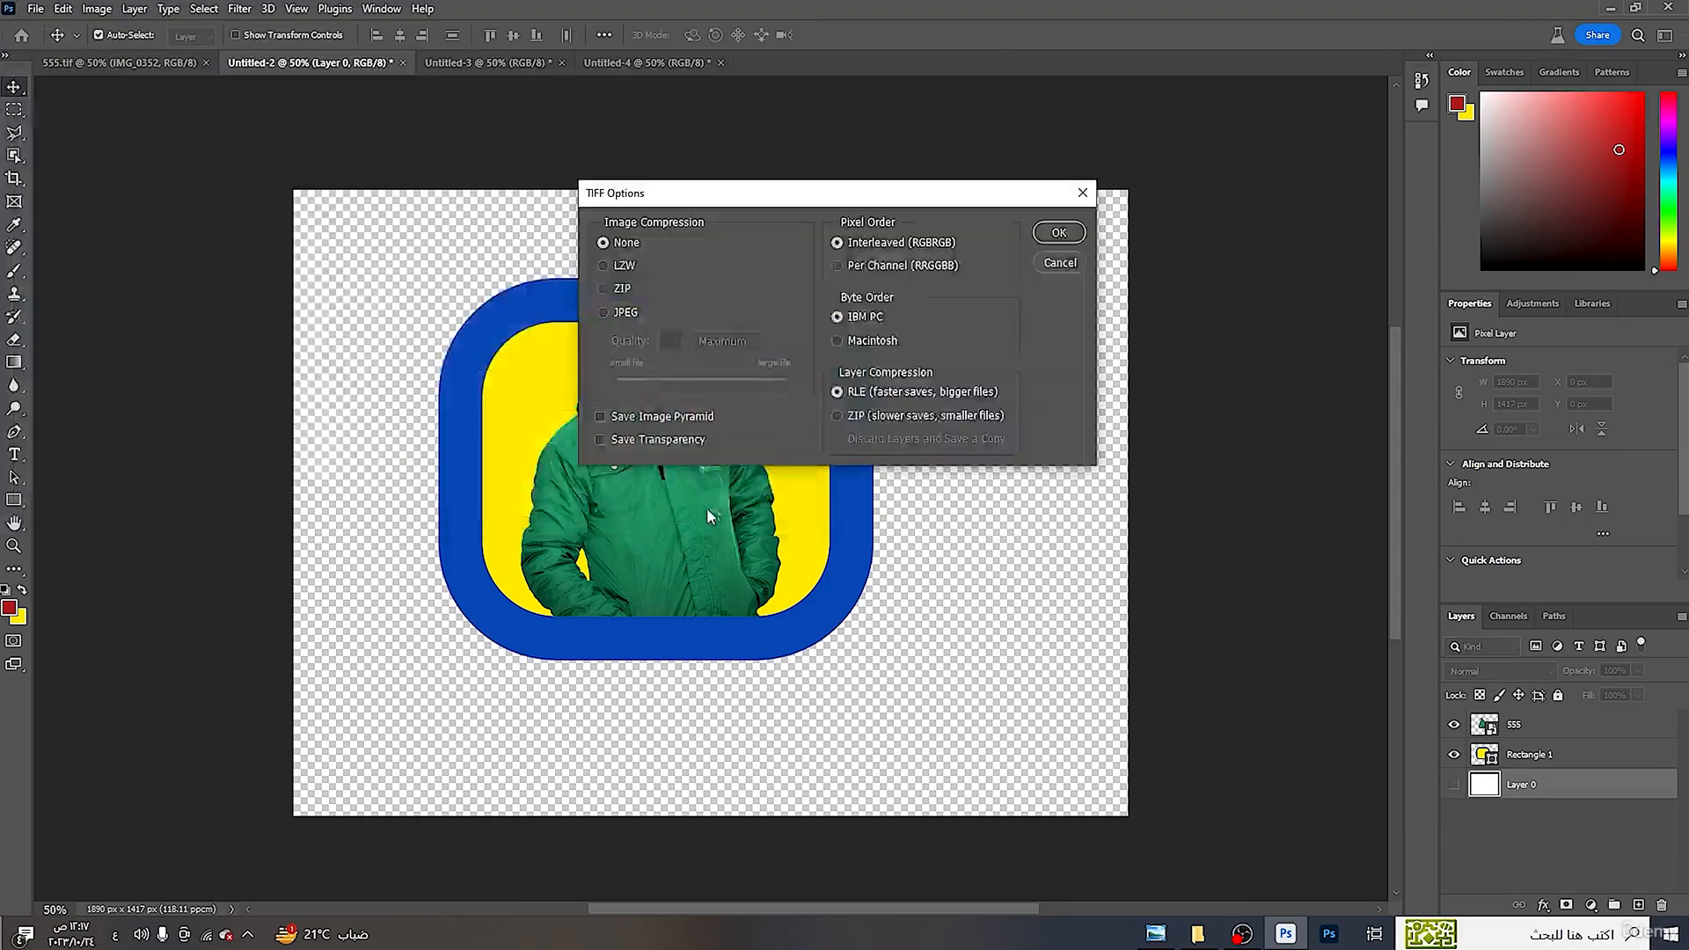
{"action": "left_click", "coordinate": [1062, 232]}
{"action": "left_click", "coordinate": [762, 346]}
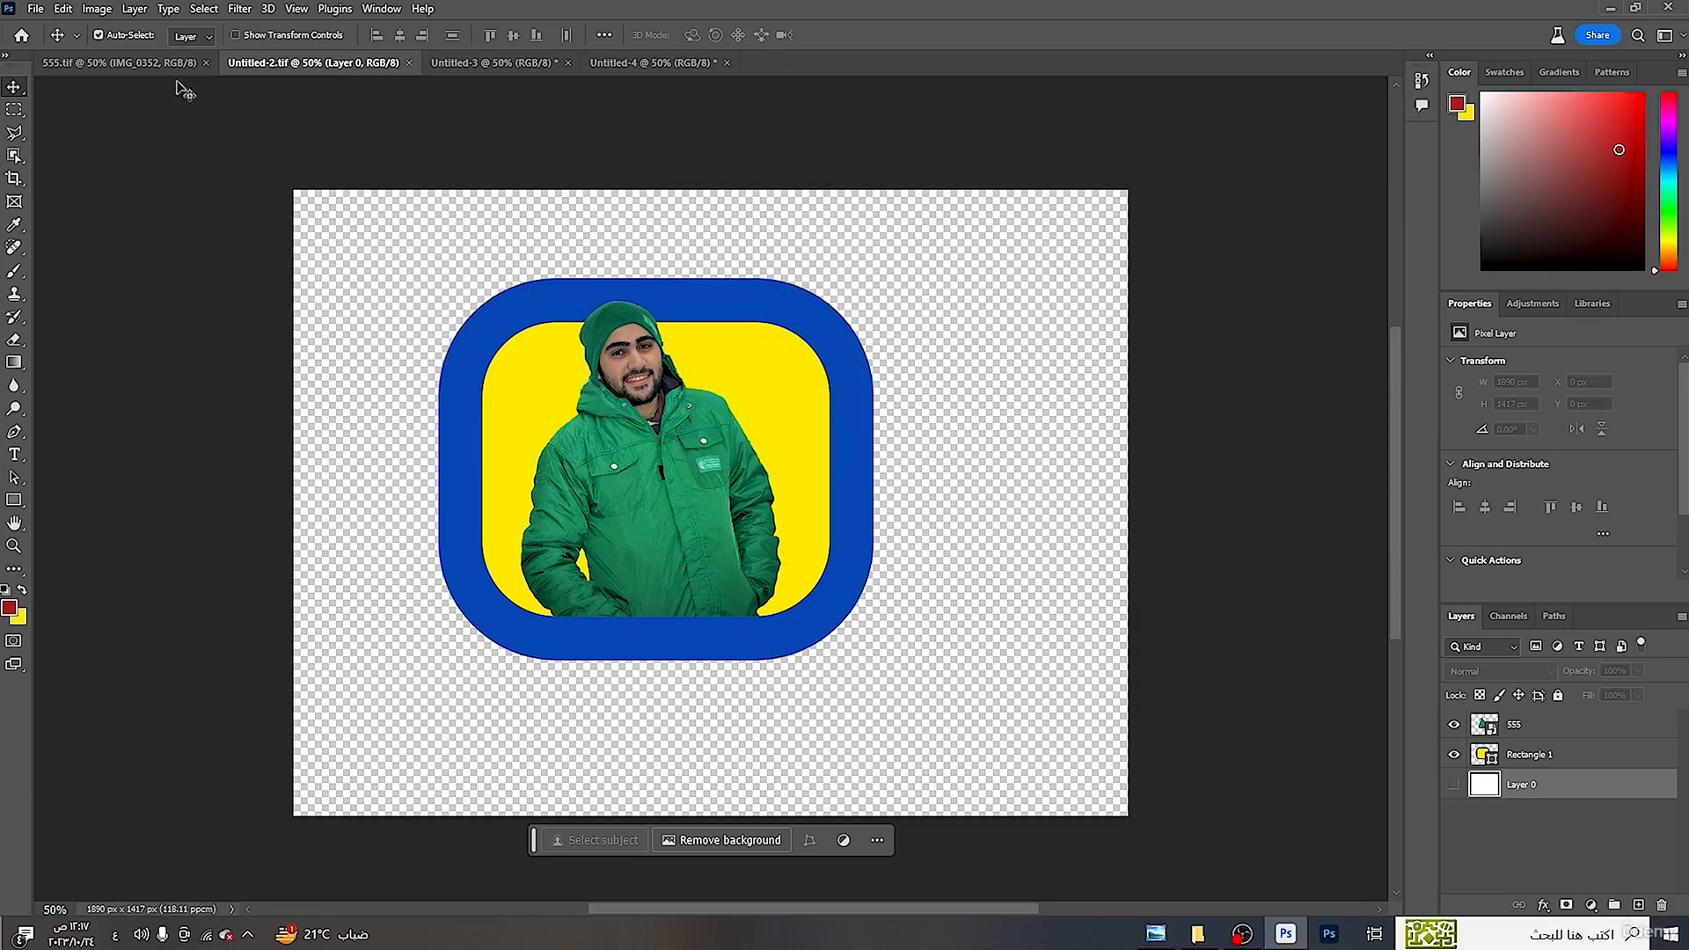
- Open the 0_0 image from the Desktop as a new document
{"action": "left_click", "coordinate": [54, 63]}
{"action": "left_click", "coordinate": [656, 61]}
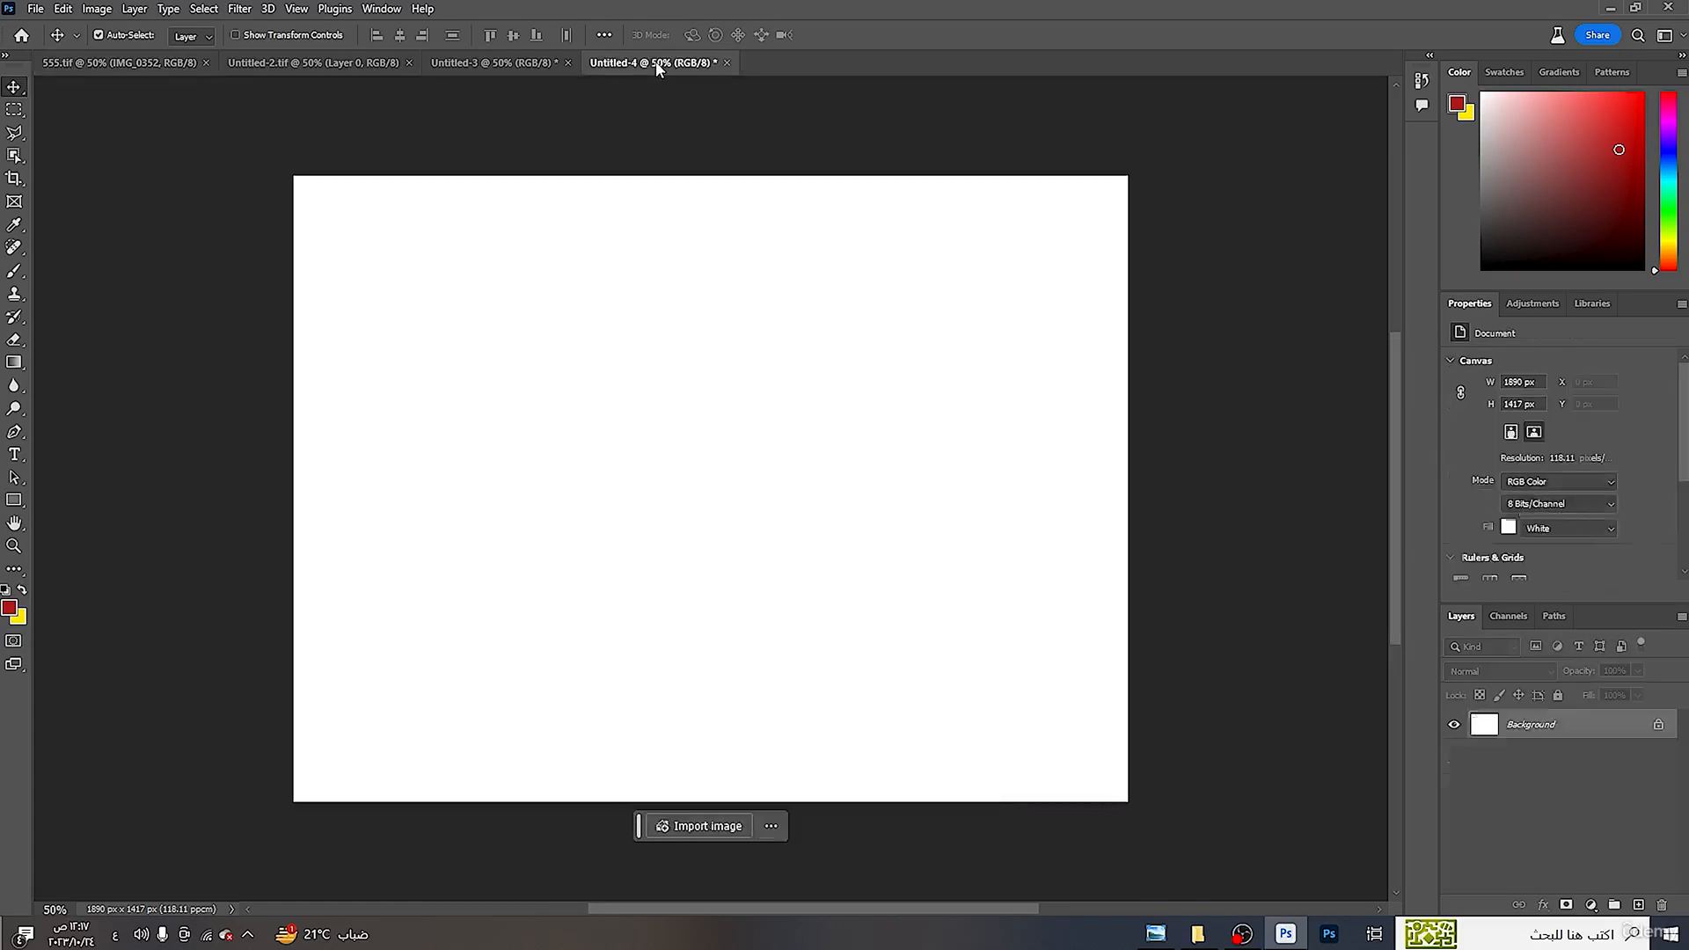
{"action": "left_click", "coordinate": [34, 10]}
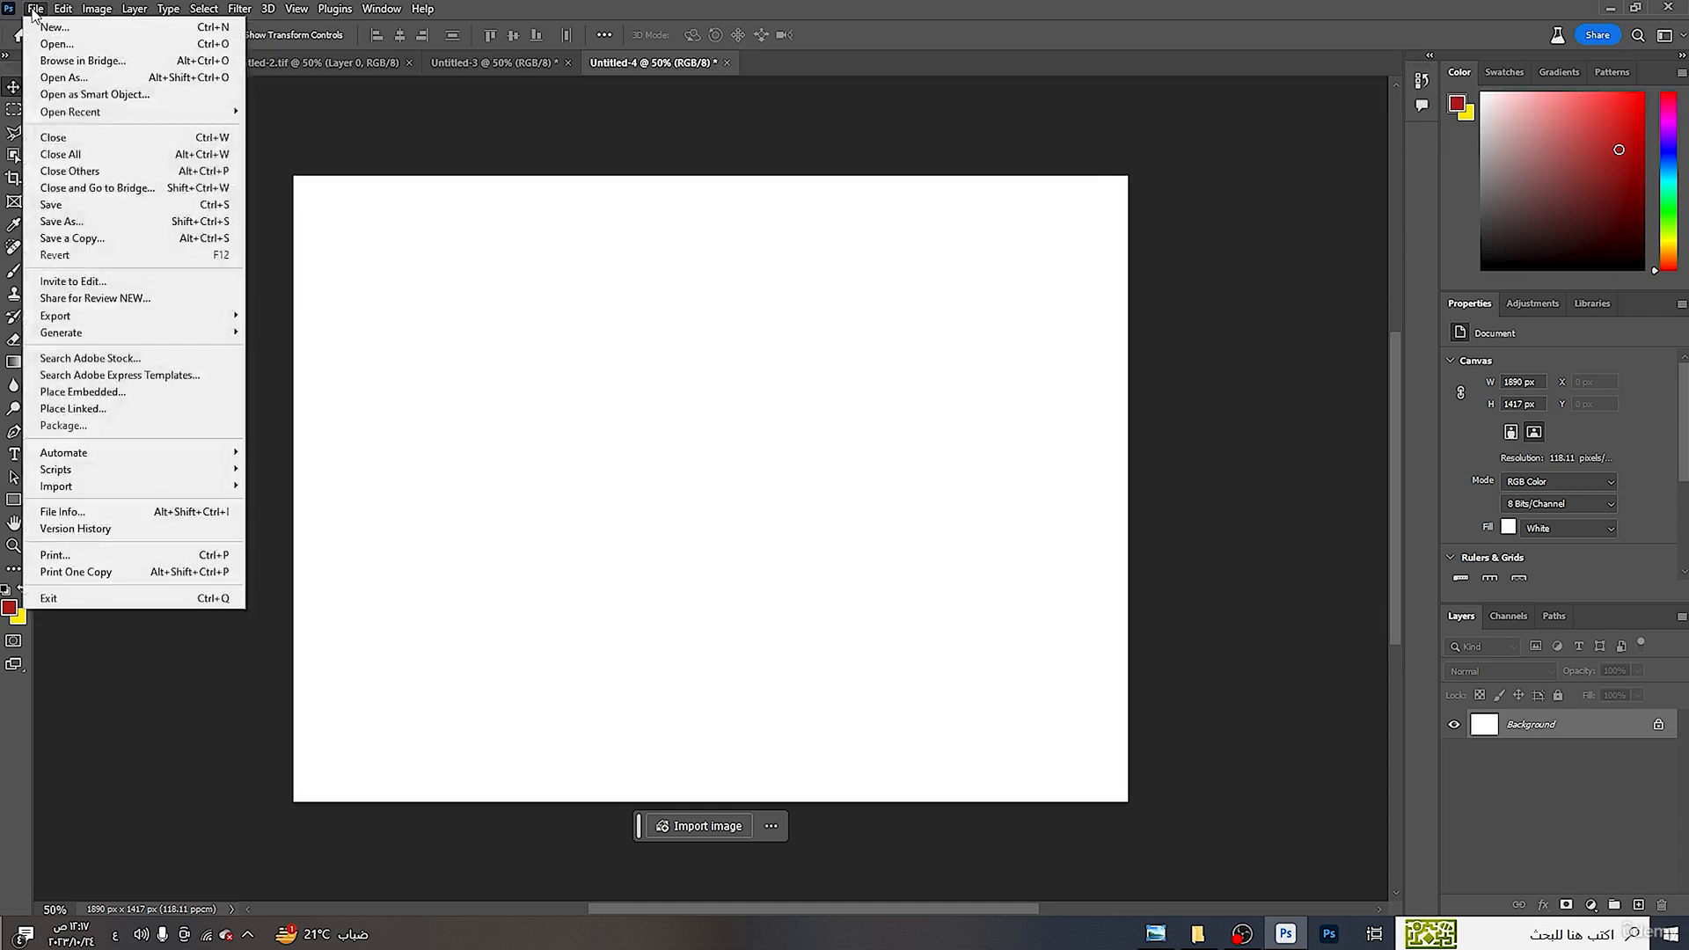
{"action": "left_click", "coordinate": [104, 48]}
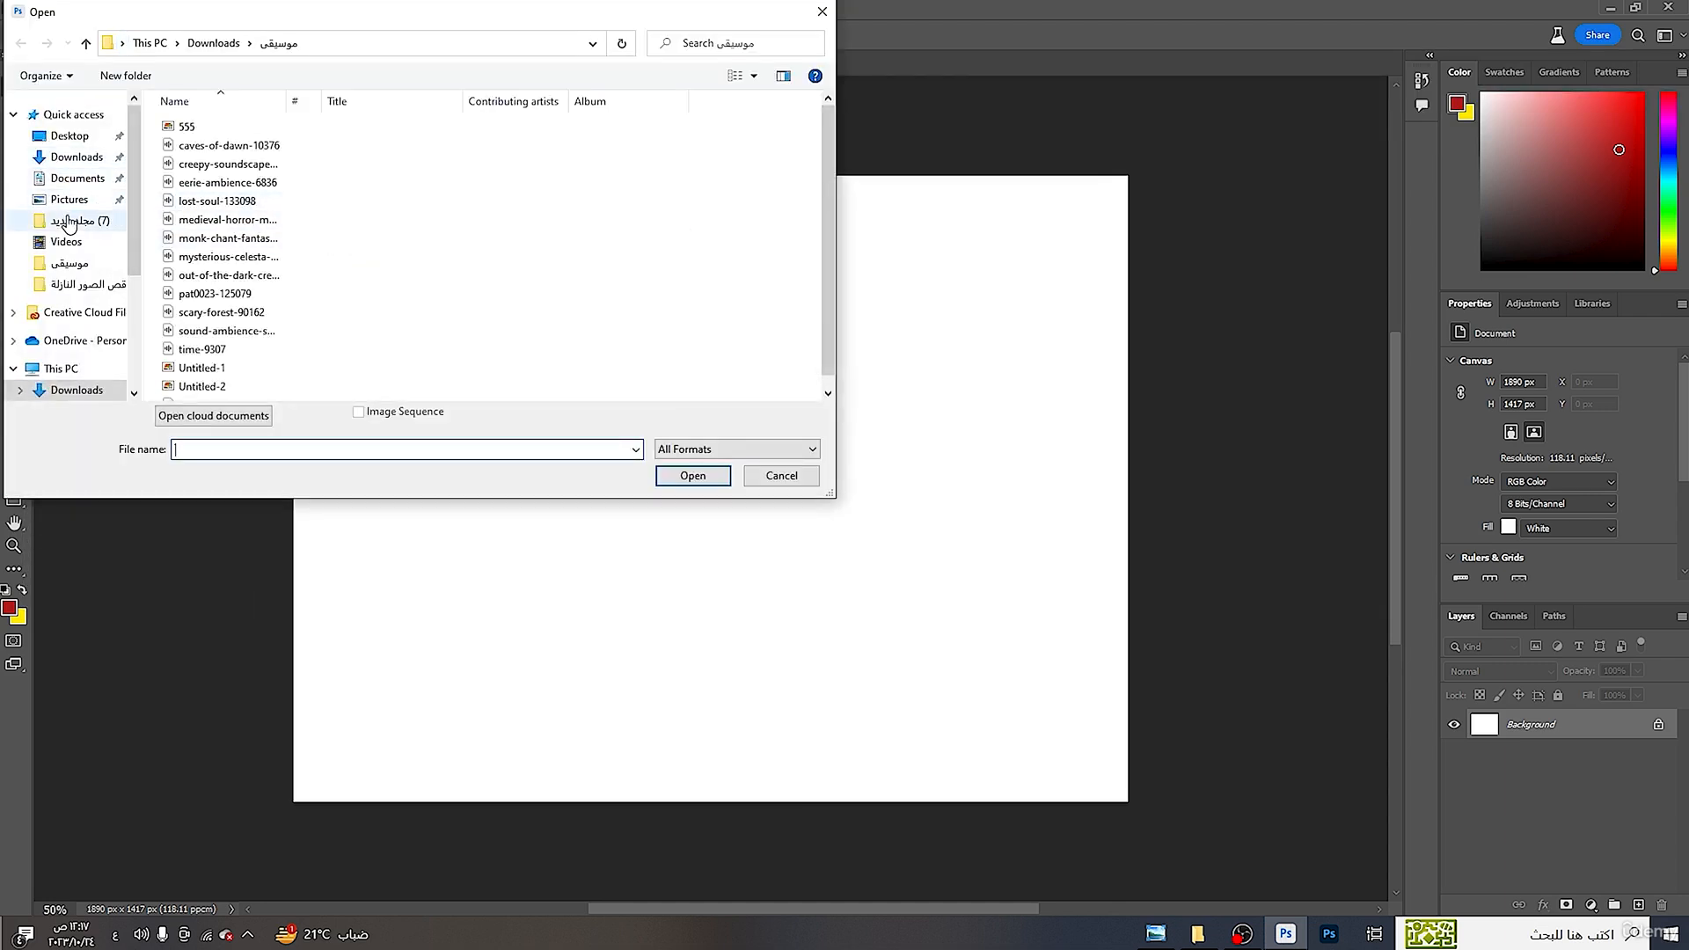
{"action": "left_click", "coordinate": [91, 139]}
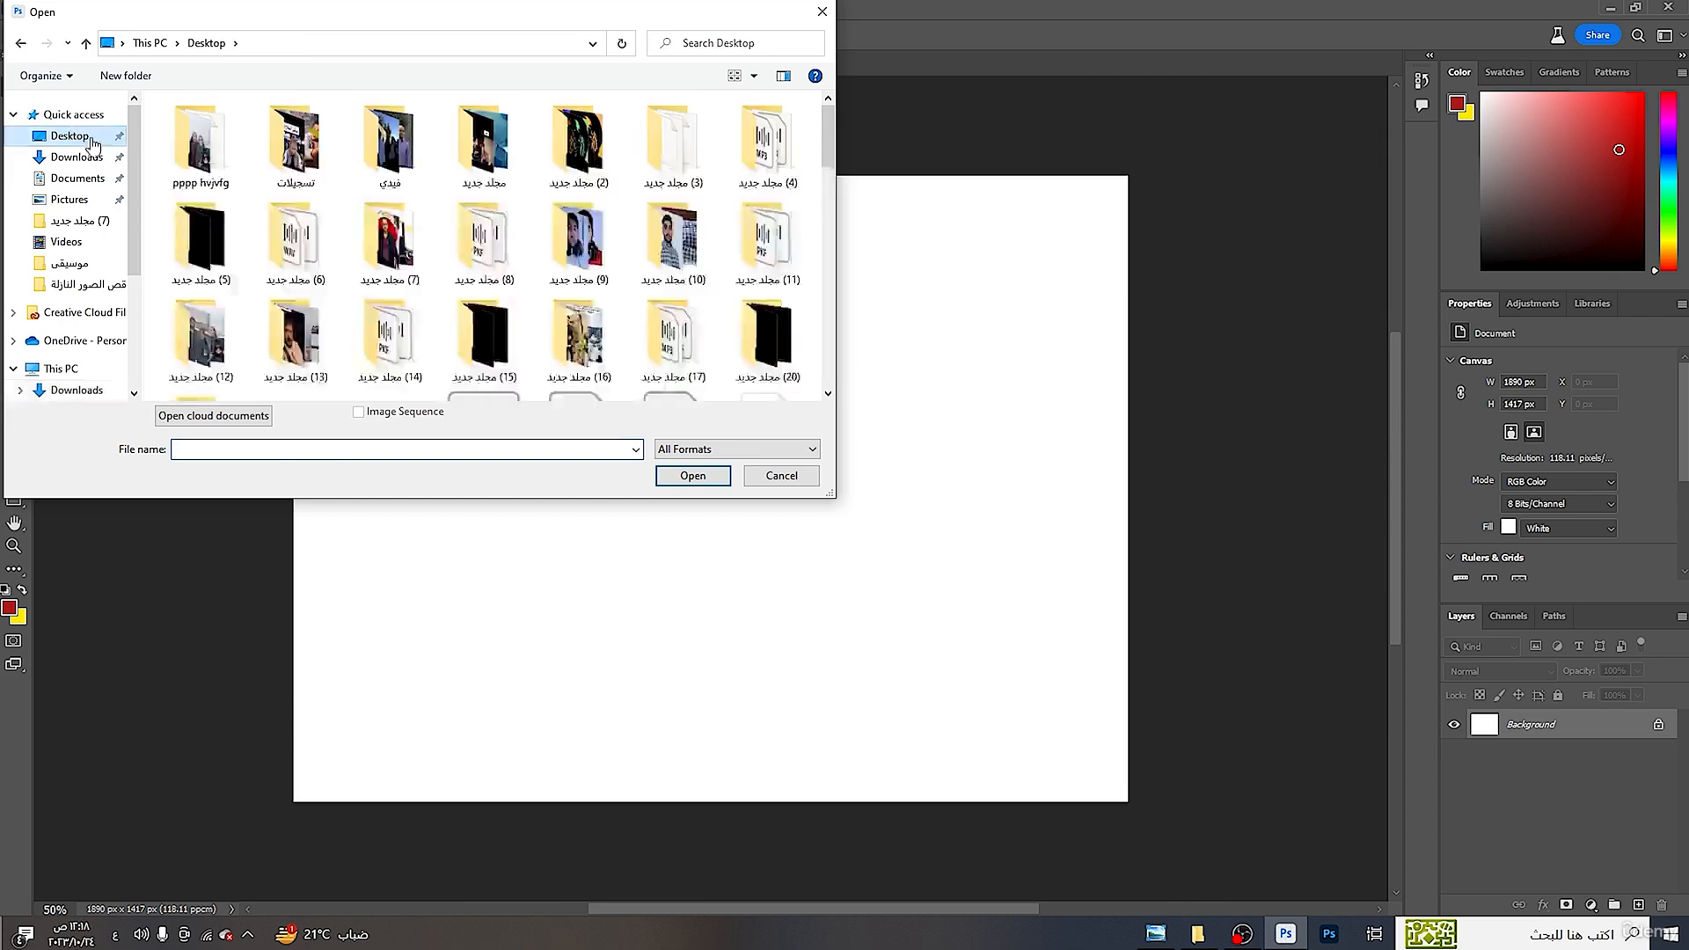
{"action": "scroll", "coordinate": [484, 246], "scroll_direction": "down", "scroll_amount": 3}
{"action": "left_click", "coordinate": [323, 220]}
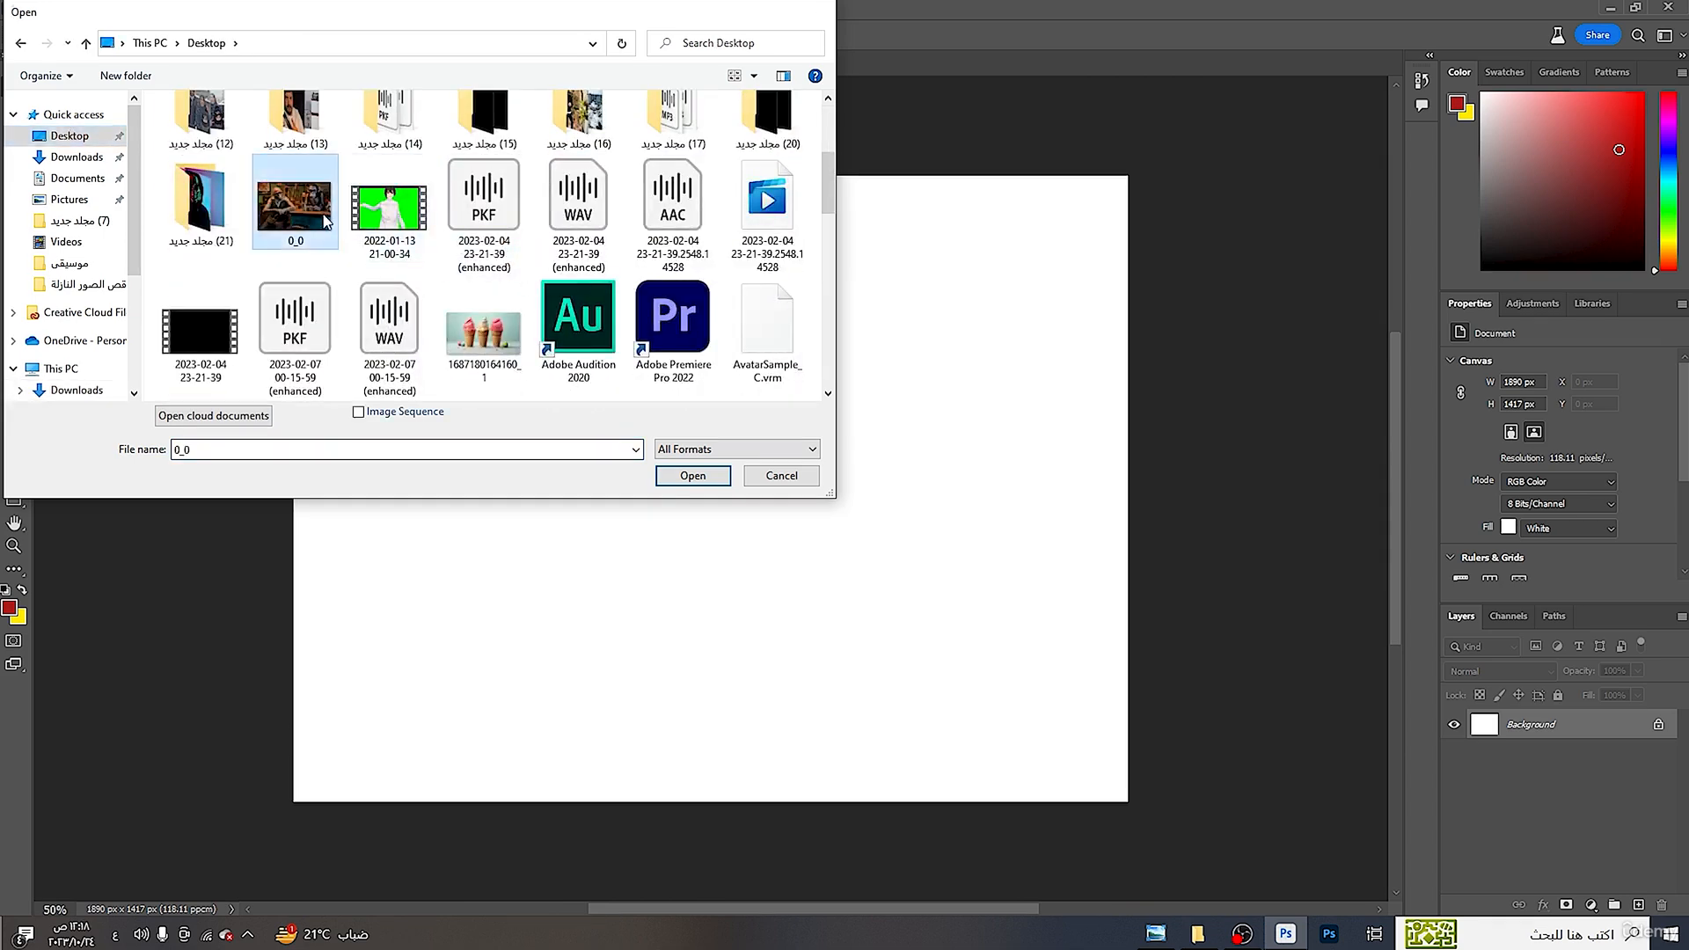
{"action": "double_click", "coordinate": [323, 220]}
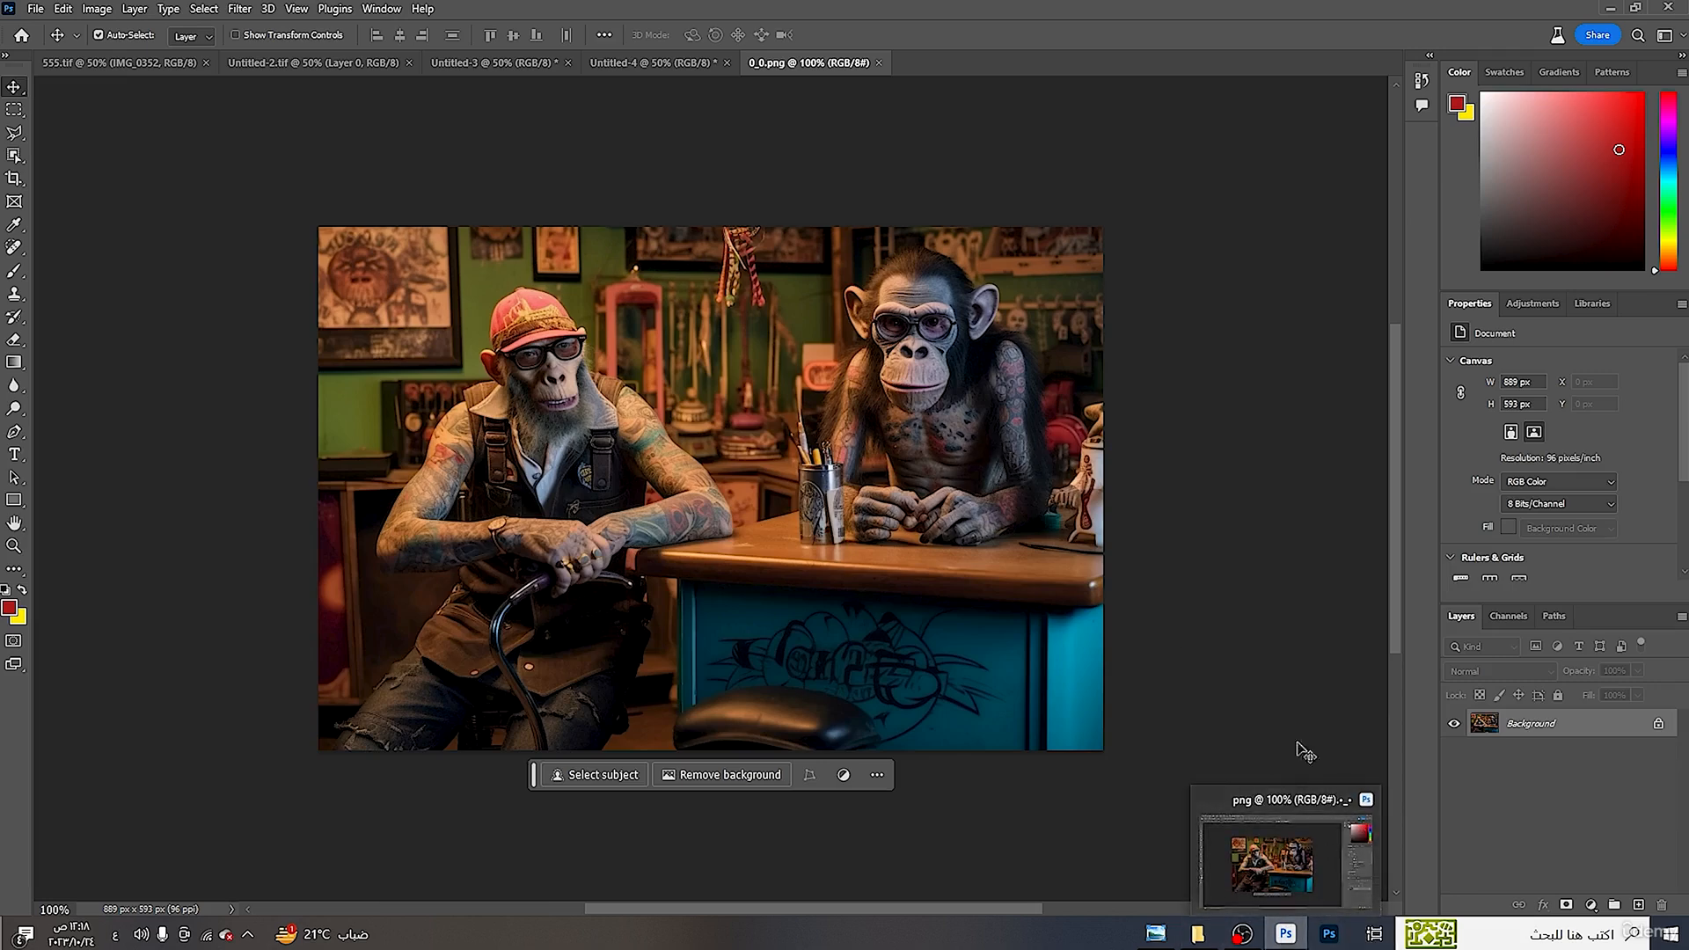
- Place Untitled-2 from the موسيقى folder in File Explorer into 0_0.png, scaled to 140.80% and positioned over the picture's upper-right corner
{"action": "left_click", "coordinate": [1198, 934]}
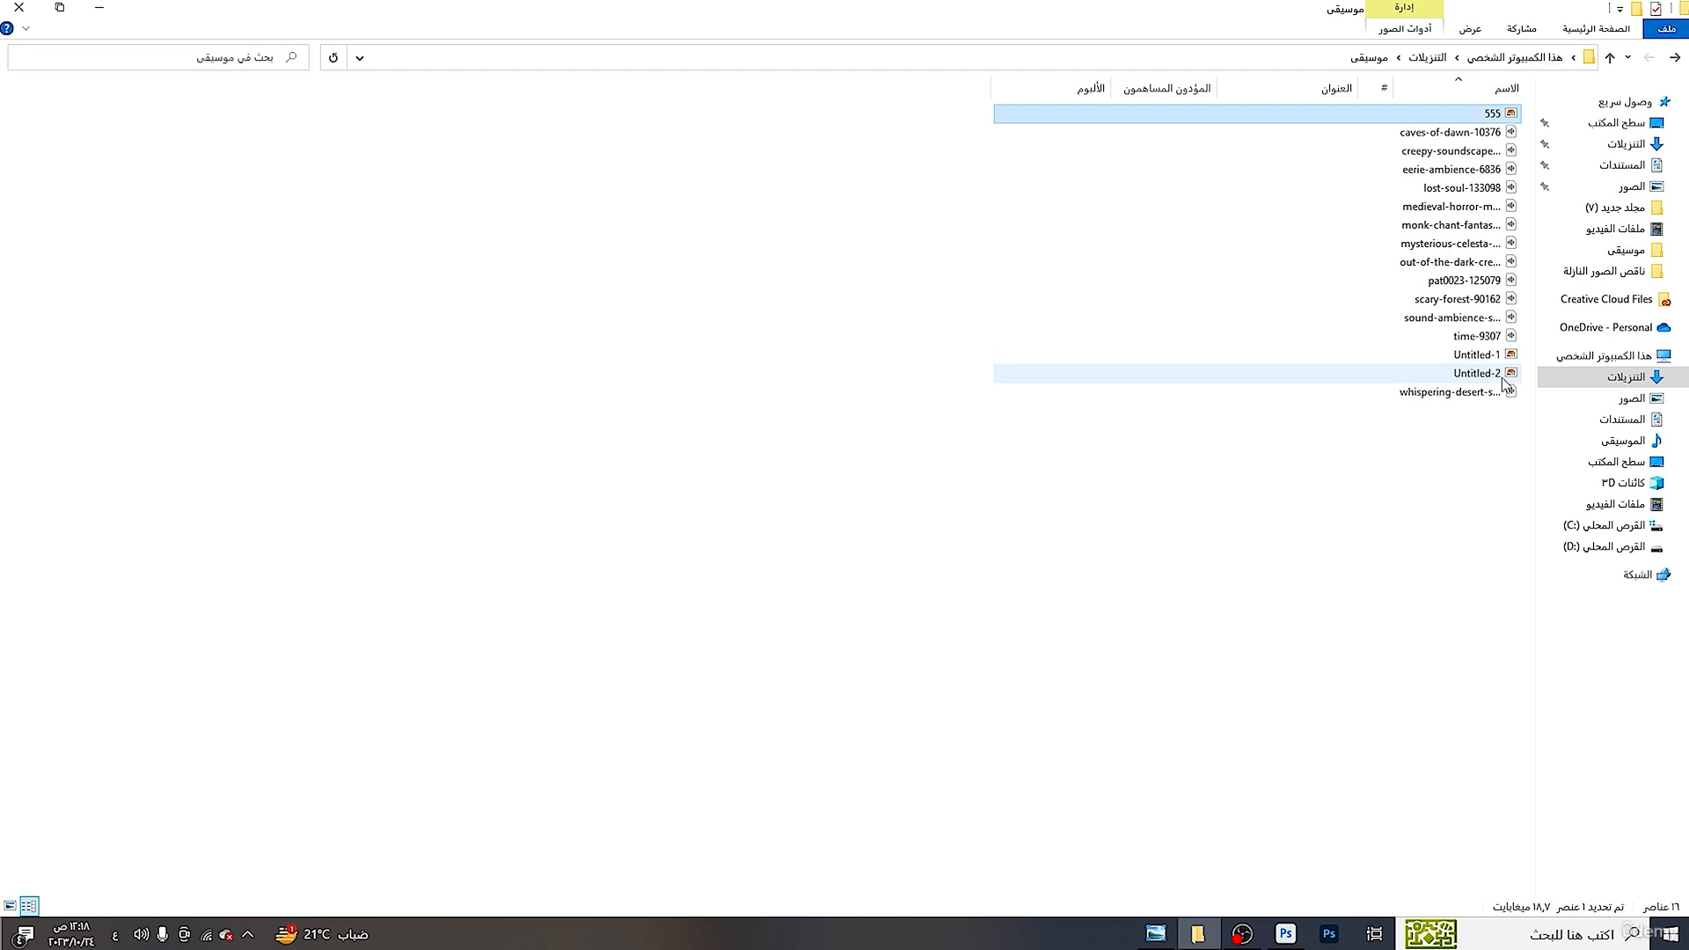
{"action": "left_click_drag", "start_coordinate": [1486, 373], "coordinate": [850, 492]}
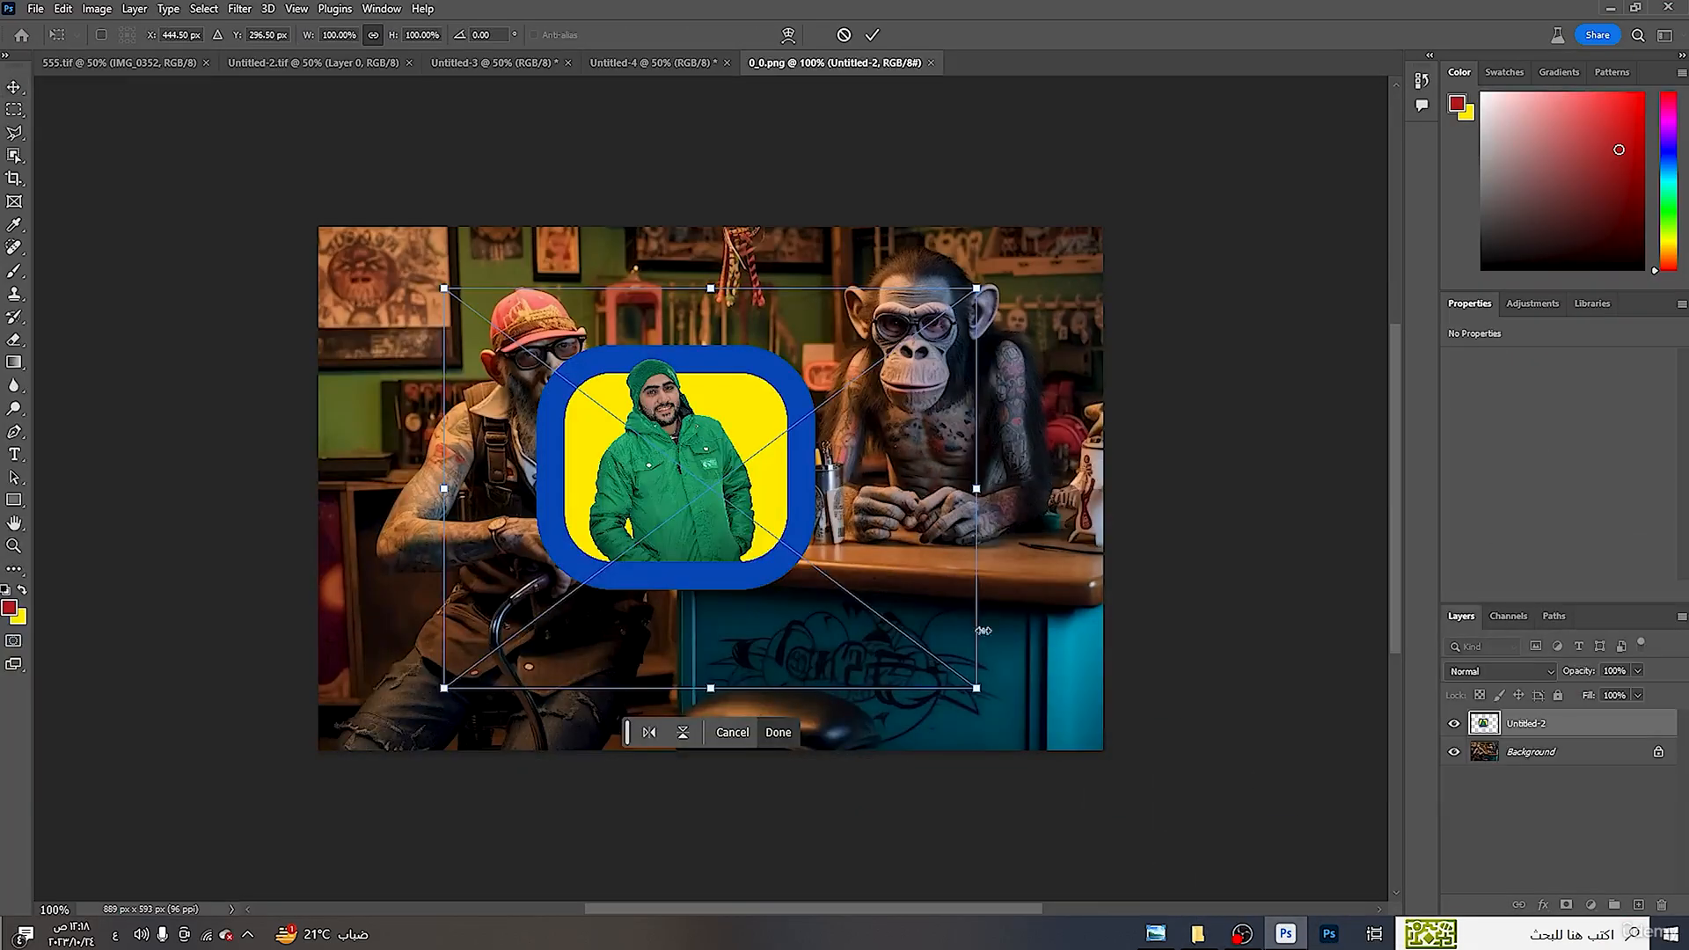
{"action": "left_click_drag", "start_coordinate": [977, 688], "coordinate": [1237, 803]}
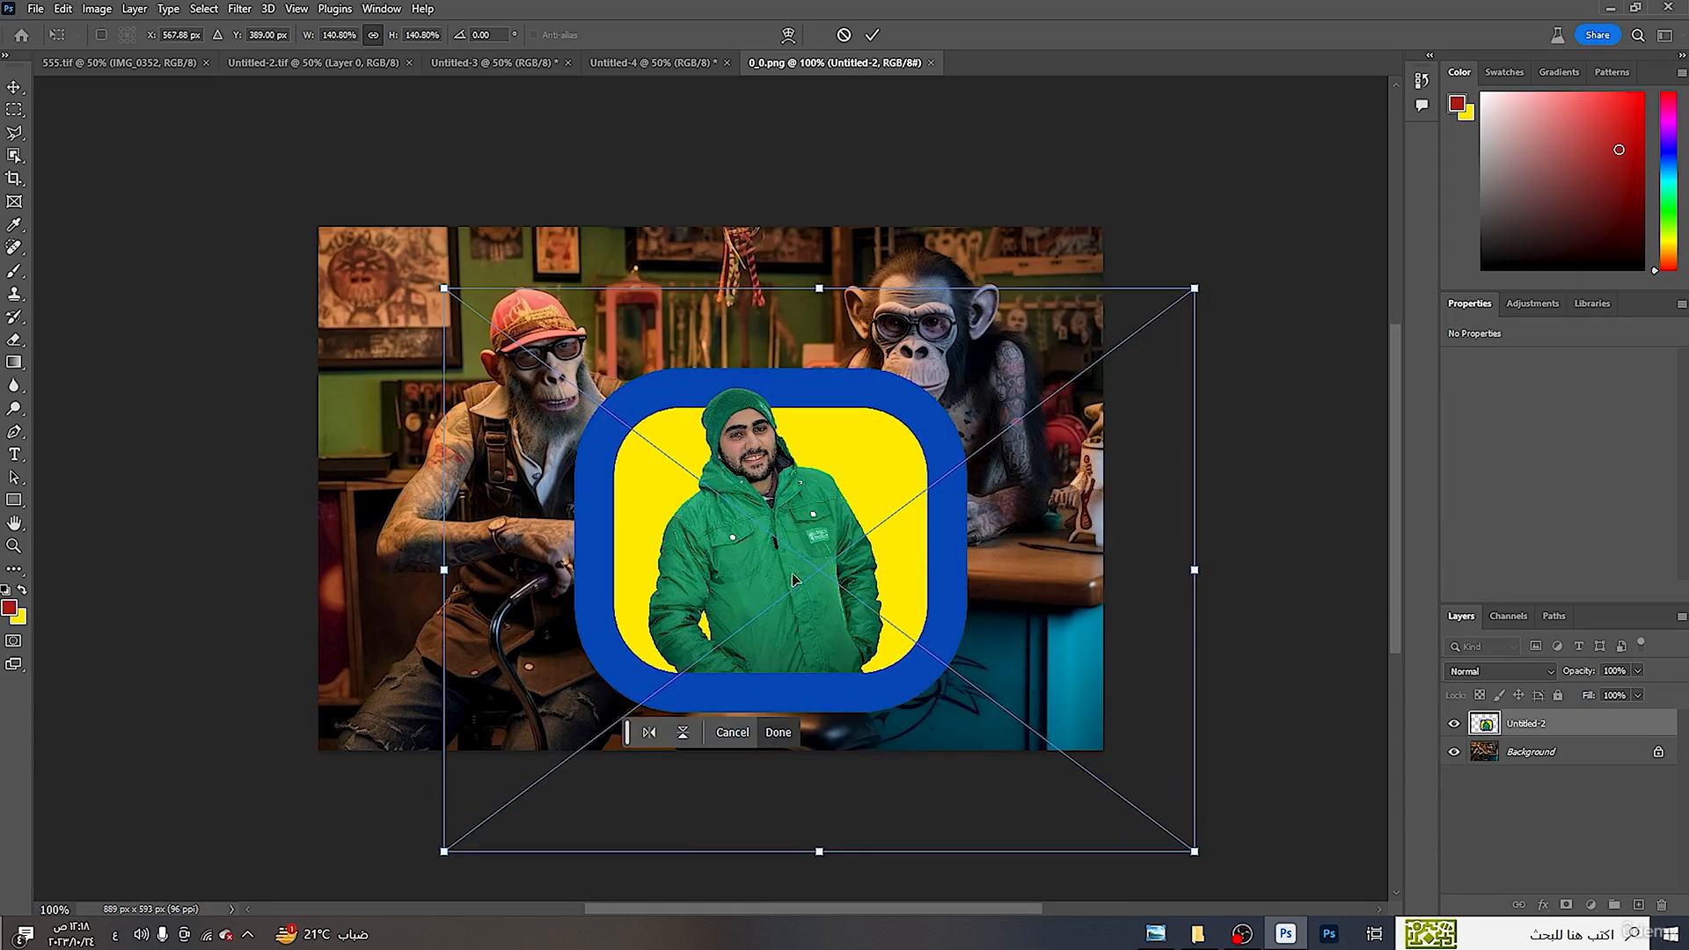
{"action": "left_click_drag", "start_coordinate": [924, 560], "coordinate": [932, 433]}
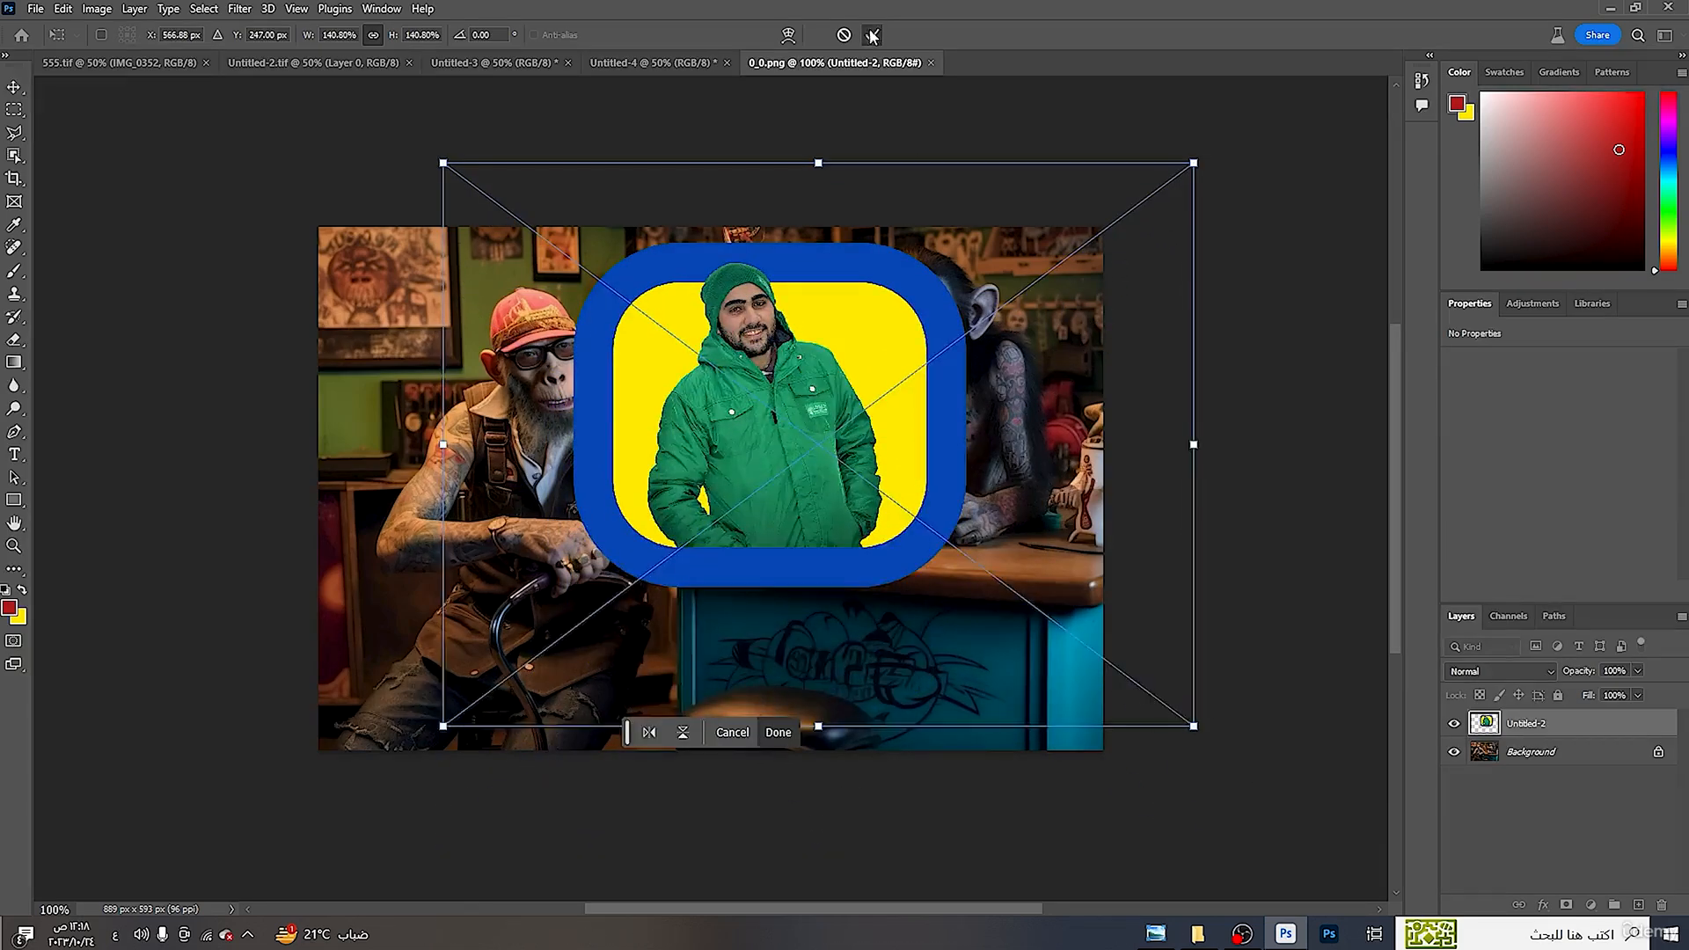
{"action": "left_click", "coordinate": [871, 35]}
{"action": "left_click_drag", "start_coordinate": [813, 425], "coordinate": [985, 384]}
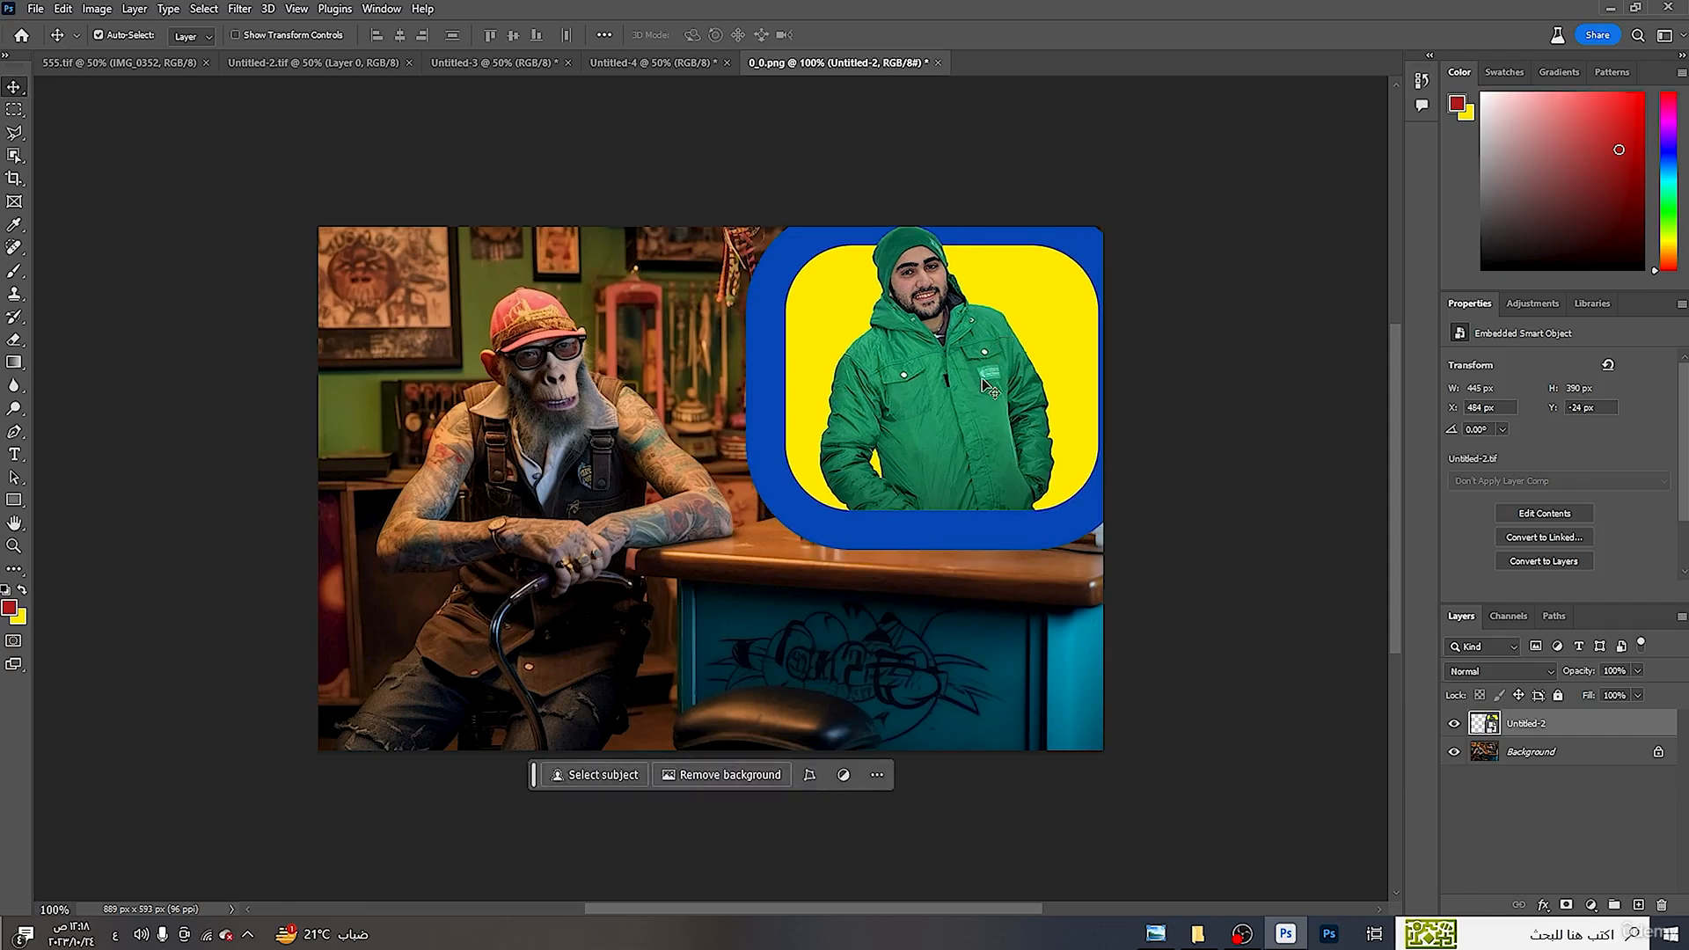